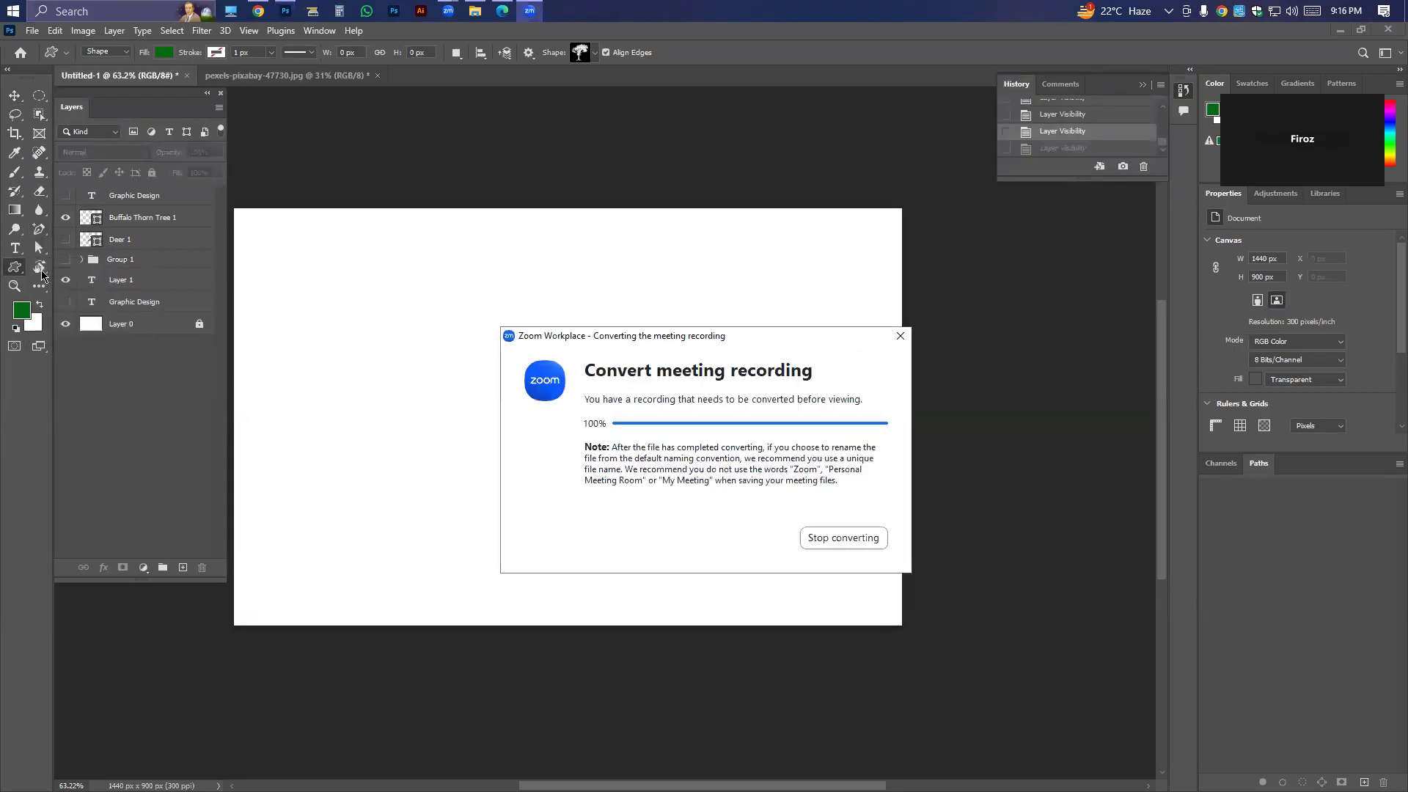
Draw a small freeform shape about 82 × 89 px on the canvas with the Freeform Pen tool, then undo it.
click(65, 279)
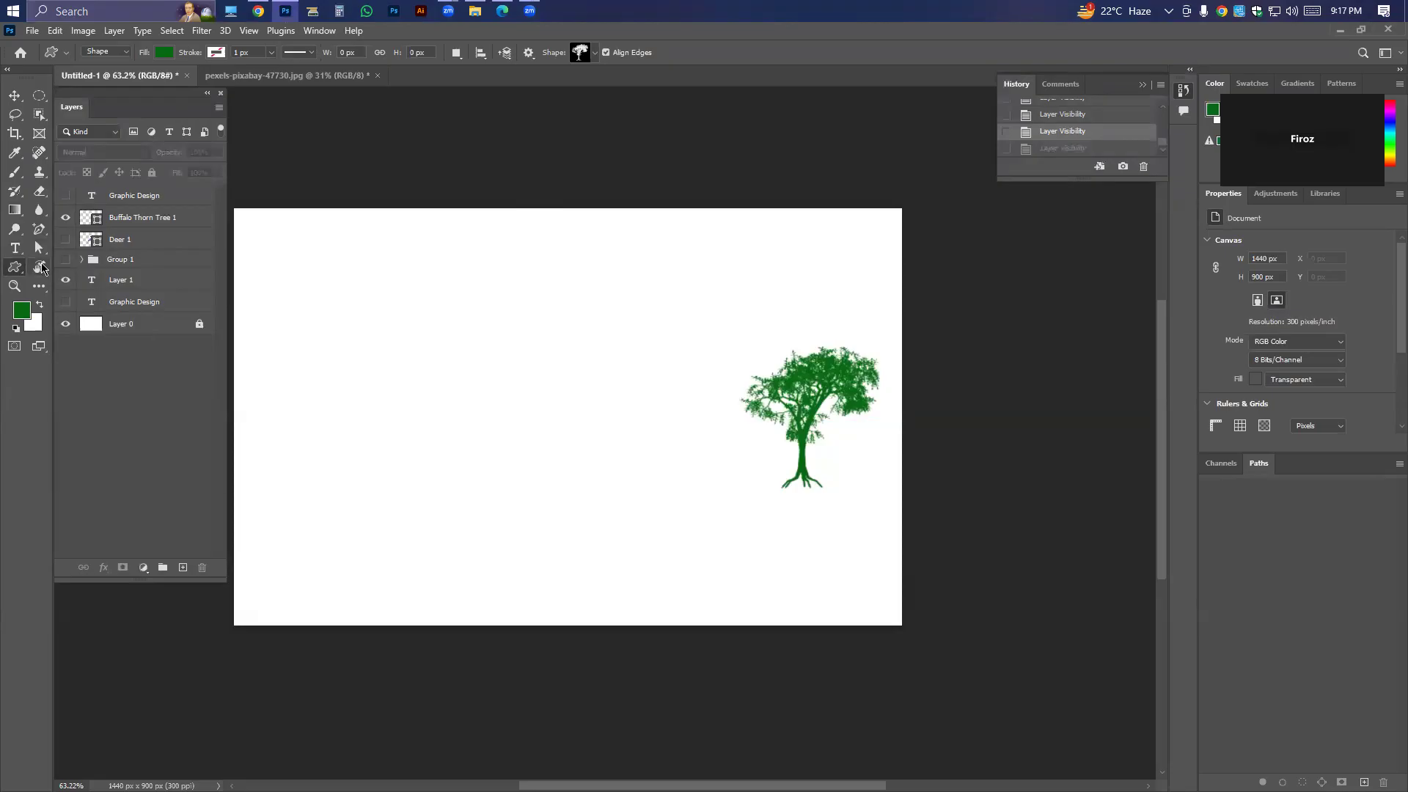
click(42, 230)
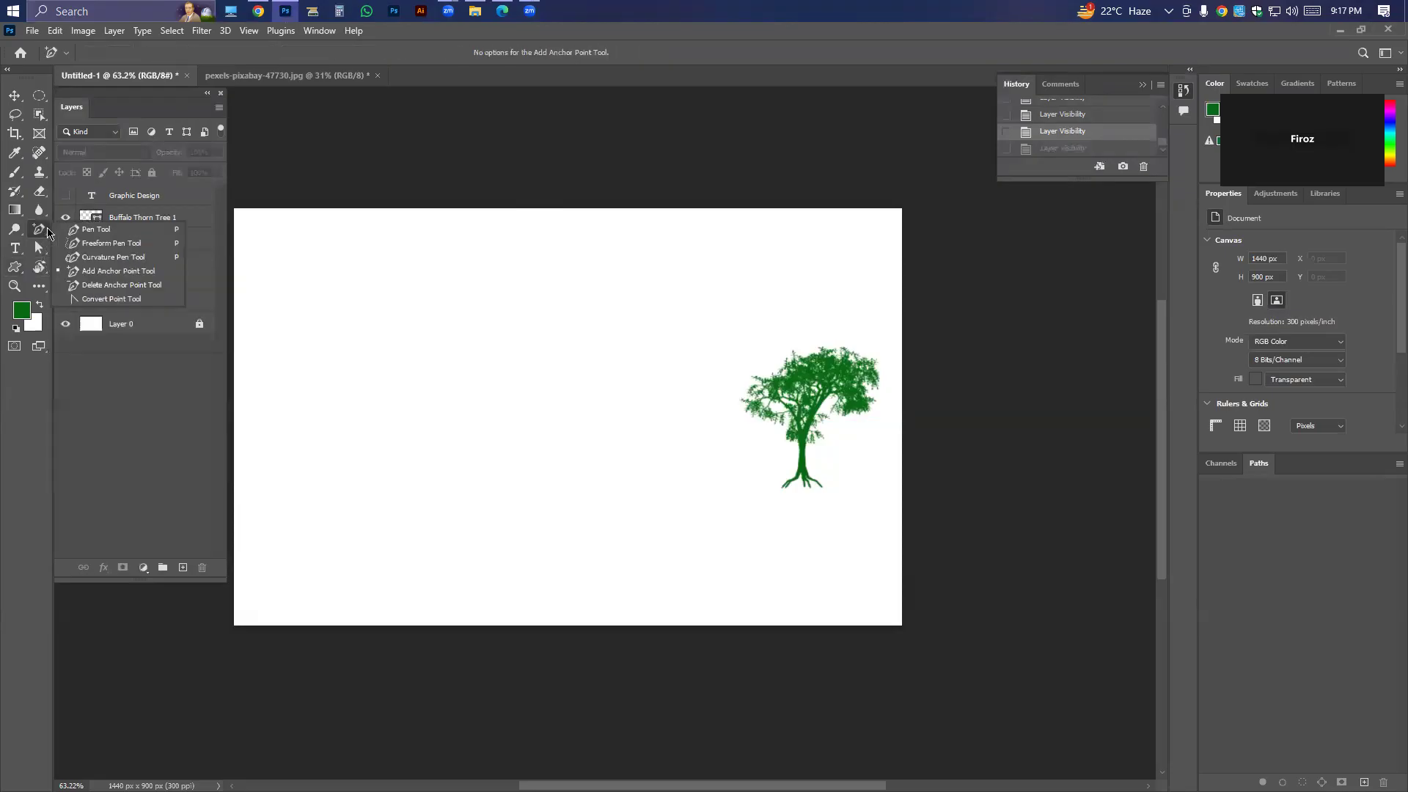
click(91, 229)
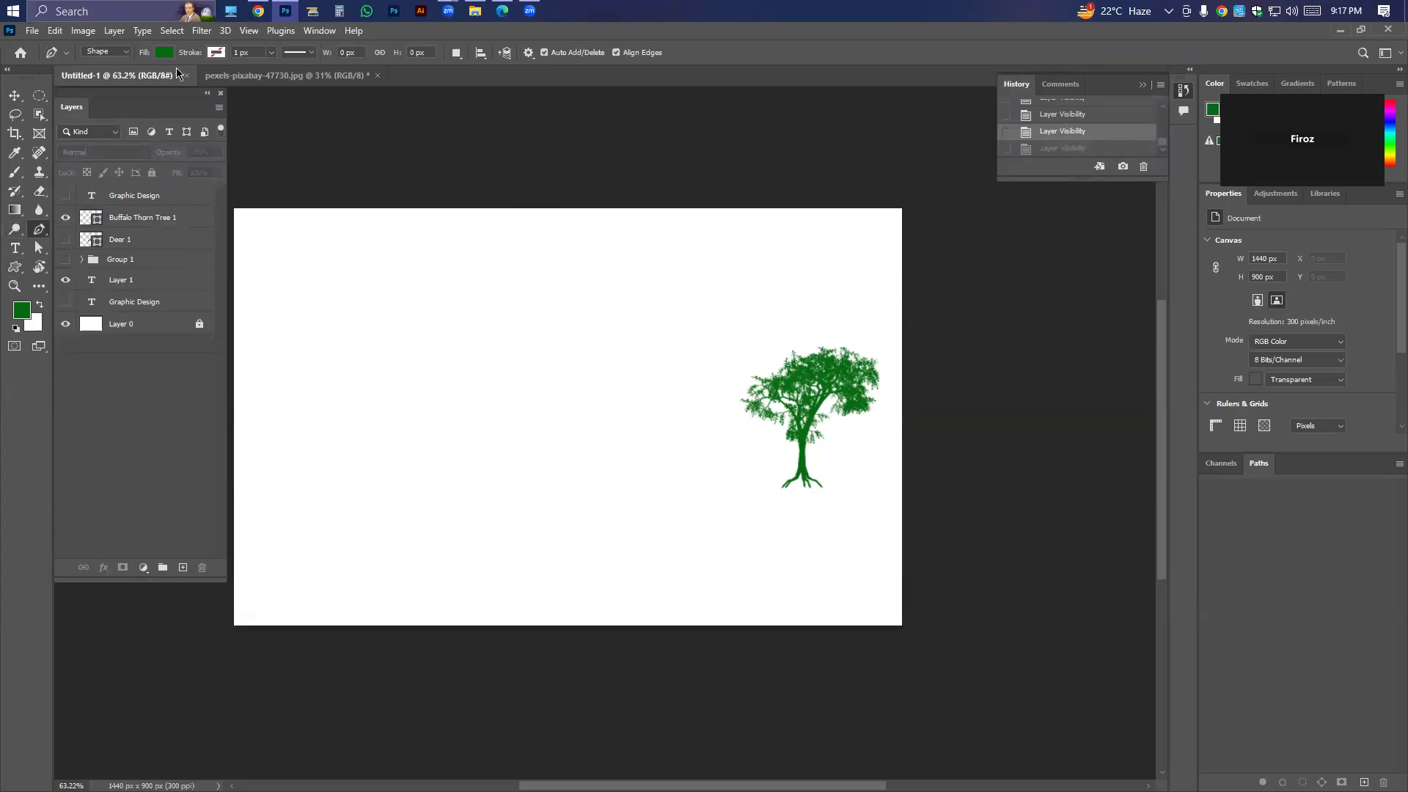
right_click(42, 231)
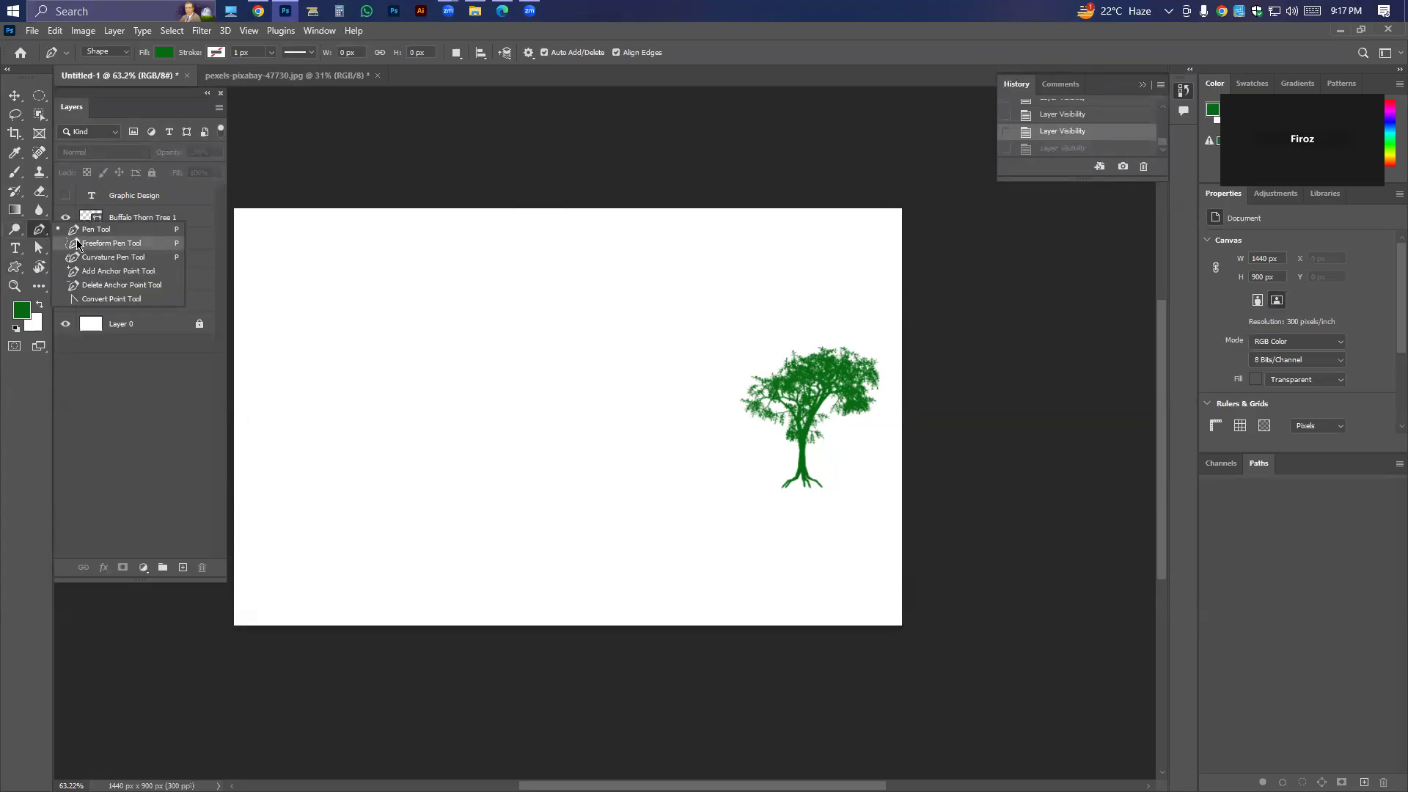
click(77, 243)
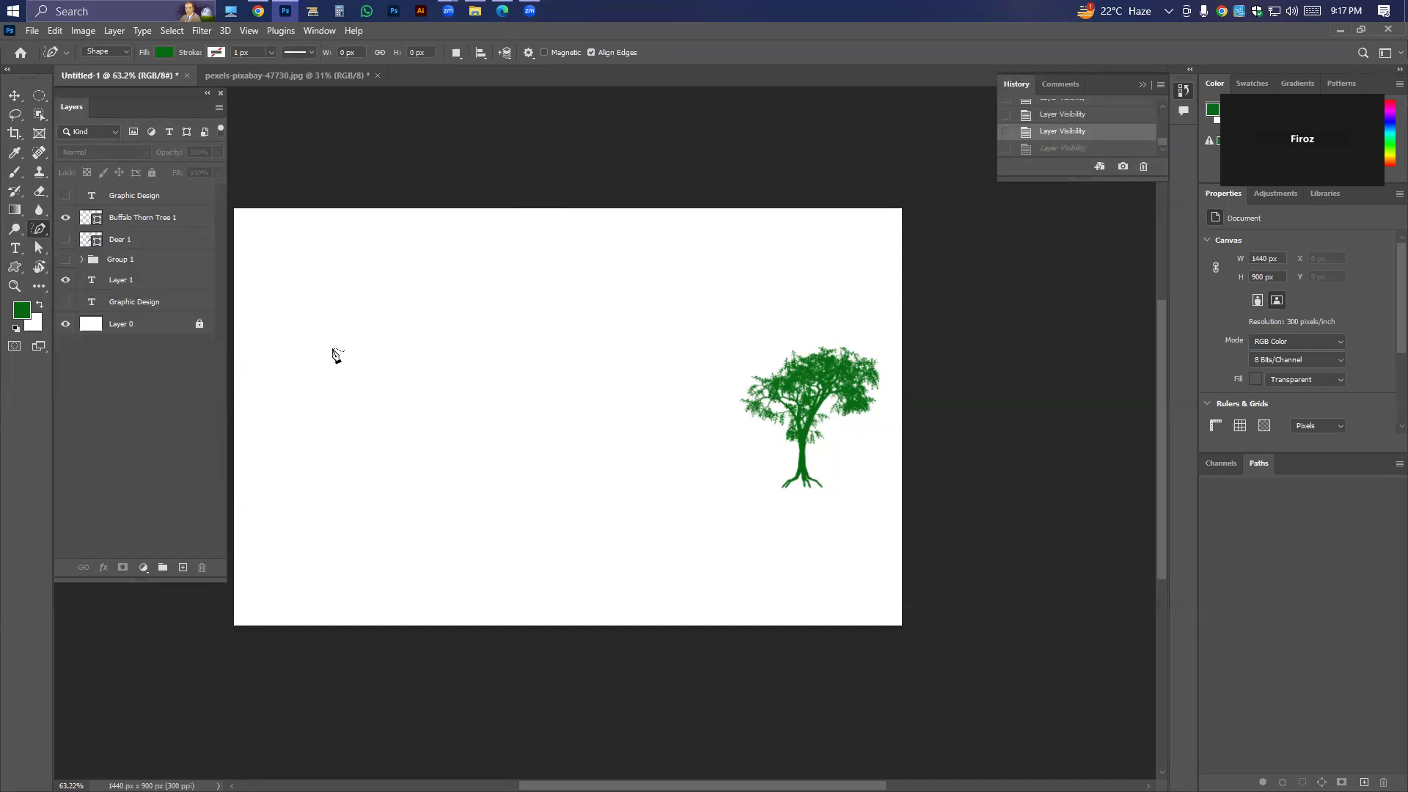
mouse_move(360, 370)
mouse_down()
mouse_move(371, 334)
mouse_move(399, 352)
mouse_up()
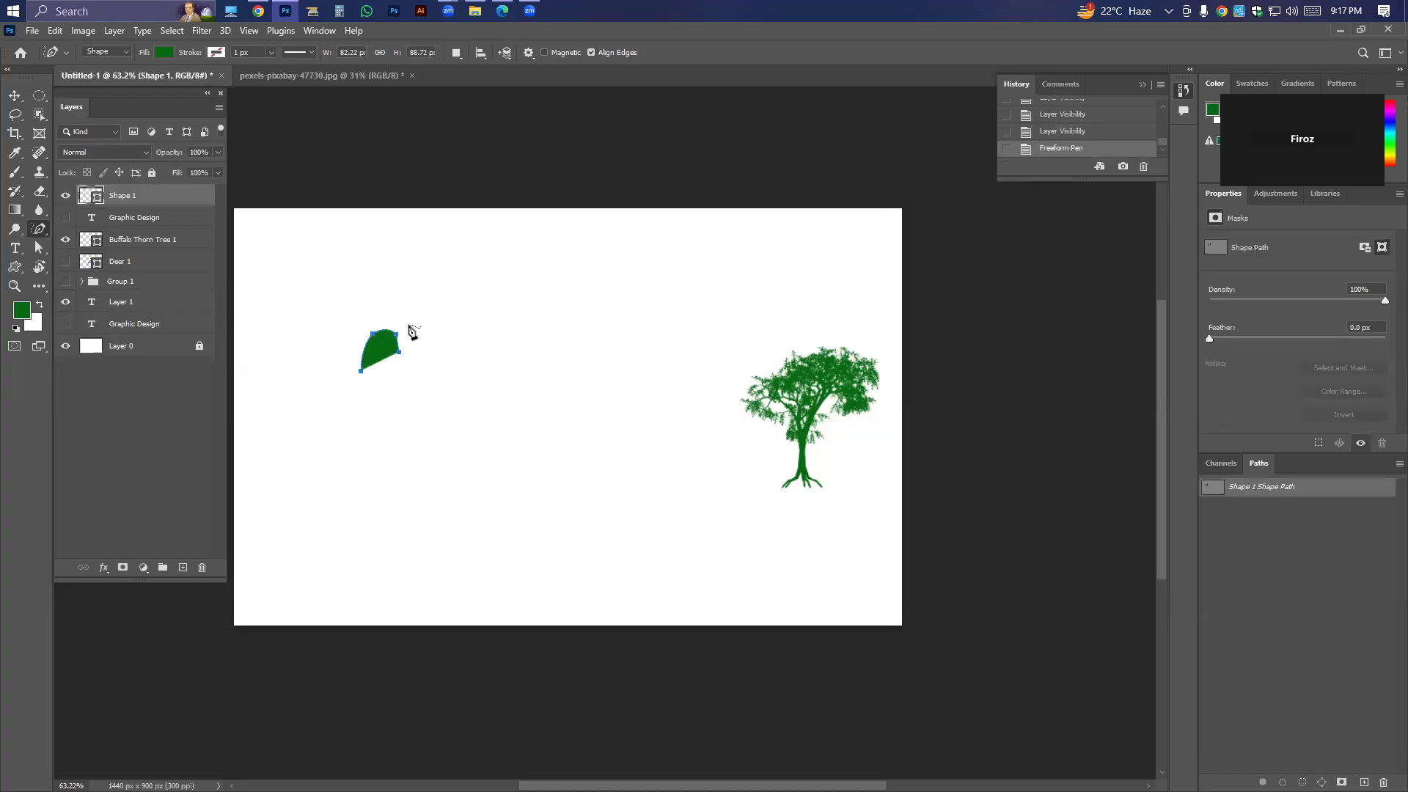
key(ctrl+z)
key(ctrl+z)
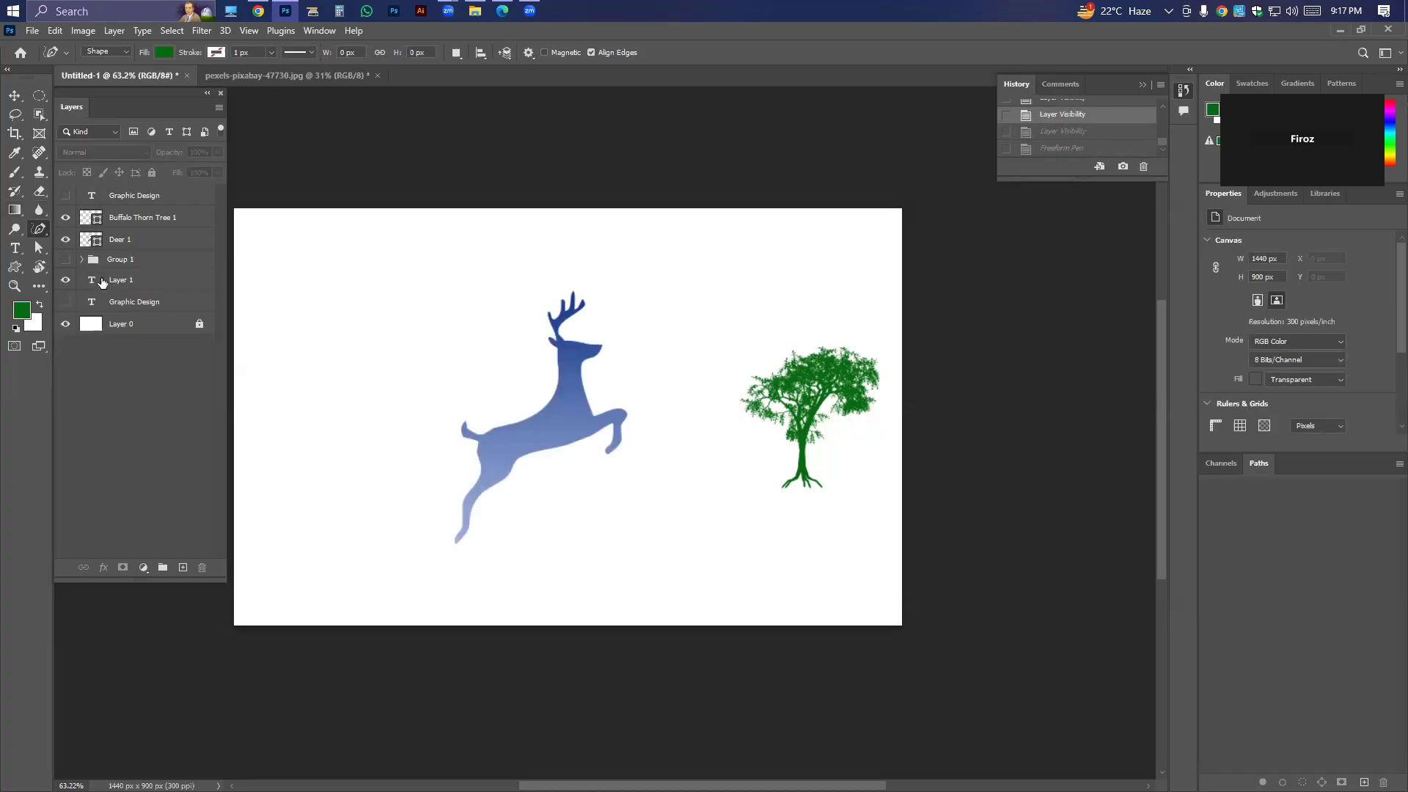
Undo the hiding of the deer layer, then group it with the Buffalo Thorn Tree layer and hide the group.
click(14, 96)
drag(336, 169, 900, 583)
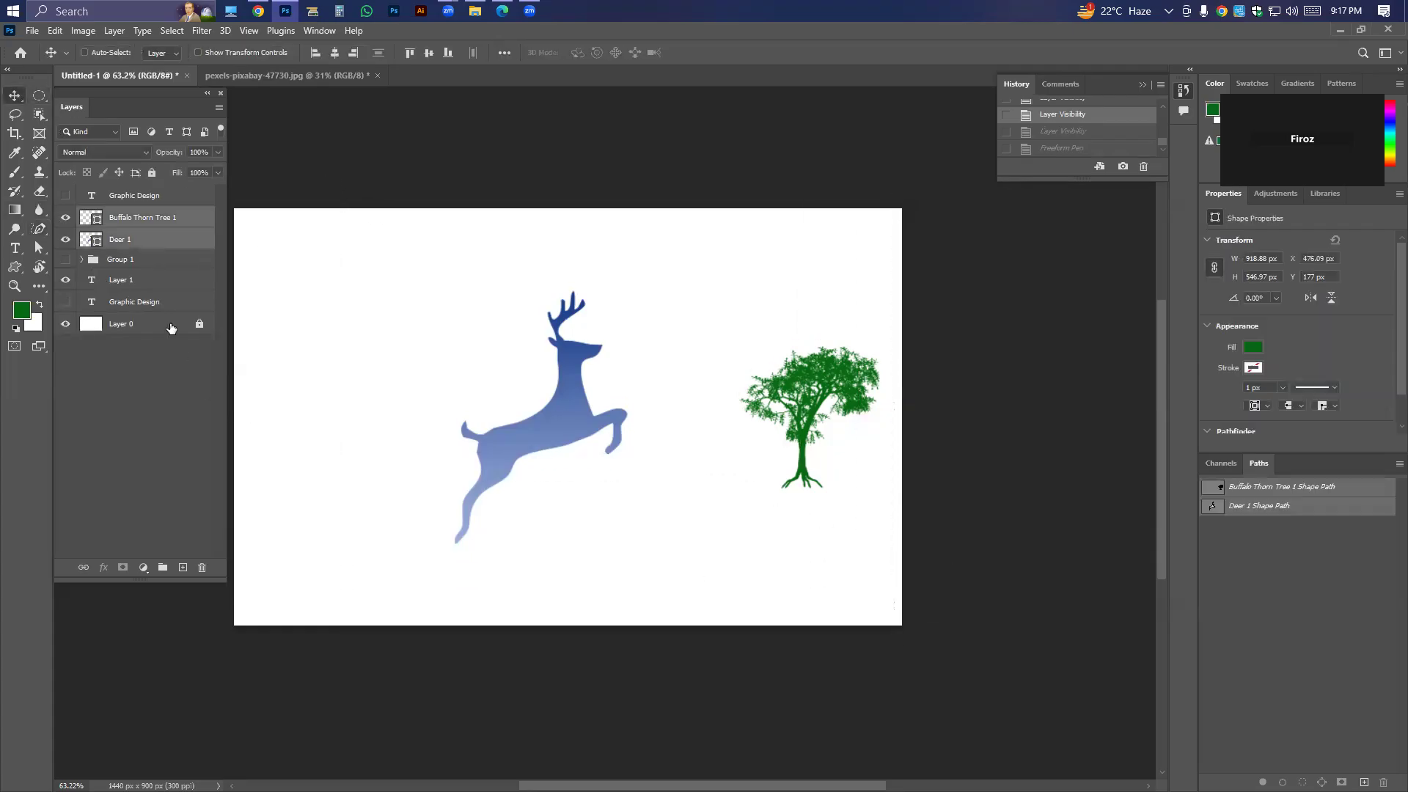
key(ctrl+g)
click(65, 215)
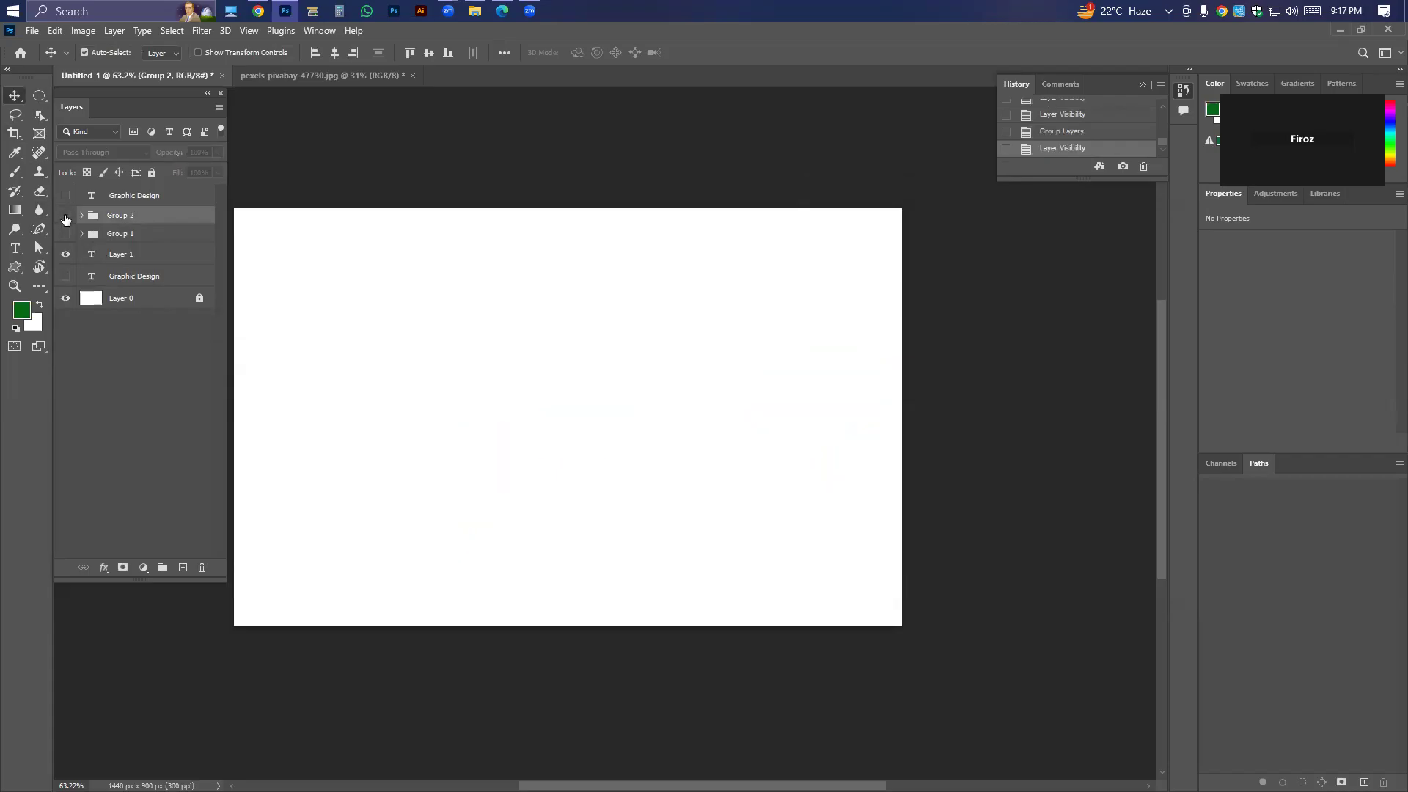
Draw a closed irregular green shape about 587 × 414 px in the canvas's left half with the Freeform Pen tool.
click(40, 229)
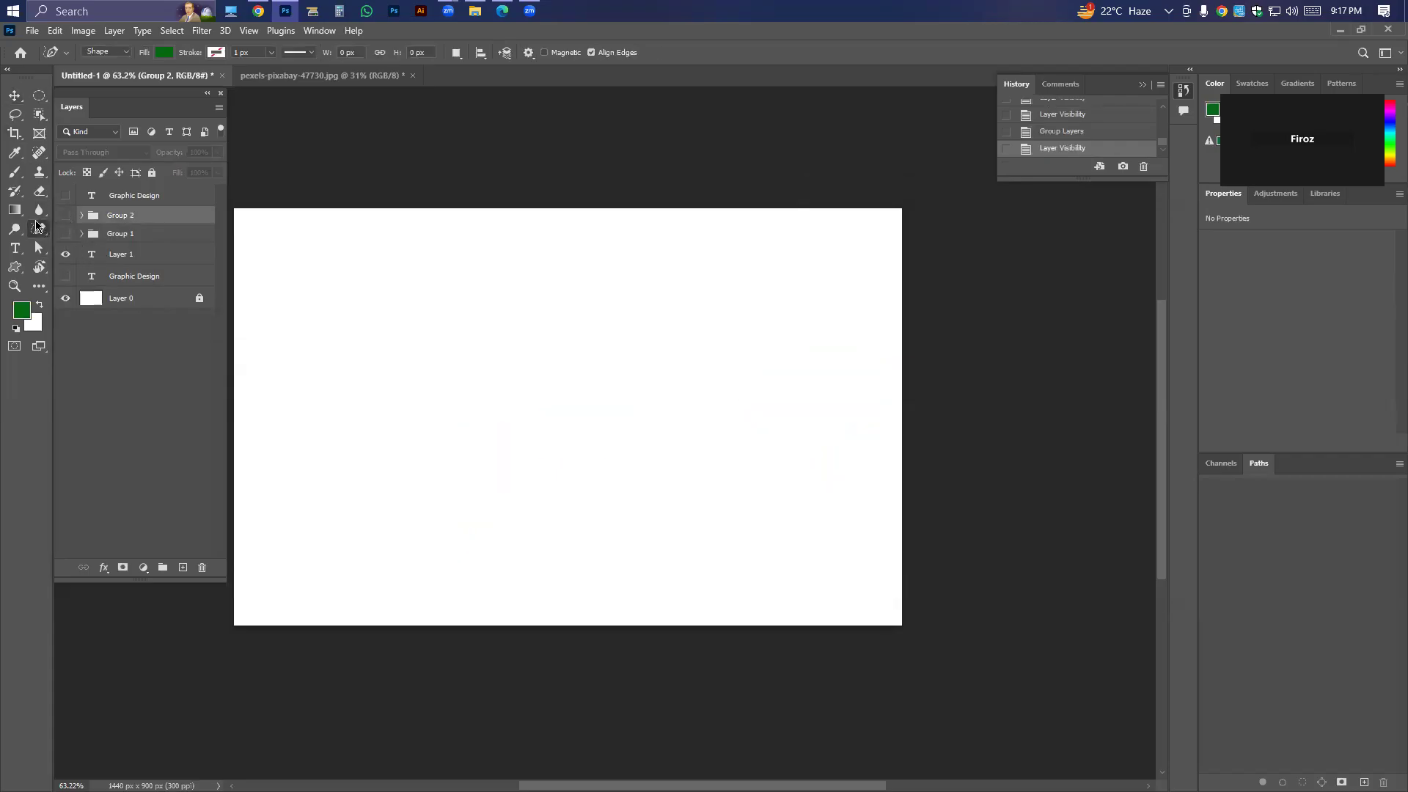
right_click(39, 230)
click(74, 242)
mouse_move(452, 380)
mouse_down()
mouse_move(522, 420)
mouse_move(588, 507)
mouse_move(499, 530)
mouse_move(371, 483)
mouse_move(370, 396)
mouse_move(392, 374)
mouse_move(419, 395)
mouse_move(452, 379)
mouse_up()
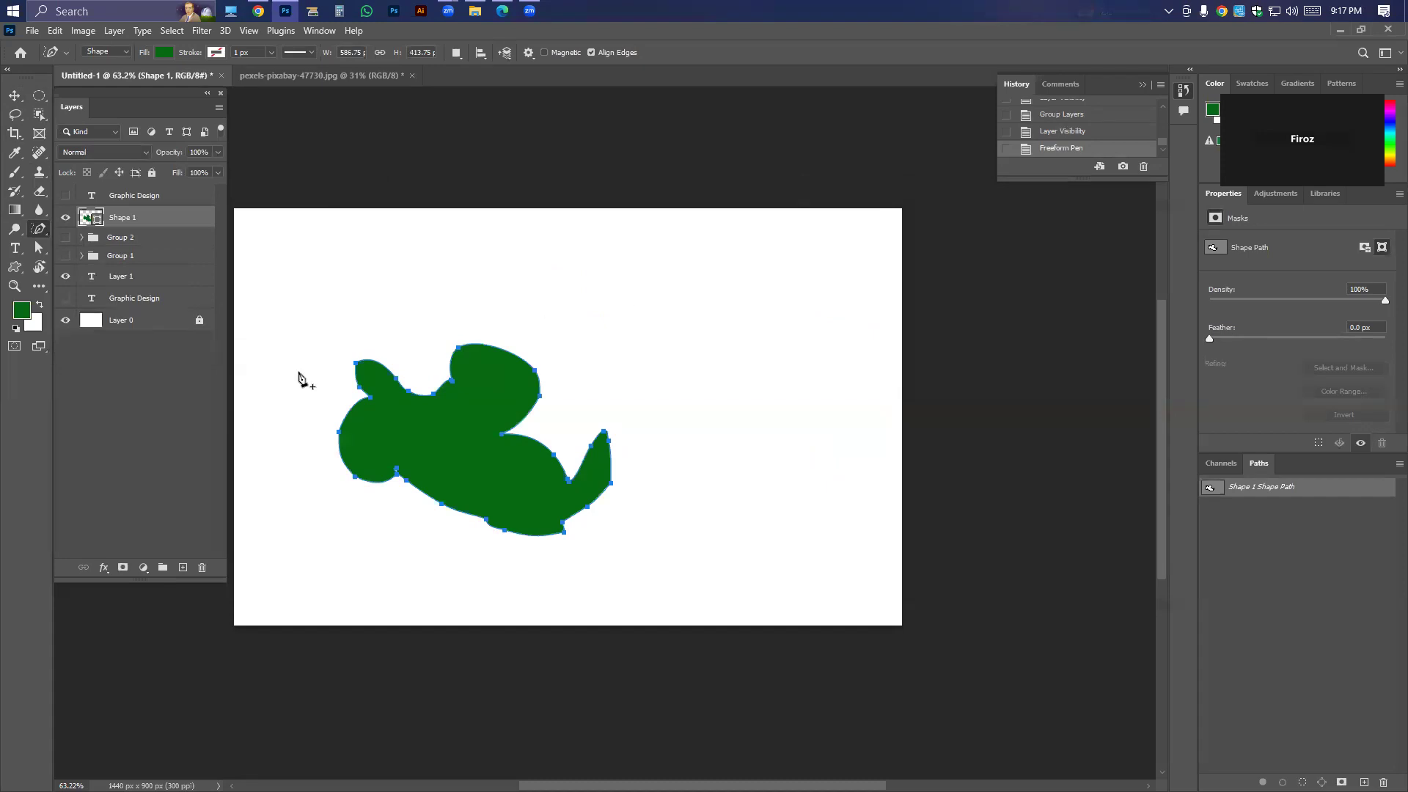
Add a new layer, draw a second closed freeform green shape, and place it in the canvas's upper right area.
click(183, 567)
mouse_move(657, 294)
mouse_down()
mouse_move(688, 347)
mouse_move(728, 295)
mouse_move(785, 343)
mouse_move(732, 403)
mouse_move(558, 291)
mouse_move(646, 307)
mouse_up()
click(15, 96)
Select the first green shape and draw a short freeform stroke about 81 × 68 px across its upper left part.
click(40, 233)
right_click(40, 236)
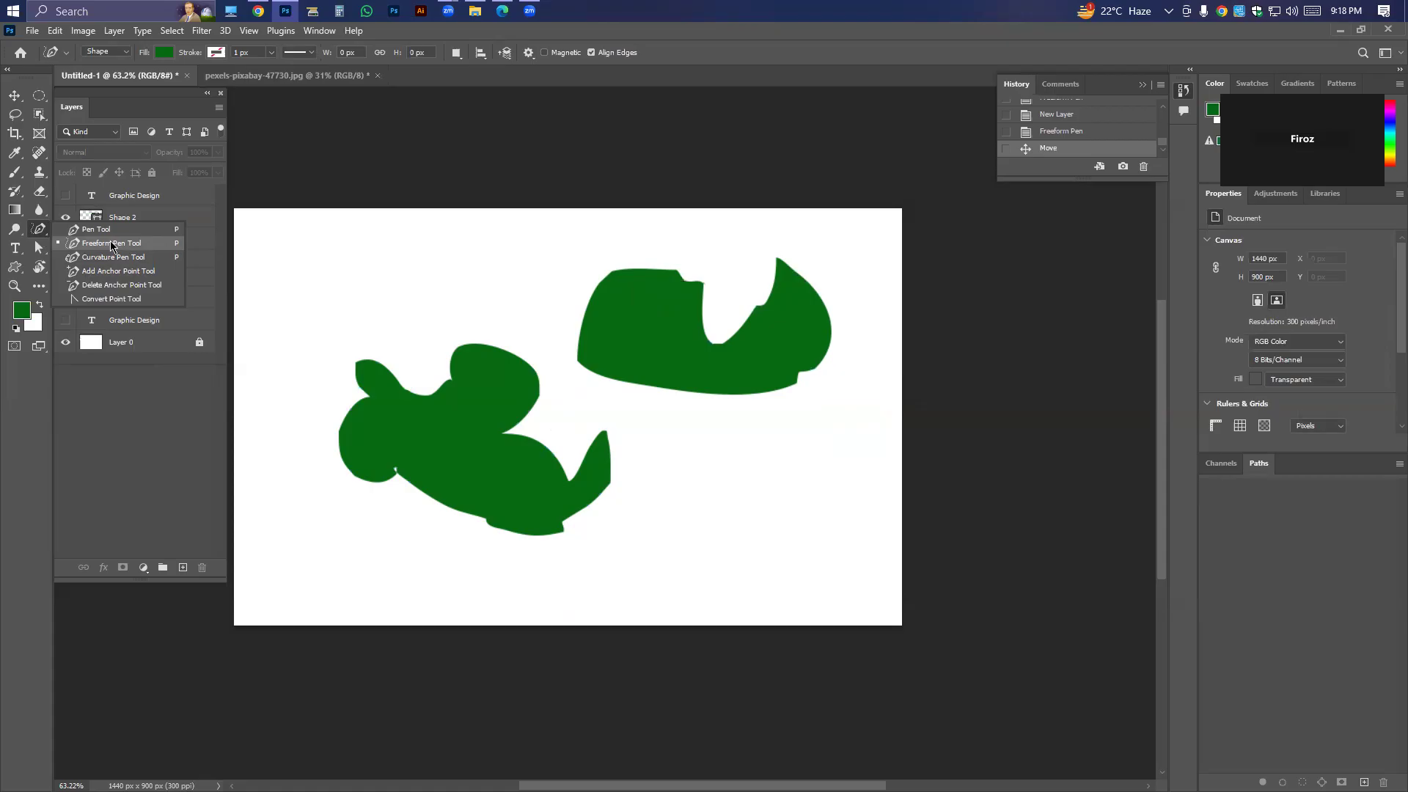
click(44, 235)
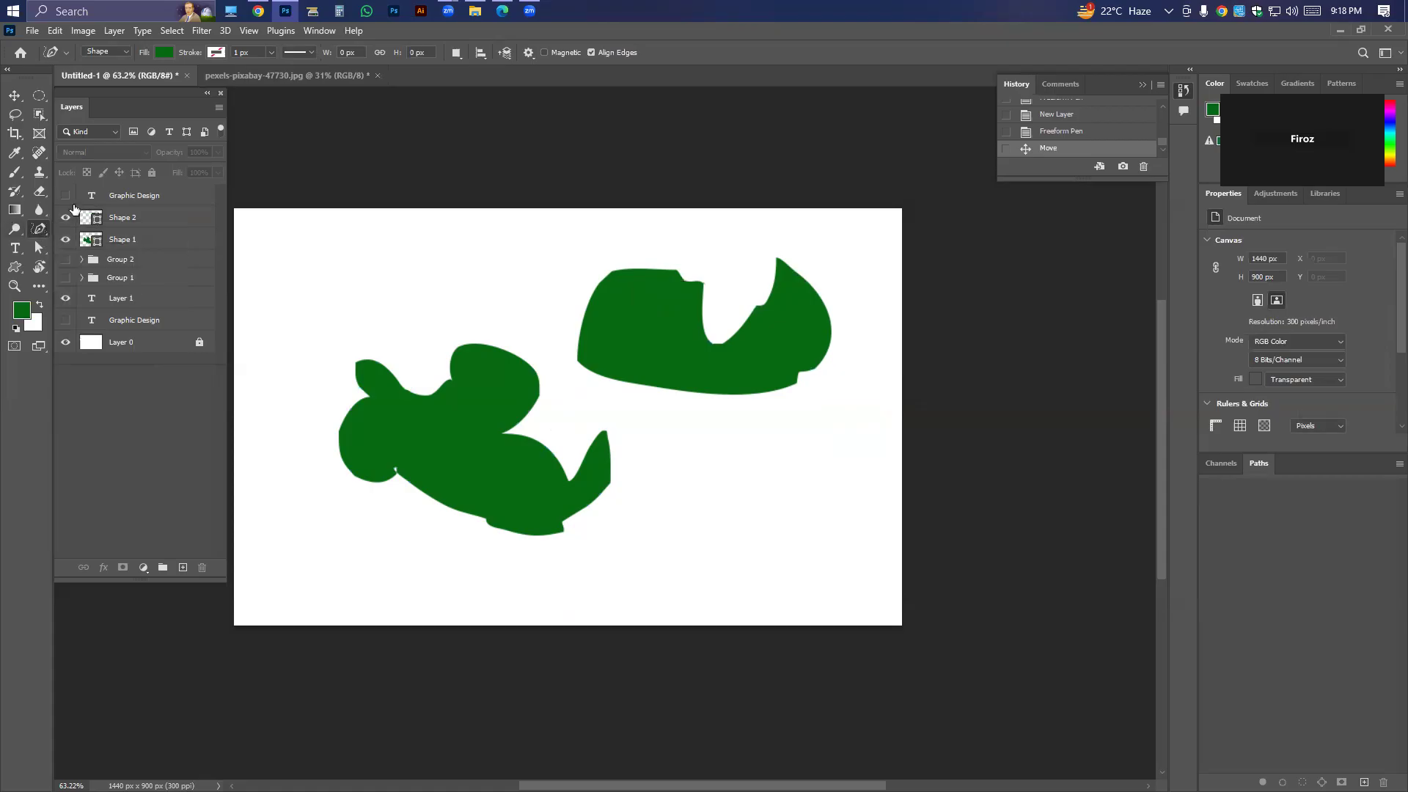
click(15, 96)
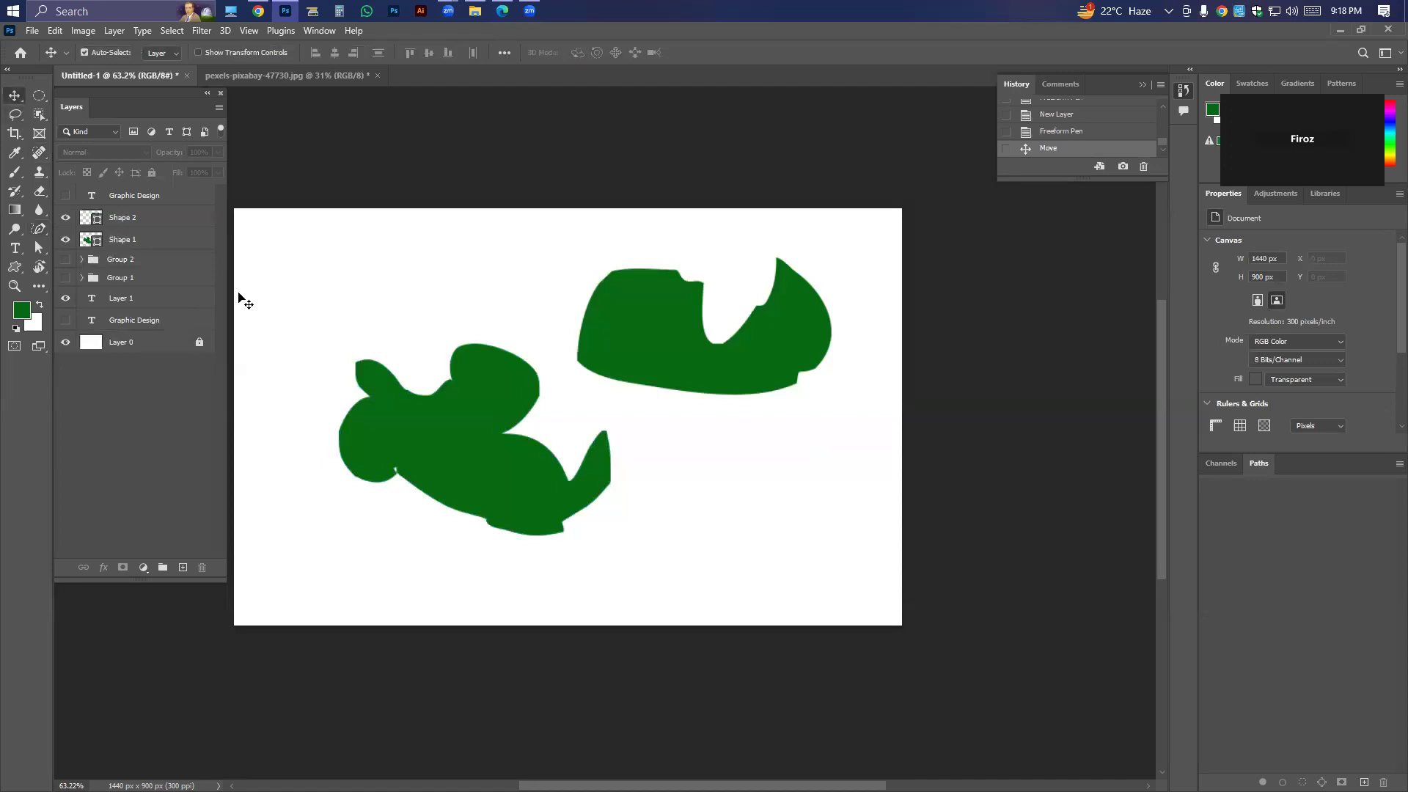
click(417, 424)
click(39, 229)
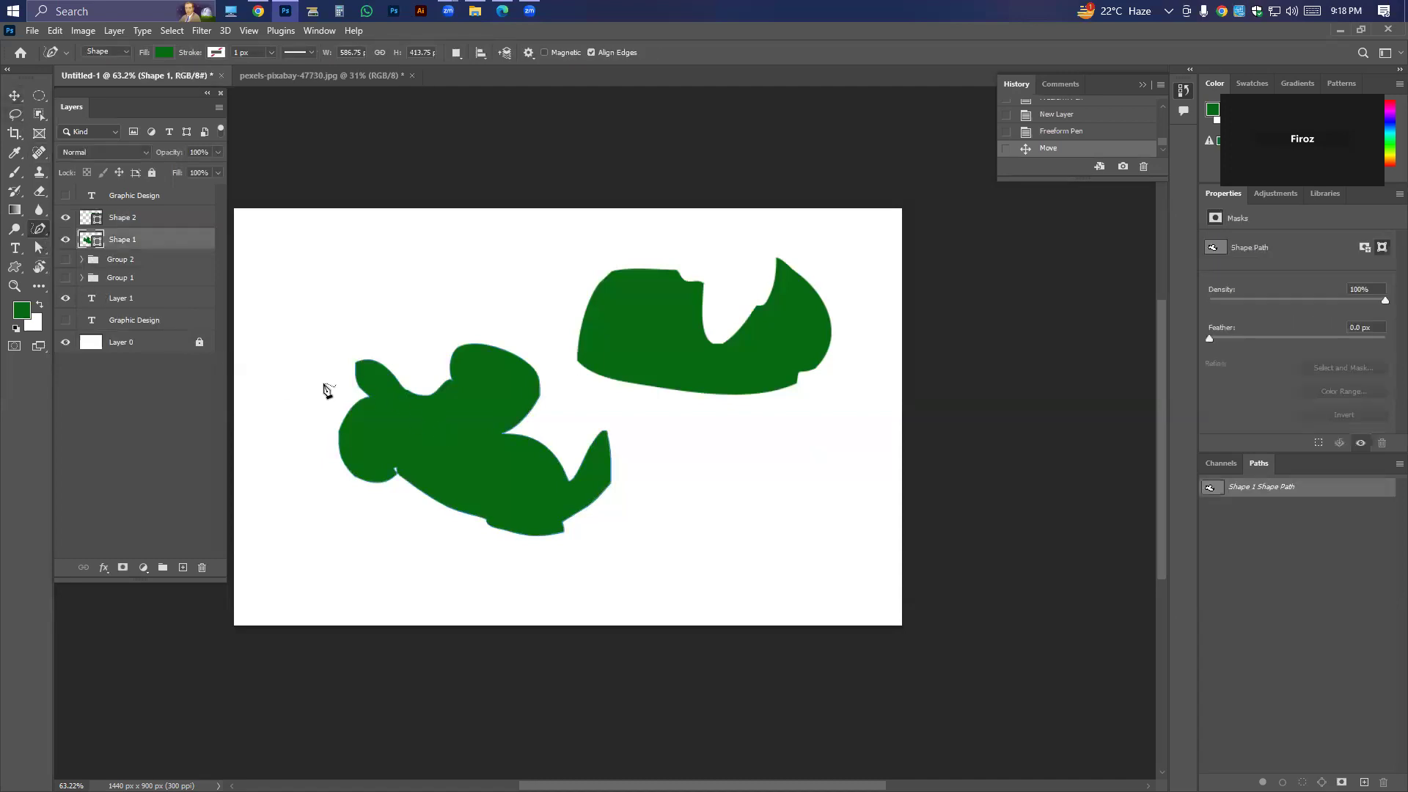
drag(388, 382, 426, 413)
Draw a freeform shape about 160 × 133 px above the first green shape and delete its layer.
mouse_move(409, 269)
mouse_down()
mouse_move(463, 307)
mouse_move(395, 298)
mouse_move(409, 268)
mouse_up()
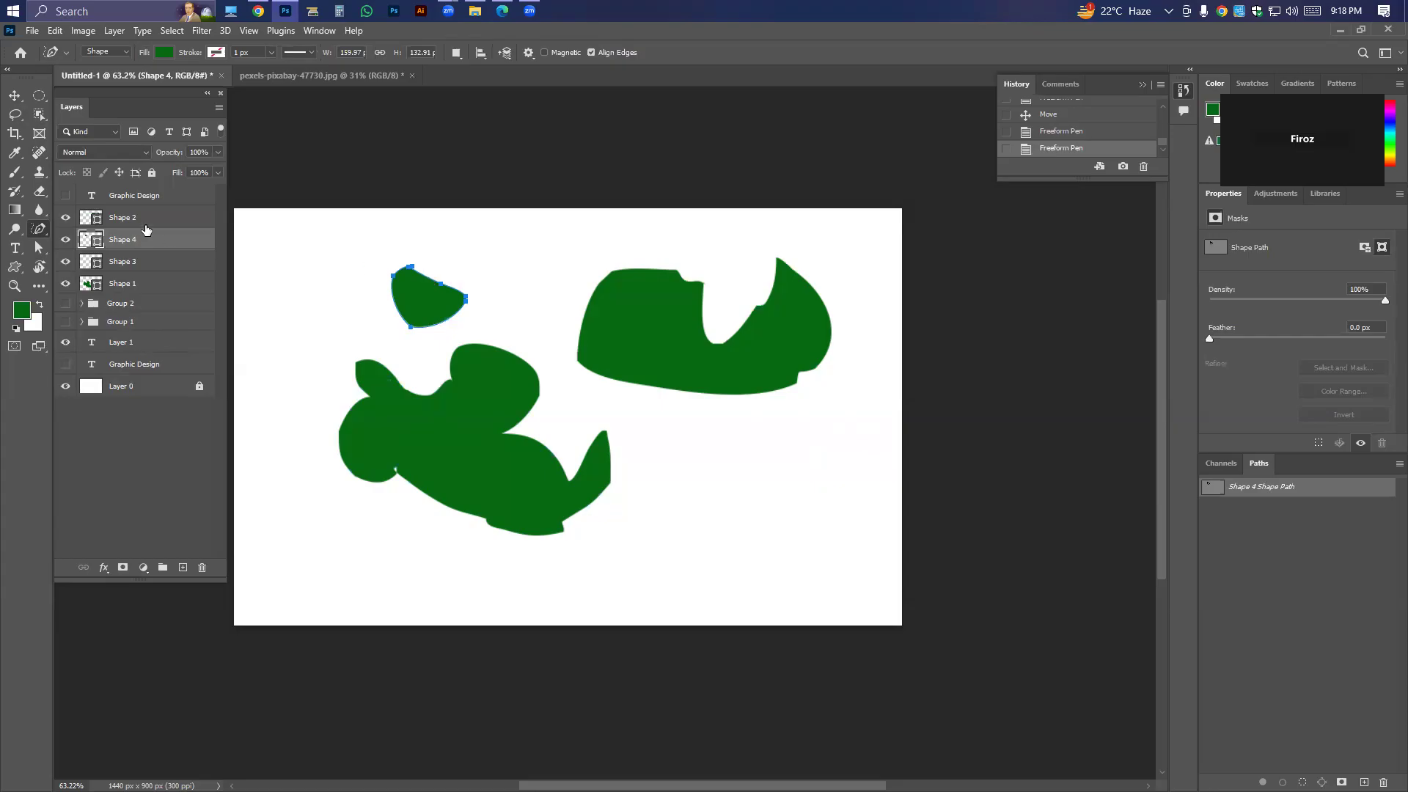
key(Delete)
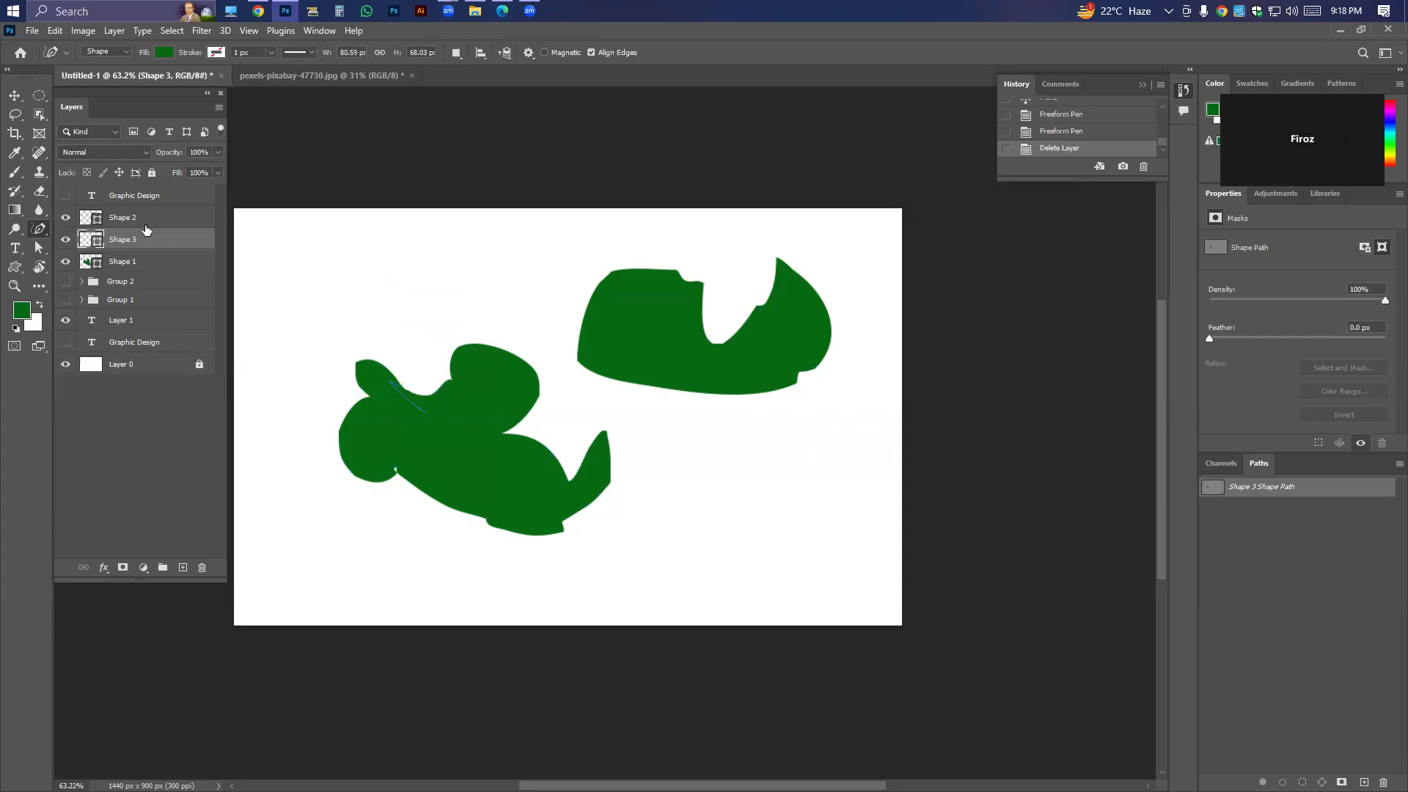
Group the three freeform shape layers and hide the group.
click(34, 230)
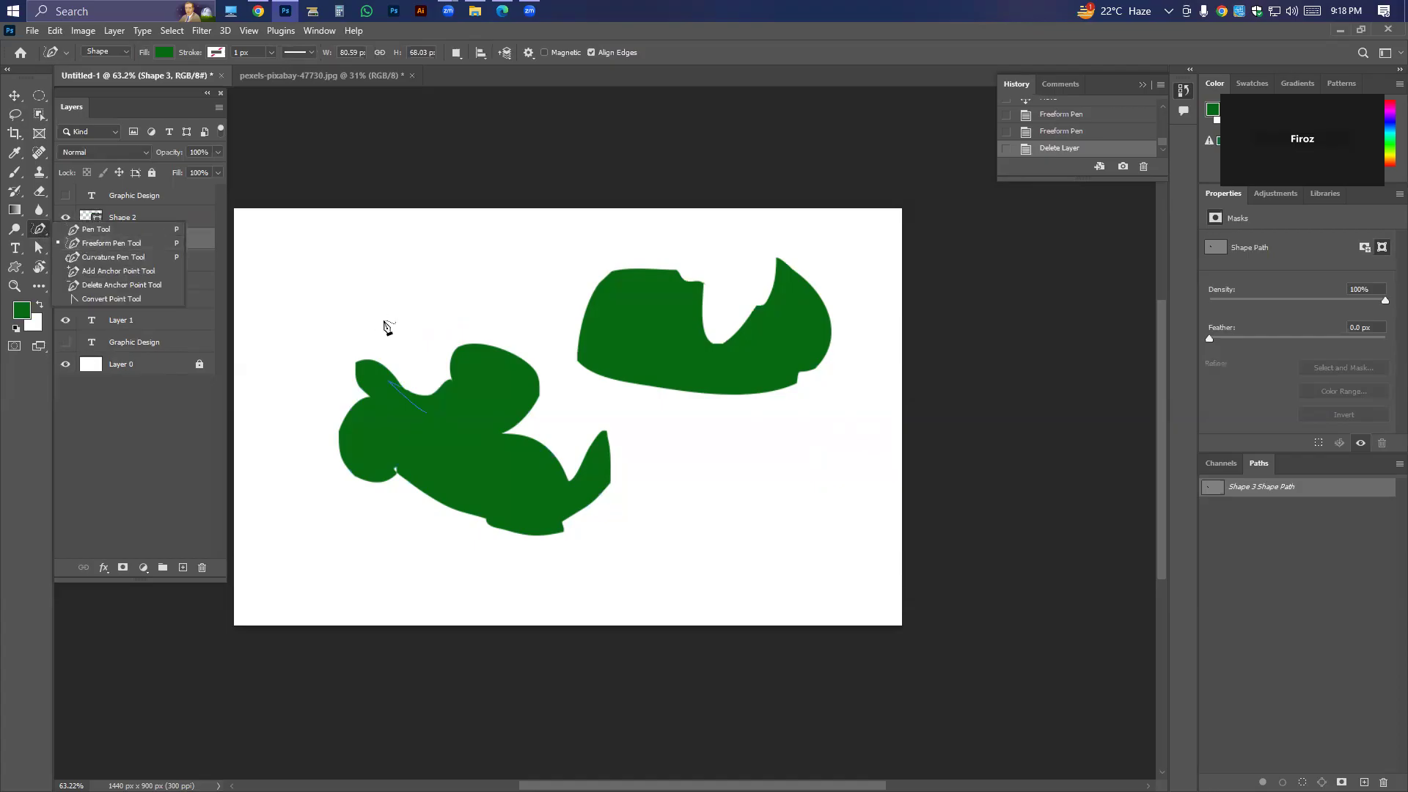
drag(485, 329, 571, 319)
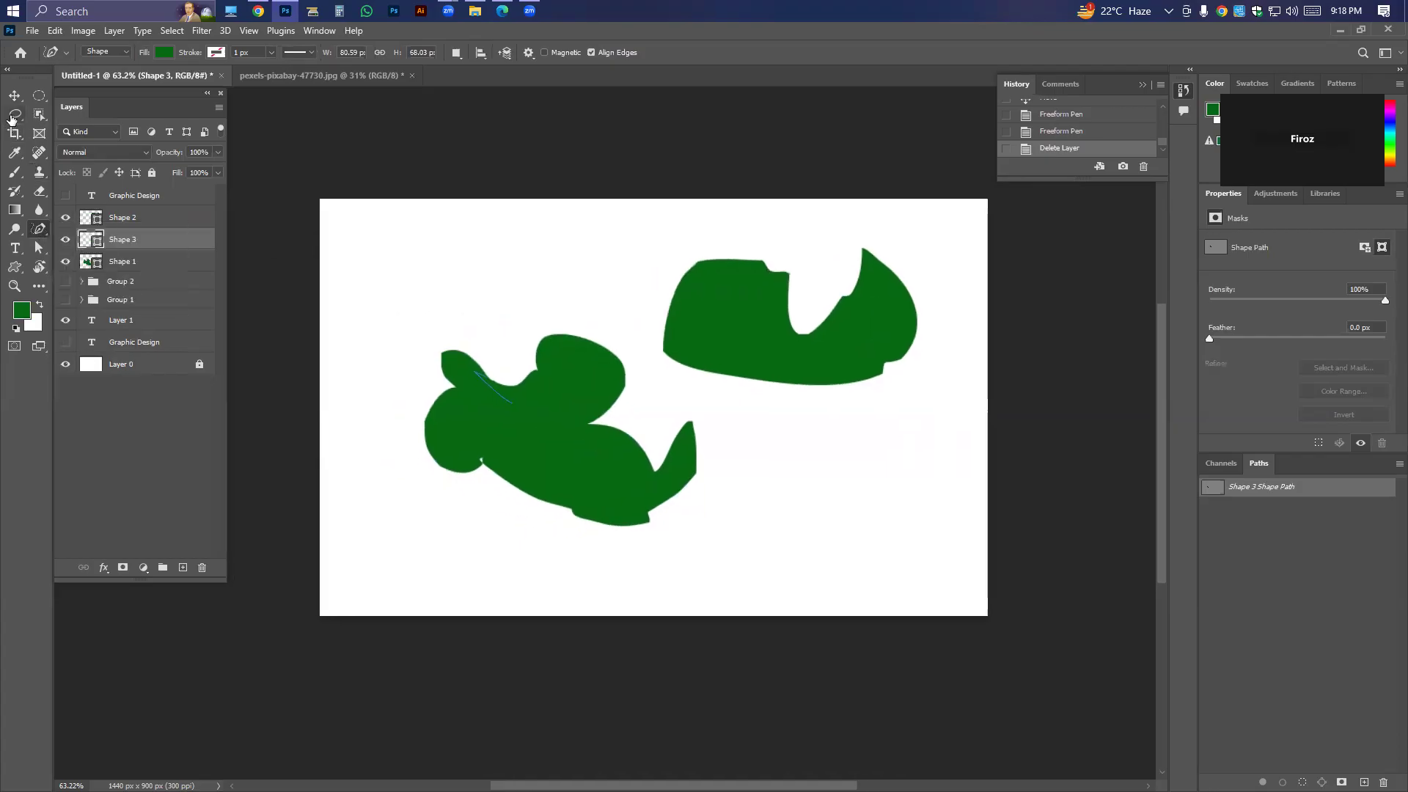
click(14, 96)
drag(386, 263, 909, 473)
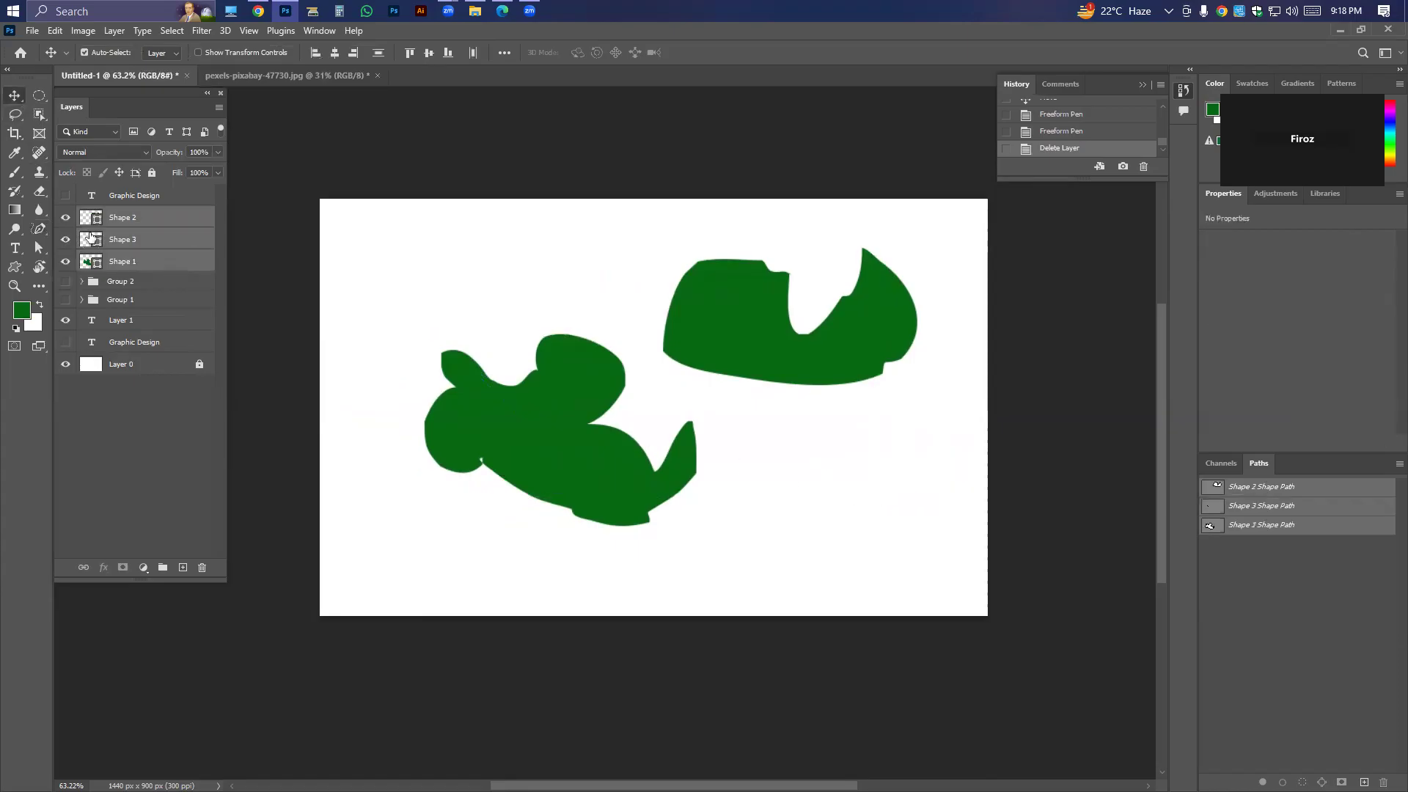
key(ctrl+g)
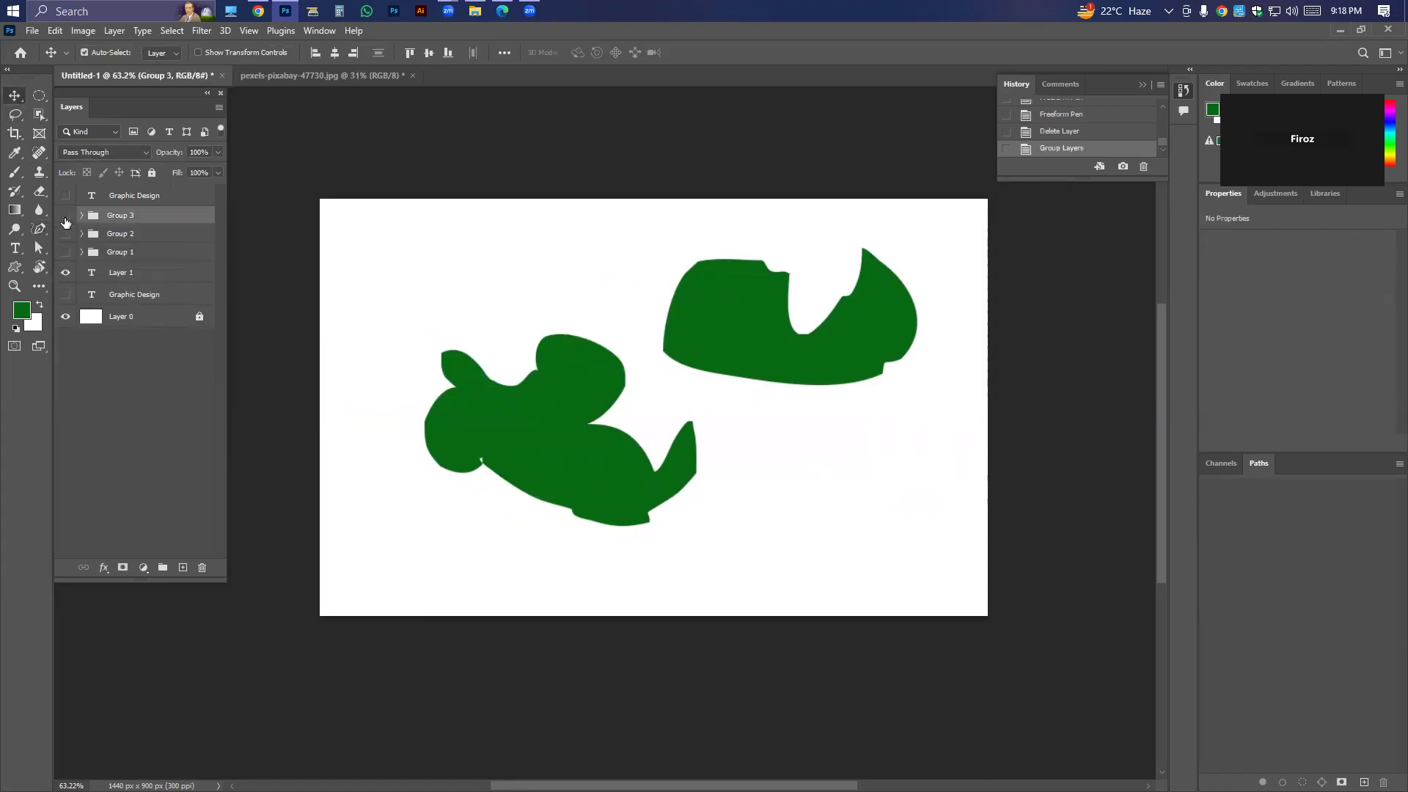
click(65, 216)
Draw a closed fish-like freeform shape about 593 × 468 px in the upper middle of the canvas.
click(40, 229)
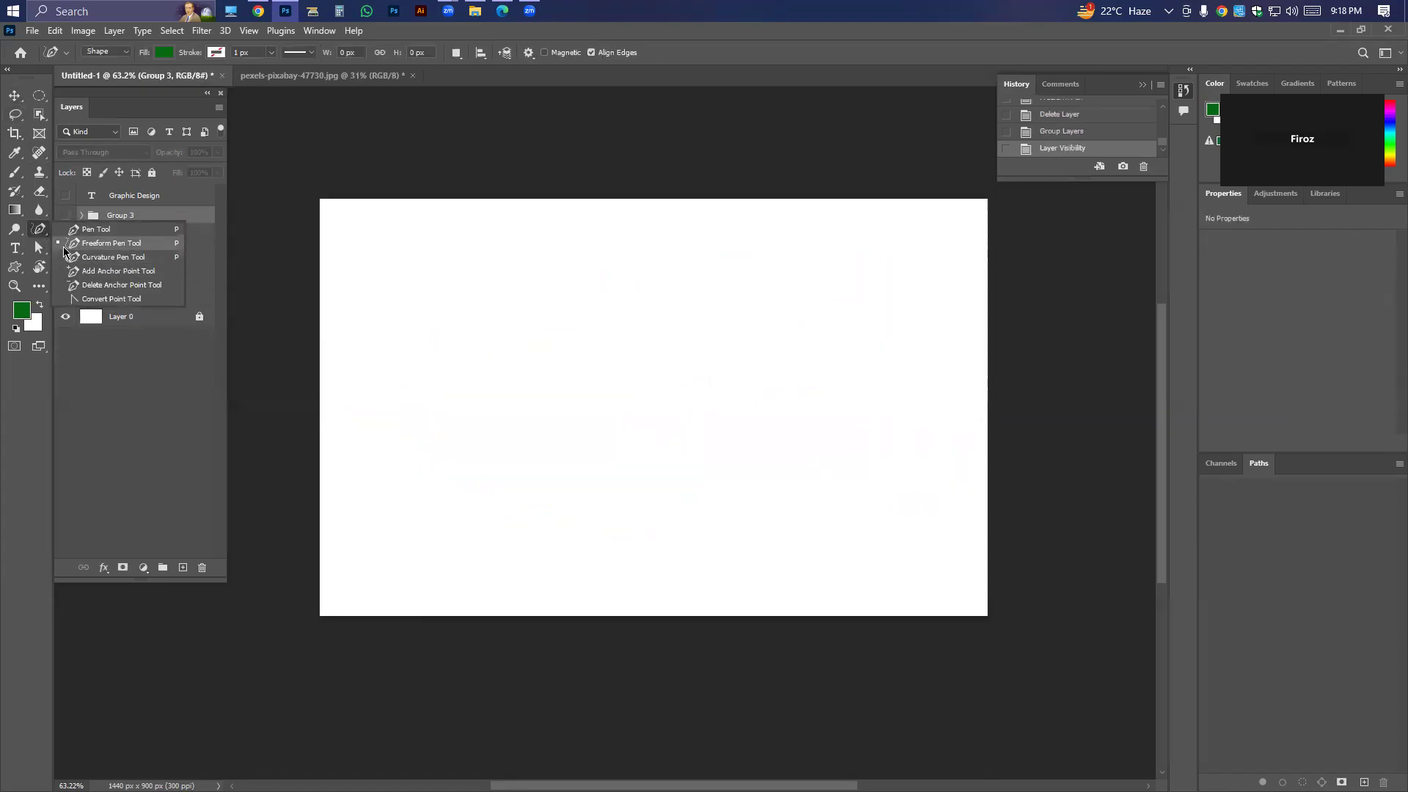
click(64, 246)
mouse_move(511, 335)
mouse_down()
mouse_move(610, 381)
mouse_move(743, 406)
mouse_move(618, 224)
mouse_move(561, 344)
mouse_move(512, 336)
mouse_up()
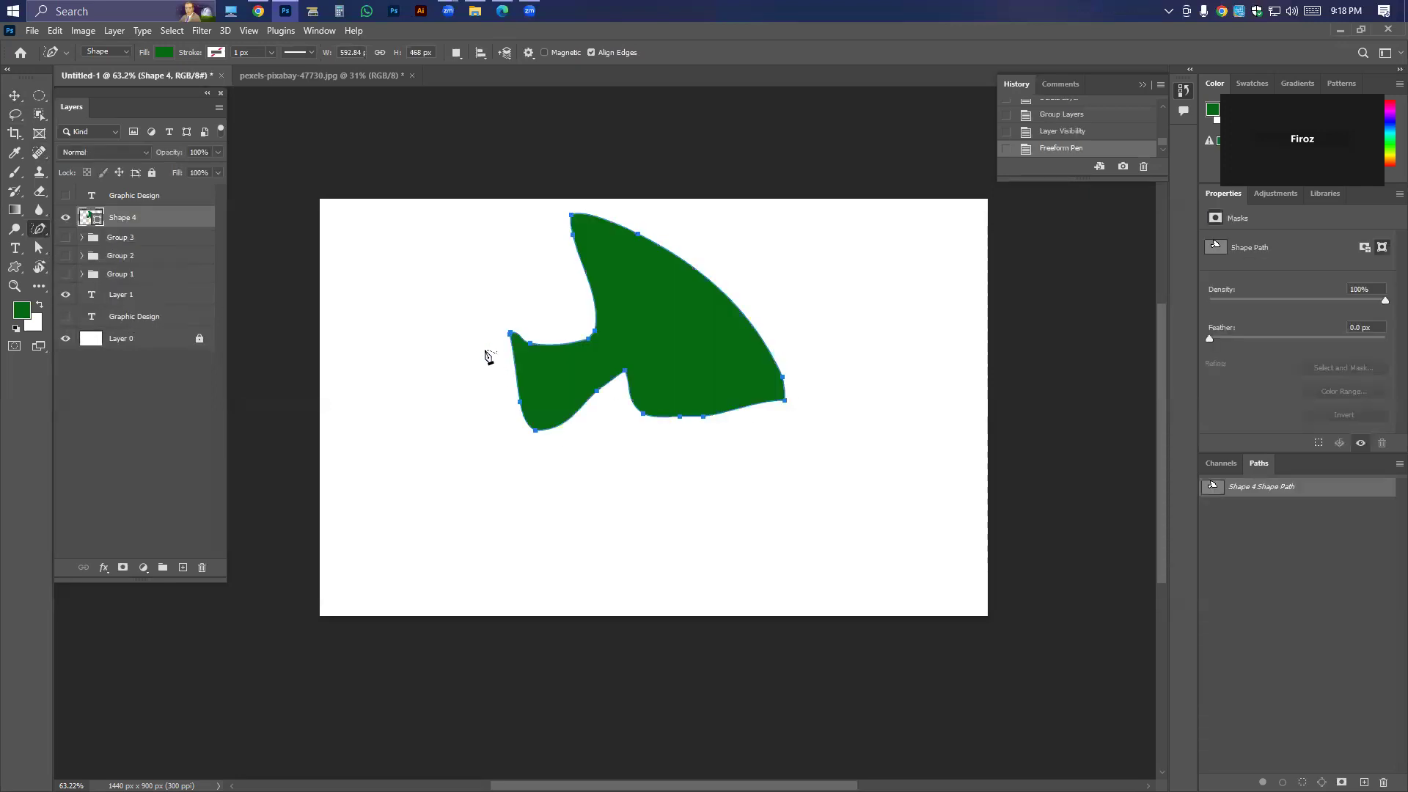
Change the foreground colour to a bright purple.
click(19, 312)
click(930, 376)
drag(965, 403, 965, 425)
click(1091, 365)
Set the freeform shape's fill colour to blue #0072ff.
click(163, 52)
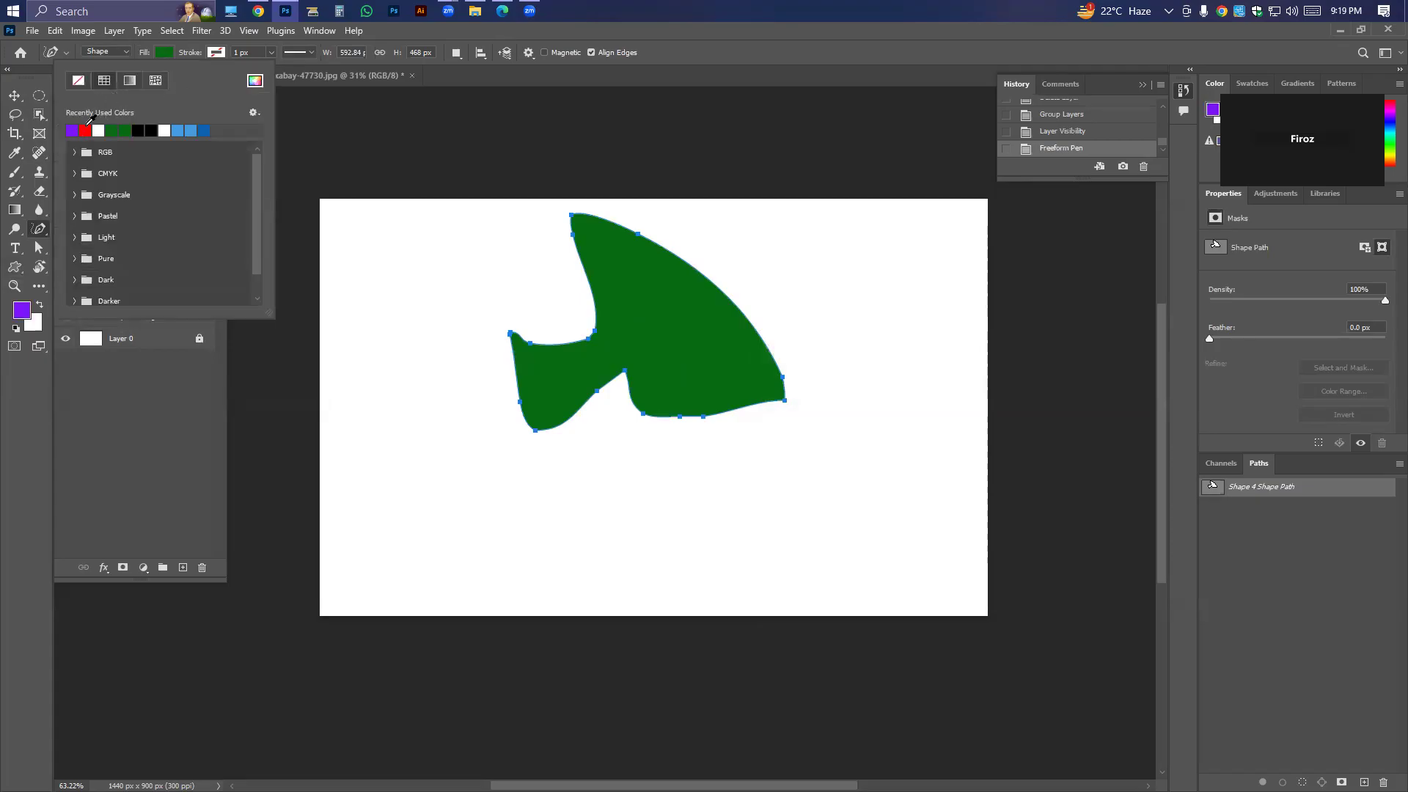
click(255, 81)
drag(958, 433, 961, 447)
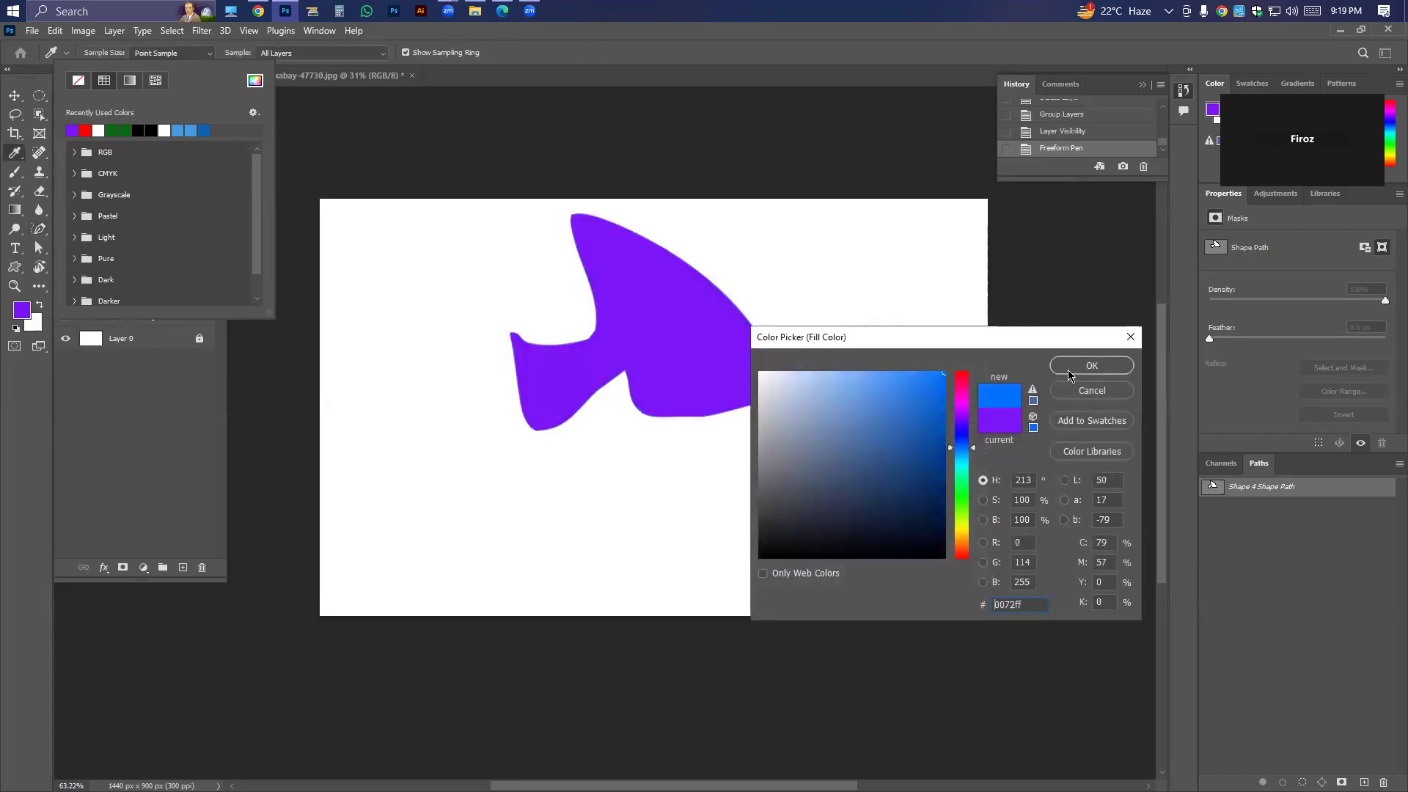
click(1092, 365)
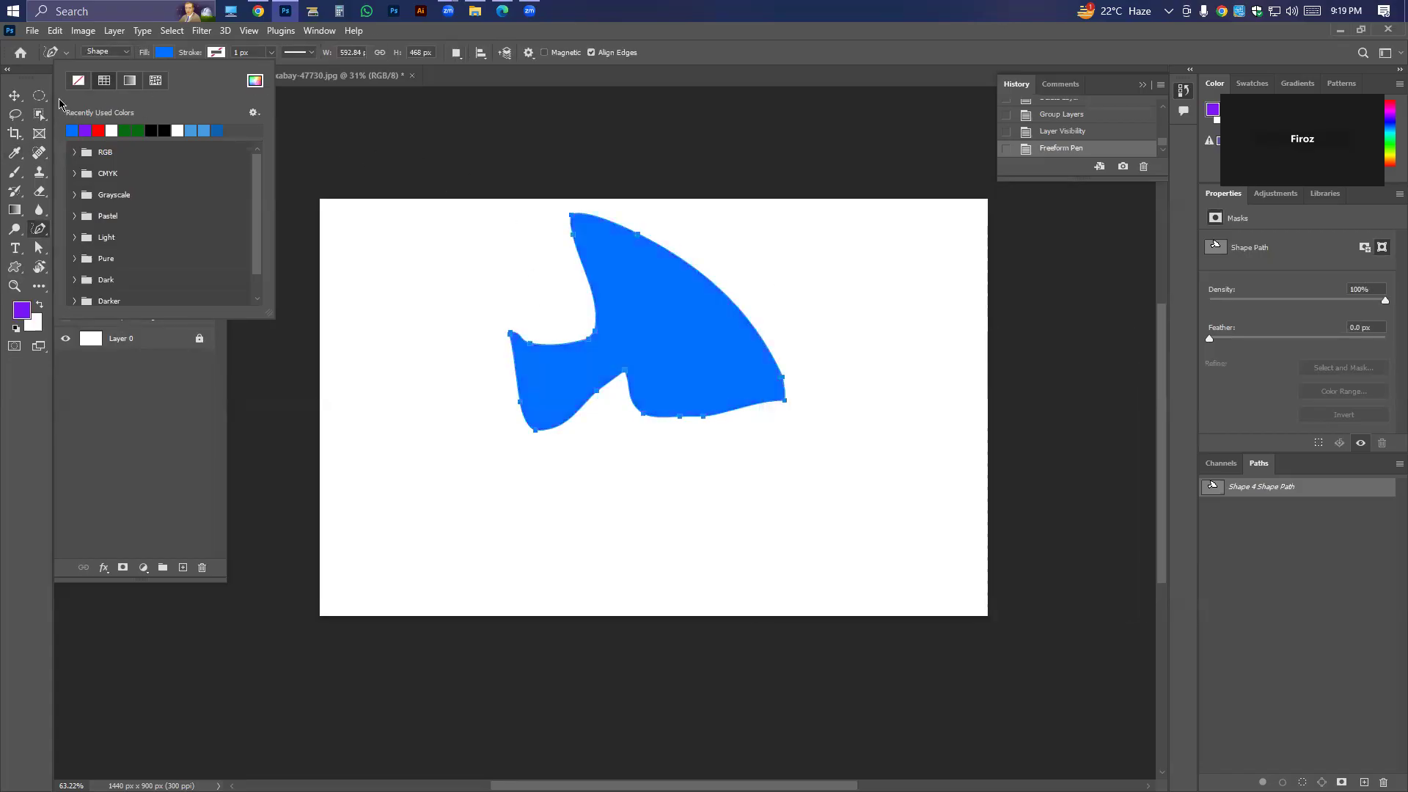
Place a starting anchor point below the blue shape with the Curvature Pen tool and enable the Rubber Band path option.
right_click(40, 229)
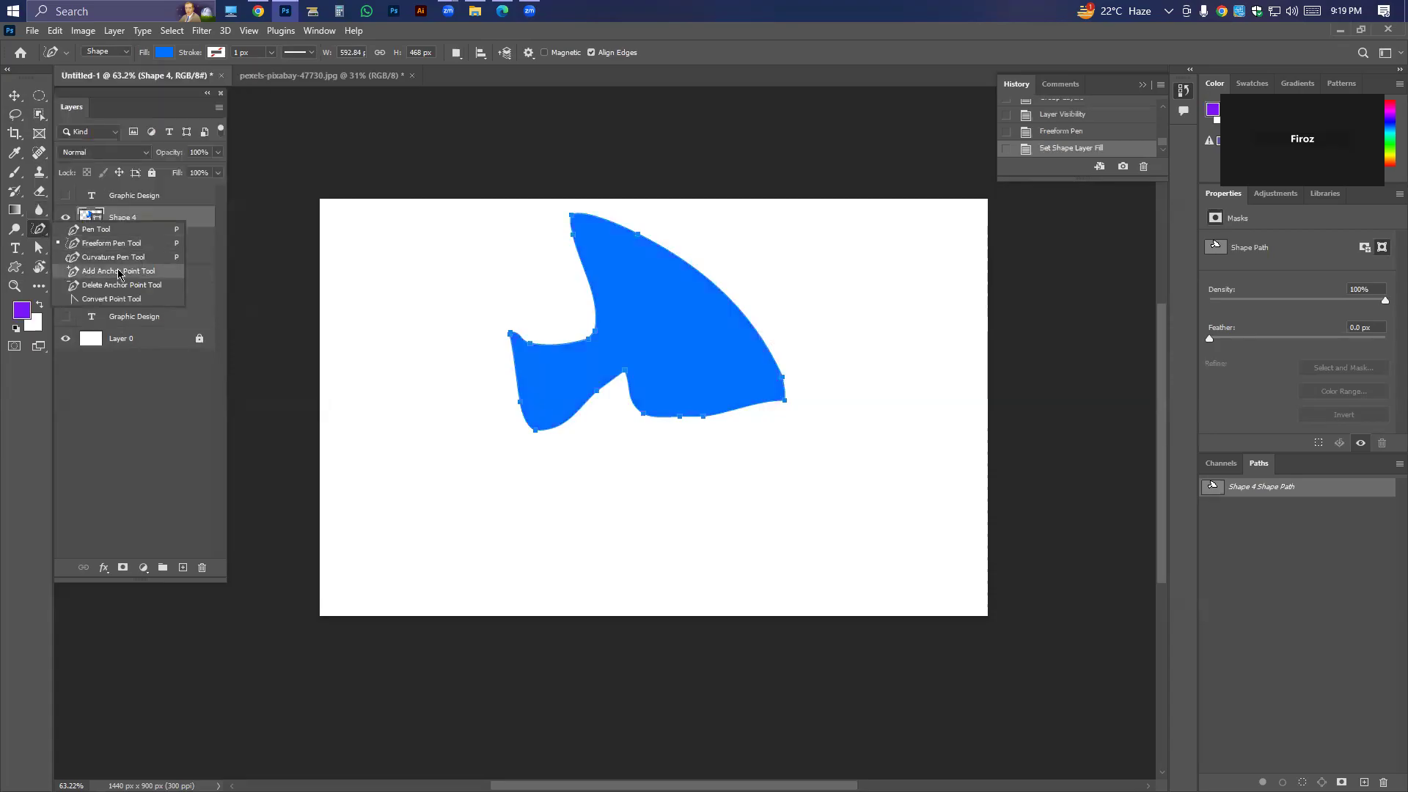
click(113, 258)
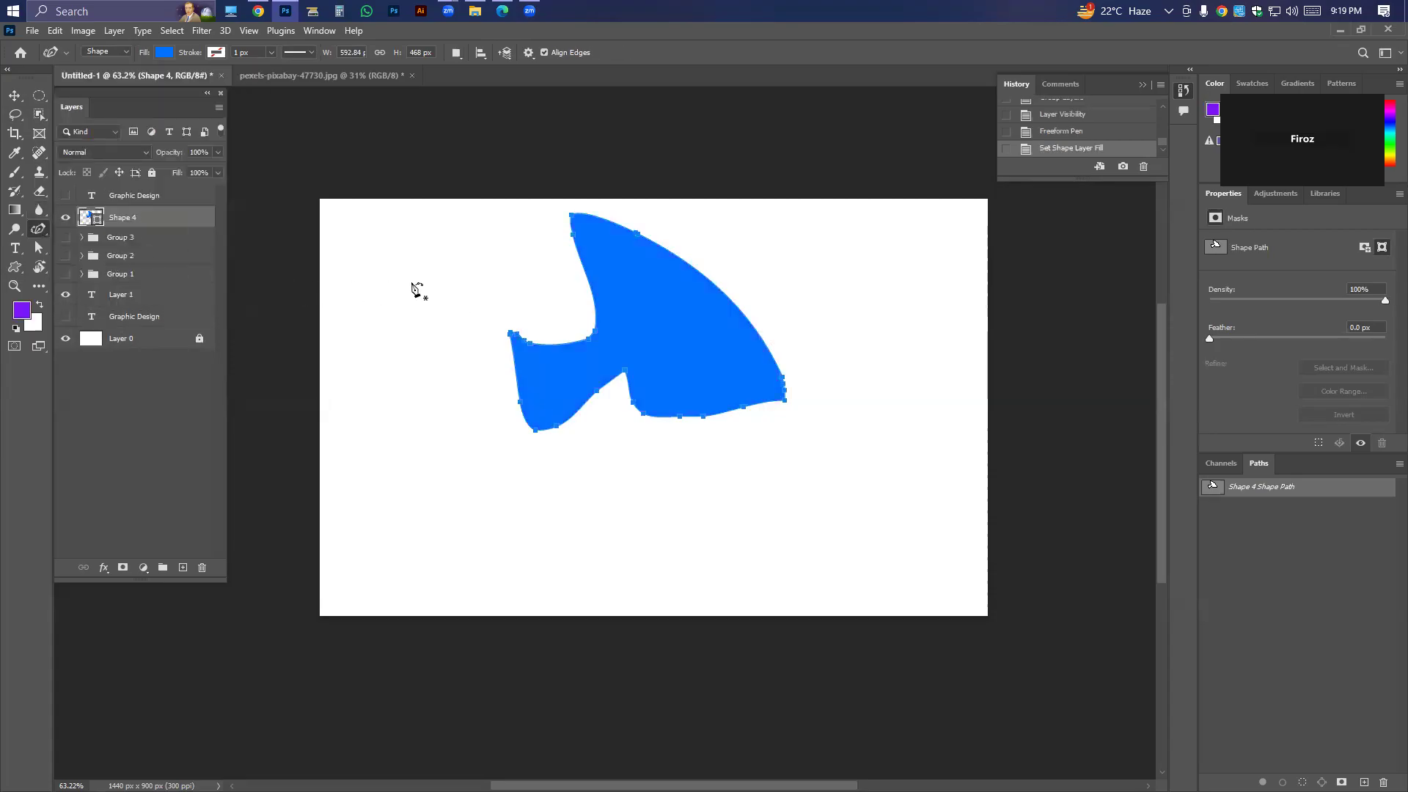
click(459, 508)
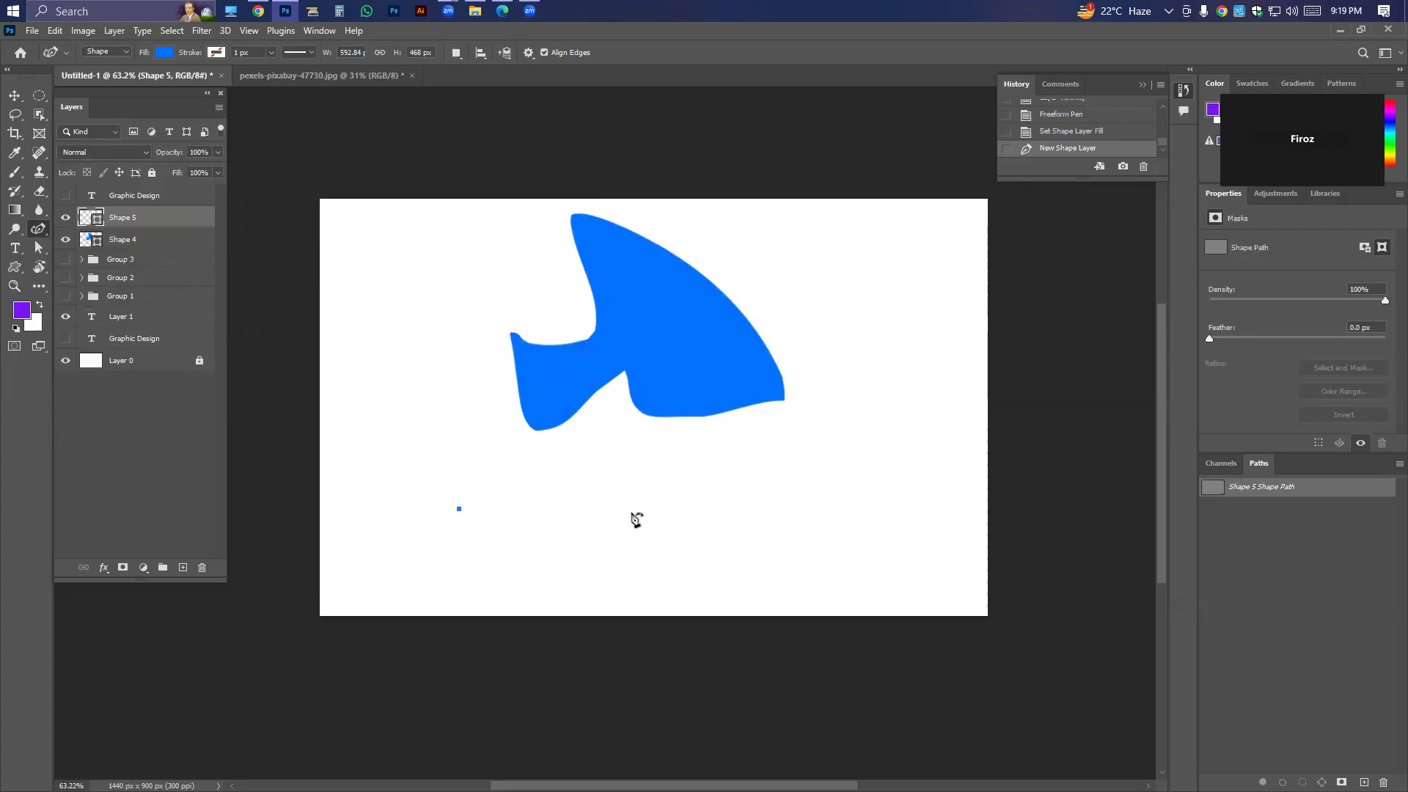
click(531, 54)
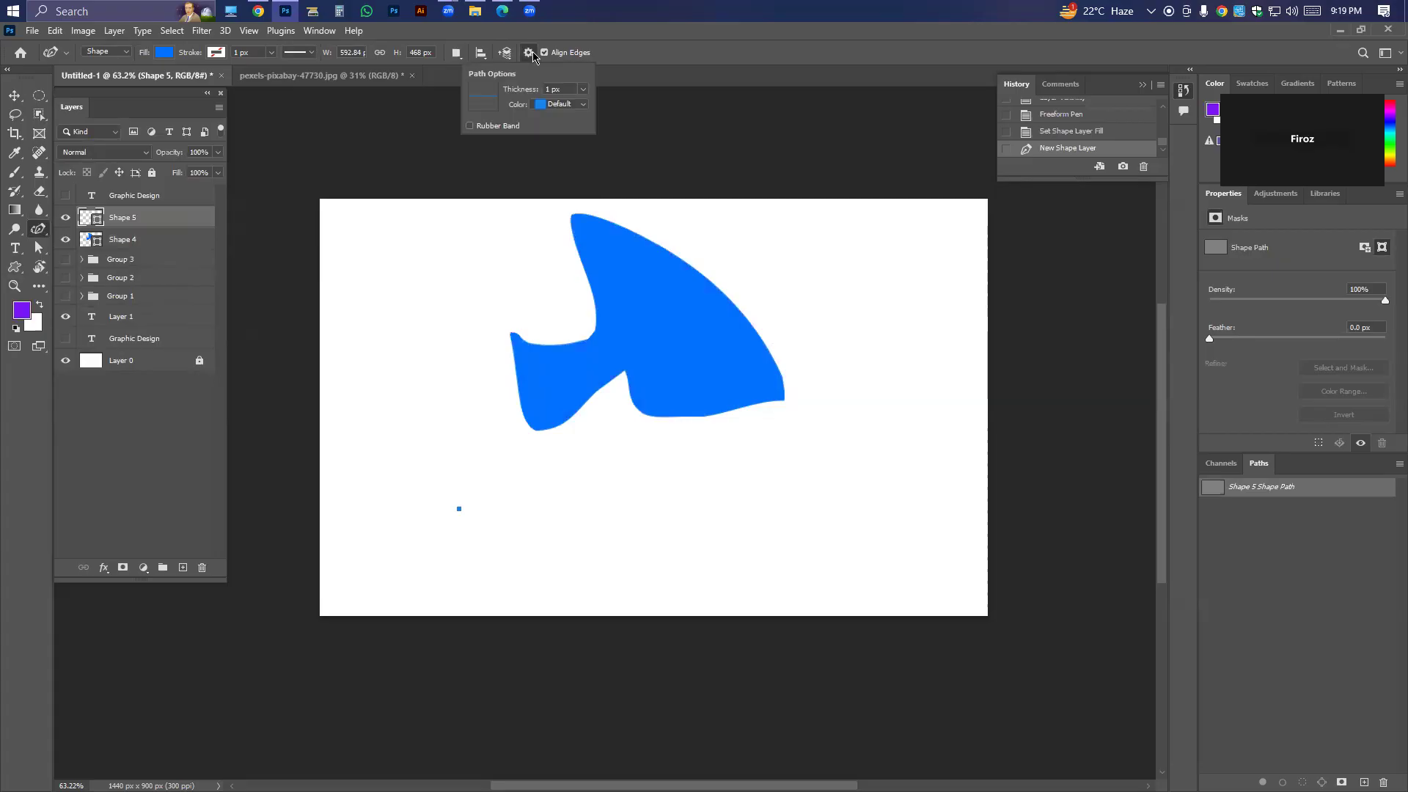
click(479, 128)
click(760, 77)
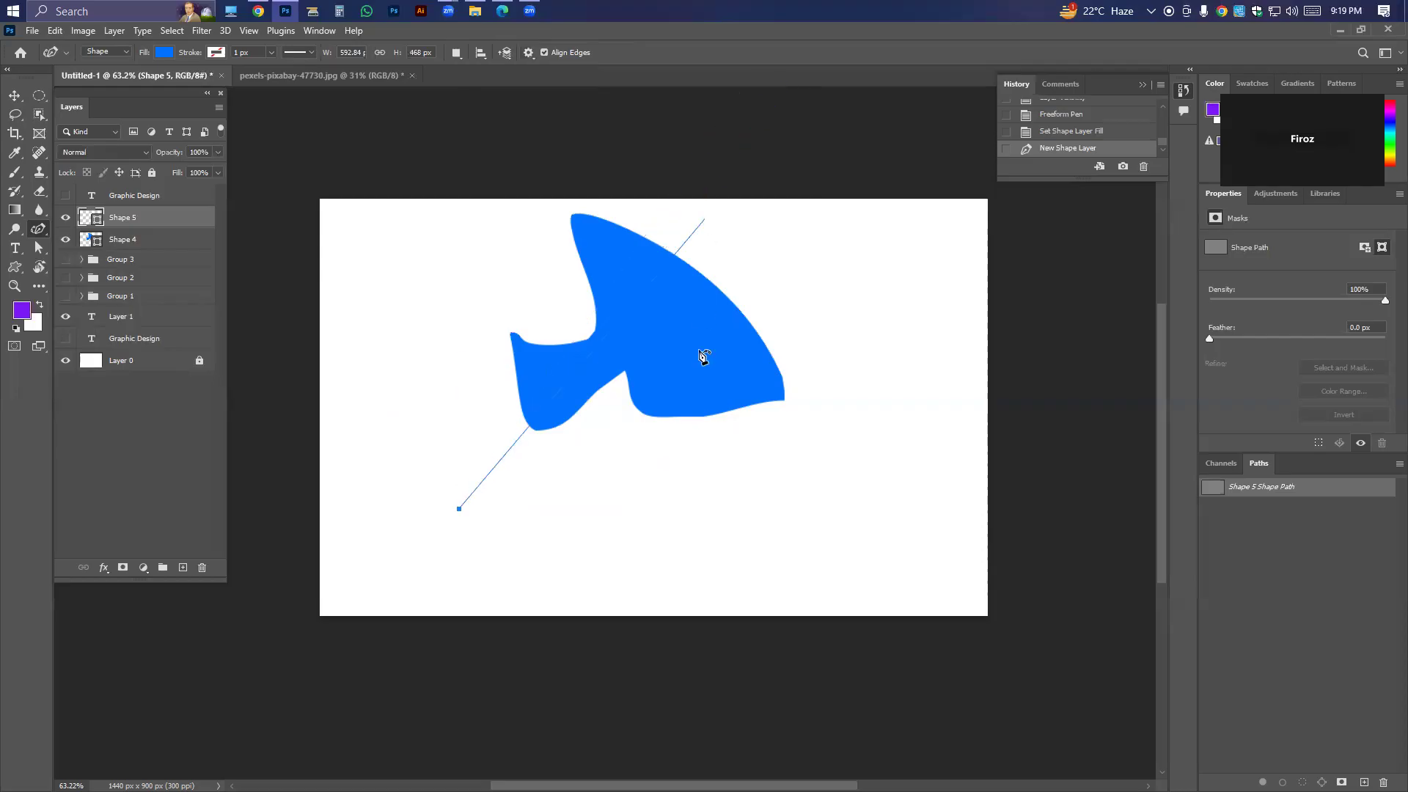
Cancel the started curve, delete its layer, and hide the blue shape's layer.
key(Escape)
key(Delete)
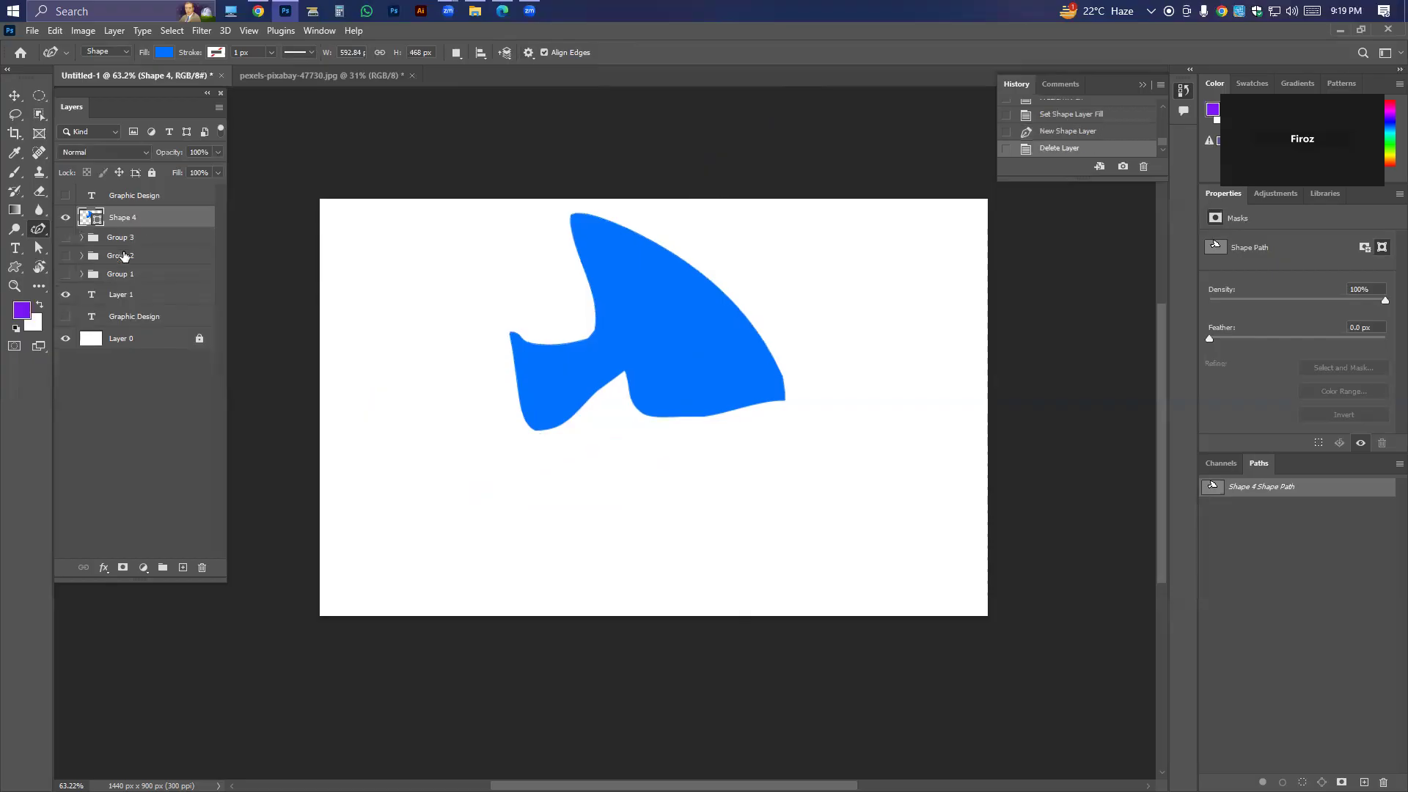
click(66, 217)
Draw a curved three-point shape about 553 by 481 px around the canvas centre with the Curvature Pen tool.
right_click(38, 228)
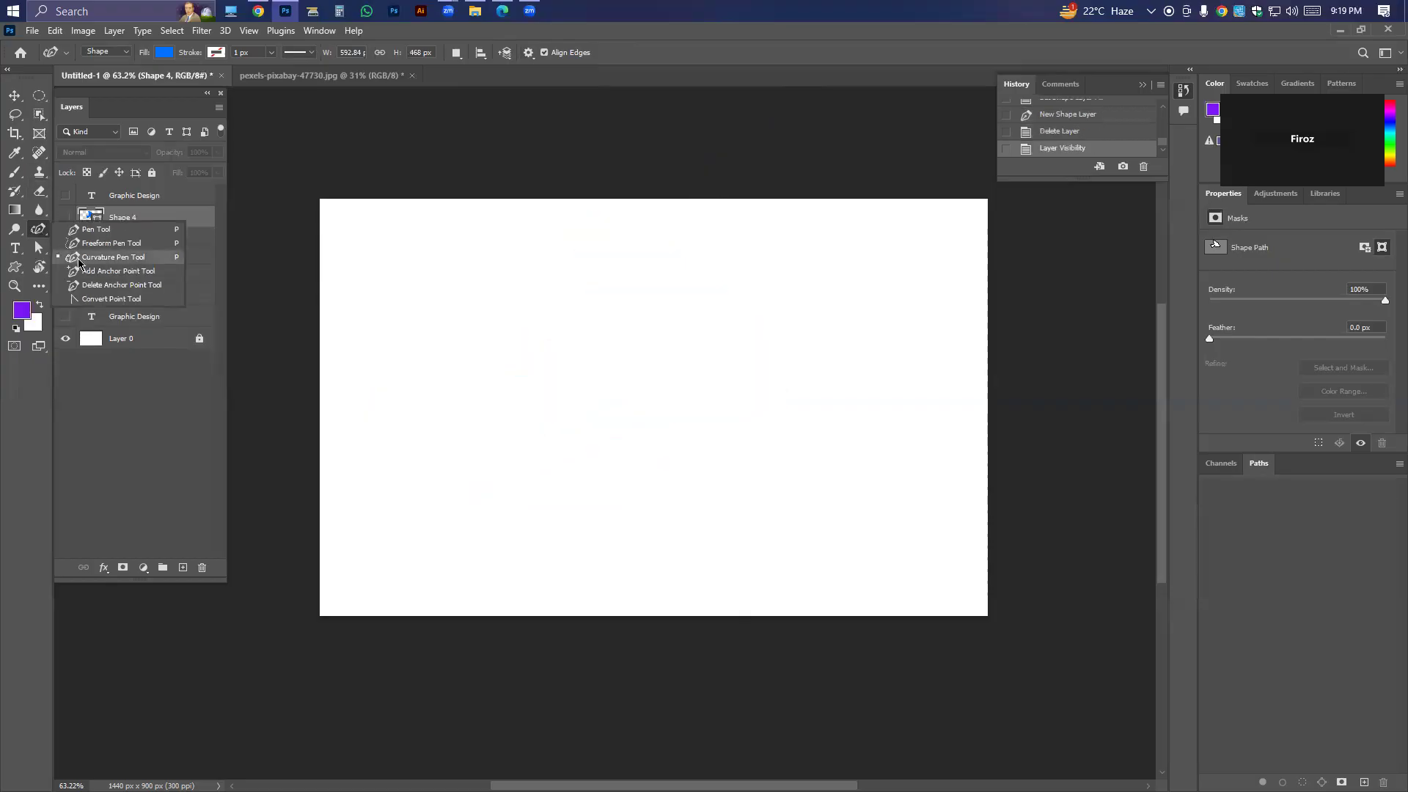
click(80, 261)
click(473, 384)
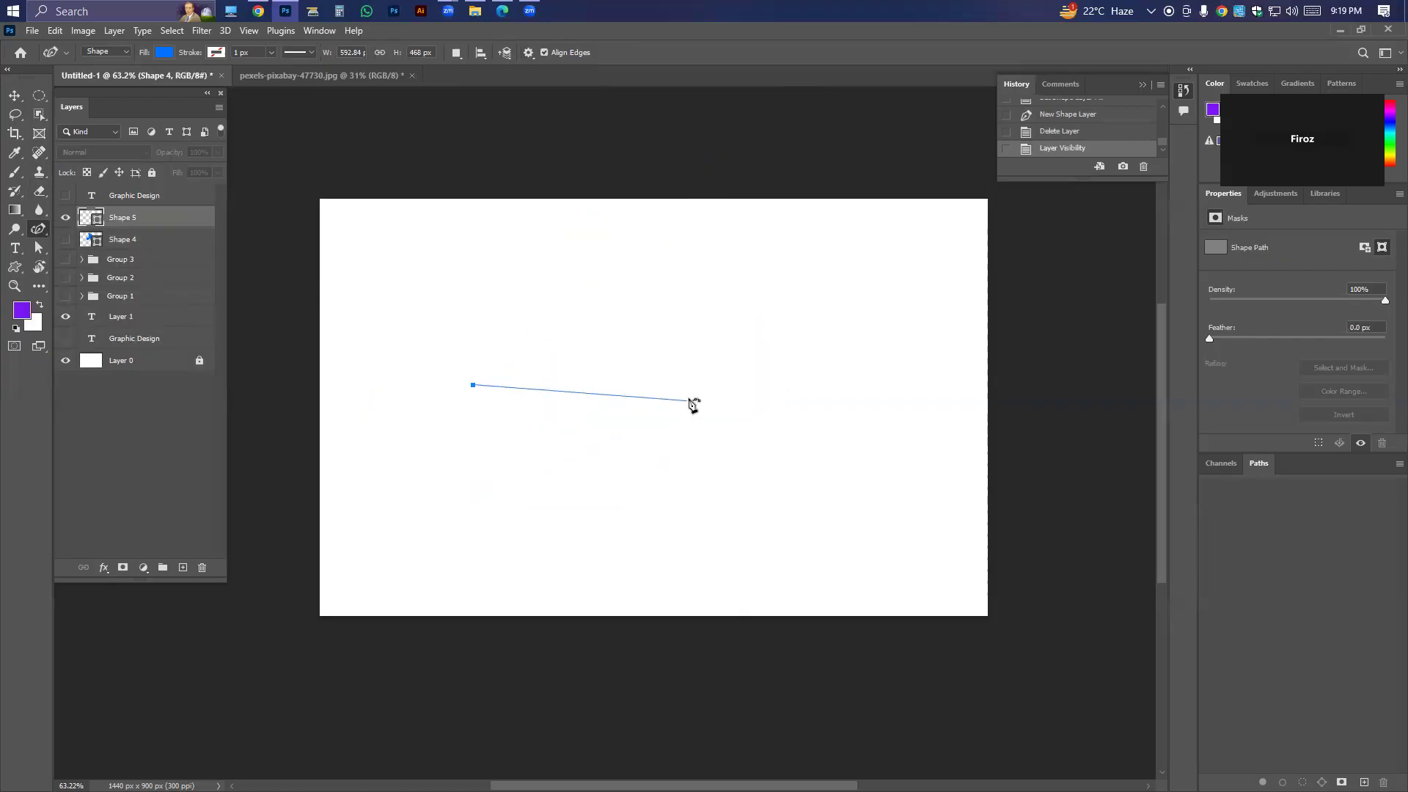
click(705, 384)
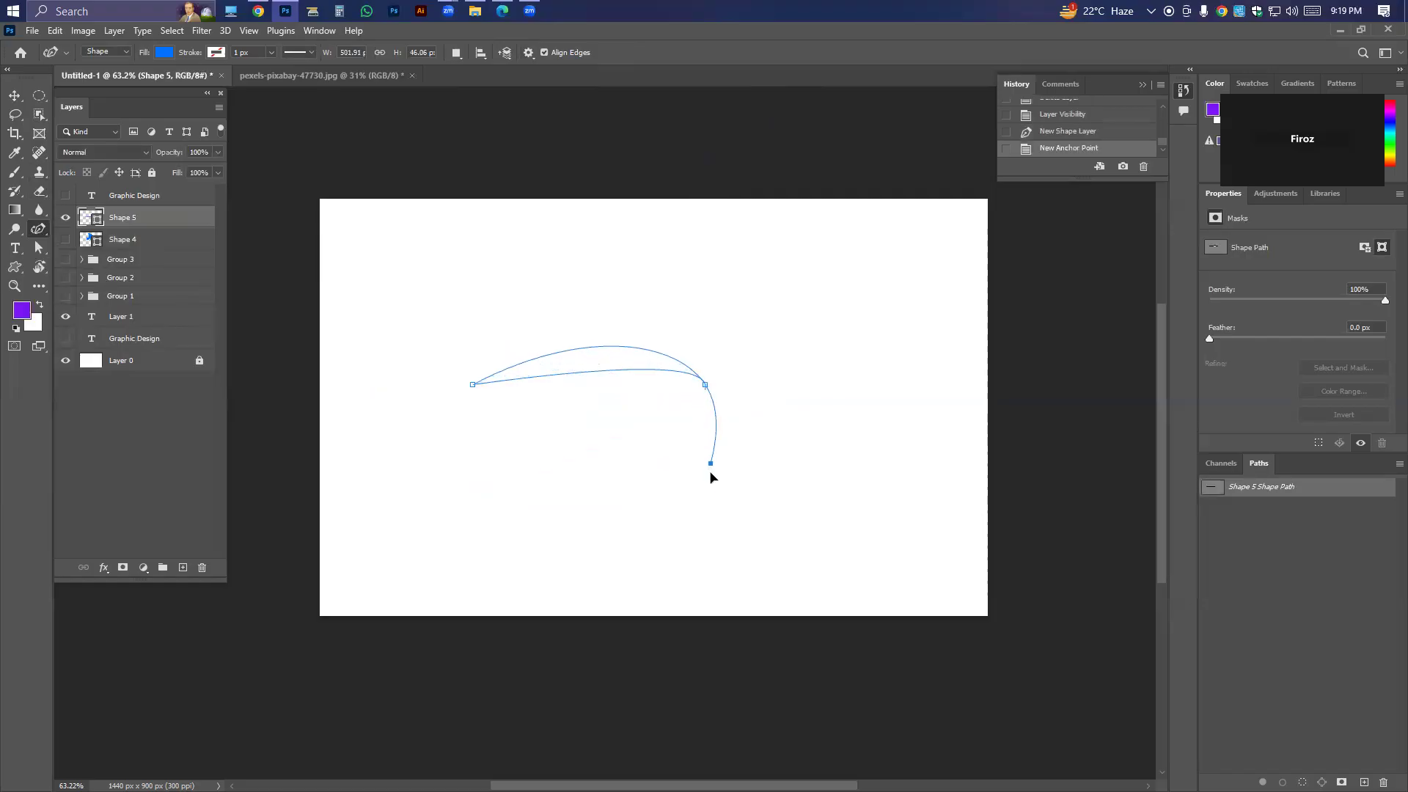
click(703, 550)
click(698, 557)
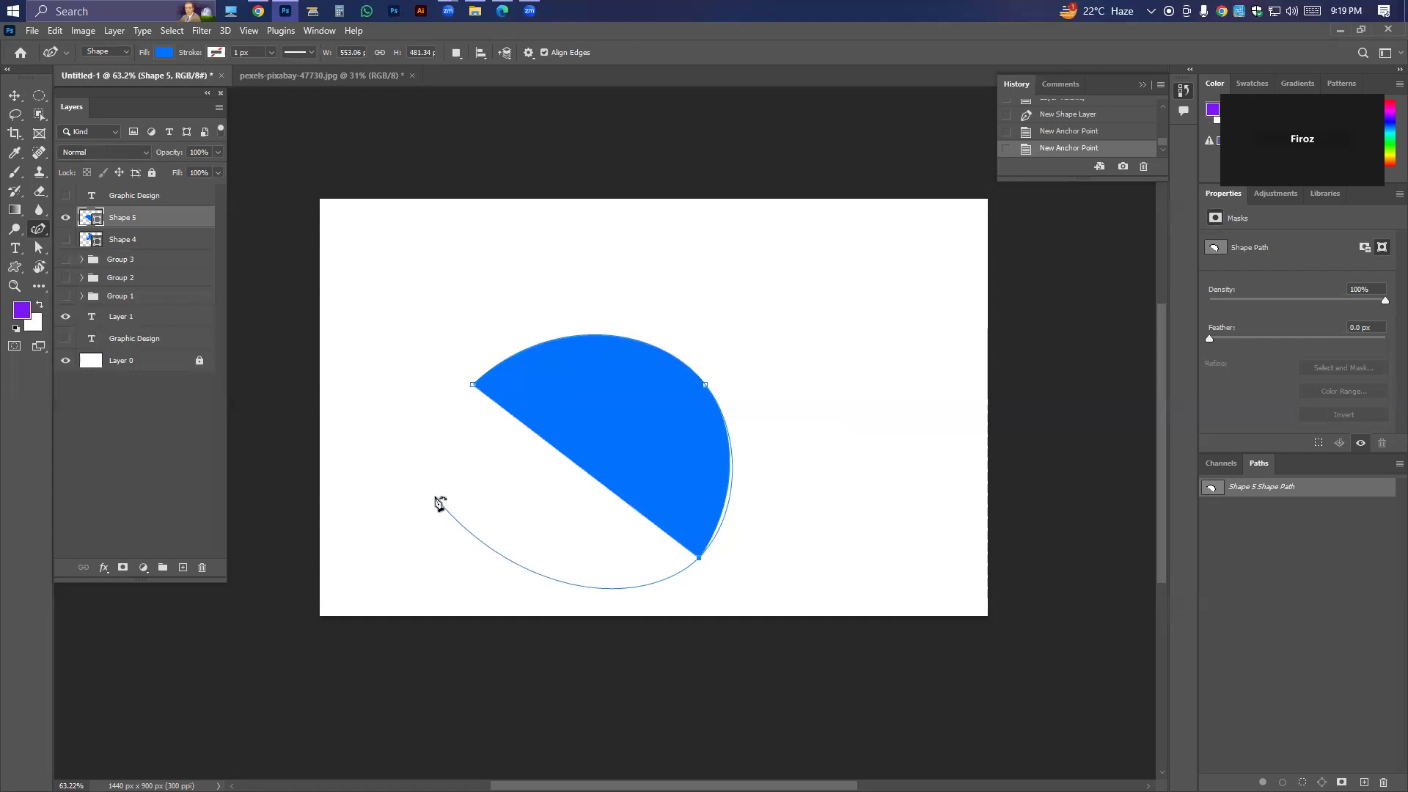
Delete the last anchor point of the curved shape and remove its layer.
key(Delete)
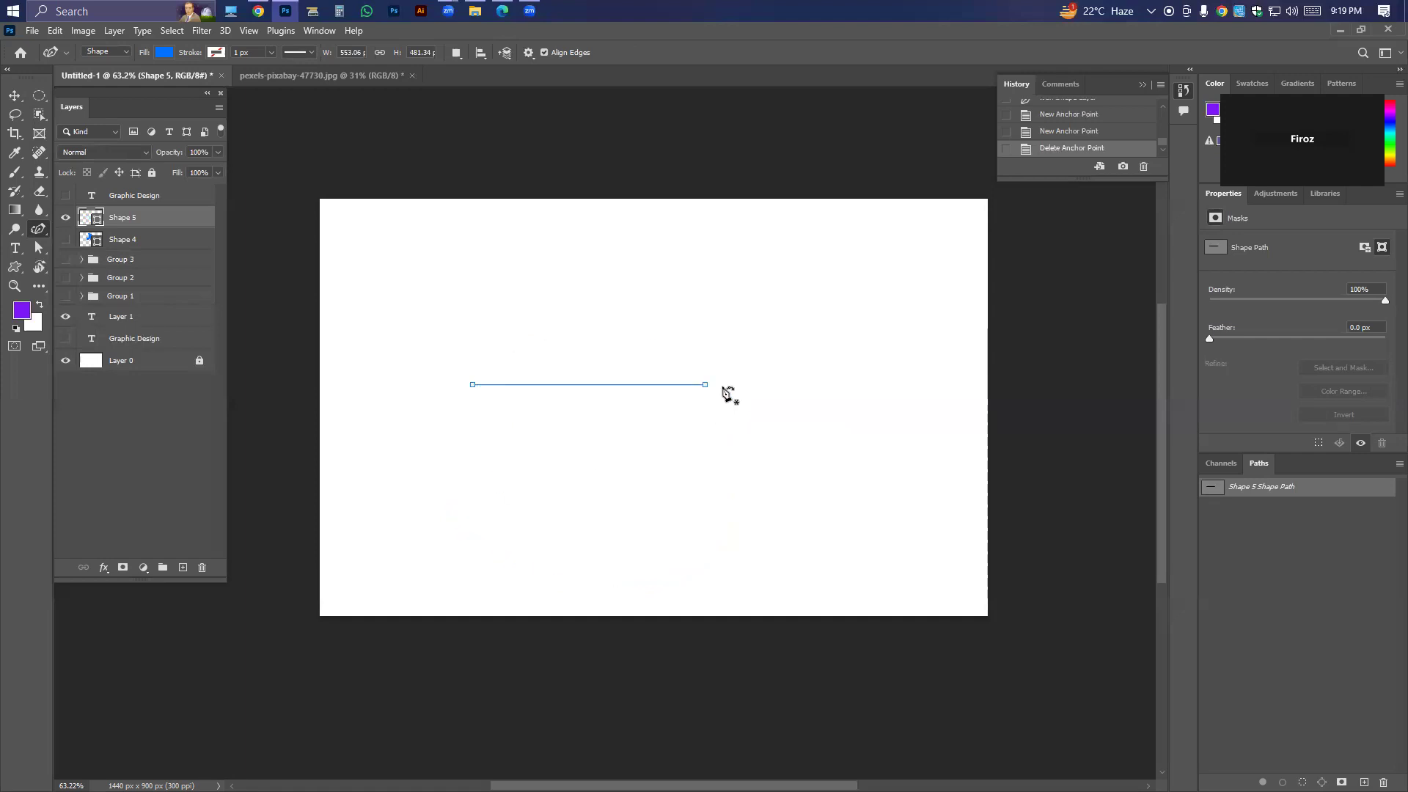
right_click(40, 234)
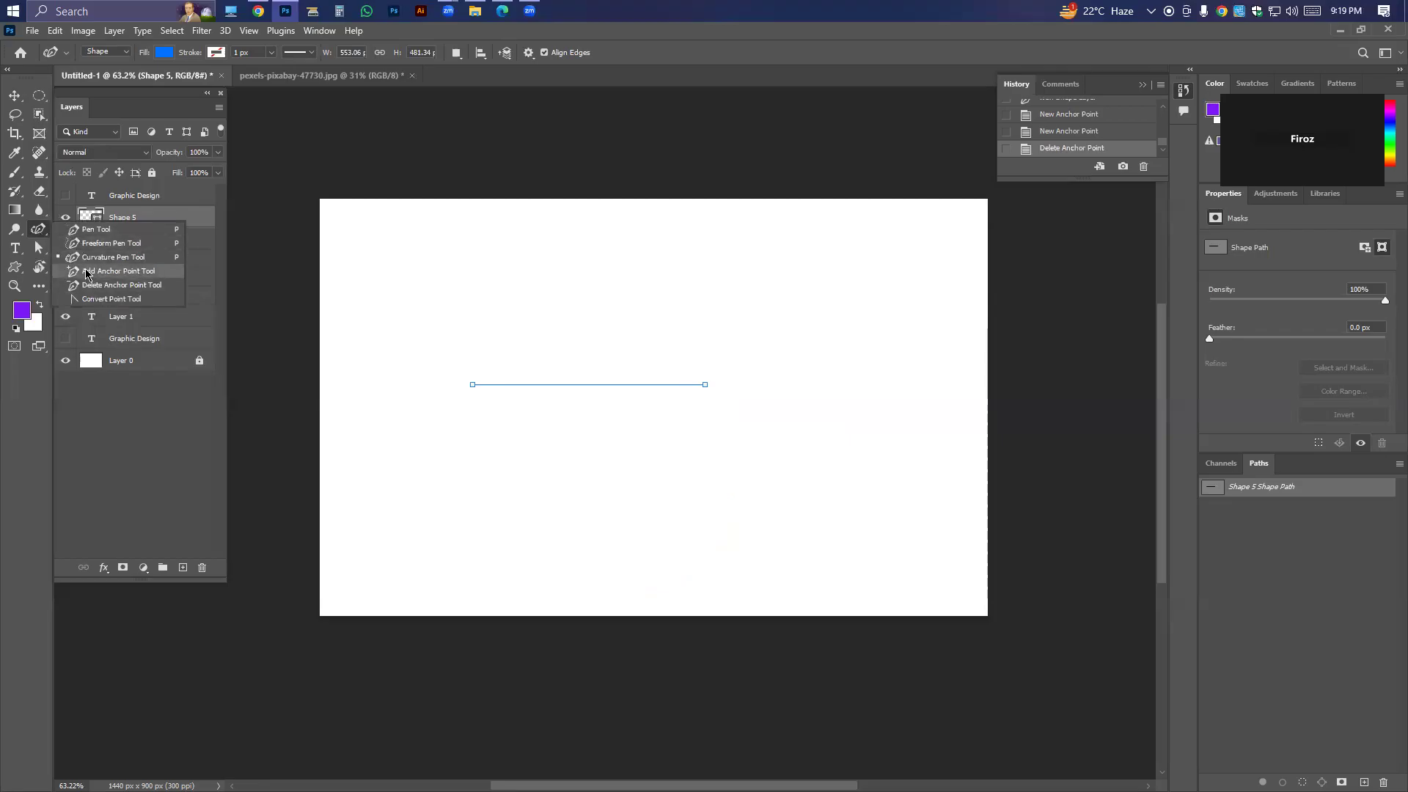
click(110, 257)
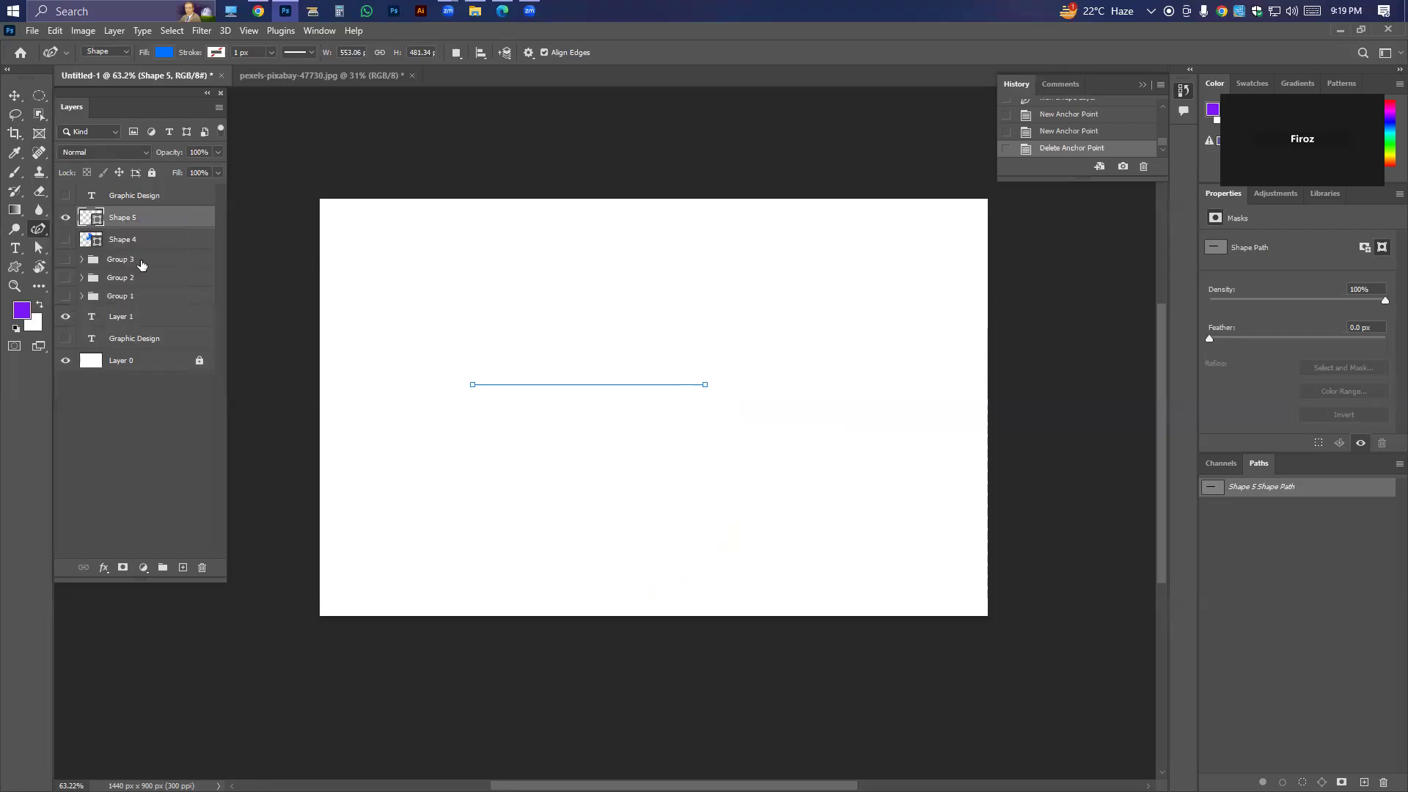
key(Delete)
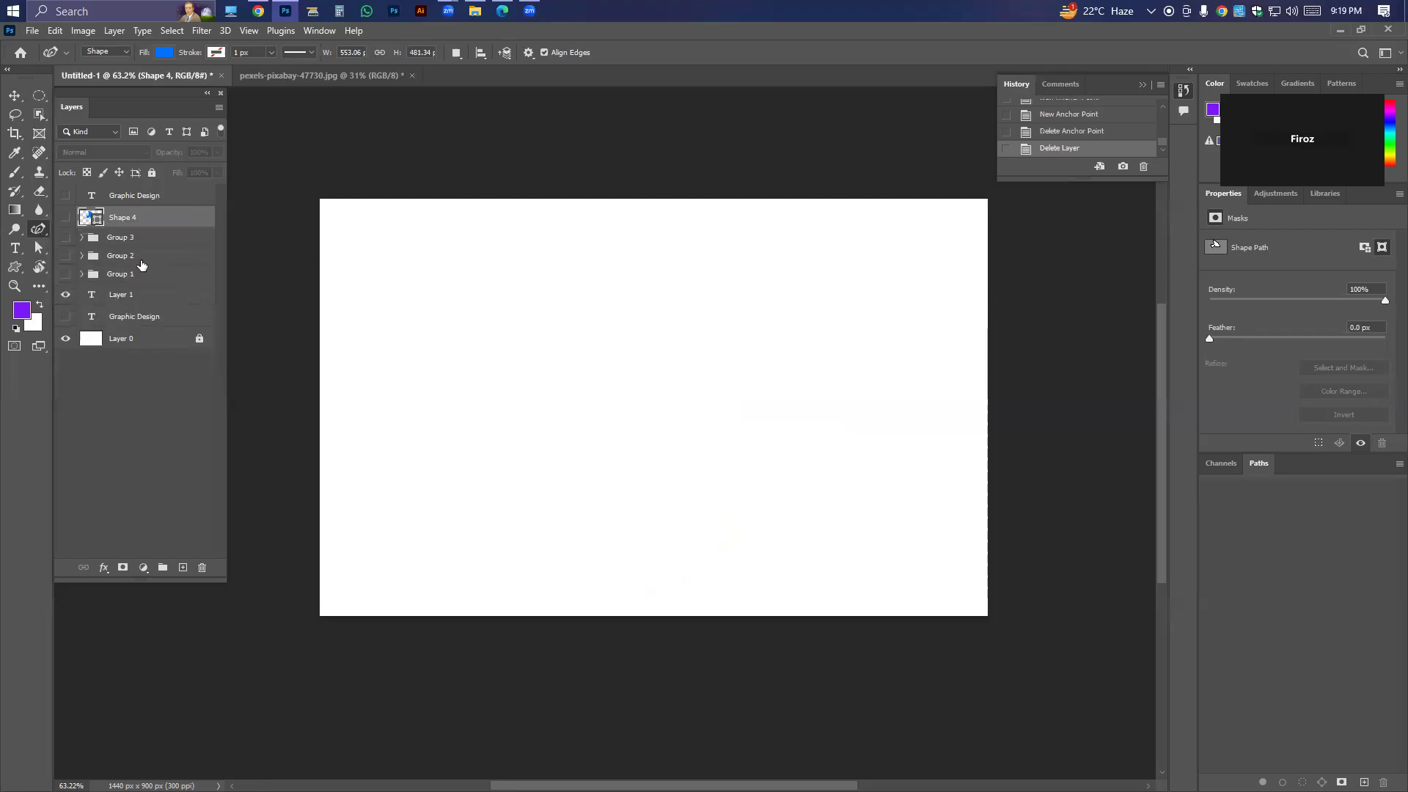
Add a new layer, start a curve left of the canvas centre, and try a second anchor point before undoing it.
click(182, 568)
click(469, 382)
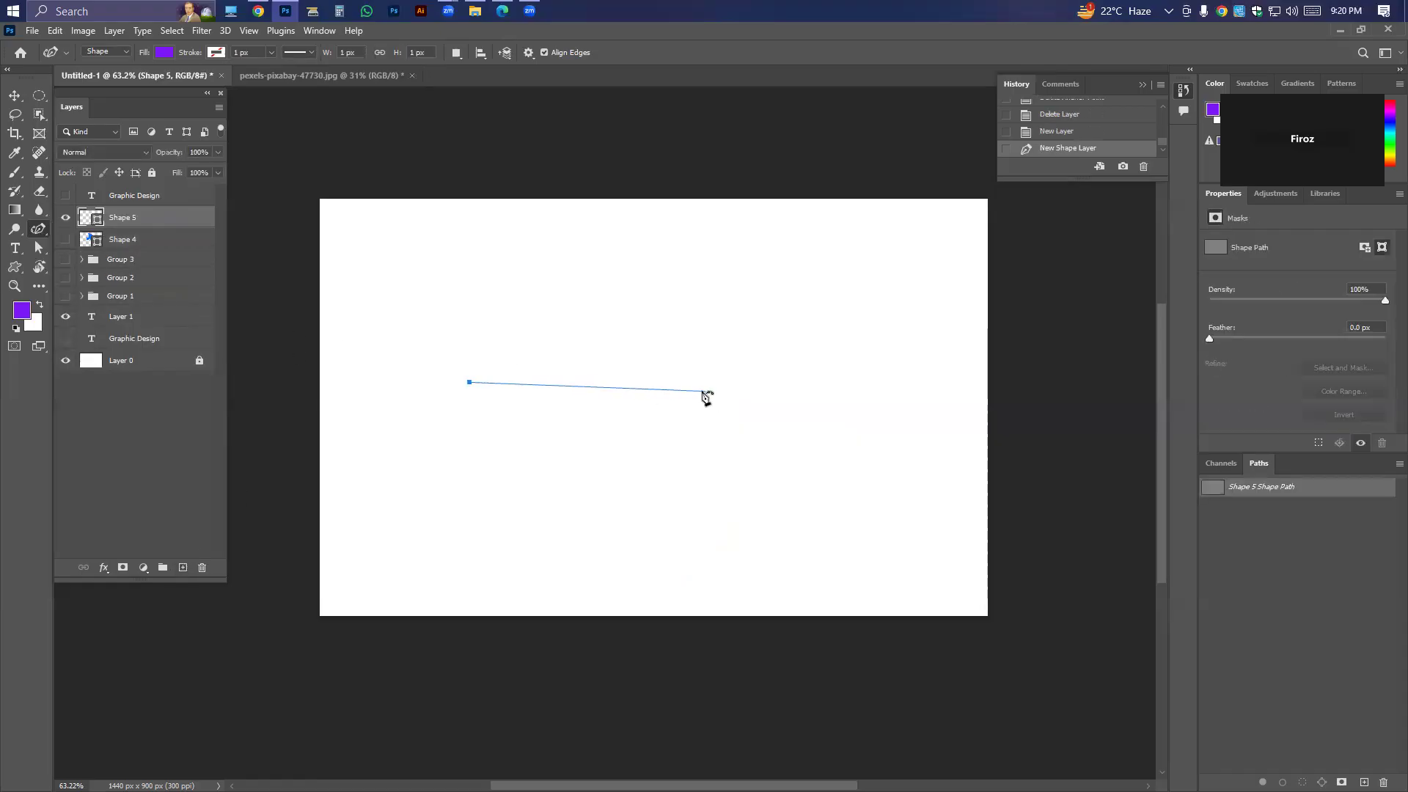
click(707, 406)
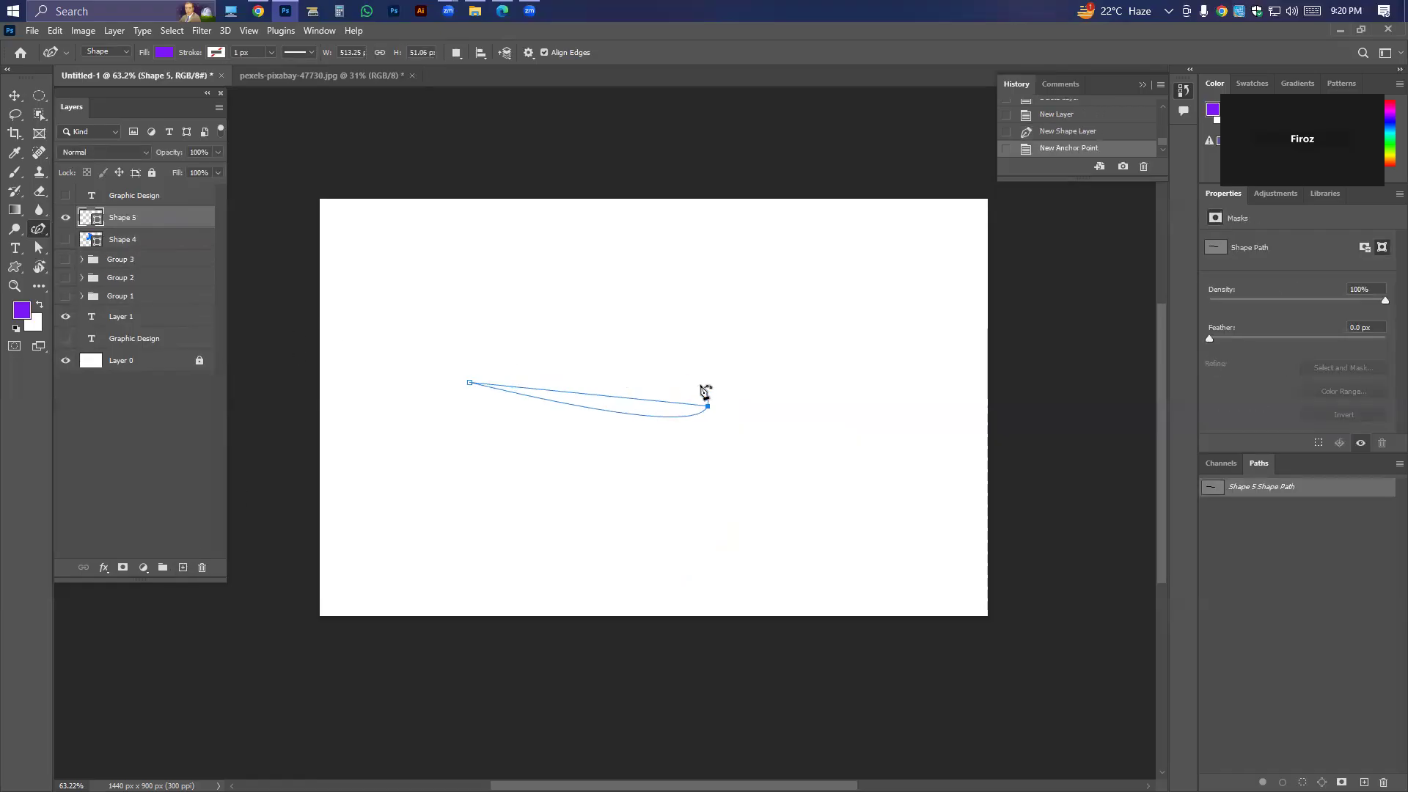
mouse_move(708, 406)
mouse_down()
mouse_move(701, 372)
mouse_move(701, 399)
mouse_up()
key(ctrl+z)
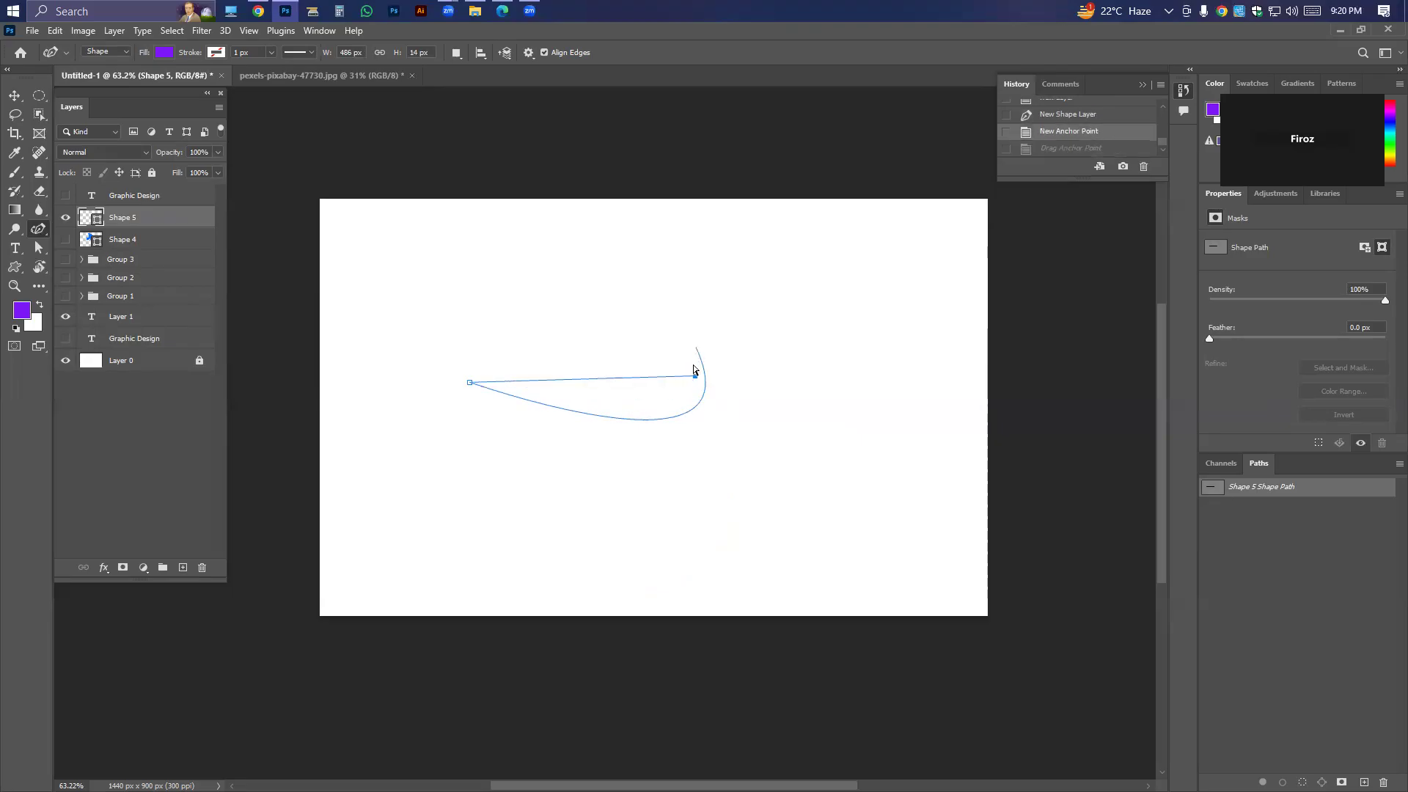
key(ctrl+z)
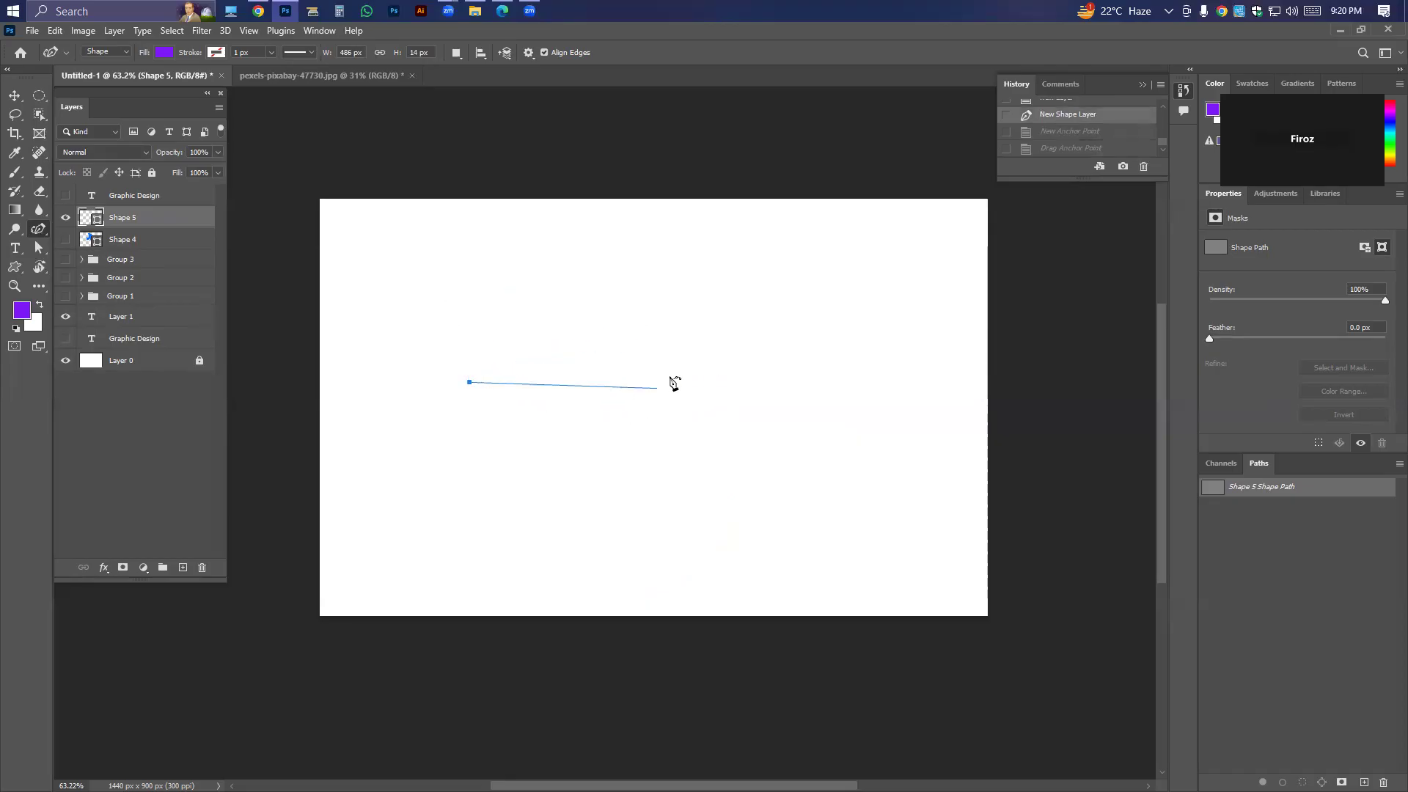
Try several other placements of the curve's second anchor point, undoing each one.
drag(679, 380, 684, 398)
drag(689, 365, 697, 304)
key(ctrl+z)
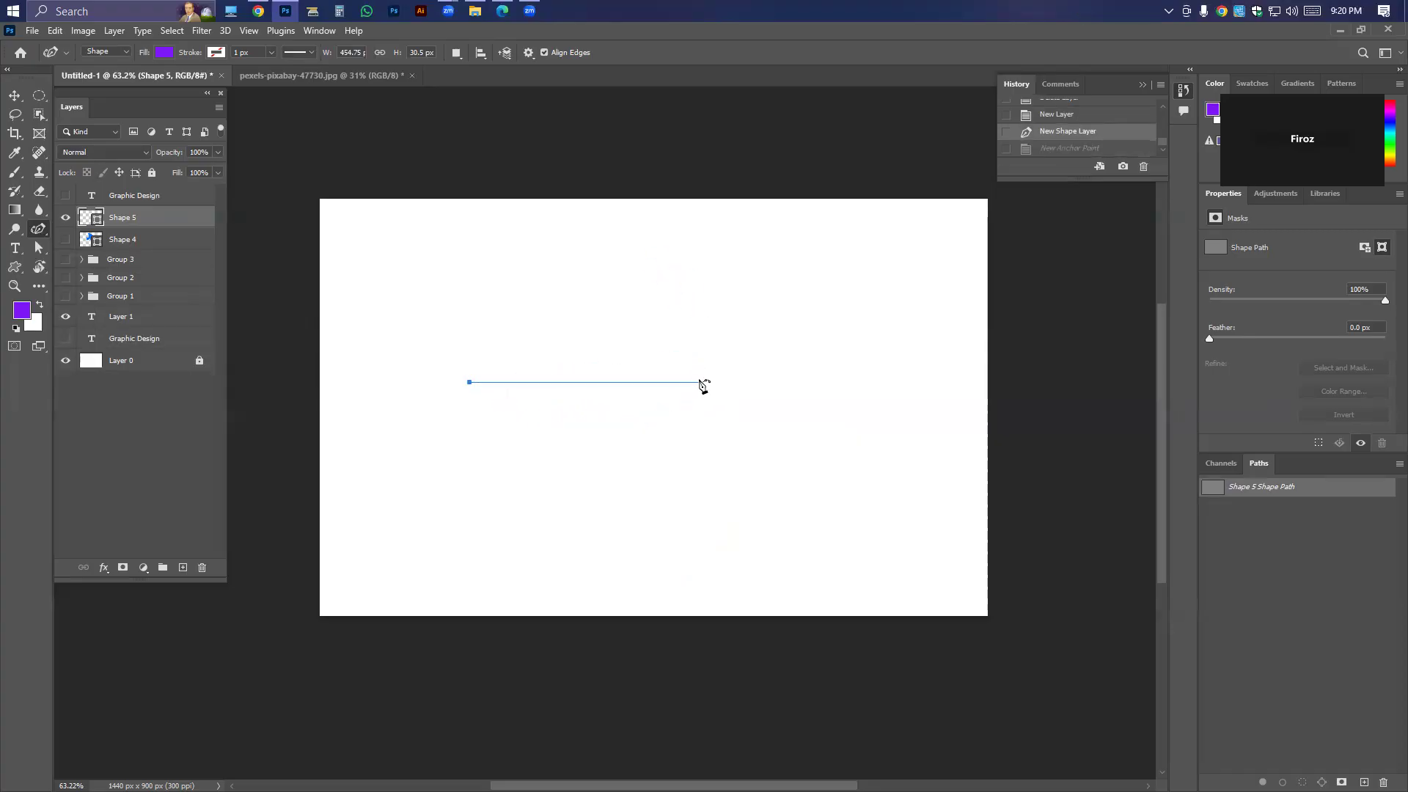
click(708, 396)
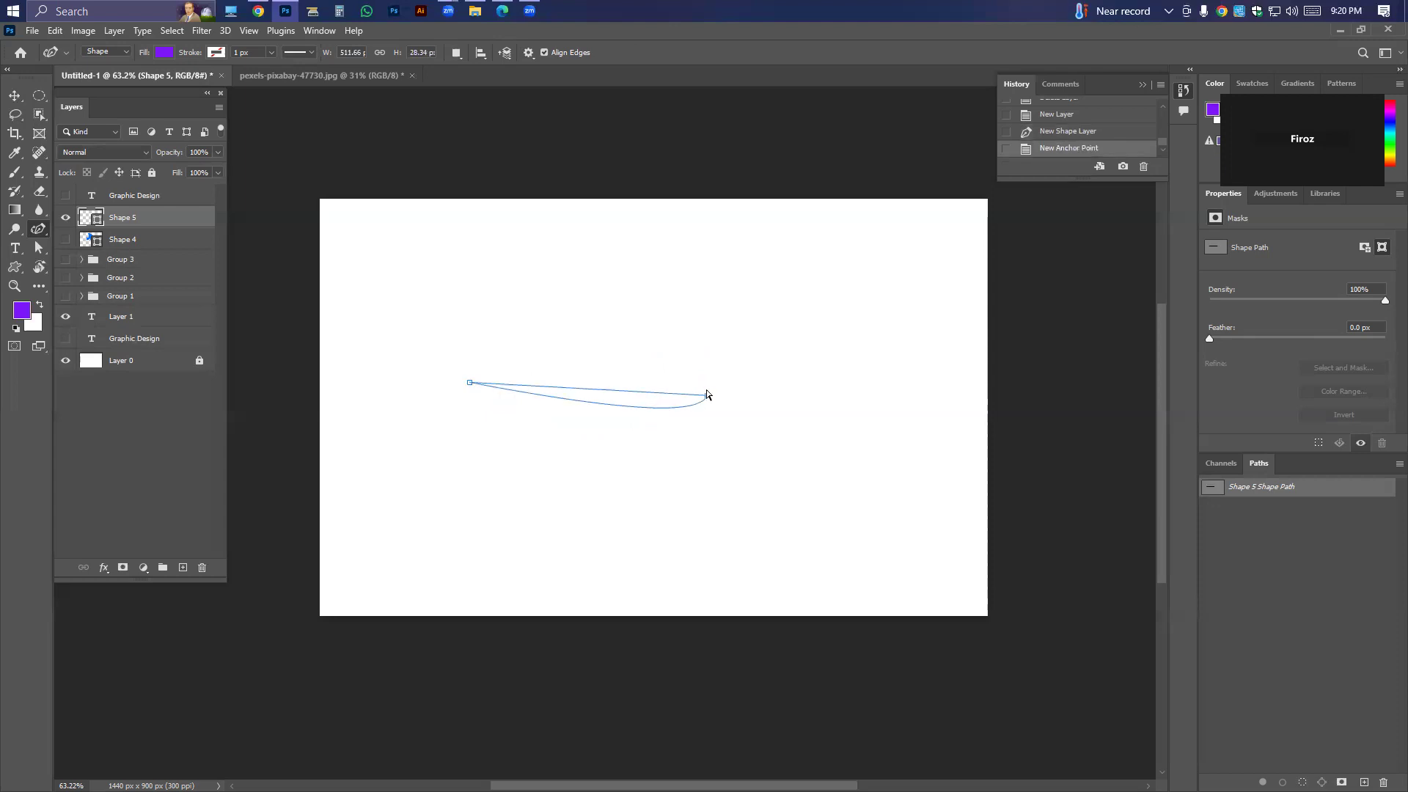
key(ctrl+z)
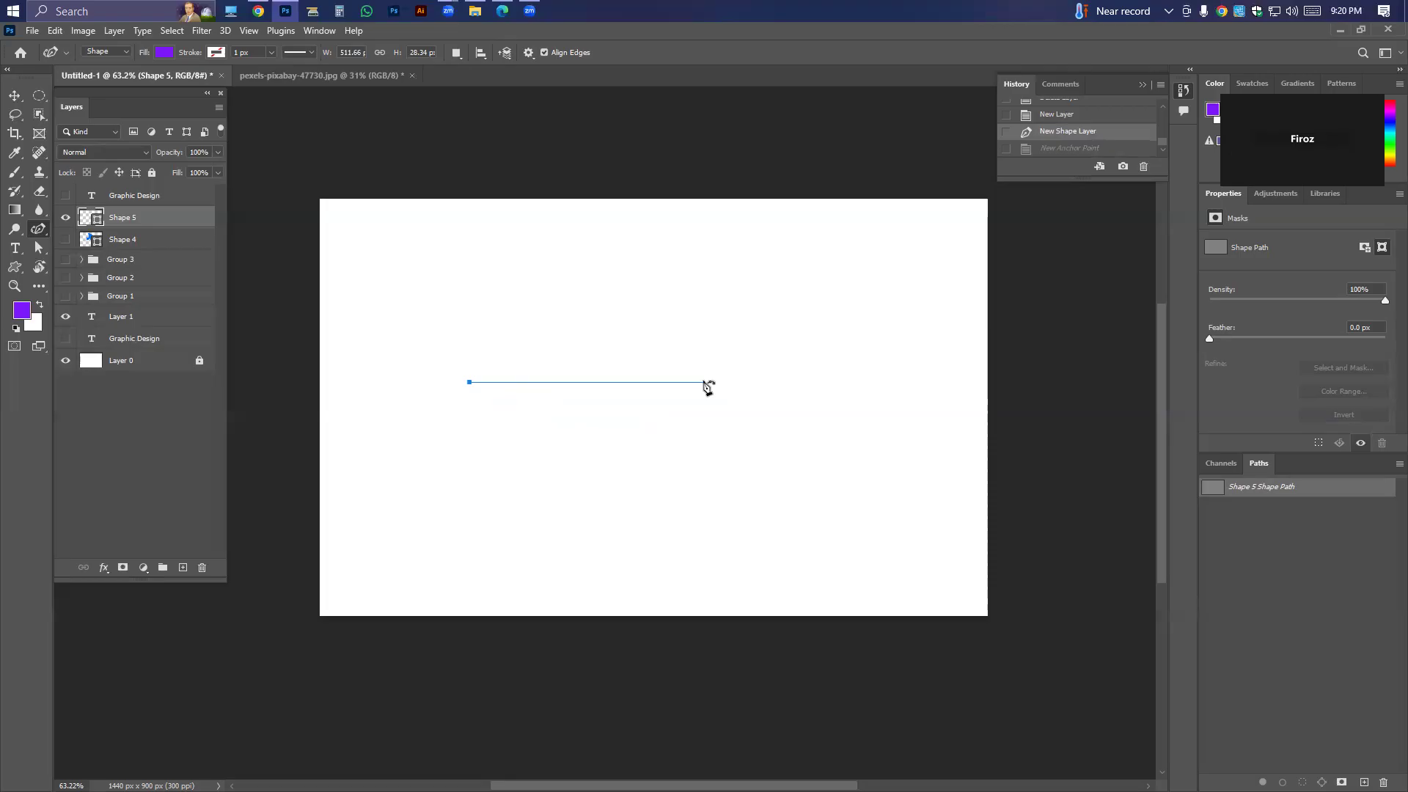
click(707, 389)
key(ctrl+z)
Place the remaining curvature anchor points and close the path as a rounded purple shape about 574 by 457 px.
click(707, 380)
drag(707, 380, 662, 275)
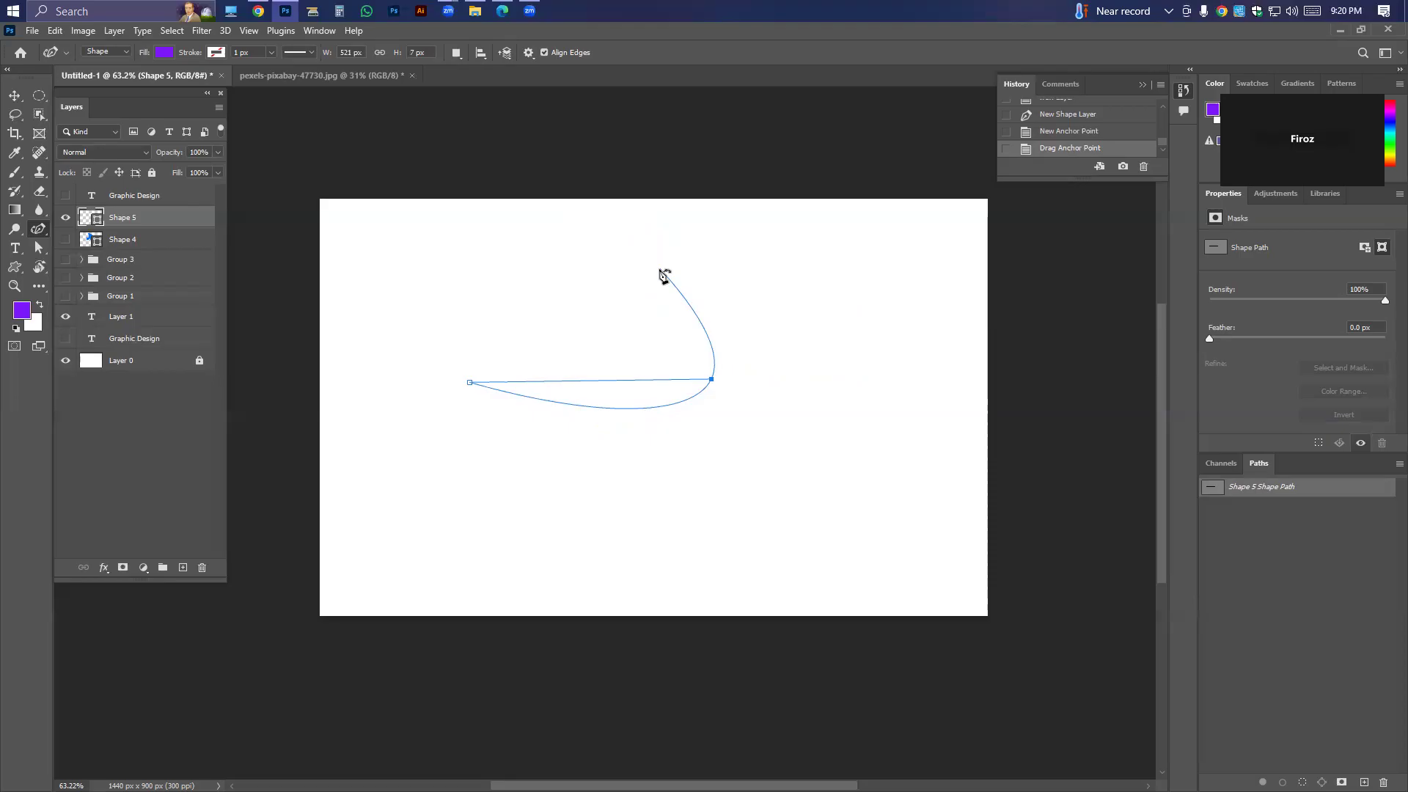
drag(664, 276, 617, 206)
click(667, 251)
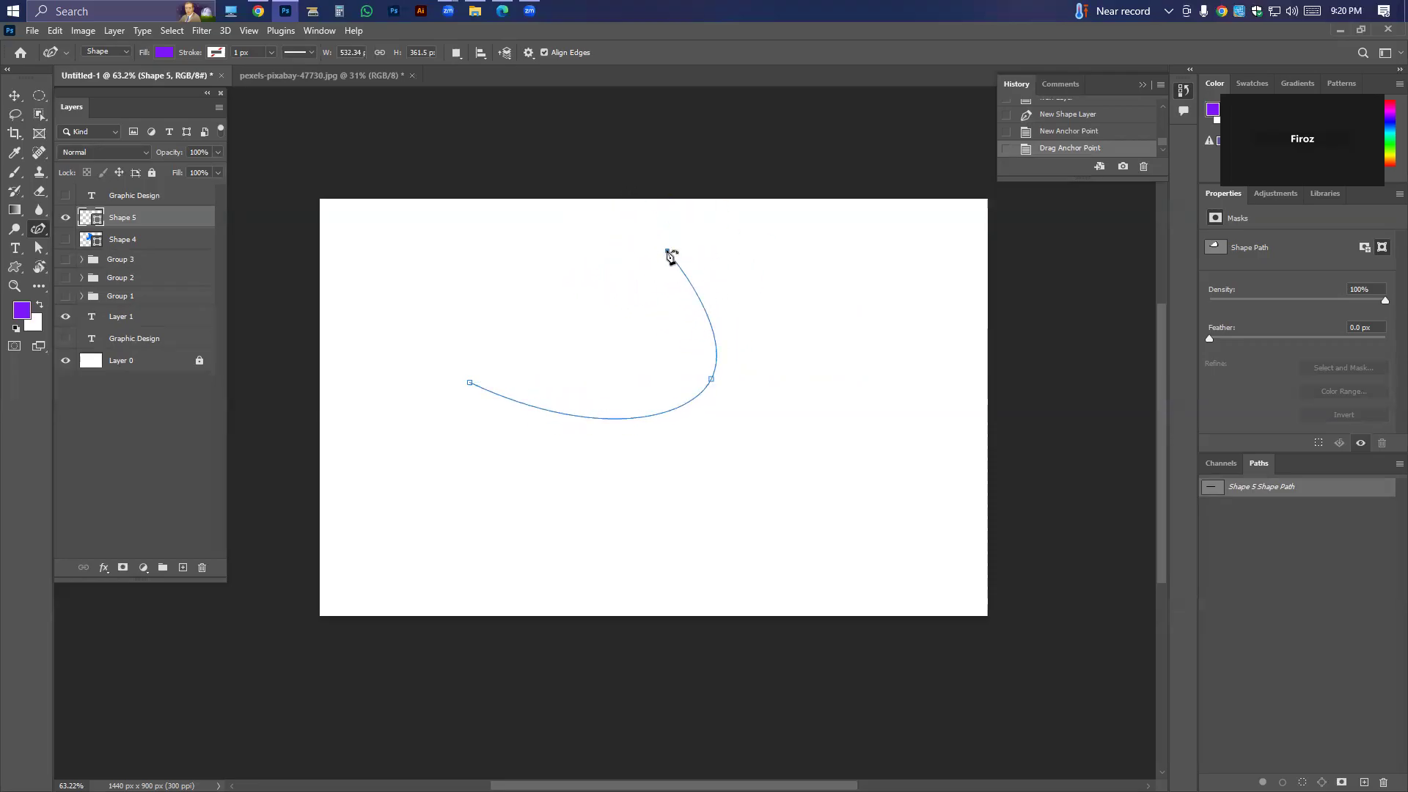
click(463, 282)
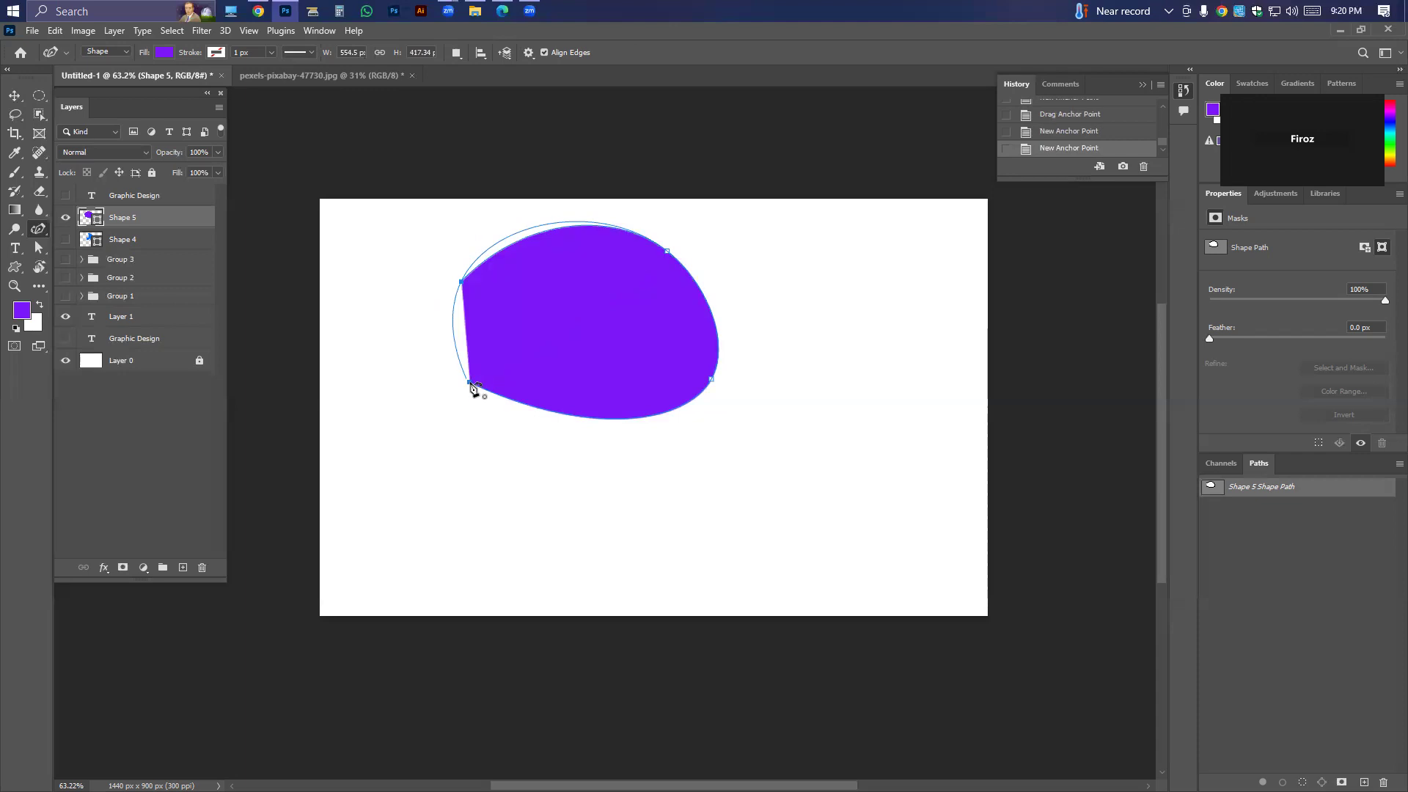
click(471, 384)
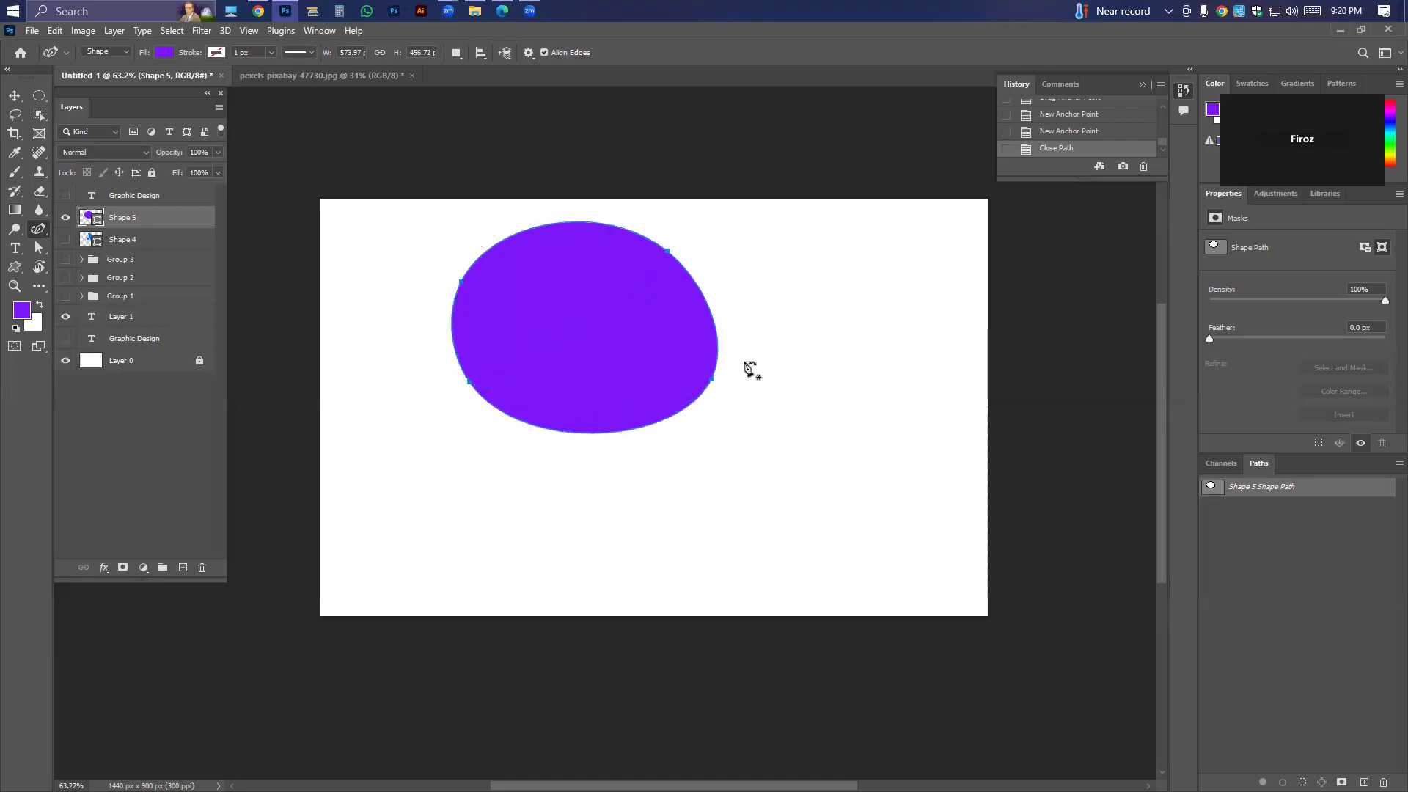
Set the rounded shape's fill to the recently used blue after trying black.
click(163, 52)
click(140, 130)
click(152, 130)
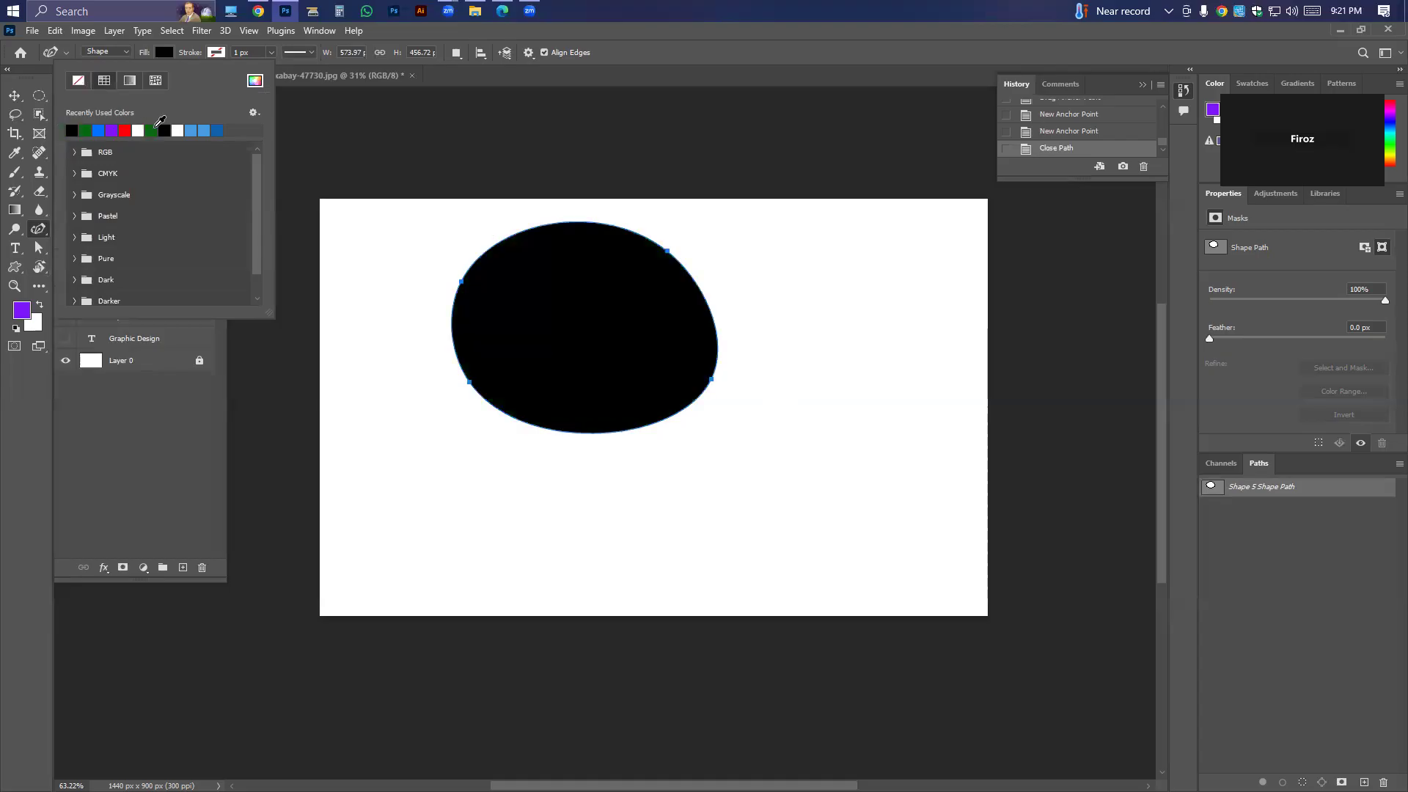
click(100, 130)
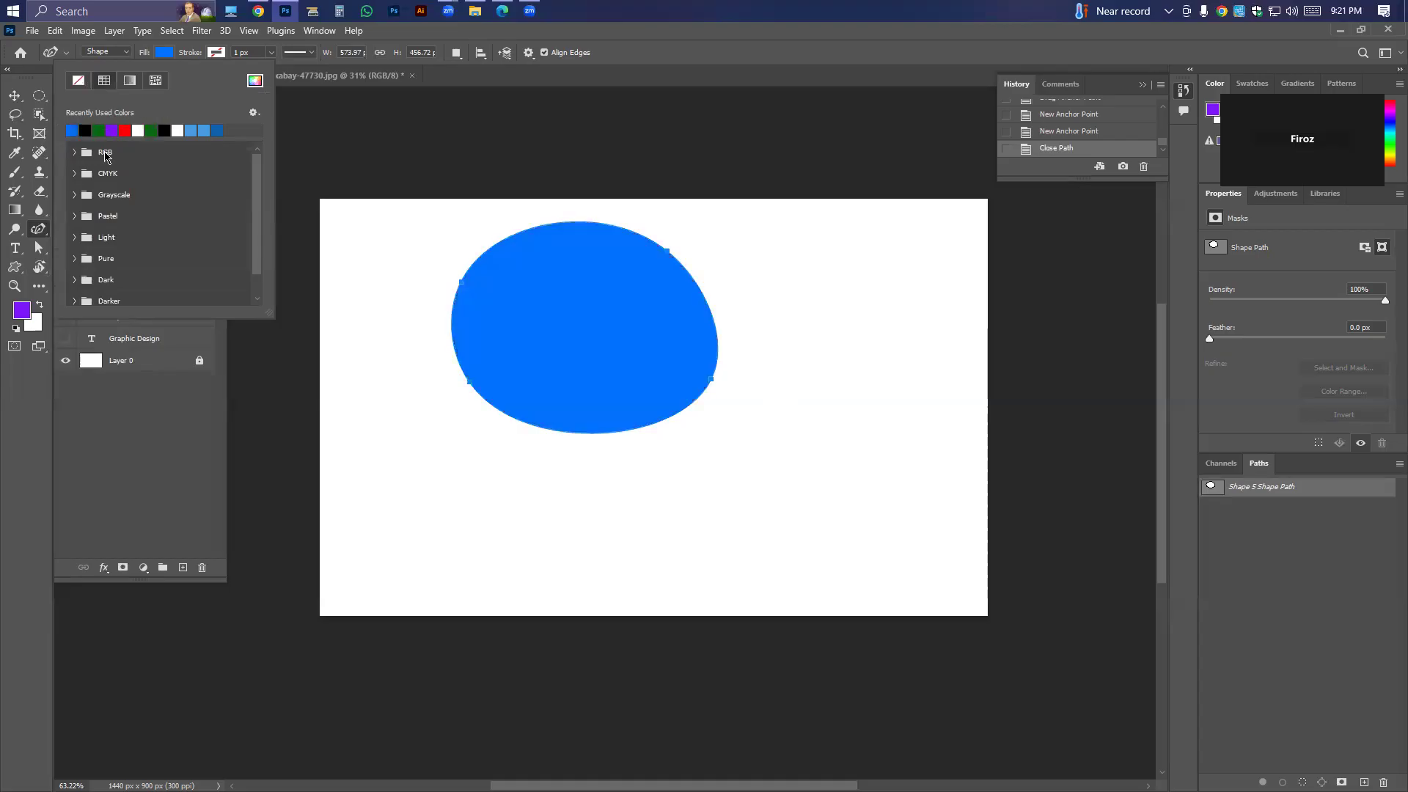
Select the Add Anchor Point tool and delete the rounded blue shape's layer.
right_click(38, 229)
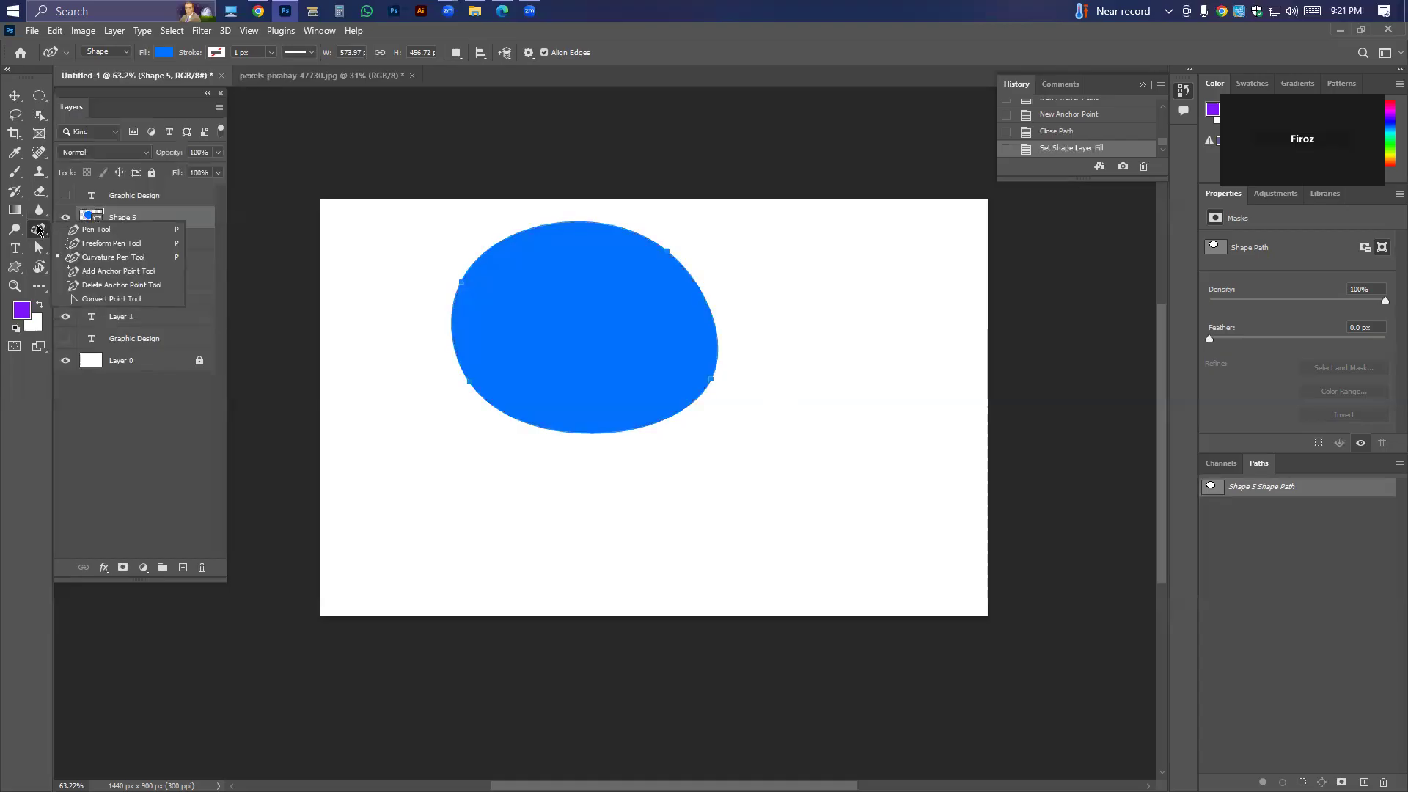
click(105, 273)
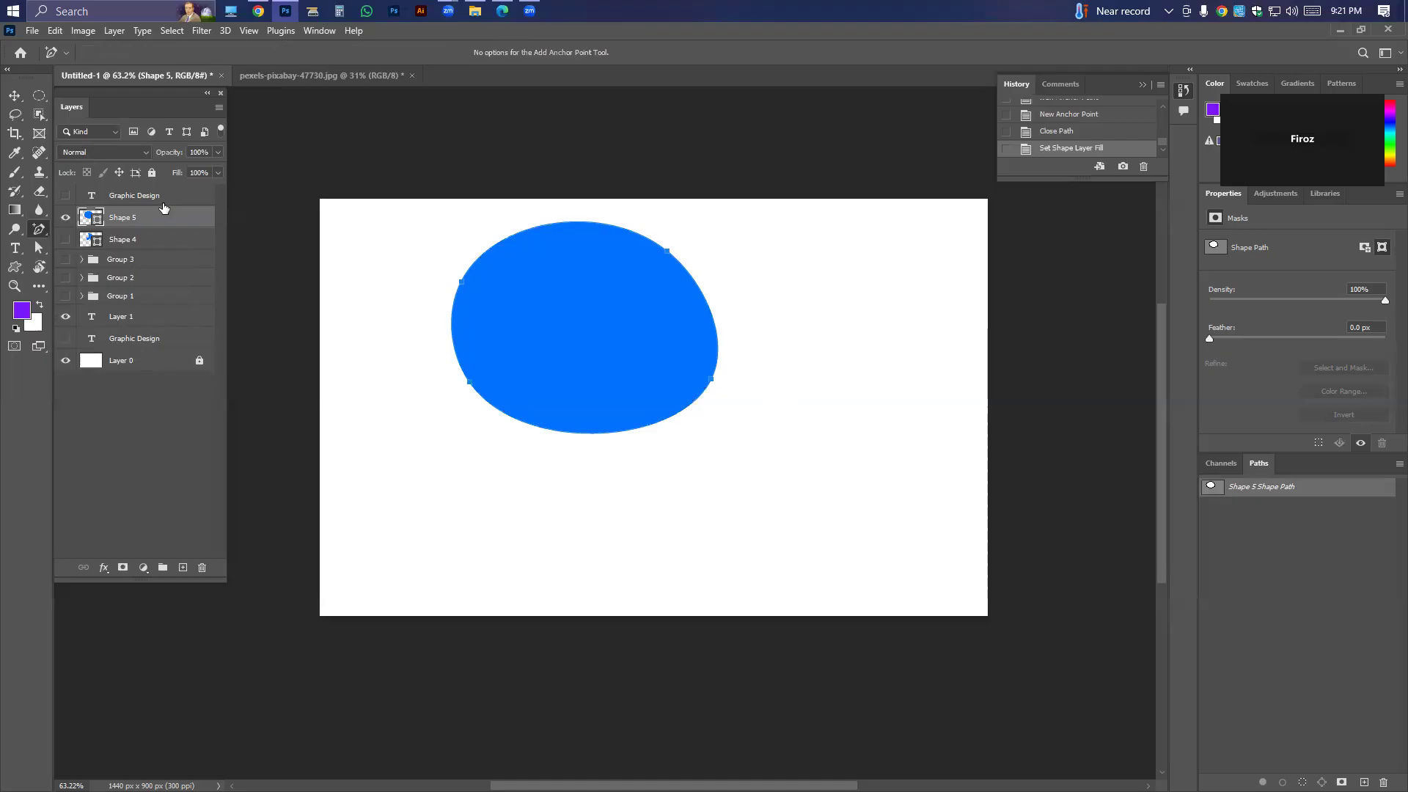
key(Delete)
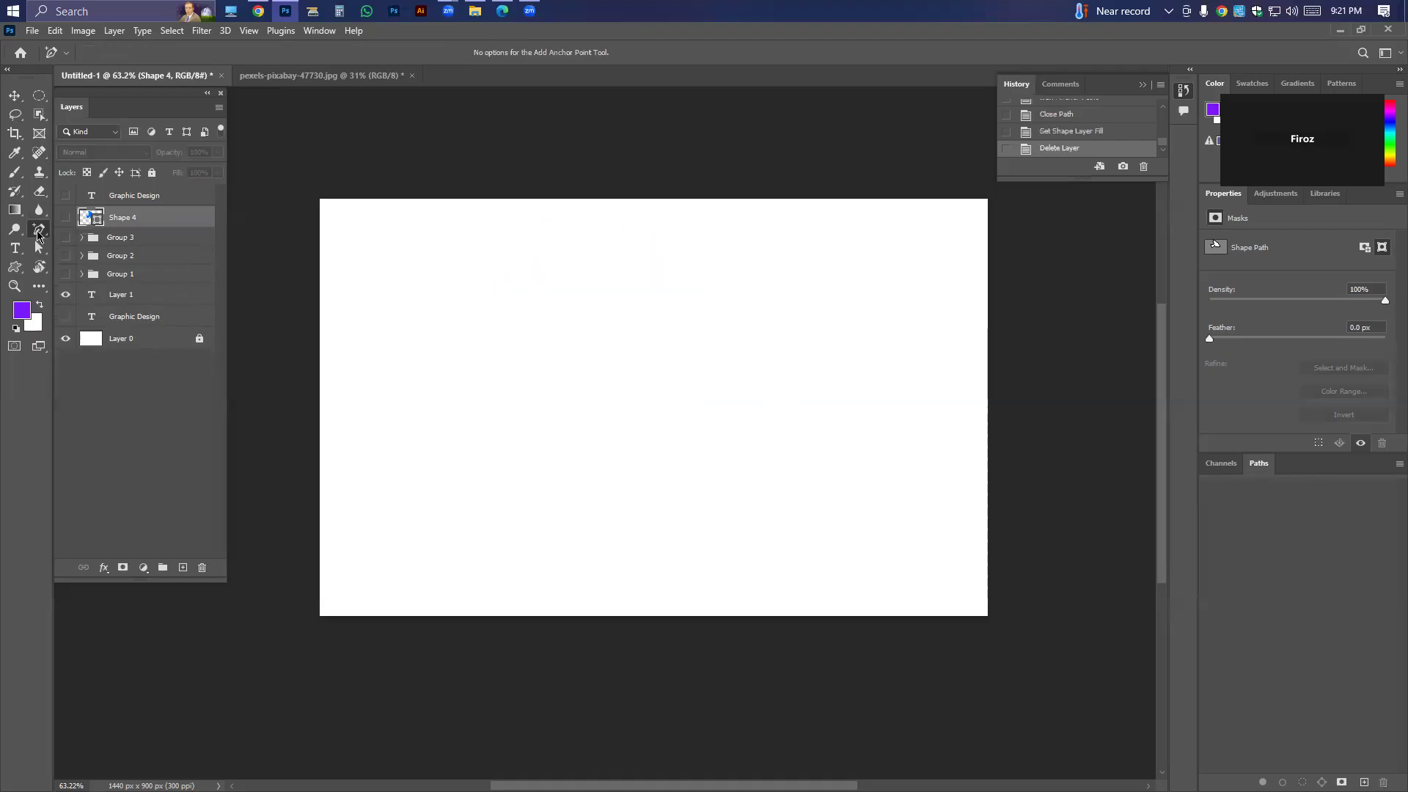
Draw a closed blue shape about 427 by 320 px, slightly left of the canvas centre, with the Freeform Pen tool.
right_click(38, 231)
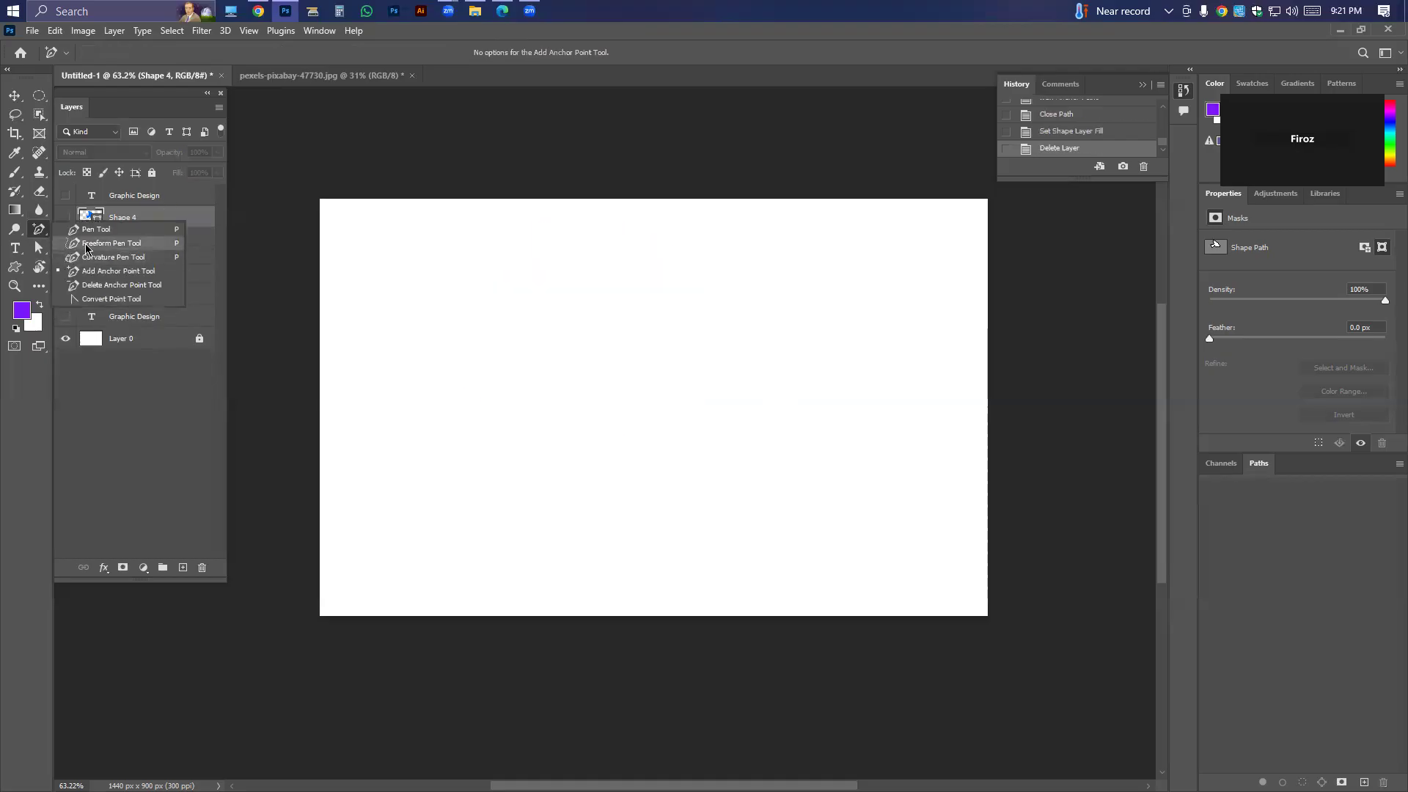
click(86, 245)
mouse_move(511, 323)
mouse_down()
mouse_move(527, 464)
mouse_move(462, 352)
mouse_move(518, 317)
mouse_up()
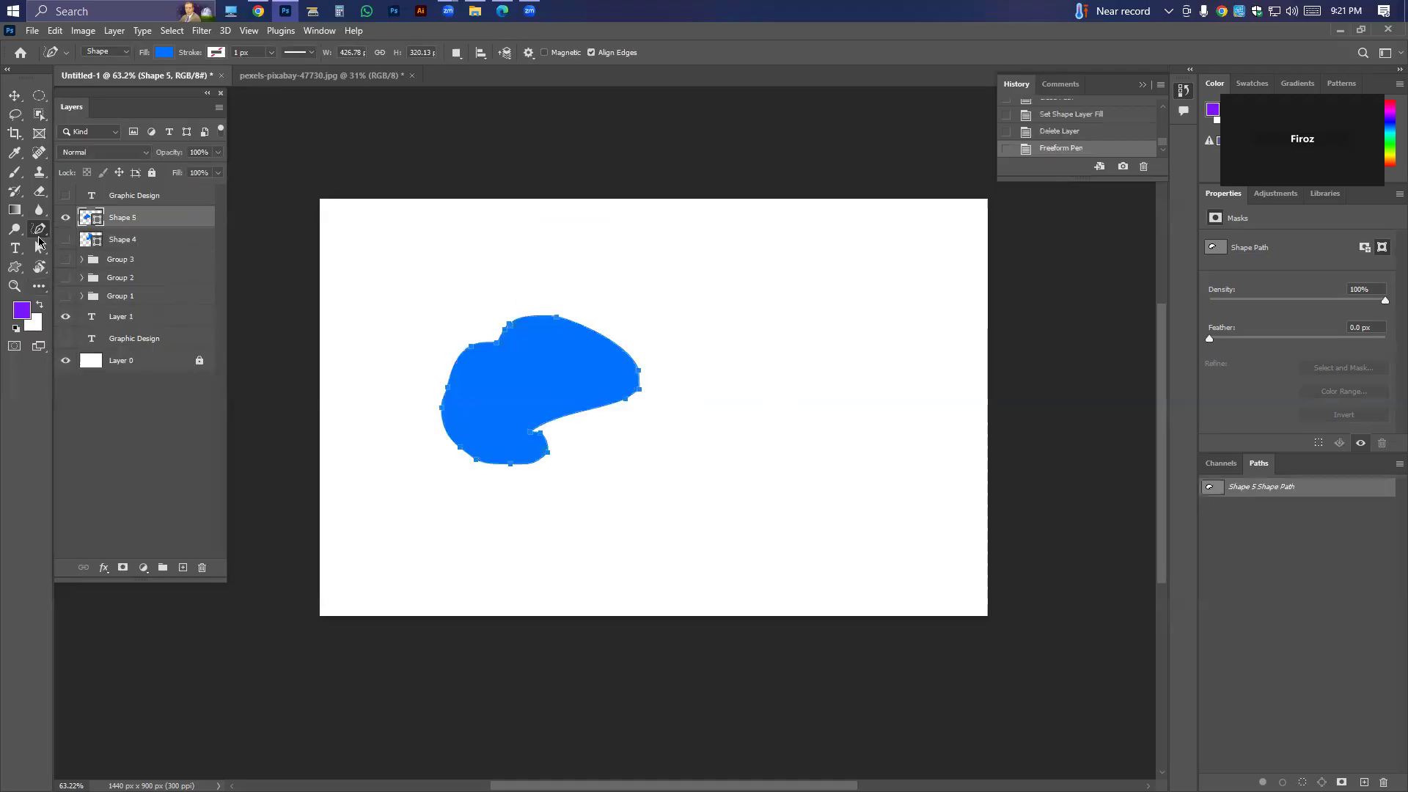
right_click(39, 229)
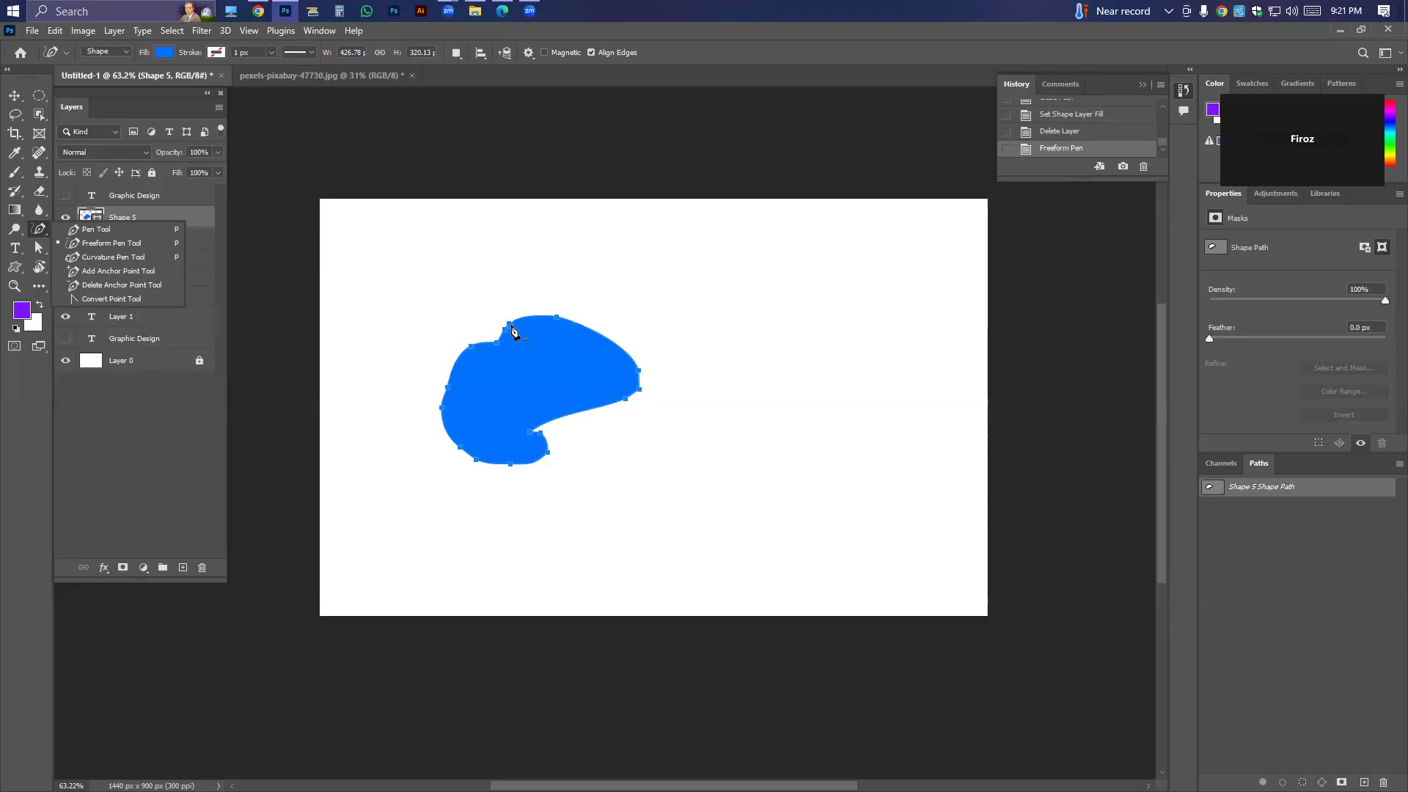
click(529, 10)
click(657, 433)
click(722, 550)
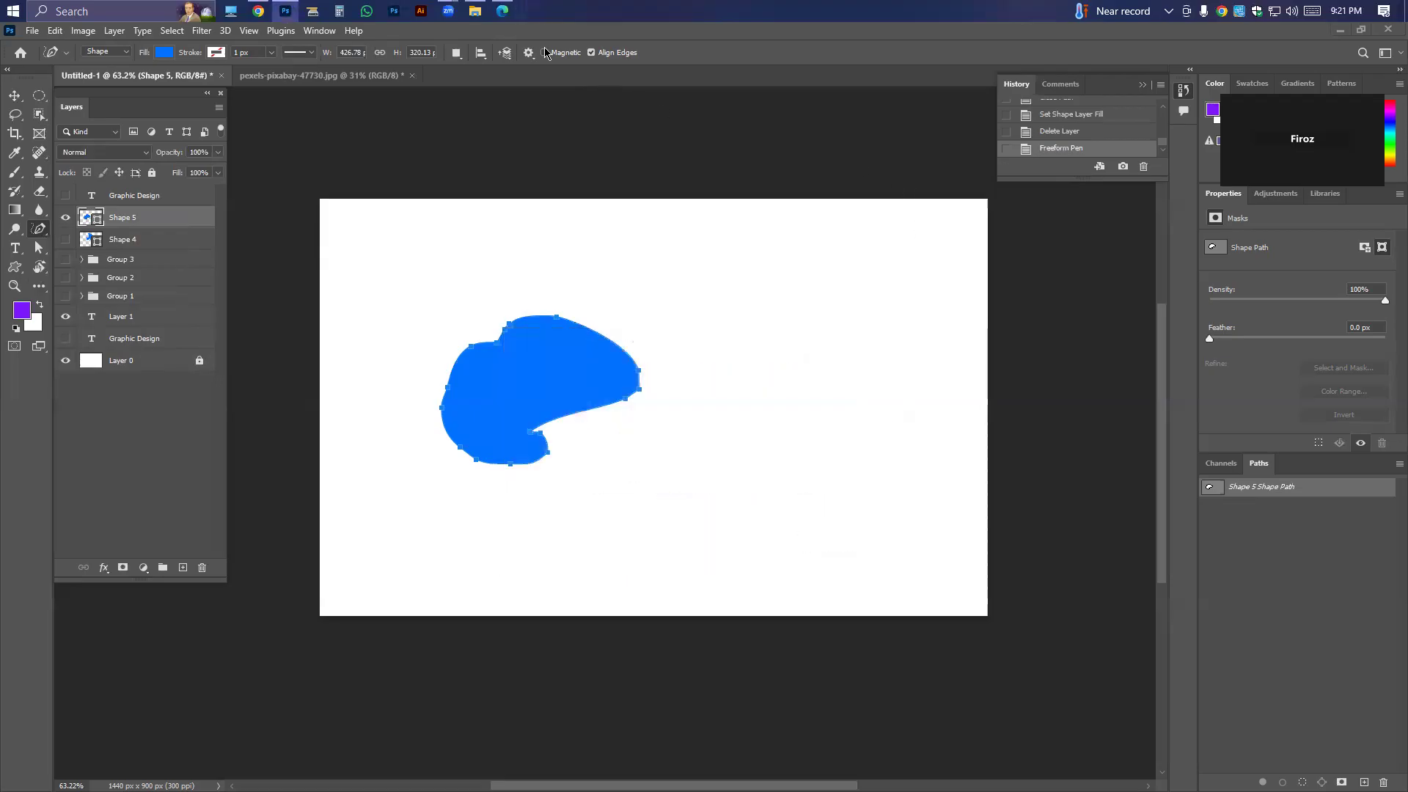
click(1175, 112)
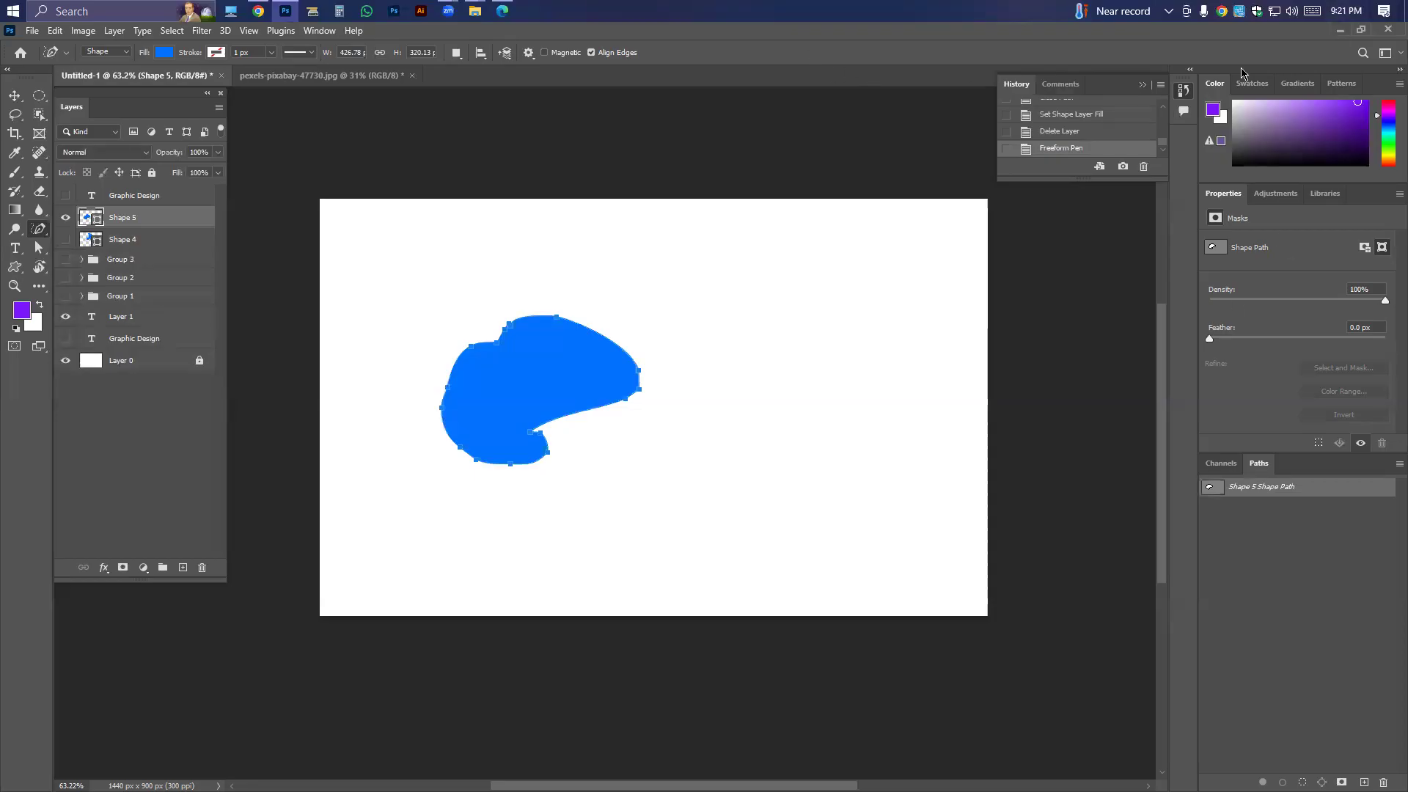
click(475, 10)
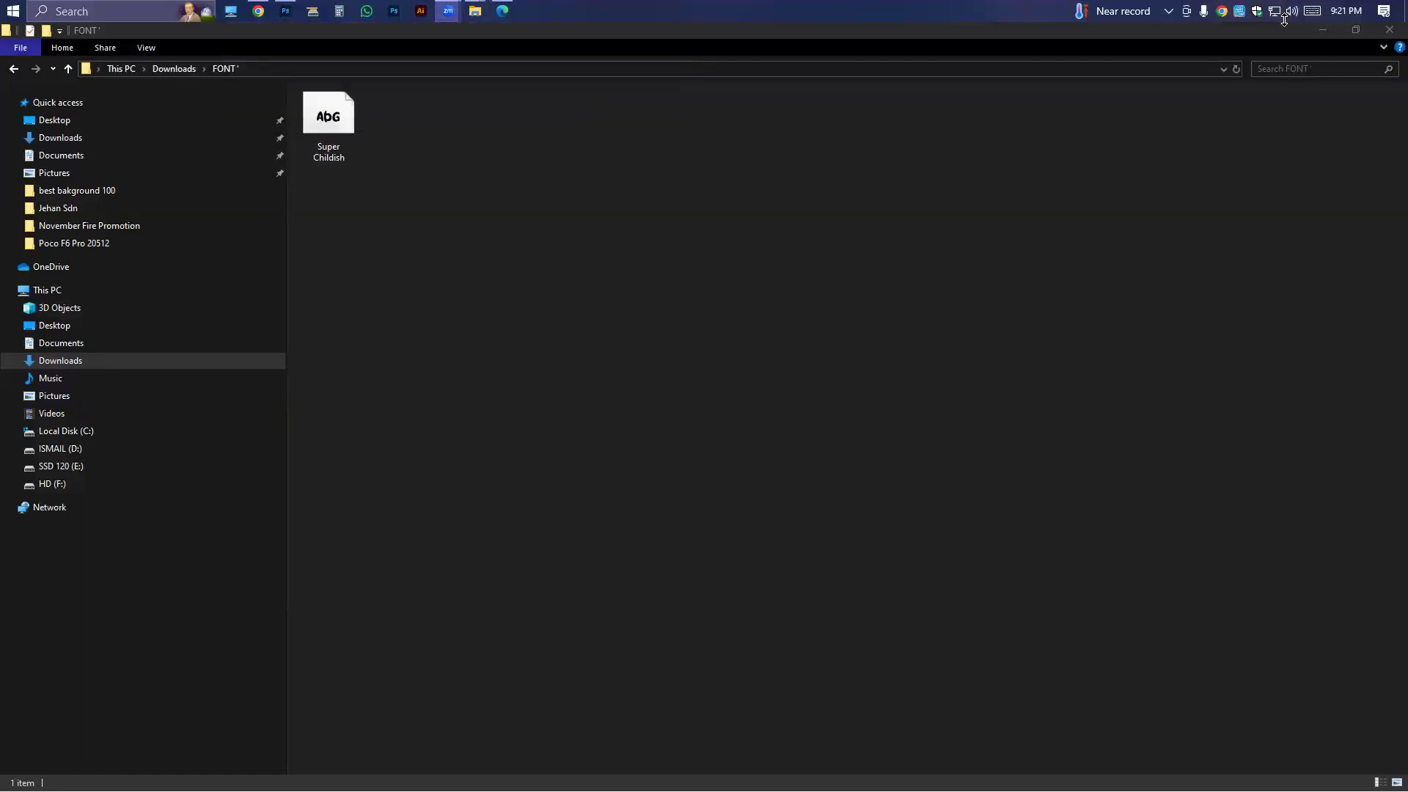
click(285, 10)
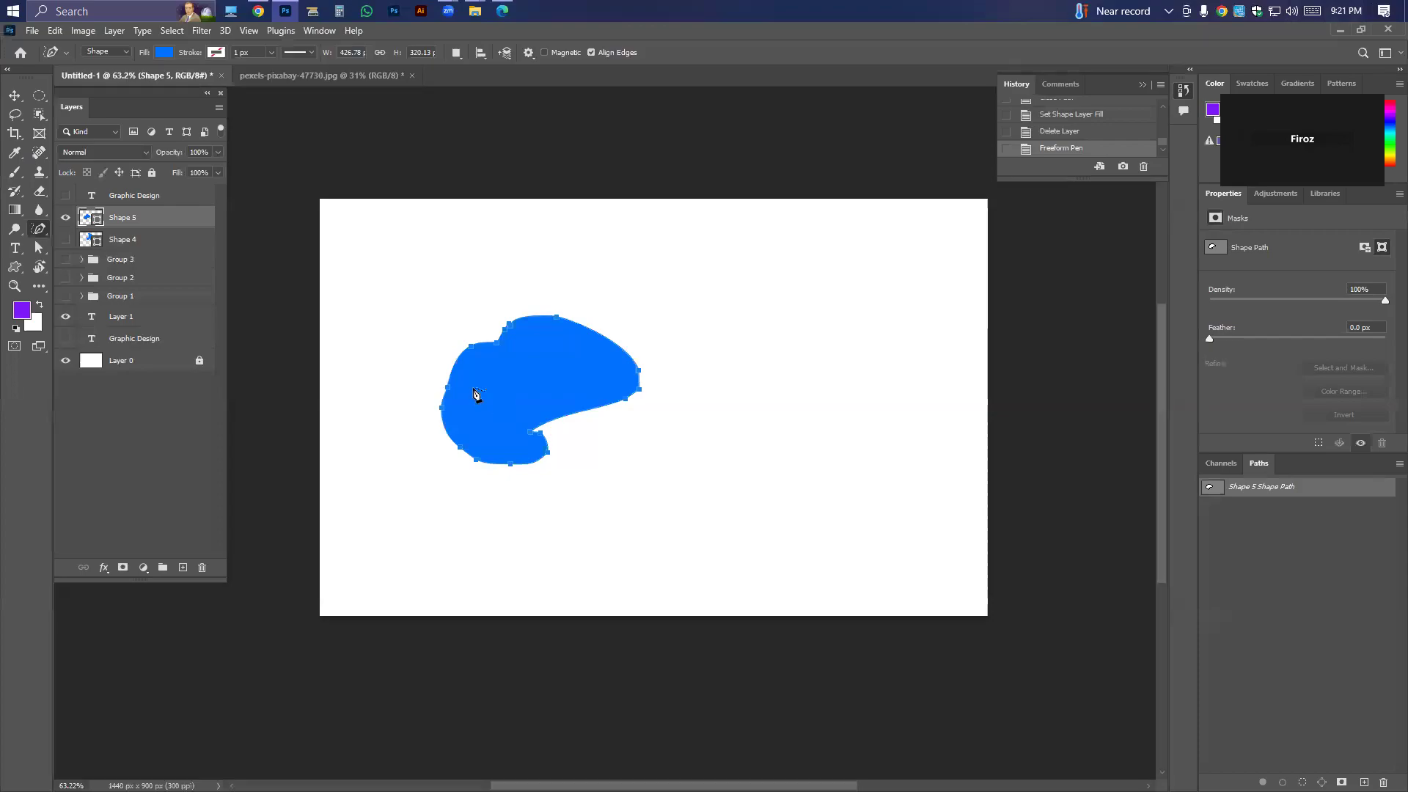
Add an anchor point on the blue shape's upper-right edge and pull it, the upper-left point and the bottom point outward.
right_click(40, 233)
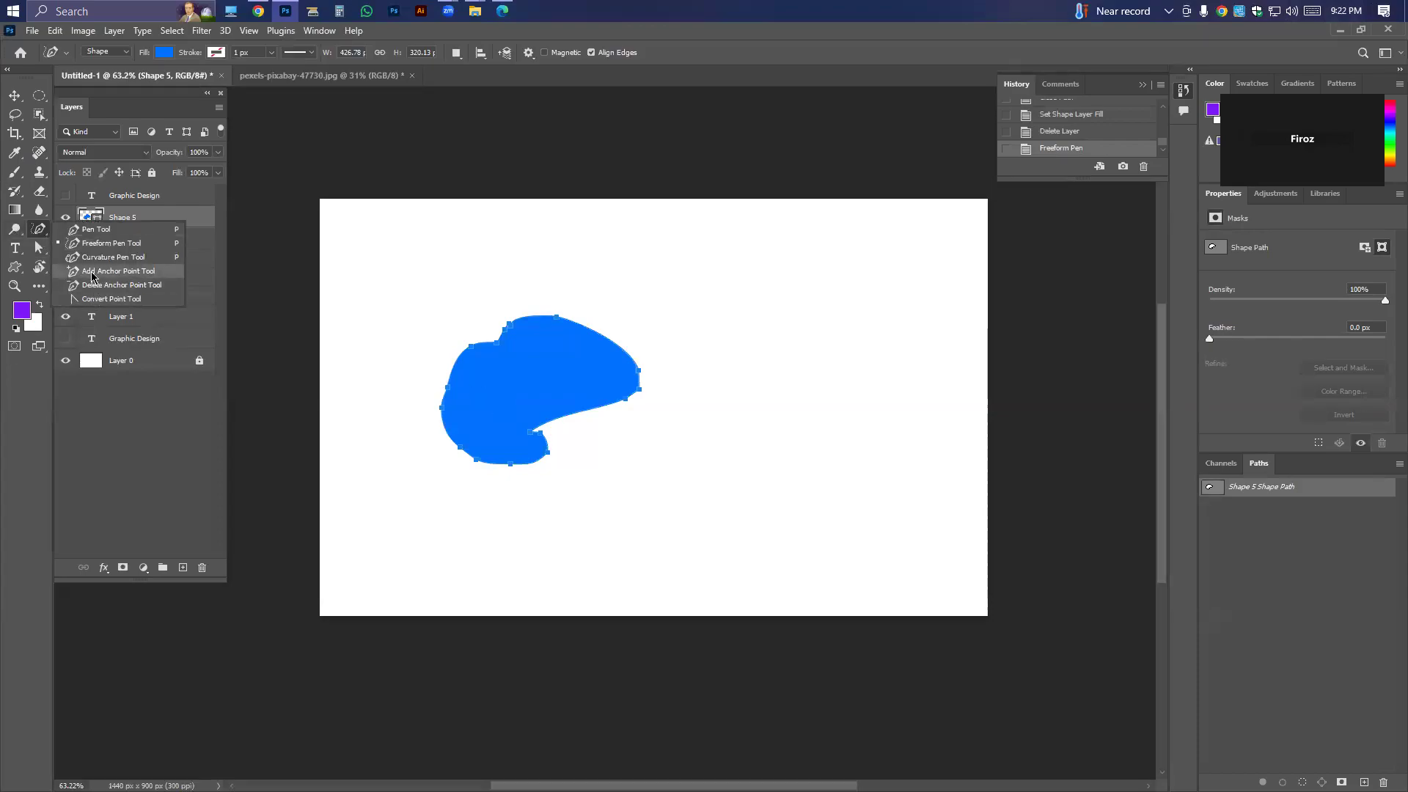
click(93, 273)
click(587, 328)
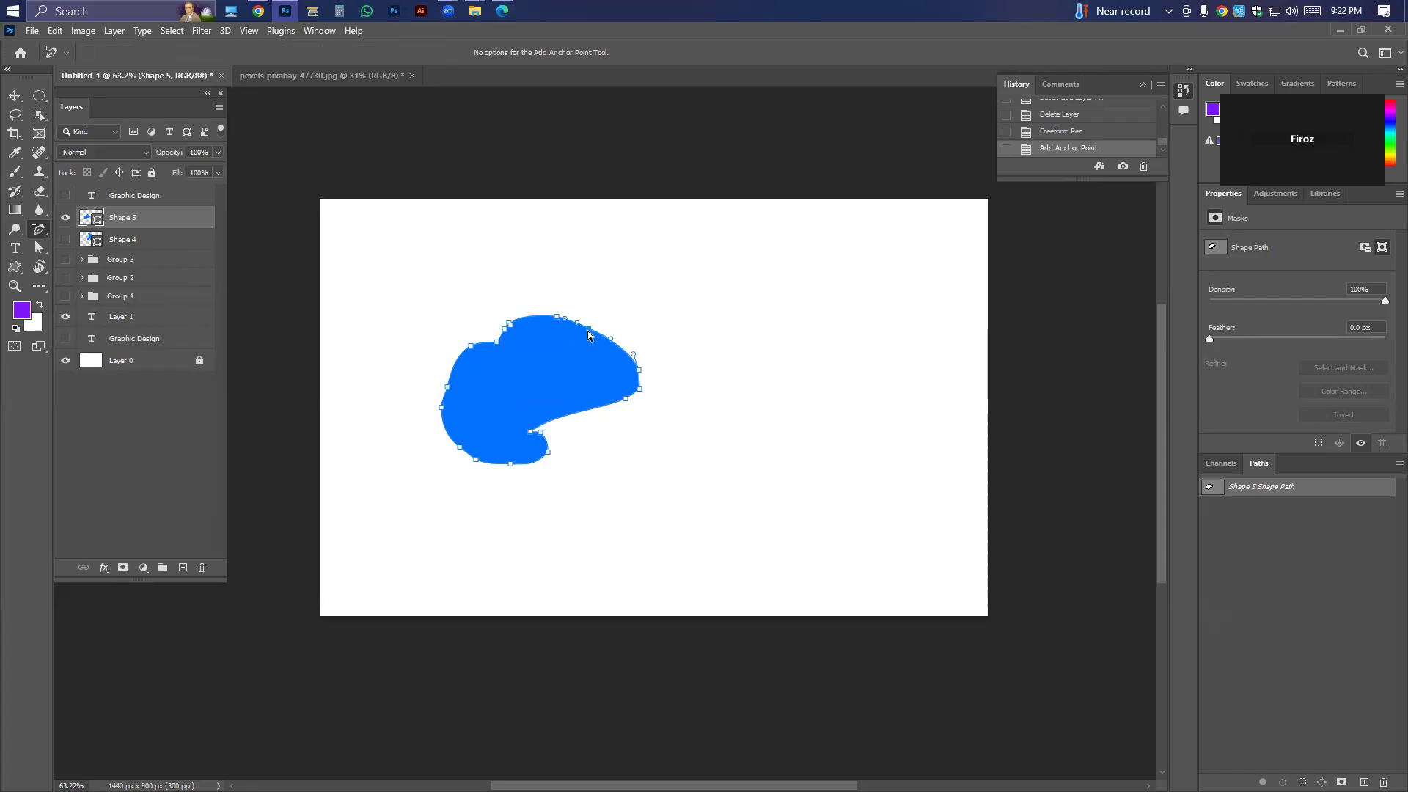
drag(590, 329, 550, 267)
drag(472, 346, 416, 299)
drag(512, 469, 579, 561)
Try pulling the anchor point at the blue shape's right end out into a long spike, and undo it.
drag(640, 395, 652, 403)
drag(751, 470, 754, 469)
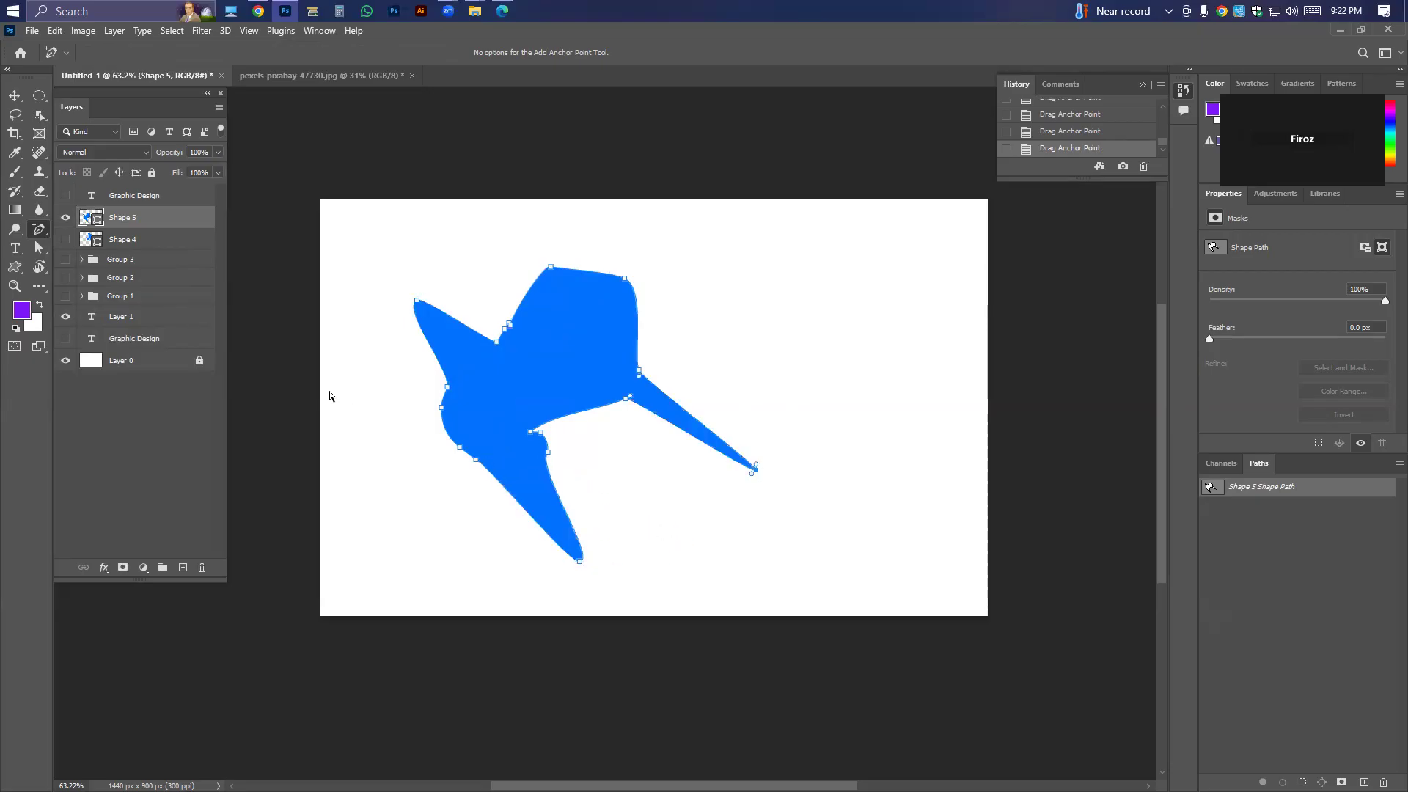
key(ctrl+z)
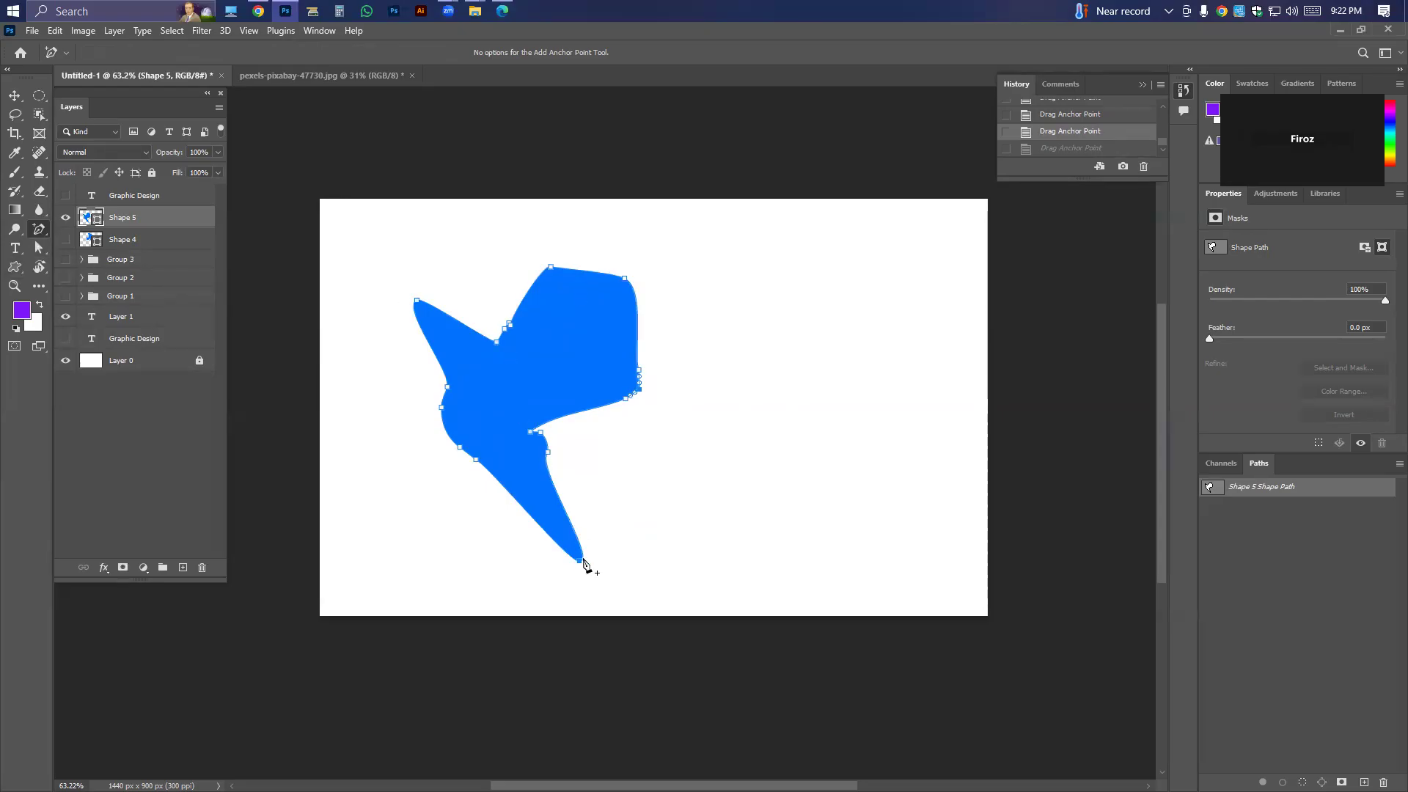
Remove the blue shape's bottom tip point and nearby edge points with the Delete Anchor Point tool, and delete the shape's layer.
right_click(39, 230)
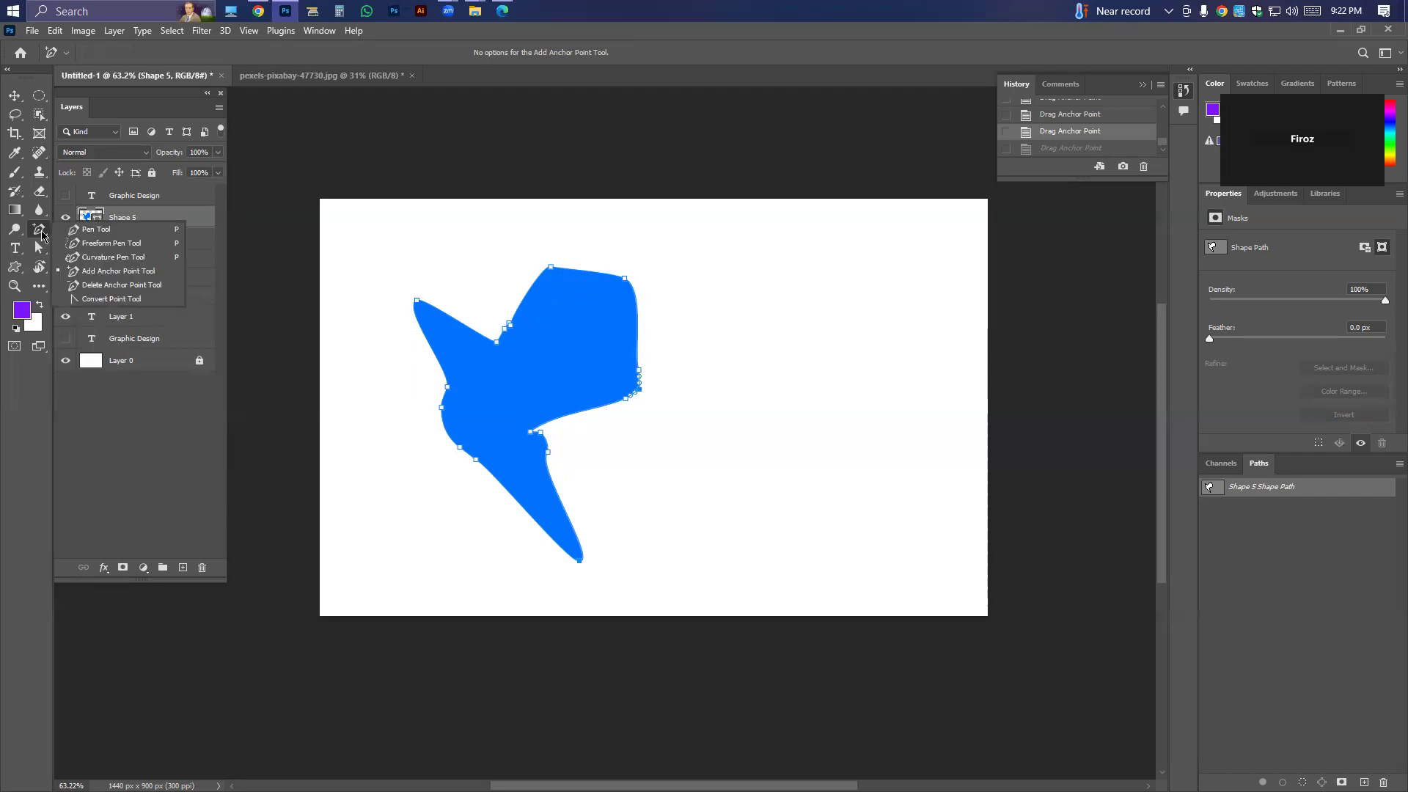
click(78, 287)
click(579, 561)
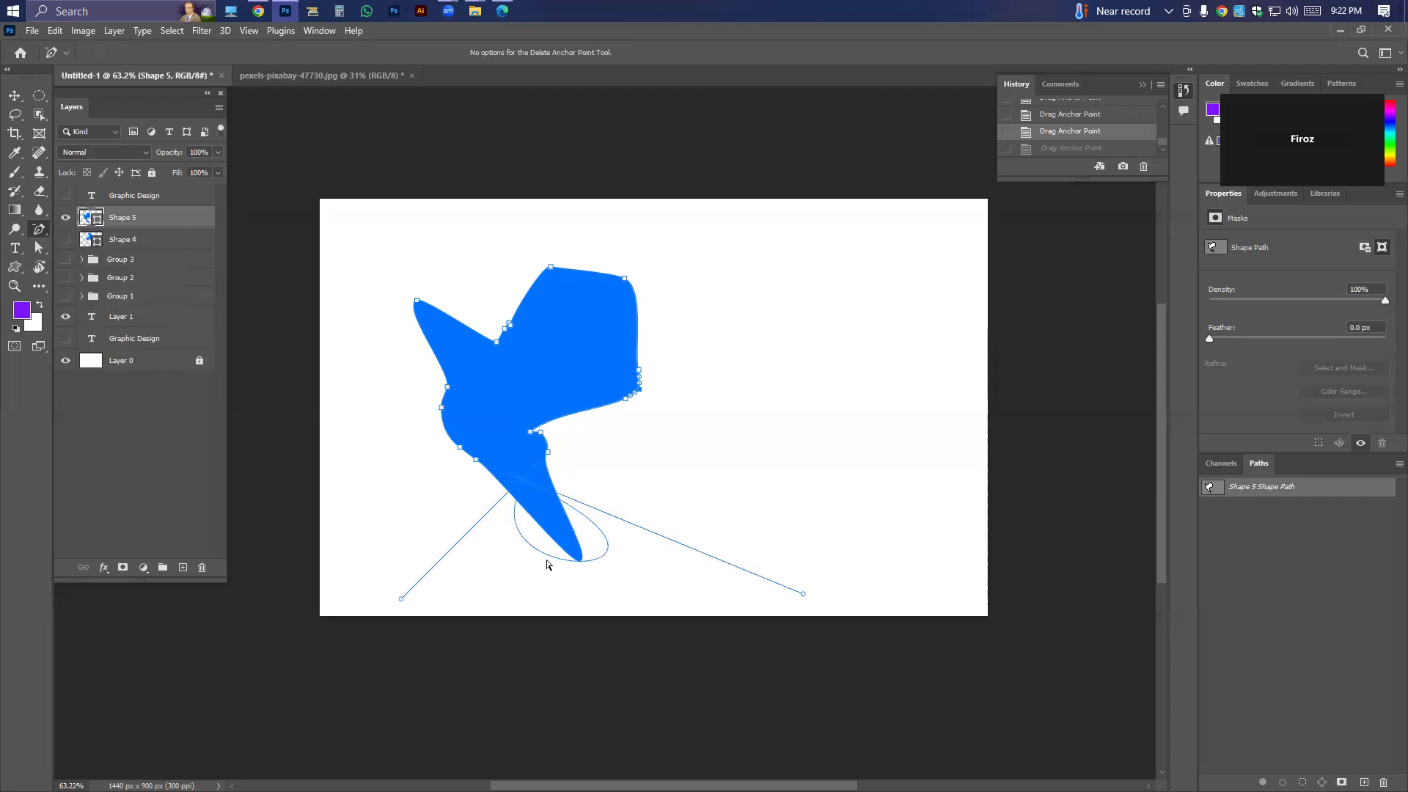
click(543, 456)
click(540, 431)
key(v)
key(Delete)
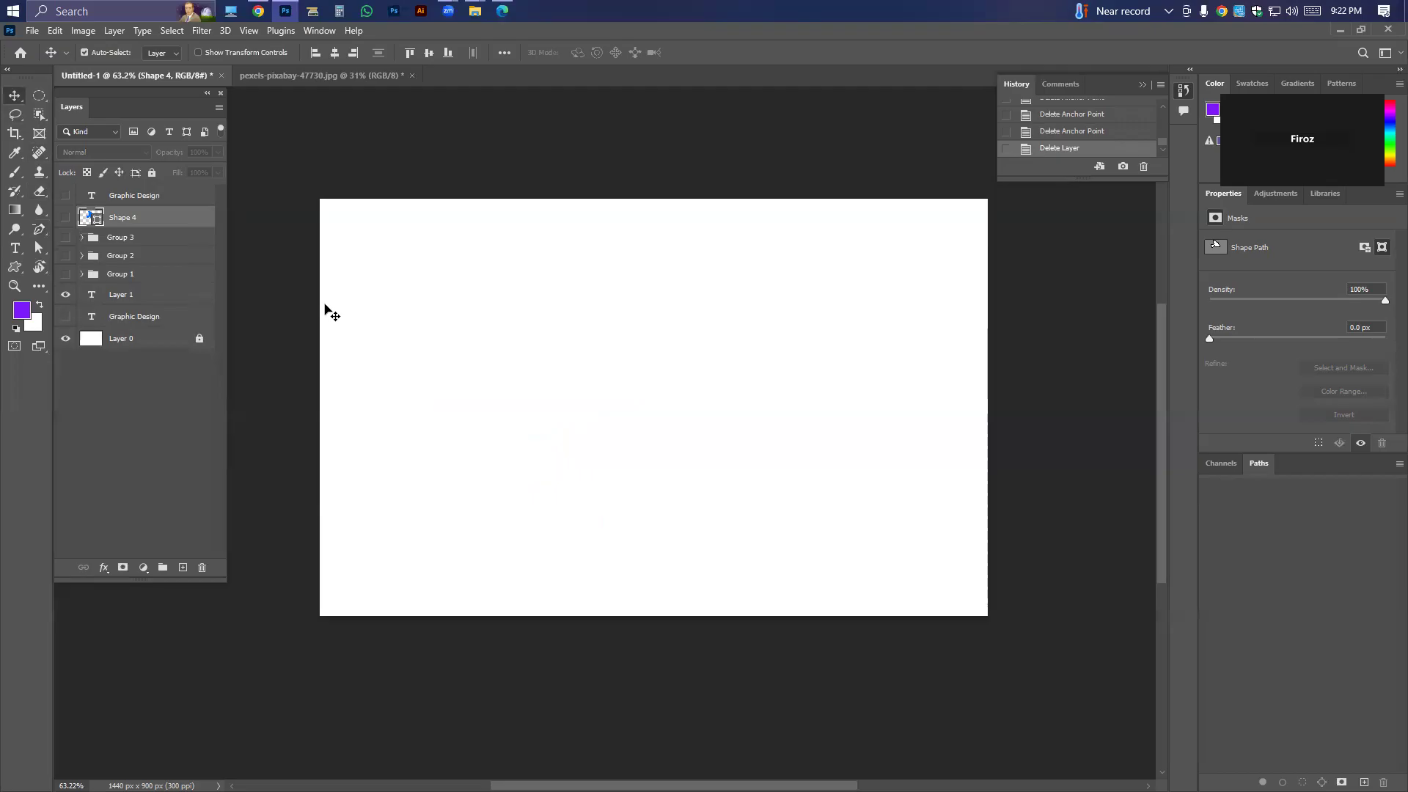
Draw a closed four-sided blue shape about 467 by 358 px with a slanted left side near the canvas centre, using the Pen tool.
click(39, 229)
click(91, 231)
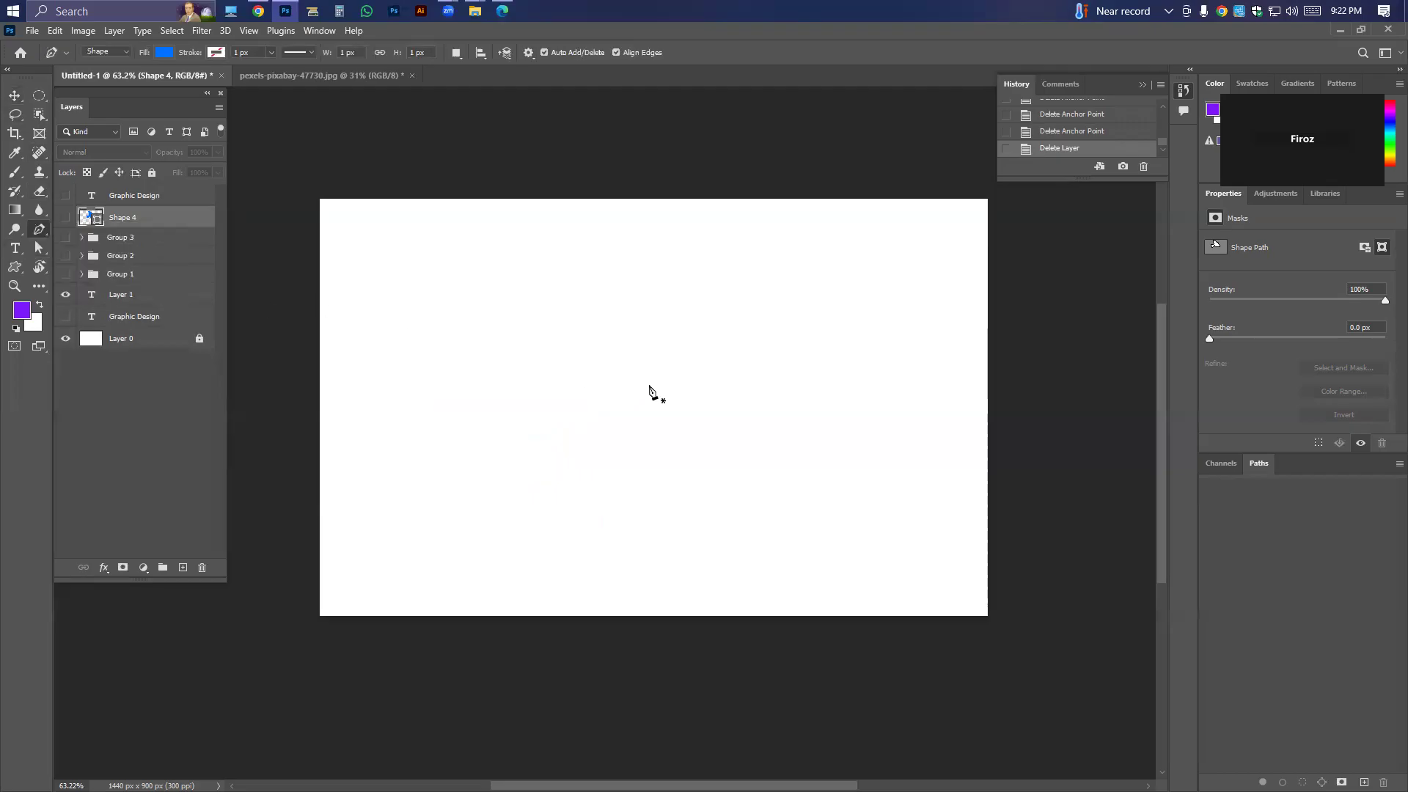
click(538, 326)
click(717, 326)
click(717, 491)
click(501, 492)
click(538, 327)
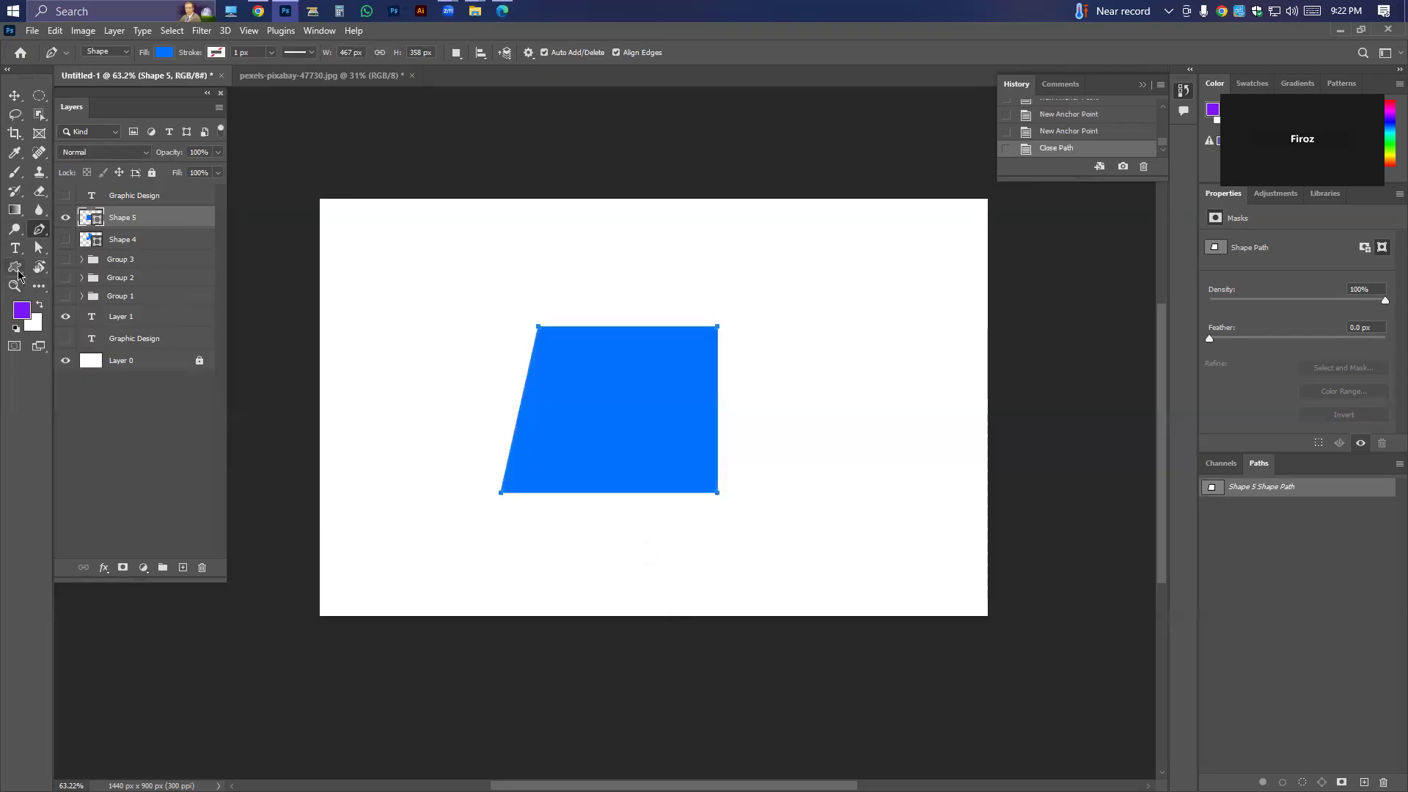
Move the shape's lower-left corner inward with the Direct Selection tool until the shape is about 390 px wide.
click(39, 248)
right_click(36, 249)
click(92, 263)
drag(498, 494, 534, 492)
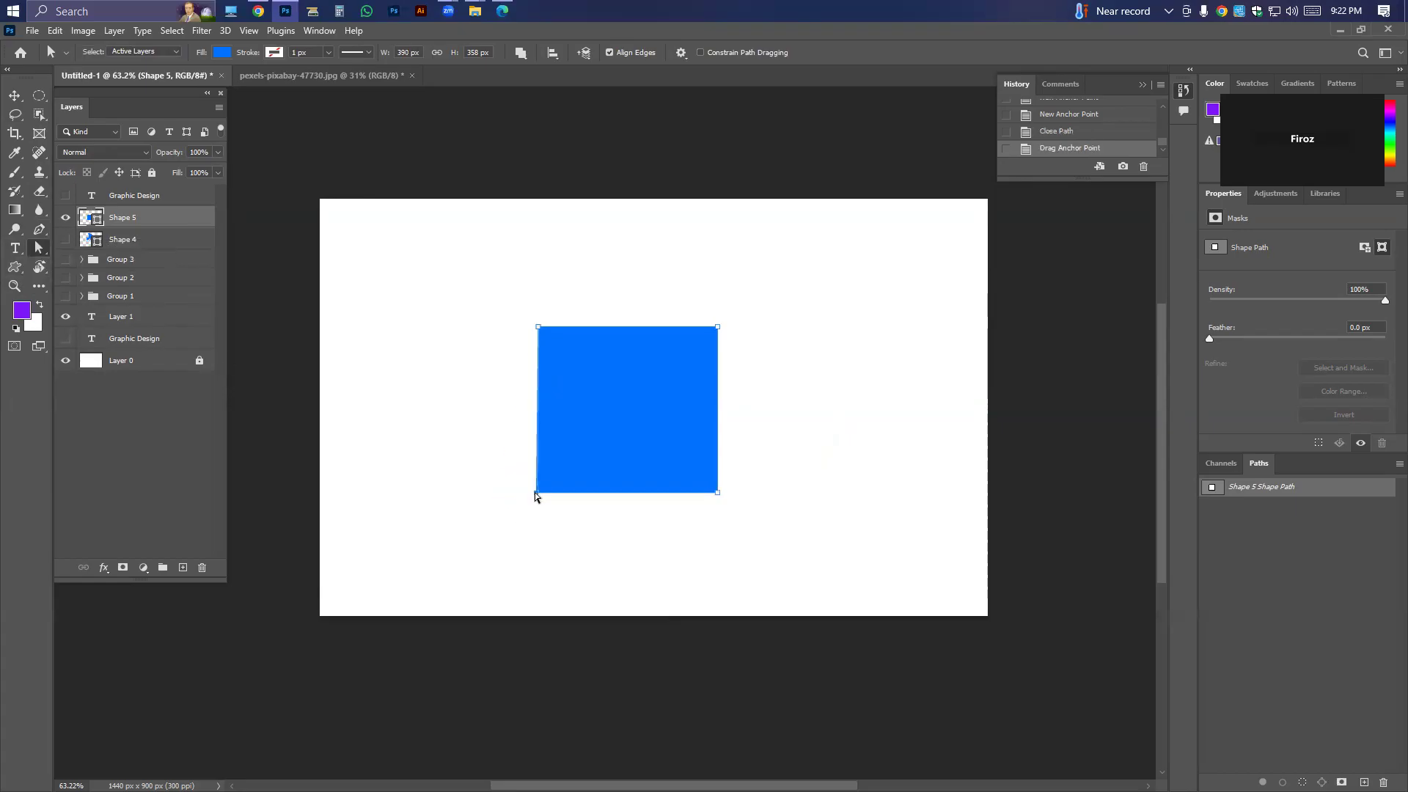
Add an anchor point near the middle of each of the four sides with the Add Anchor Point tool.
right_click(38, 250)
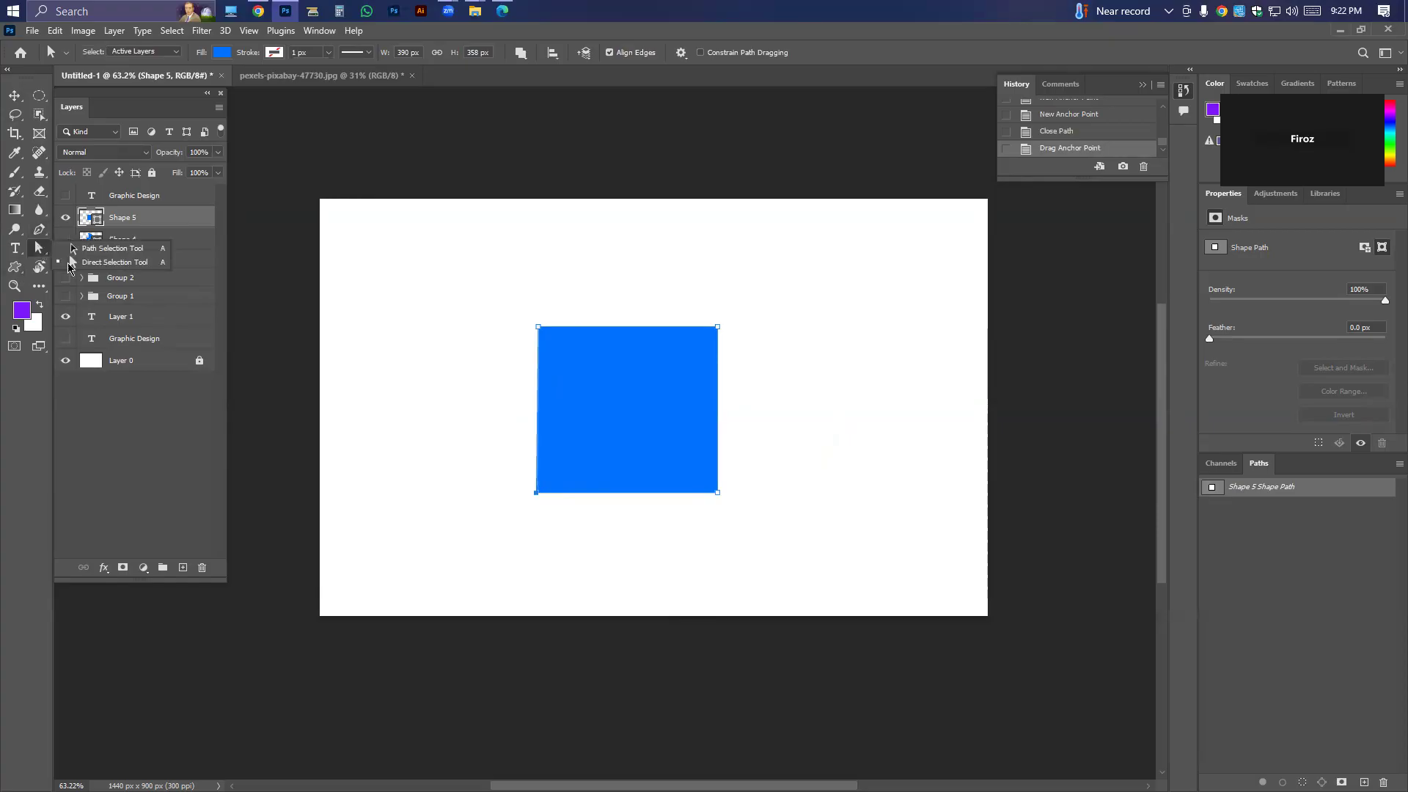
click(38, 229)
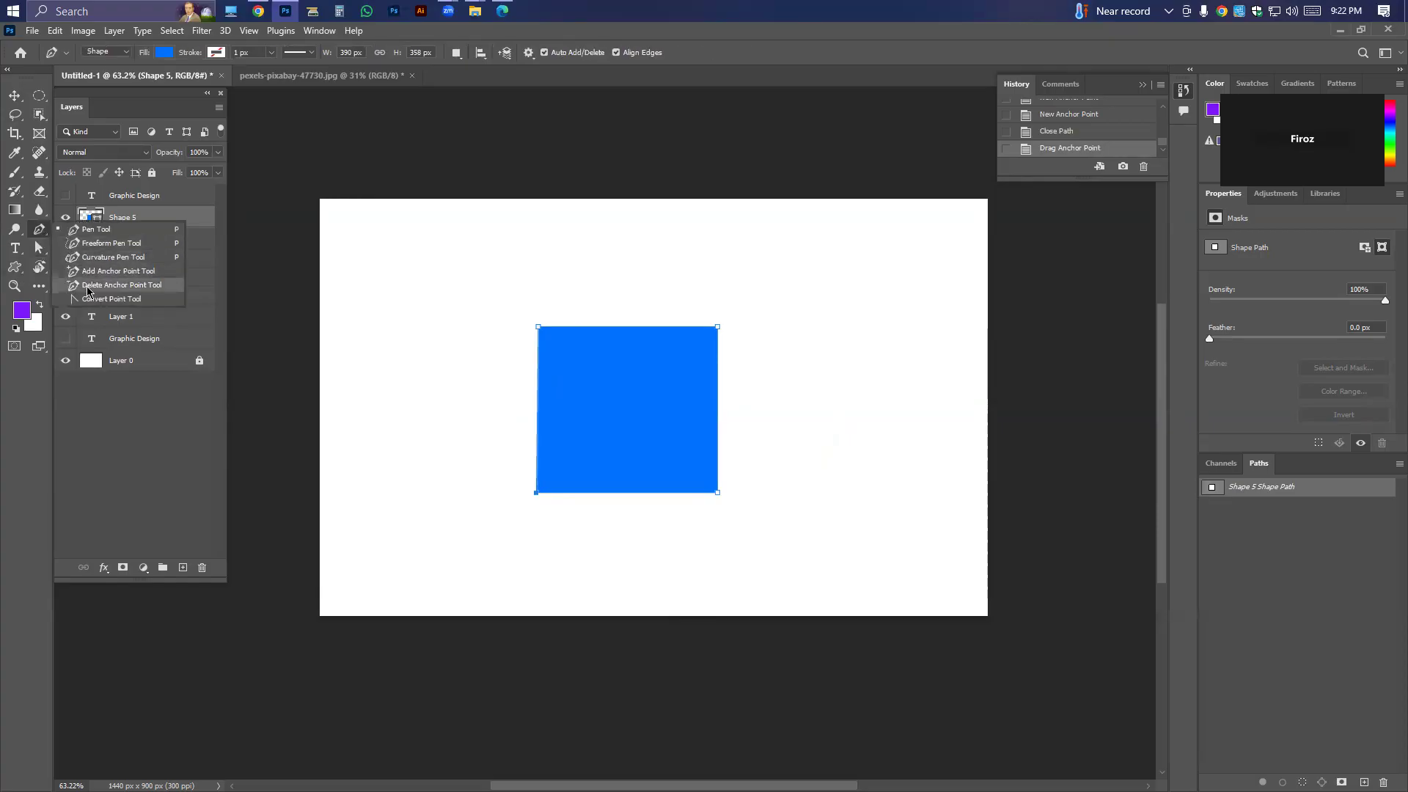
click(87, 271)
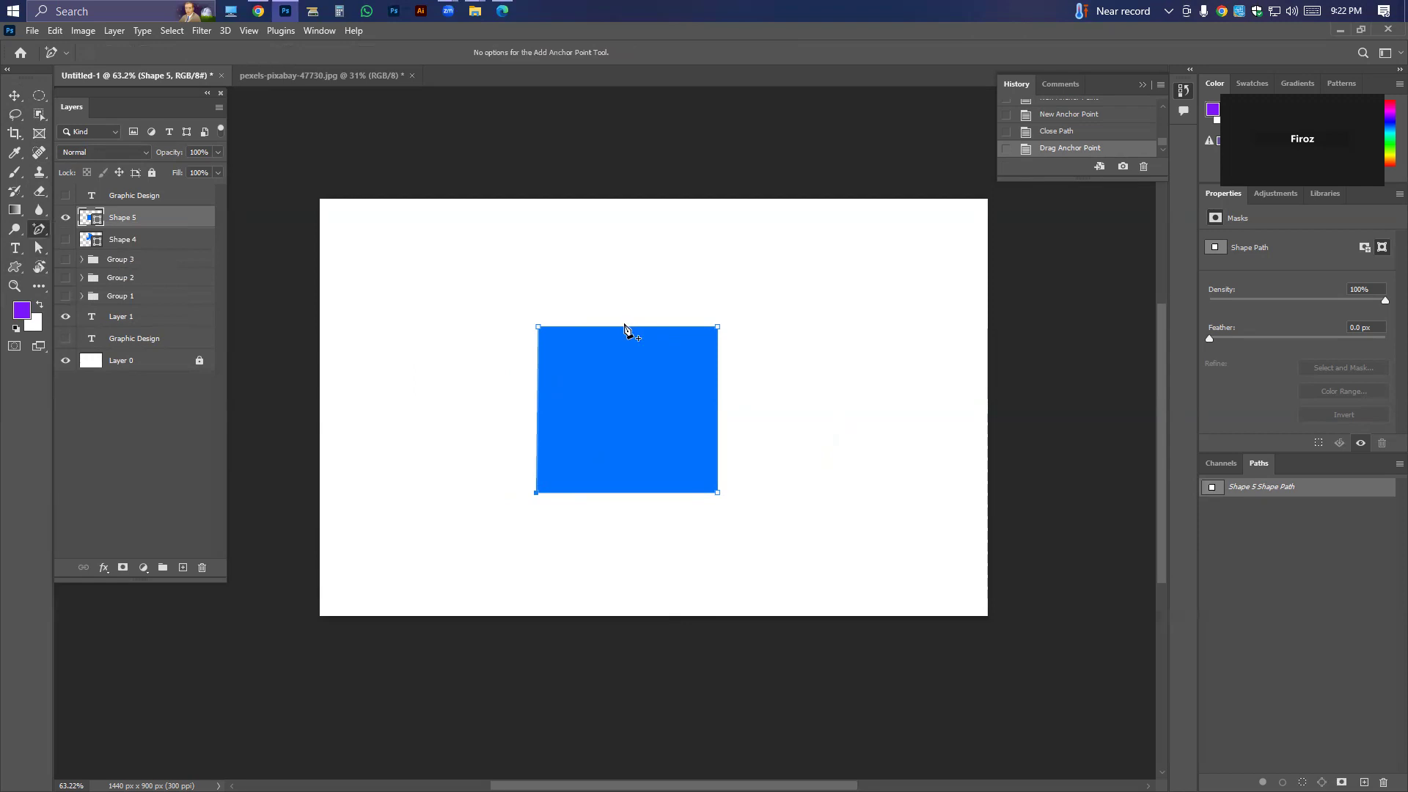
click(623, 326)
click(717, 418)
click(537, 404)
click(641, 492)
Try pulling the anchor points on the square's right, left and top sides outward to bulge the edges.
drag(717, 420, 765, 419)
drag(534, 406, 483, 406)
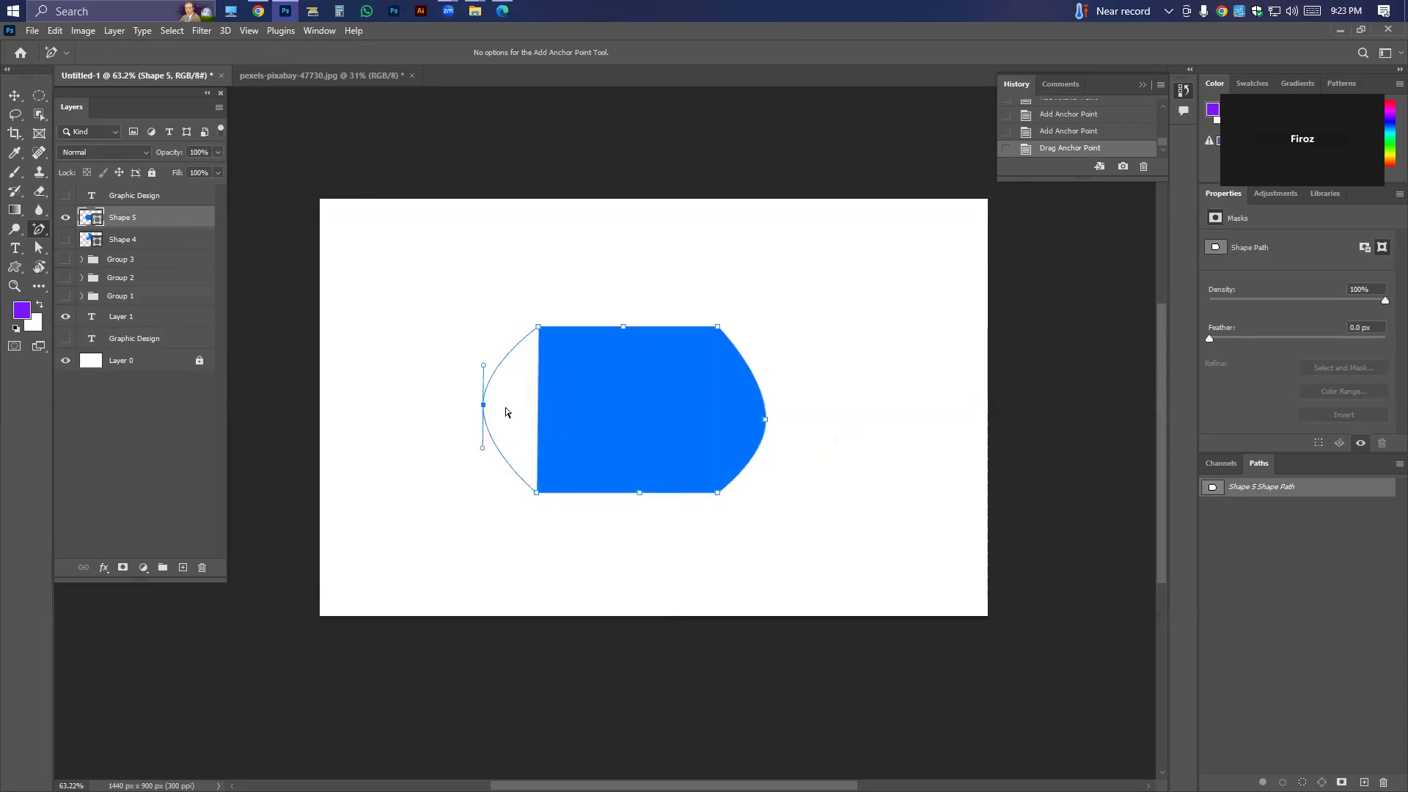
drag(623, 329, 622, 295)
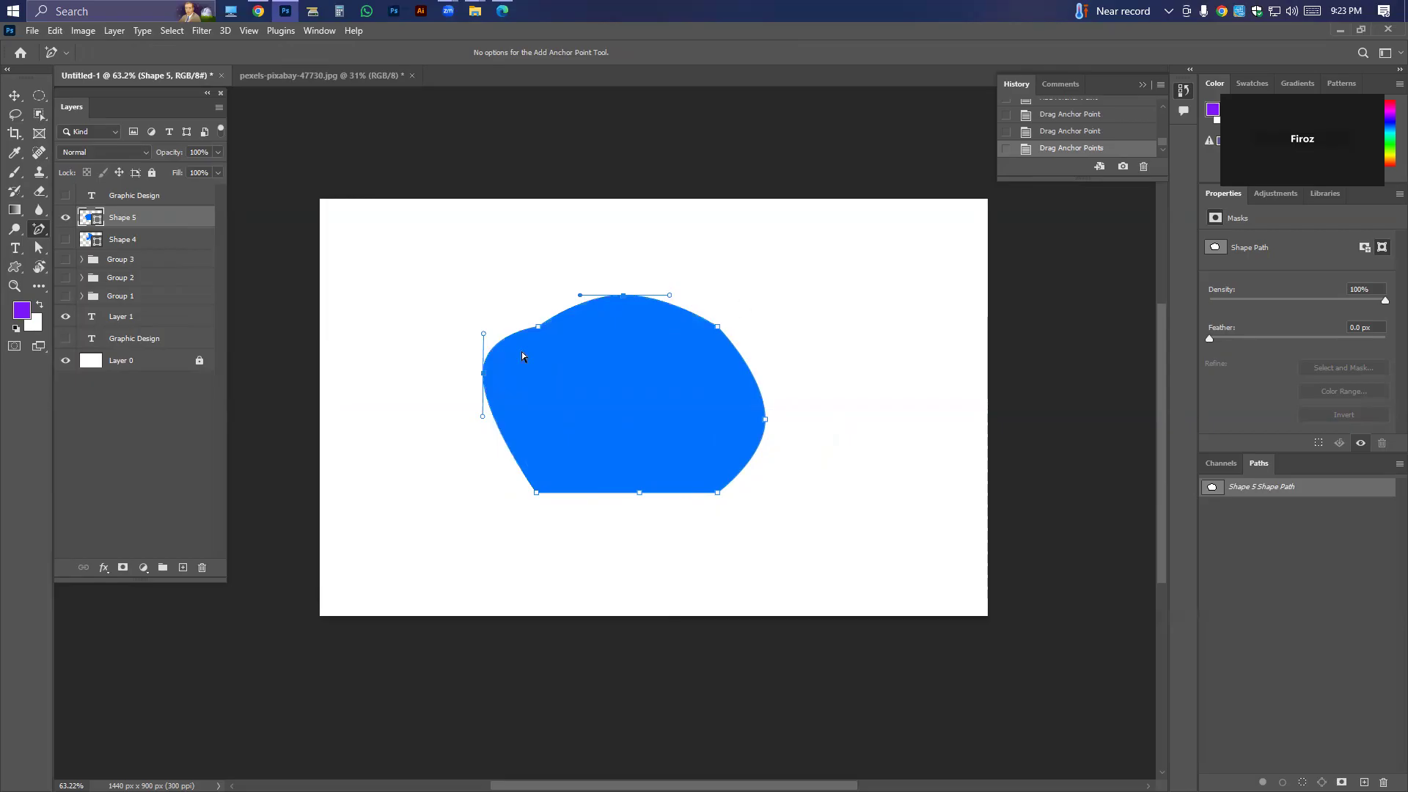
Try removing the added anchor points on the top, bottom, right and left sides with the Delete Anchor Point tool.
right_click(39, 229)
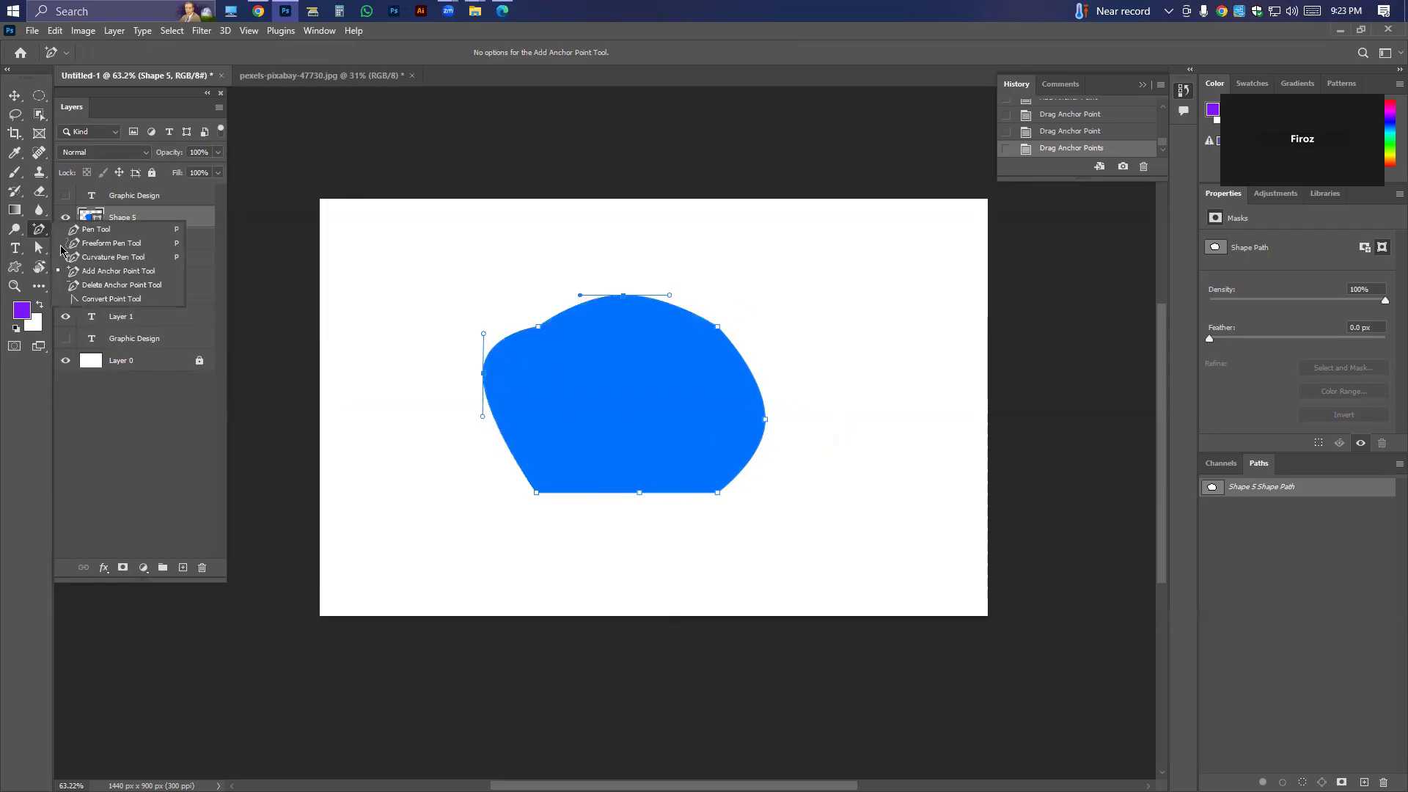
click(87, 285)
click(622, 297)
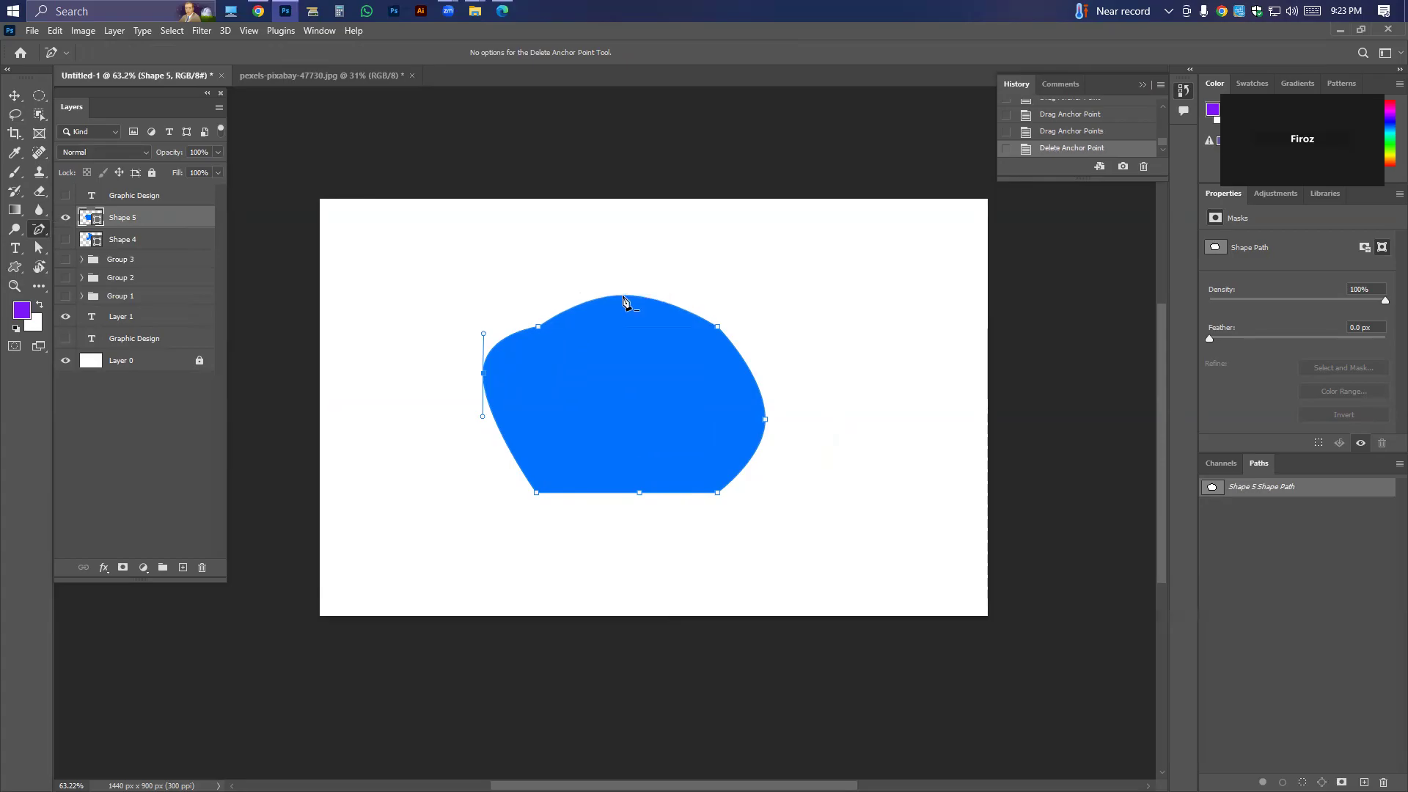
click(638, 494)
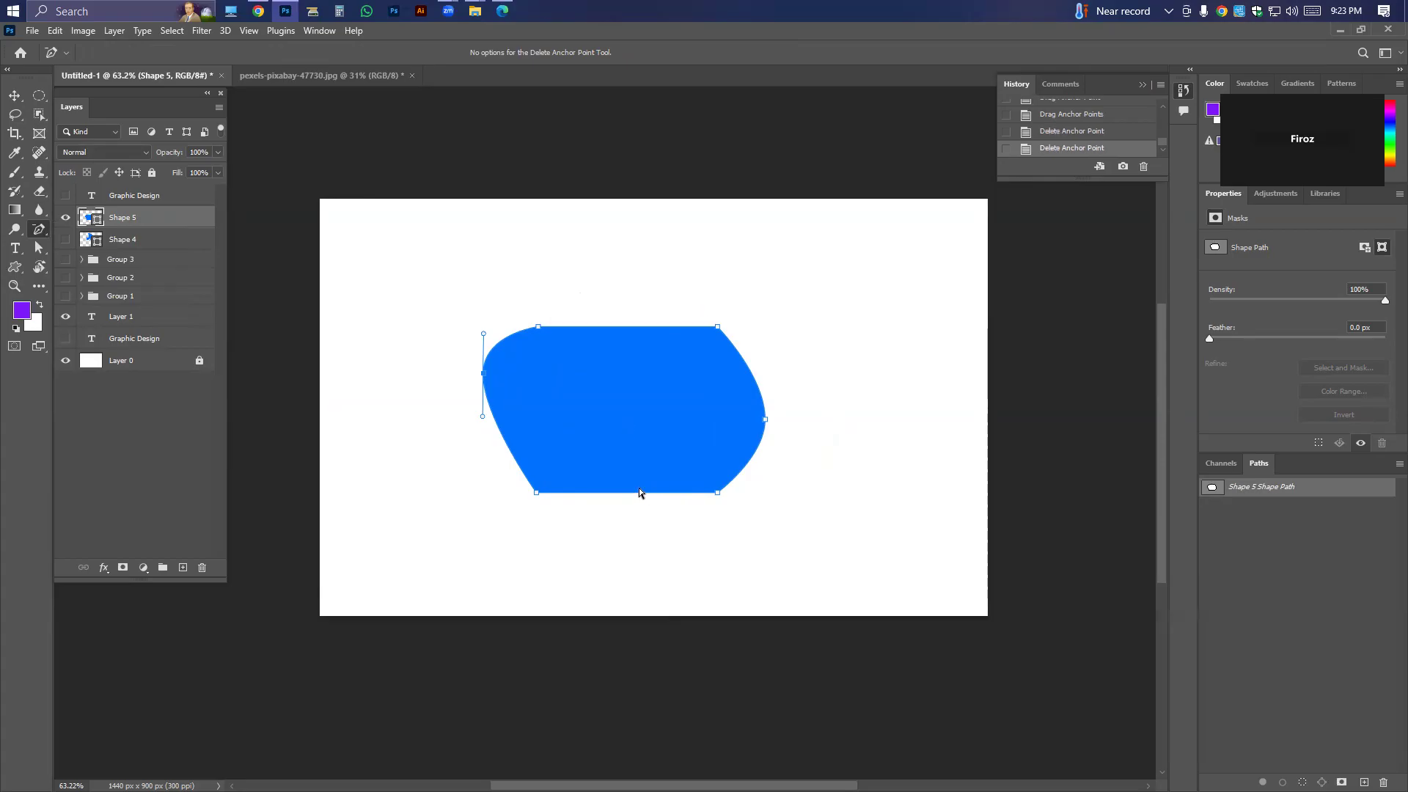
click(766, 421)
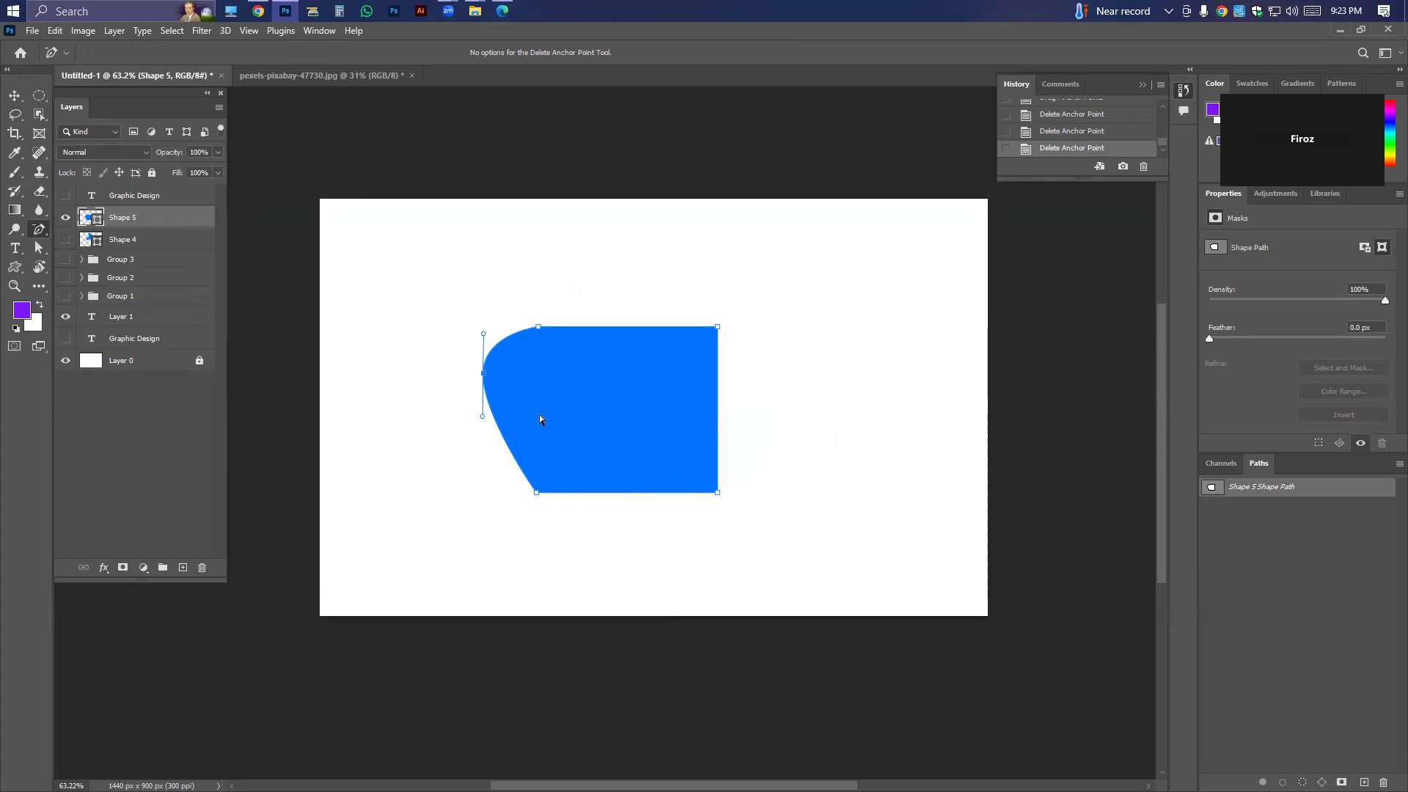
click(484, 375)
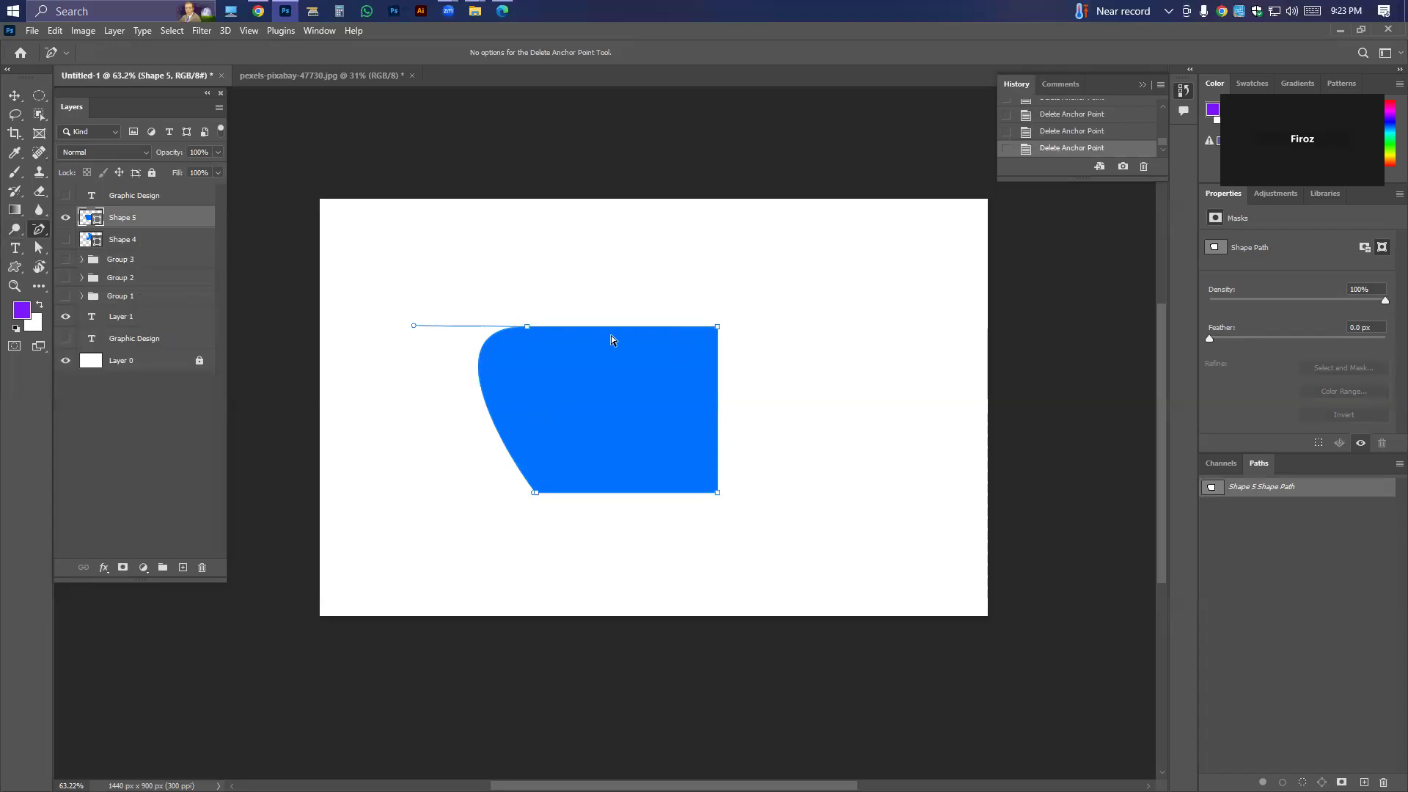
Undo the anchor point deletions and moves back to the plain square with its added side points.
right_click(39, 230)
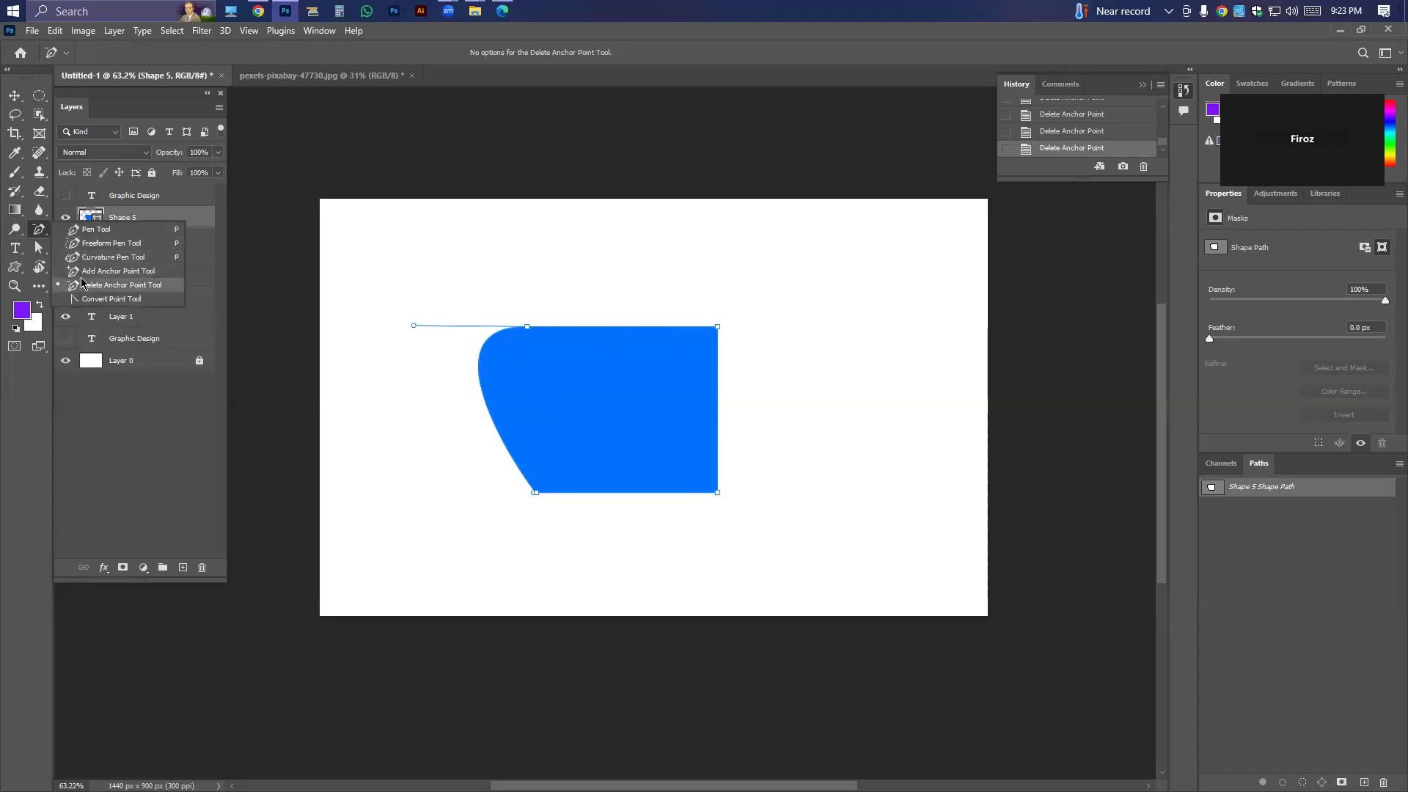
key(v)
key(ctrl+z)
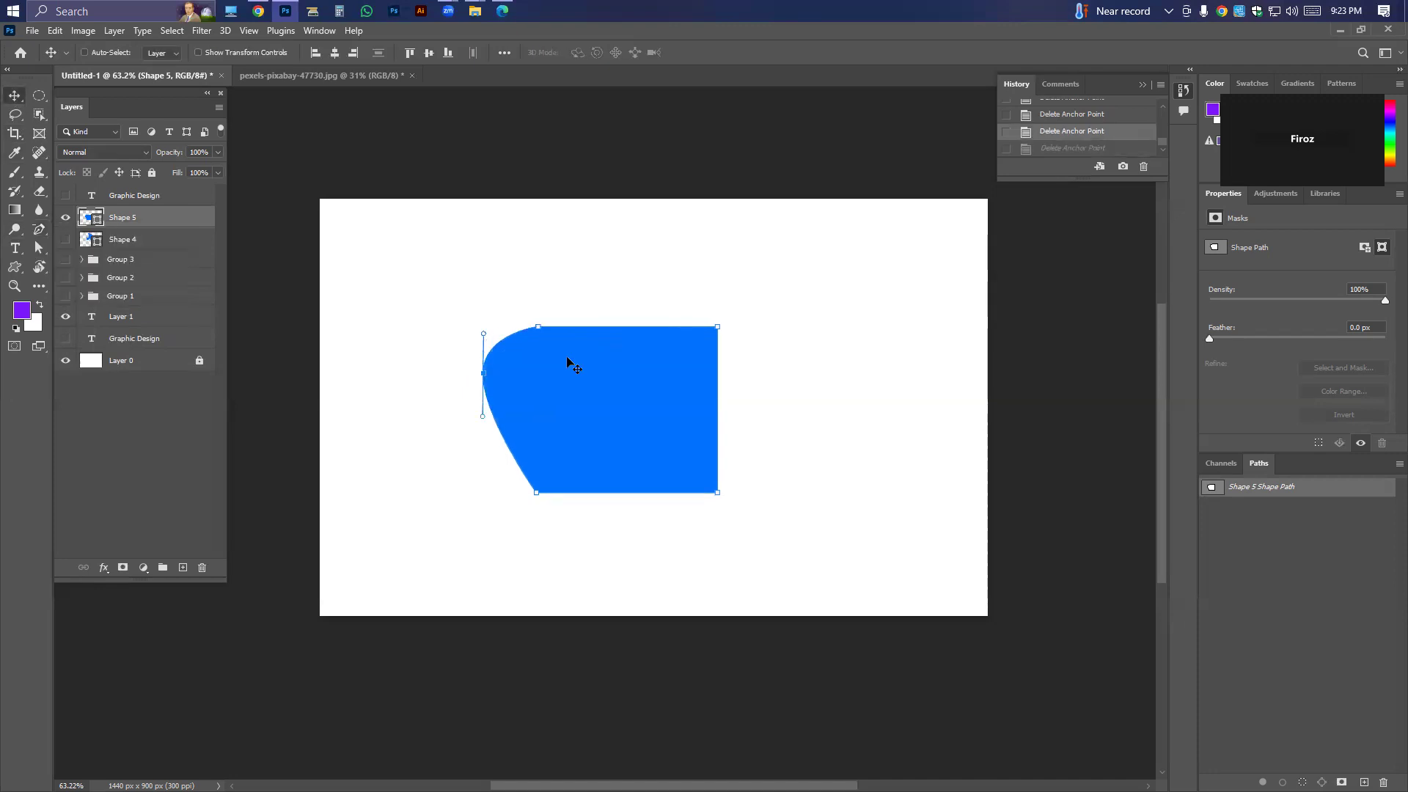
key(ctrl+z)
key(ctrl+z)
key(ctrl+z)
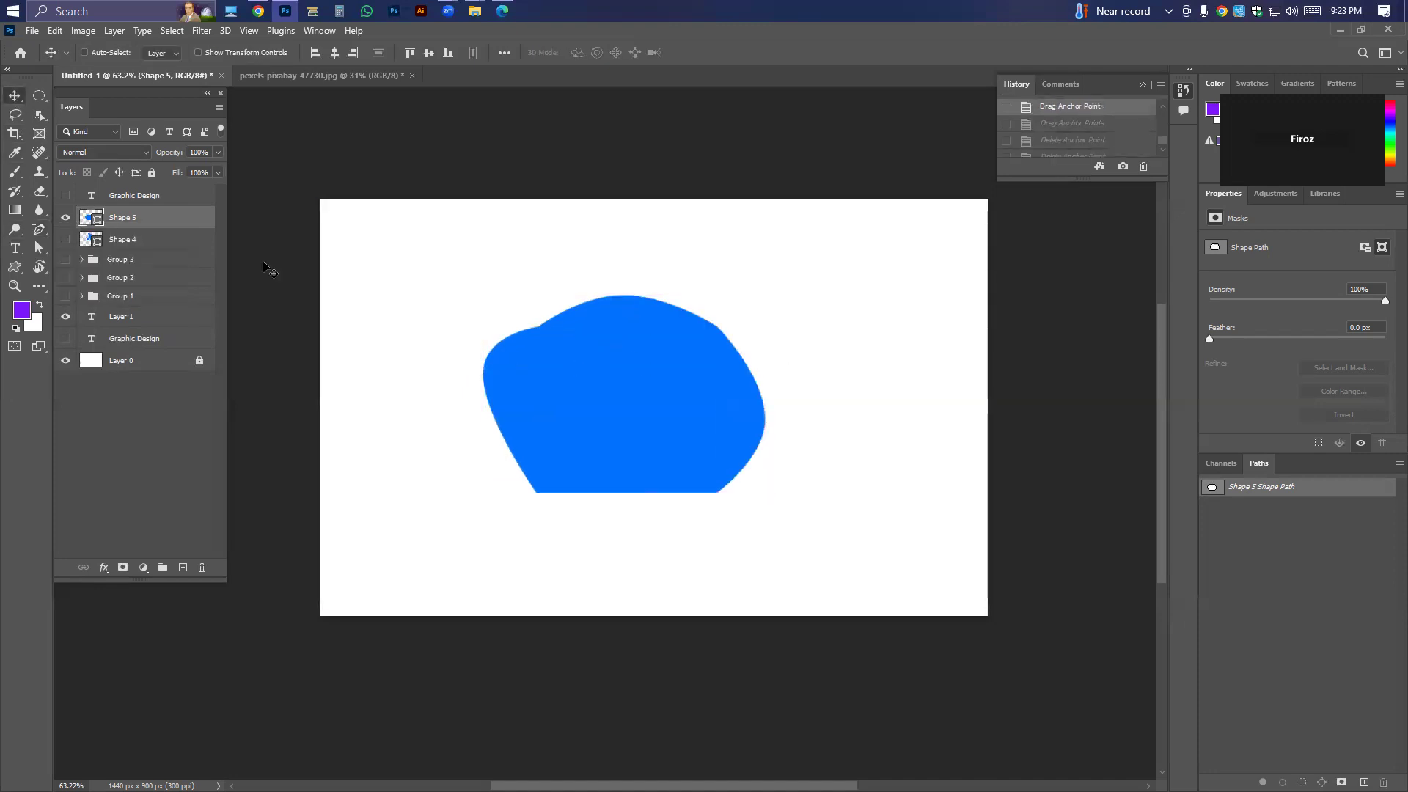
key(ctrl+z)
key(ctrl+z)
key(ctrl+z)
key(ctrl+z)
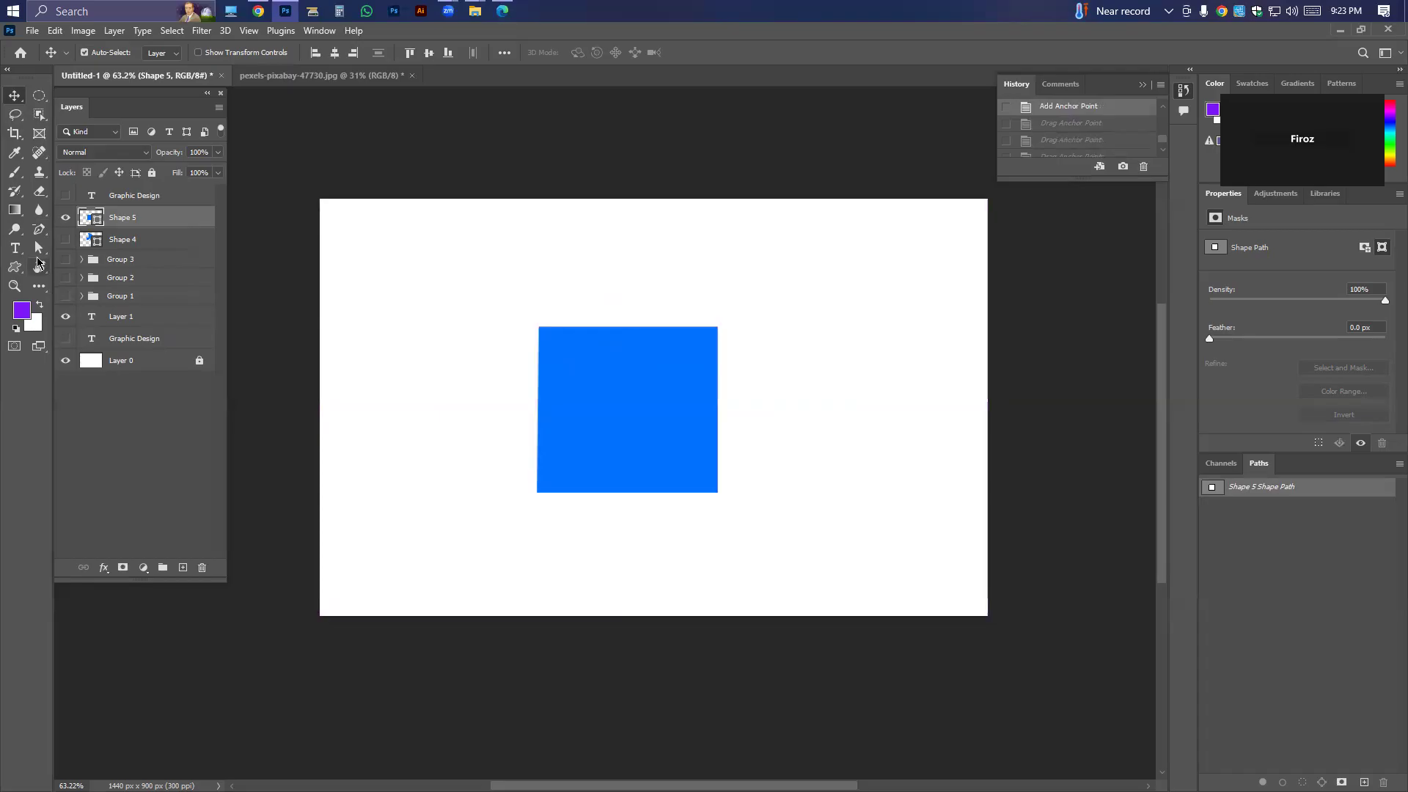
Try curving the square's upper-left corner with the Convert Point tool, and undo it.
drag(39, 230, 90, 300)
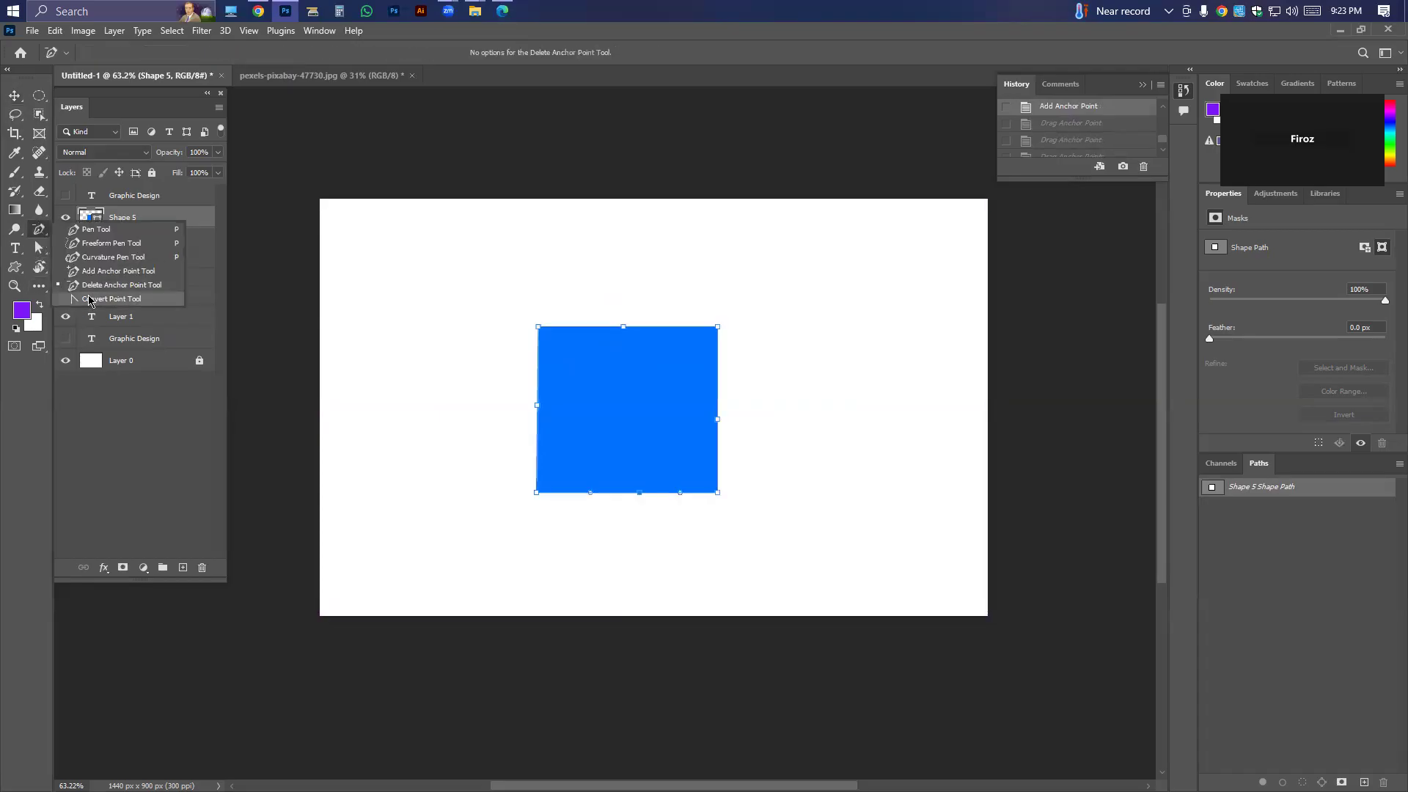
click(538, 327)
drag(538, 328, 568, 294)
right_click(44, 233)
click(110, 293)
key(ctrl+z)
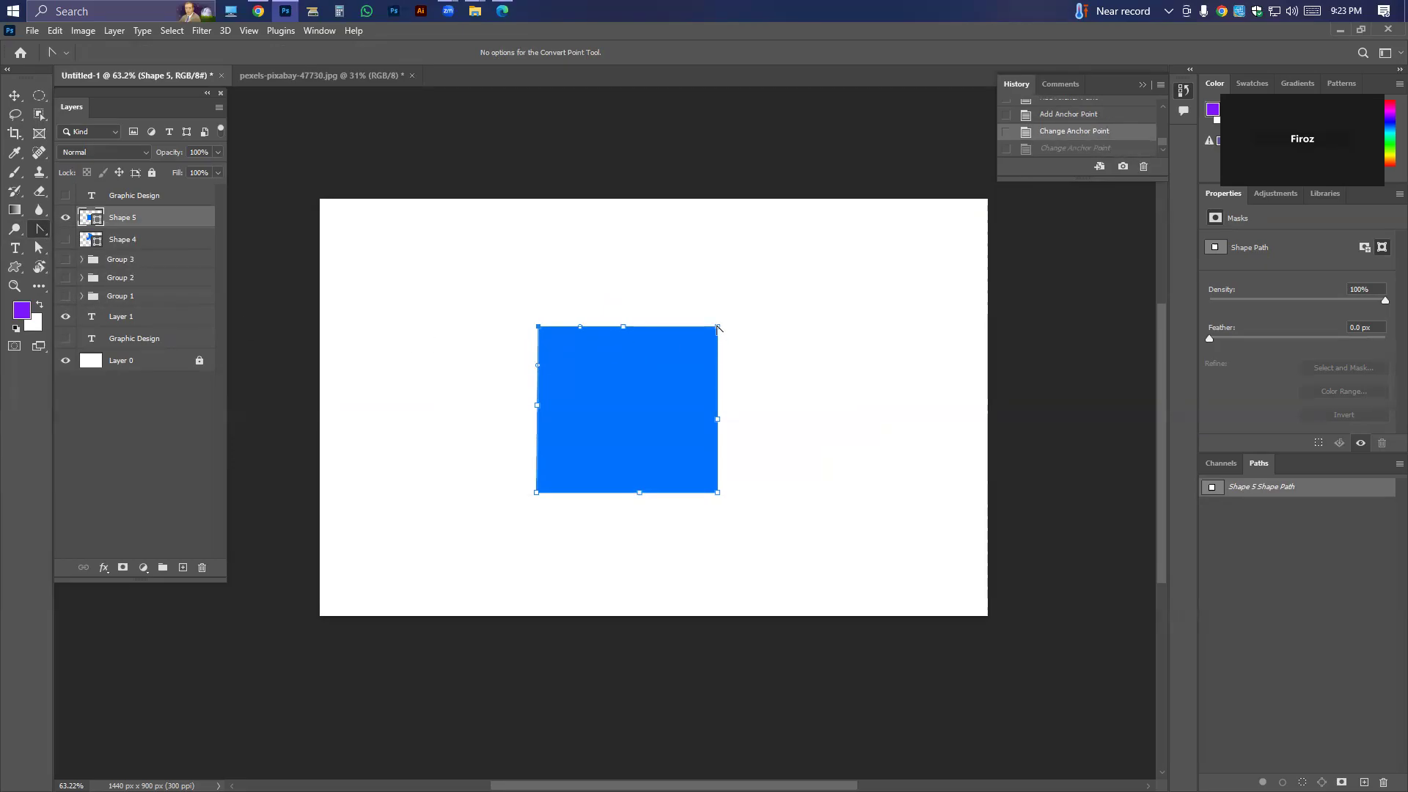
Pull short curve handles out of all four corners of the blue square with the Convert Point tool.
click(717, 327)
mouse_move(717, 327)
mouse_down()
mouse_move(767, 321)
mouse_move(557, 328)
mouse_move(764, 320)
mouse_move(726, 374)
mouse_move(733, 349)
mouse_move(767, 355)
mouse_move(731, 337)
mouse_up()
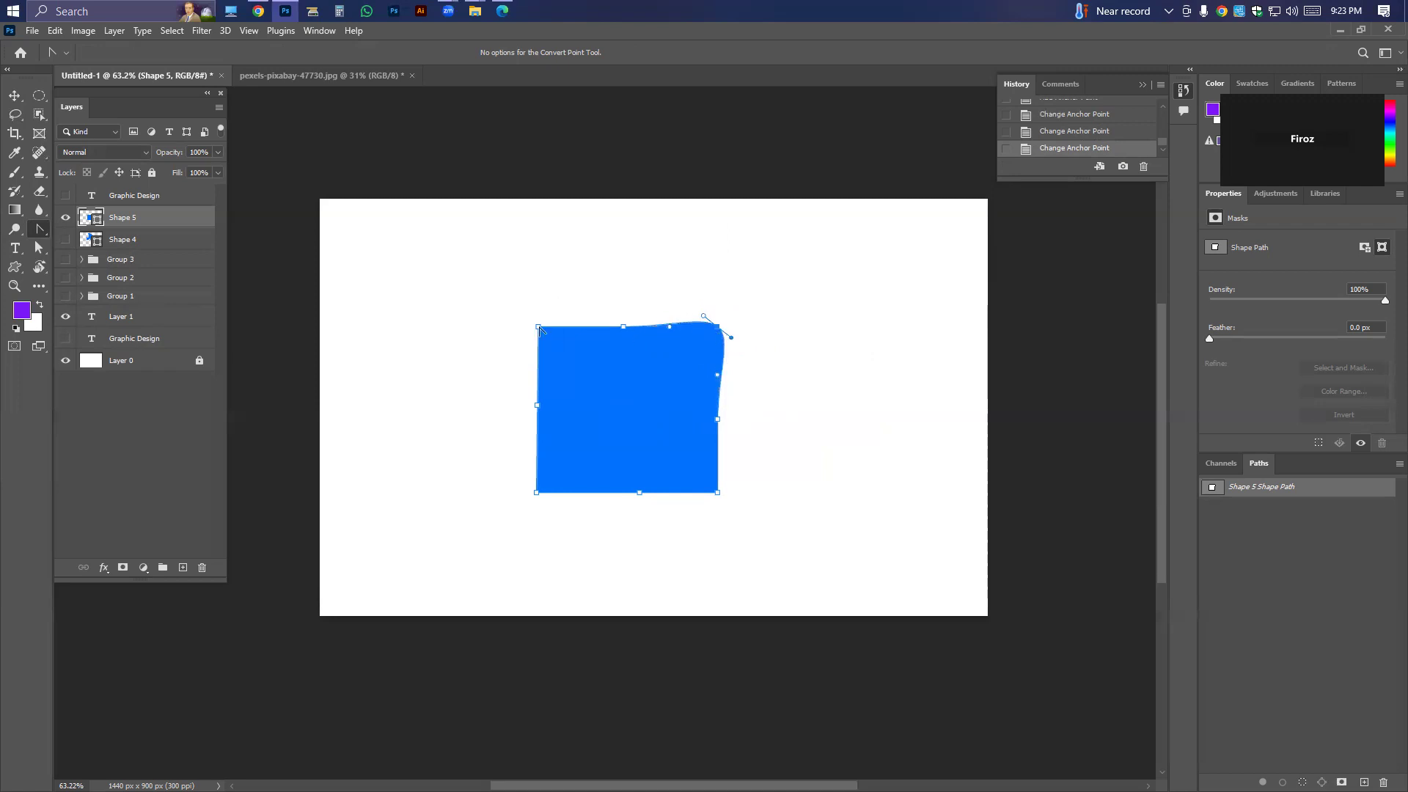
mouse_move(538, 327)
mouse_down()
mouse_move(503, 308)
mouse_move(531, 267)
mouse_move(587, 267)
mouse_move(539, 317)
mouse_move(561, 319)
mouse_up()
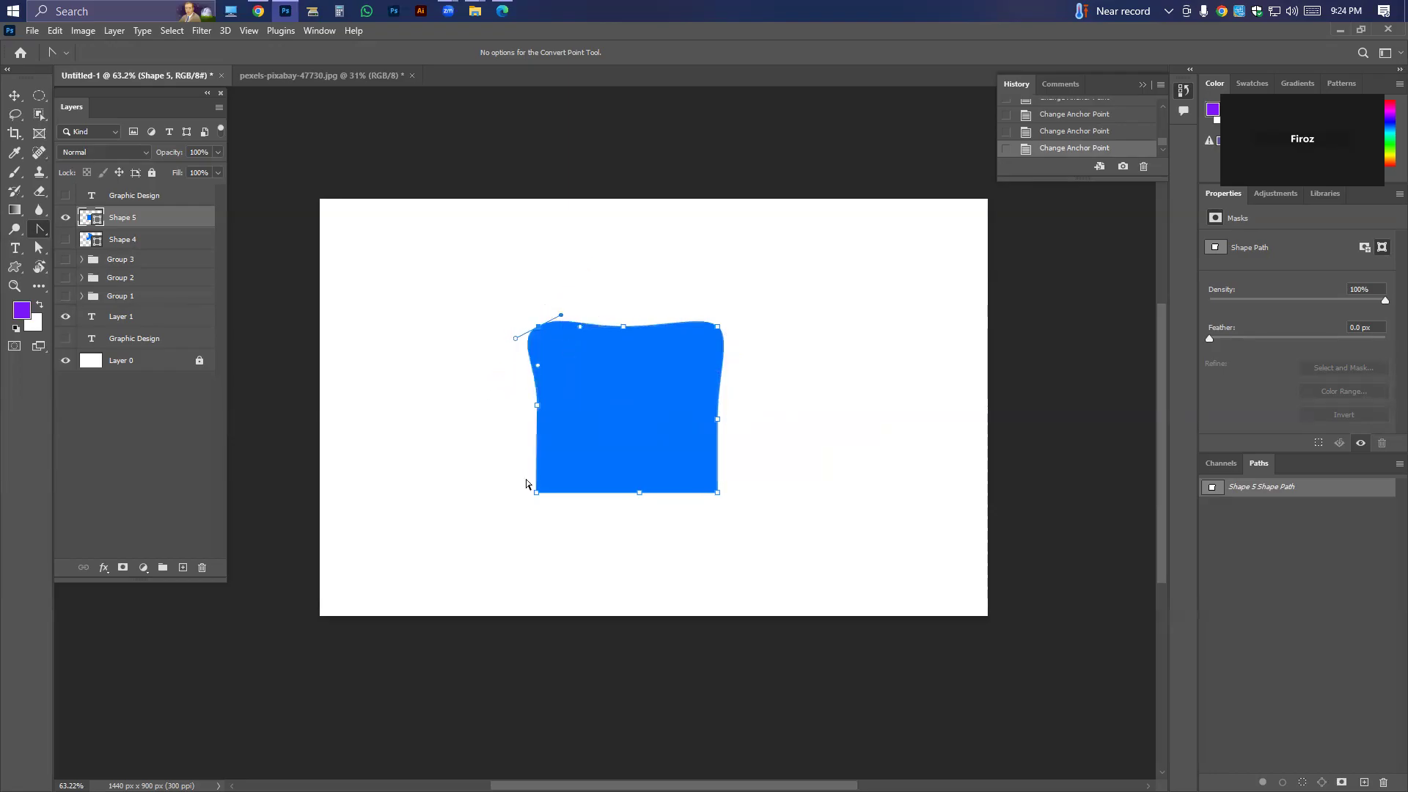
drag(536, 493, 543, 461)
drag(717, 493, 689, 515)
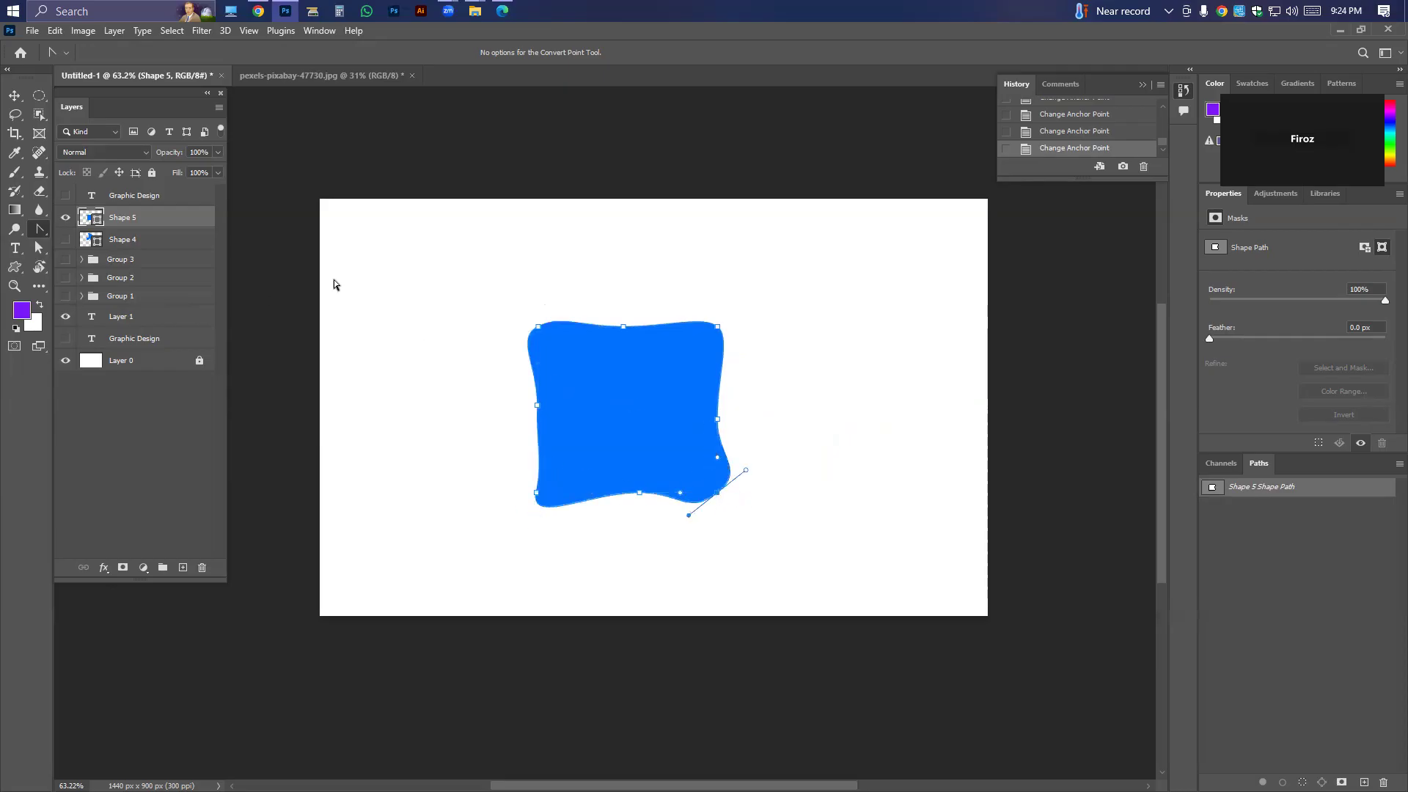
Switch to the Move tool and delete the wavy blue shape's layer.
right_click(37, 232)
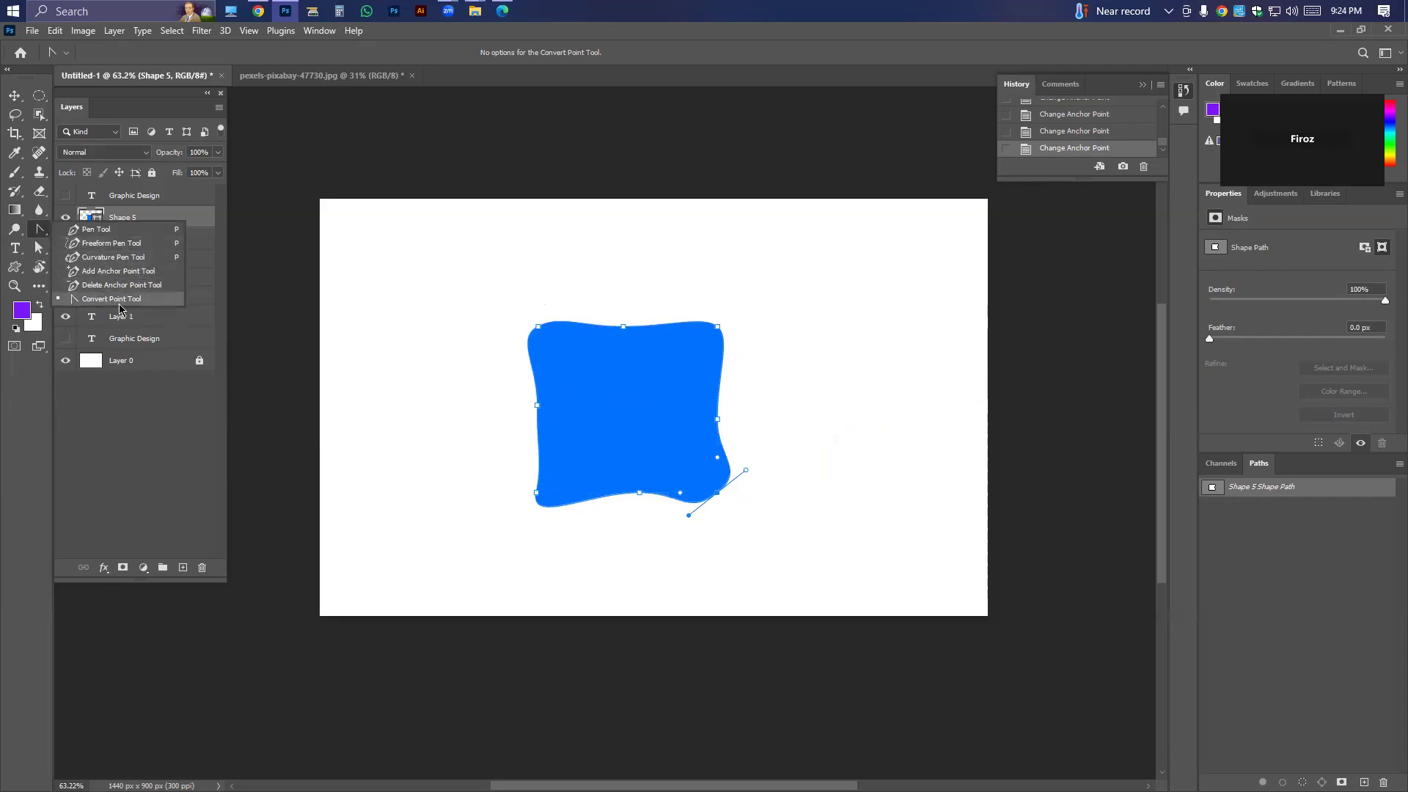
click(14, 102)
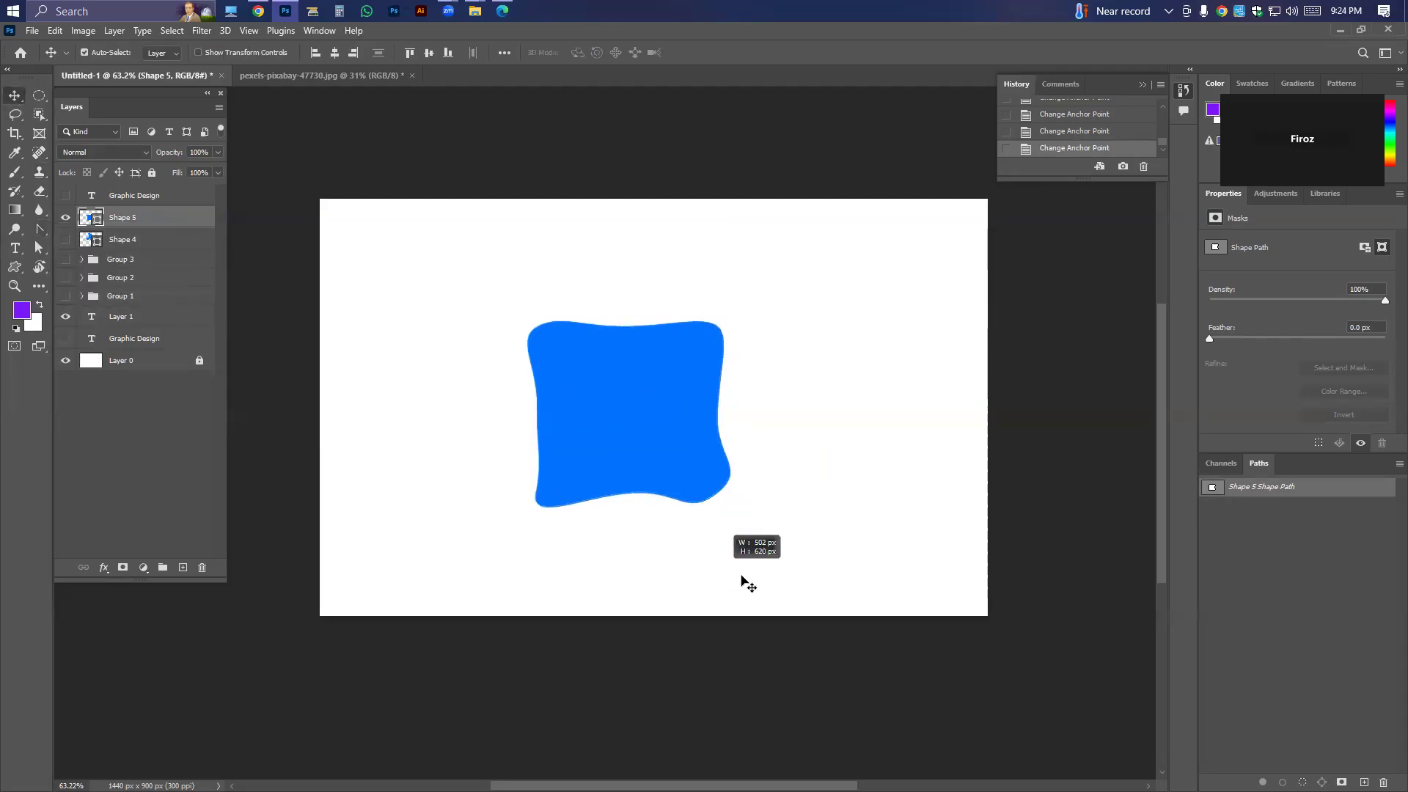
key(Delete)
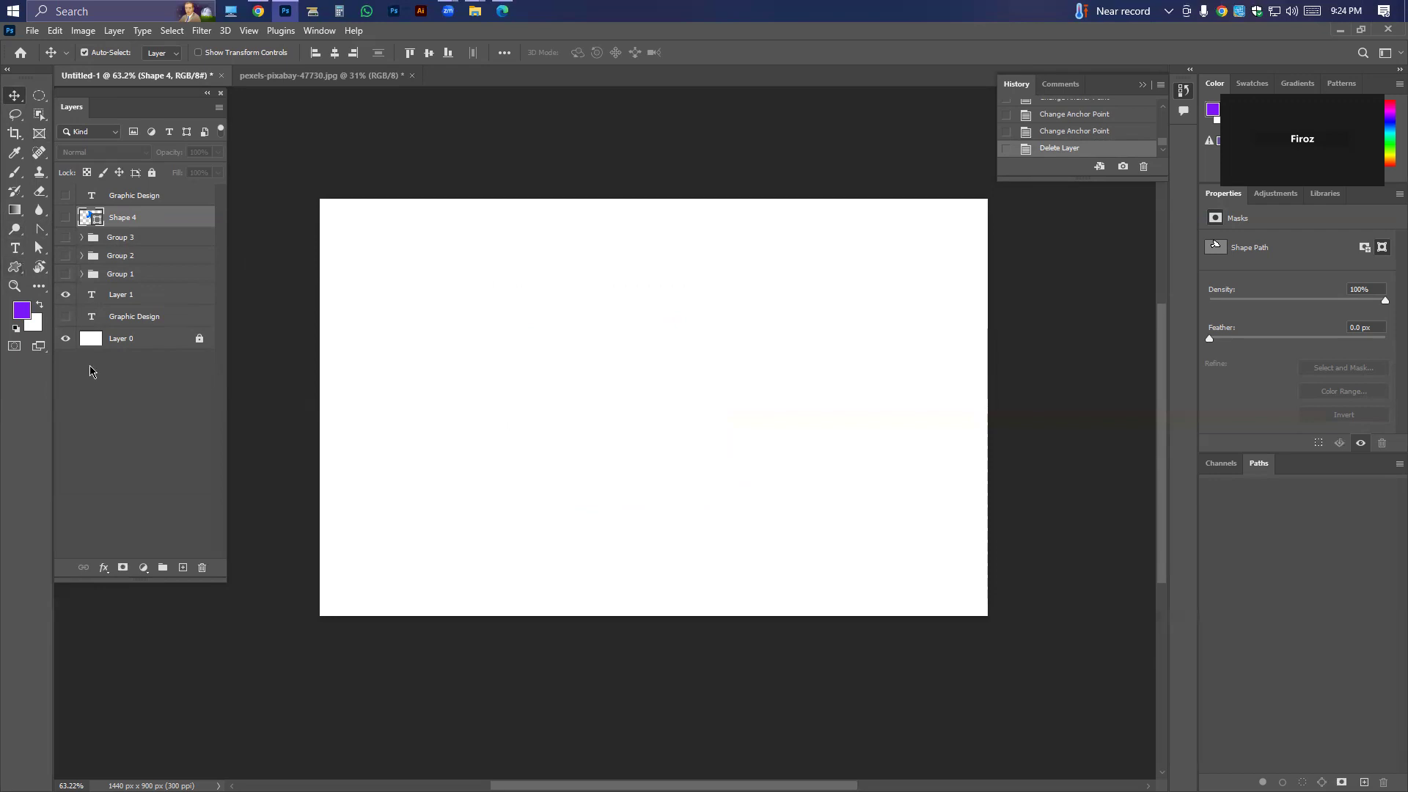
Enter Quick Mask mode, try moving the content and undo it, and exit Quick Mask mode.
click(14, 345)
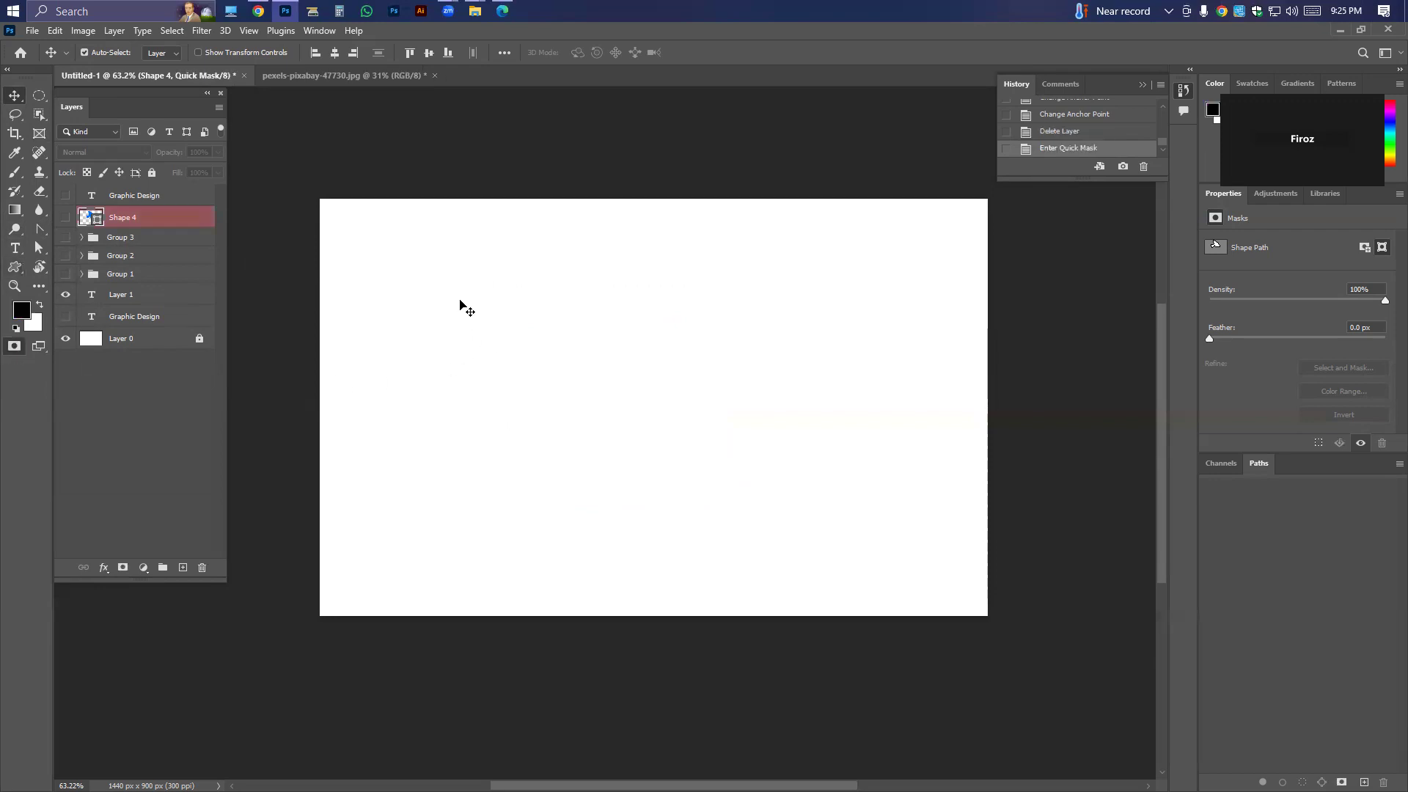
drag(453, 286, 500, 357)
key(ctrl+z)
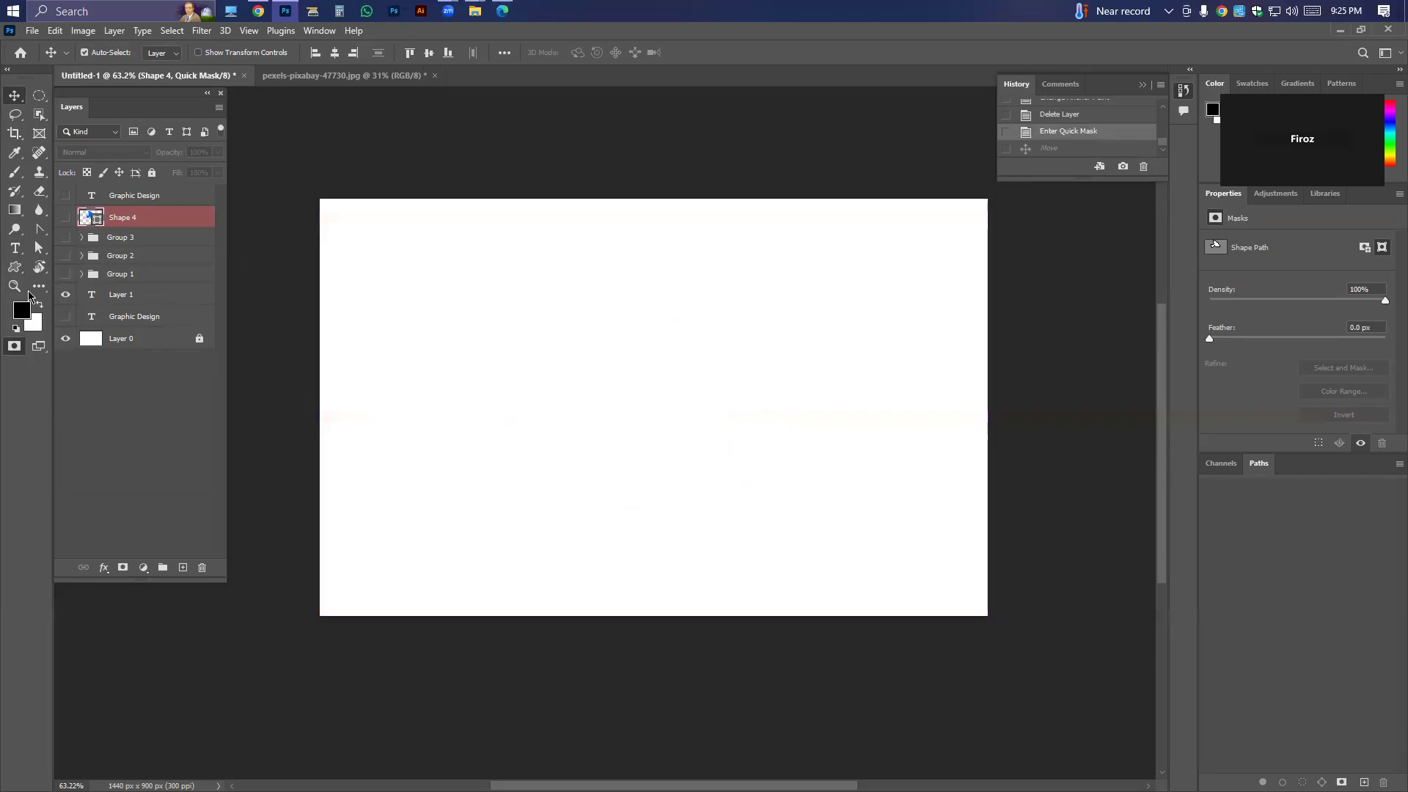
click(14, 345)
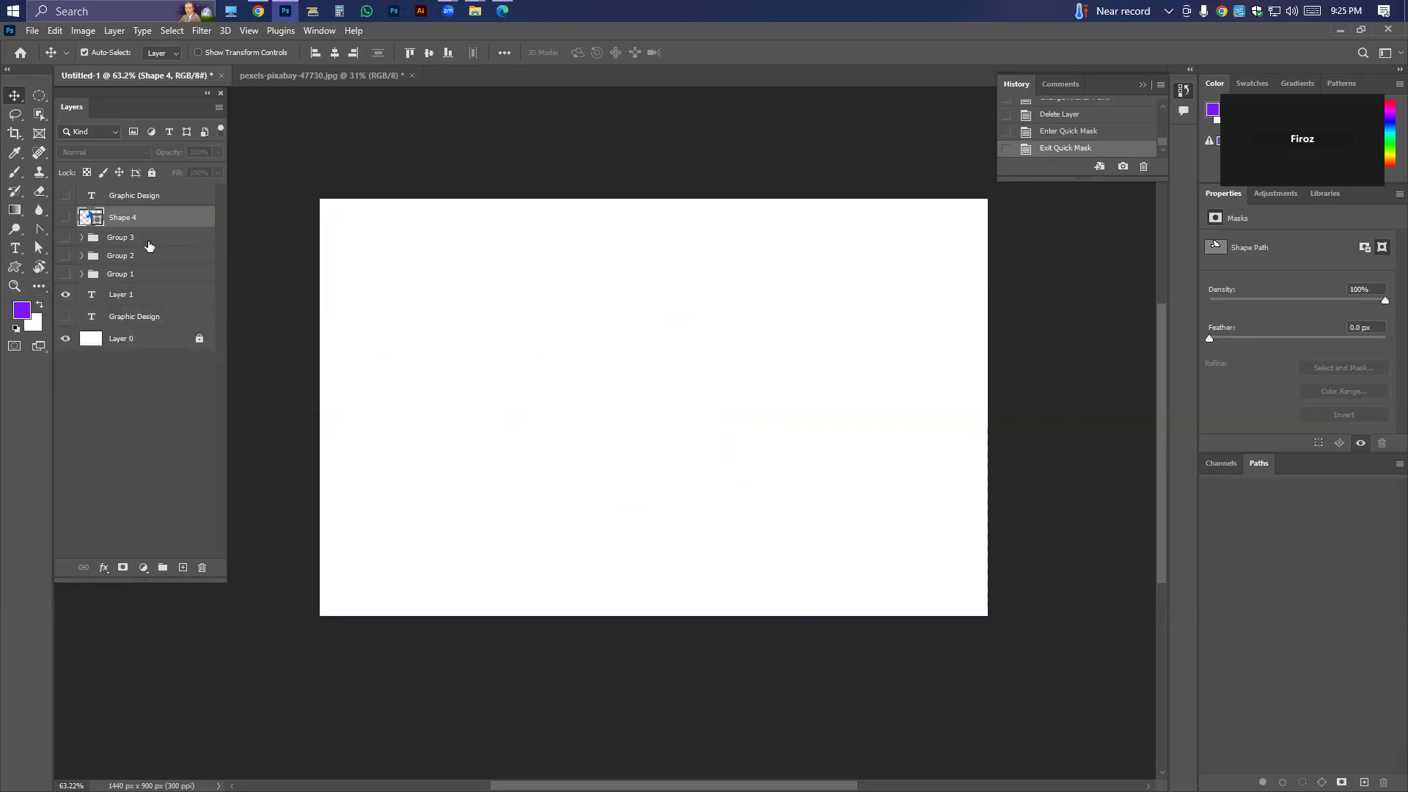
Open the Customize Toolbar dialog, look over its list of tools, and close it.
click(41, 287)
click(40, 286)
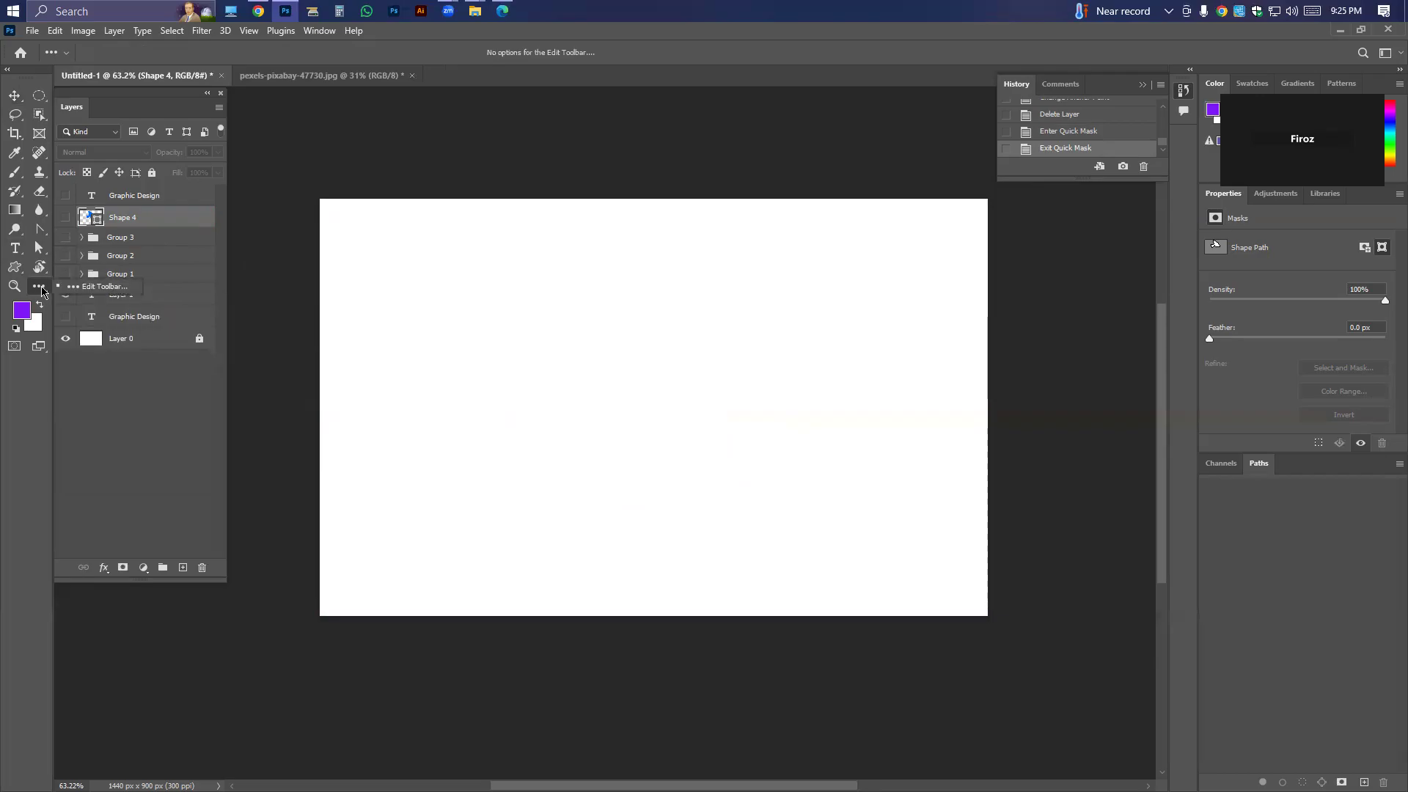
click(95, 287)
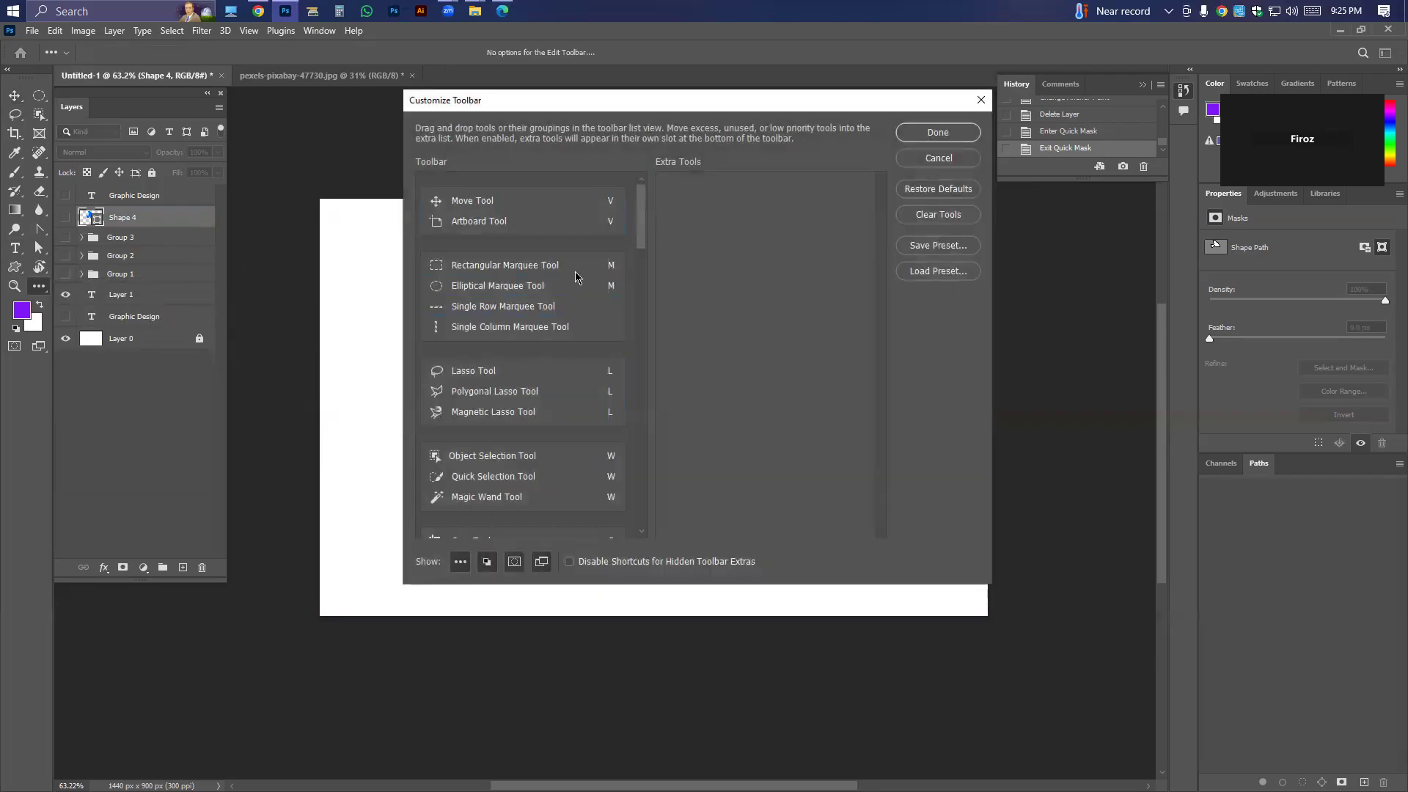
click(622, 270)
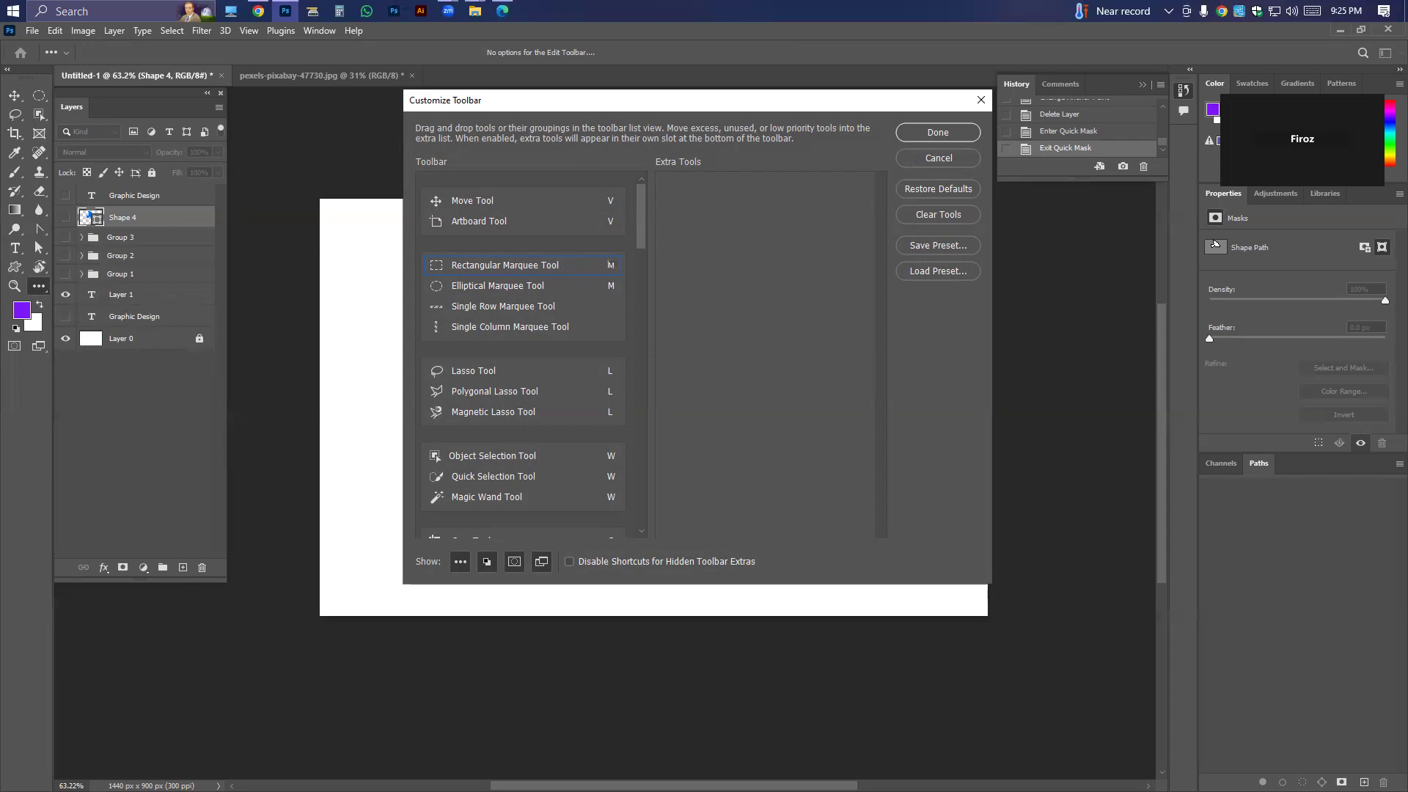
click(938, 132)
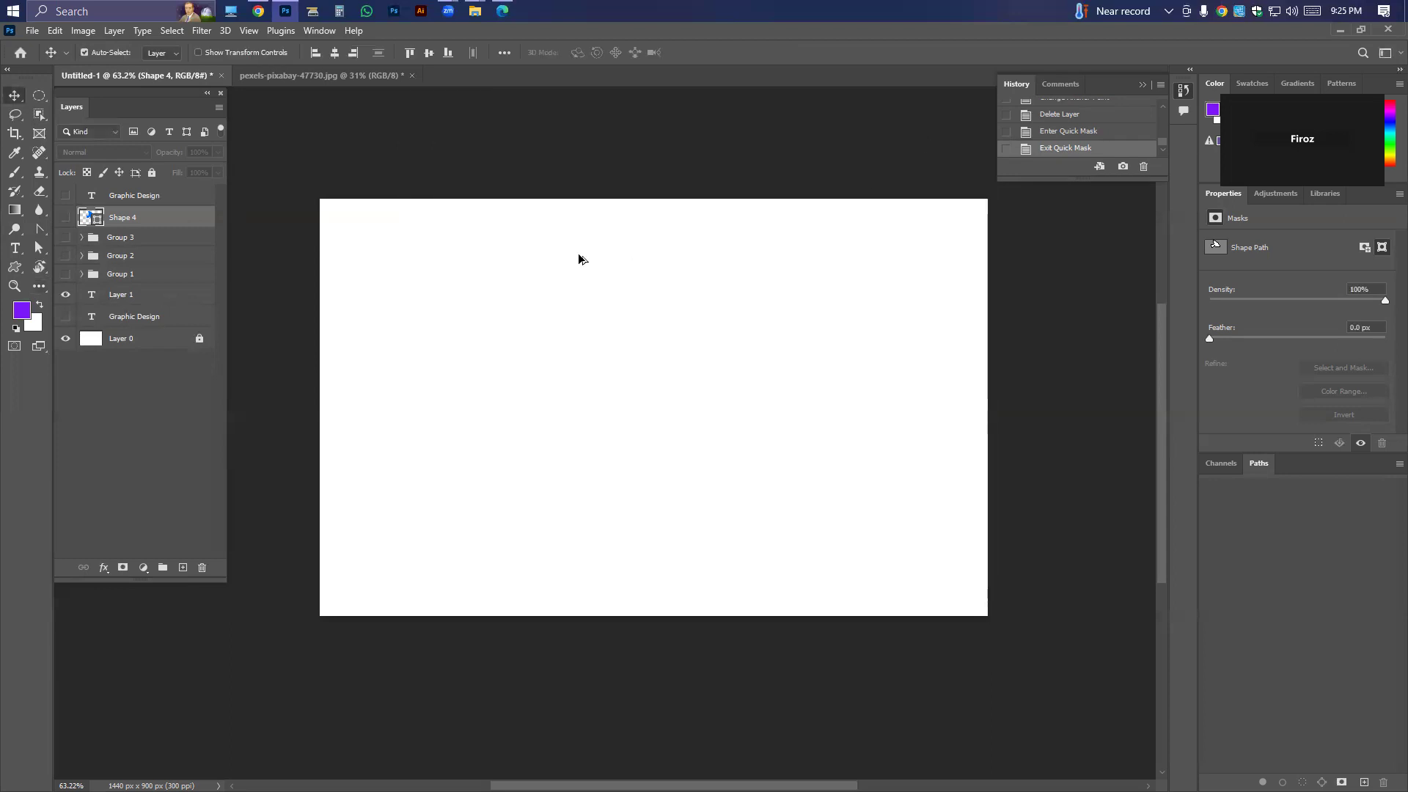
scroll(551, 290, down, 2)
scroll(552, 290, up, 1)
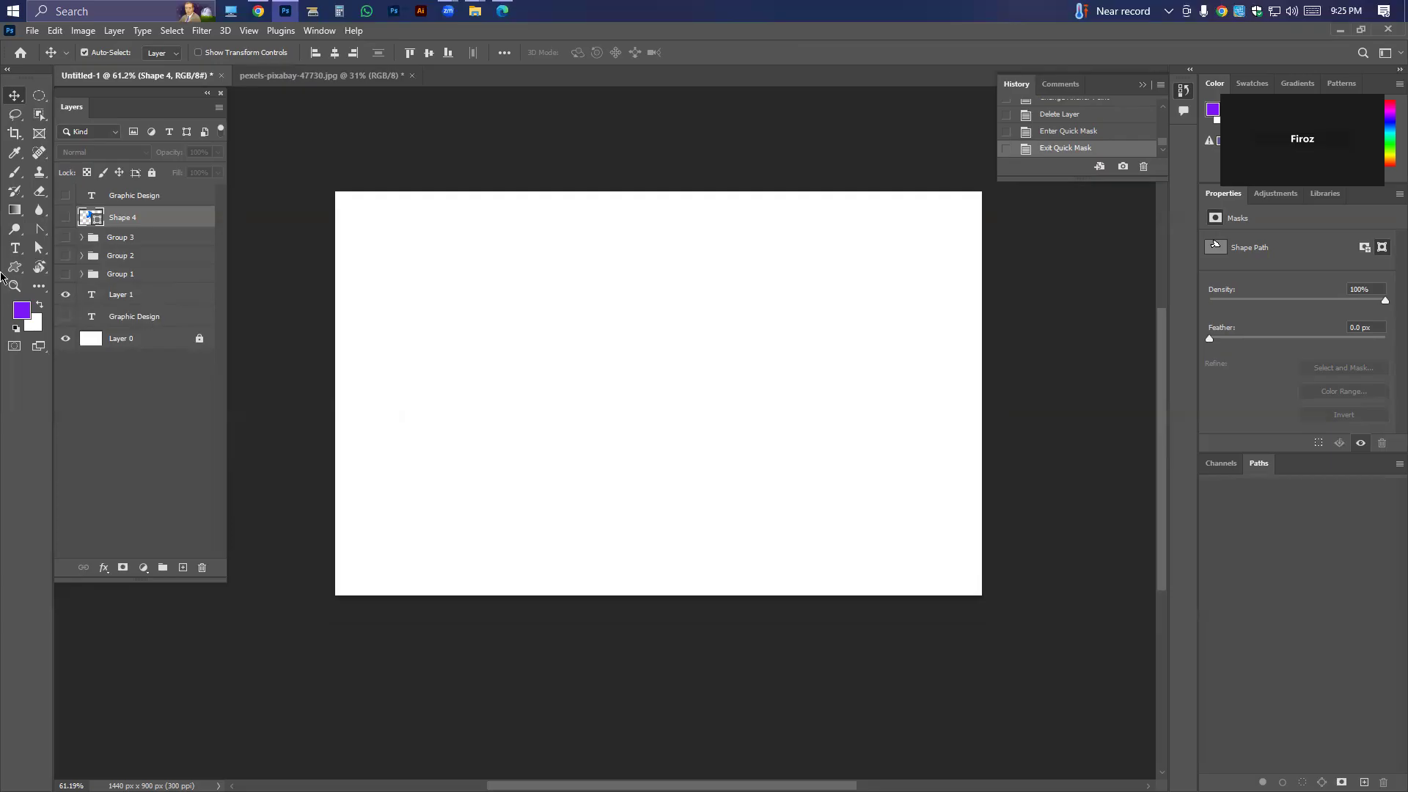
click(15, 248)
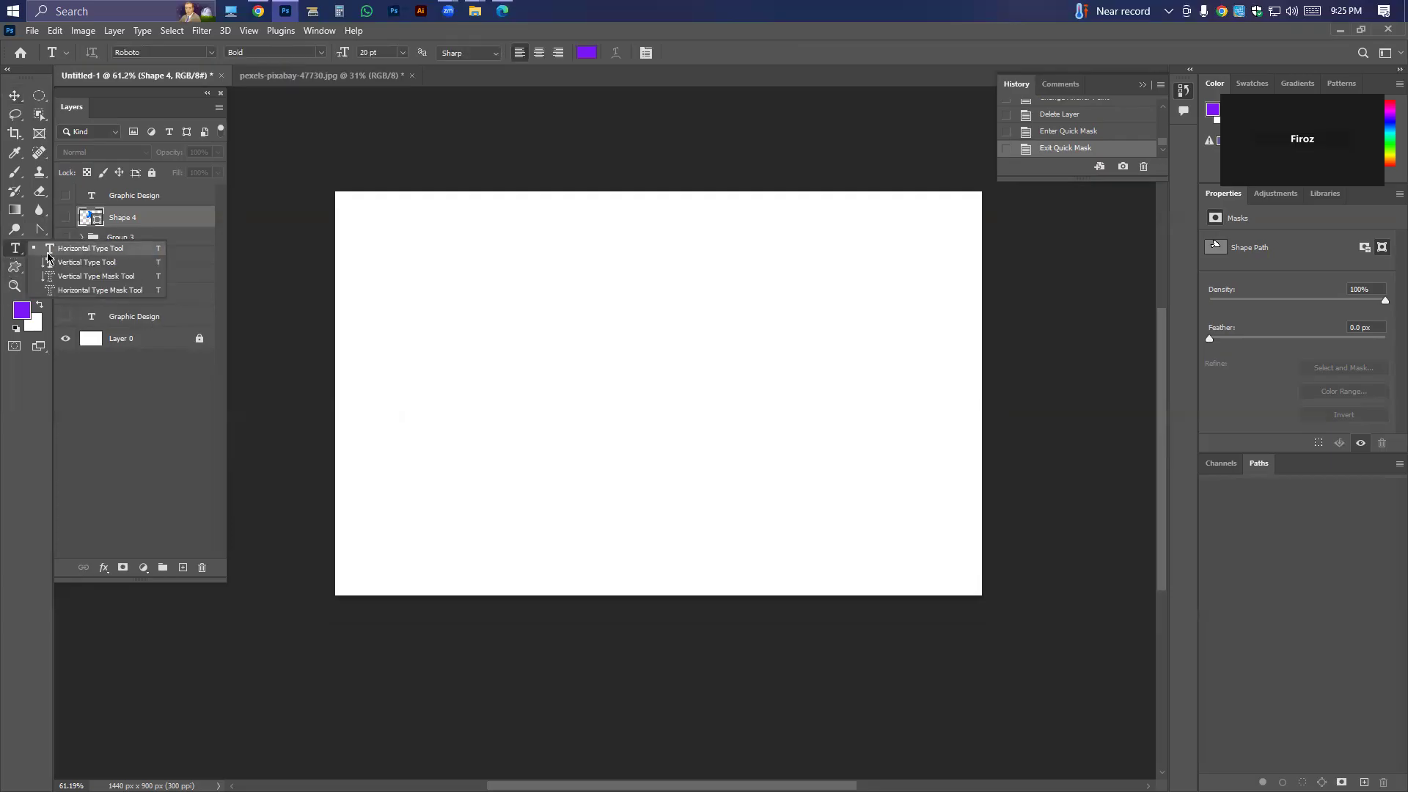
click(14, 96)
scroll(484, 309, down, 4)
scroll(484, 309, up, 4)
drag(649, 387, 584, 379)
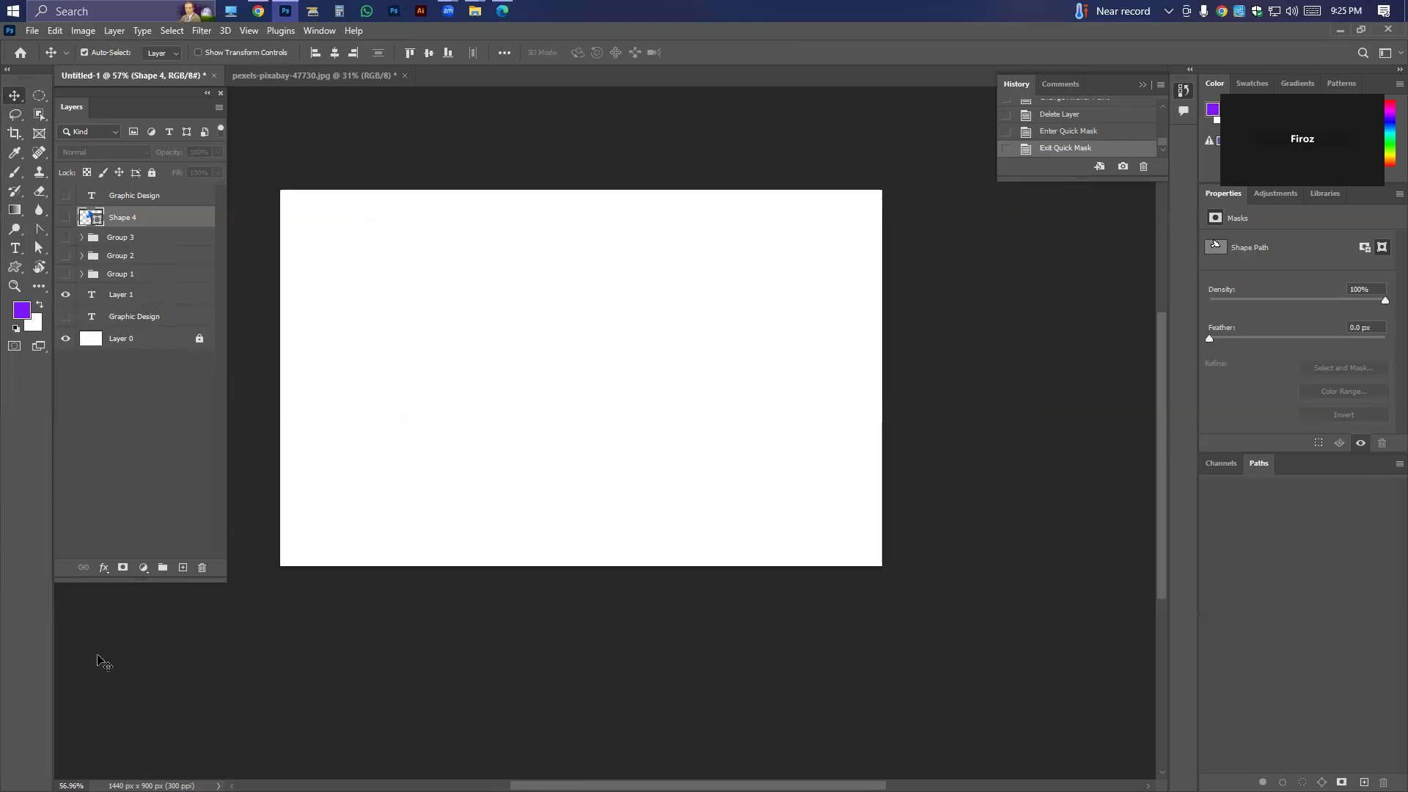
Add a near-black Solid Color fill layer above the Shape 4 layer.
click(143, 568)
click(162, 305)
drag(802, 526, 775, 545)
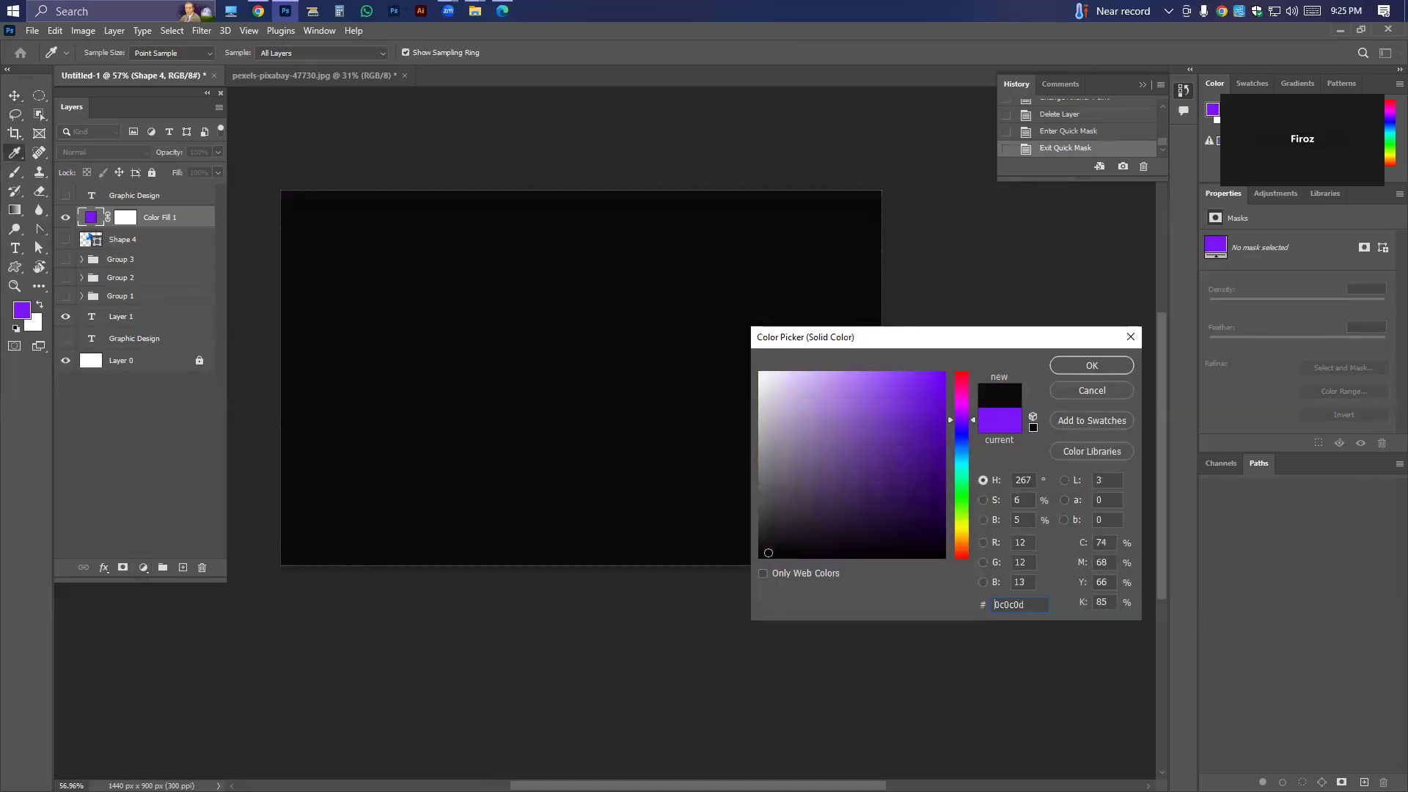
key(Return)
Show the vertical Graphic Design text layer above the black fill and delete it.
click(65, 196)
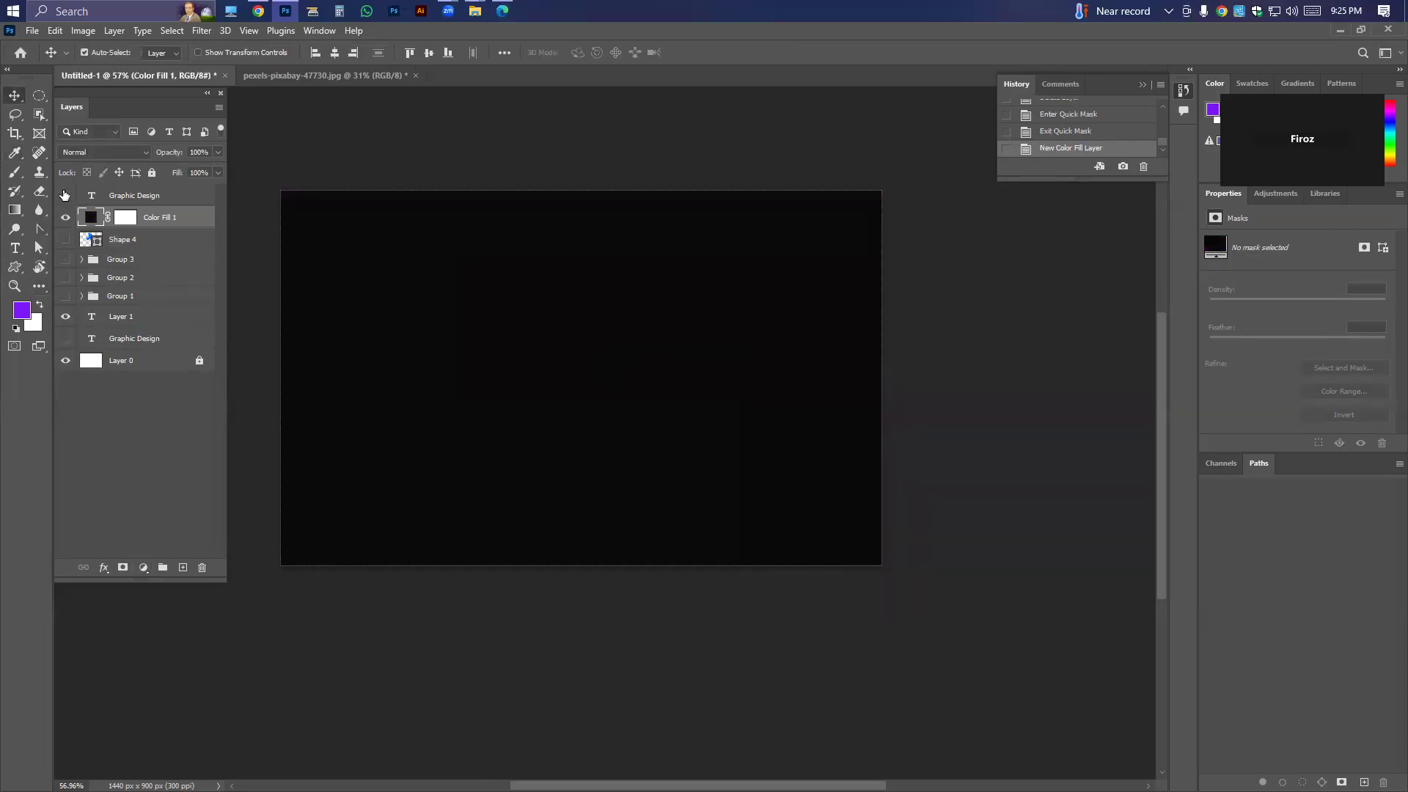
click(138, 196)
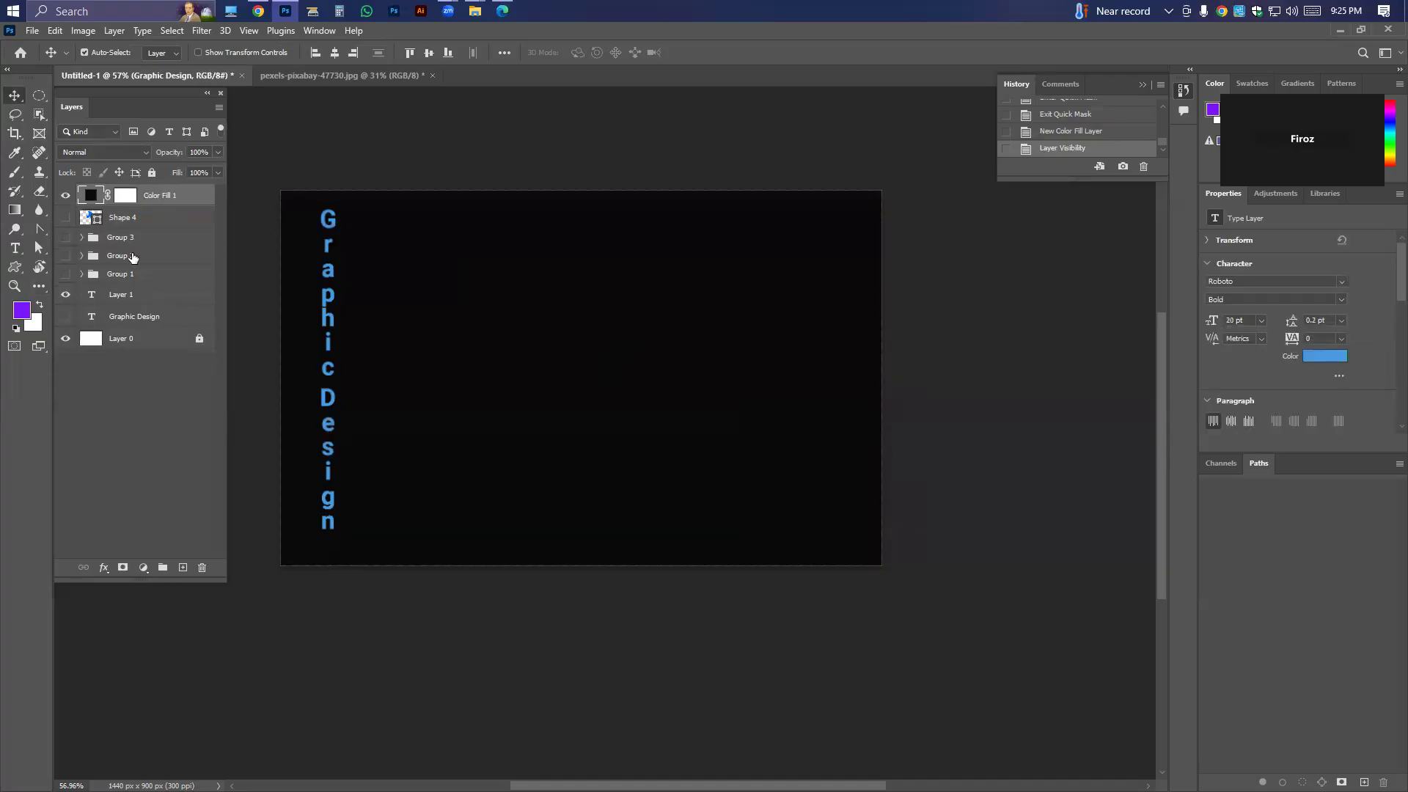
key(Delete)
Hide the black fill layer, preview Group 3 and Group 2, and delete both groups.
click(66, 237)
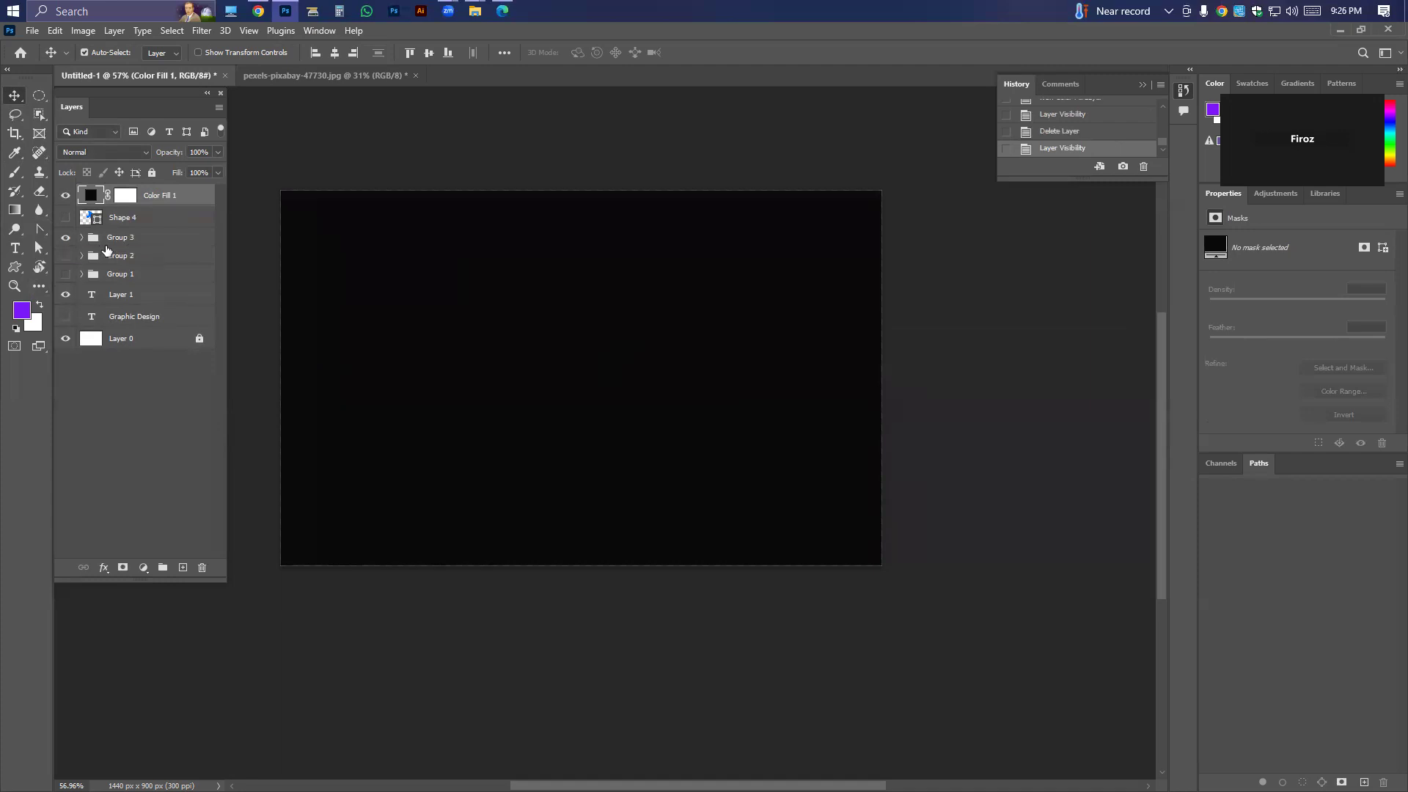
click(65, 196)
click(66, 238)
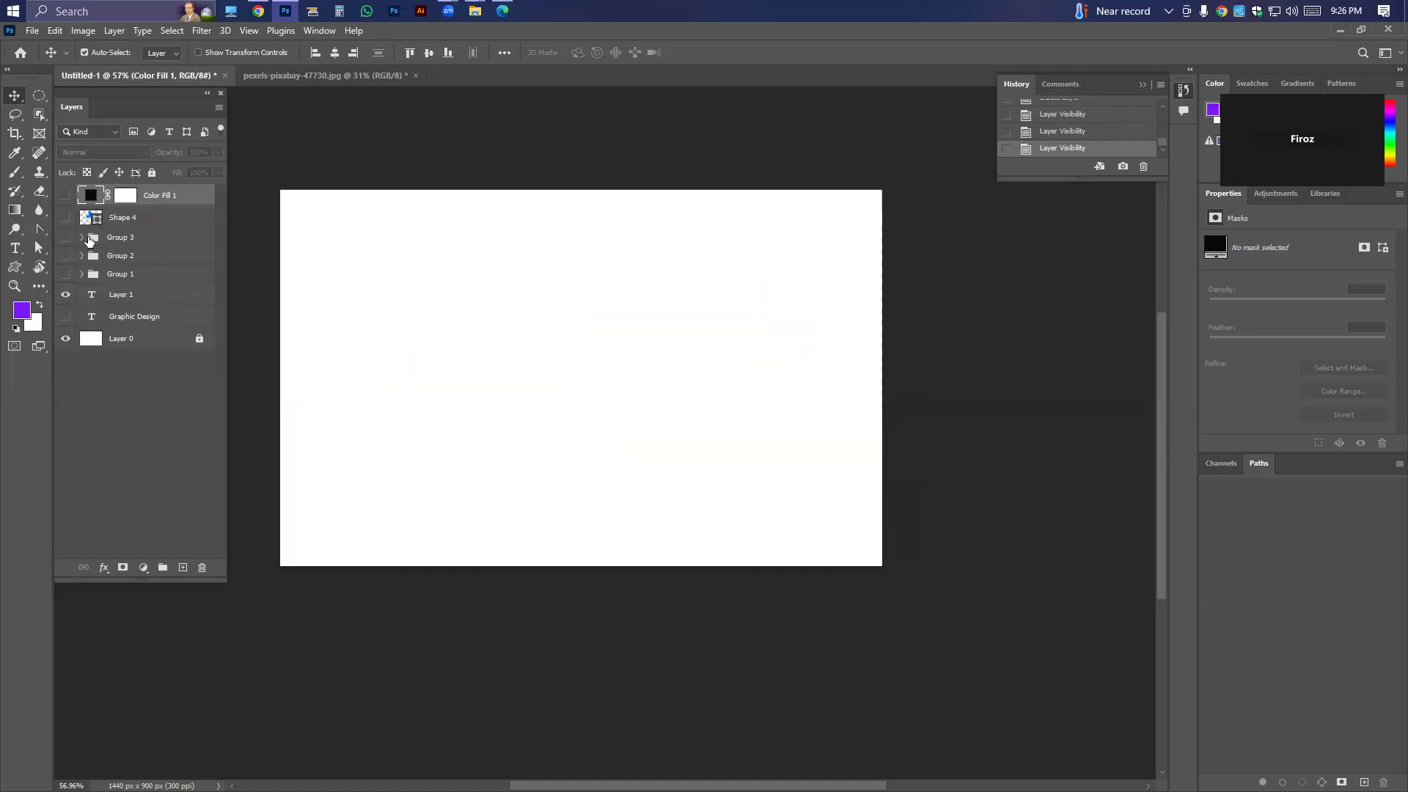
click(94, 239)
key(Delete)
click(65, 239)
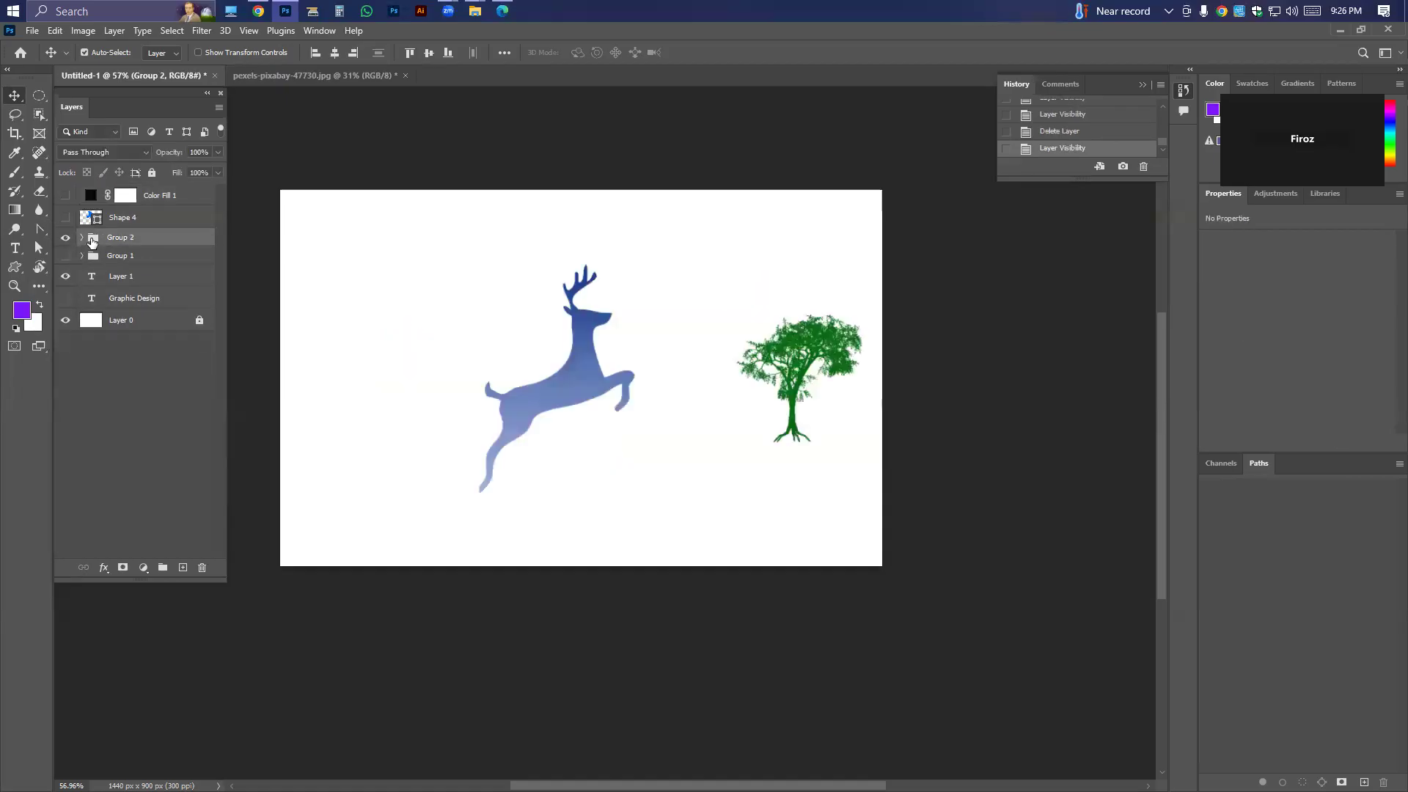
key(Delete)
Preview Group 1 and hide it again, and swap visibility from Layer 1 to the horizontal Graphic Design text.
click(65, 238)
click(66, 238)
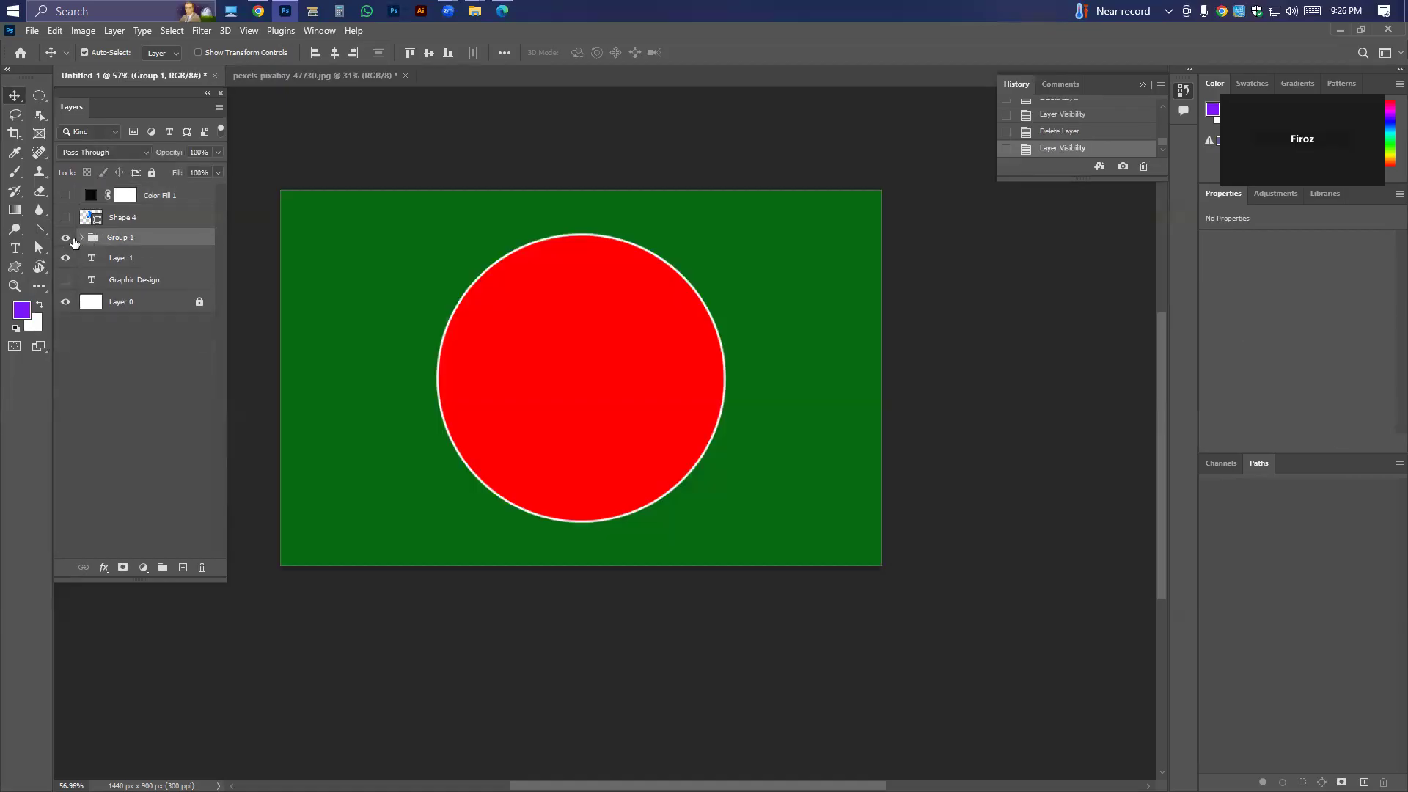
click(66, 259)
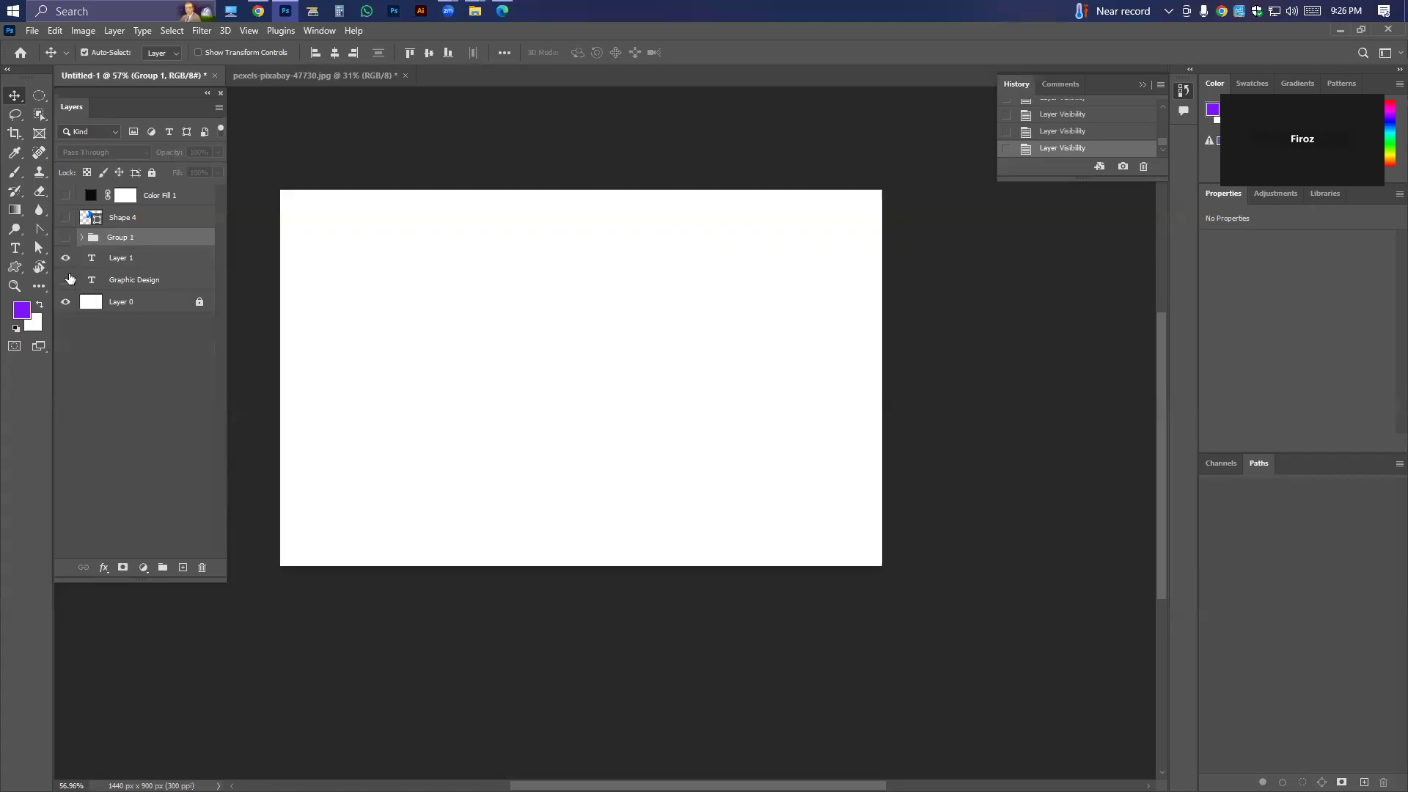
click(65, 279)
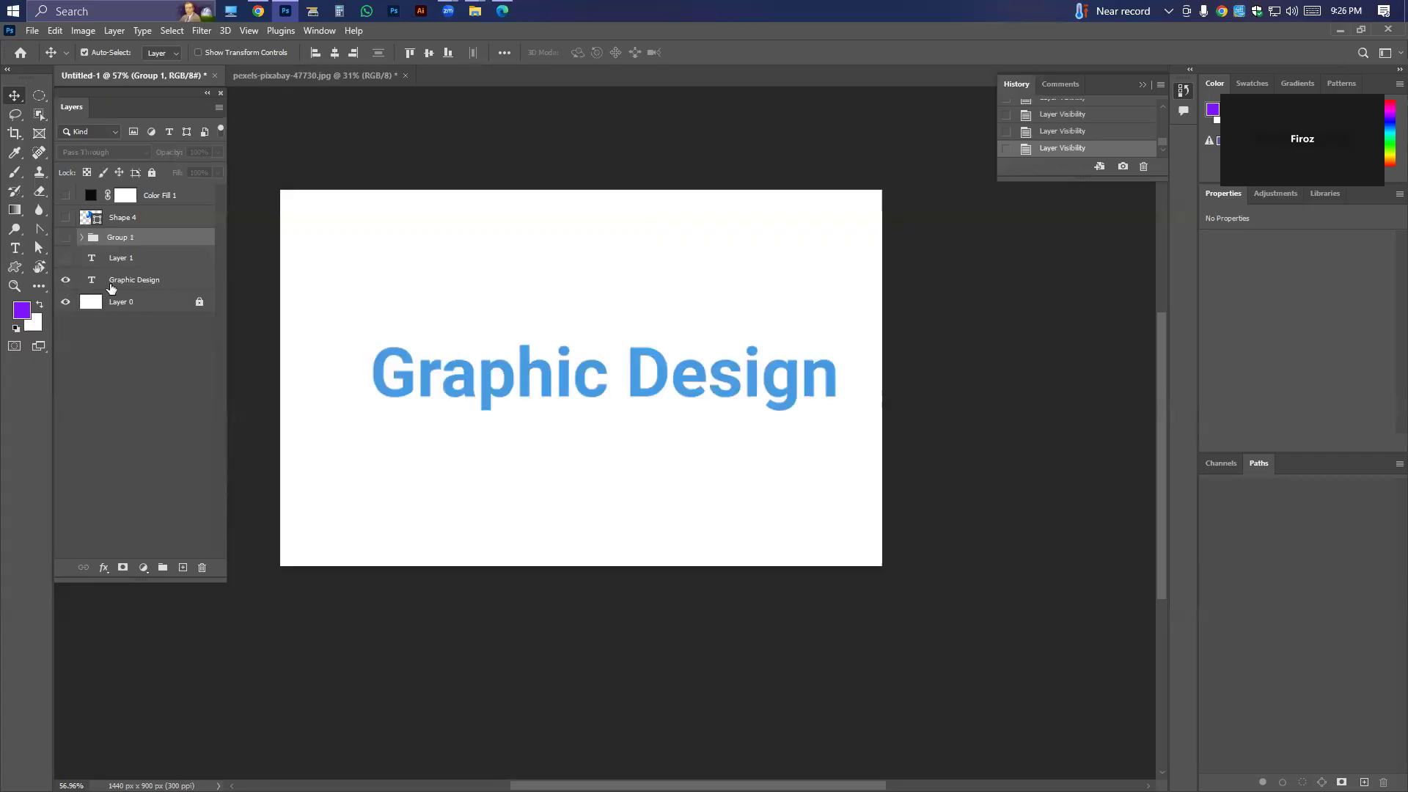
Bring the horizontal Graphic Design text layer to the front and show the black fill layer beneath it.
click(110, 285)
key(ctrl+shift+bracketright)
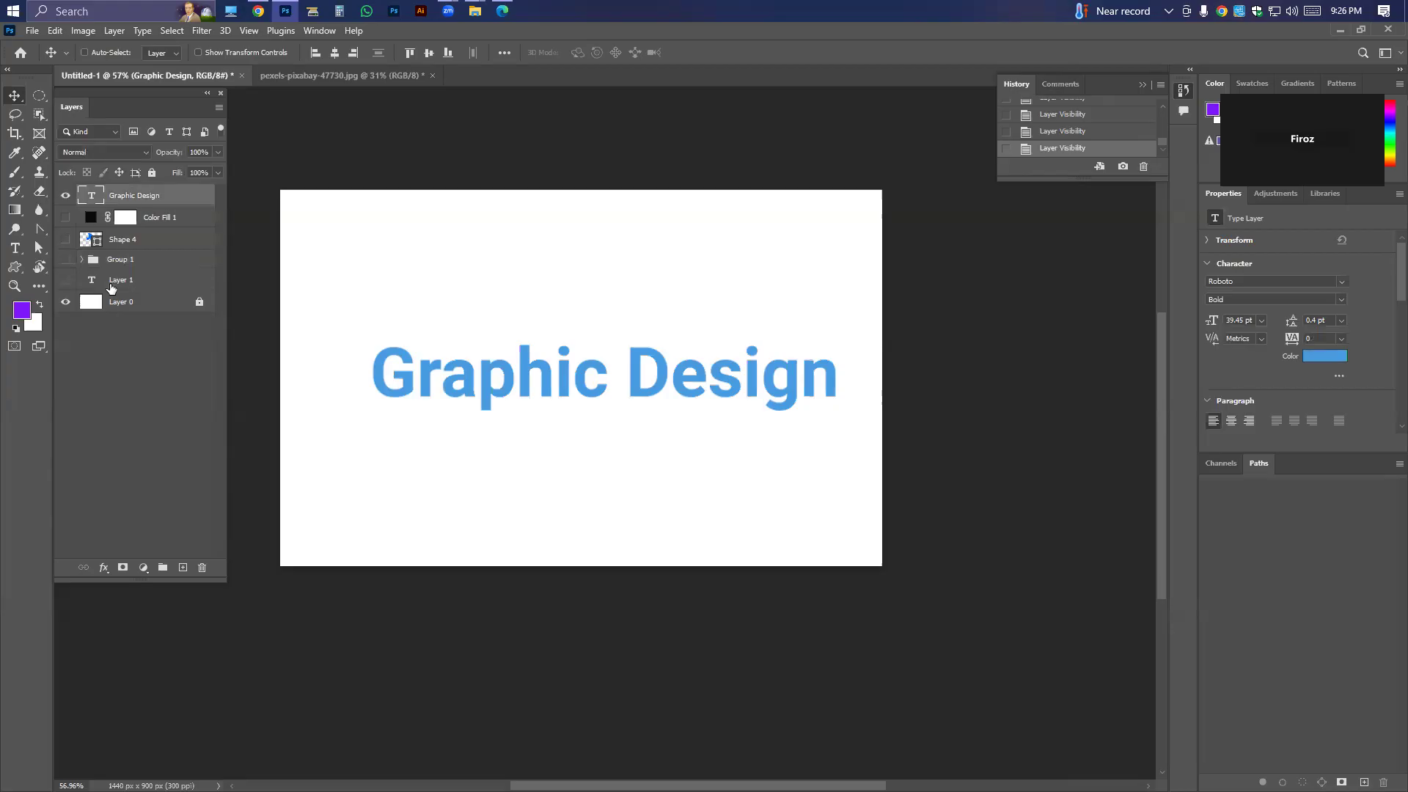
click(65, 217)
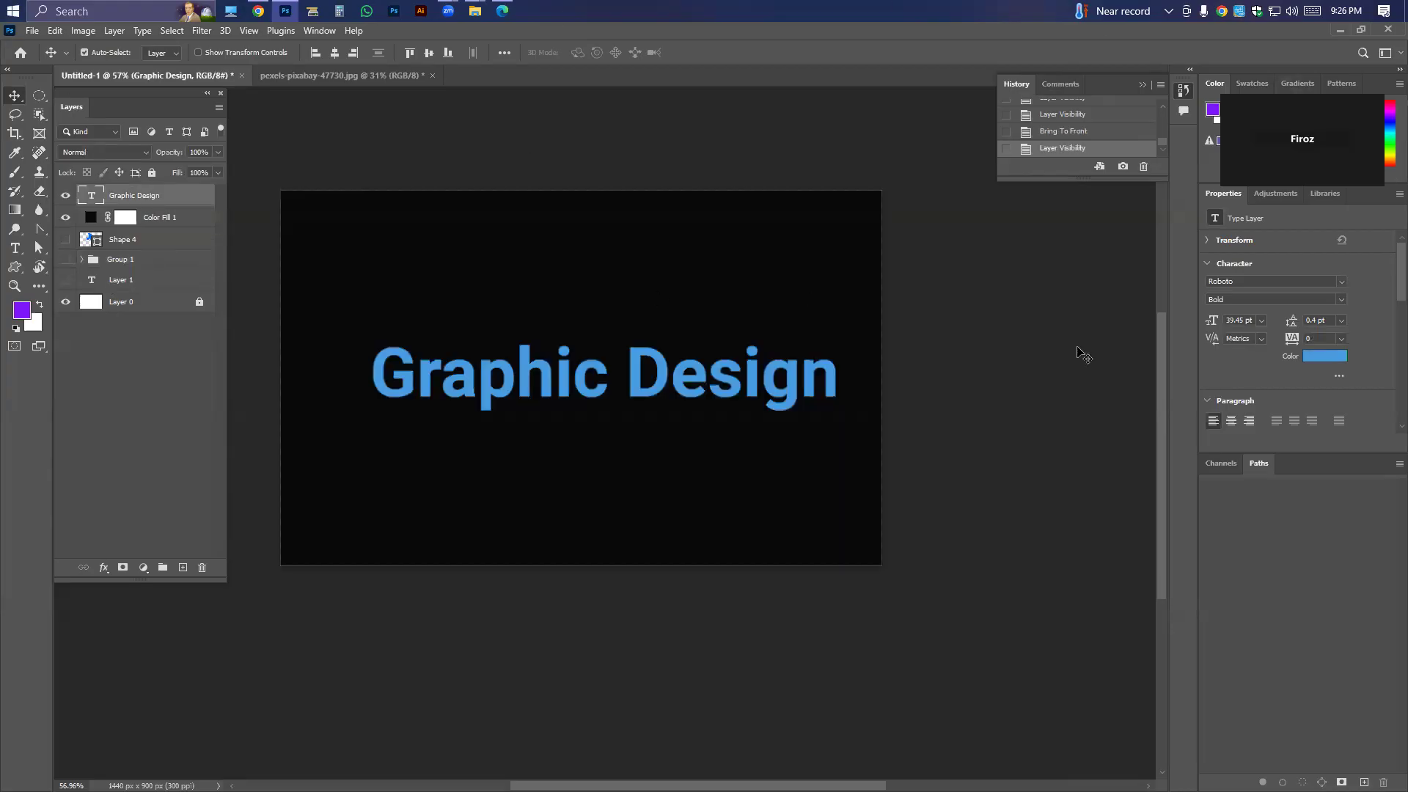
Set the Graphic Design text's color to white (ffffff).
click(1324, 356)
text(ffffff)
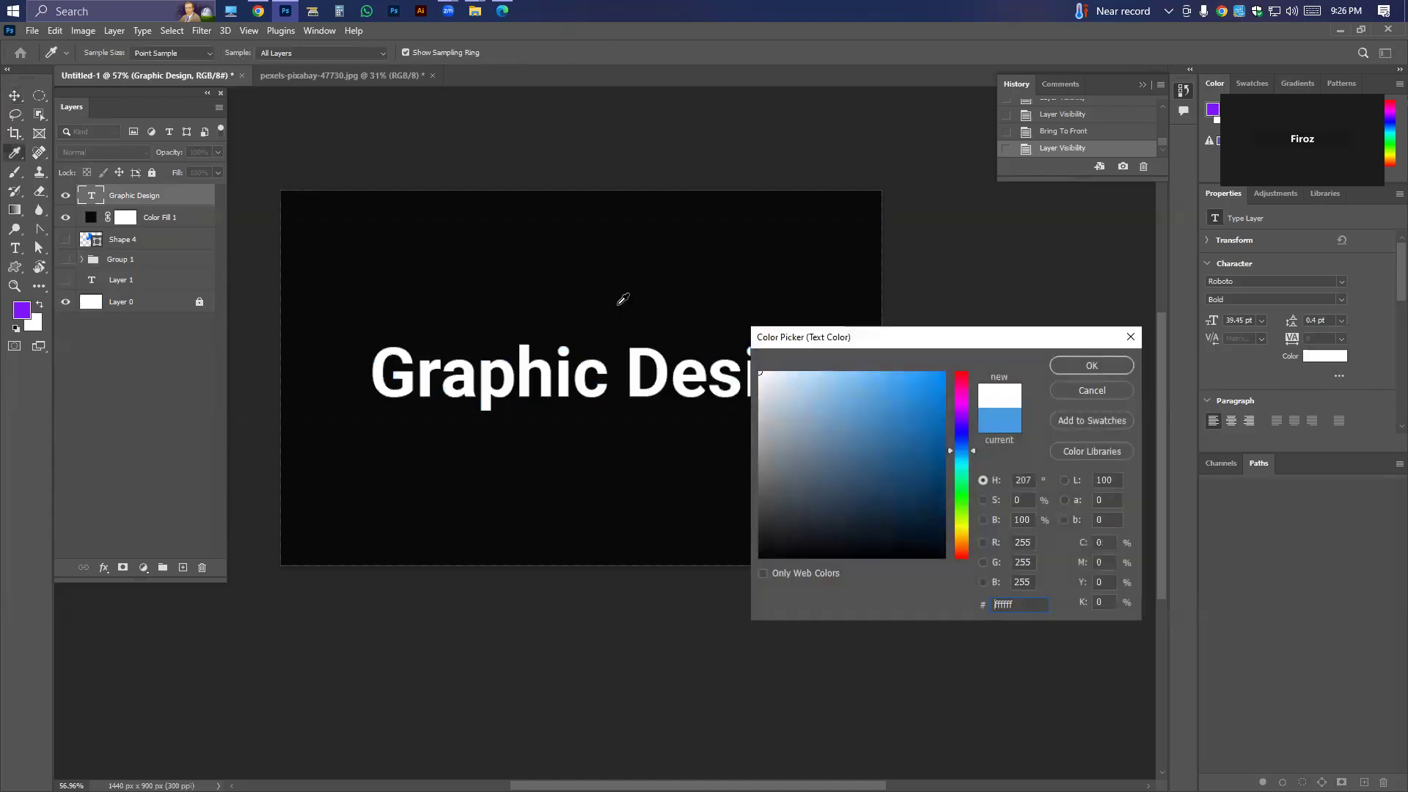
key(Return)
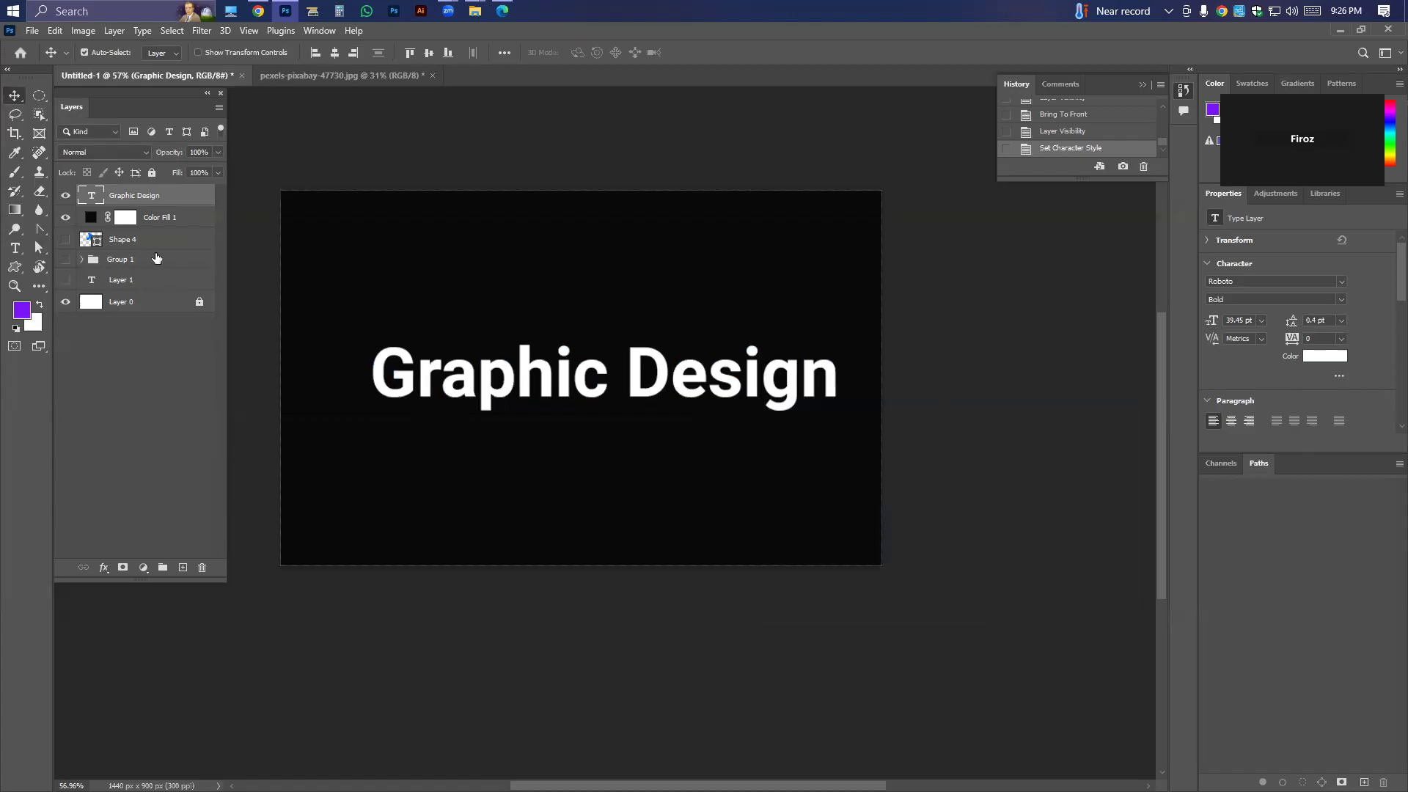
Center the Graphic Design text horizontally and vertically on the black canvas.
drag(597, 388, 584, 382)
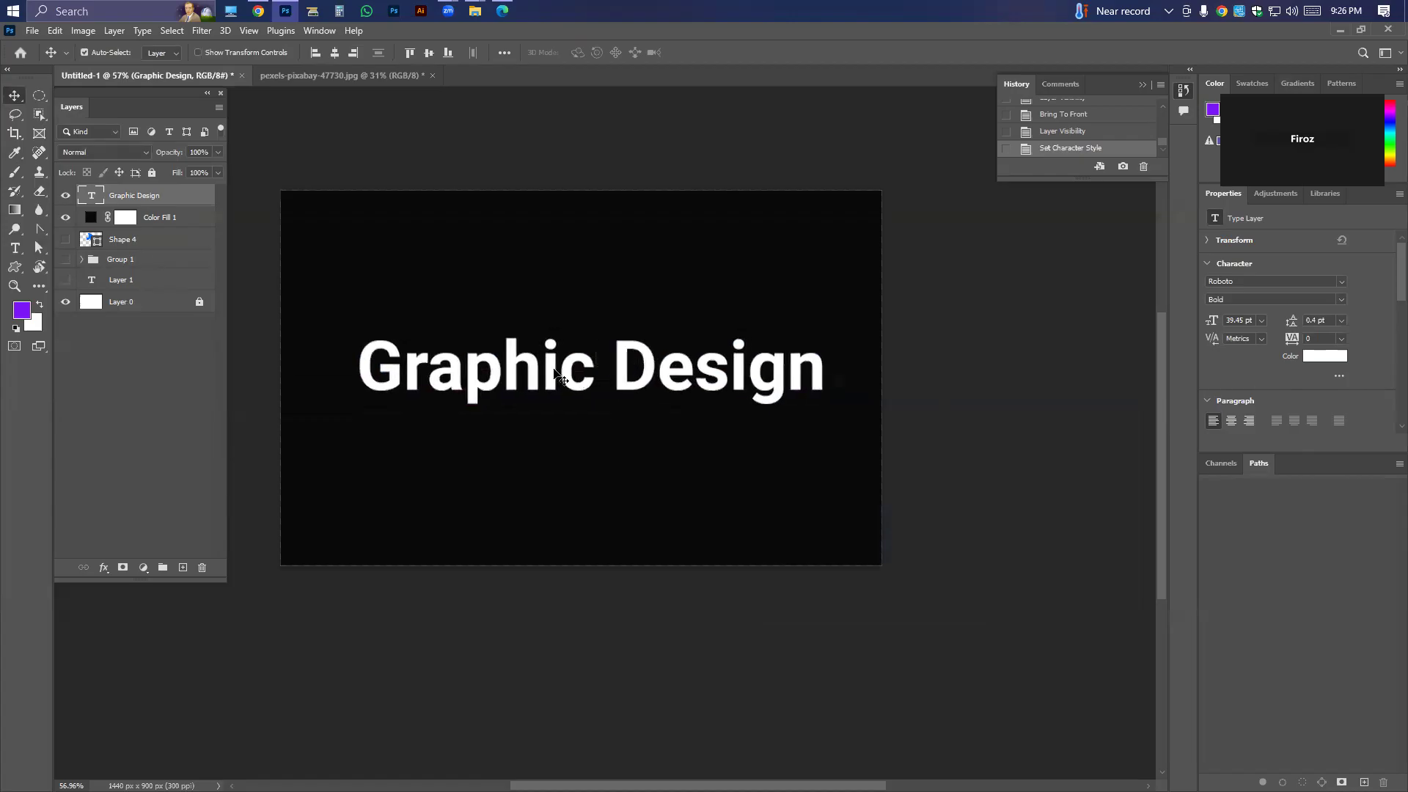
click(334, 52)
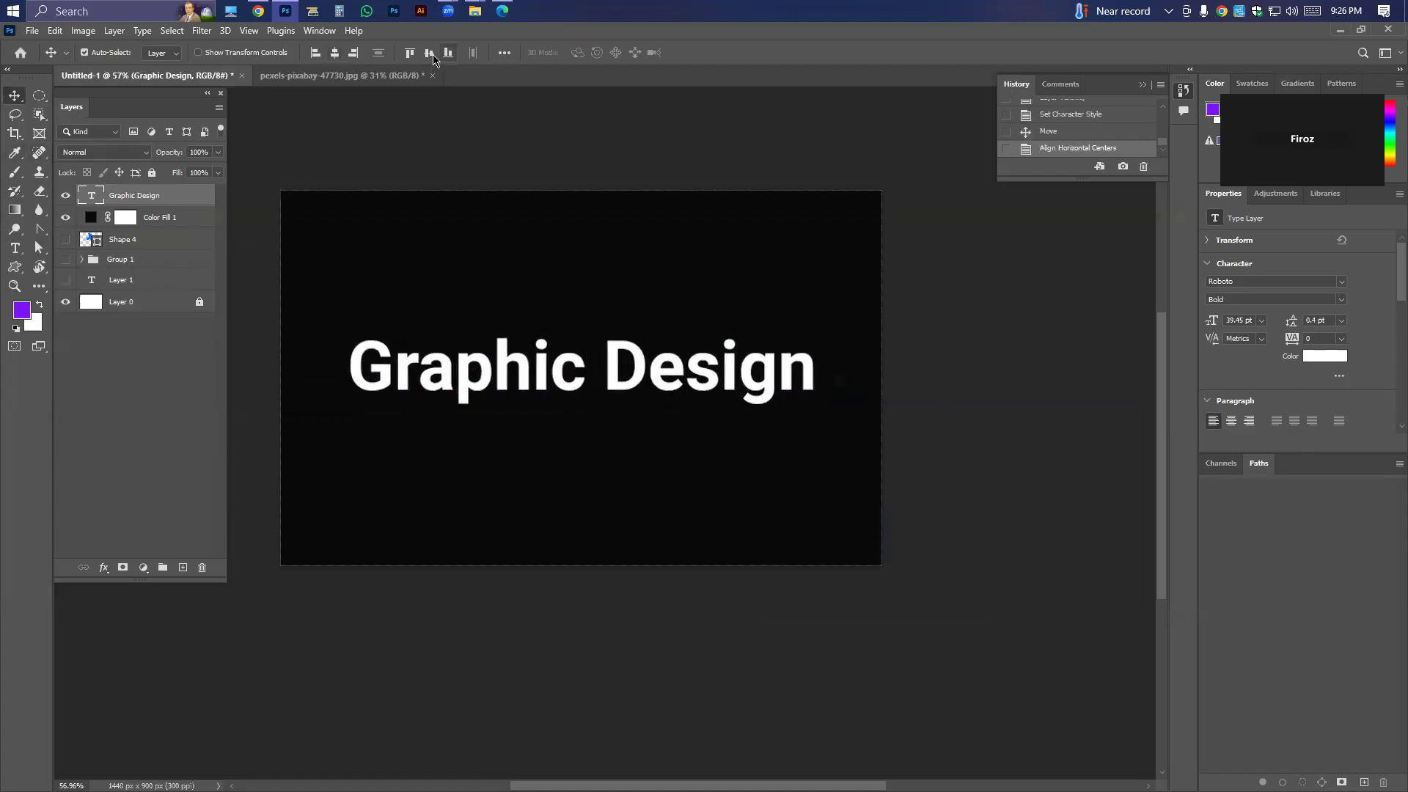
click(428, 53)
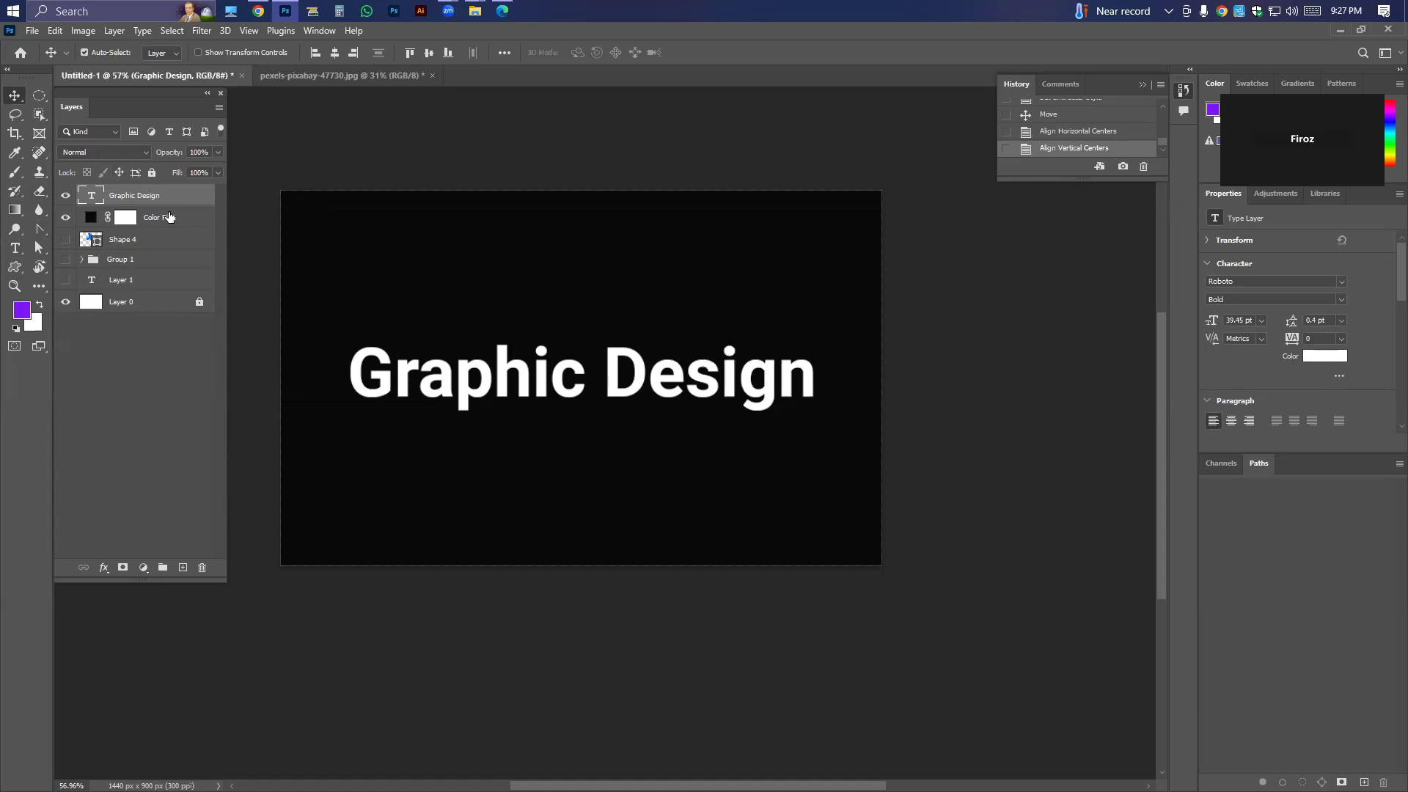
Open the Graphic Design layer's blending options and enable a Gradient Overlay.
right_click(152, 200)
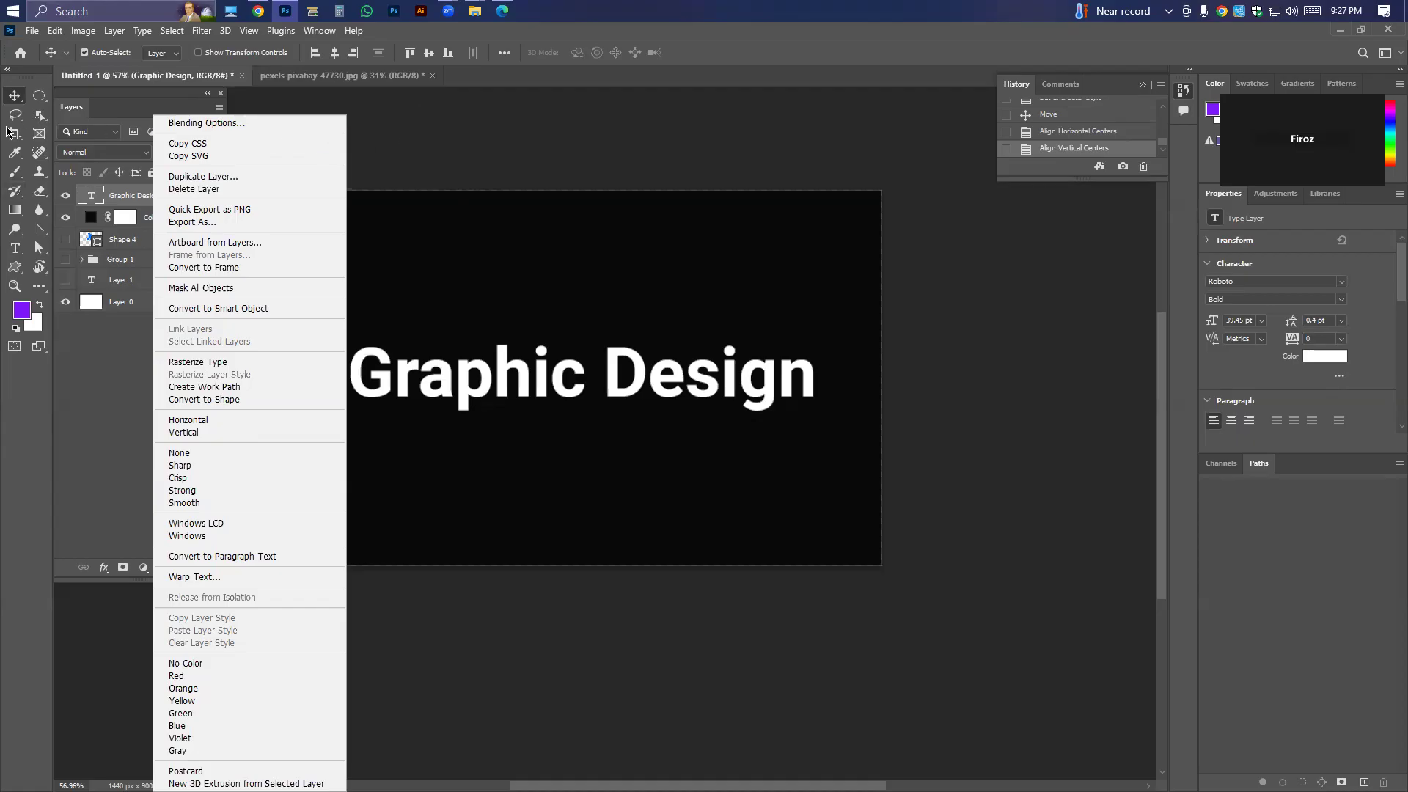
click(12, 95)
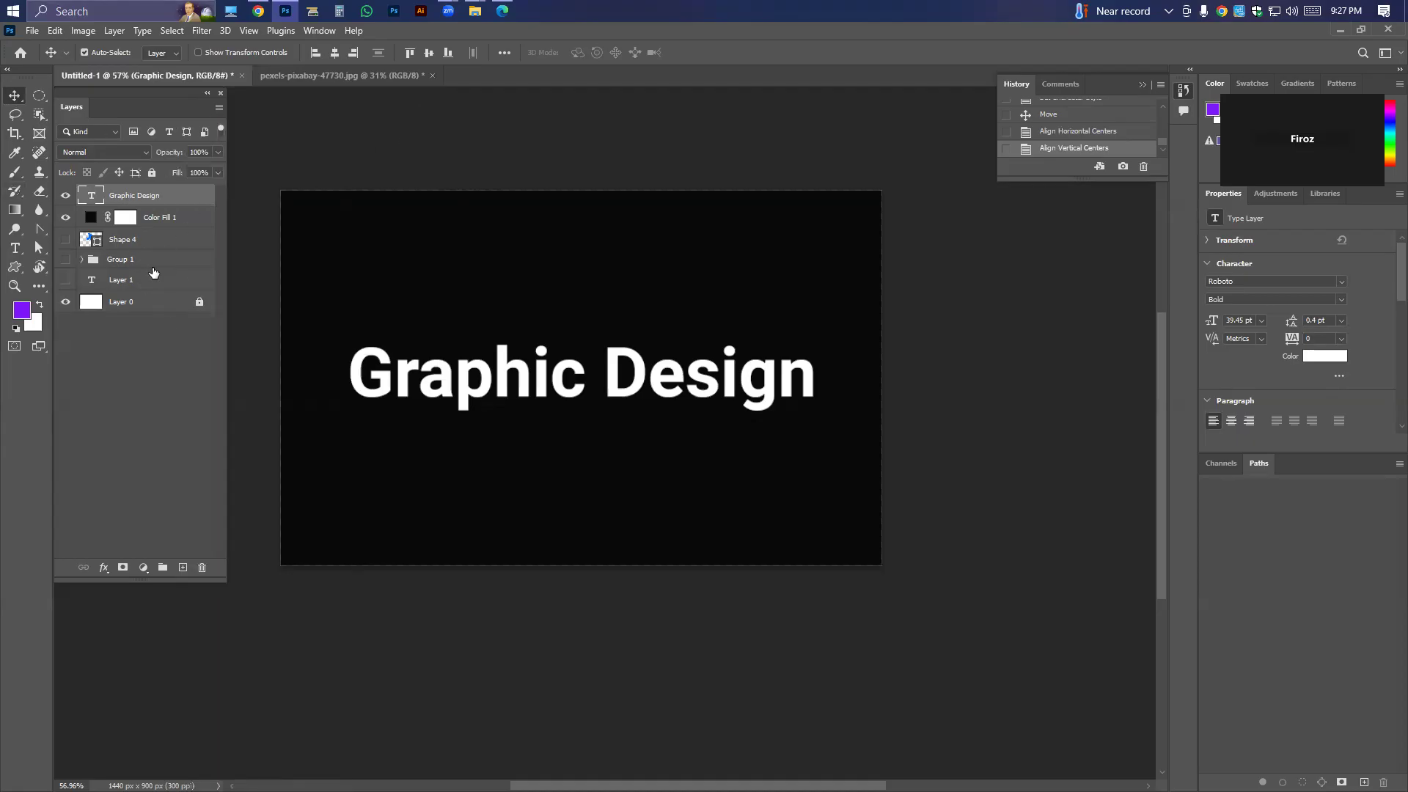
right_click(138, 200)
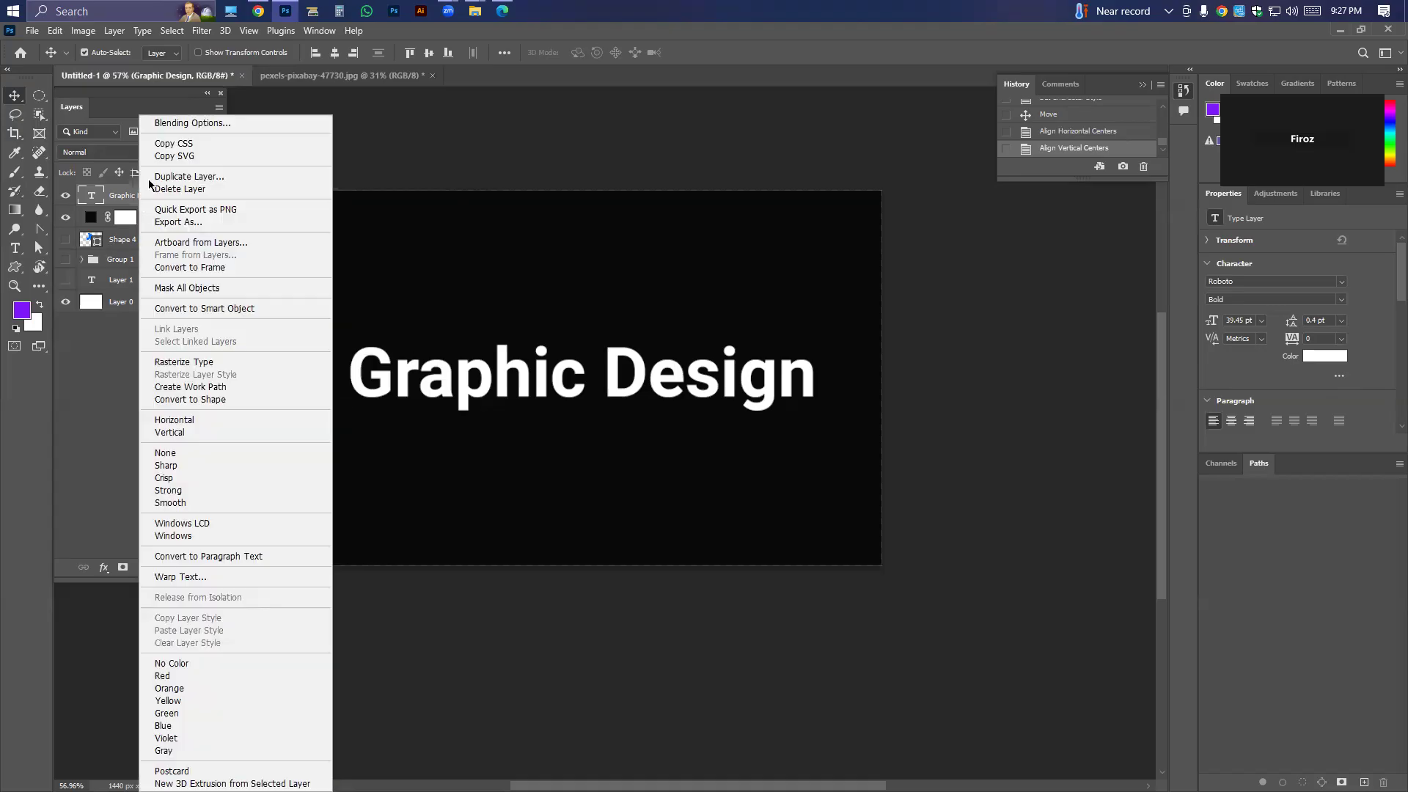
click(981, 172)
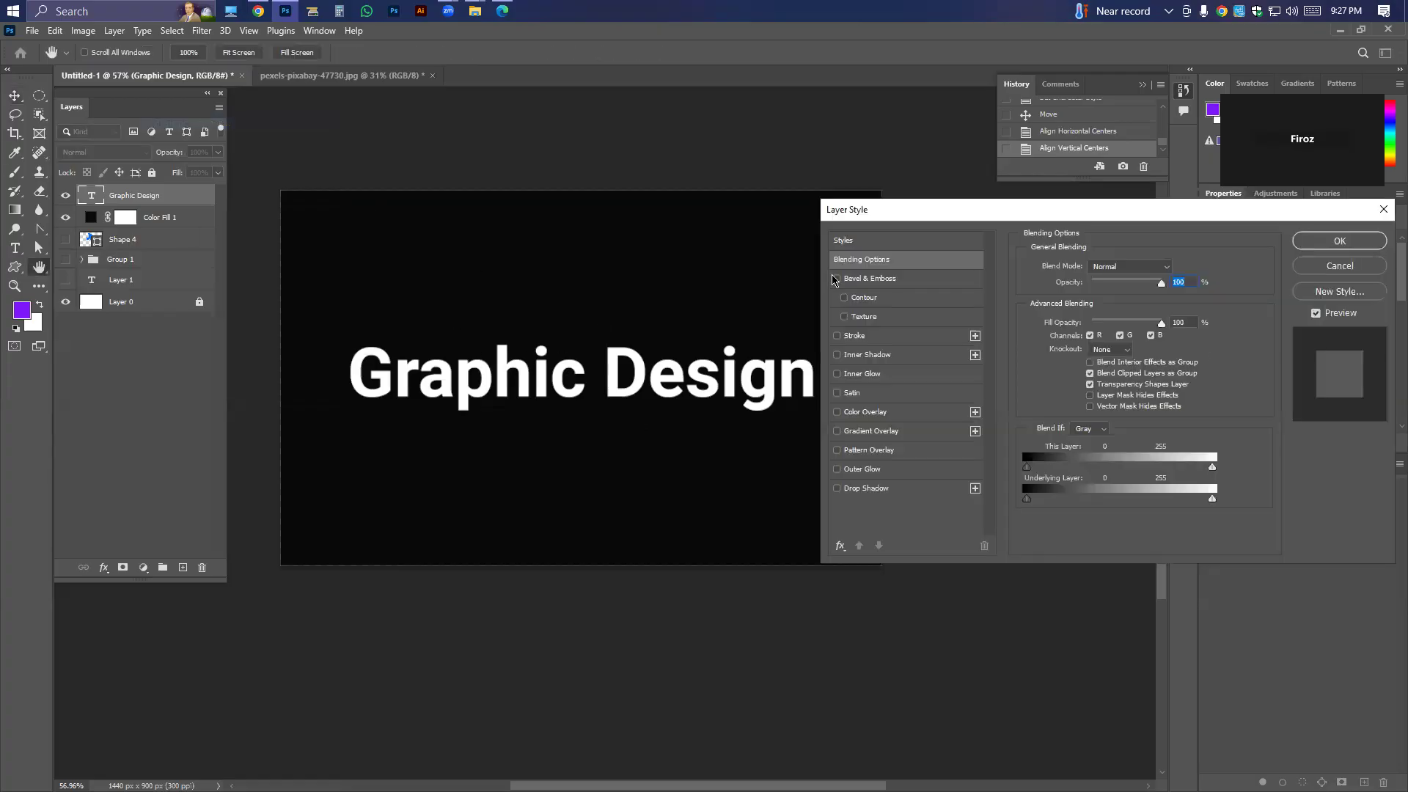
click(869, 432)
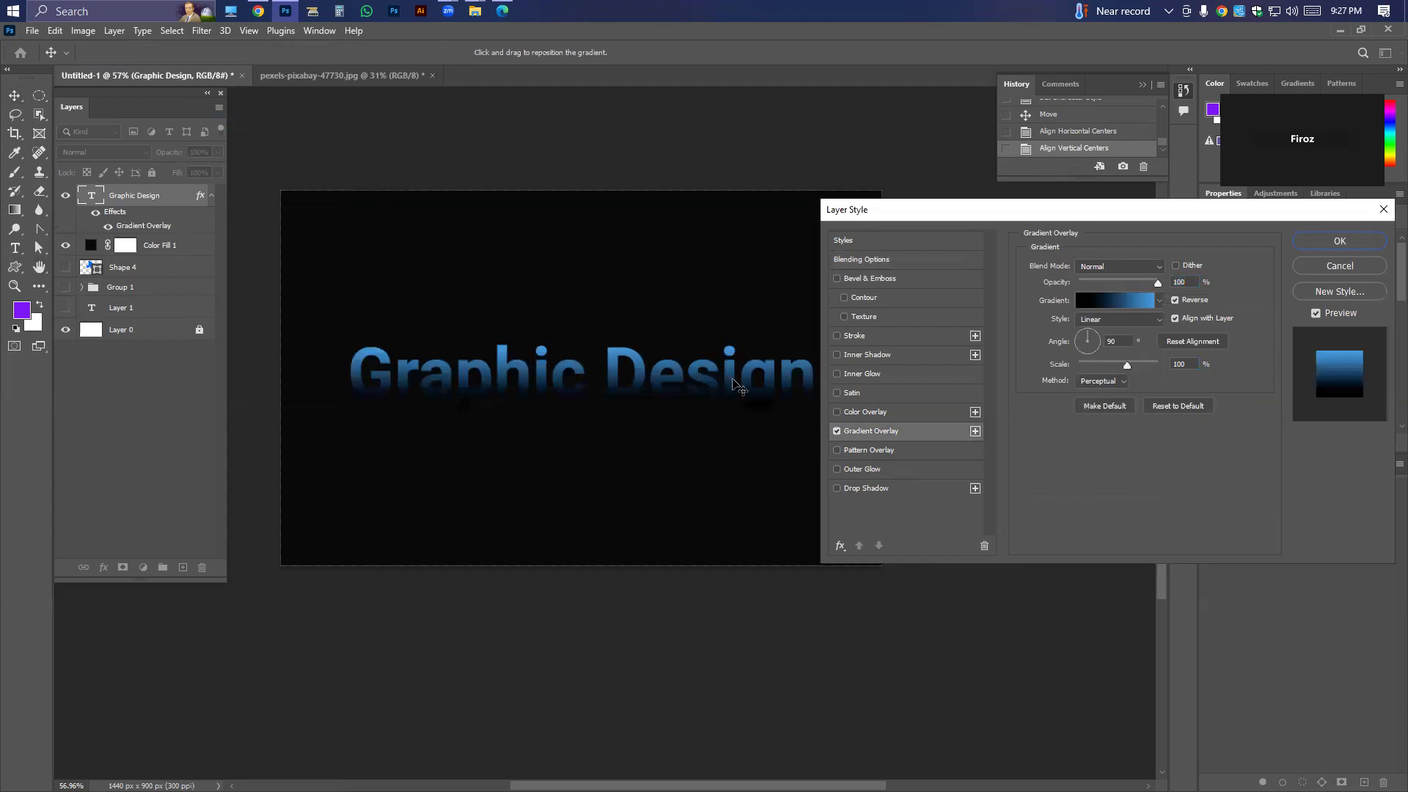
Edit the overlay's gradient and change its black end stop to a bright orange.
click(1129, 309)
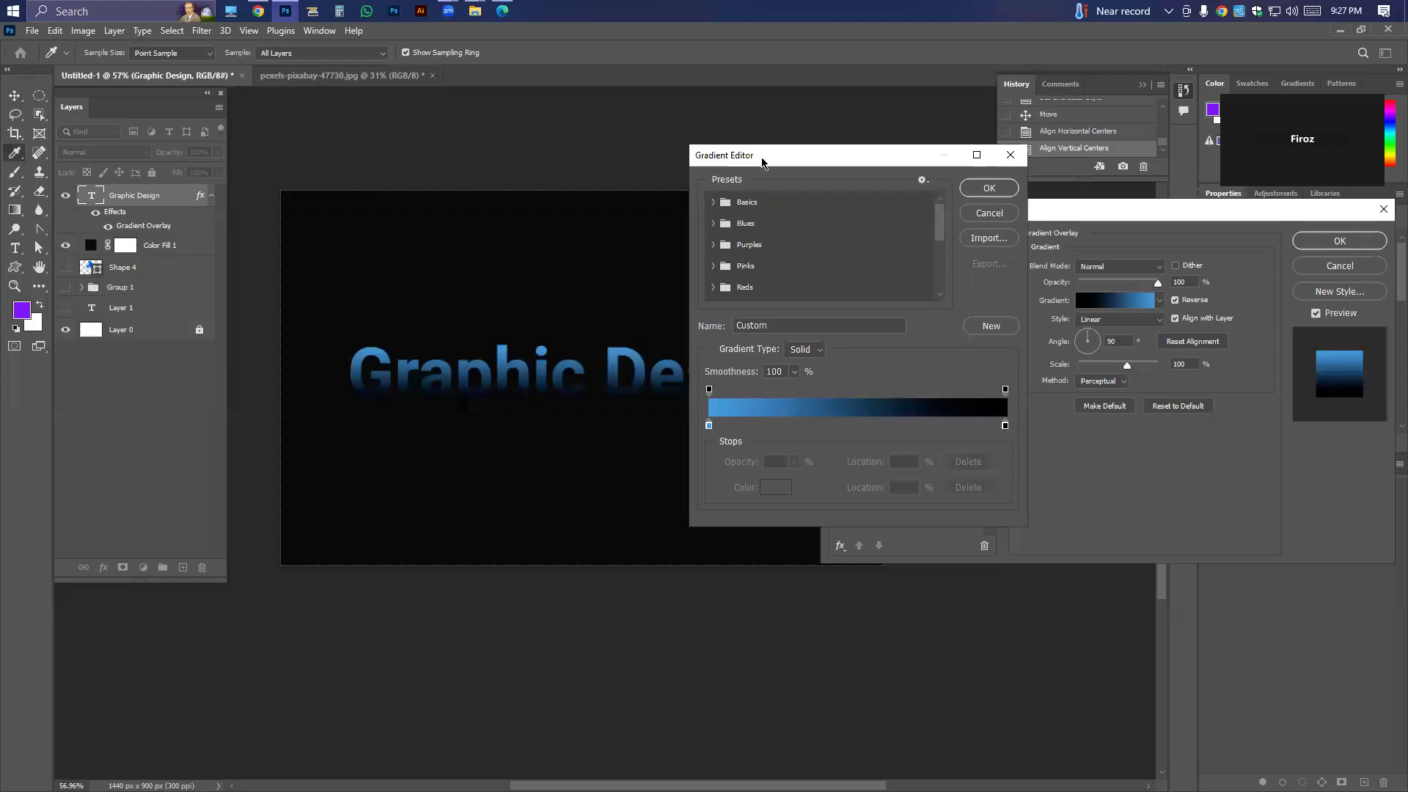
drag(763, 161, 952, 187)
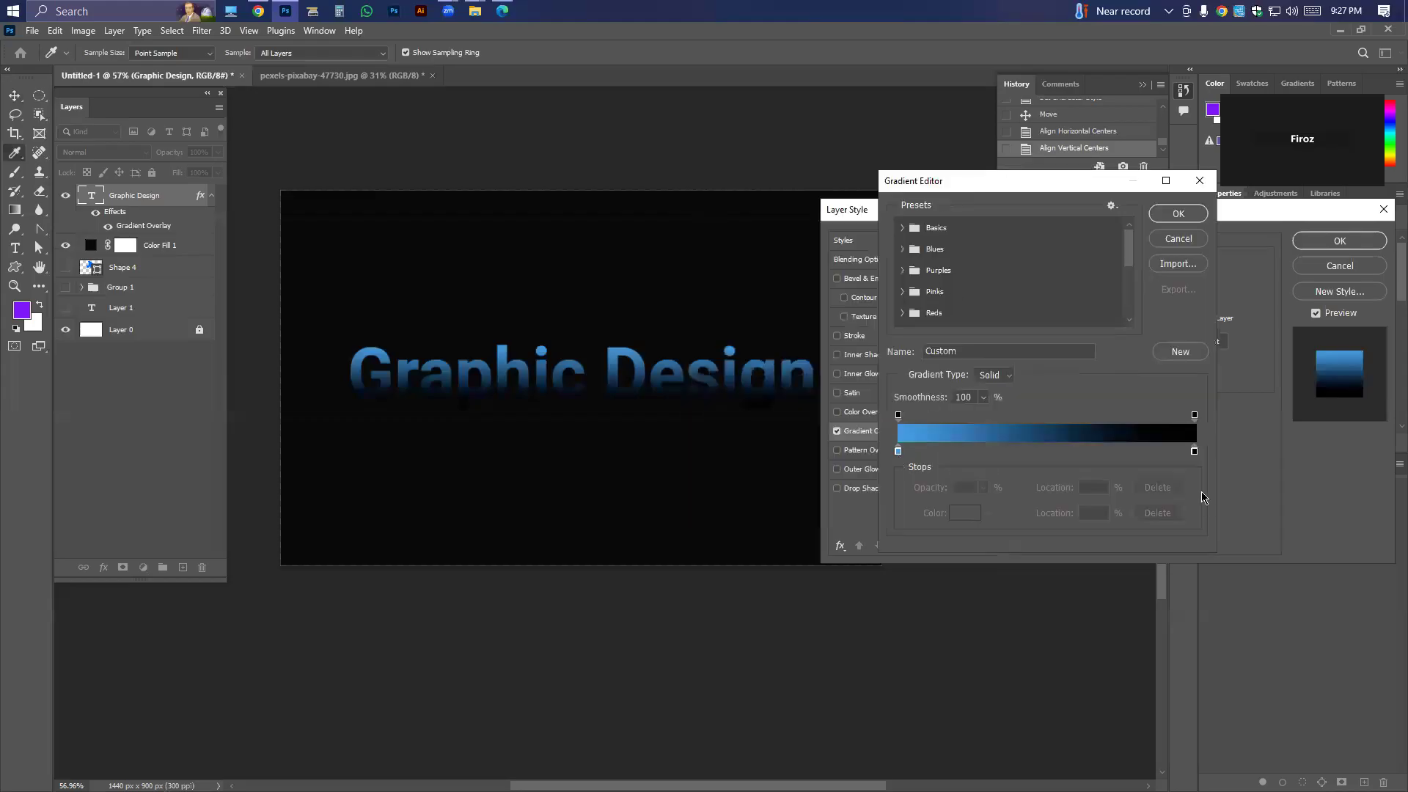
click(1194, 450)
click(971, 513)
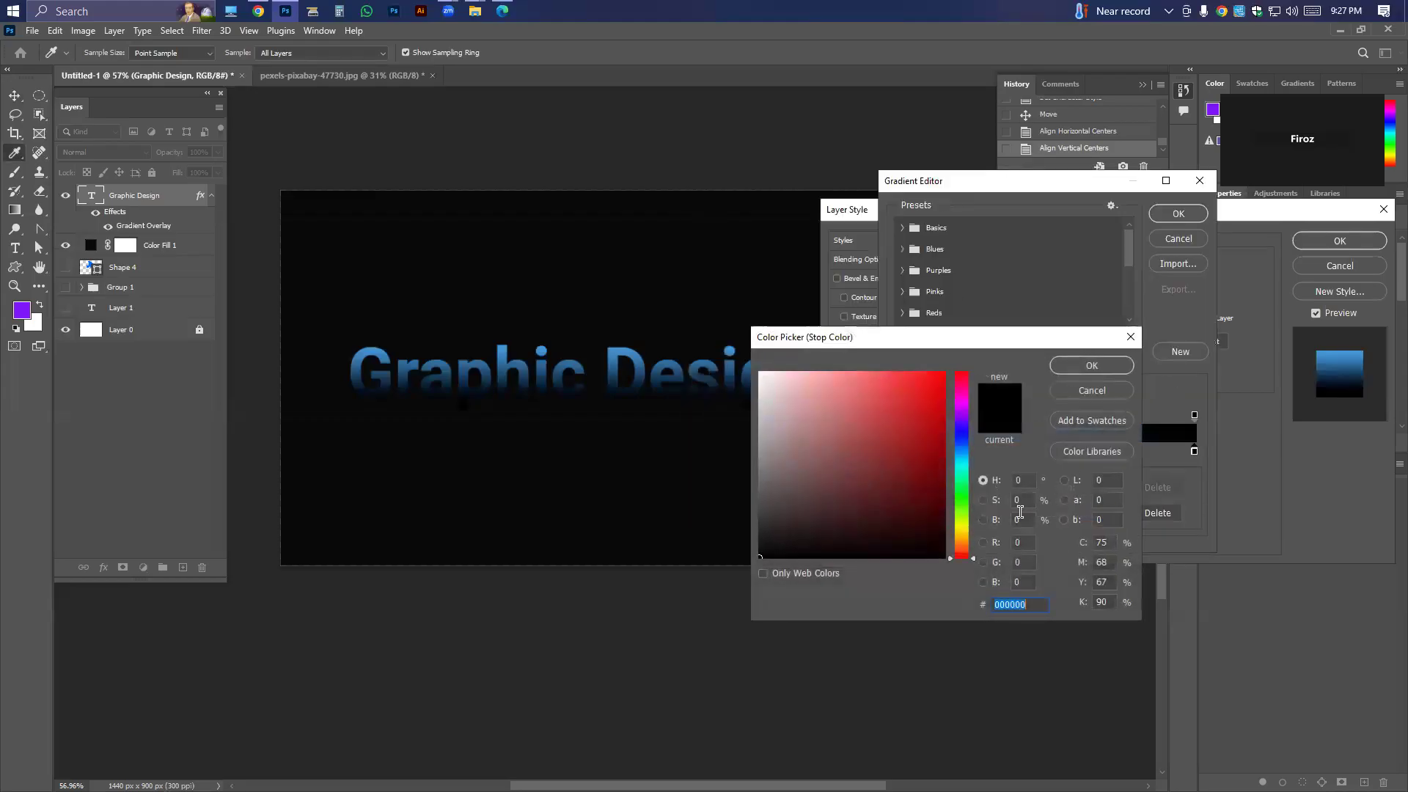
mouse_move(955, 535)
mouse_down()
mouse_move(957, 519)
mouse_move(957, 537)
mouse_up()
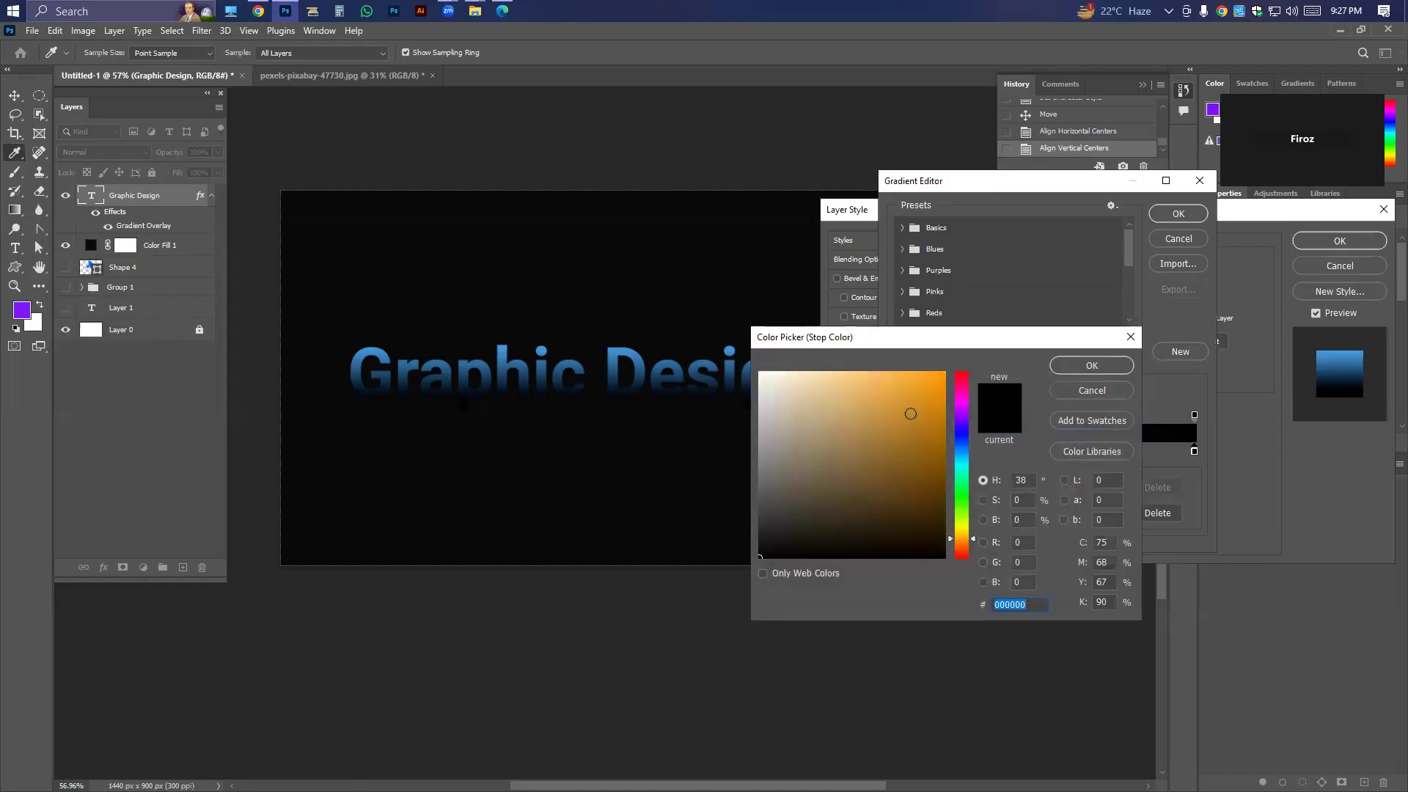
drag(908, 408, 946, 370)
click(1091, 365)
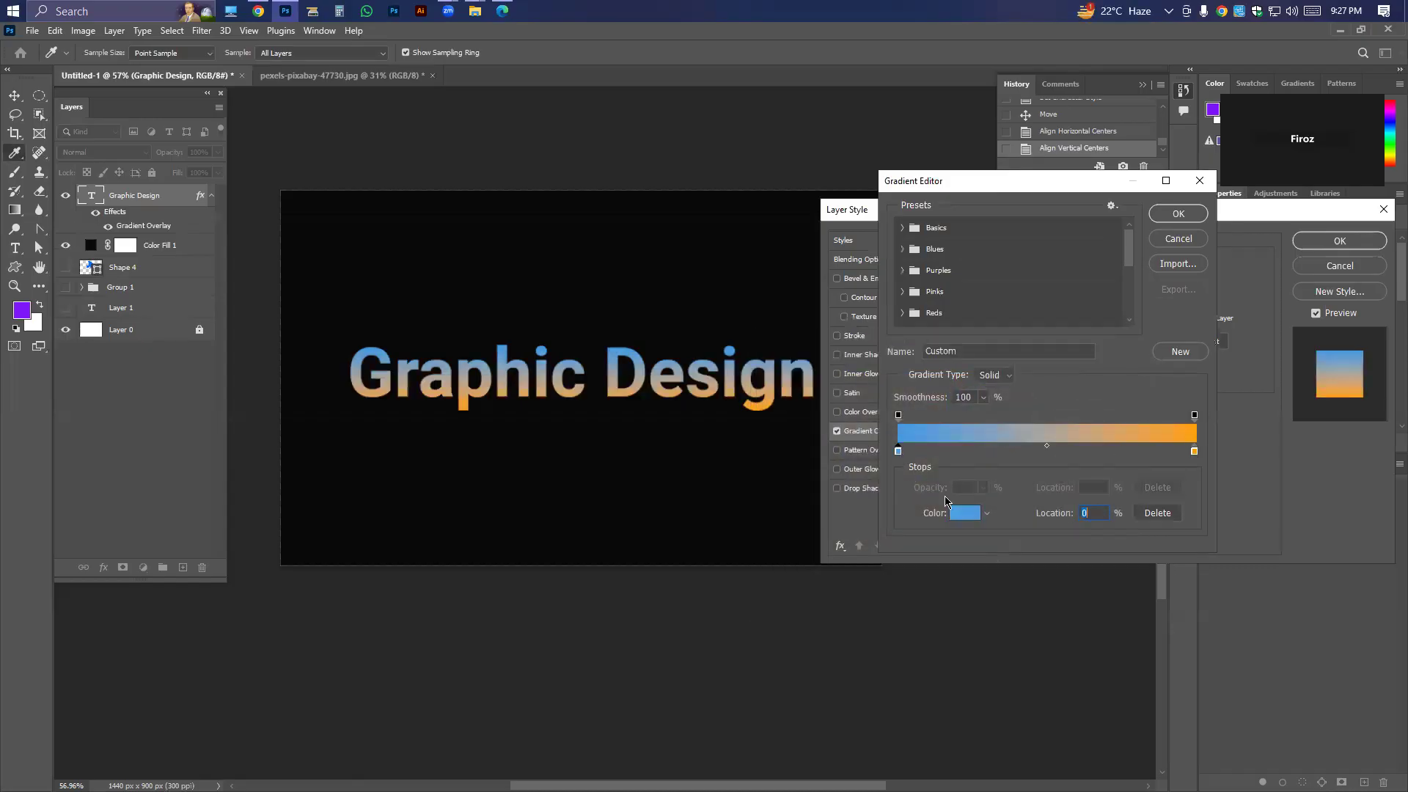
Change the gradient's blue start stop to yellow (fff600) and accept the edited gradient.
click(965, 514)
click(964, 536)
drag(964, 537, 945, 371)
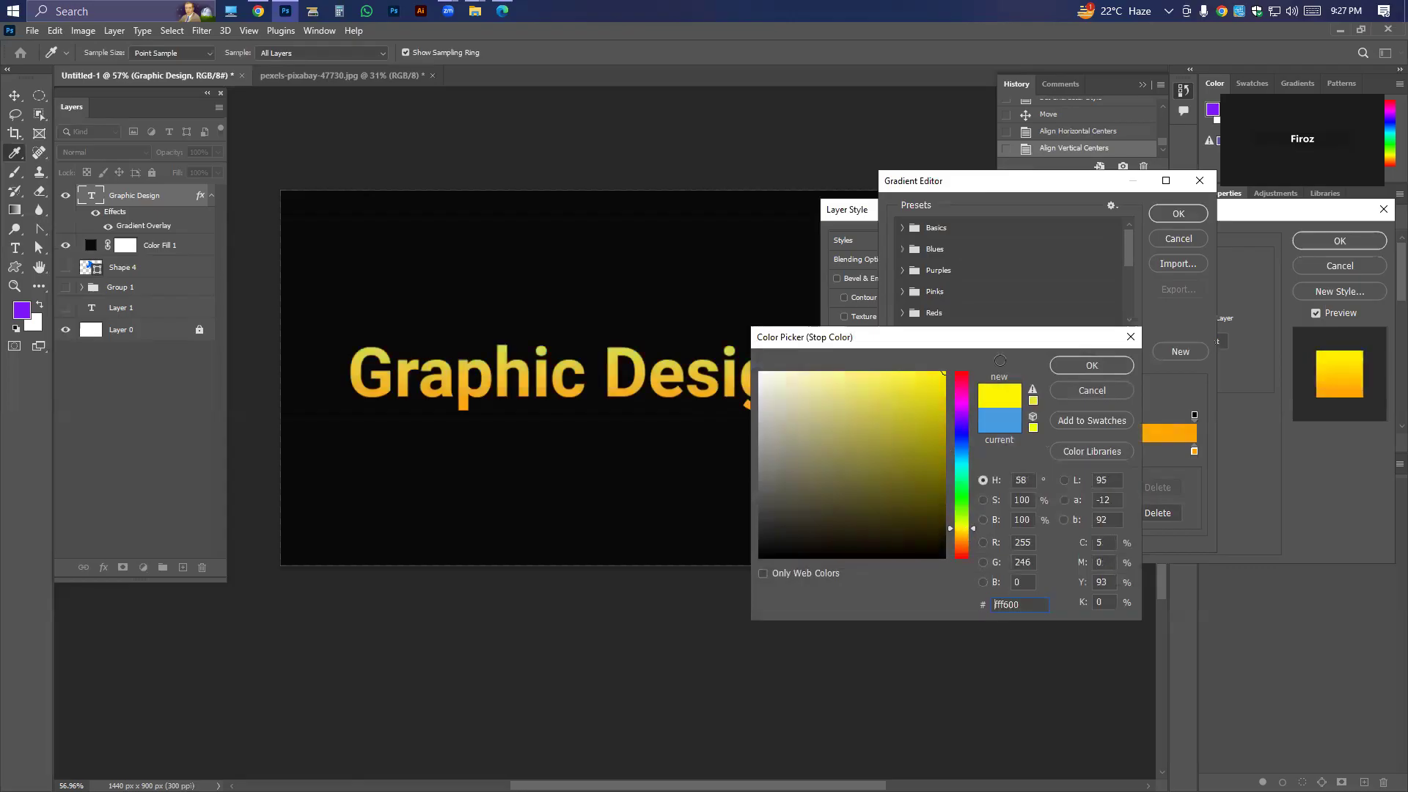
click(1091, 366)
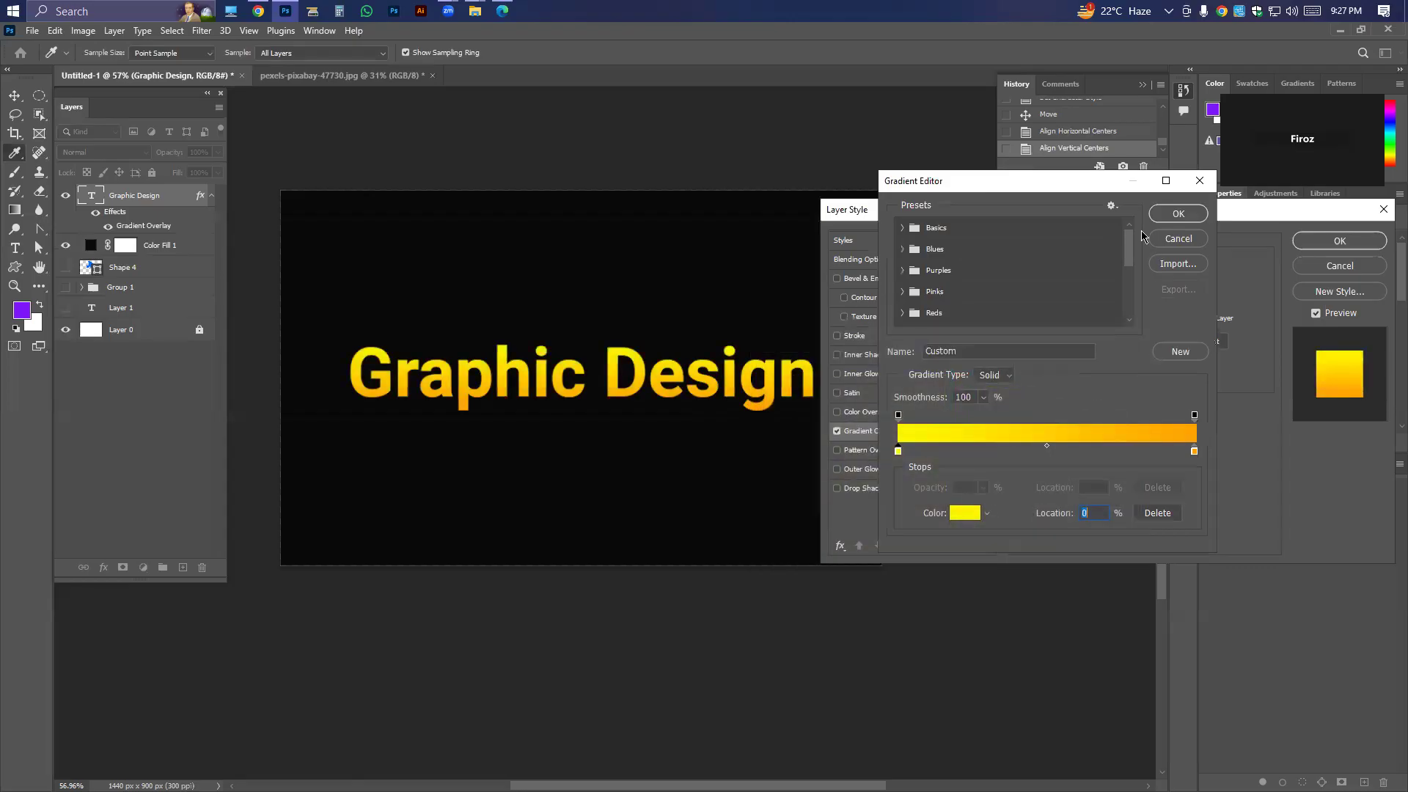
click(1177, 213)
Try the Radial style and the unreversed direction on the gradient overlay, returning to Linear with Reverse on.
mouse_move(1156, 285)
mouse_down()
mouse_move(1089, 285)
mouse_move(1158, 283)
mouse_up()
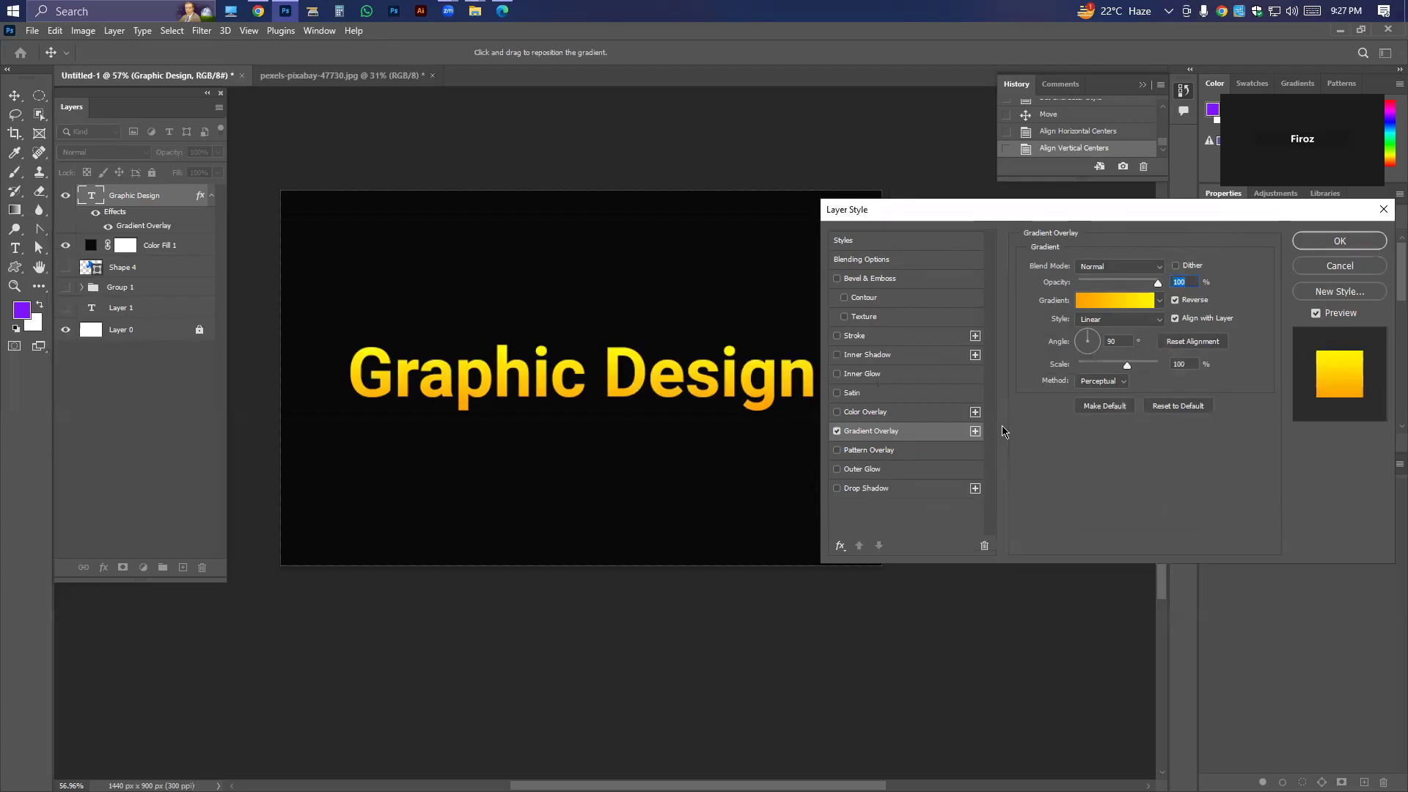
click(1102, 320)
click(1100, 348)
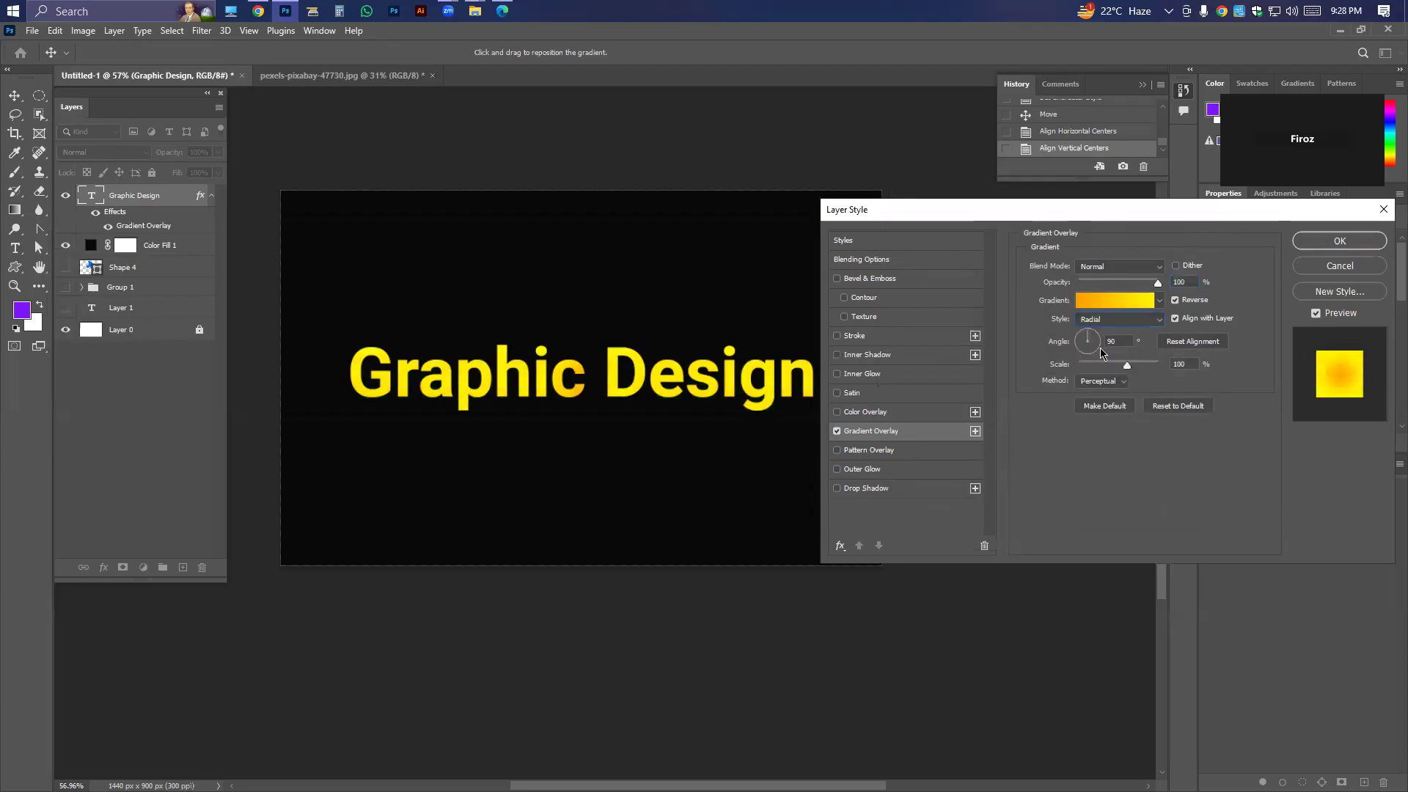
click(1103, 320)
click(1129, 323)
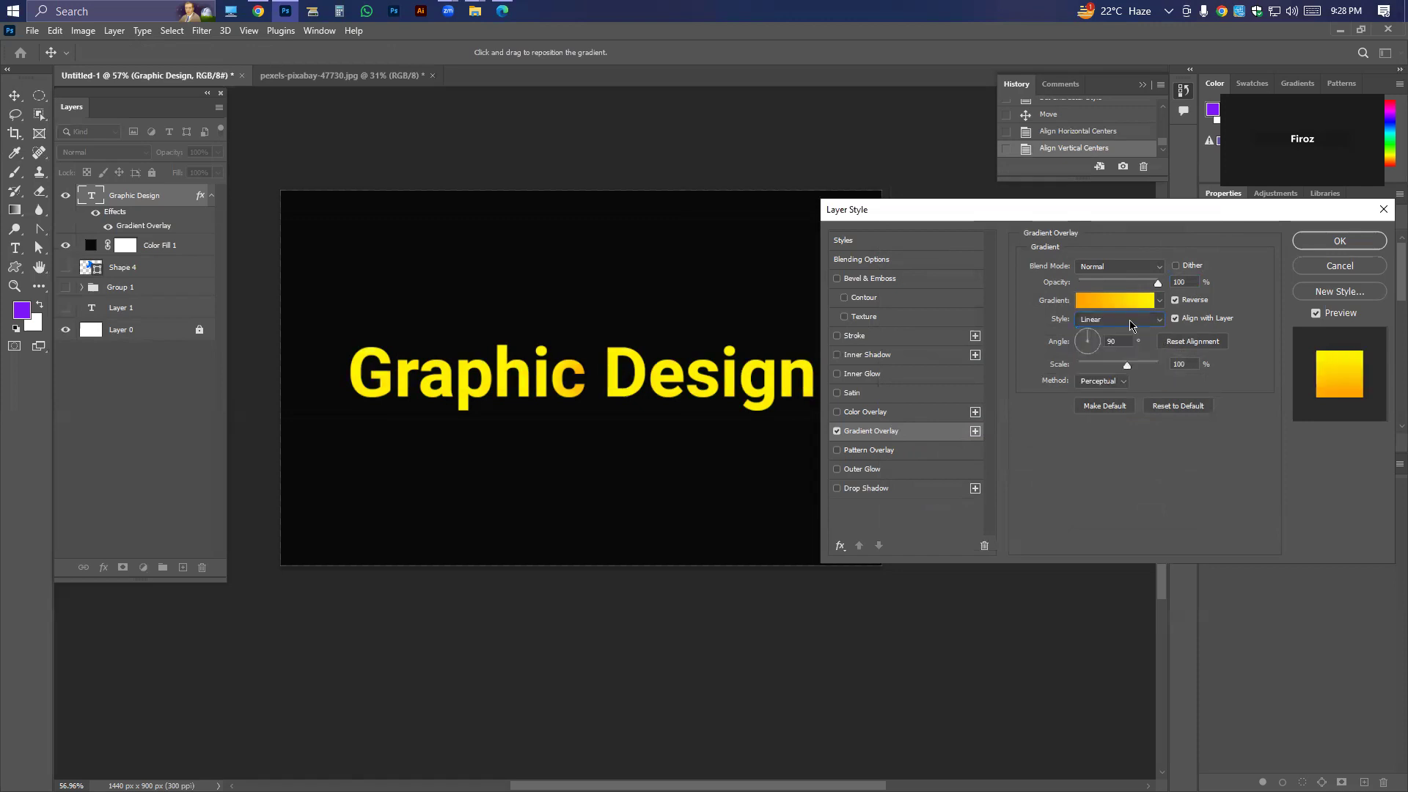
click(1176, 300)
drag(688, 431, 642, 365)
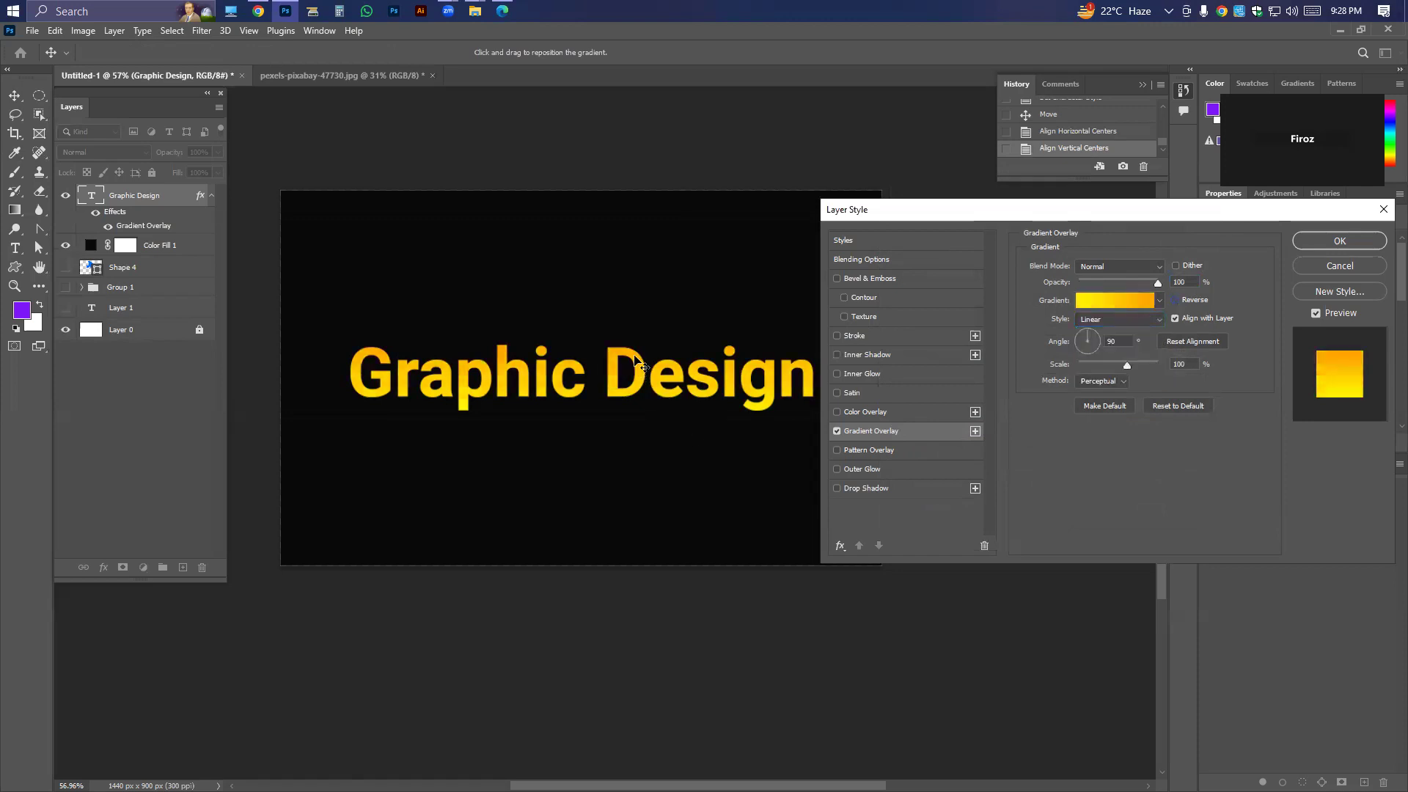
click(1176, 300)
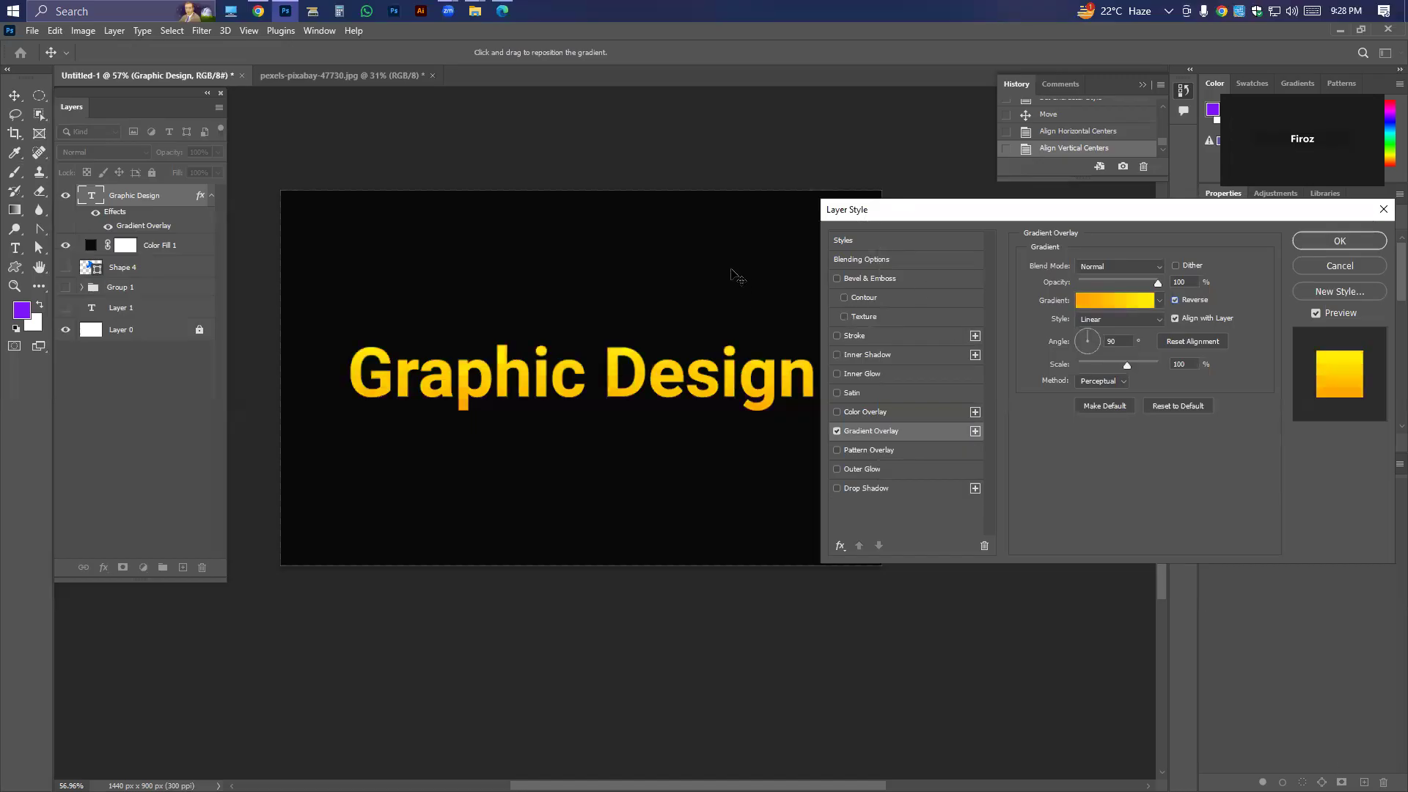
Enable Bevel & Emboss on the Graphic Design text, toggling it off and on to compare the letters with and without it.
click(845, 282)
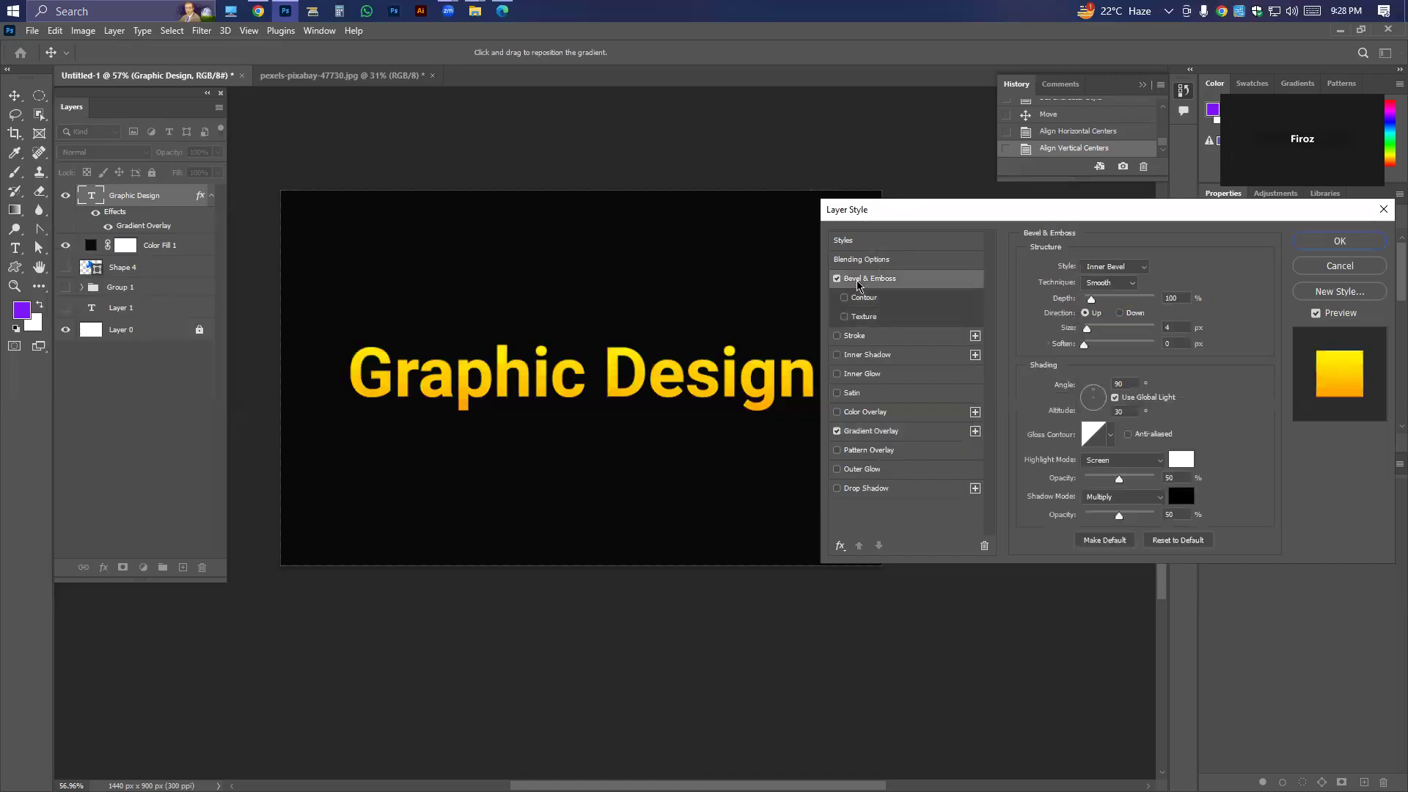
click(837, 279)
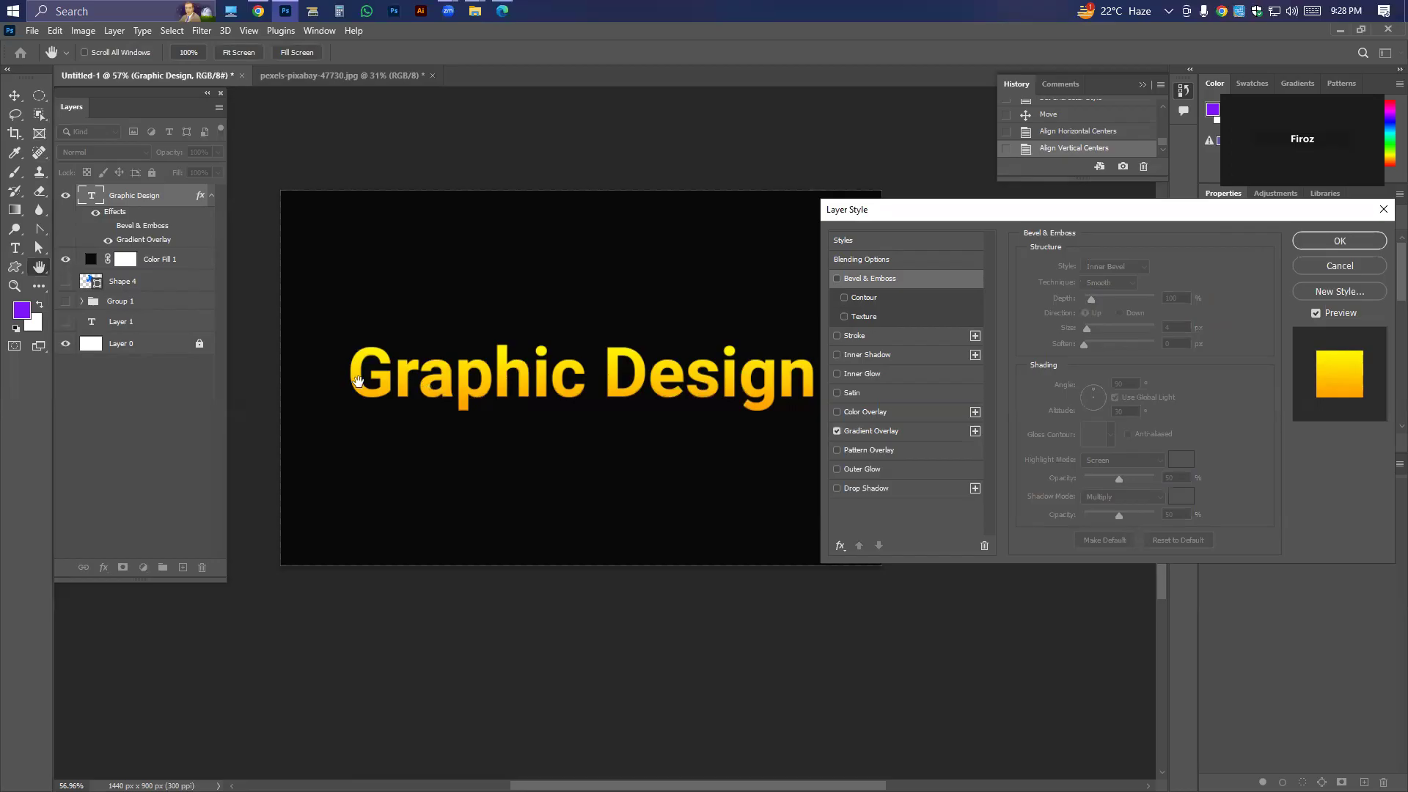
scroll(359, 379, up, 3)
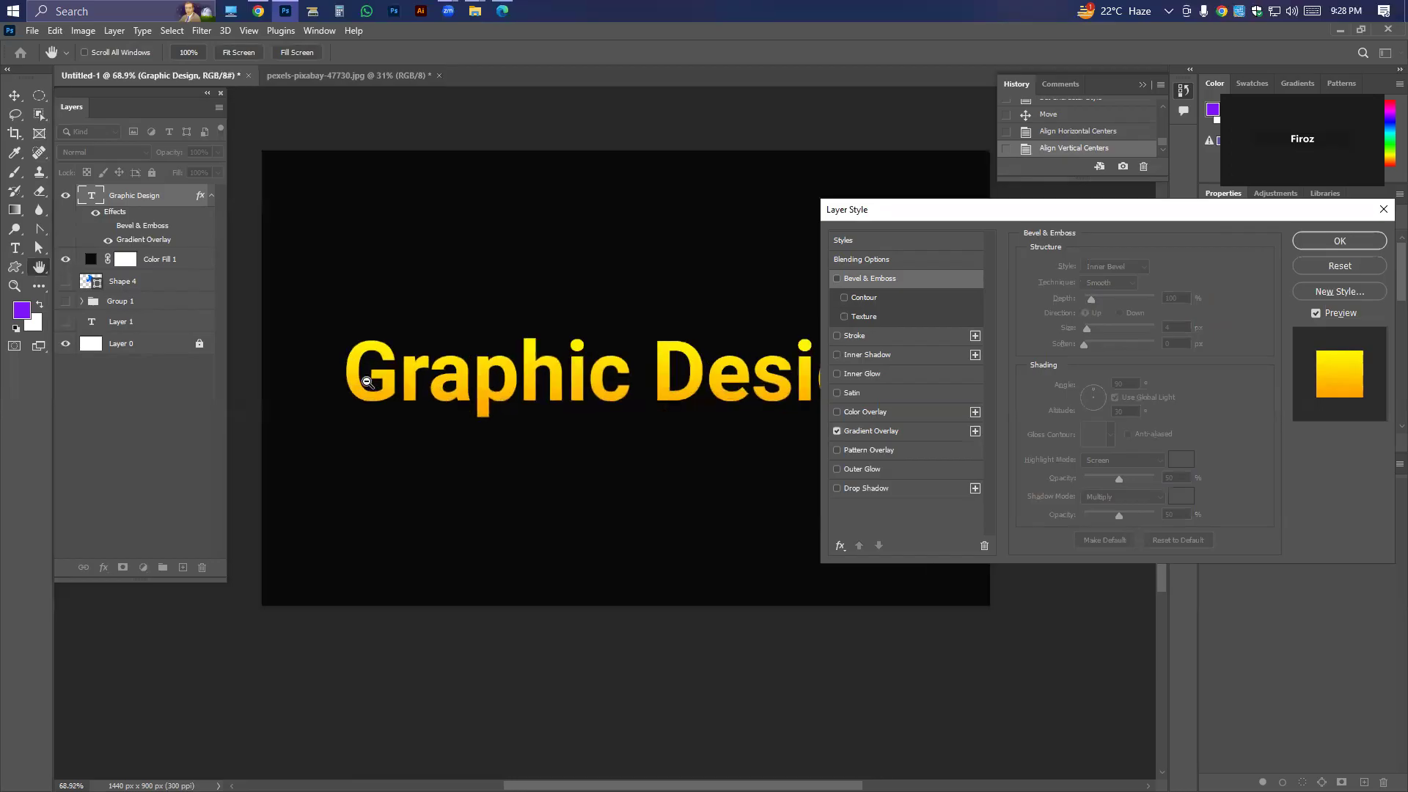
scroll(367, 382, up, 3)
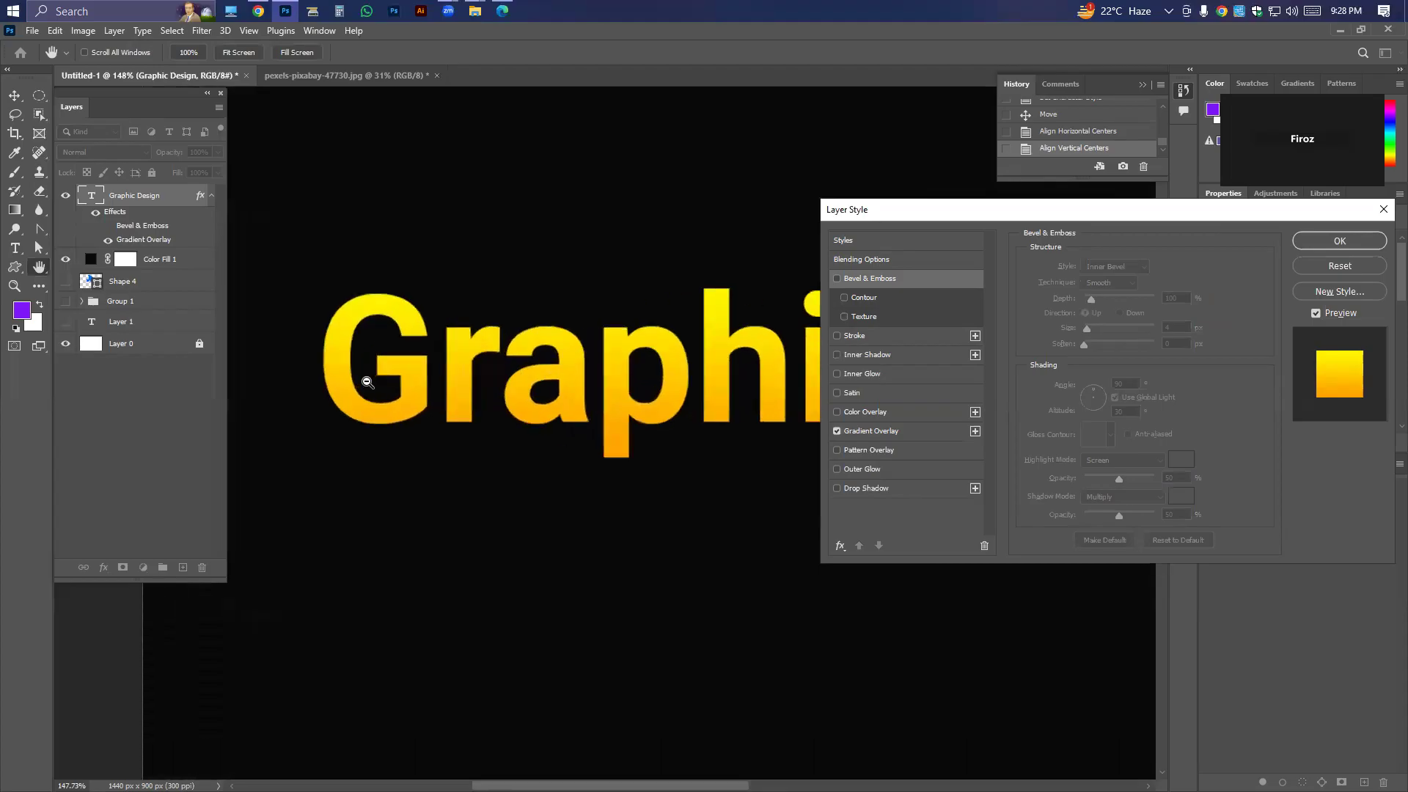
scroll(368, 382, down, 3)
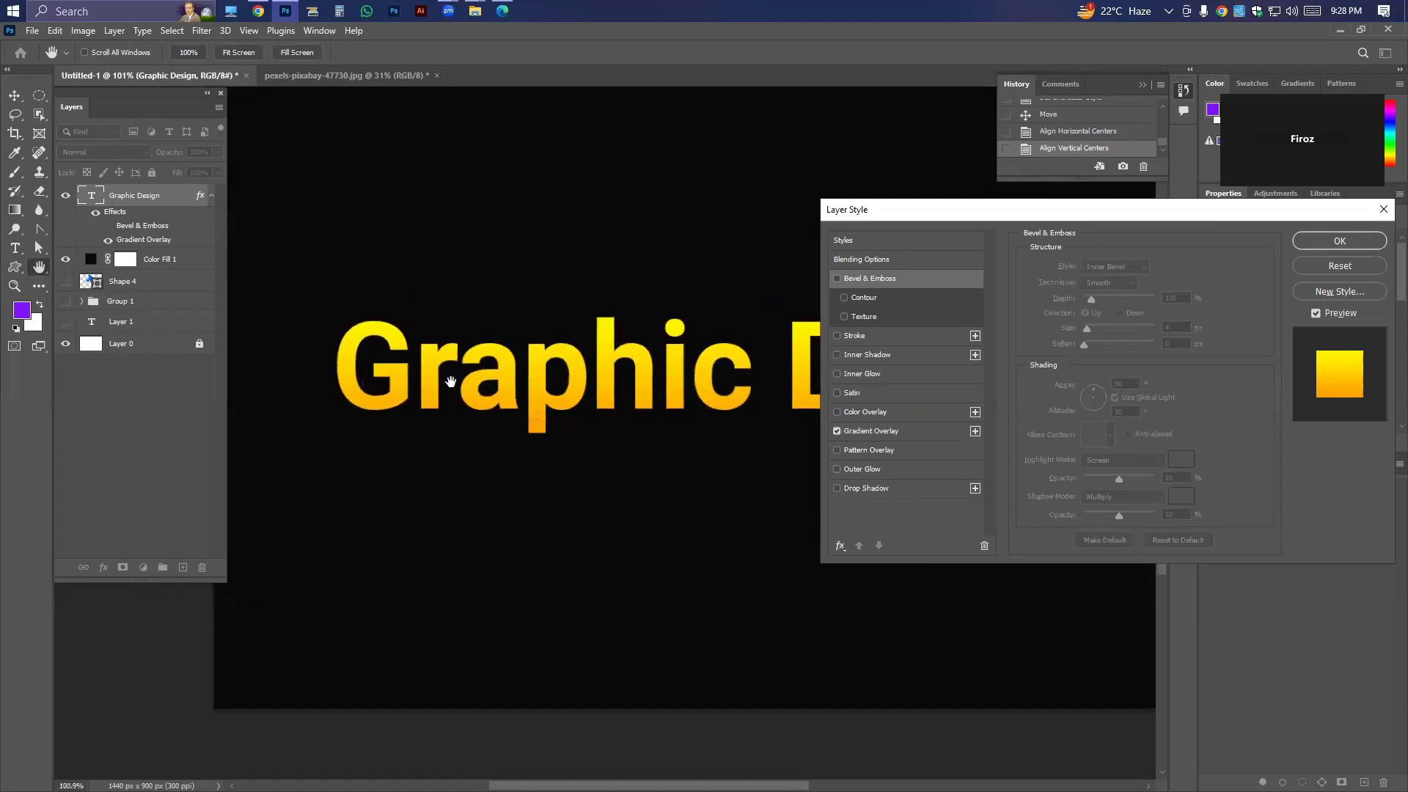
click(836, 278)
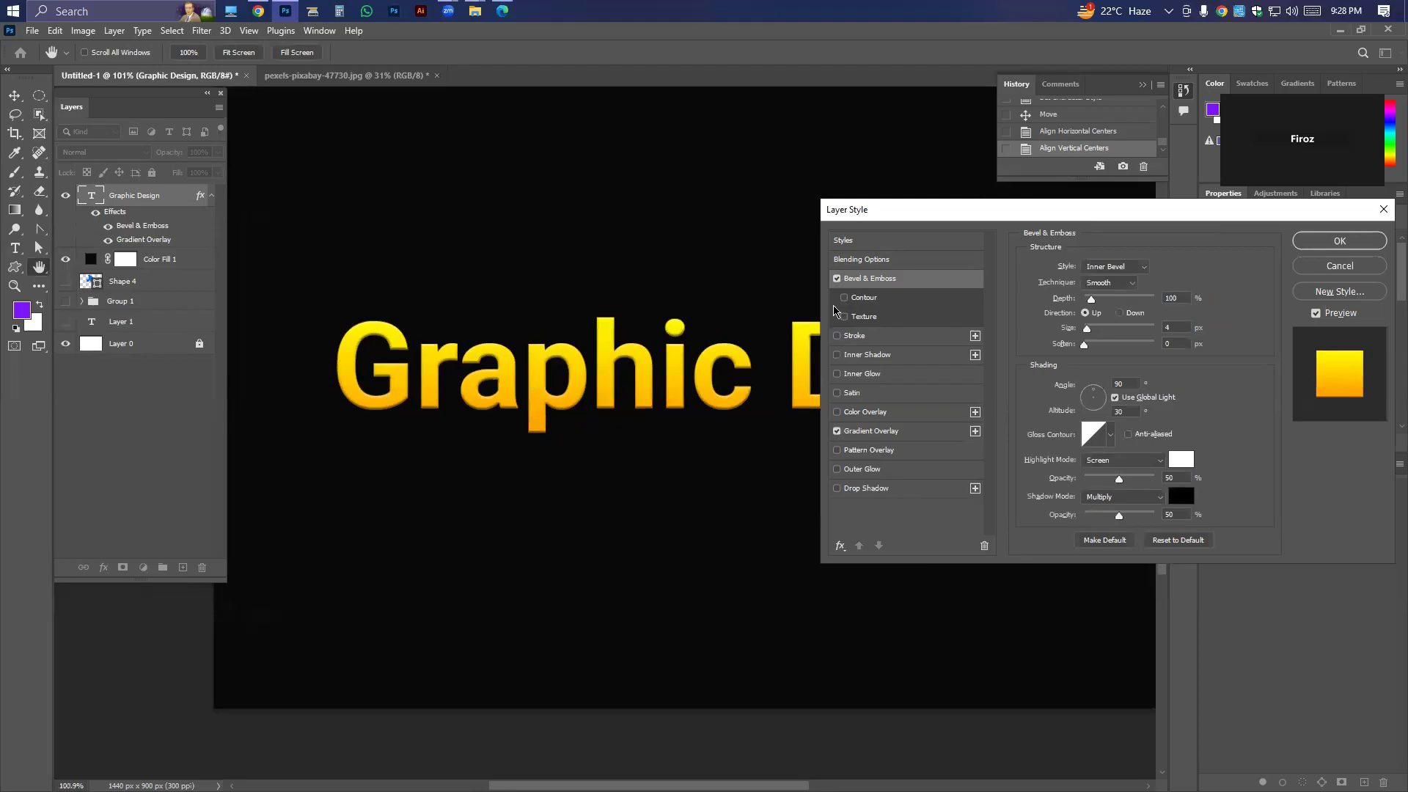
click(837, 279)
click(837, 279)
click(837, 279)
click(837, 280)
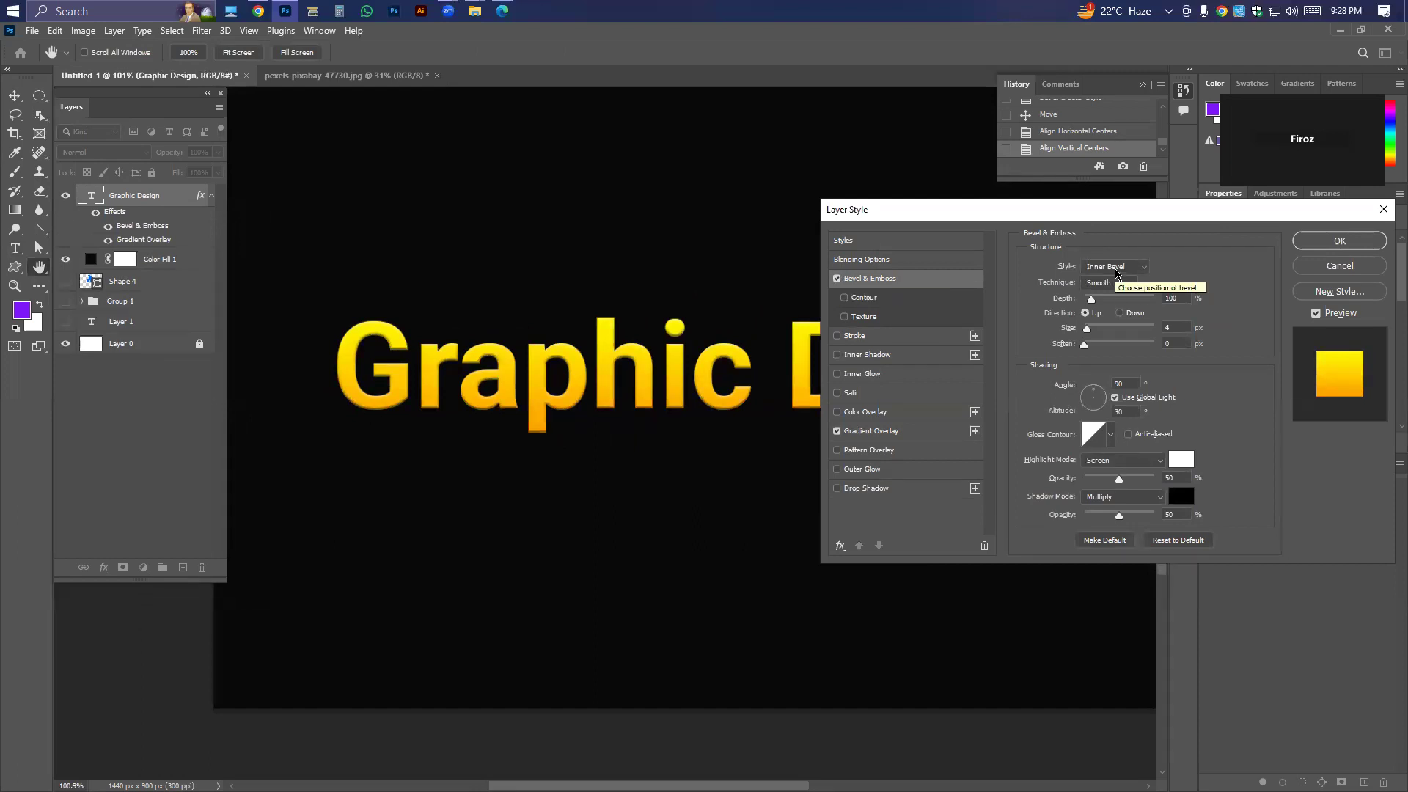
Keep the bevel technique Smooth, raise its depth to about 438% and try the Down direction before returning to Up.
click(1102, 285)
click(1108, 297)
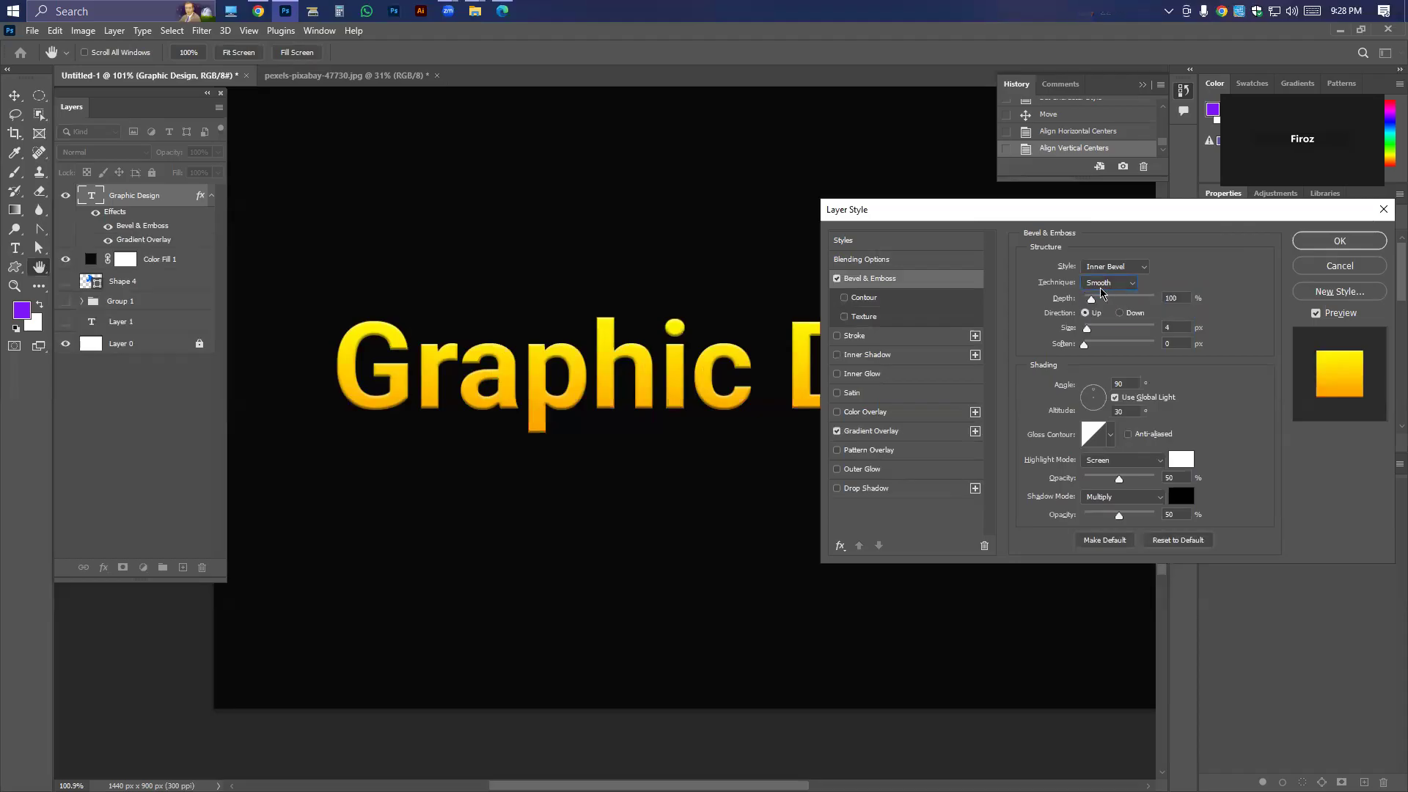
drag(1091, 302, 1180, 306)
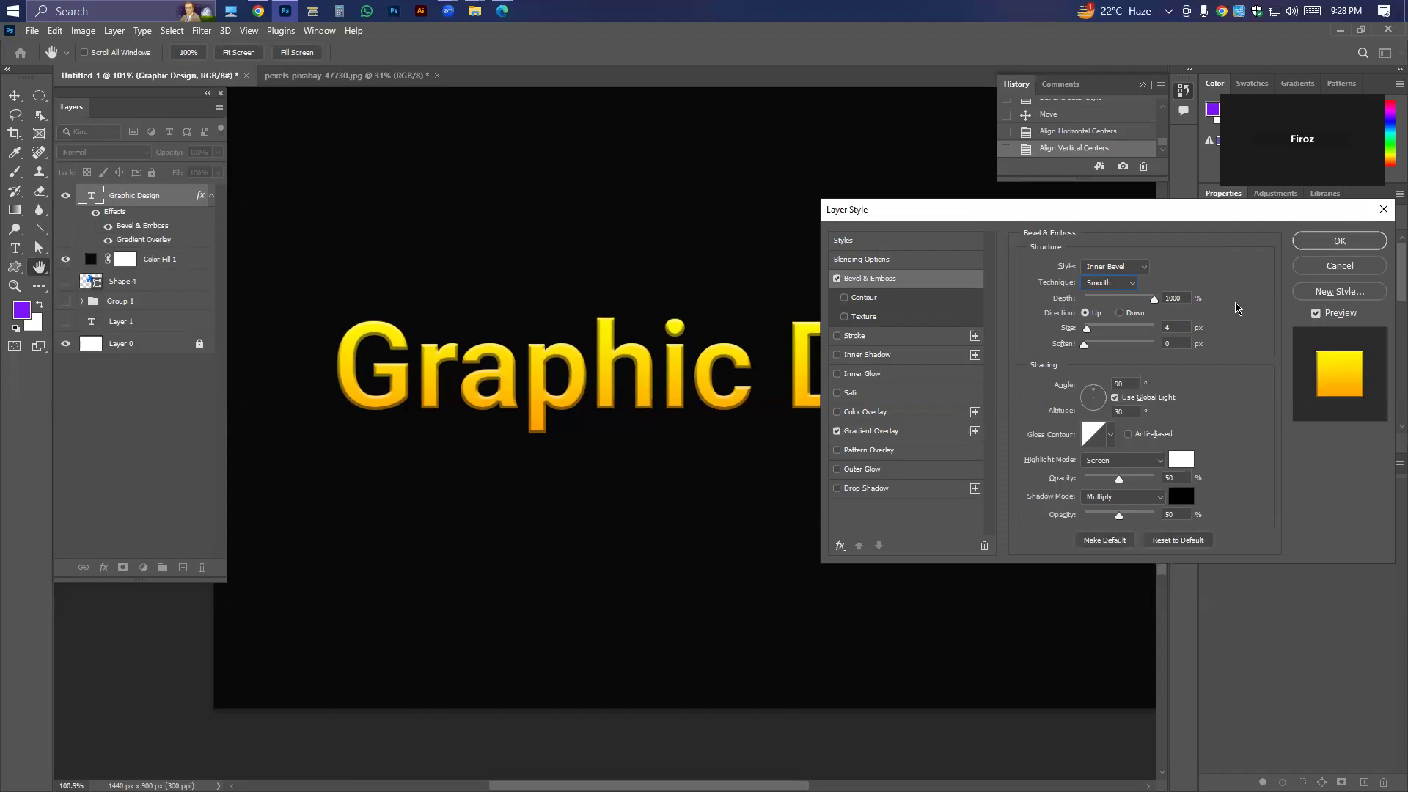
drag(1154, 299, 1114, 304)
click(1120, 313)
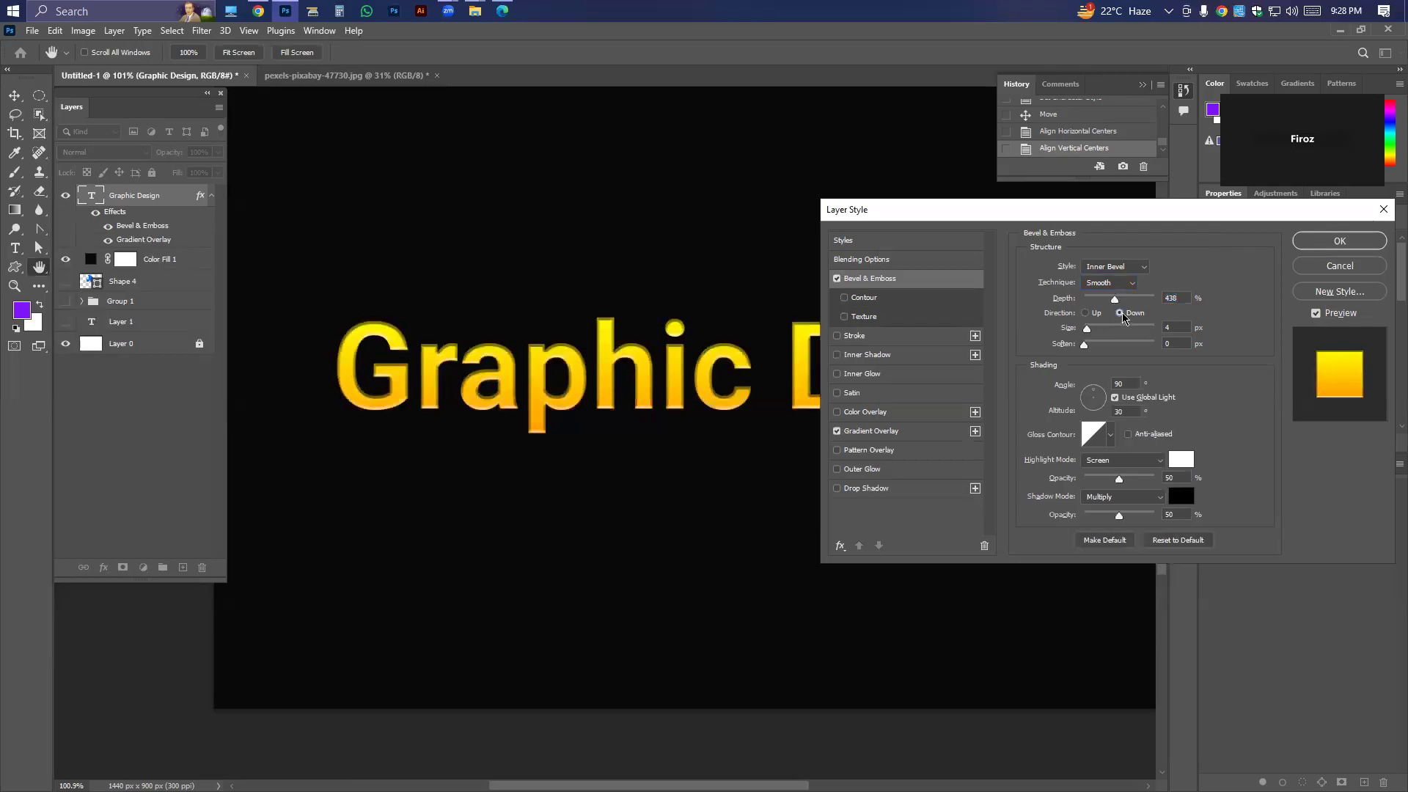
click(1086, 313)
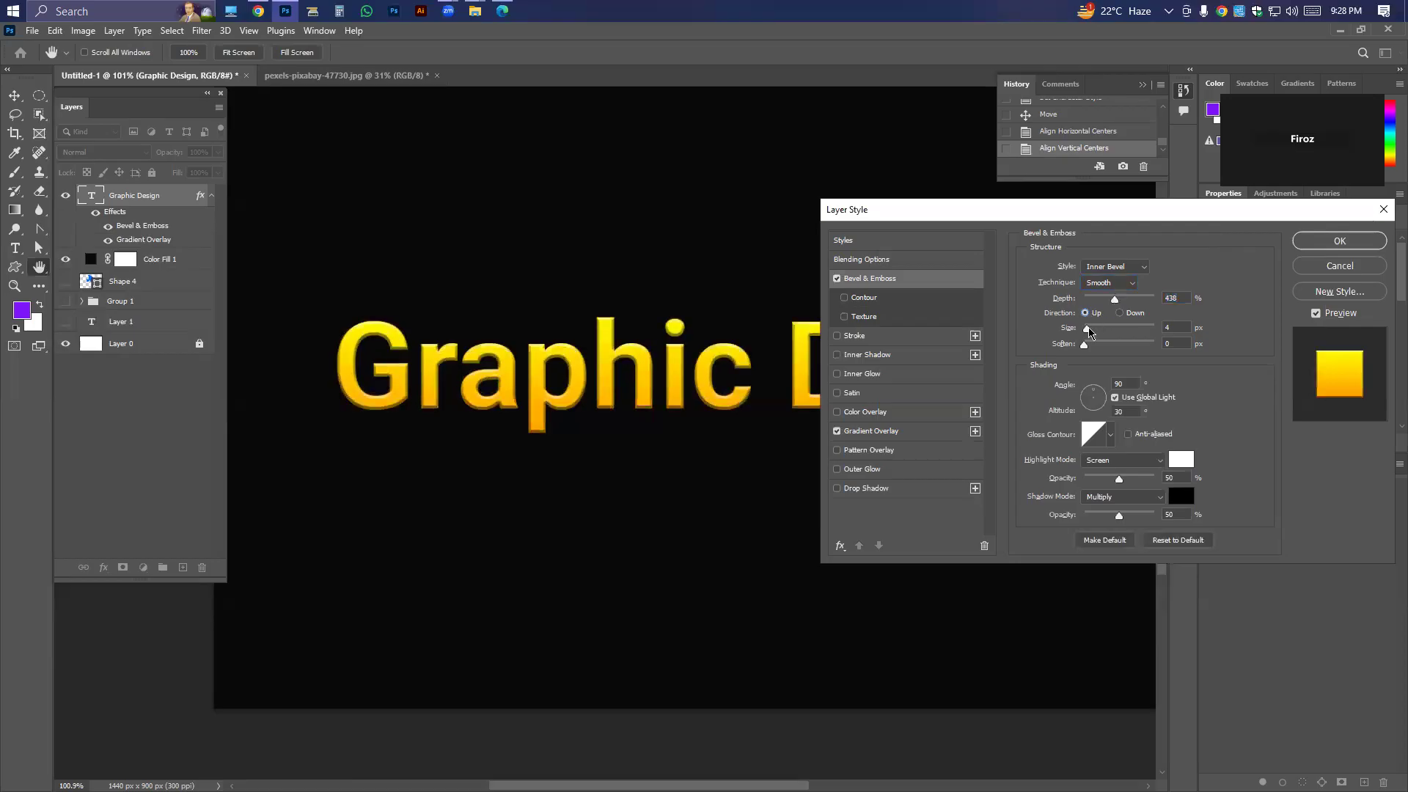
Set the bevel's size to 8 px and soften to 0 px, with its light at angle 8° and altitude 79°.
mouse_move(1087, 328)
mouse_down()
mouse_move(1125, 330)
mouse_move(1082, 327)
mouse_move(1140, 349)
mouse_move(1087, 345)
mouse_move(1131, 341)
mouse_move(1109, 342)
mouse_up()
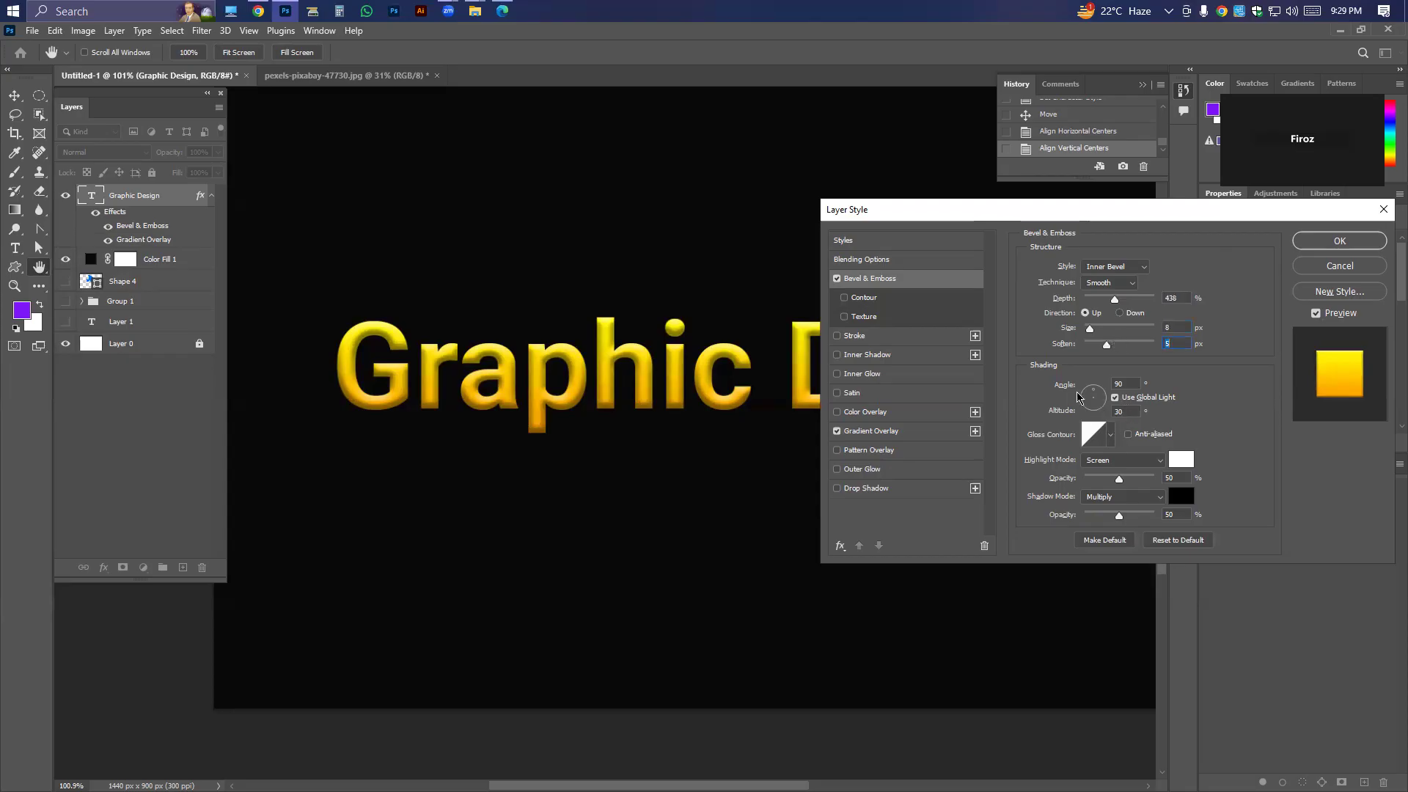
click(1100, 395)
drag(1093, 400, 1093, 403)
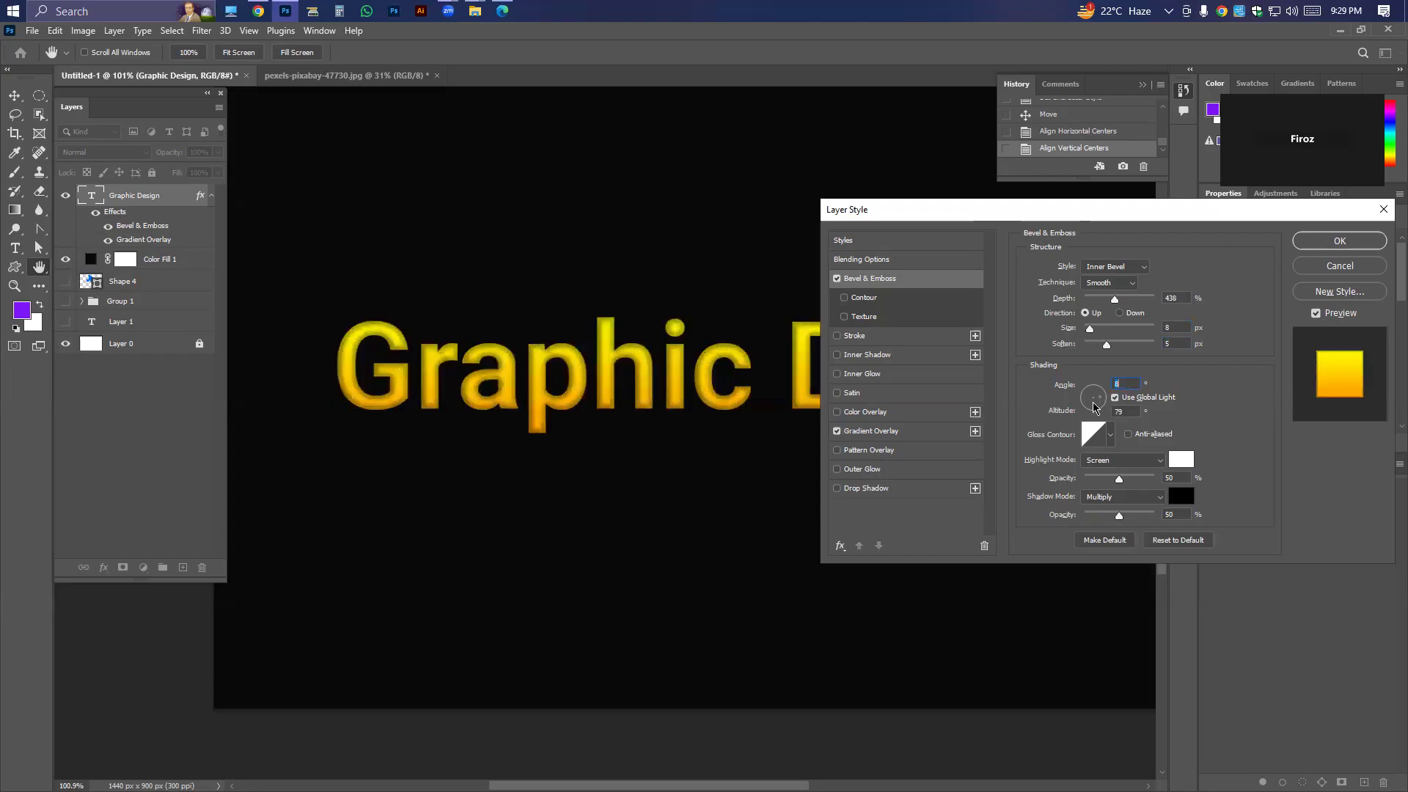
drag(1106, 344, 1082, 345)
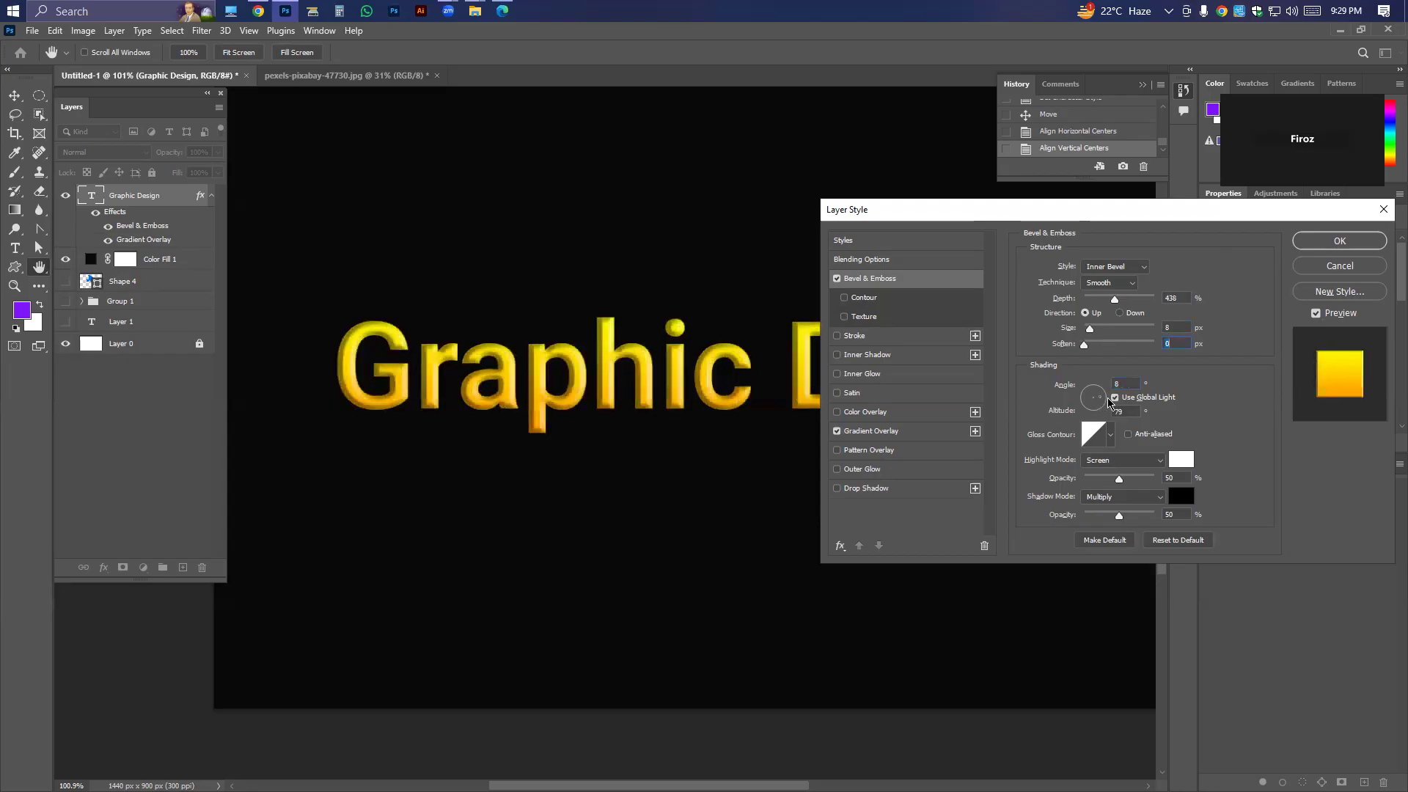
Try several gloss contours on the bevel and choose the one with multiple narrow peaks.
click(1109, 440)
click(1046, 469)
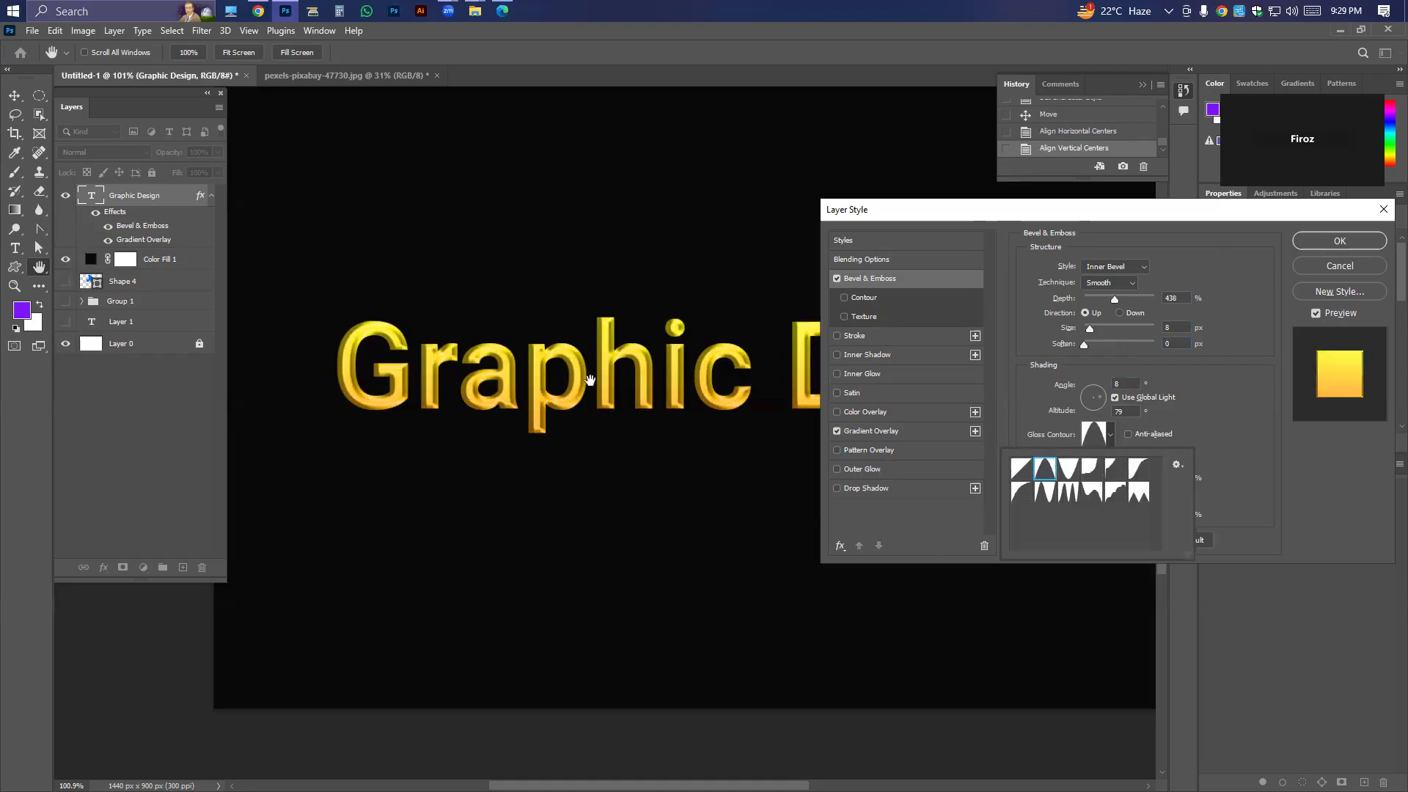
click(1067, 469)
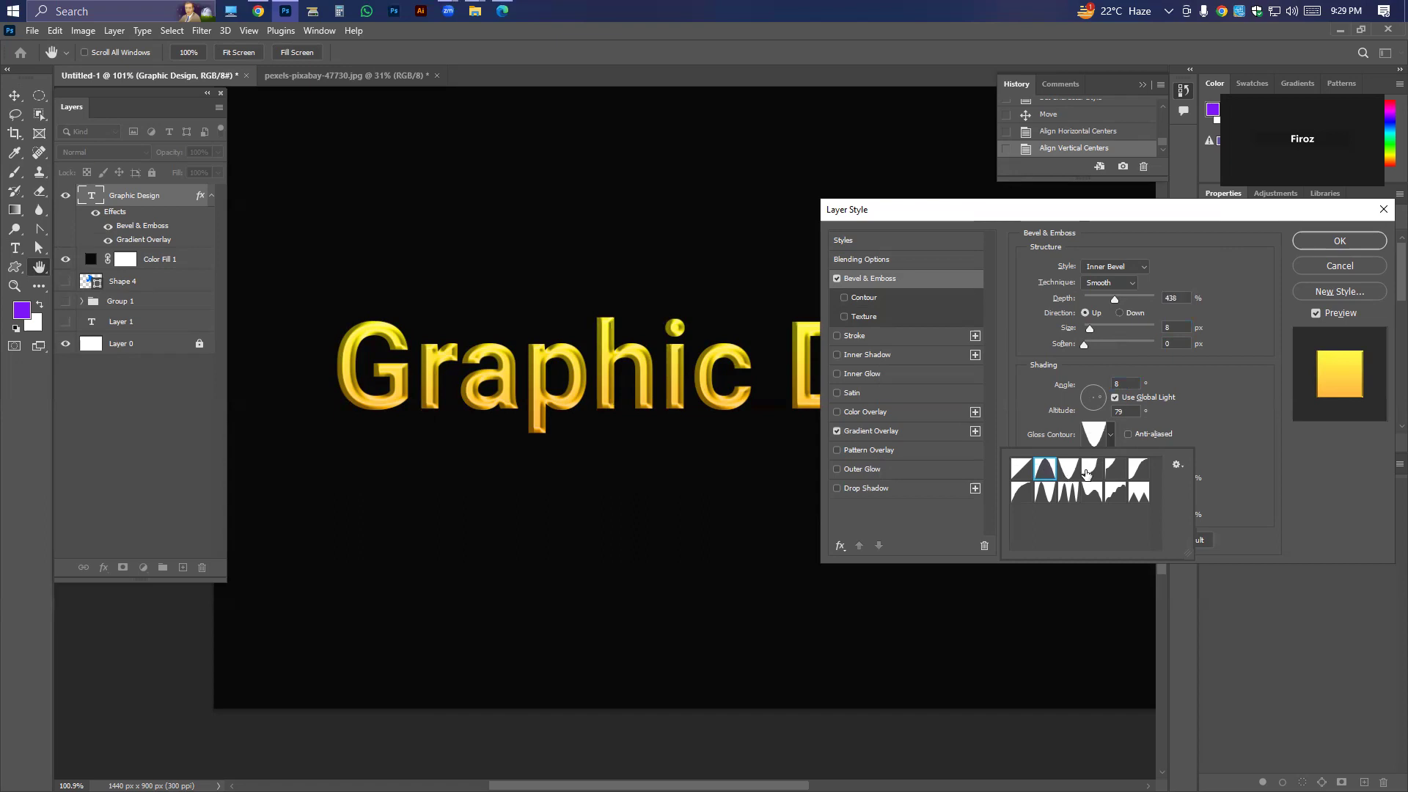
click(1116, 490)
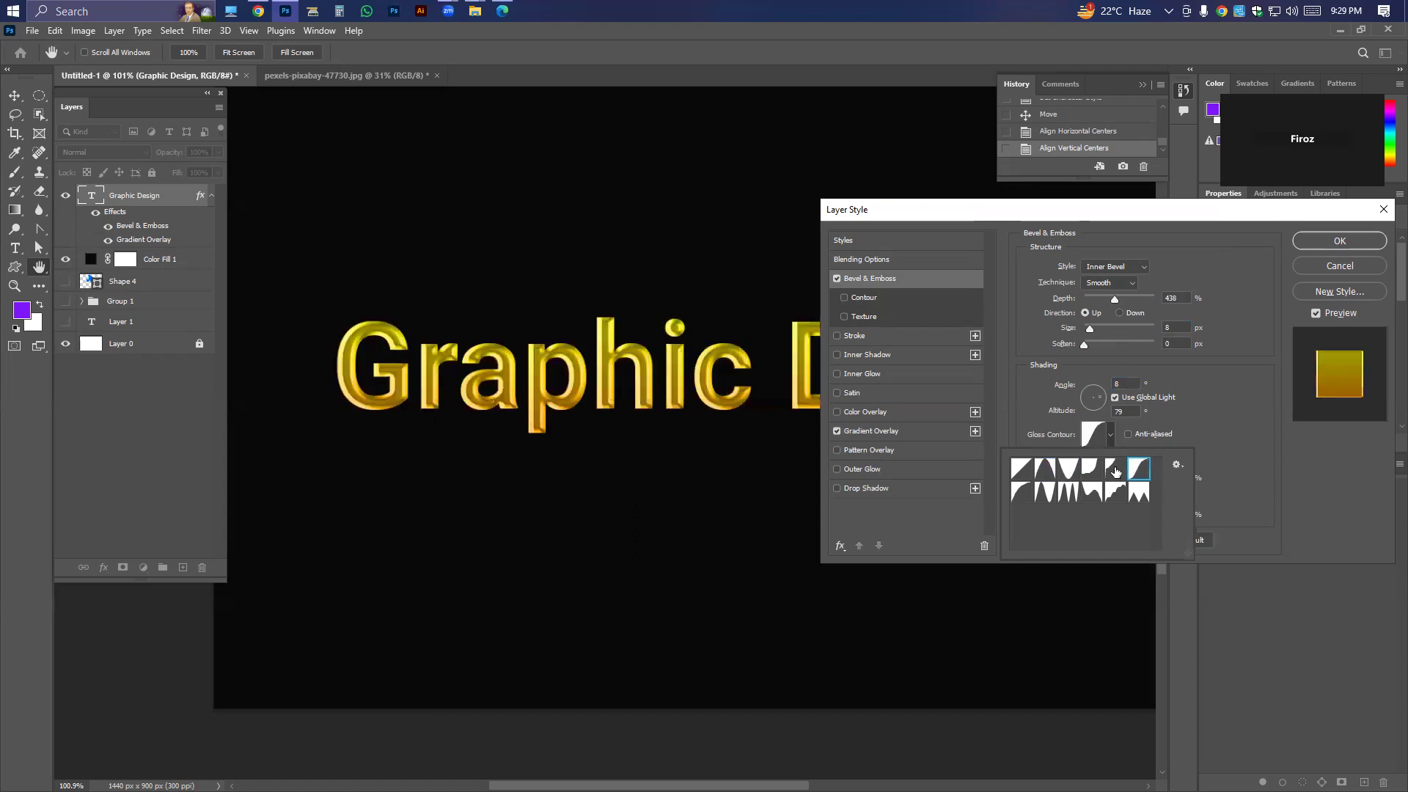
click(1061, 493)
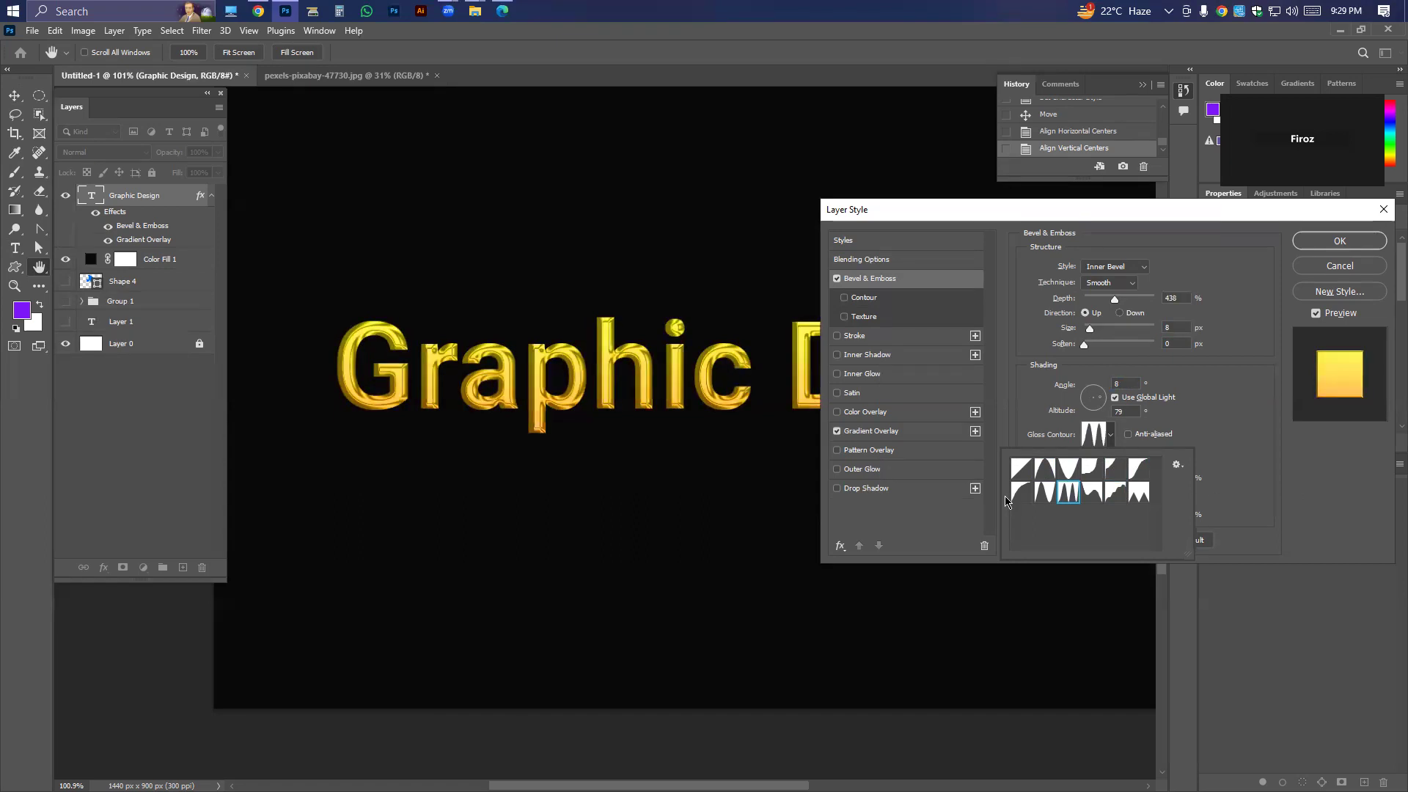
click(1234, 391)
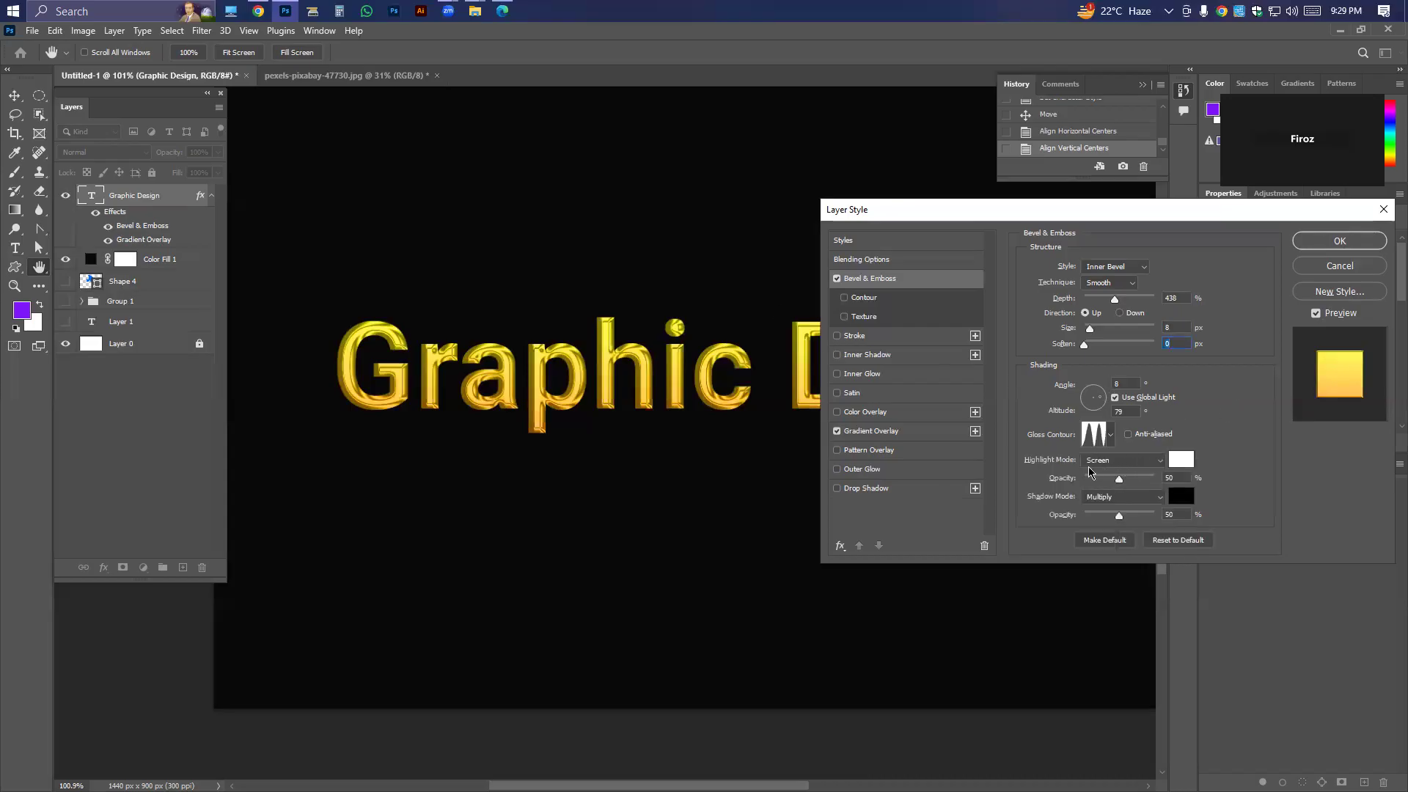
Keep Screen as the bevel's highlight mode and apply the layer style to the Graphic Design text.
click(1145, 460)
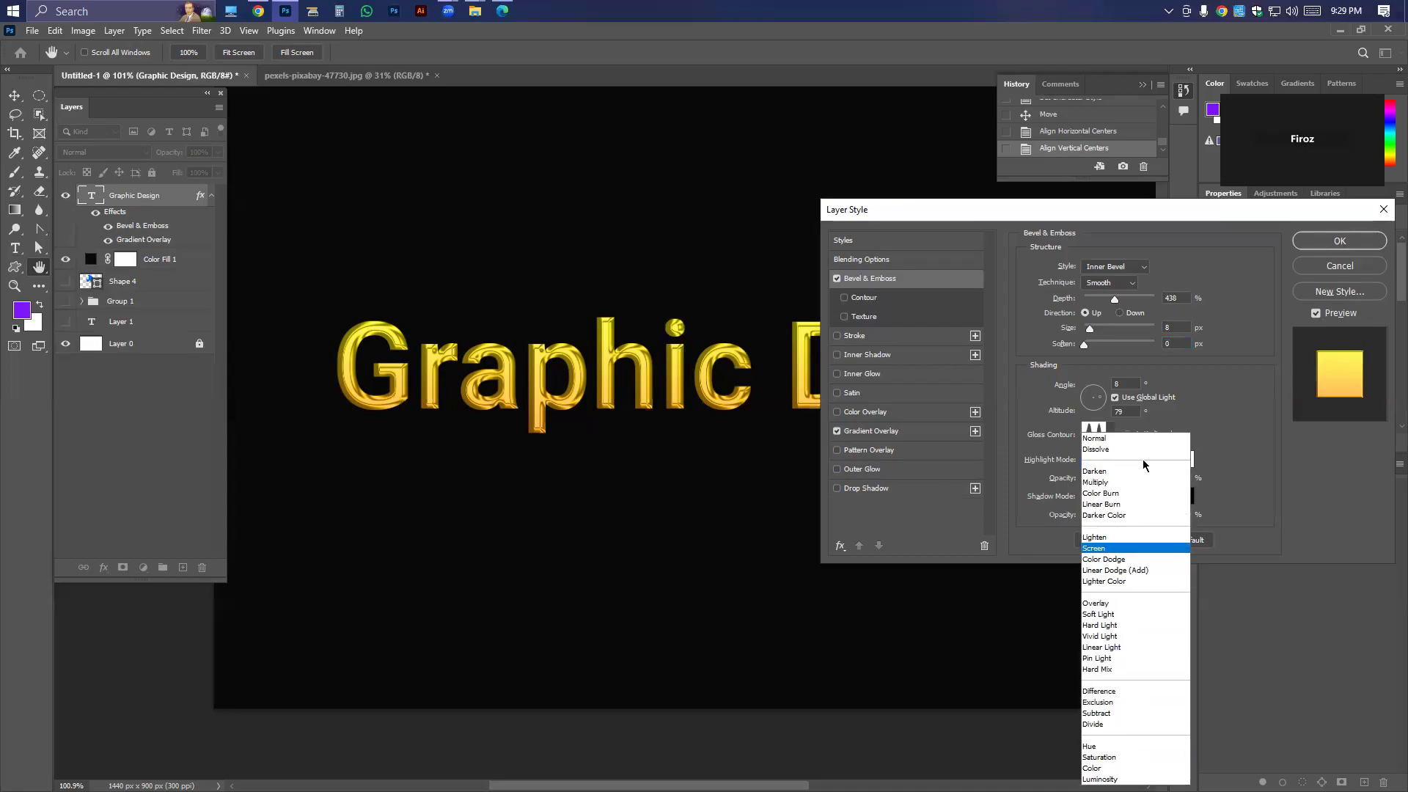
click(1108, 549)
click(1118, 460)
click(1231, 438)
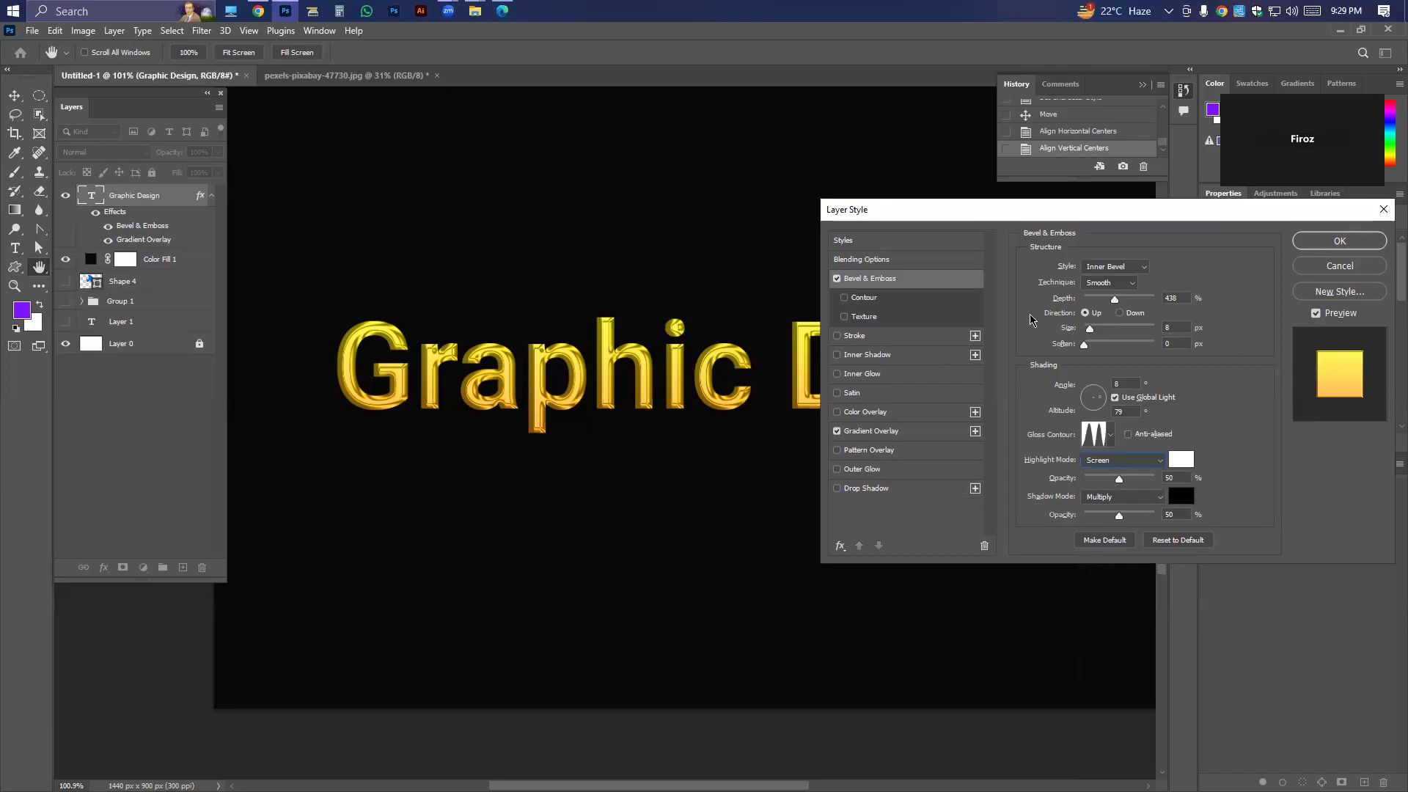
click(1339, 241)
scroll(725, 377, down, 3)
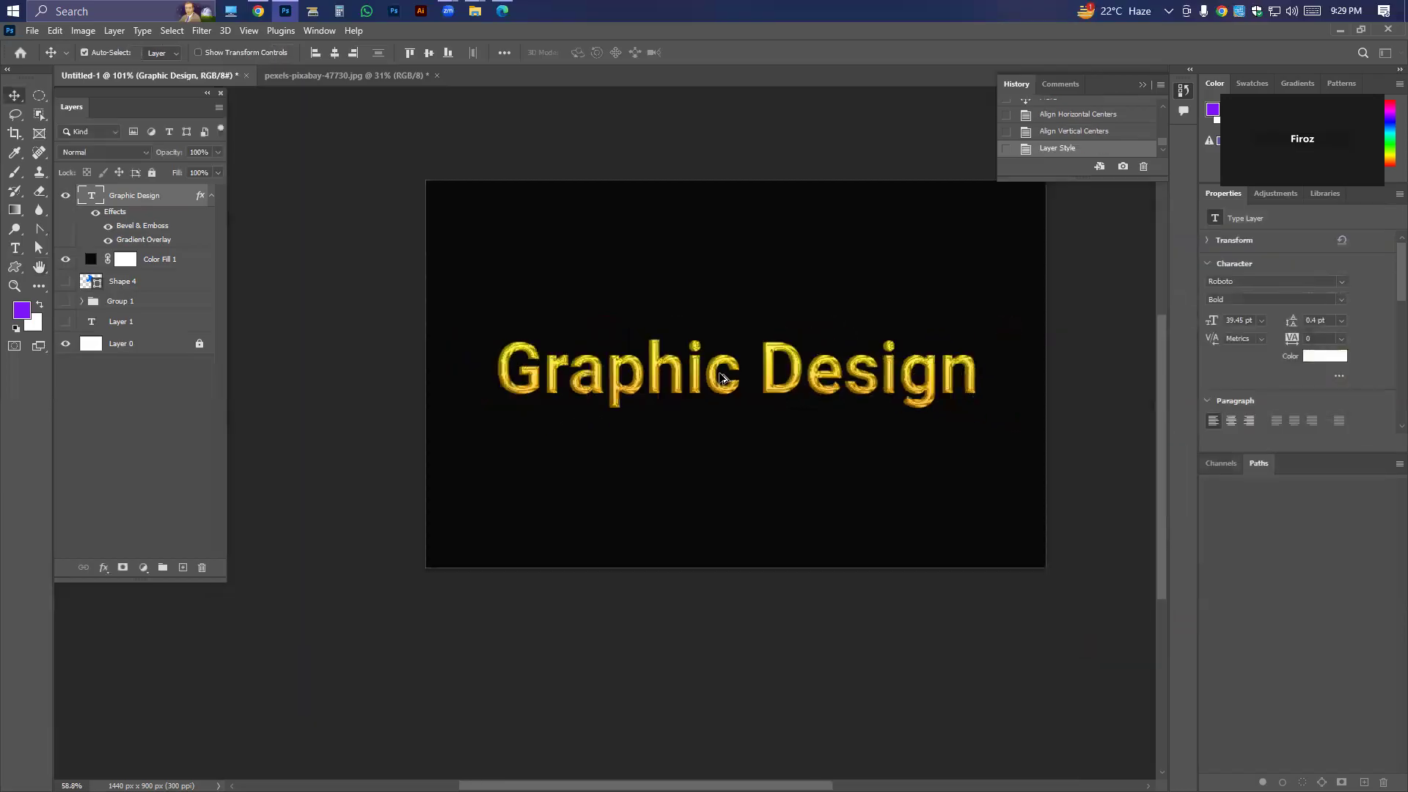
scroll(723, 382, up, 3)
drag(928, 424, 784, 434)
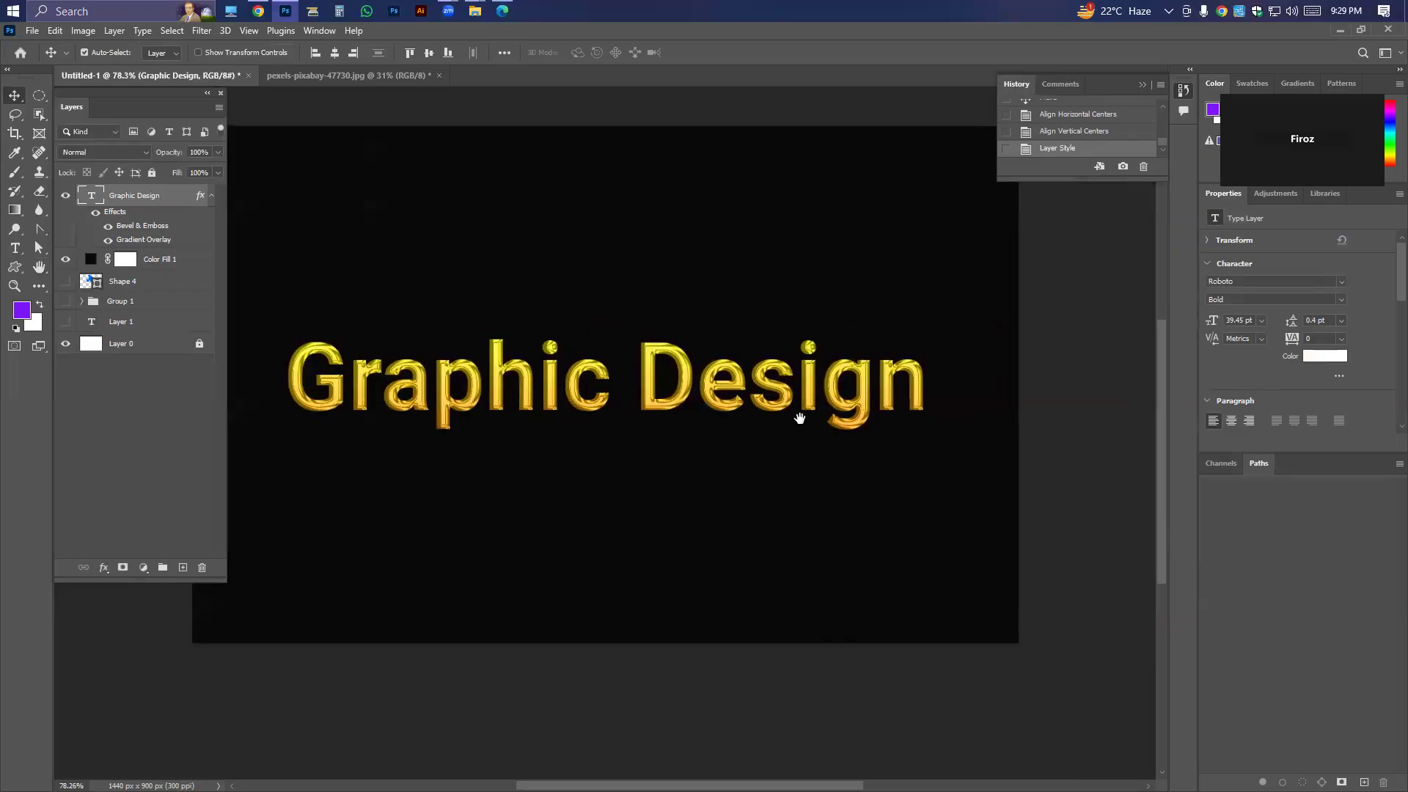
scroll(799, 411, down, 3)
scroll(799, 411, up, 2)
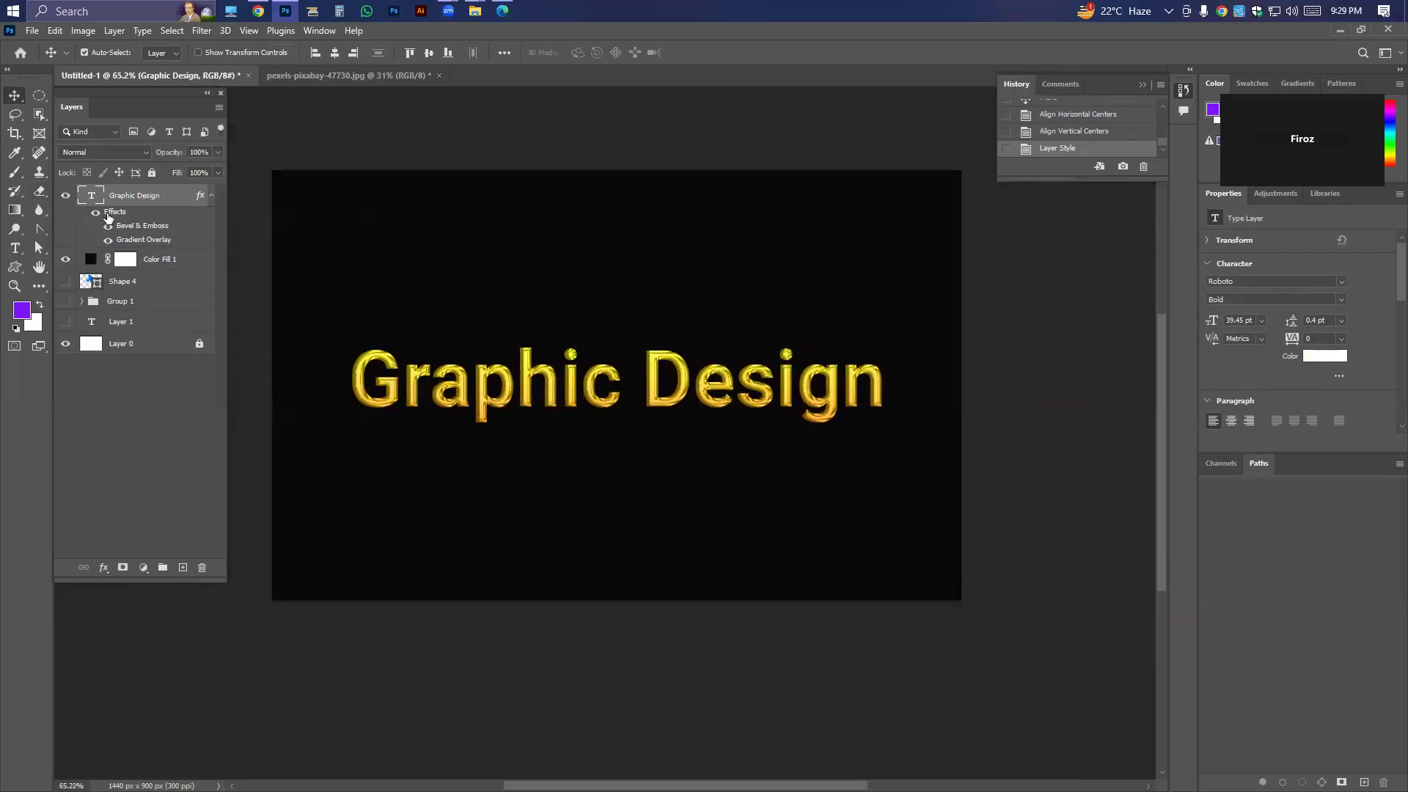
right_click(144, 195)
key(Escape)
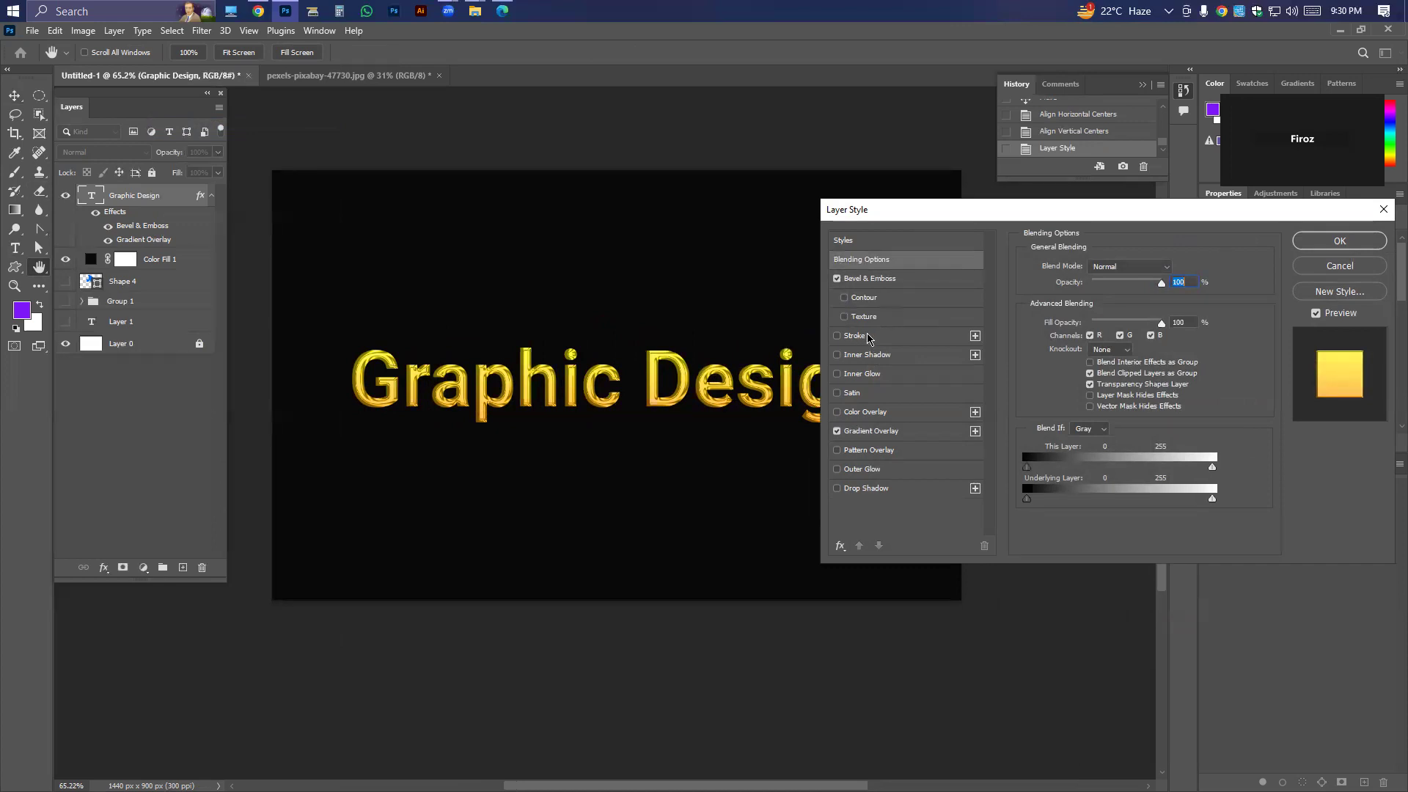
click(1314, 268)
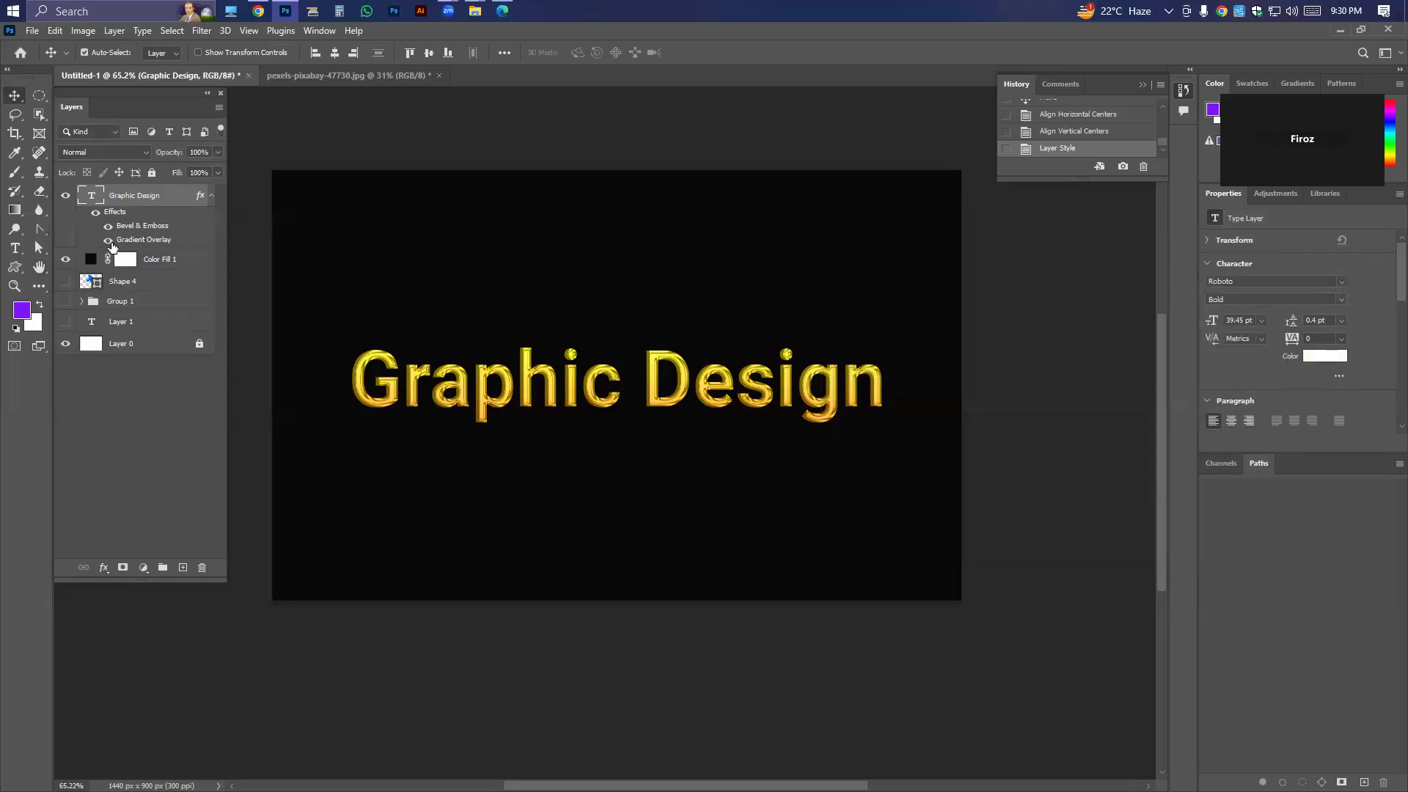
Hide and show all effects of the Graphic Design layer to compare the plain and styled text.
click(95, 214)
click(95, 212)
Reopen the Graphic Design layer's blending options and enable Stroke, trying Inner Glow but leaving it off.
right_click(131, 199)
click(188, 123)
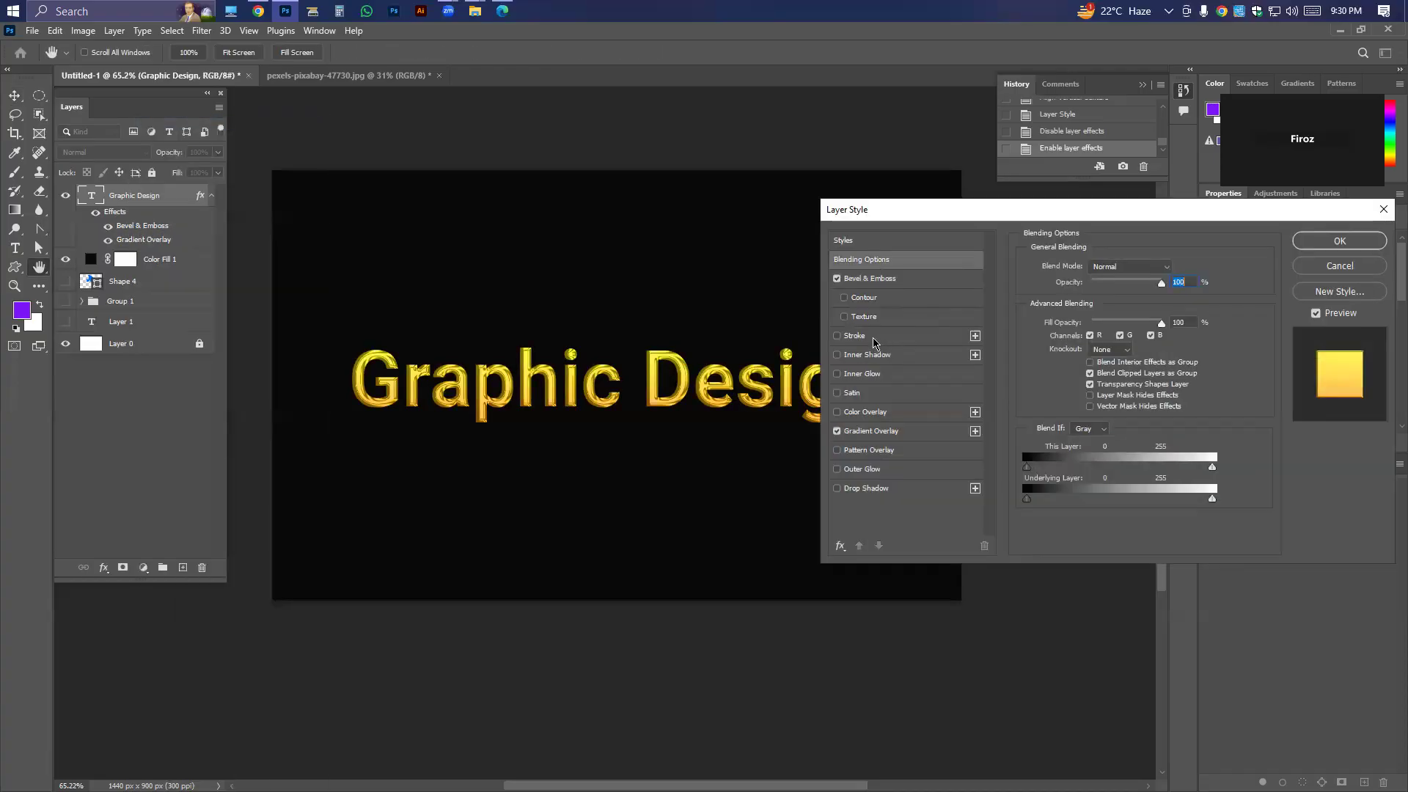
click(858, 337)
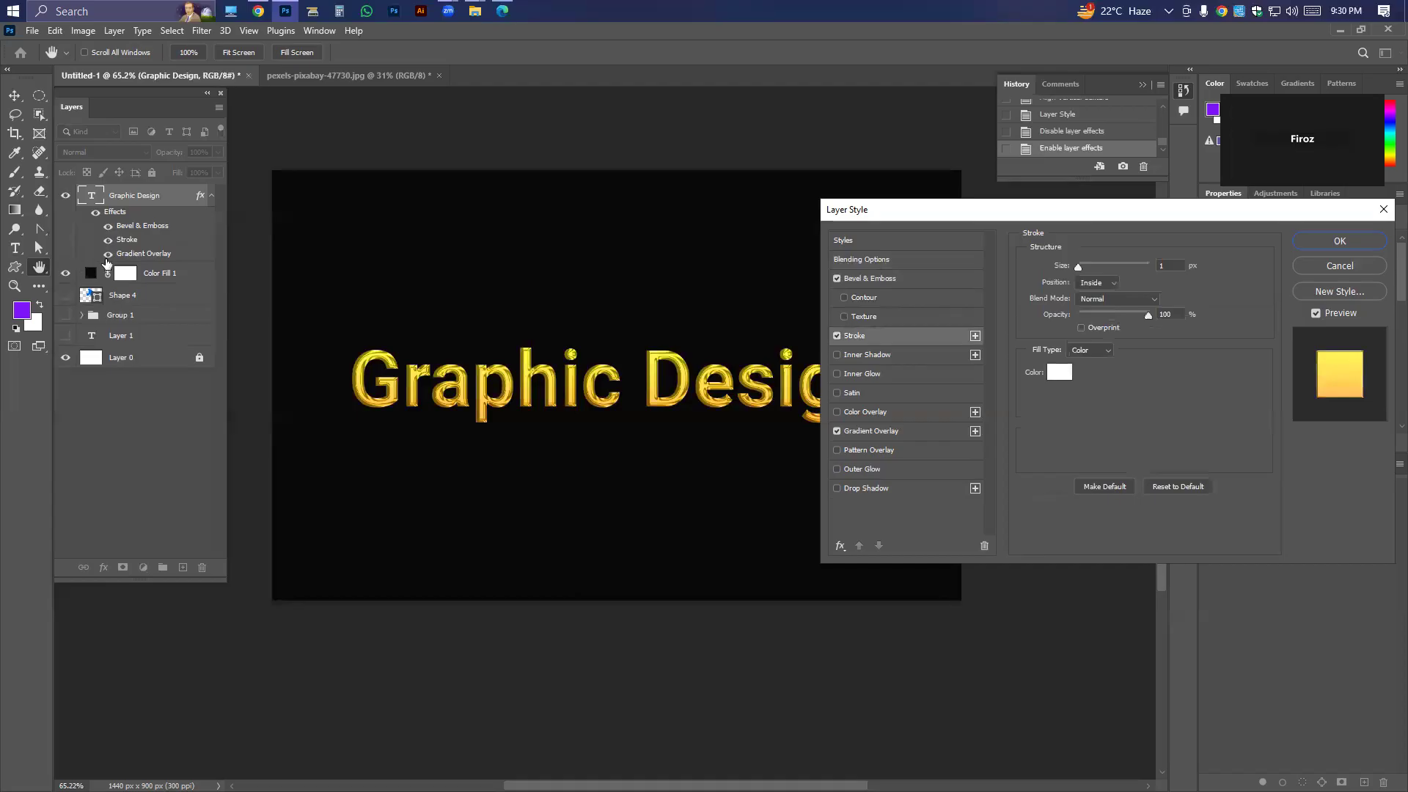
click(836, 374)
click(836, 373)
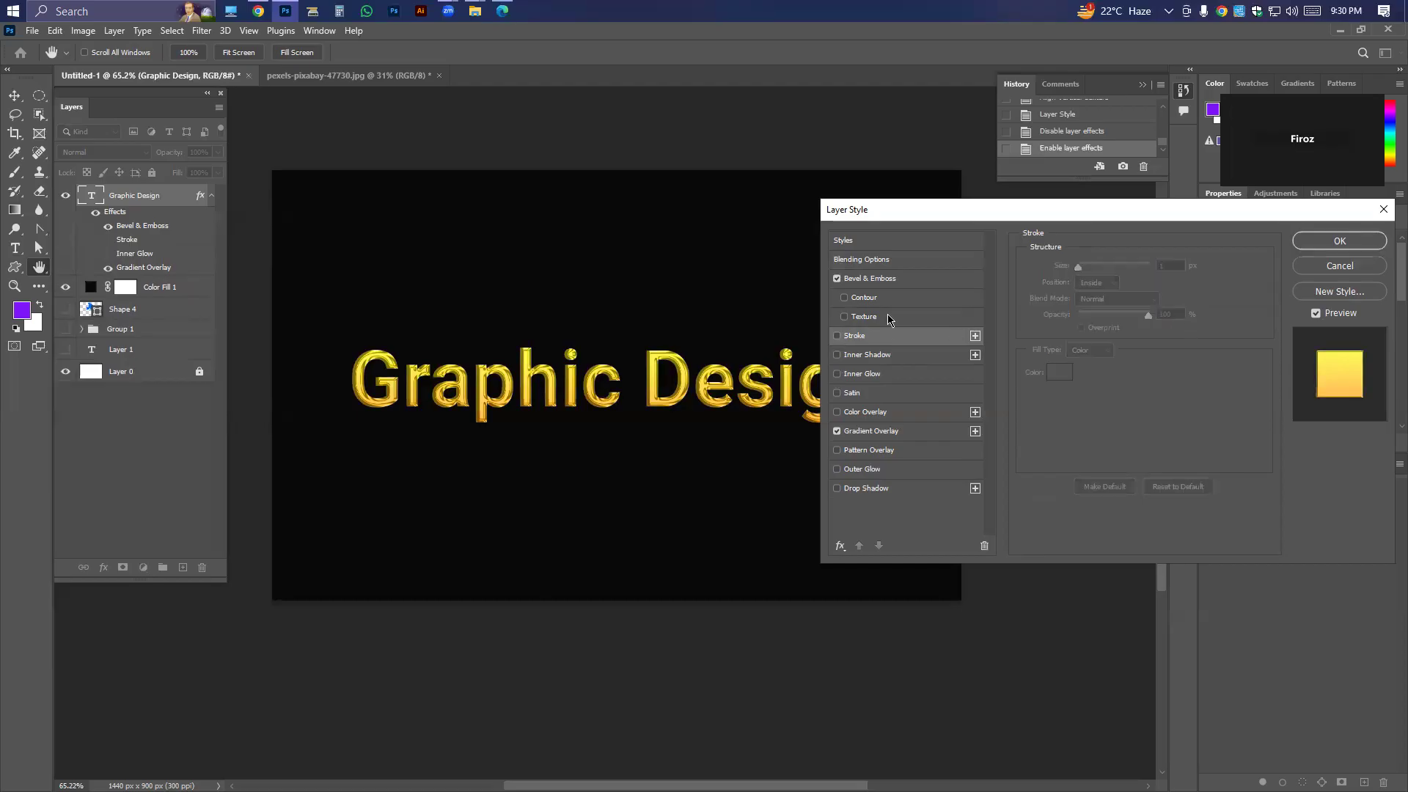
click(839, 335)
click(851, 337)
Set the stroke color to pure red (ff0000), also trying black in the color picker but keeping red.
click(1059, 375)
drag(896, 440, 1010, 351)
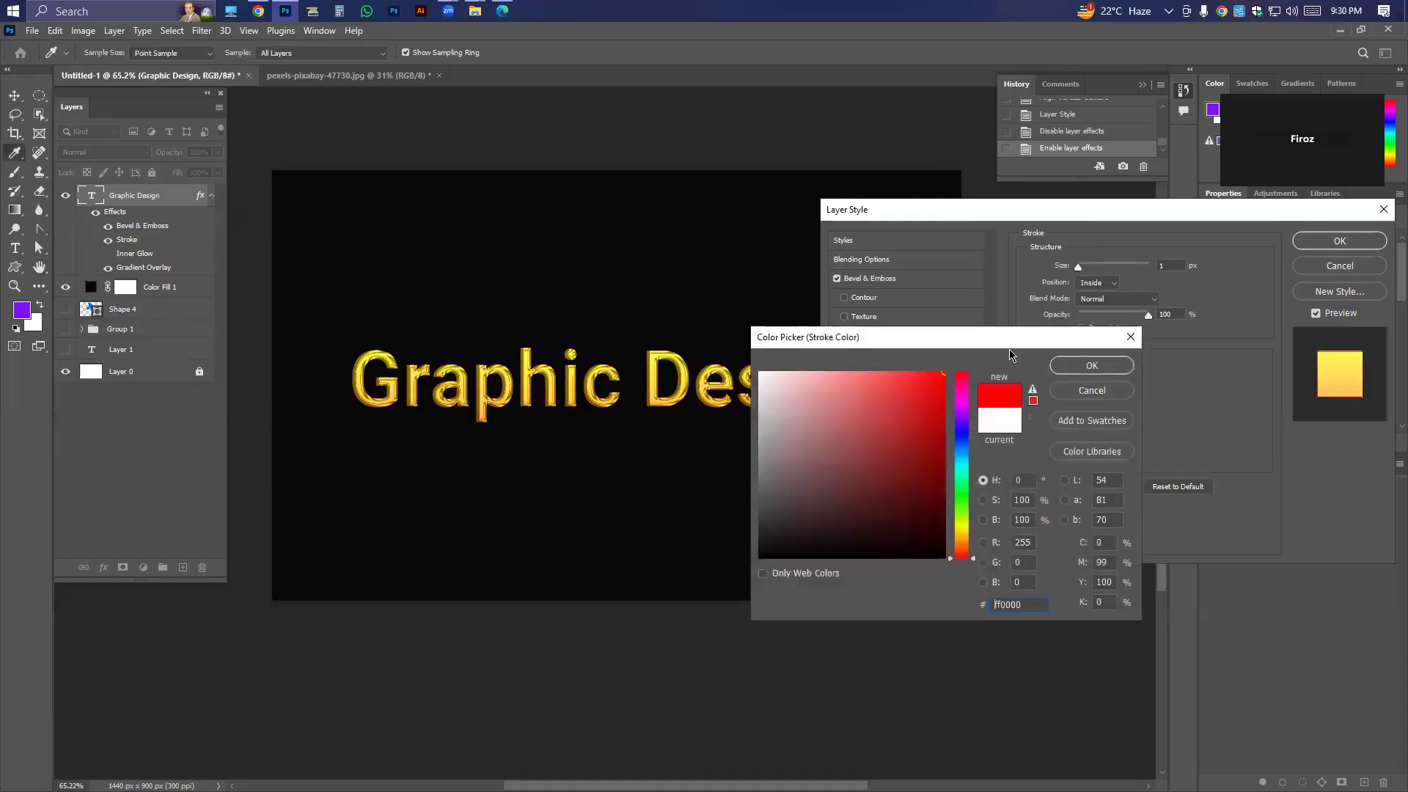
key(Return)
click(1056, 374)
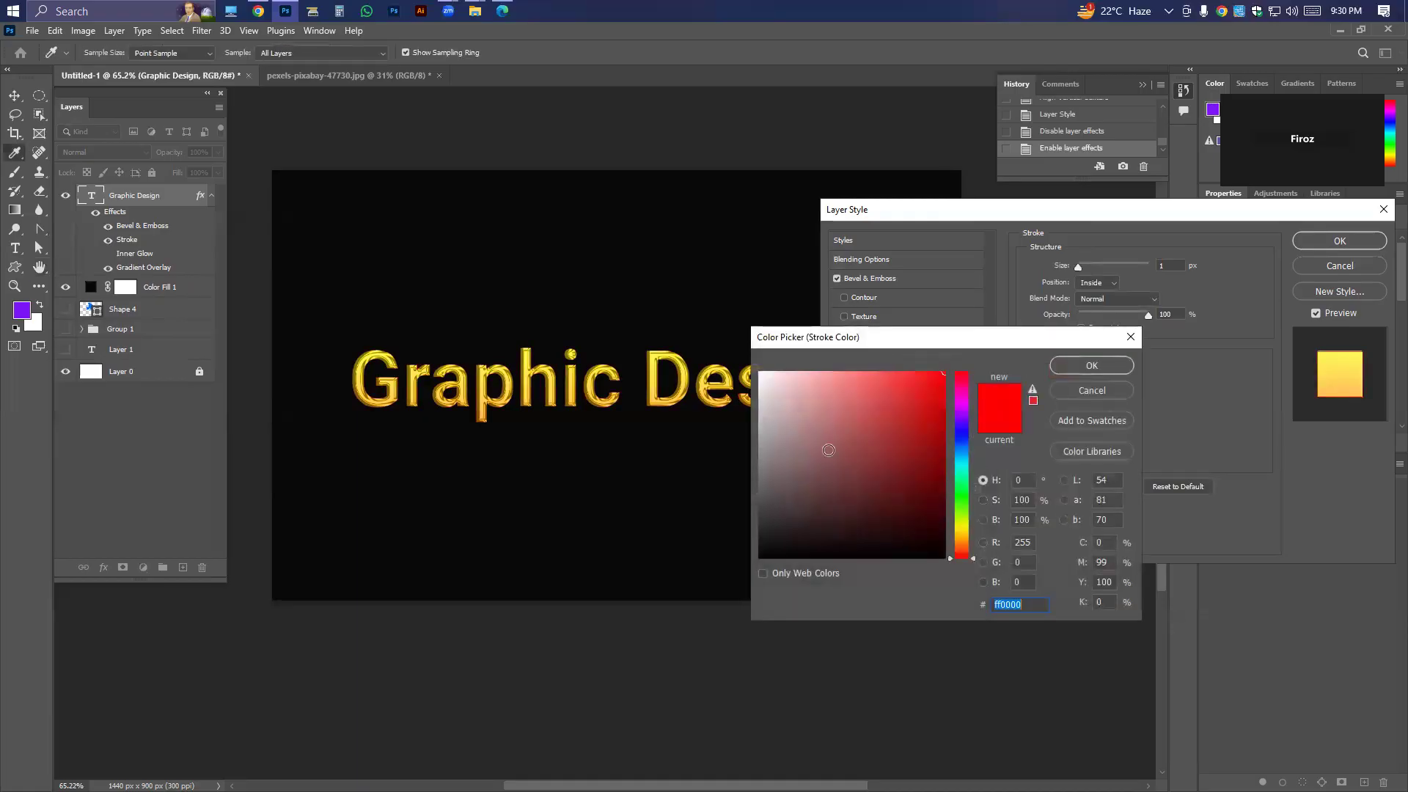
text(ffffff)
drag(862, 443, 663, 660)
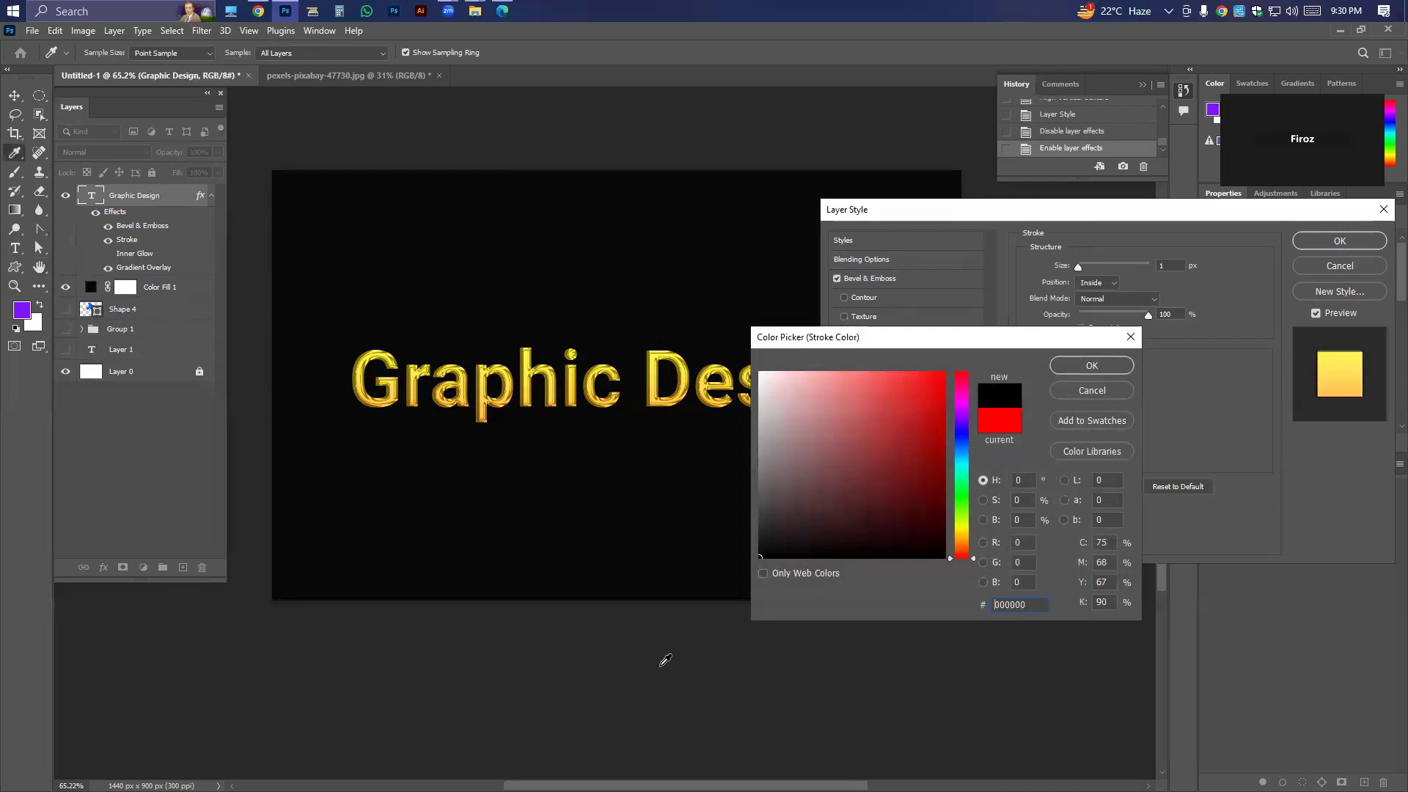
click(1090, 368)
Set the stroke's position to Outside and increase its size to about 13 px.
mouse_move(1078, 266)
mouse_down()
mouse_move(1112, 267)
mouse_move(1078, 271)
mouse_up()
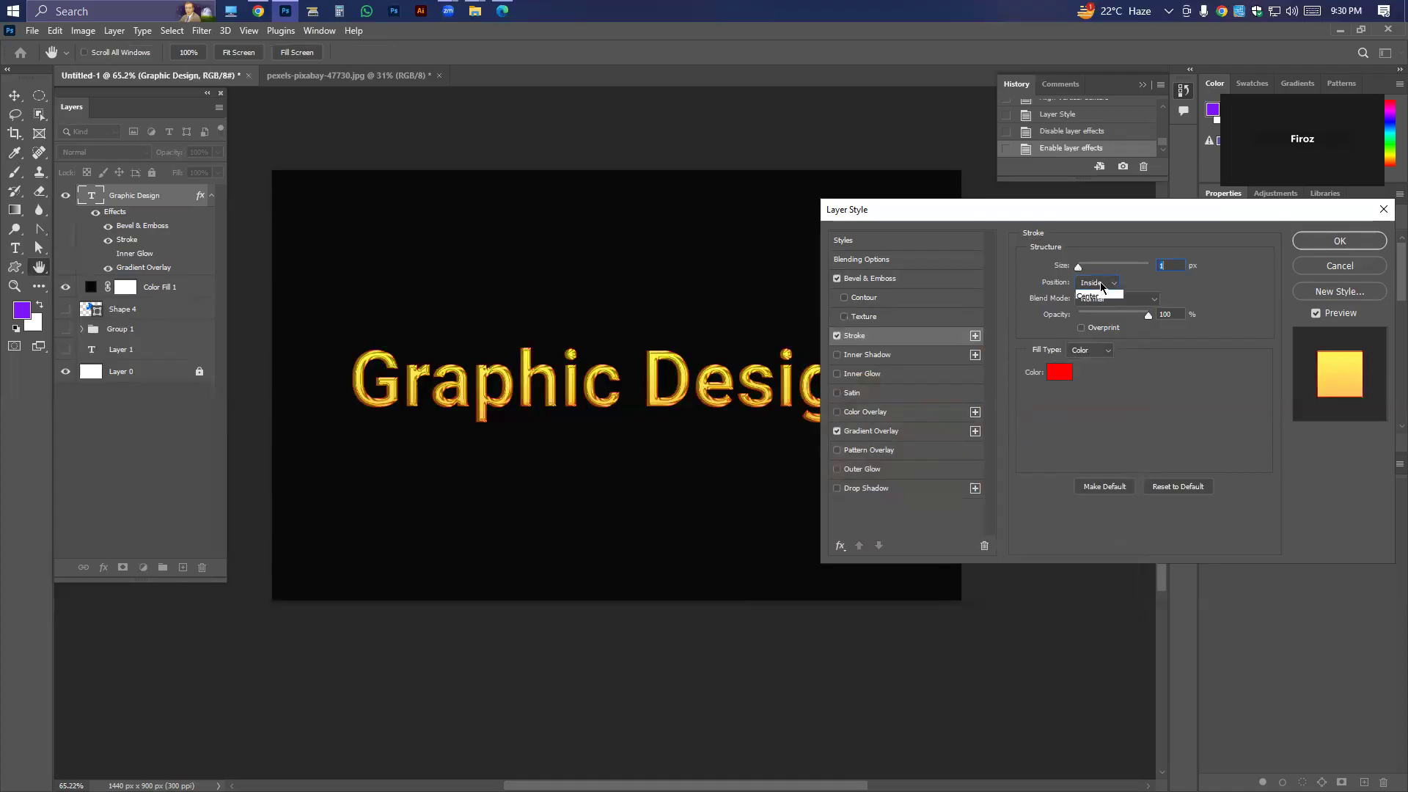
click(1102, 284)
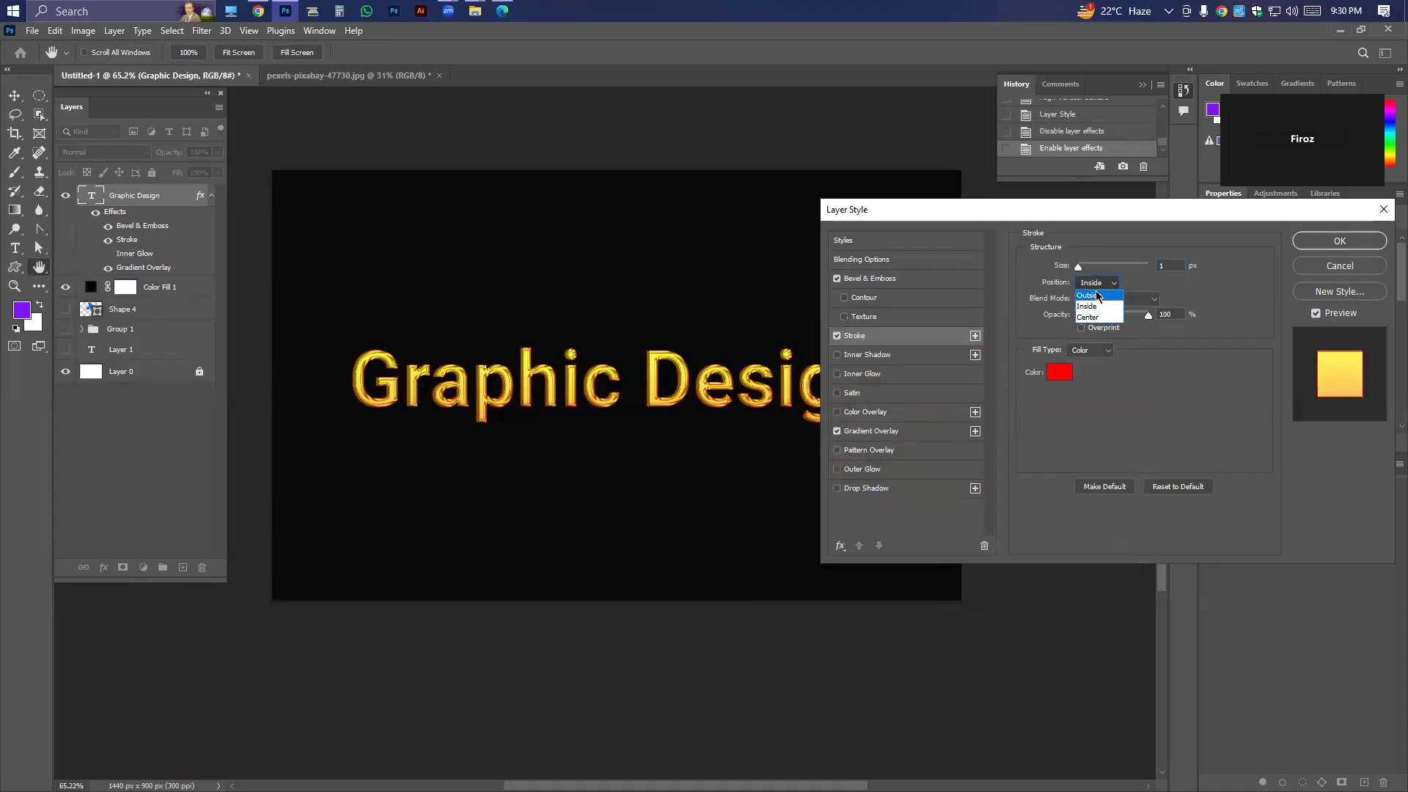
click(1097, 295)
mouse_move(1077, 267)
mouse_down()
mouse_move(1099, 272)
mouse_move(1087, 272)
mouse_up()
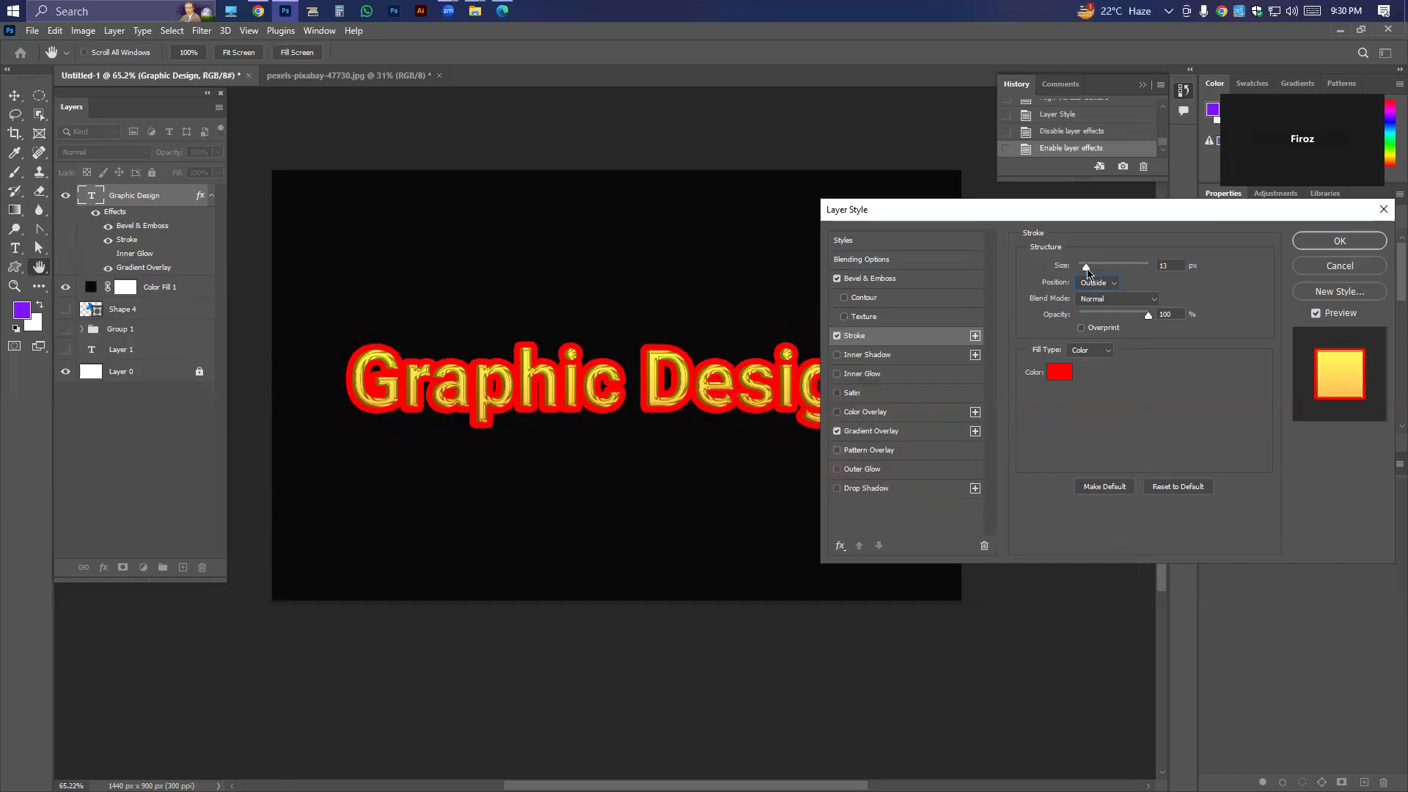
Set the stroke's position to Inside and reduce its size to 3 px.
click(1096, 283)
click(1089, 298)
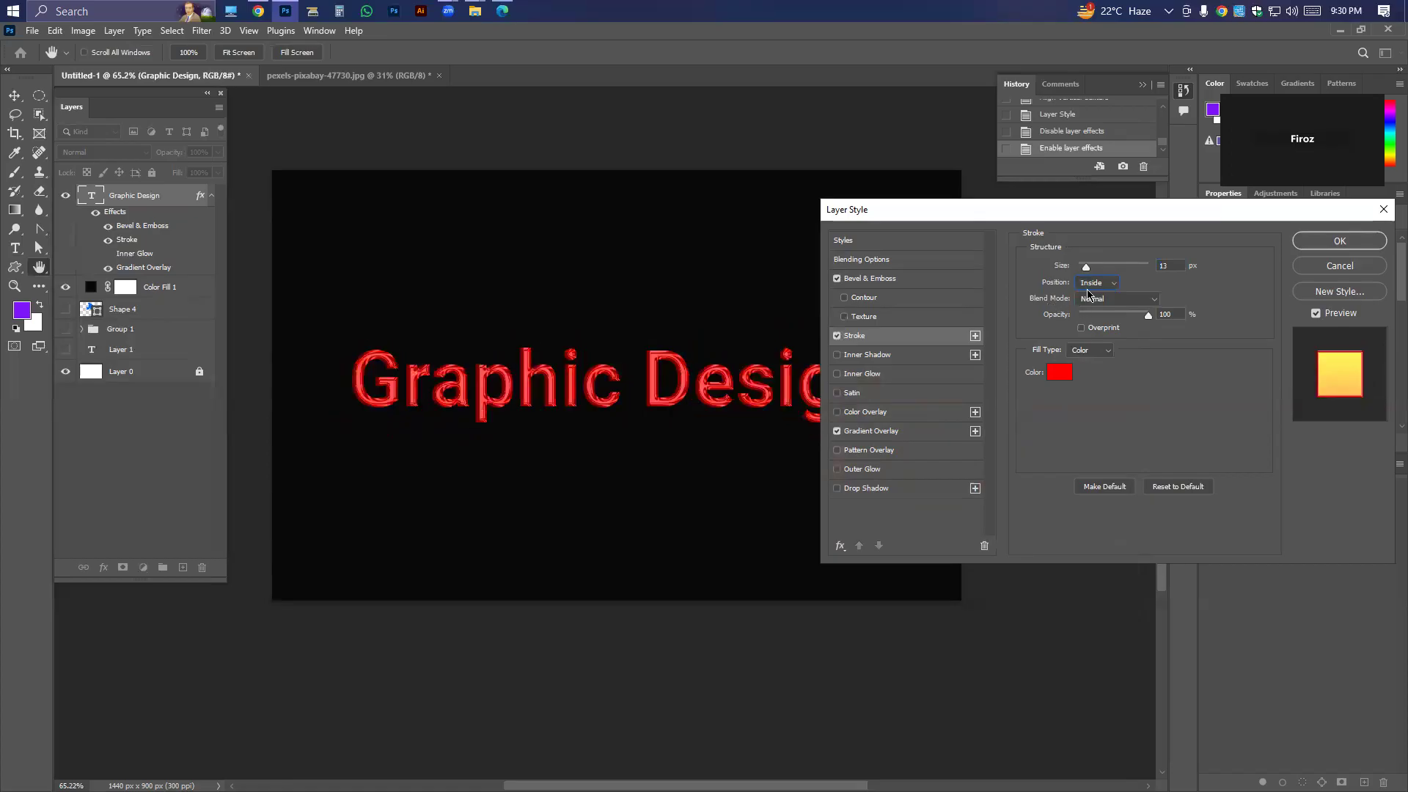
drag(1087, 267, 1080, 268)
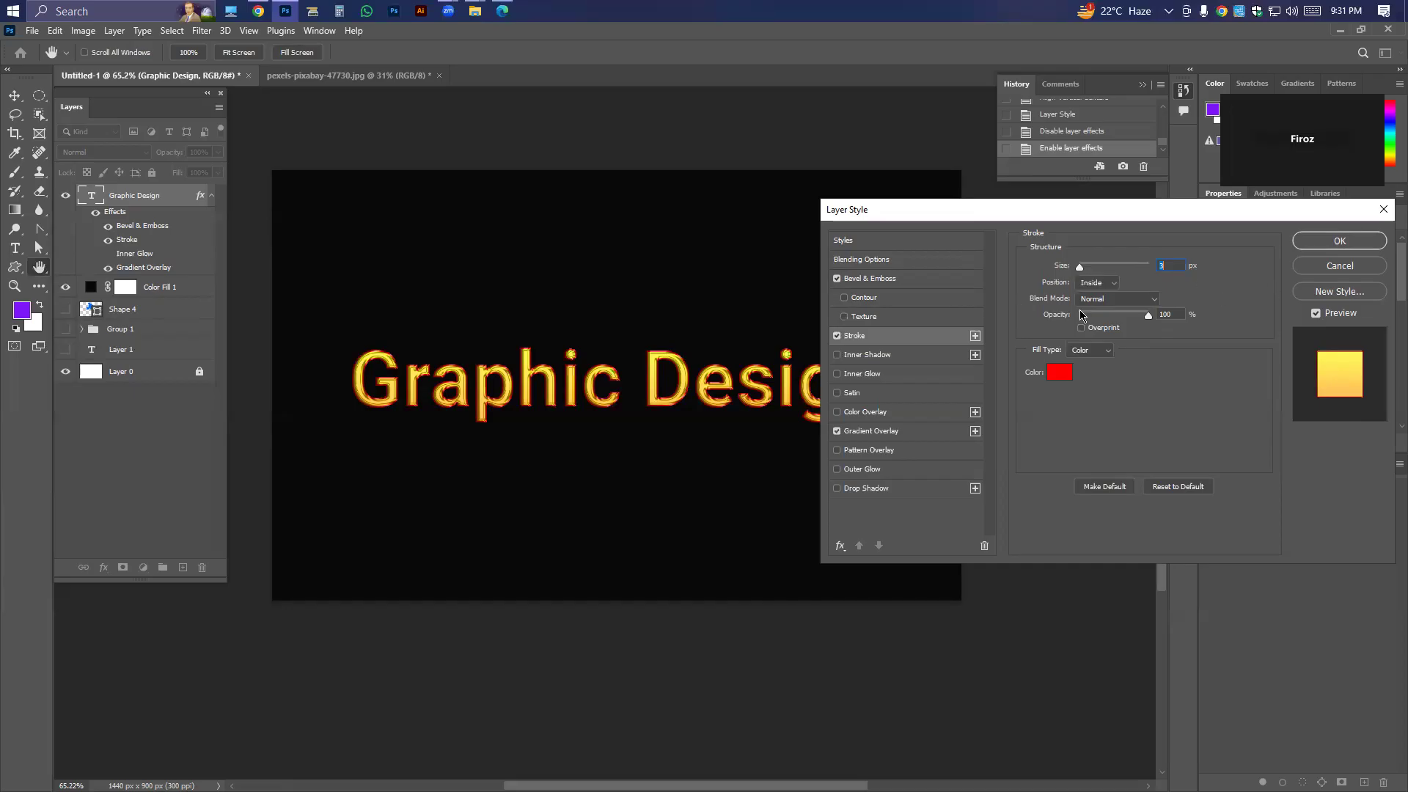
Try the Screen and Linear Dodge (Add) blend modes on the stroke, and turn Stroke off before applying the layer style.
click(1125, 298)
click(1097, 427)
click(1104, 300)
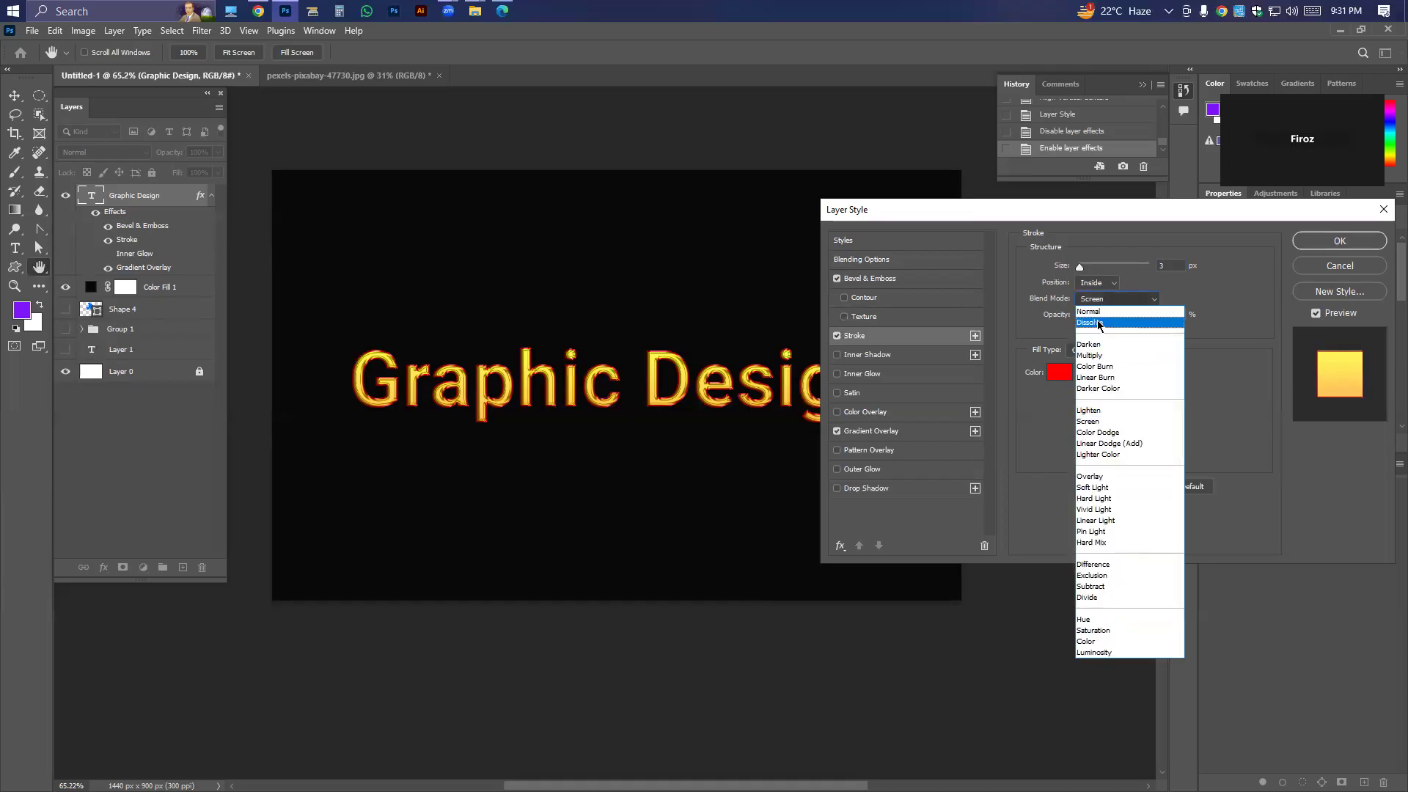
click(1107, 444)
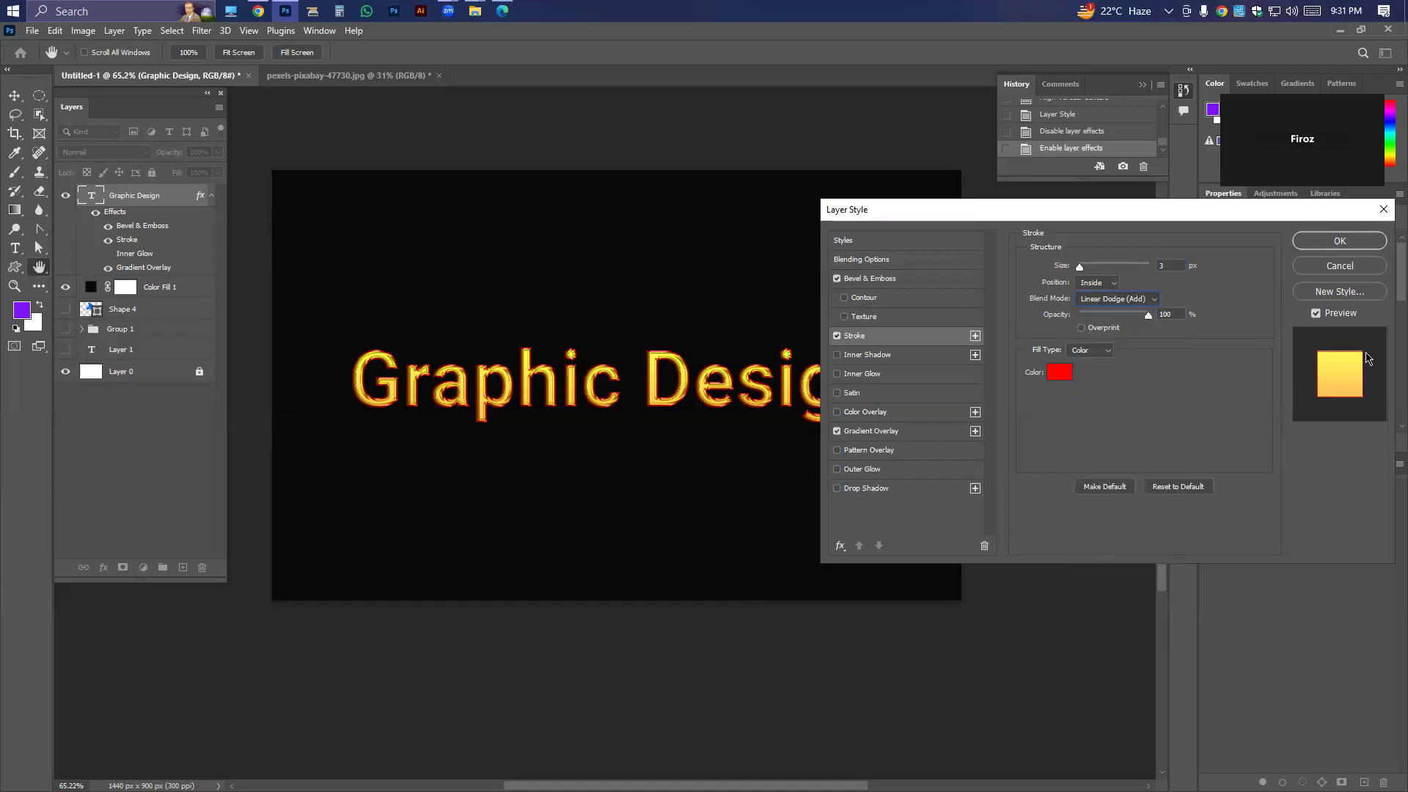
click(837, 335)
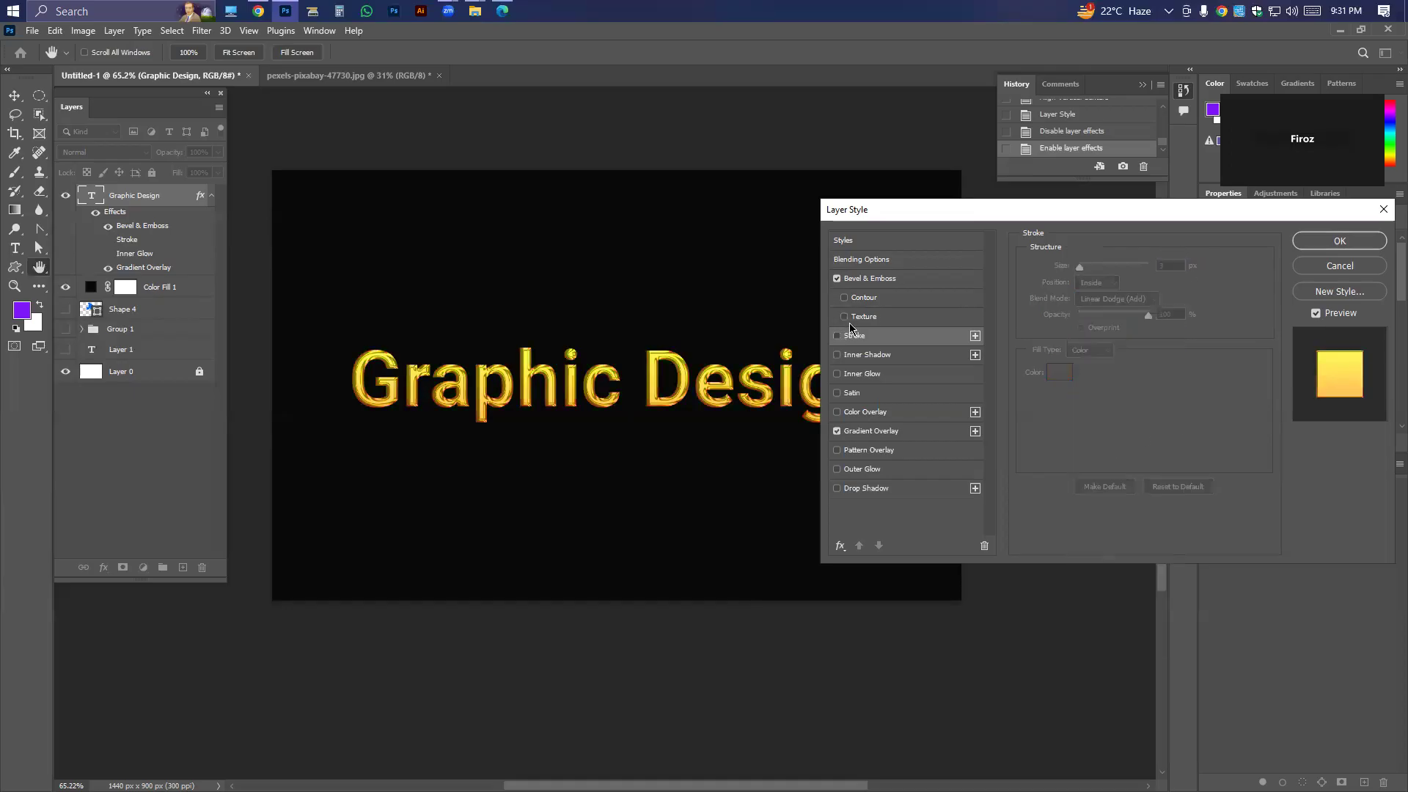
click(1316, 242)
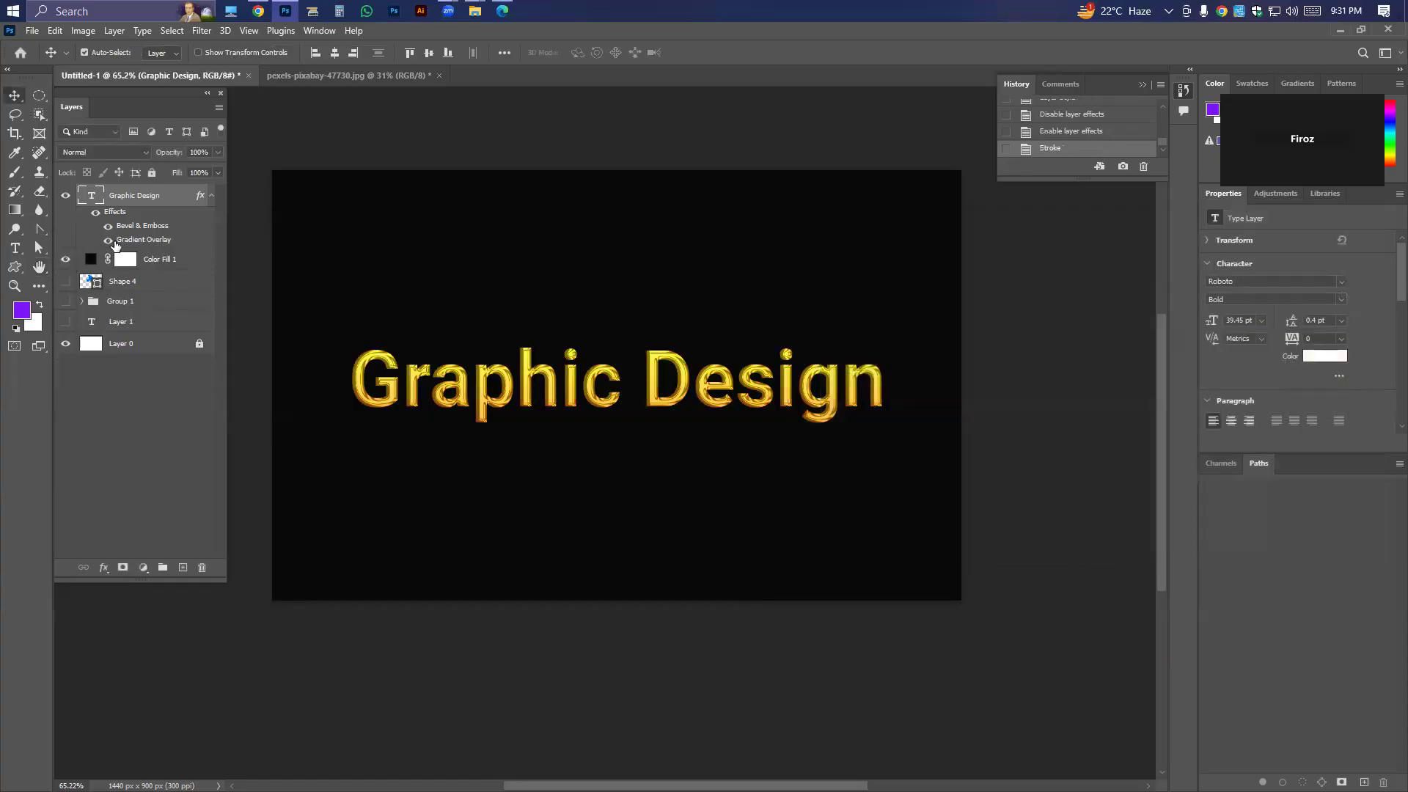
Toggle the Graphic Design layer's Gradient Overlay and Bevel & Emboss effects off and on individually to compare their looks.
click(108, 241)
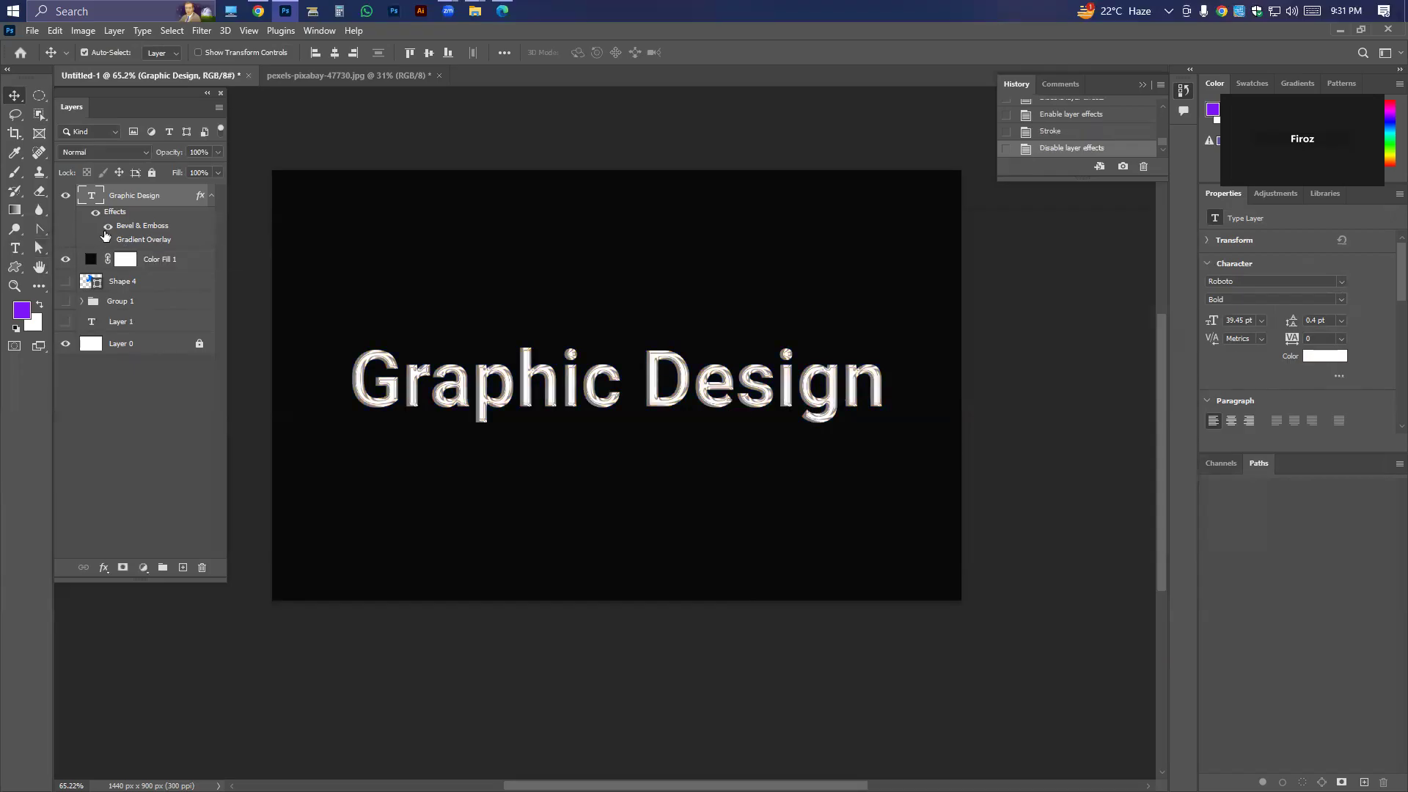
click(108, 227)
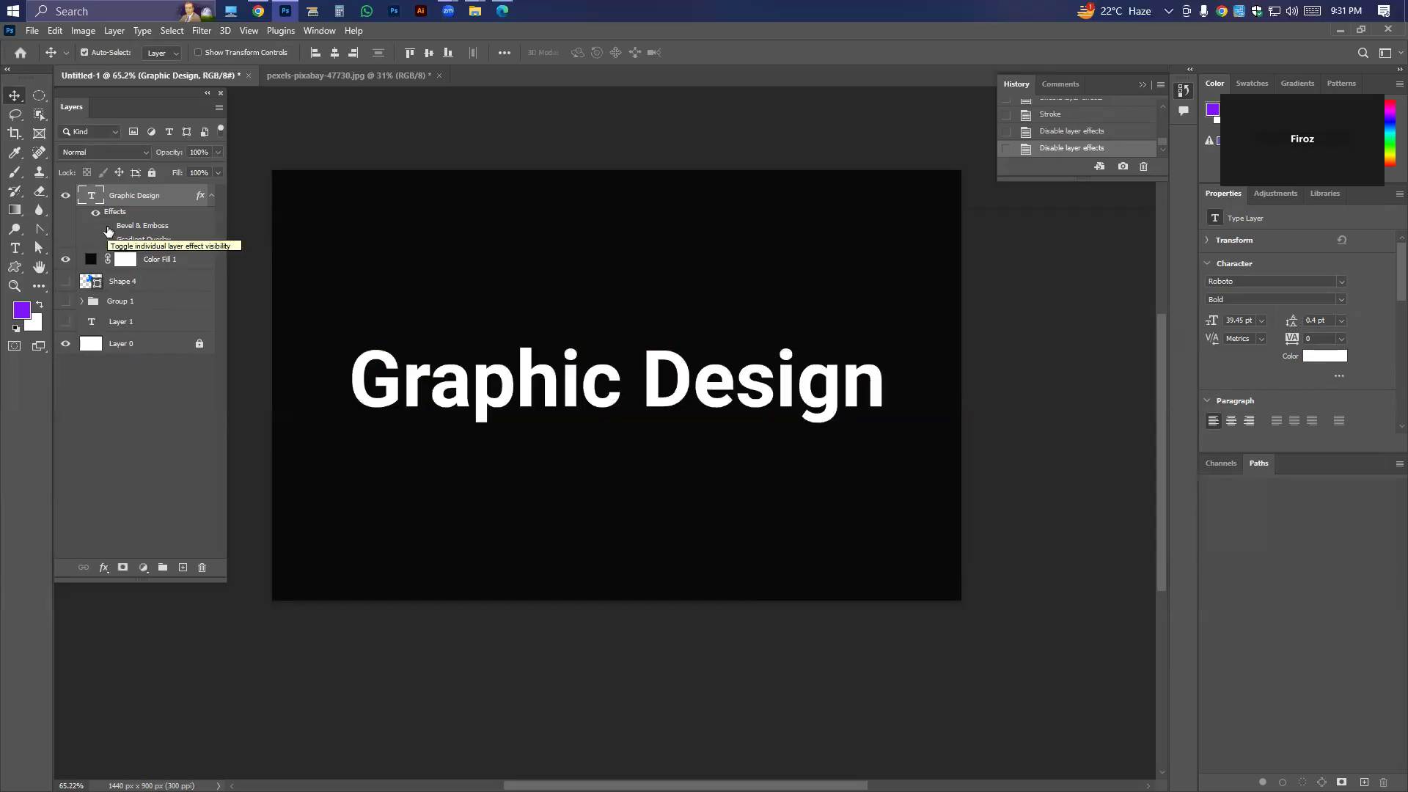
click(107, 229)
click(107, 230)
click(107, 228)
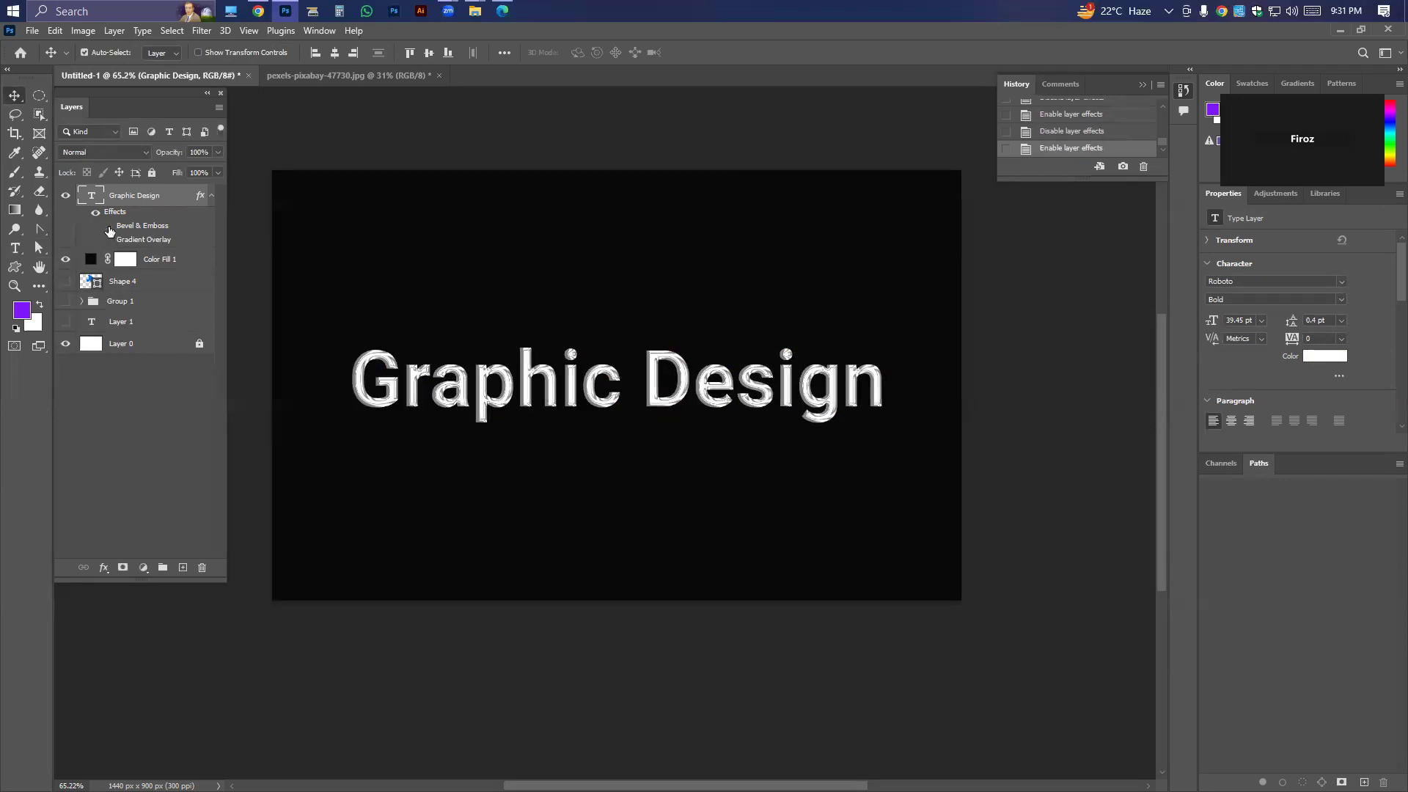
click(109, 231)
click(109, 231)
click(109, 242)
click(109, 242)
click(108, 242)
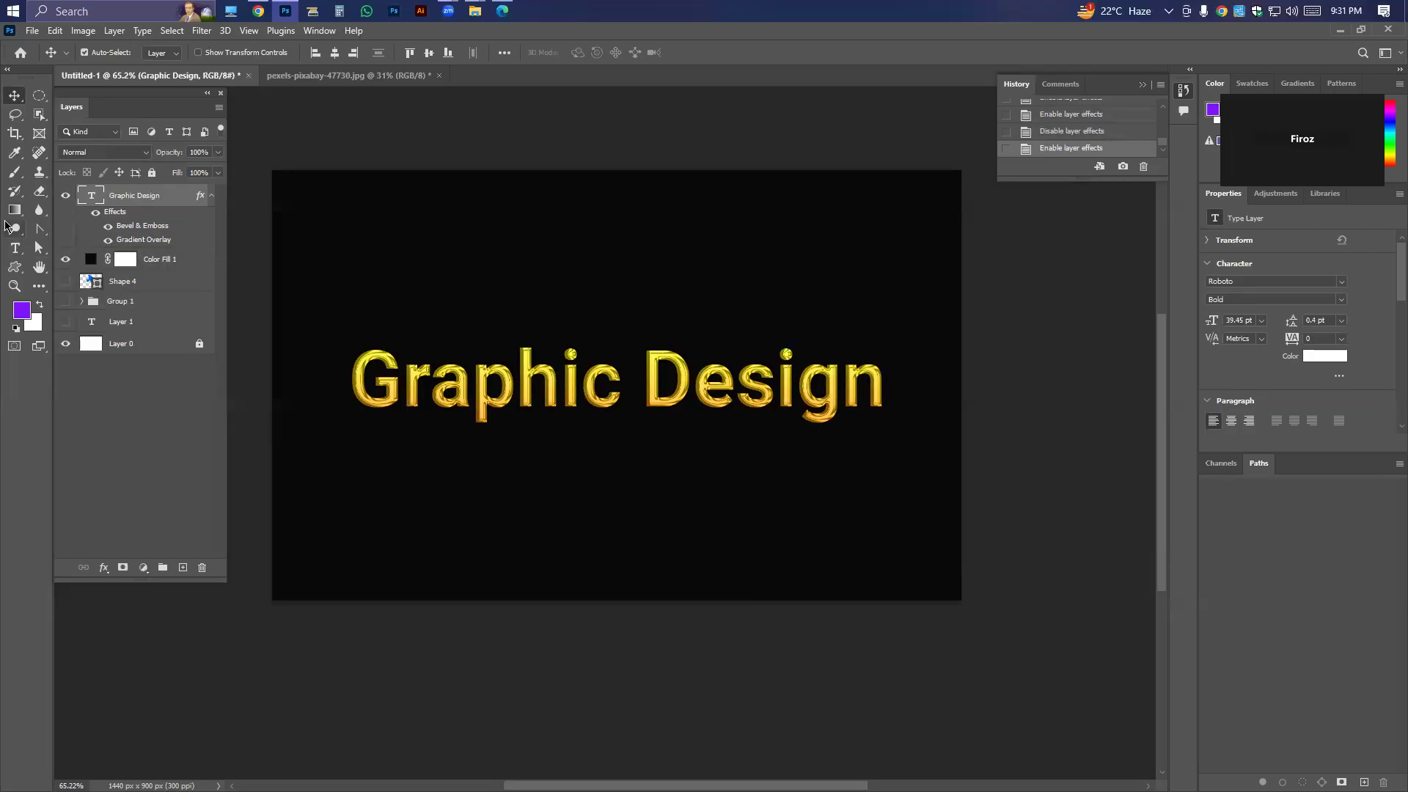
Hide the Graphic Design layer's Bevel & Emboss and Gradient Overlay effects, and set its text color to white (ffffff).
click(107, 228)
click(109, 241)
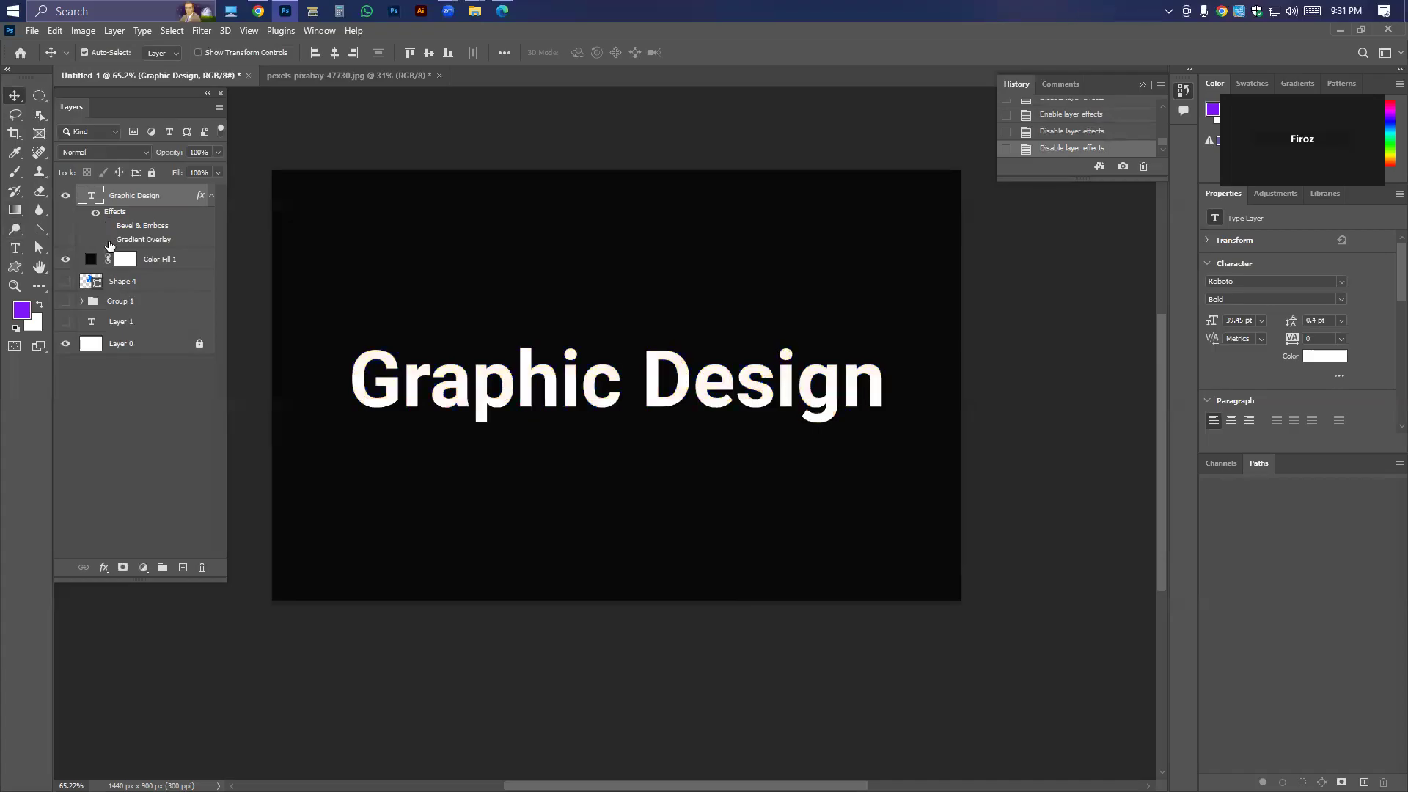
click(109, 241)
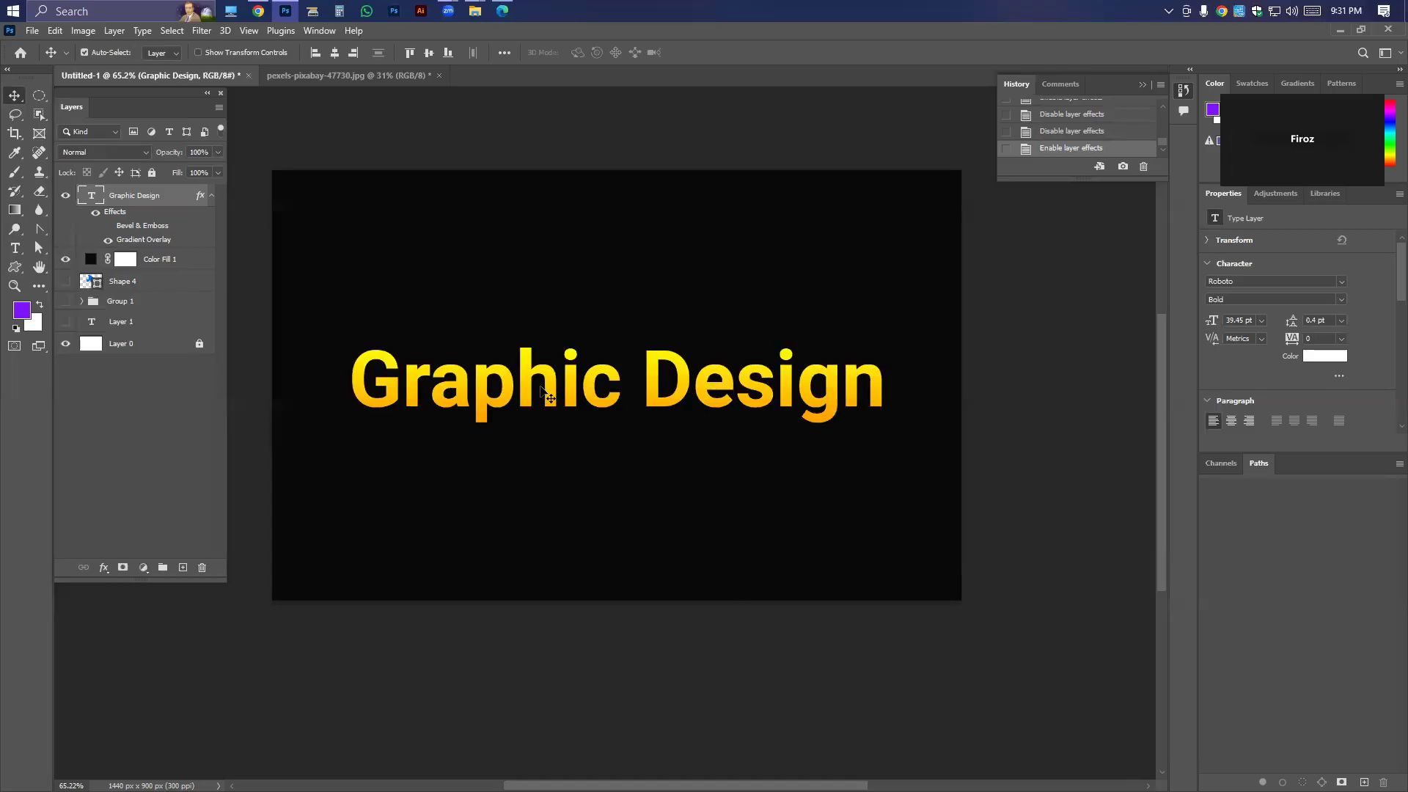
click(108, 240)
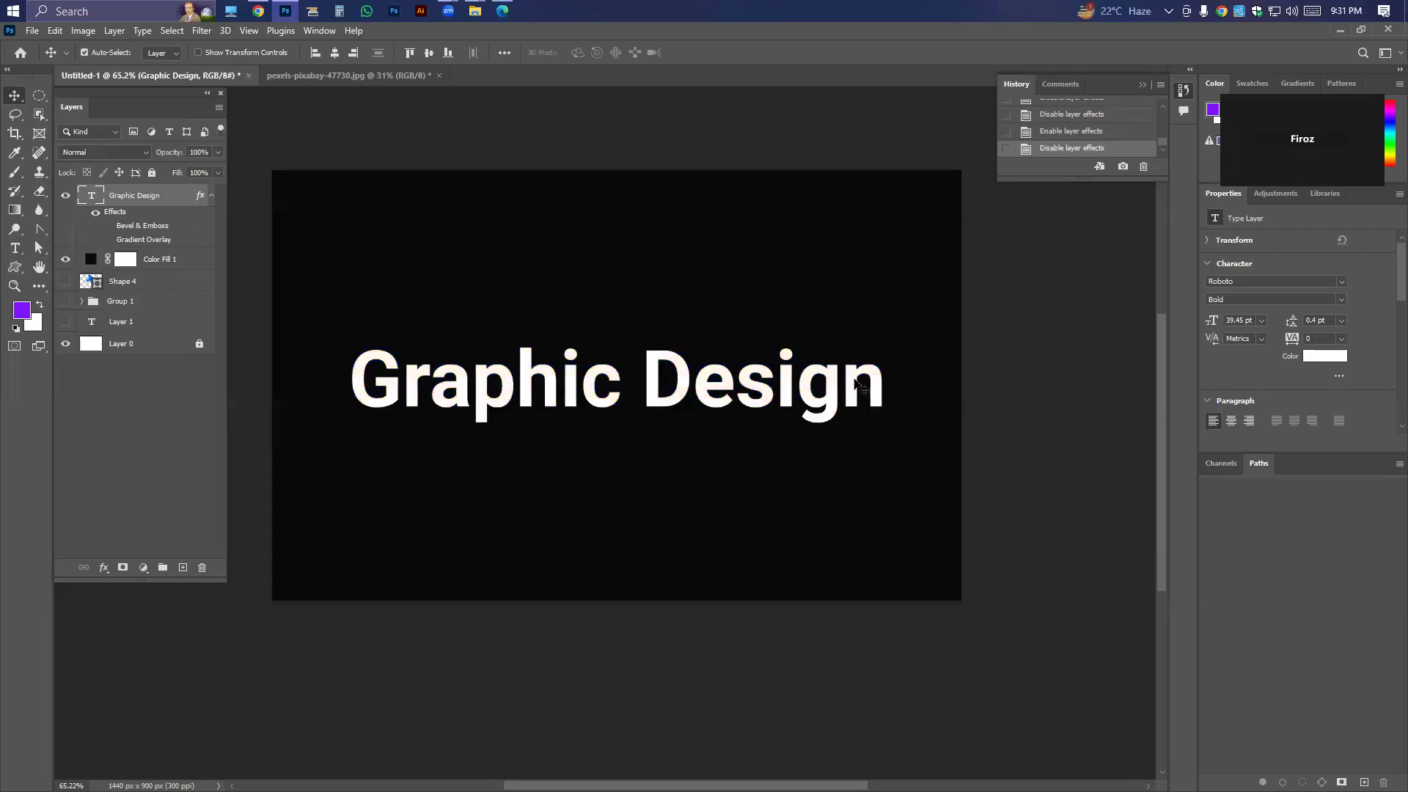
click(1341, 360)
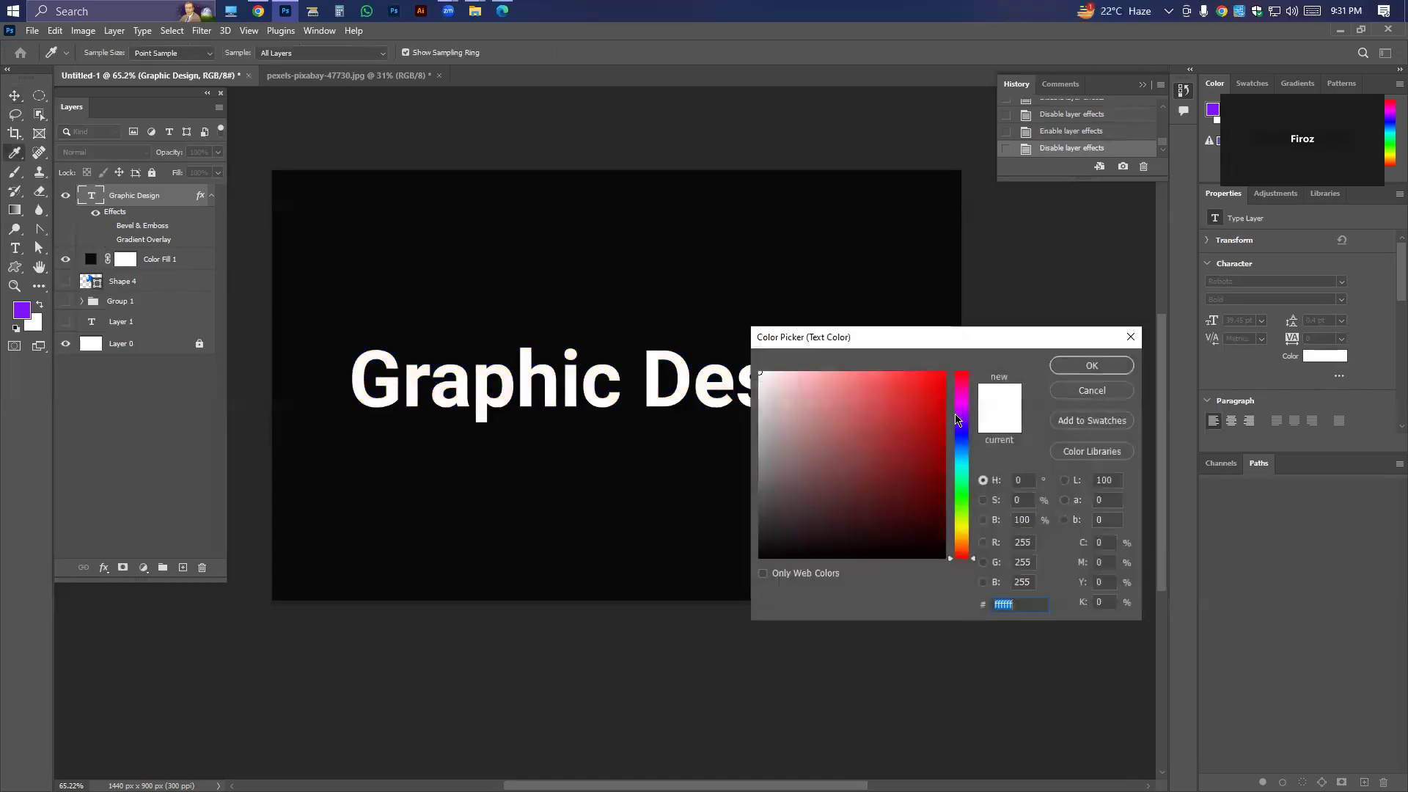
click(1092, 367)
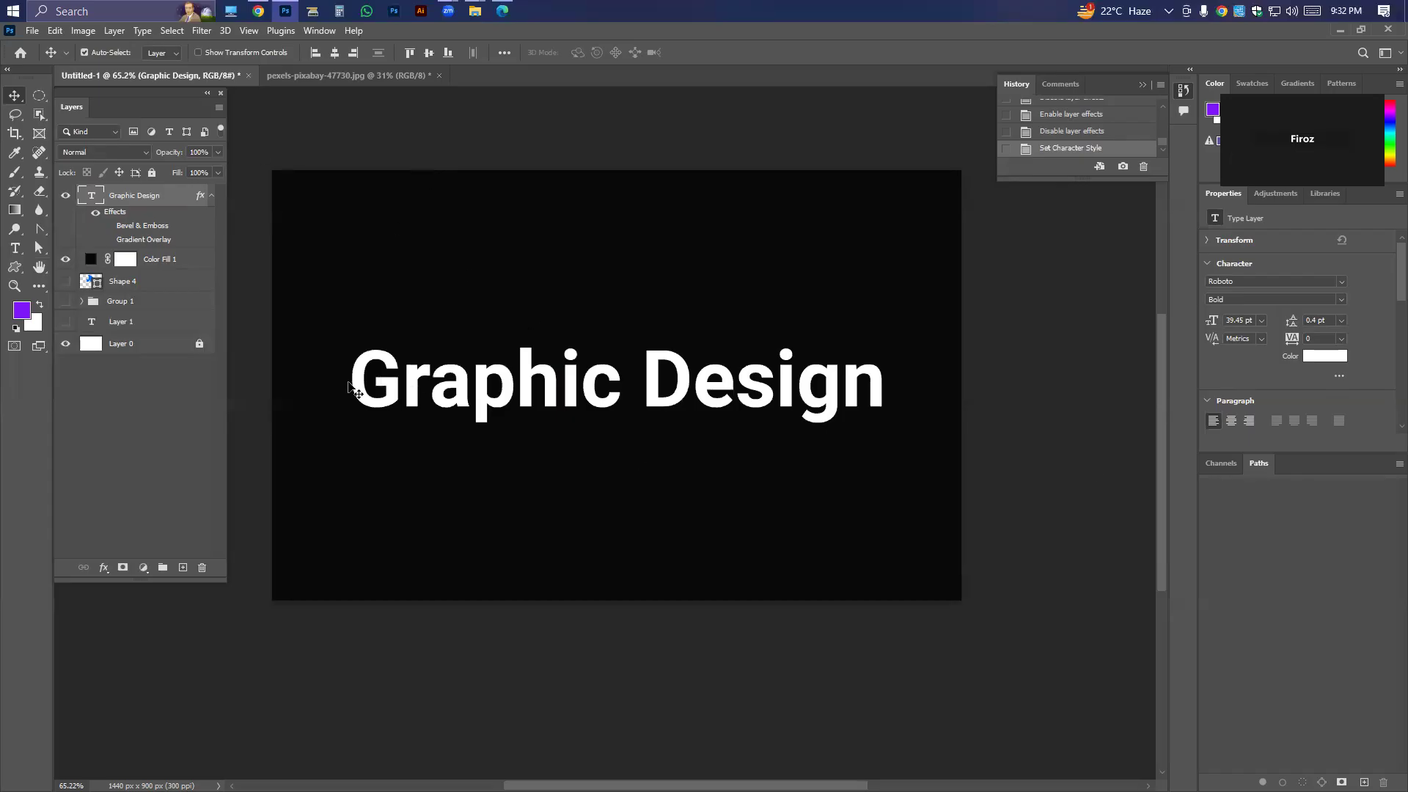
Draw a blue-filled rectangle of about 1169 by 192 px over the Graphic Design text.
right_click(16, 271)
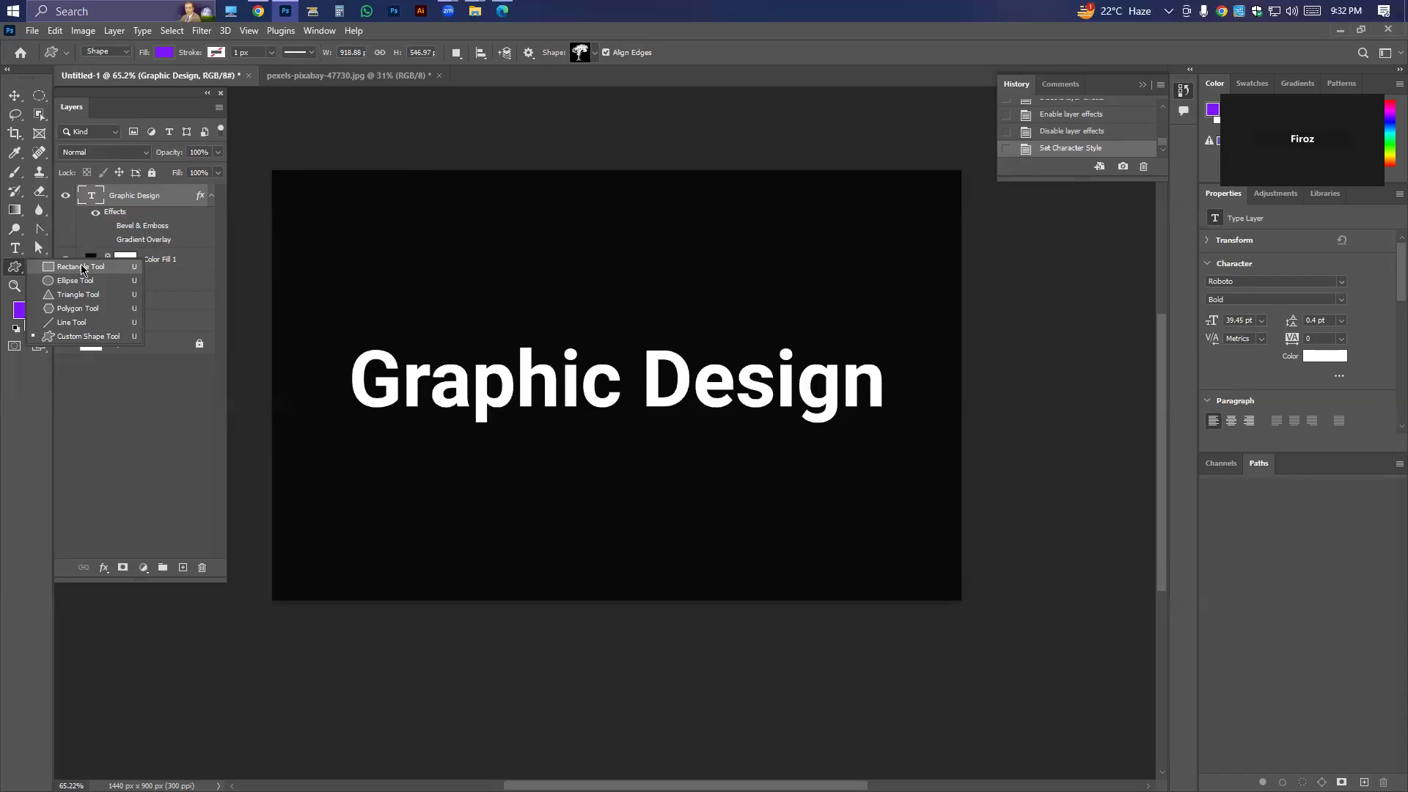
click(80, 266)
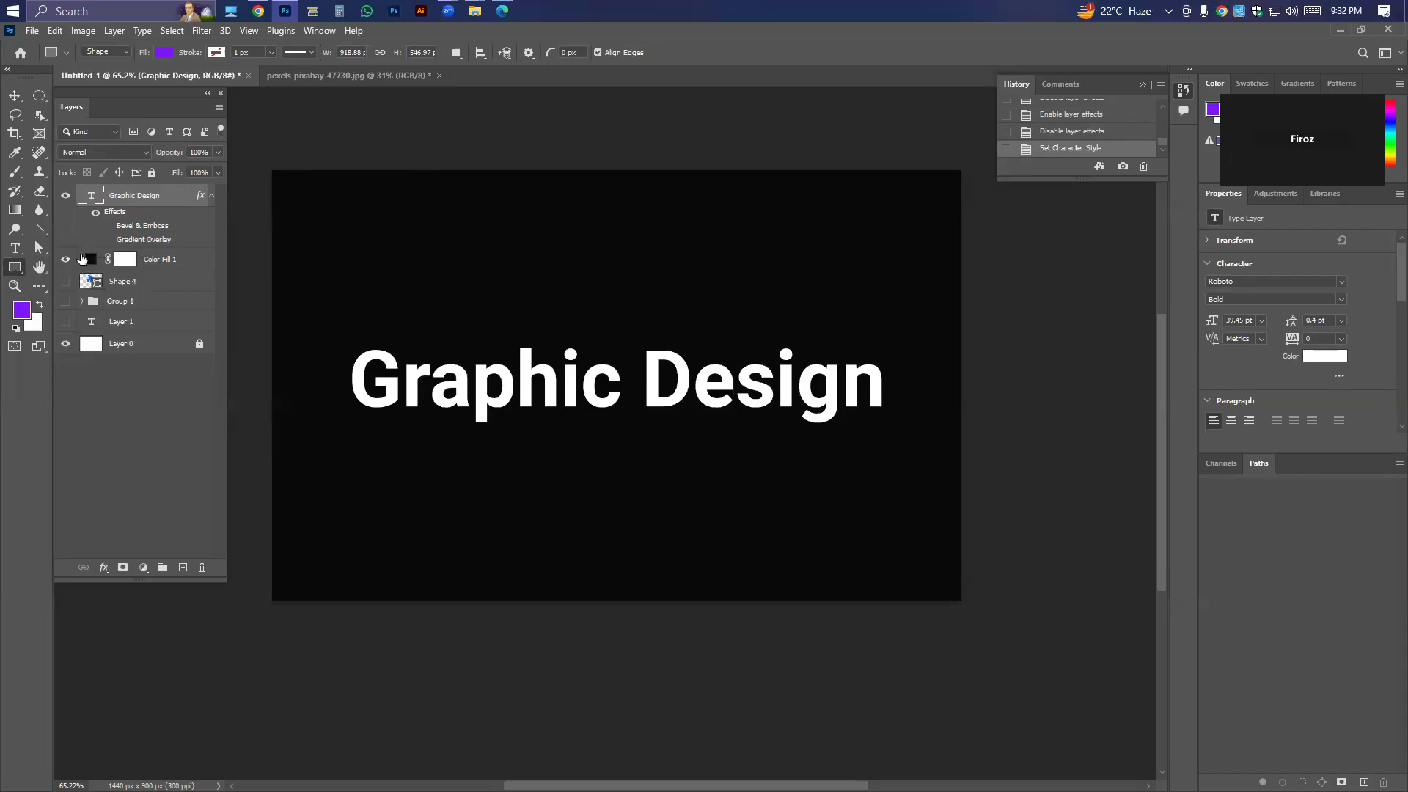
click(164, 52)
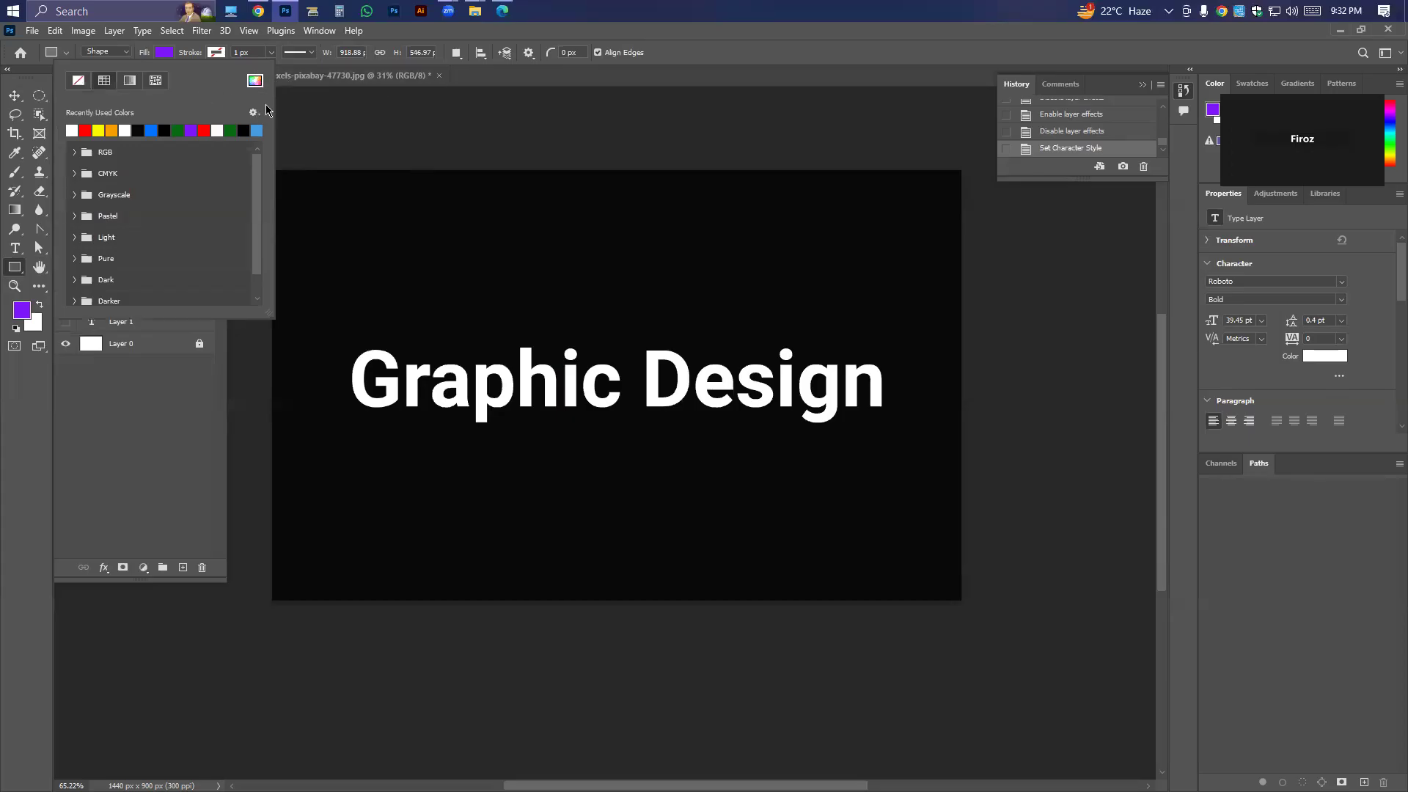
click(256, 131)
key(Return)
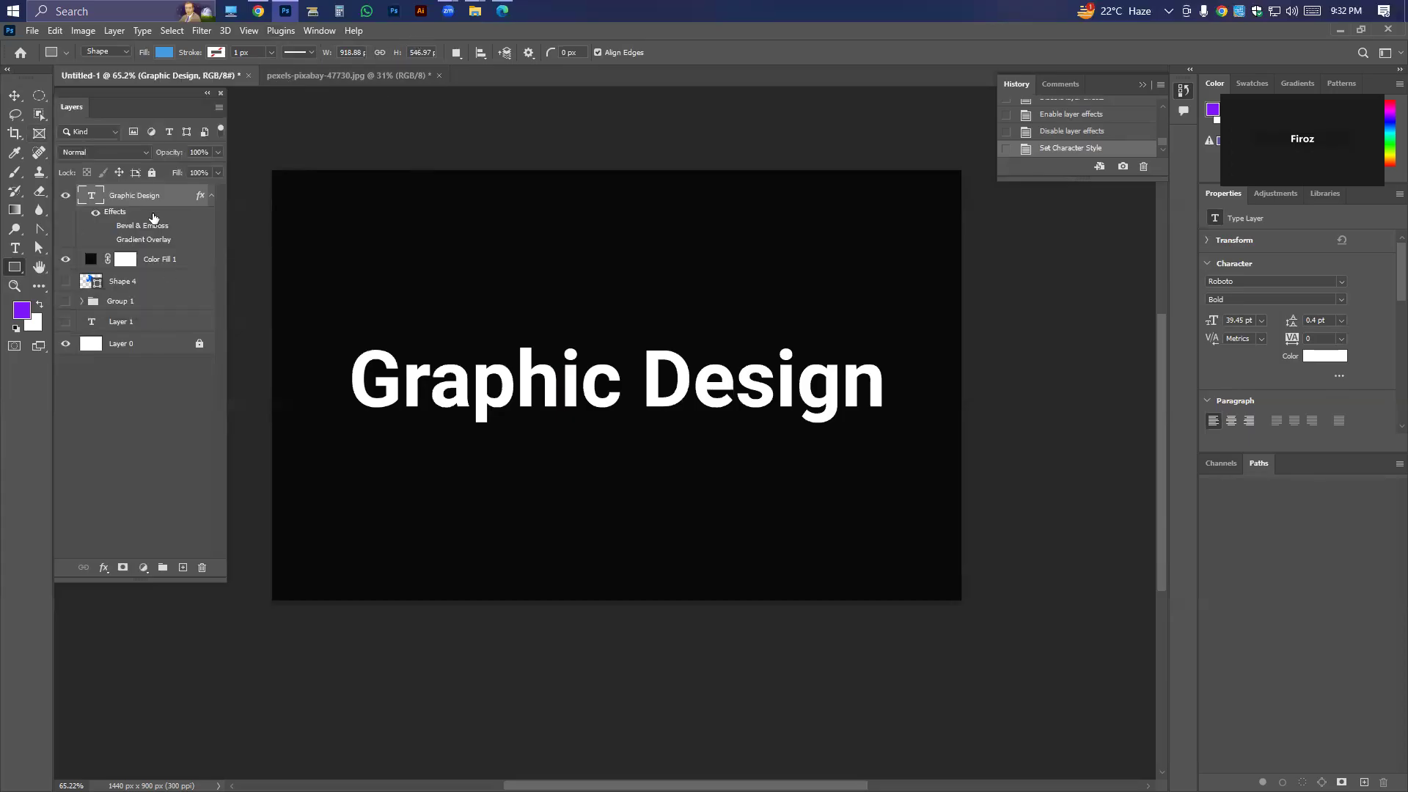
drag(341, 340, 900, 431)
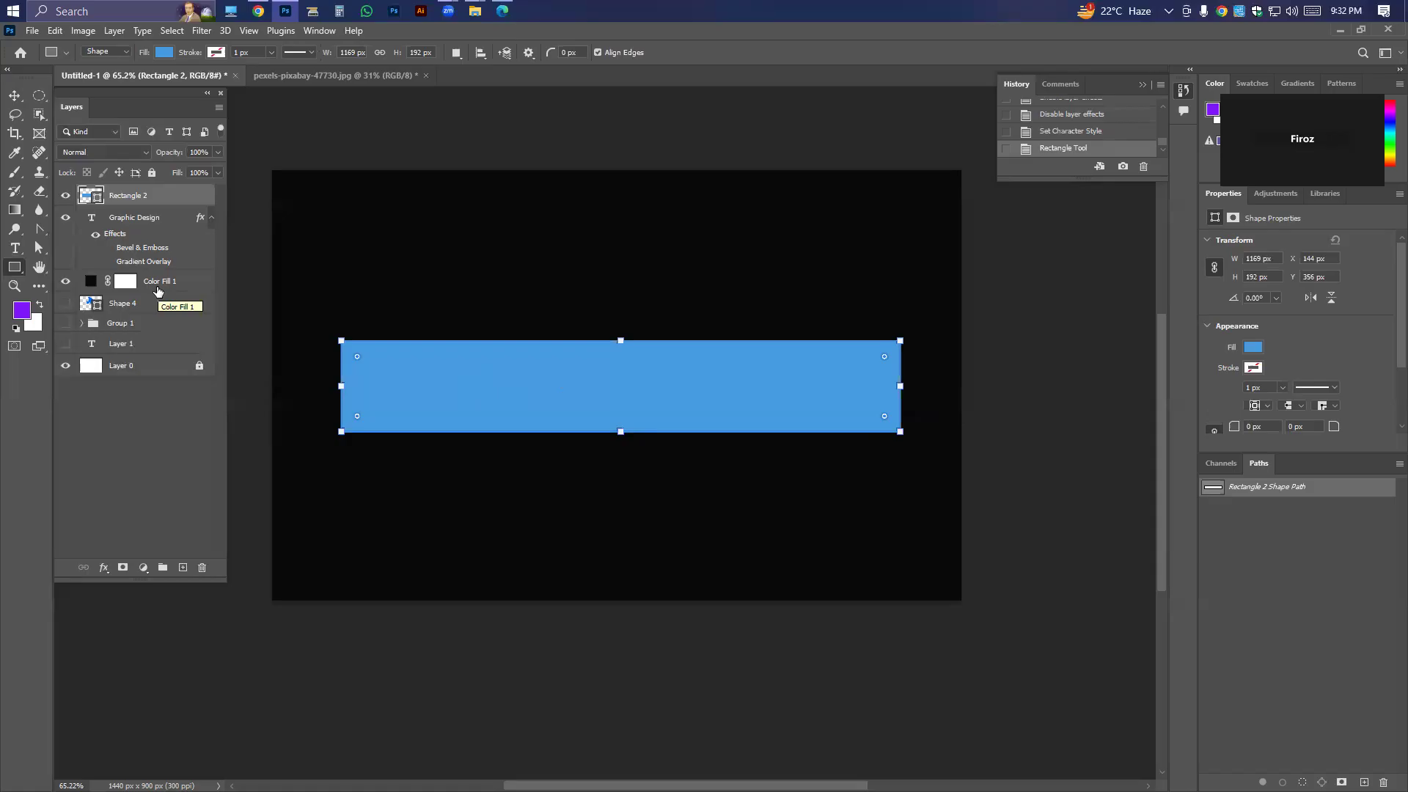
Reorder Rectangle 2 in the layer stack, trying it at the very back, until it sits directly beneath the Graphic Design layer.
click(14, 96)
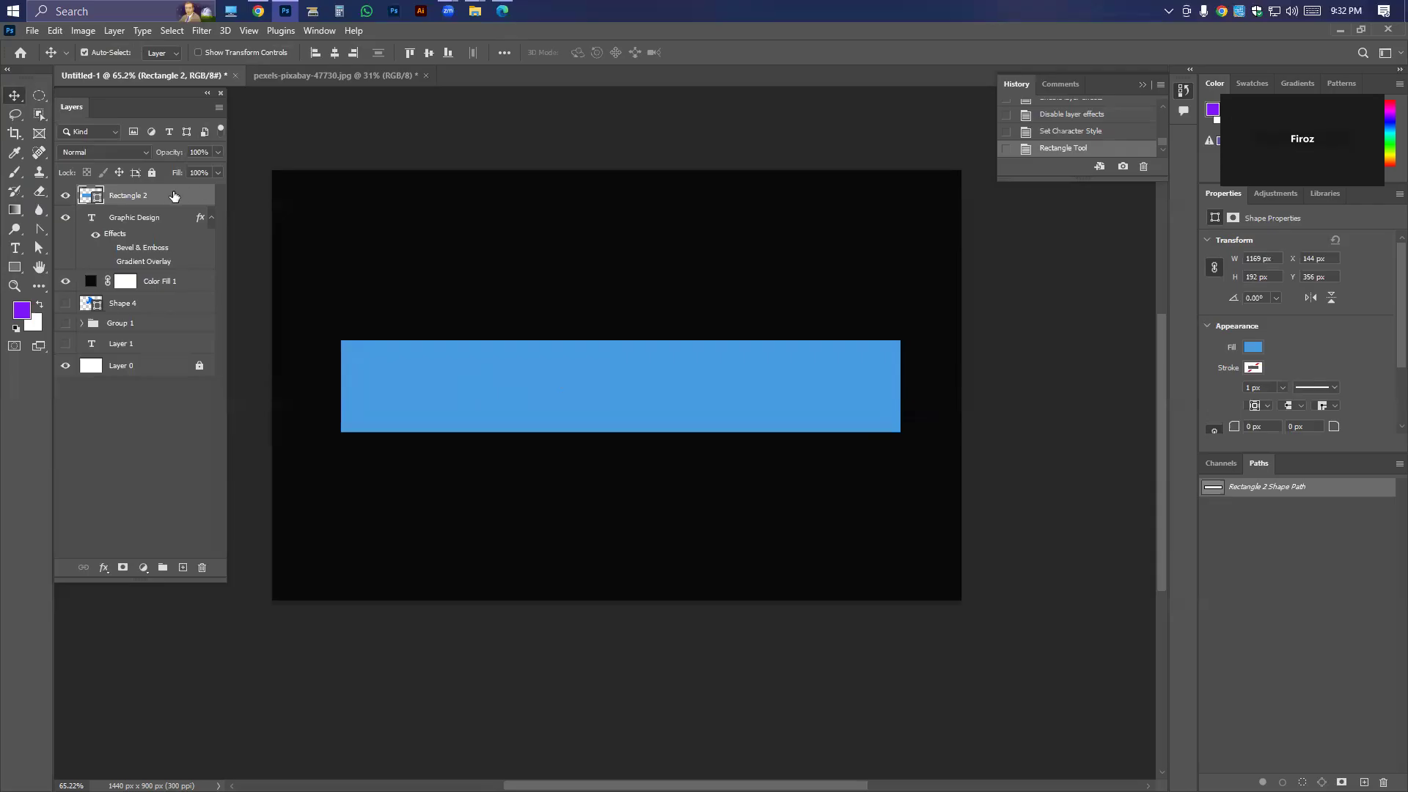
key(ctrl+[)
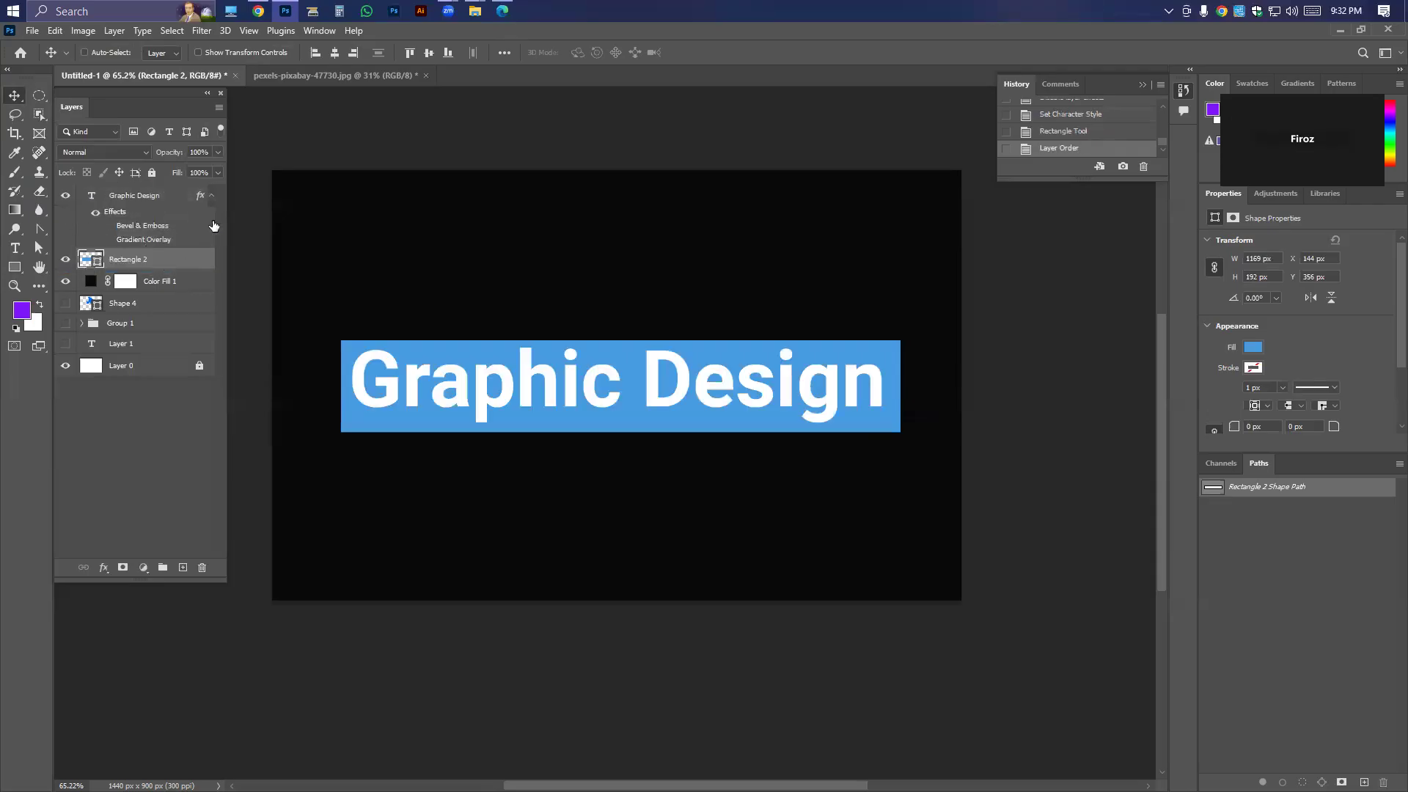
key(ctrl+z)
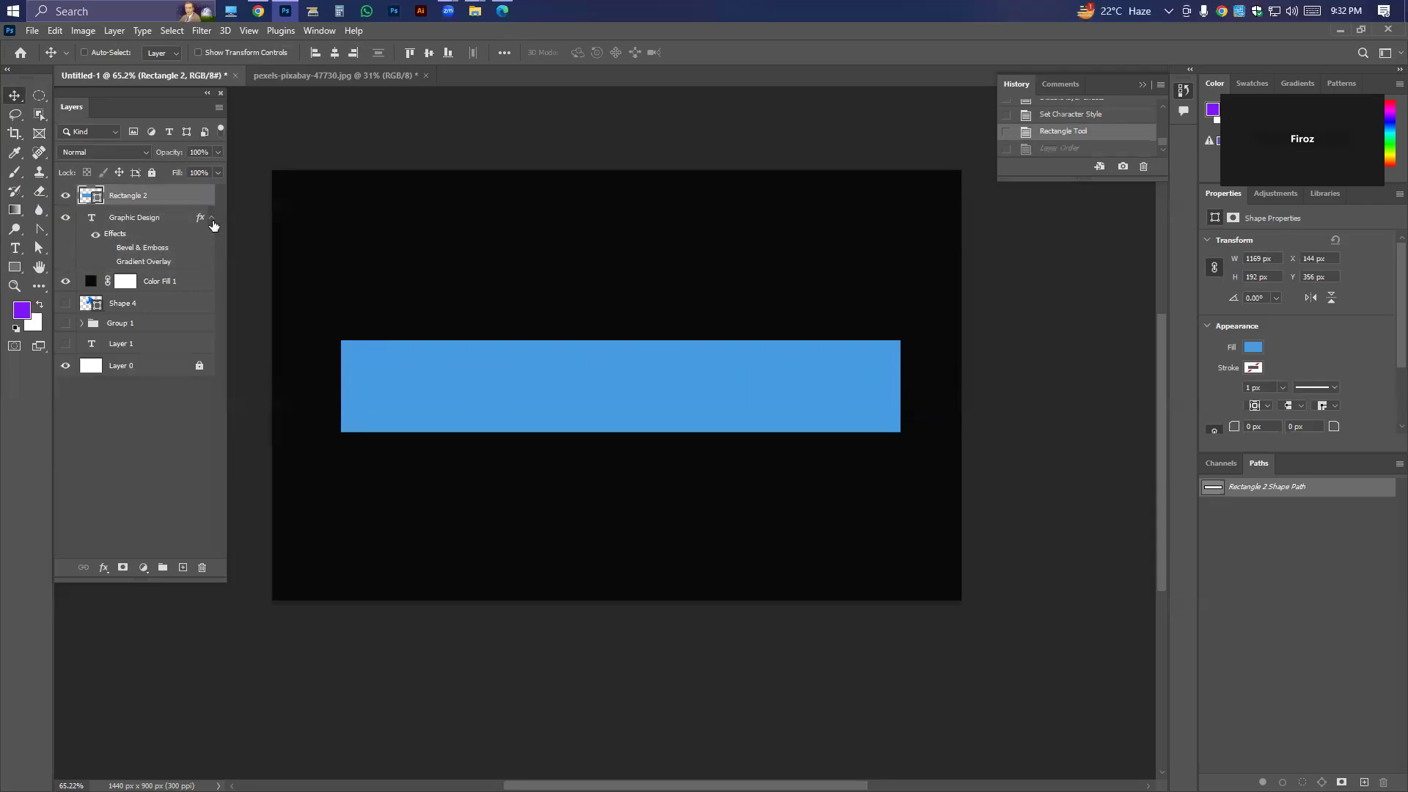
key(ctrl+shift+[)
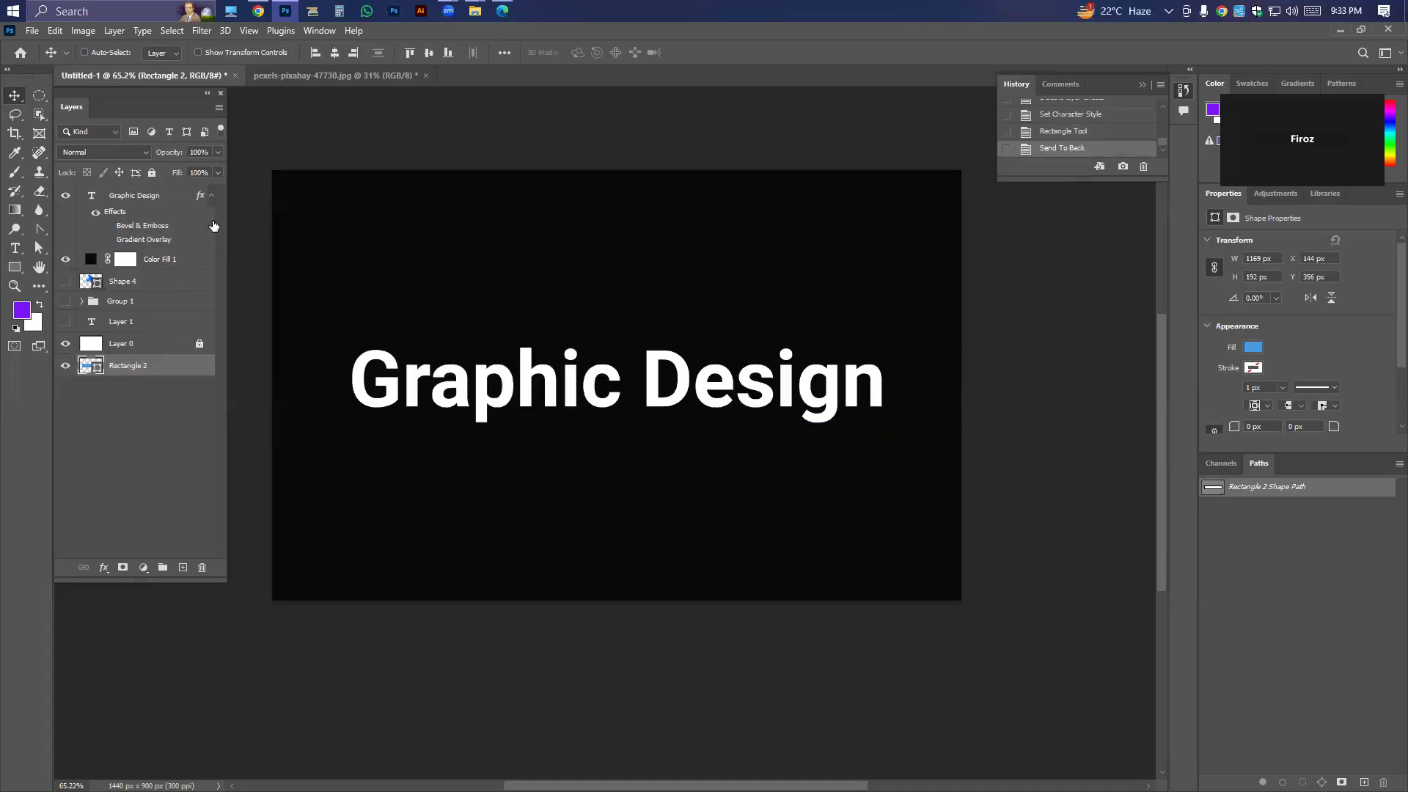
key(ctrl+])
key(ctrl+])
key(ctrl+])
key(ctrl+])
key(ctrl+])
key(ctrl+])
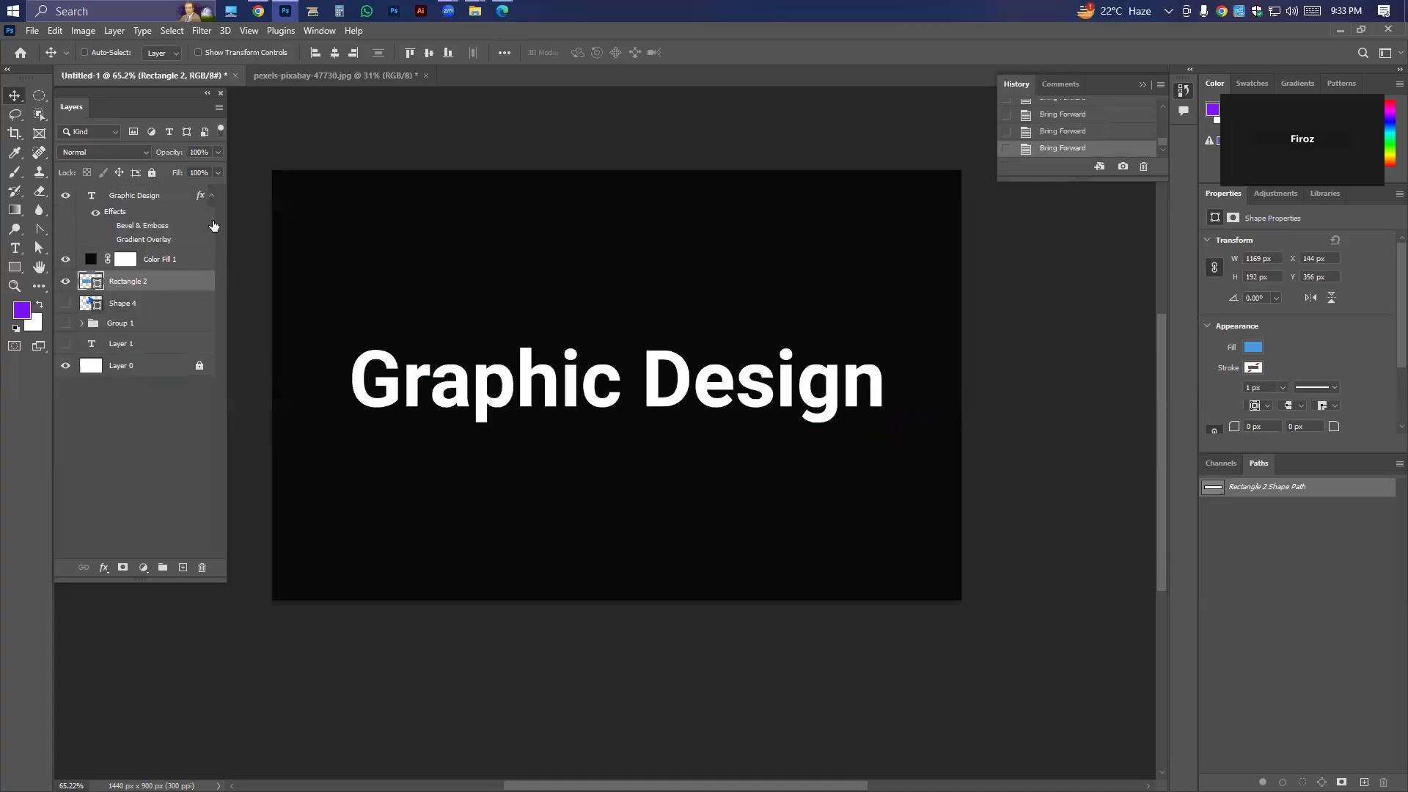
key(ctrl+[)
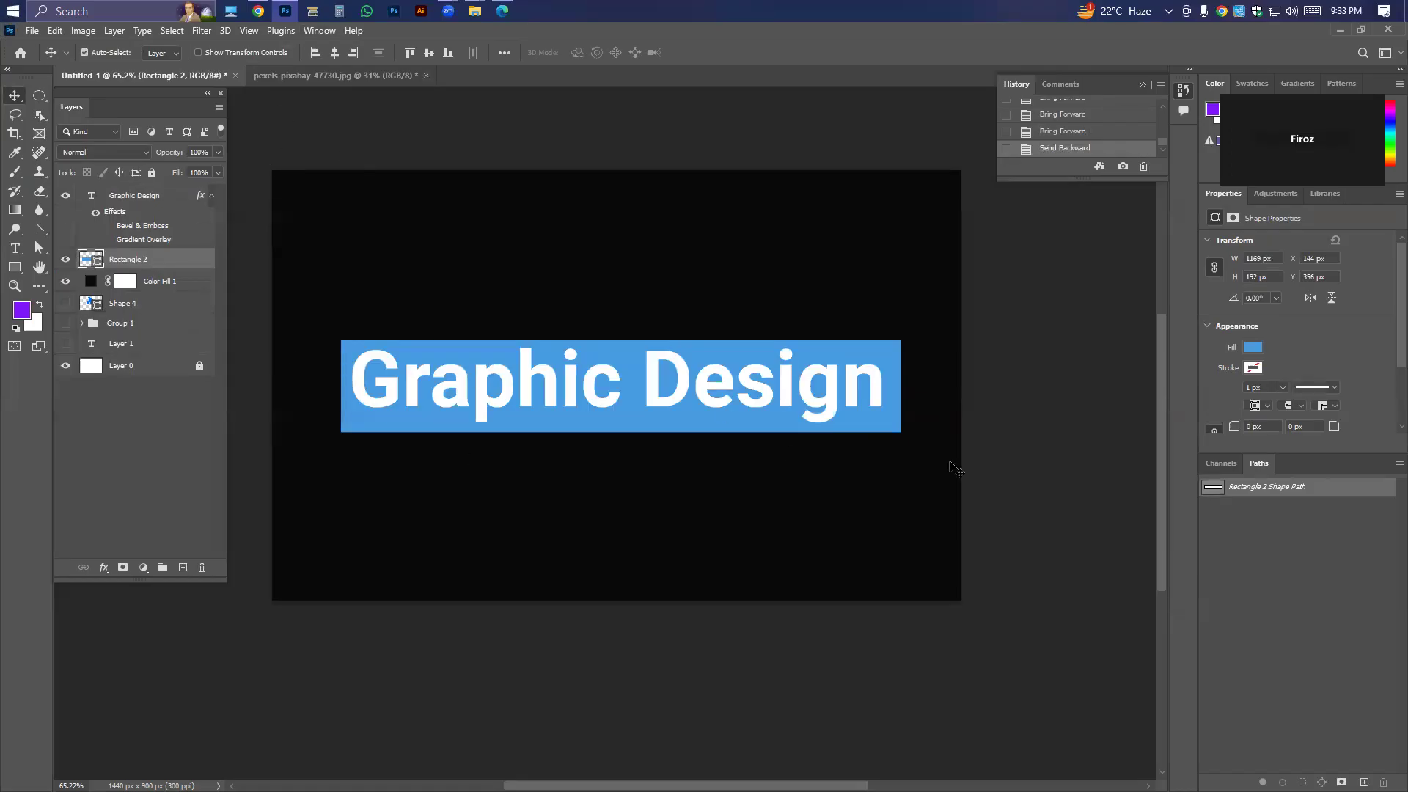
Try adding a new horizontal text layer above the blue rectangle with its Lorem Ipsum placeholder, and delete it.
click(626, 439)
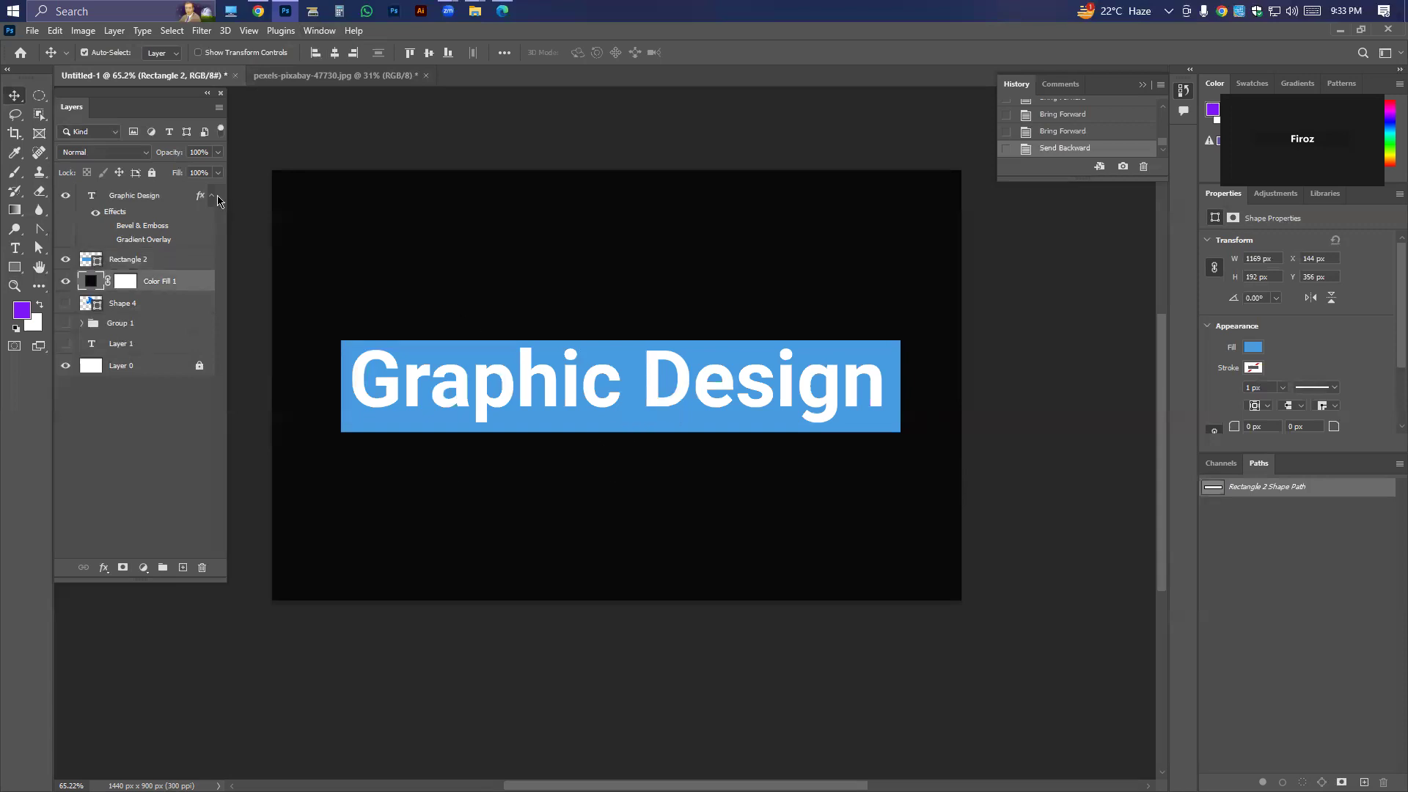
click(152, 203)
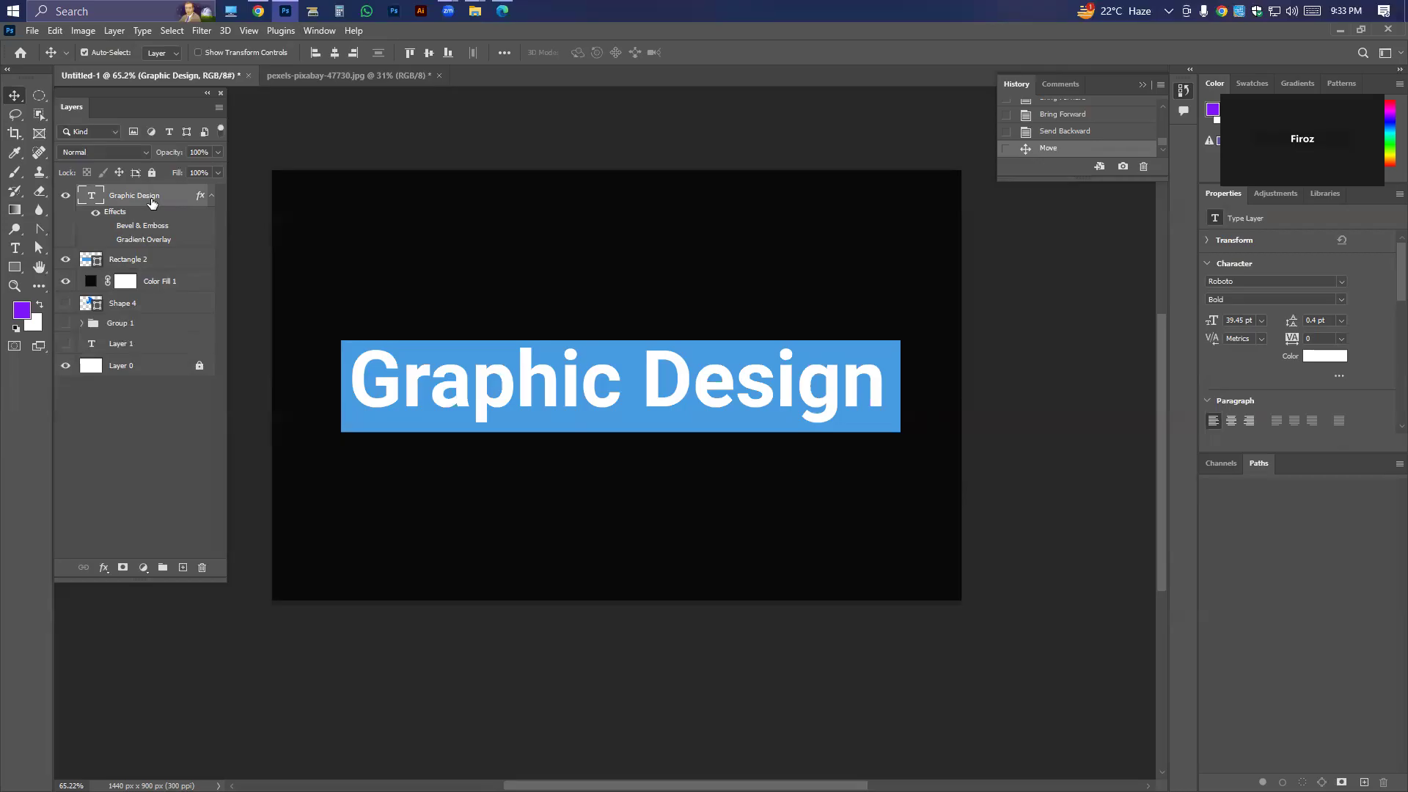
click(16, 249)
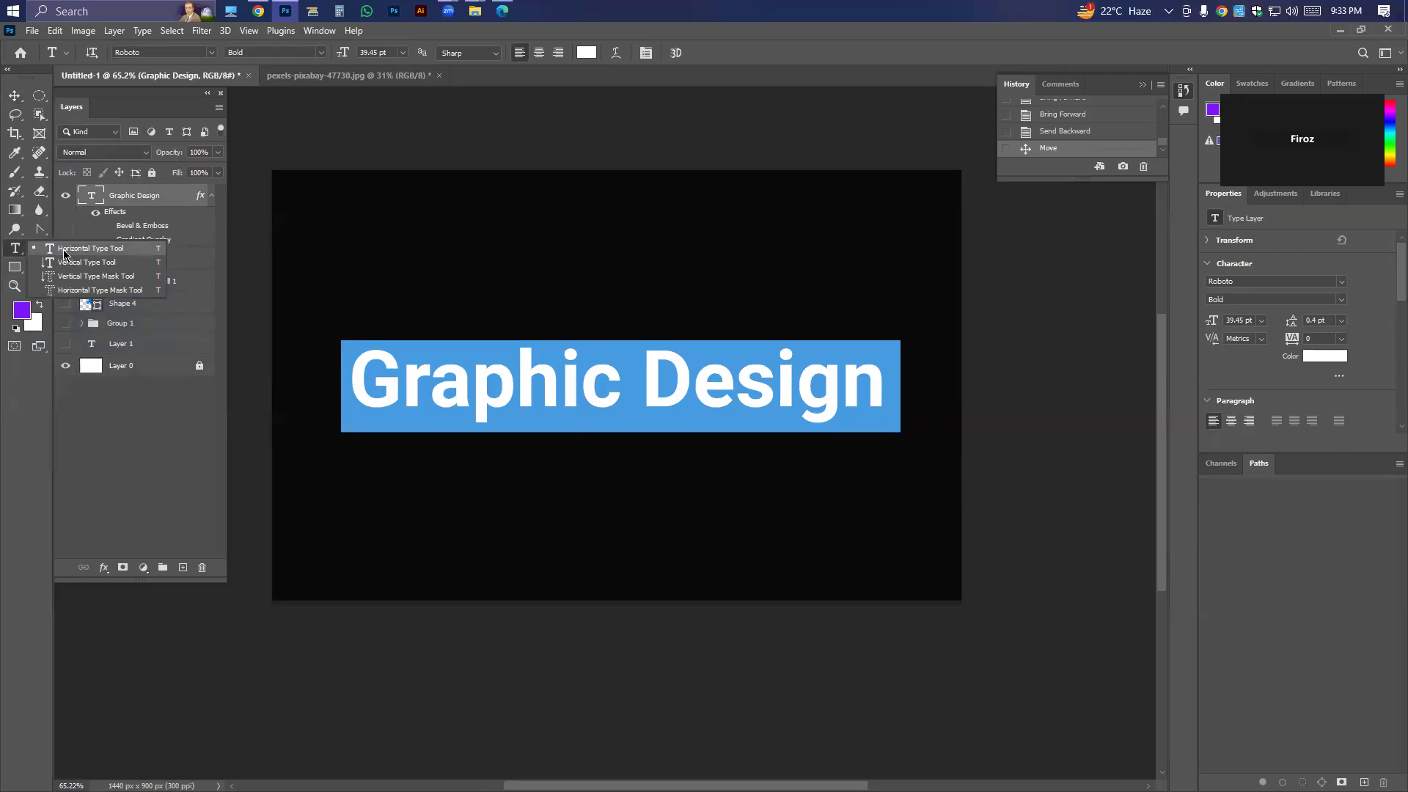
click(63, 254)
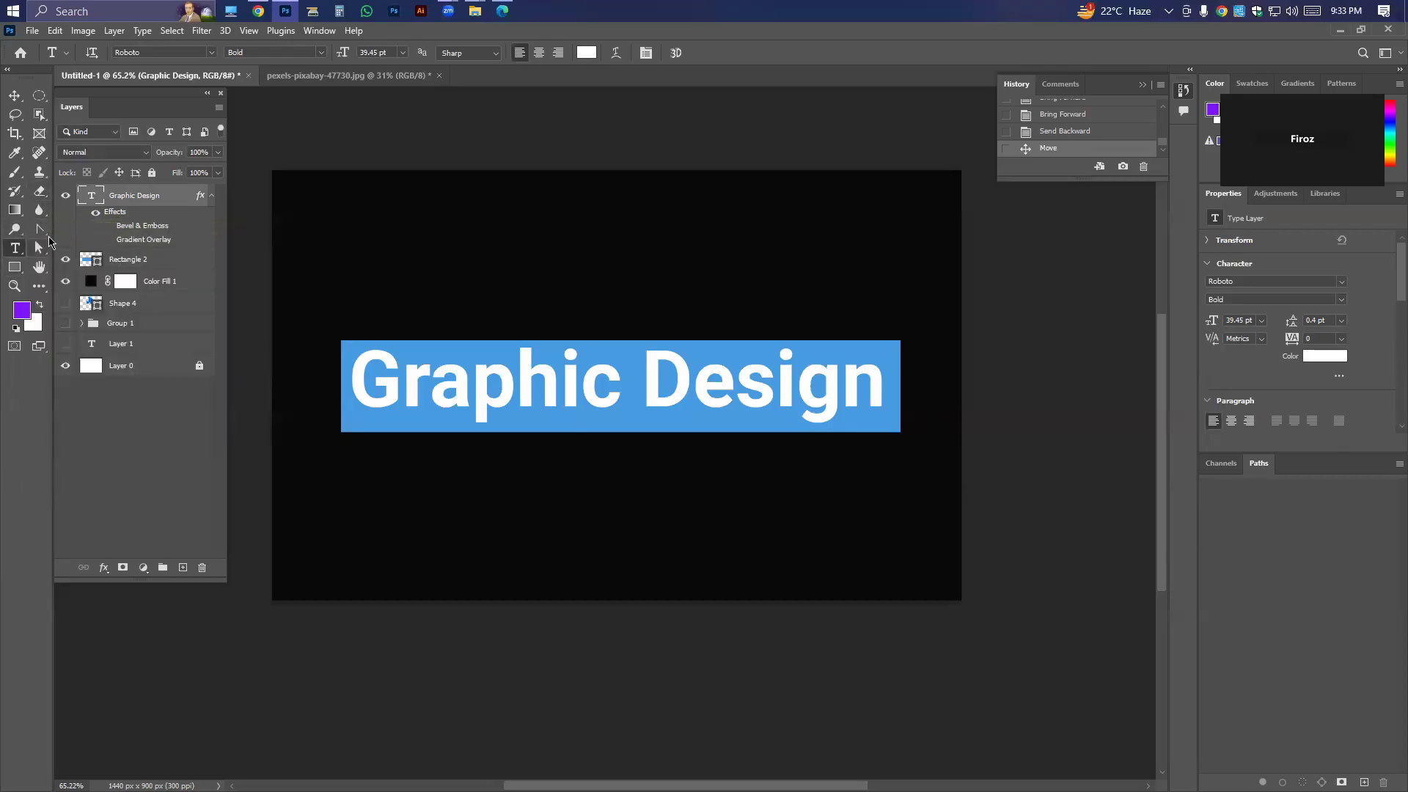
click(430, 246)
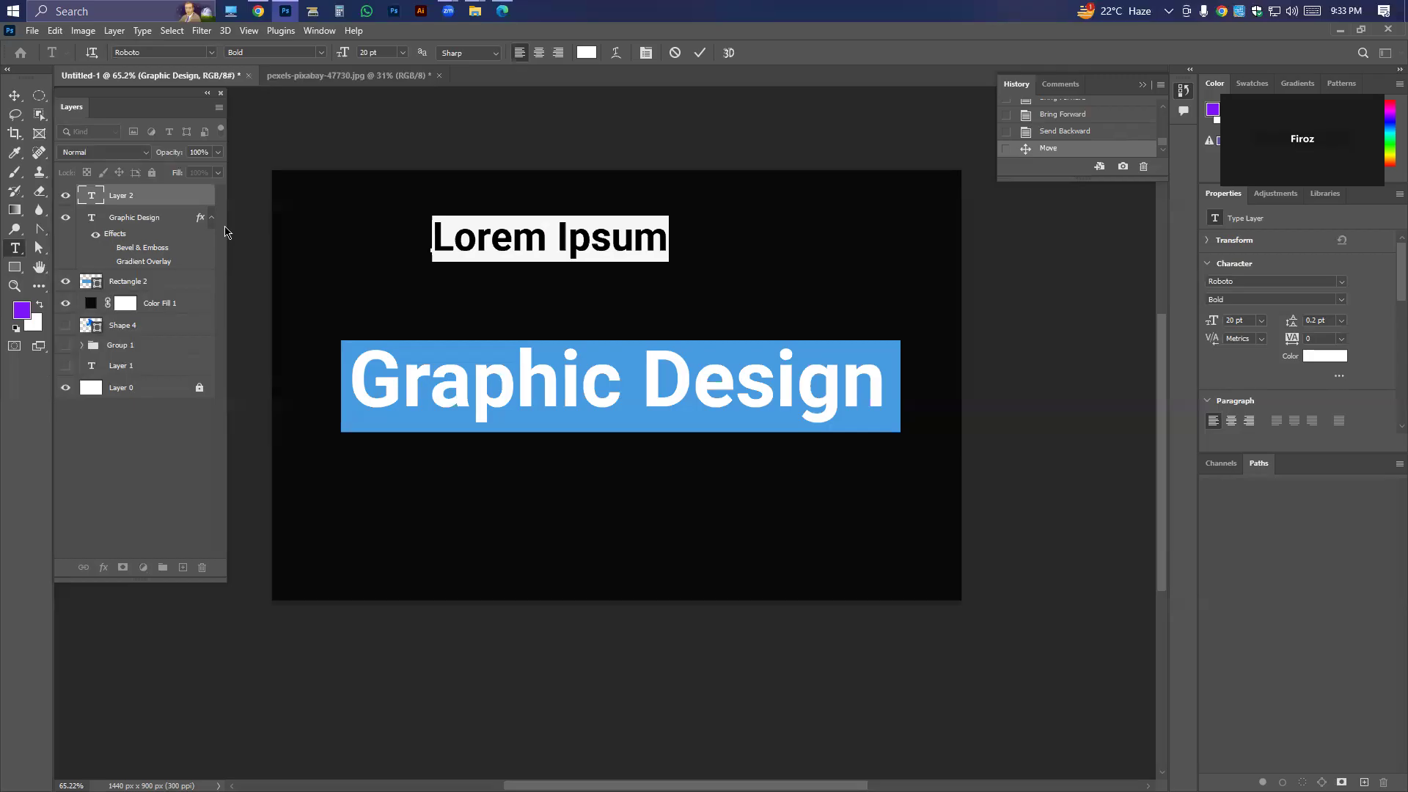
click(14, 96)
key(Delete)
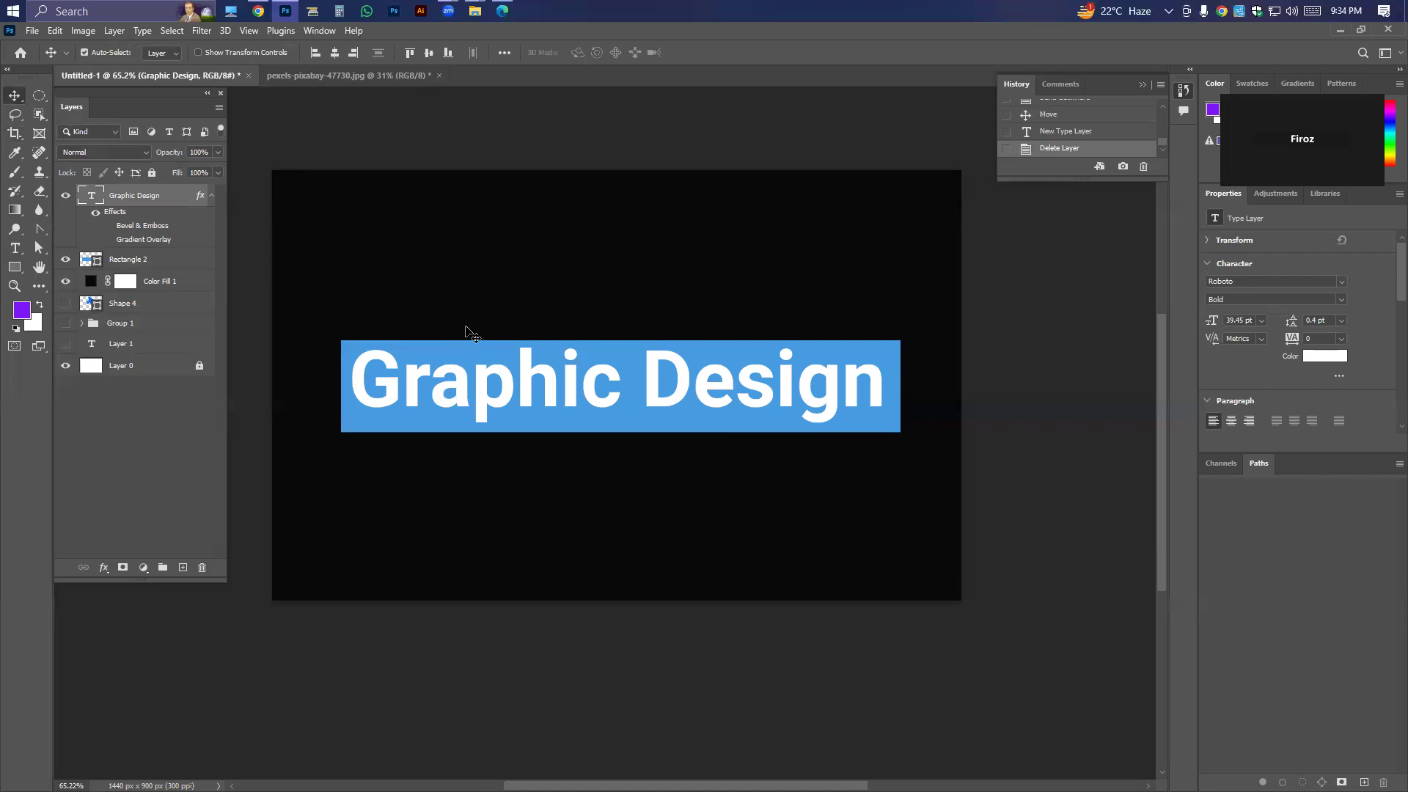
Select the blue rectangle's layer and toggle its visibility off and on.
click(535, 319)
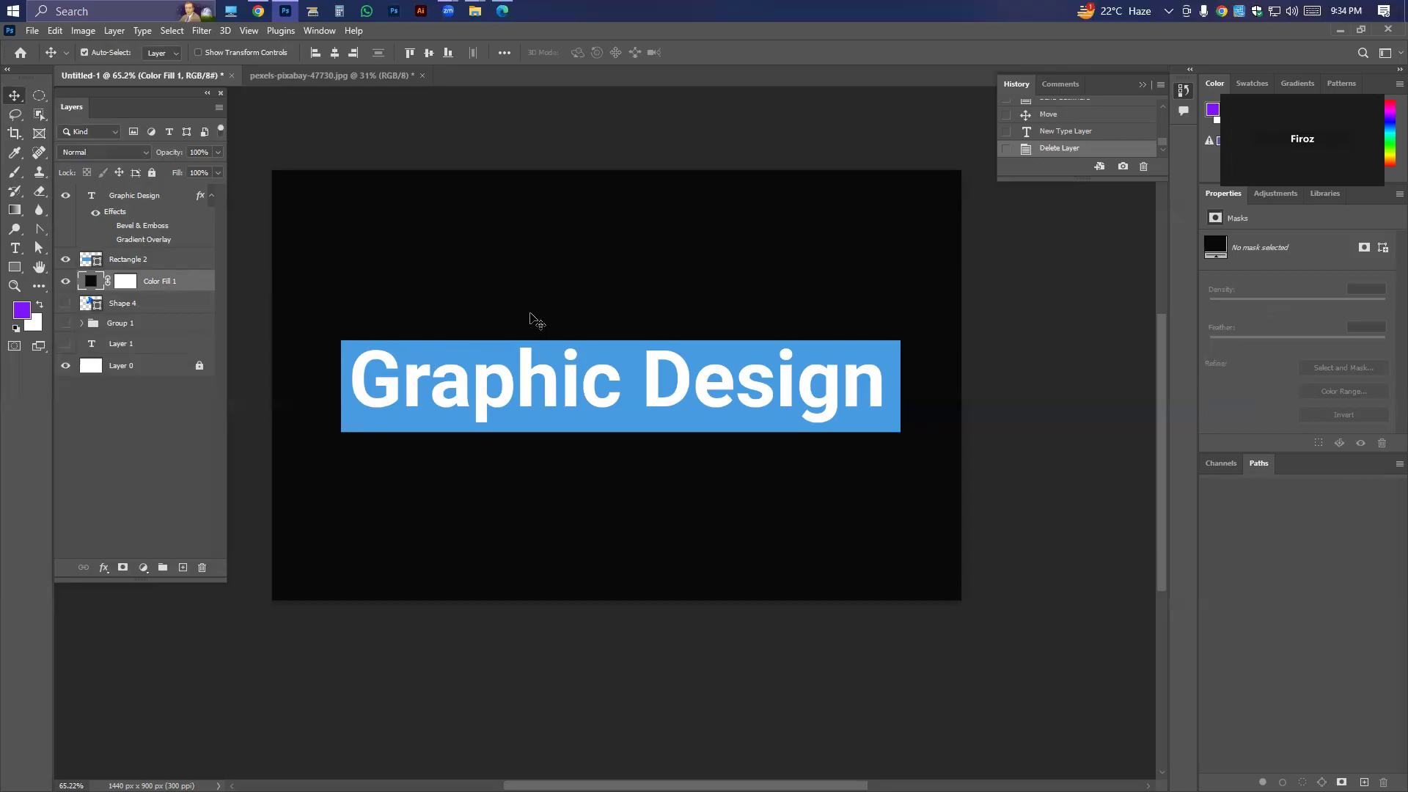
click(591, 423)
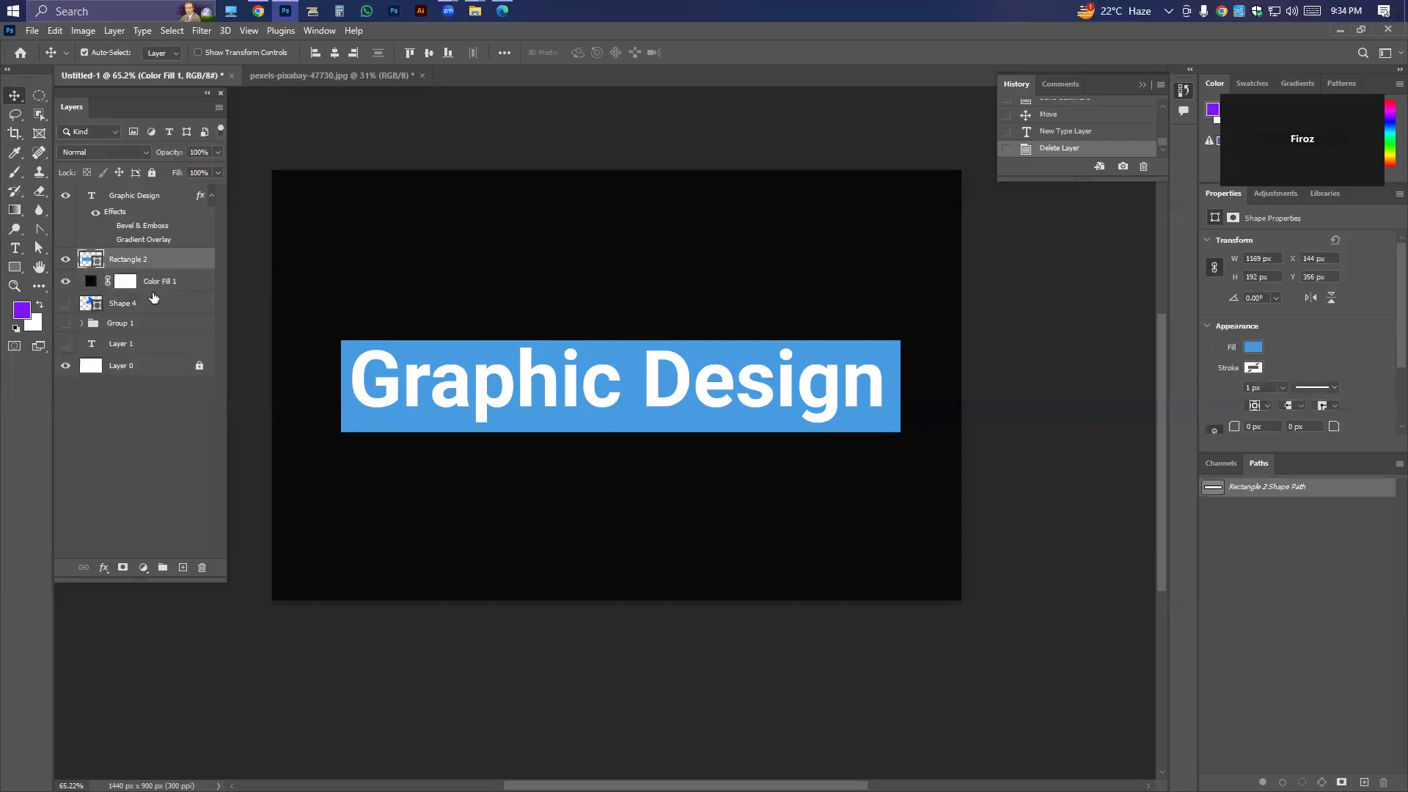
click(65, 261)
click(65, 261)
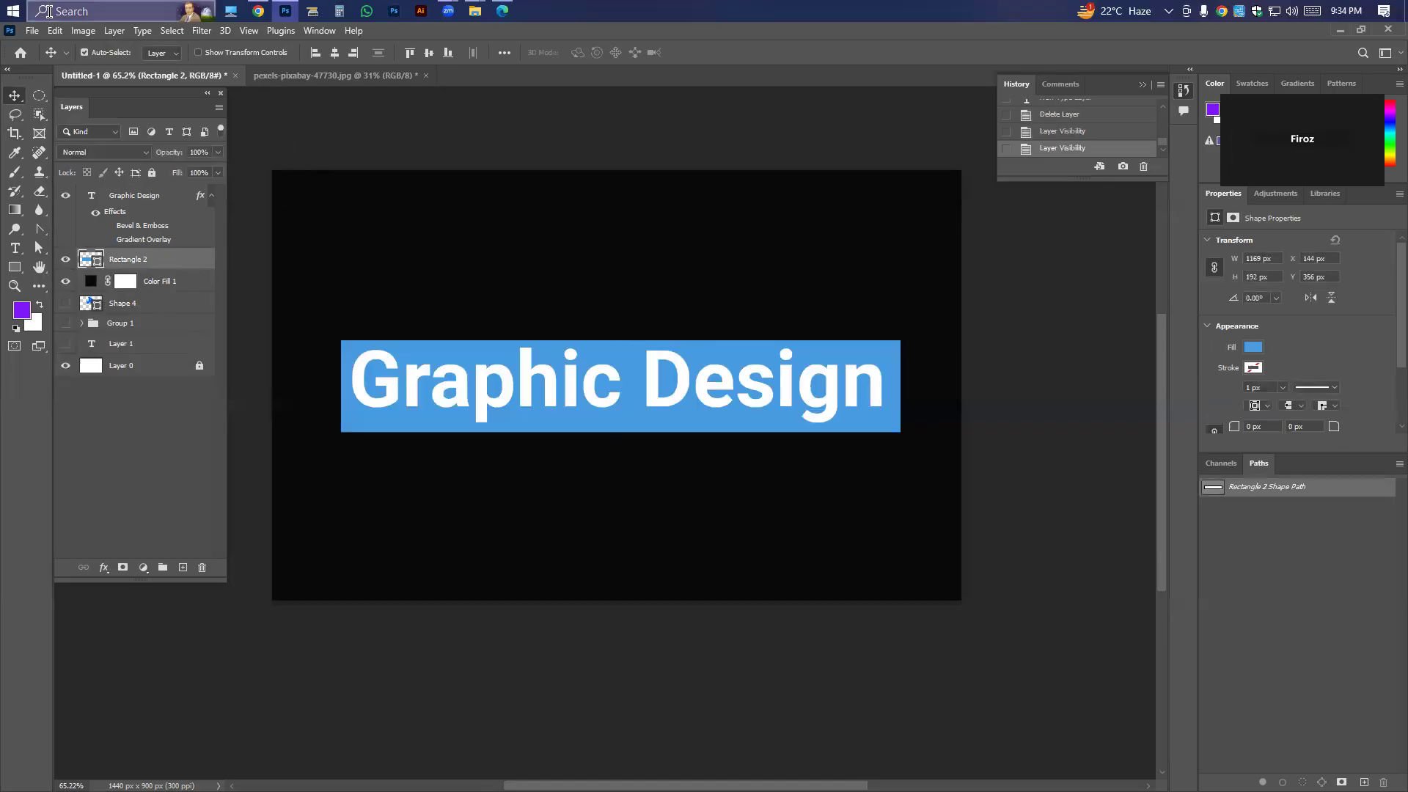
Remove the fill of the rectangle behind the text and give it a blue outline 10 px wide.
click(1256, 354)
click(1213, 378)
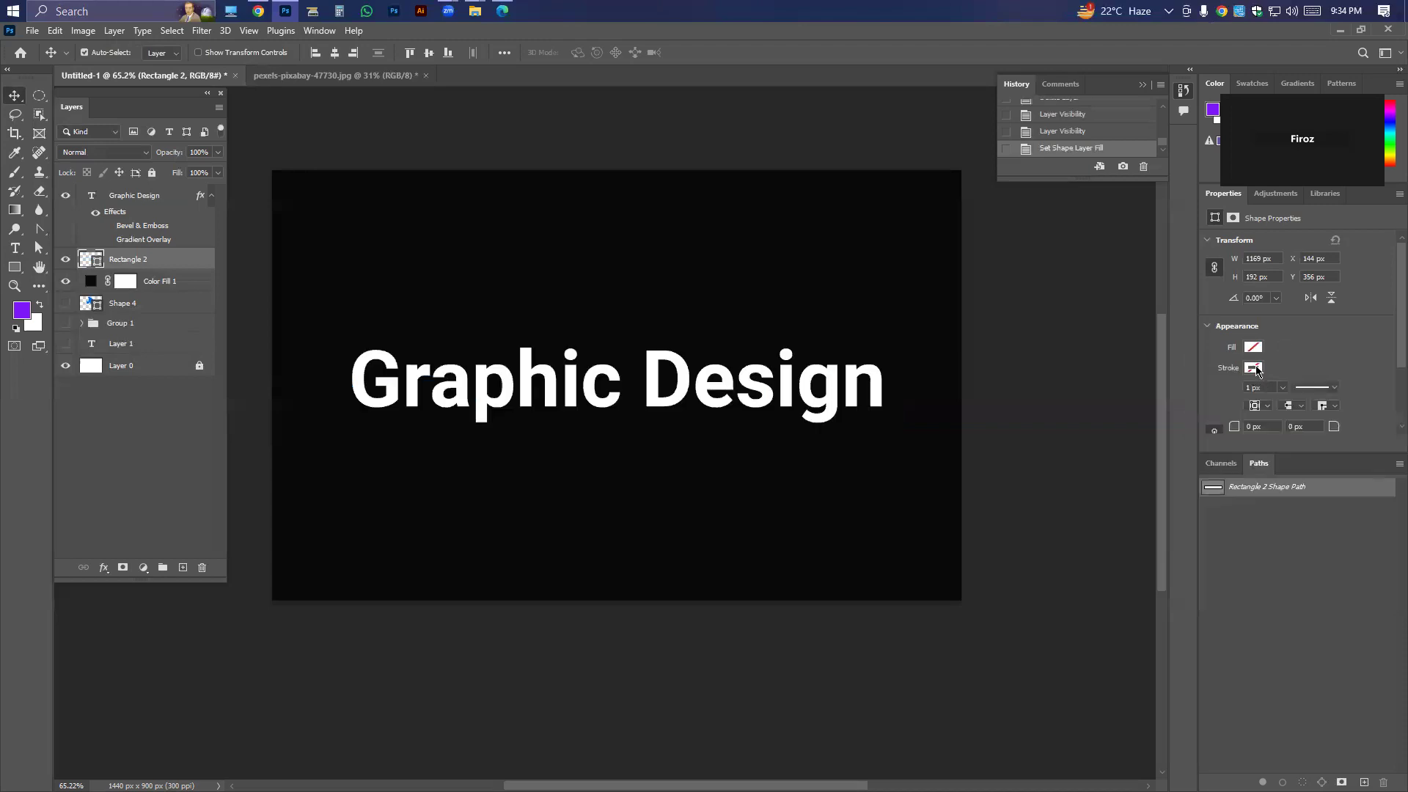
click(1253, 368)
click(1211, 396)
click(1256, 387)
text(1)
key(Return)
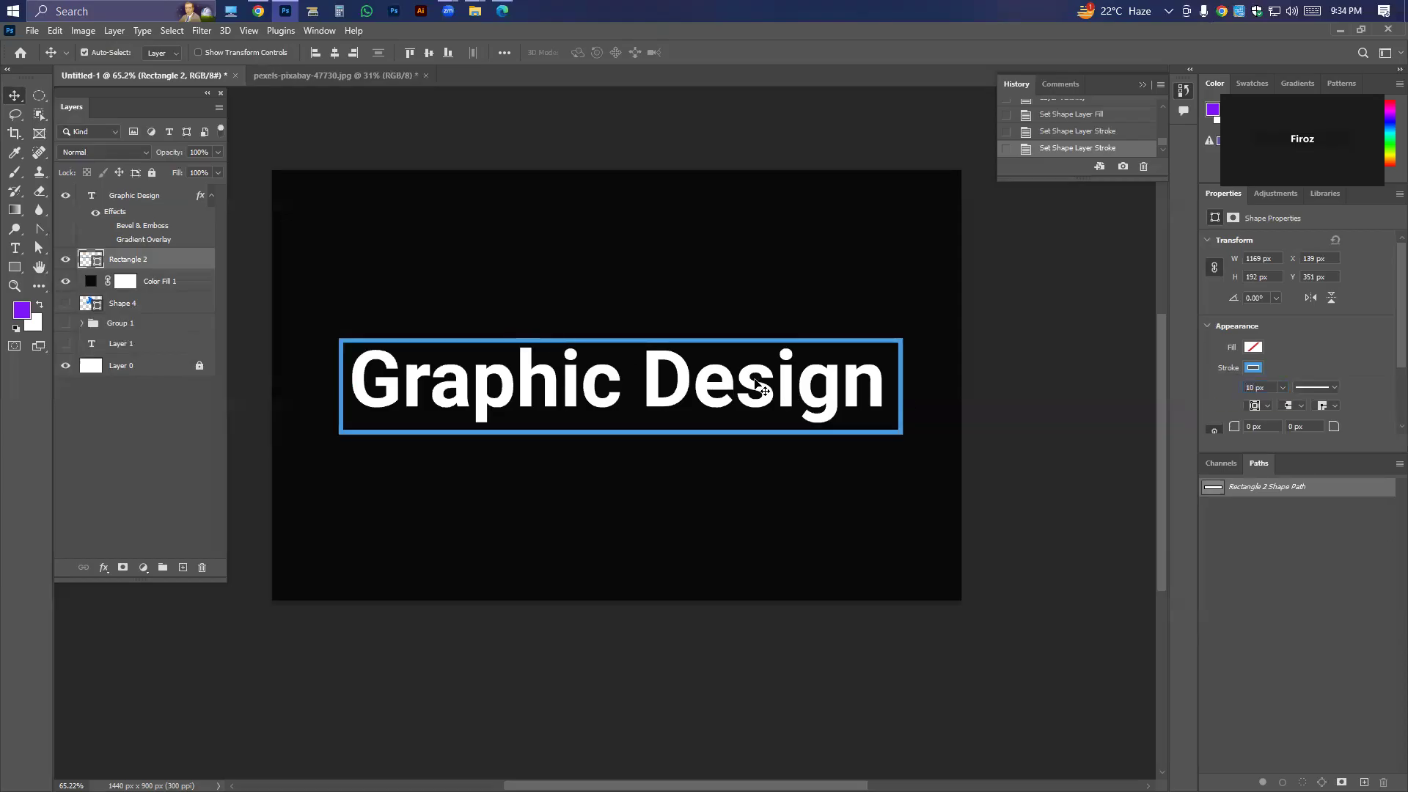
Clear the rectangle's blue outline and replace it with a white stroke 7 px wide.
click(1254, 367)
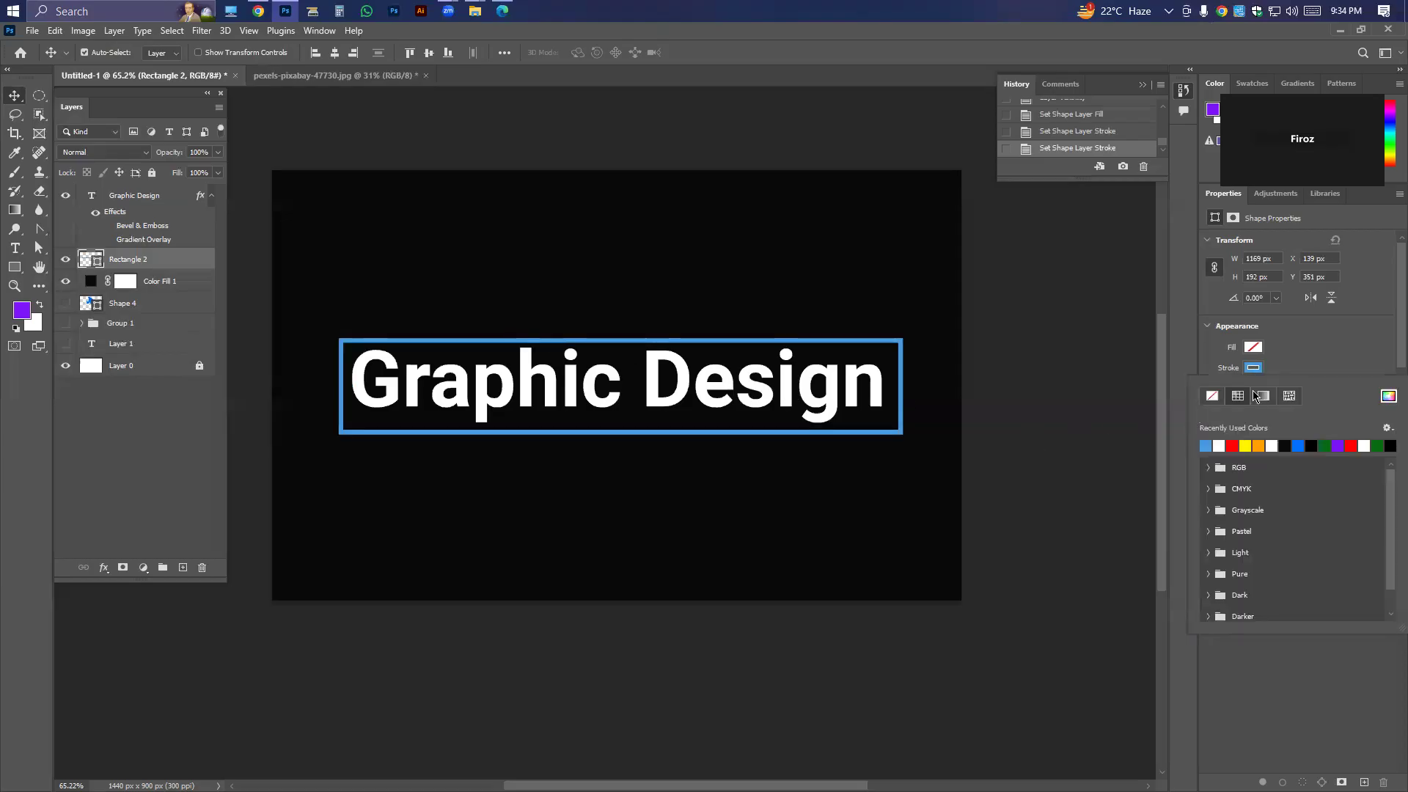
click(1211, 396)
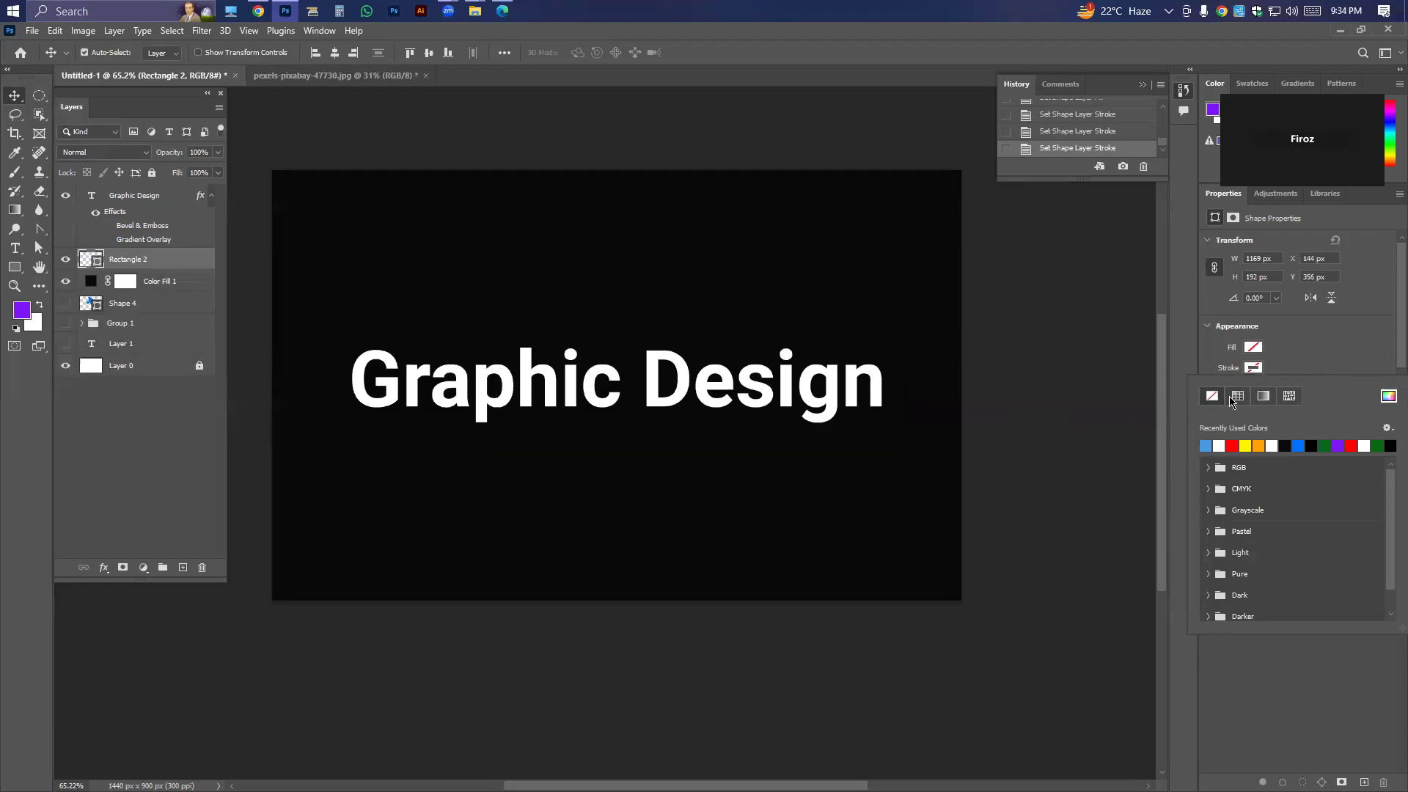
click(1255, 368)
click(1255, 368)
click(1220, 444)
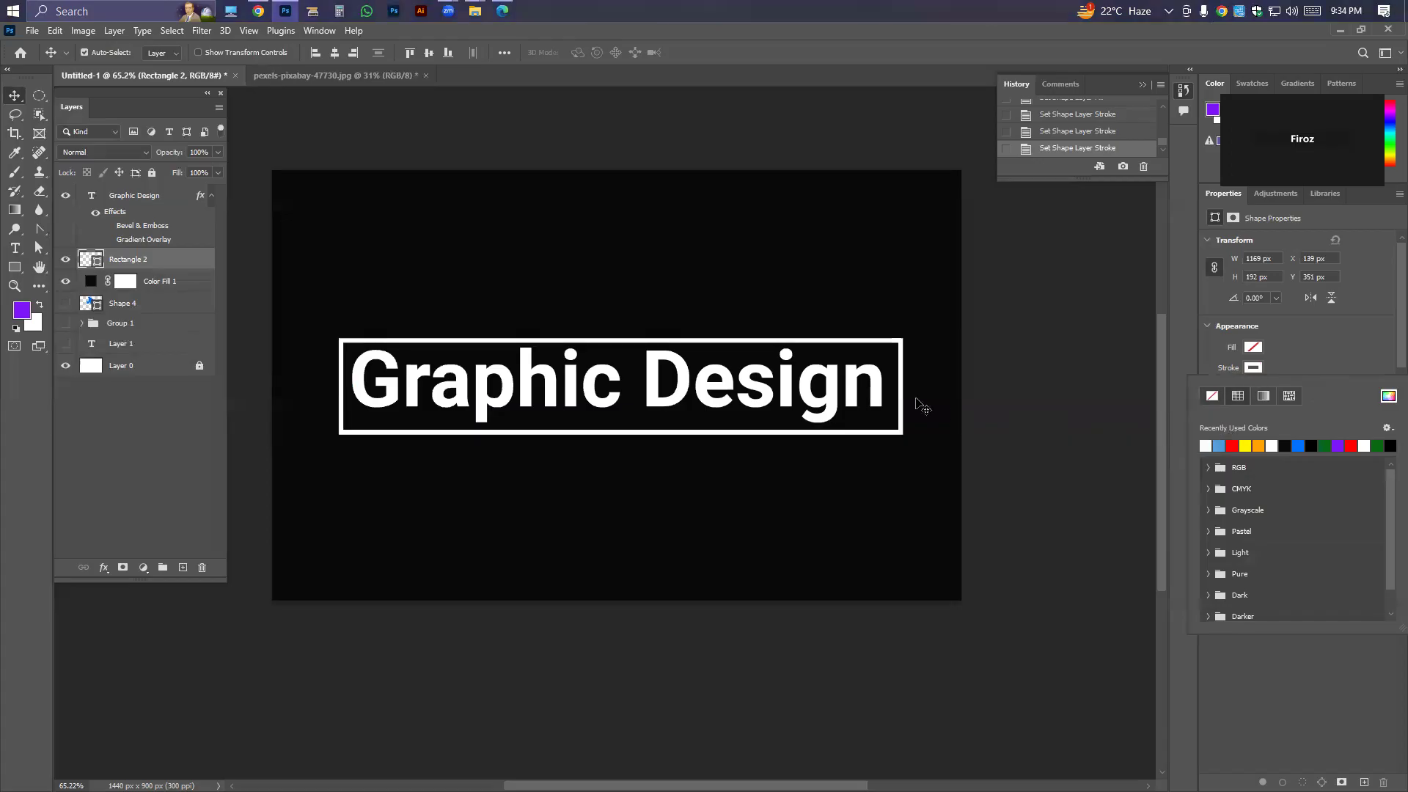
click(1262, 387)
key(Down)
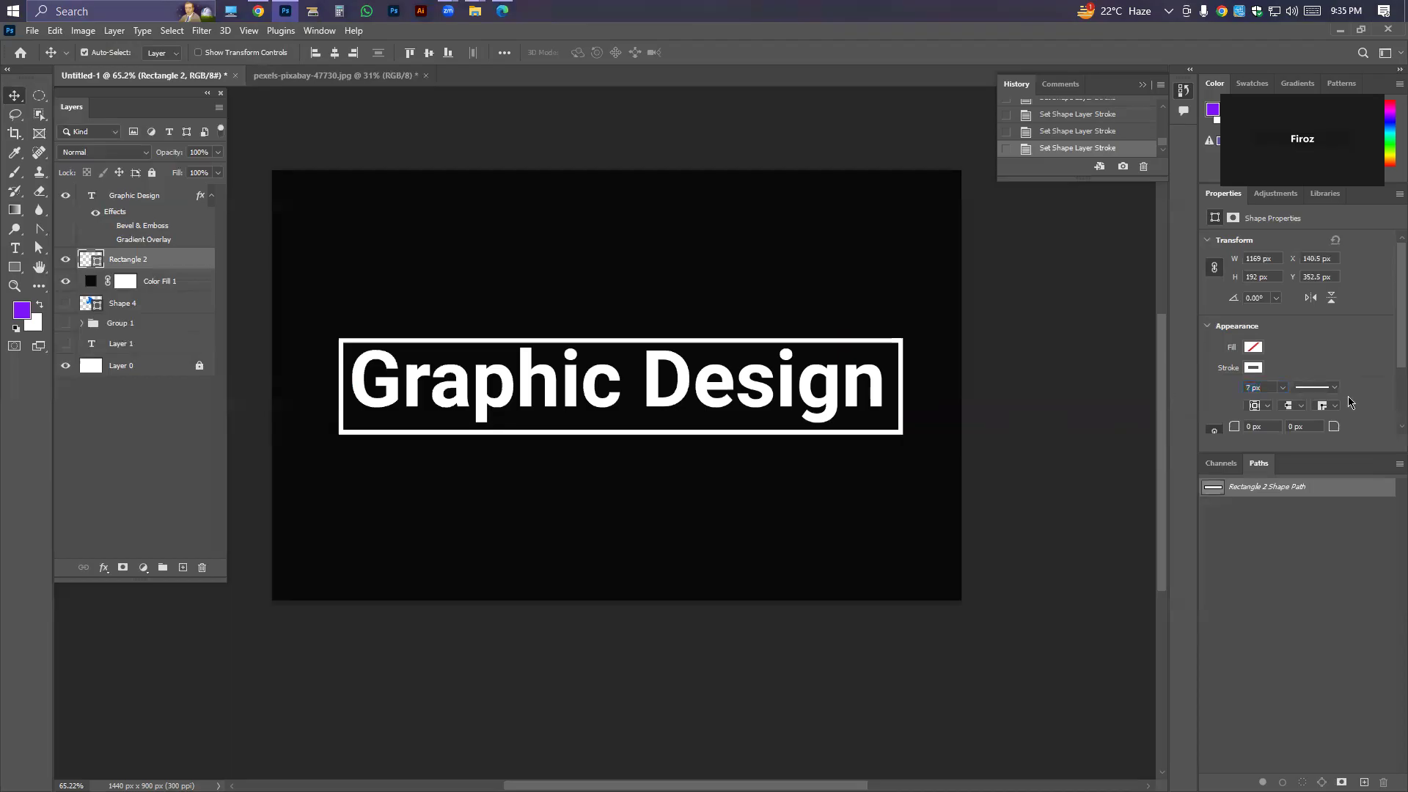
Change the rectangle's stroke style to the dashed line.
click(1317, 387)
click(1280, 456)
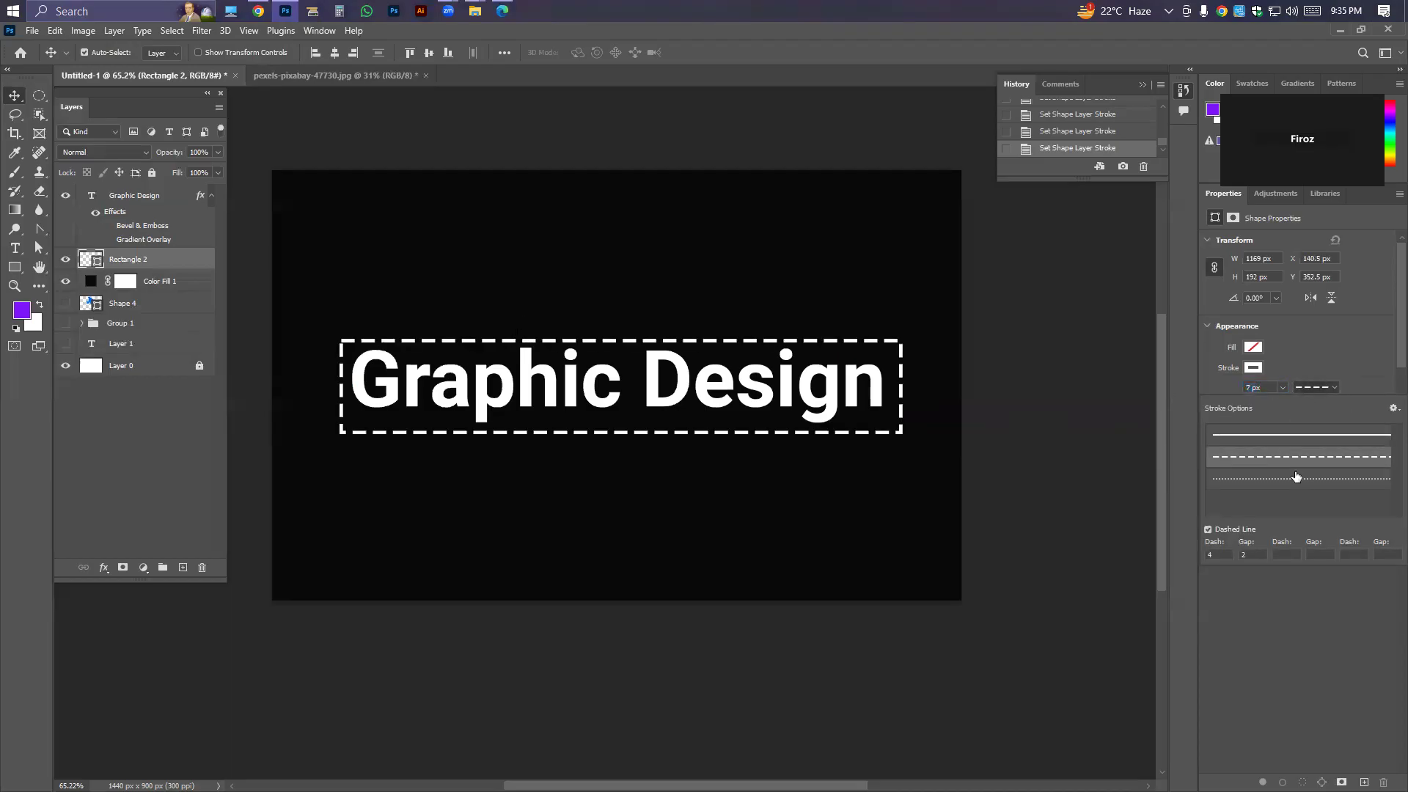
click(1314, 387)
scroll(1268, 426, down, 1)
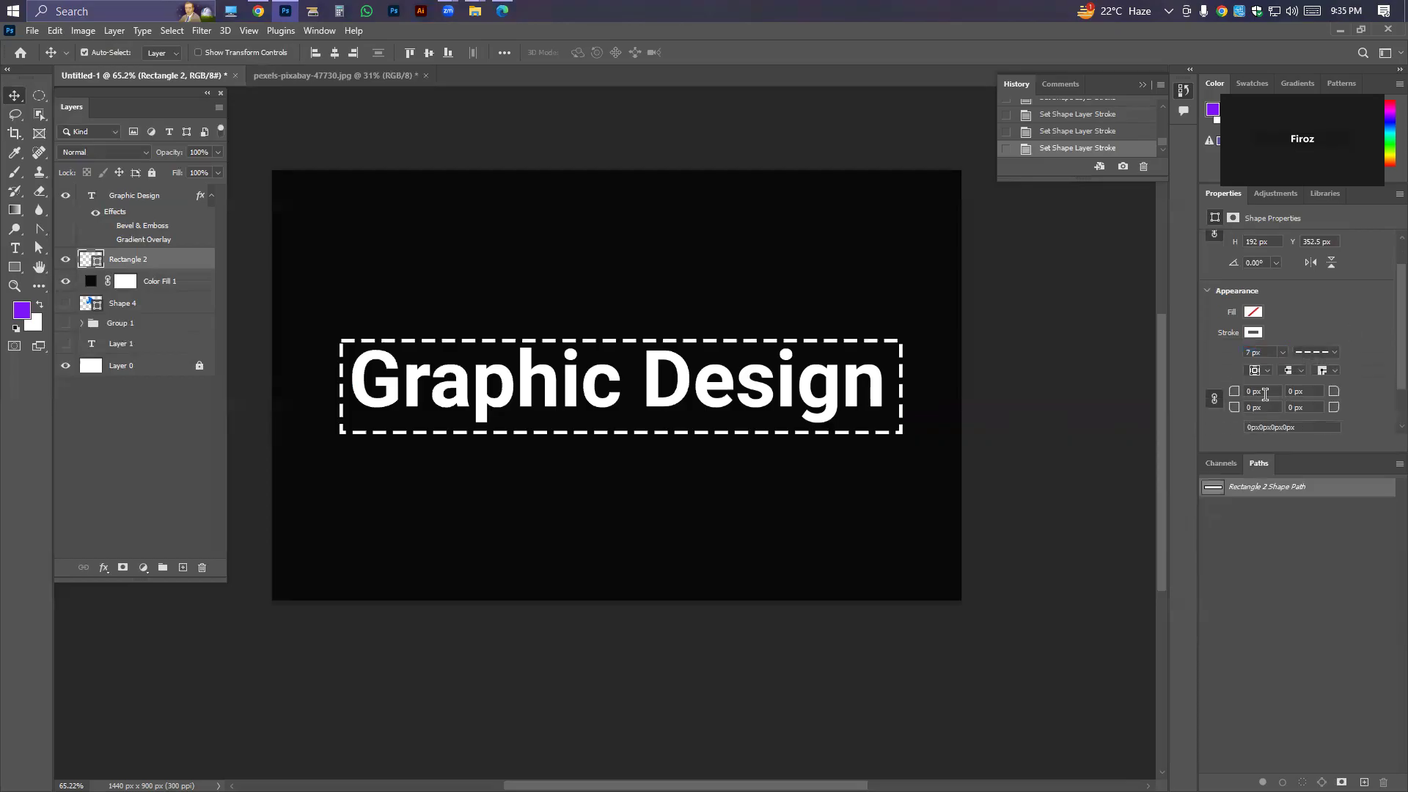
scroll(1293, 394, up, 1)
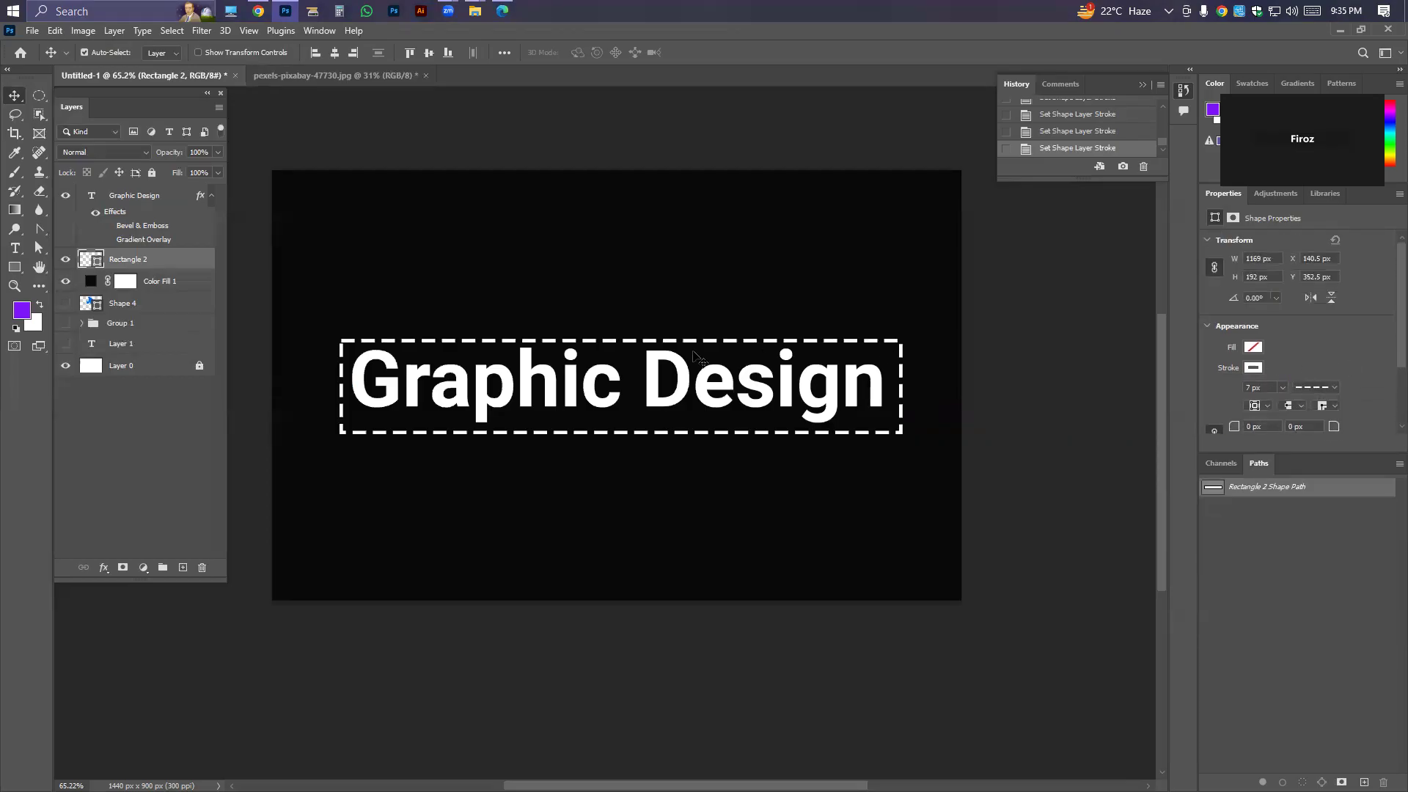
Undo the stroke and fill changes on the rectangle, back to its solid blue fill.
key(ctrl+z)
key(ctrl+z)
key(ctrl+z)
key(ctrl+z)
key(ctrl+z)
key(ctrl+z)
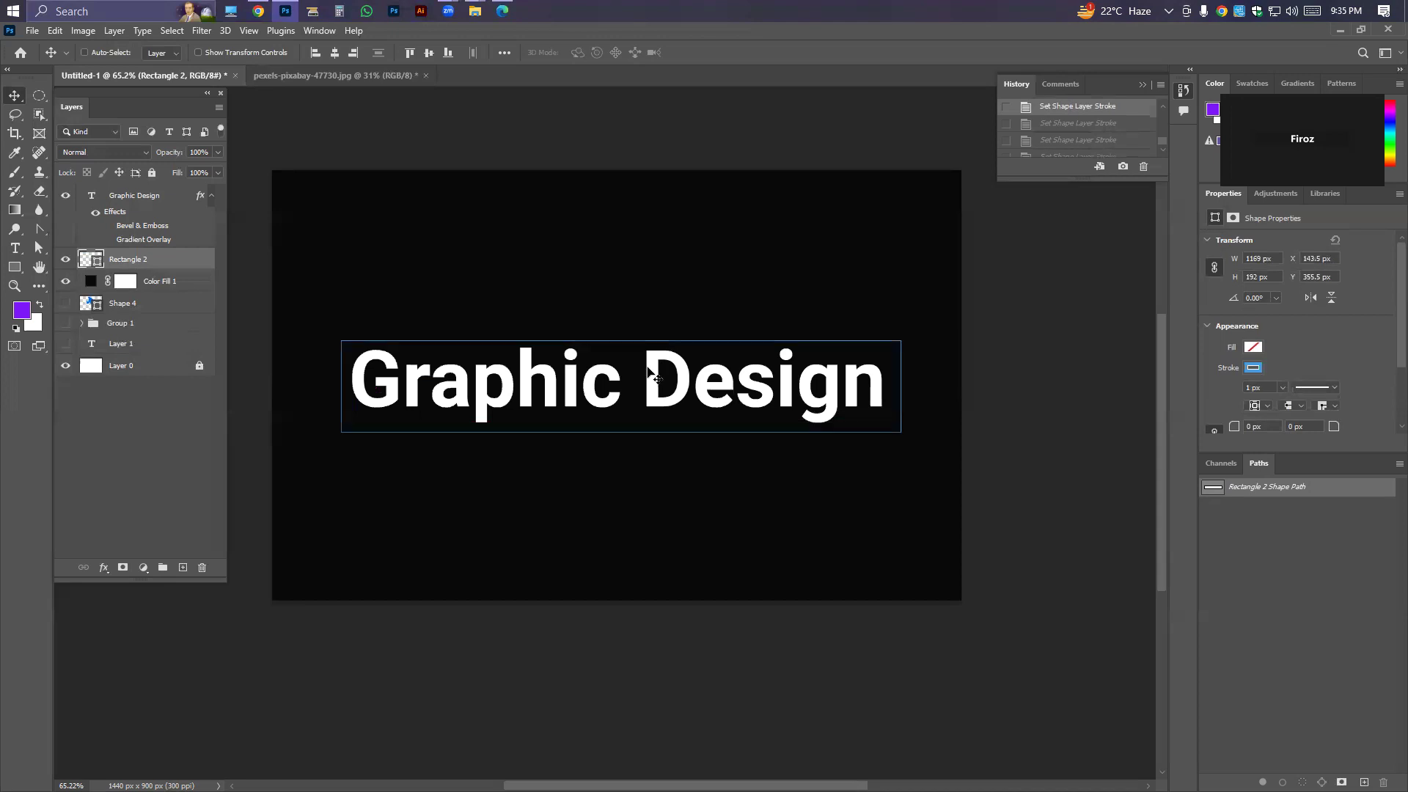
key(ctrl+shift+z)
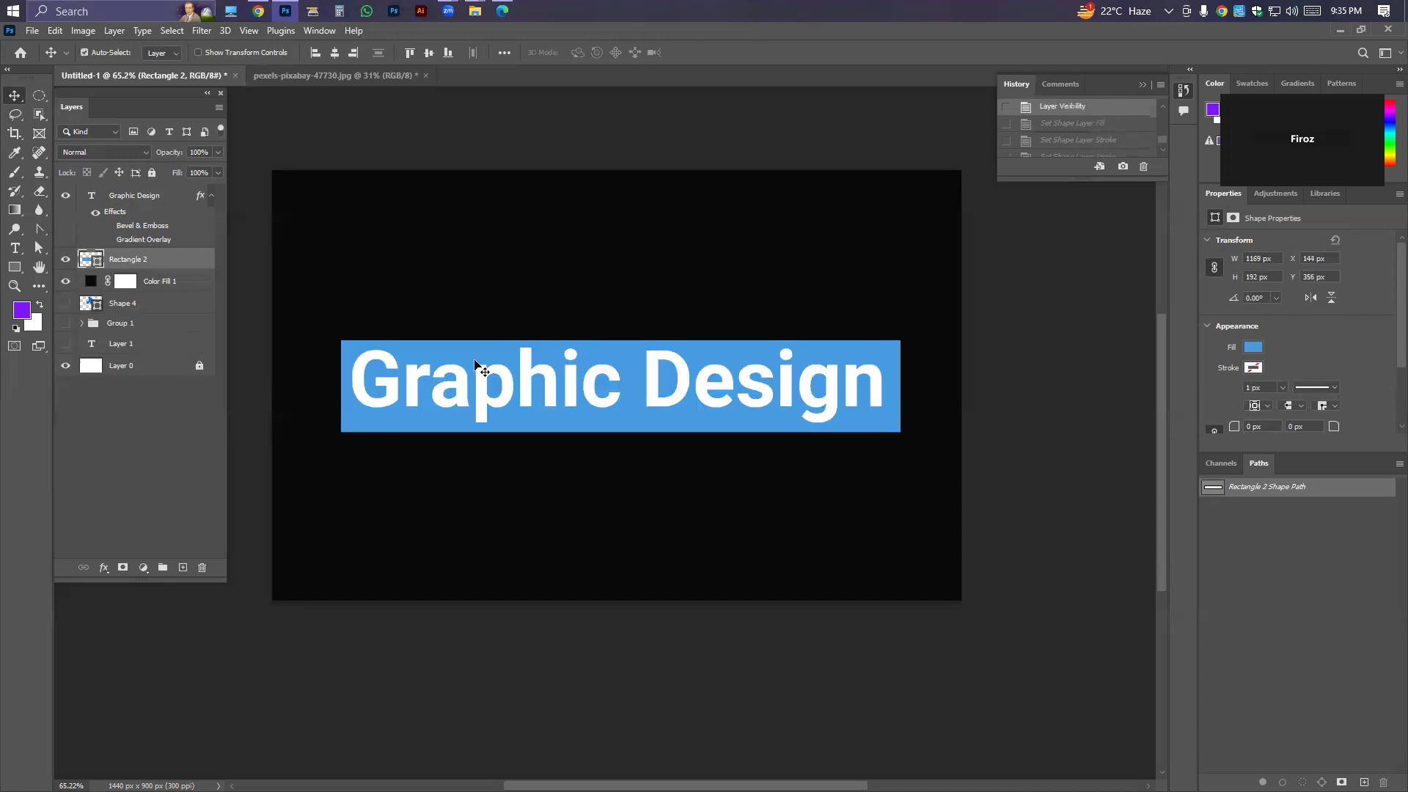
Undo further back through the rectangle's reordering and creation, until the Graphic Design text has its yellow-orange gradient overlay.
click(527, 377)
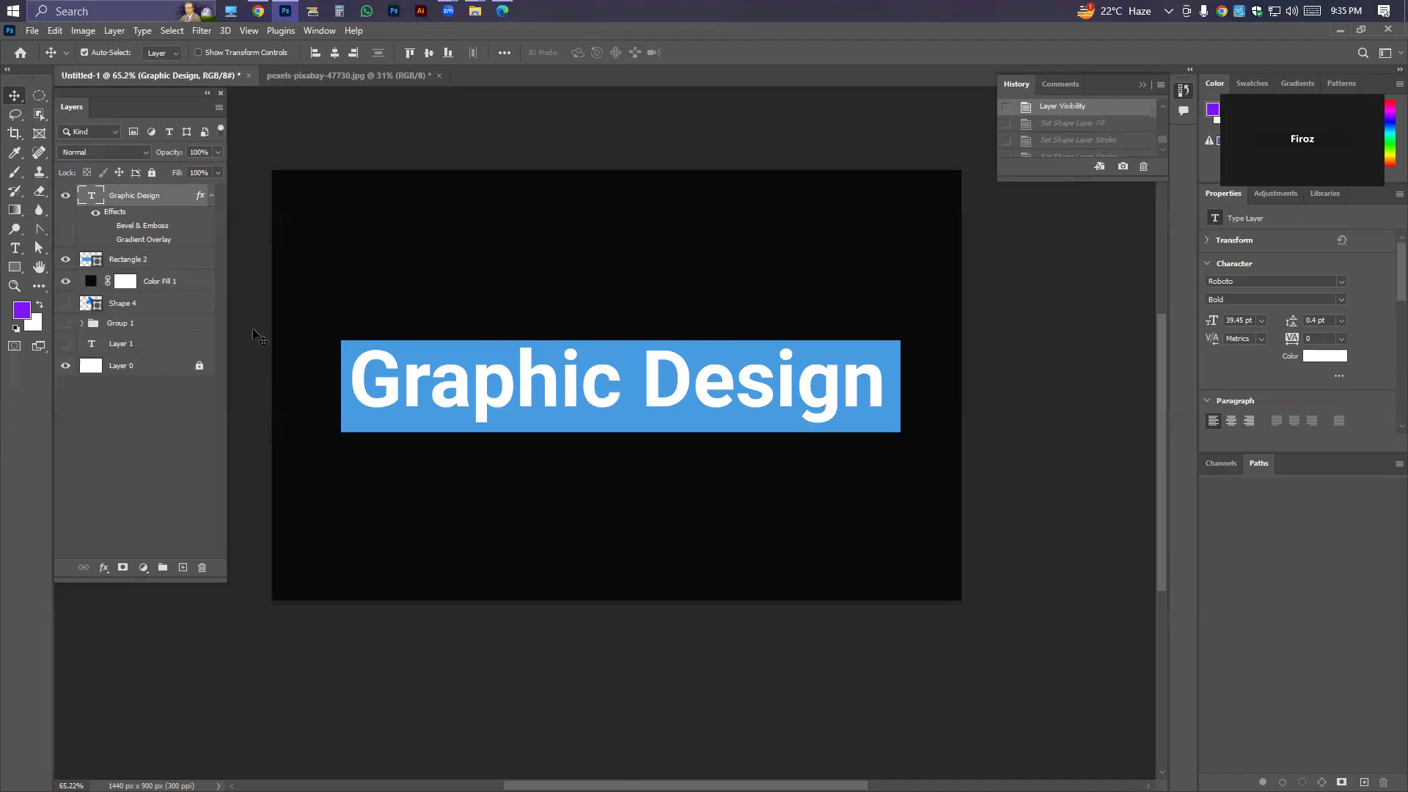
key(ctrl+z)
key(ctrl+z)
key(ctrl+z)
key(ctrl+z)
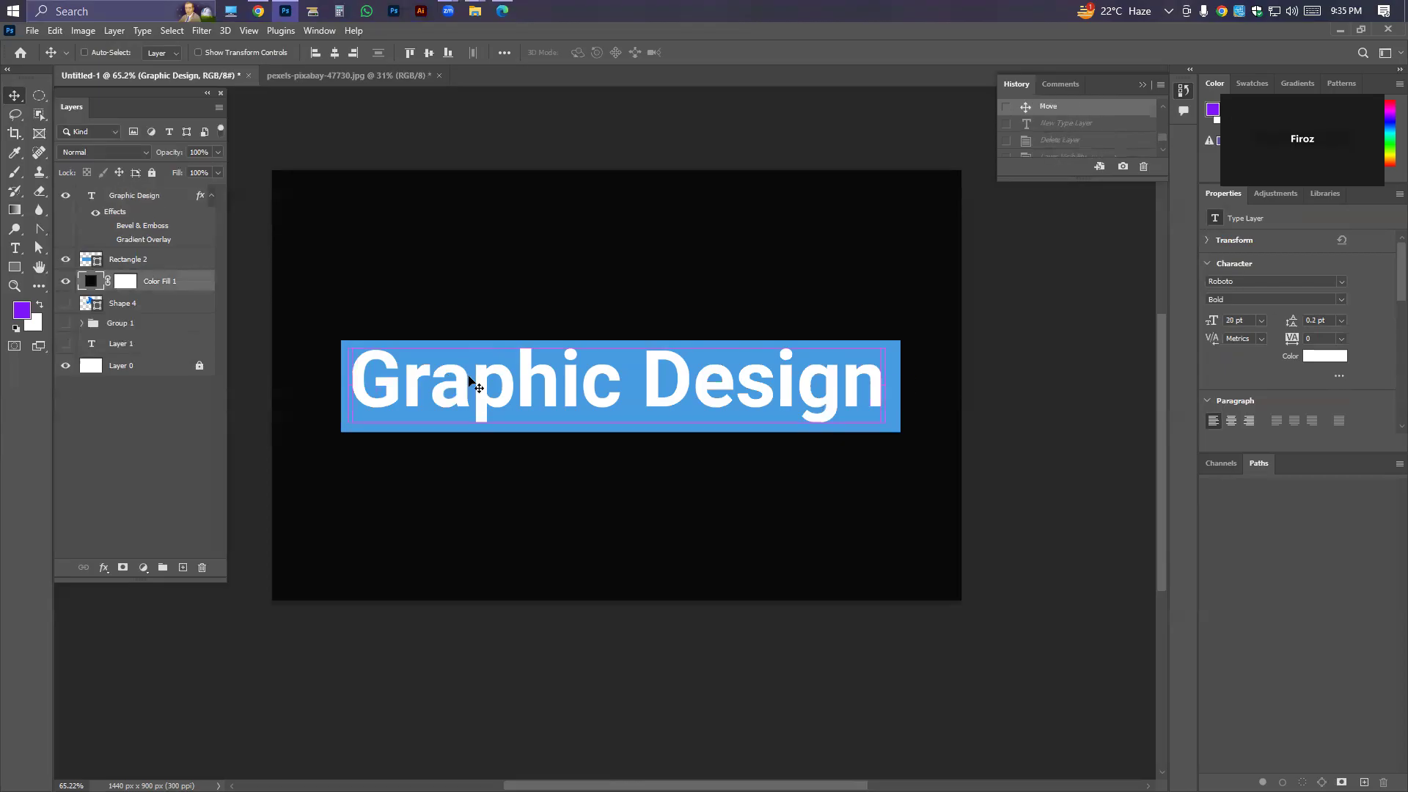
key(ctrl+z)
key(ctrl+z)
key(ctrl+z)
key(ctrl+z)
key(ctrl+z)
key(ctrl+z)
key(ctrl+z)
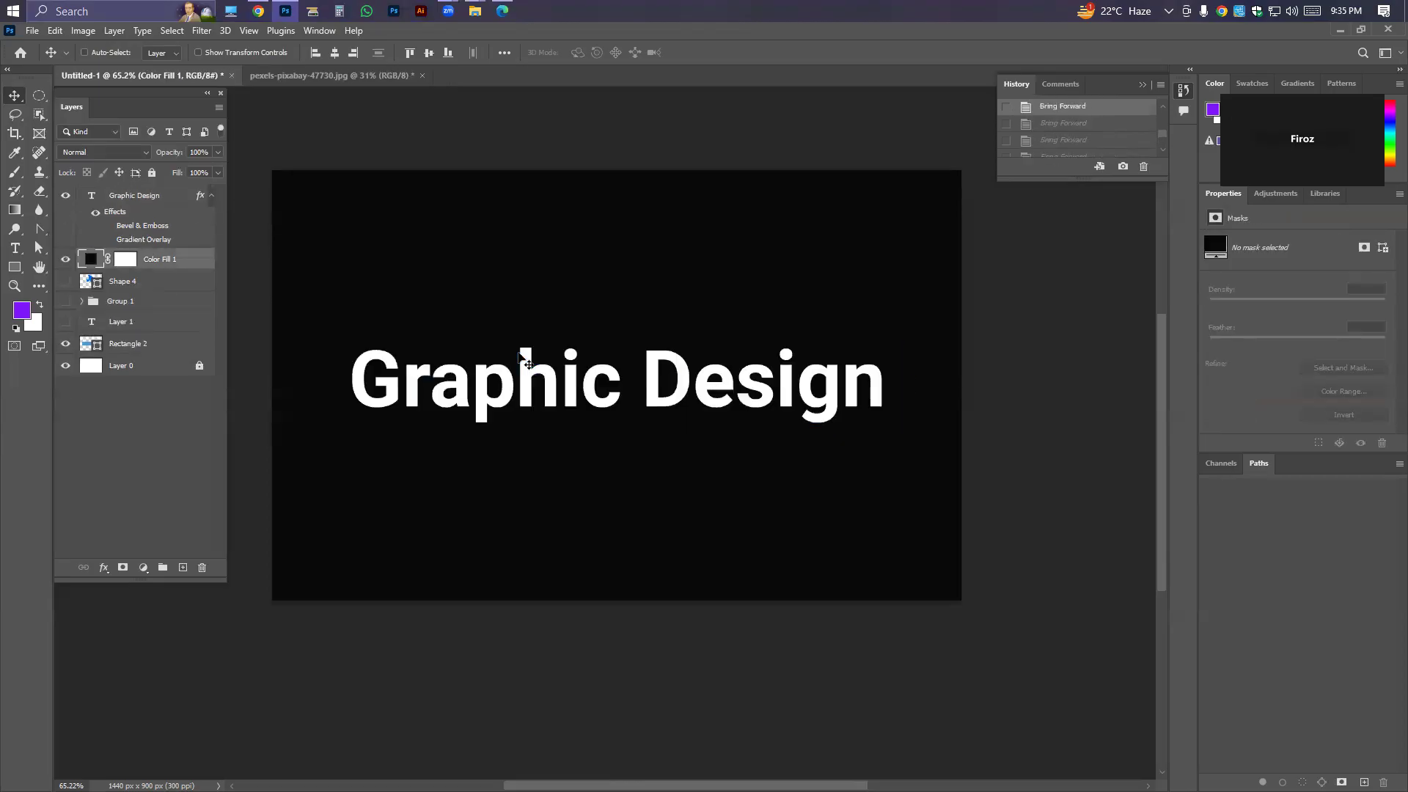
key(ctrl+z)
key(ctrl+z)
key(ctrl+z)
key(ctrl+z)
key(ctrl+z)
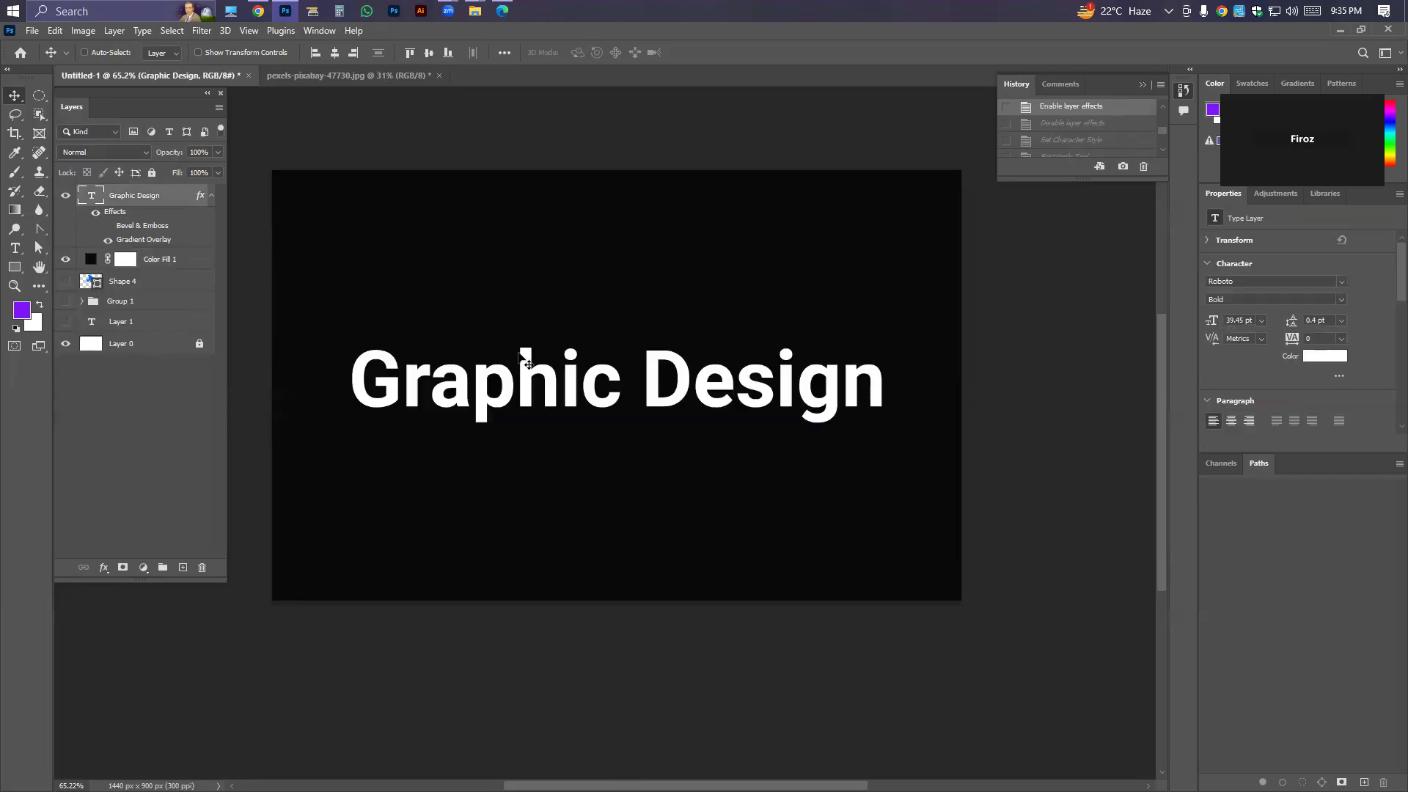
key(ctrl+z)
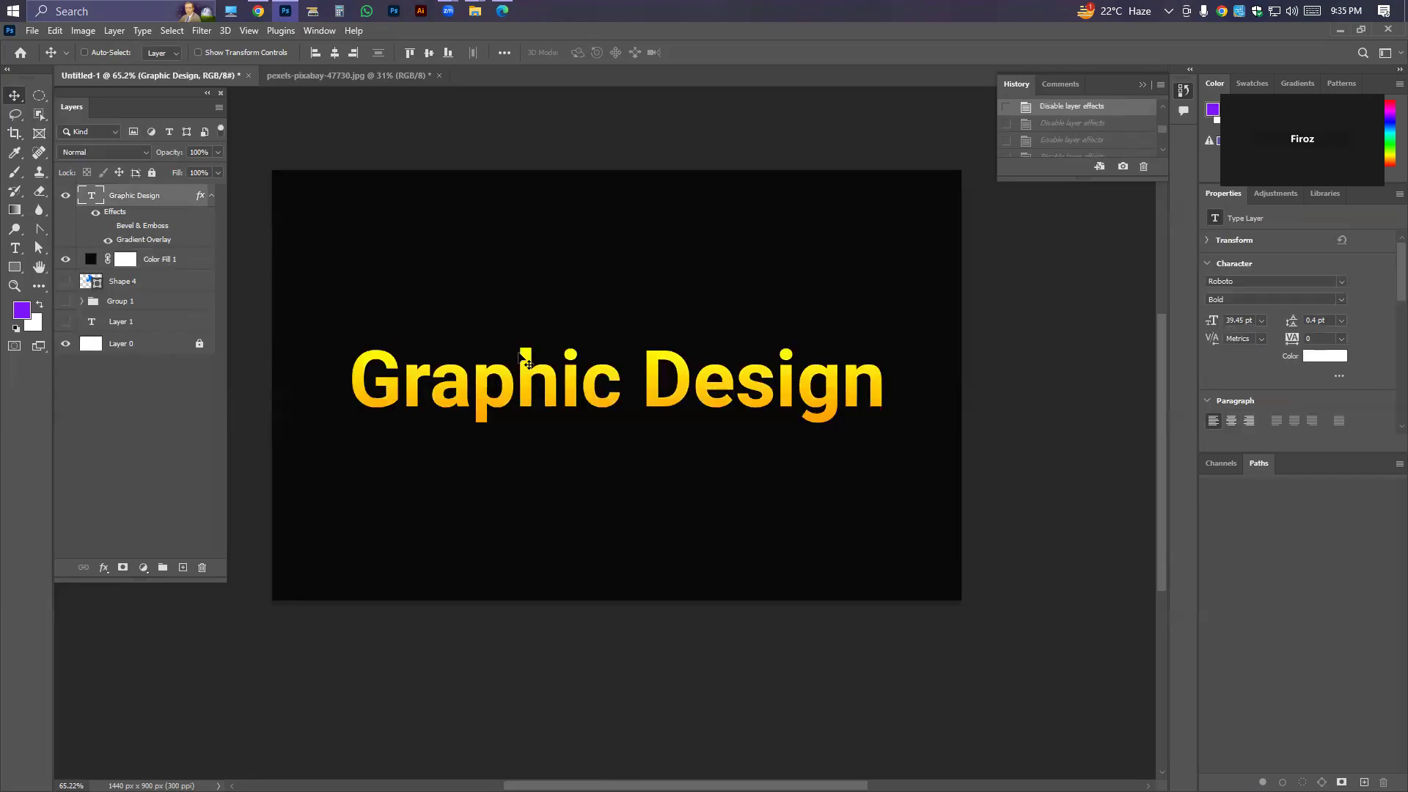
Centre the Graphic Design text horizontally and vertically on the canvas.
scroll(509, 304, down, 4)
scroll(563, 357, up, 4)
drag(662, 368, 666, 405)
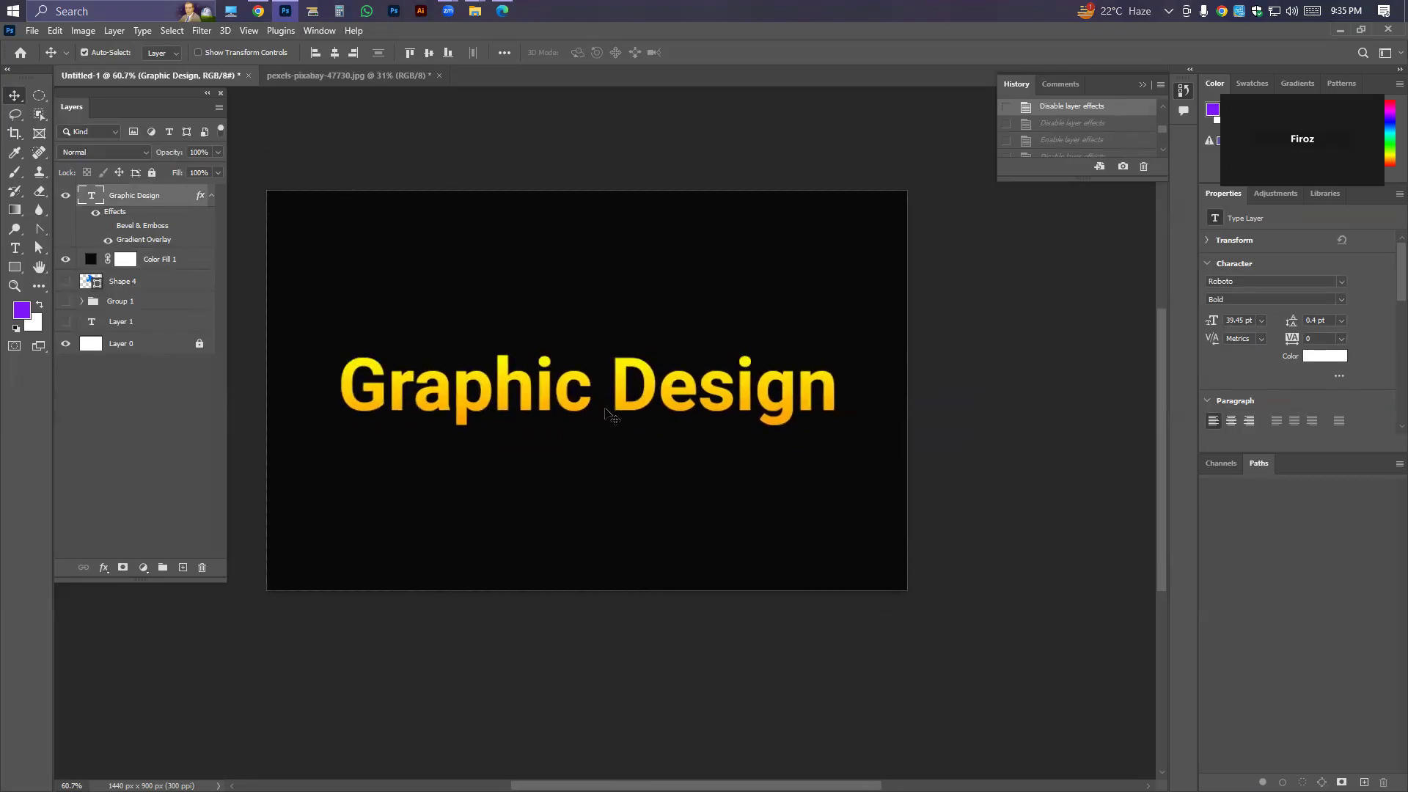
click(334, 52)
click(429, 53)
scroll(565, 294, down, 2)
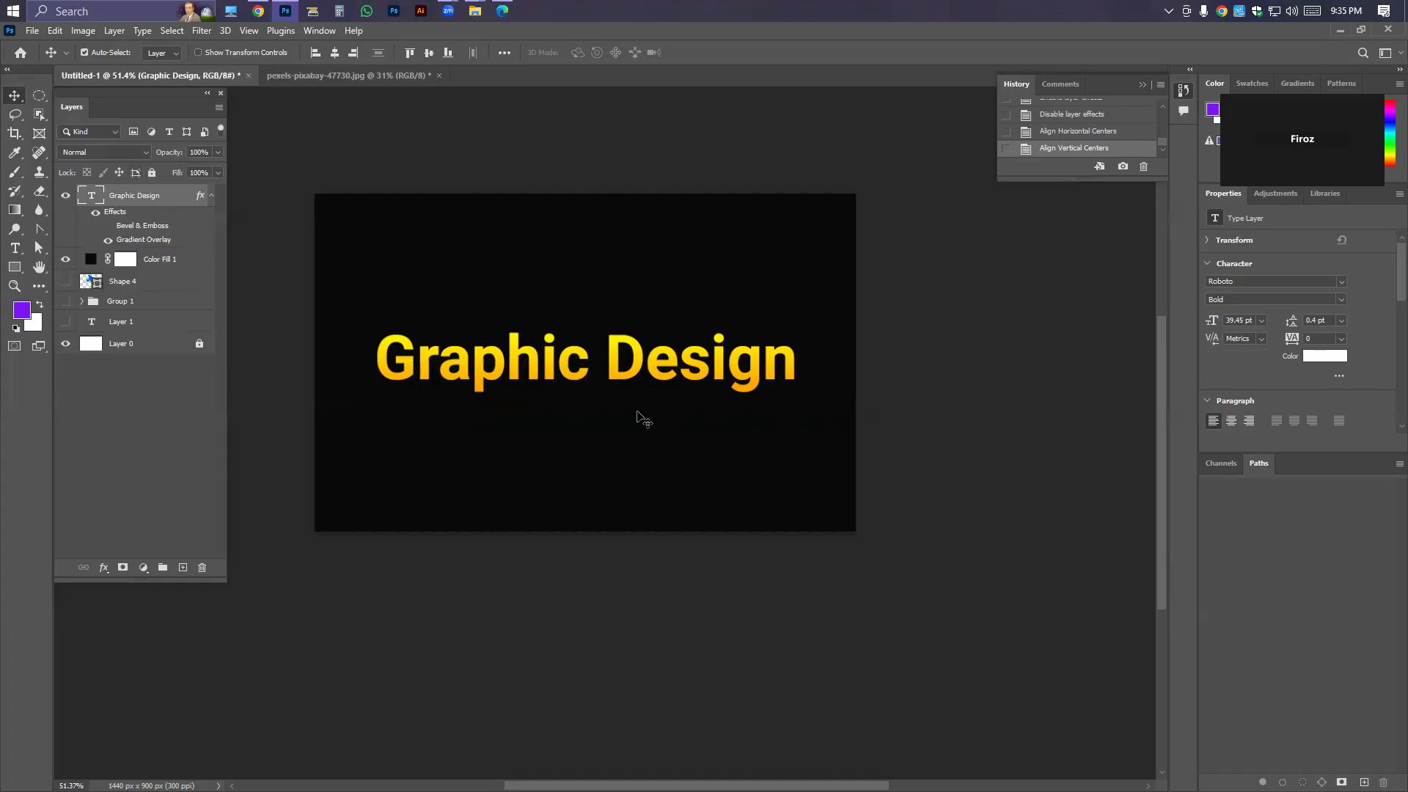
Try loading the Graphic Design layer's pixels as a selection, and undo it.
right_click(139, 199)
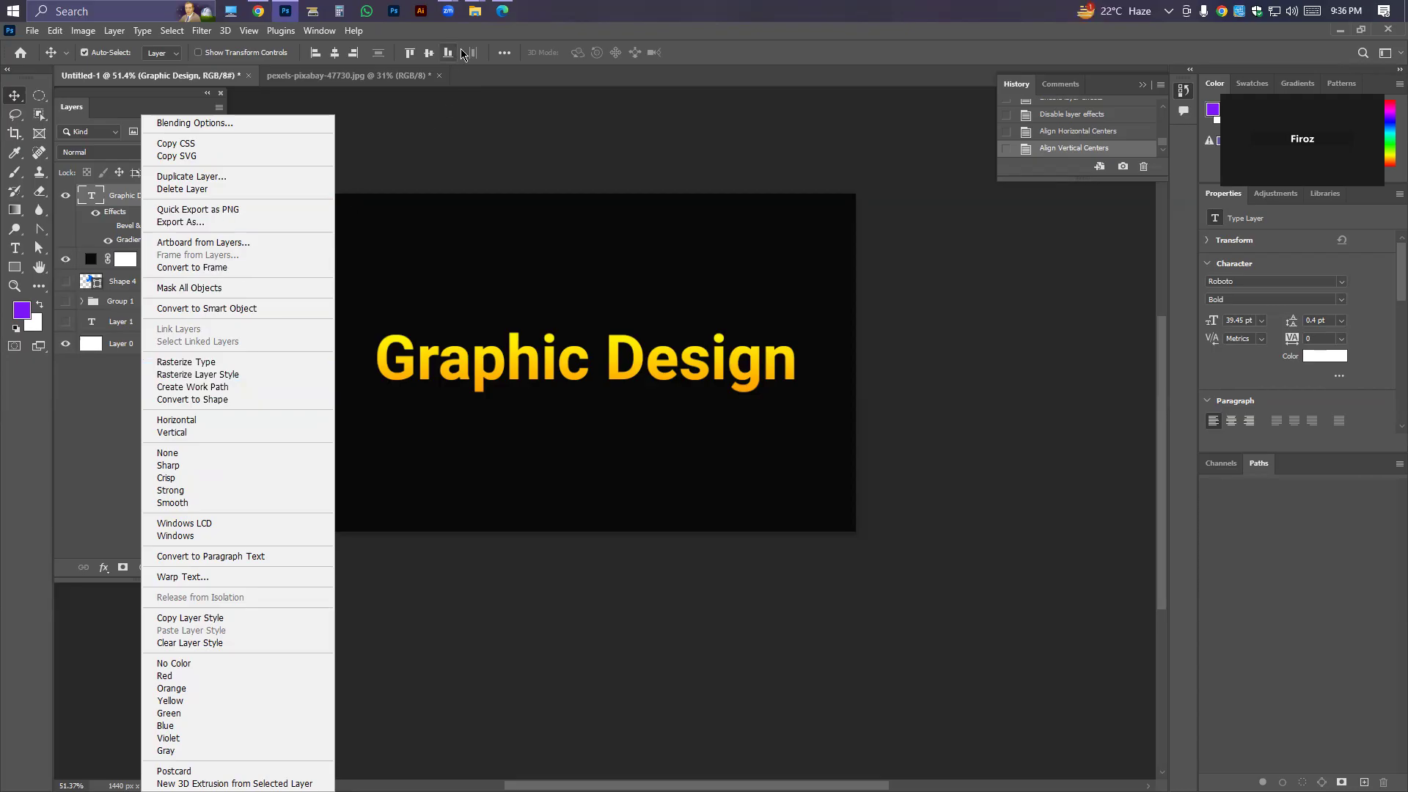
click(476, 29)
right_click(94, 196)
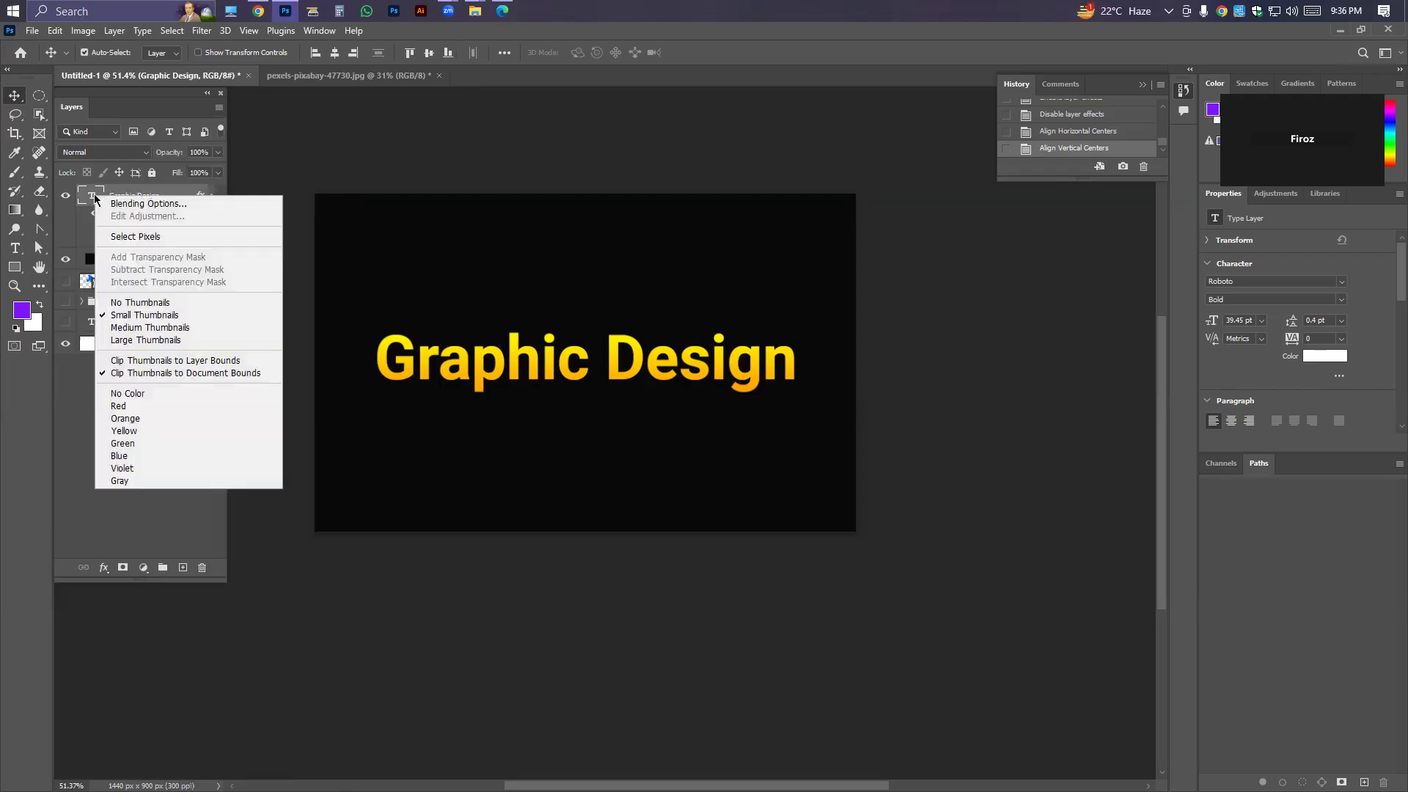
click(182, 110)
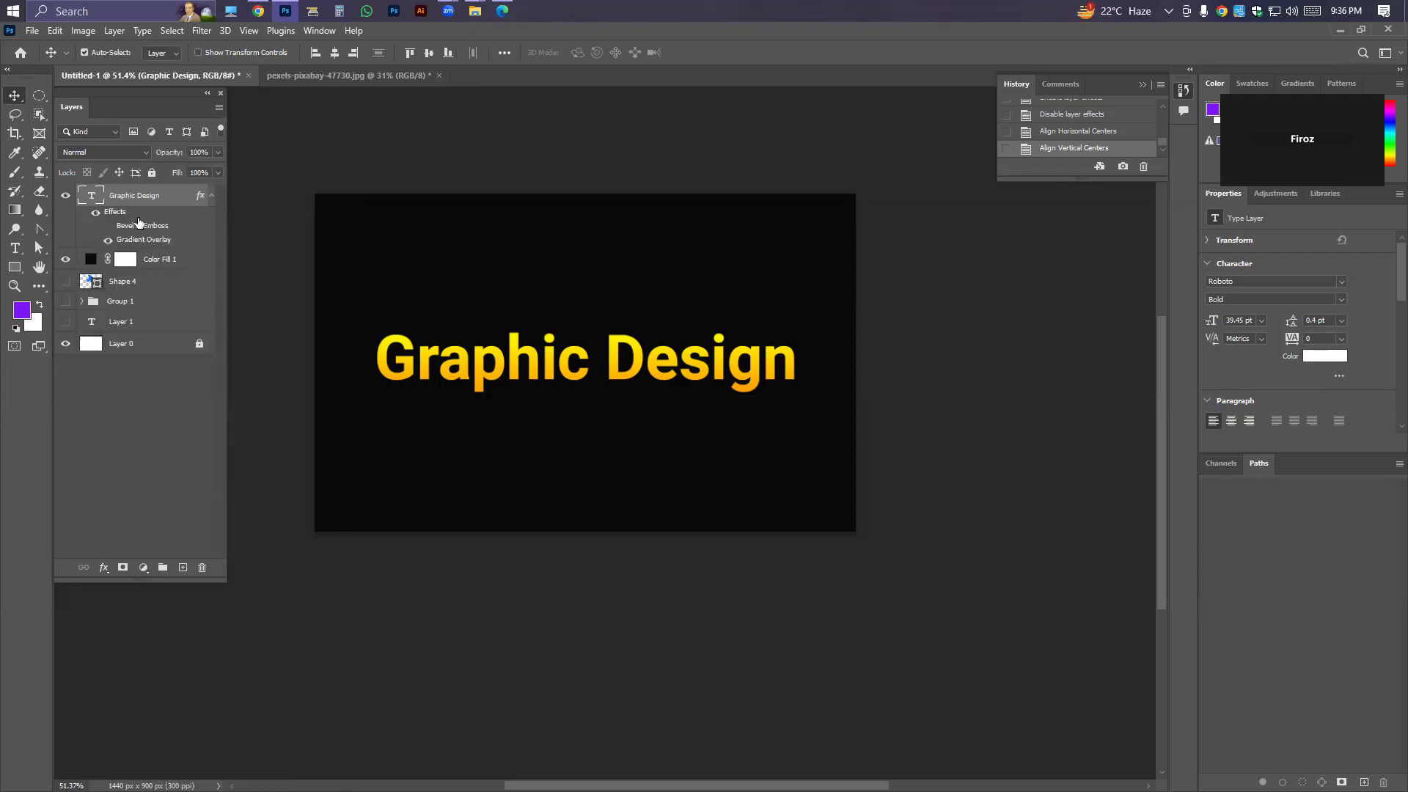
right_click(88, 199)
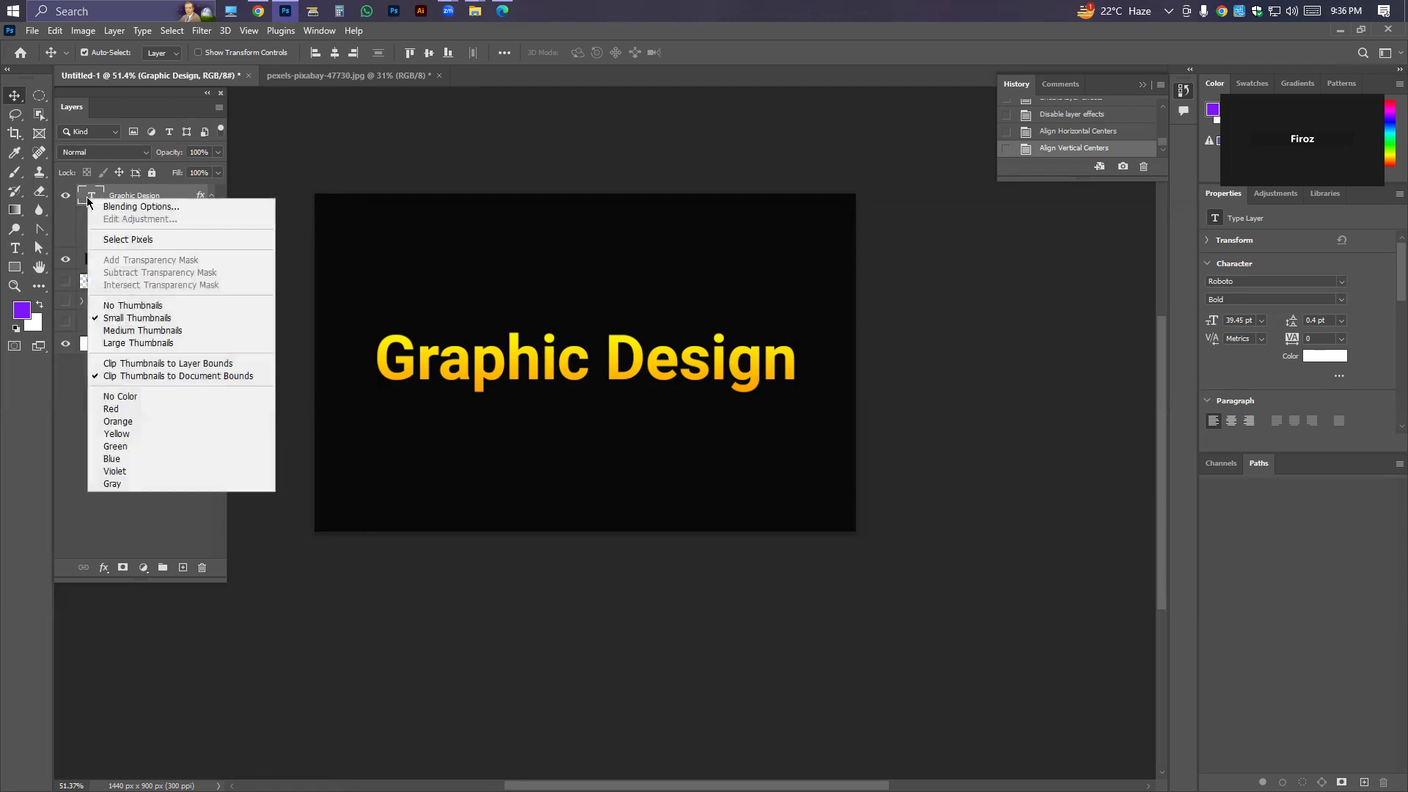
click(117, 240)
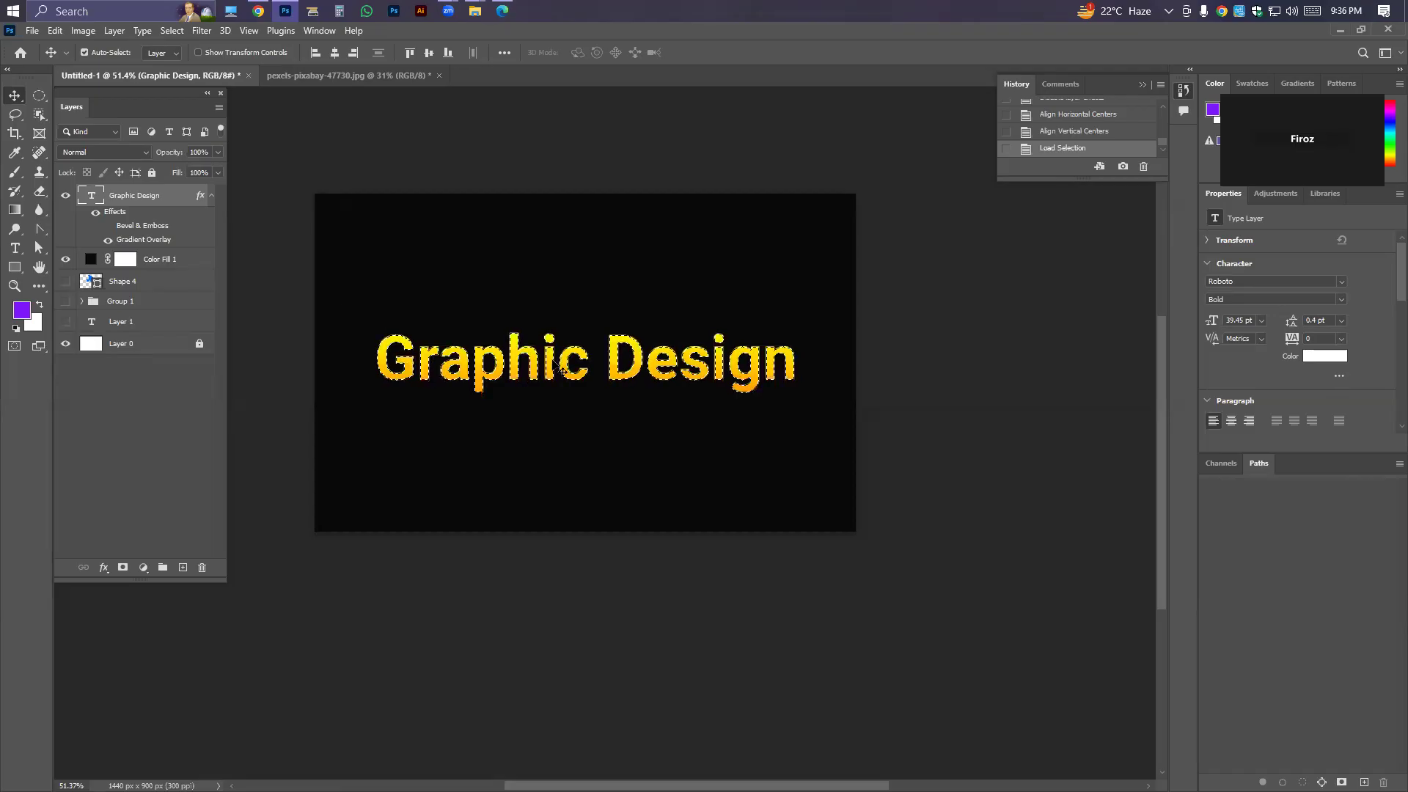
key(ctrl+z)
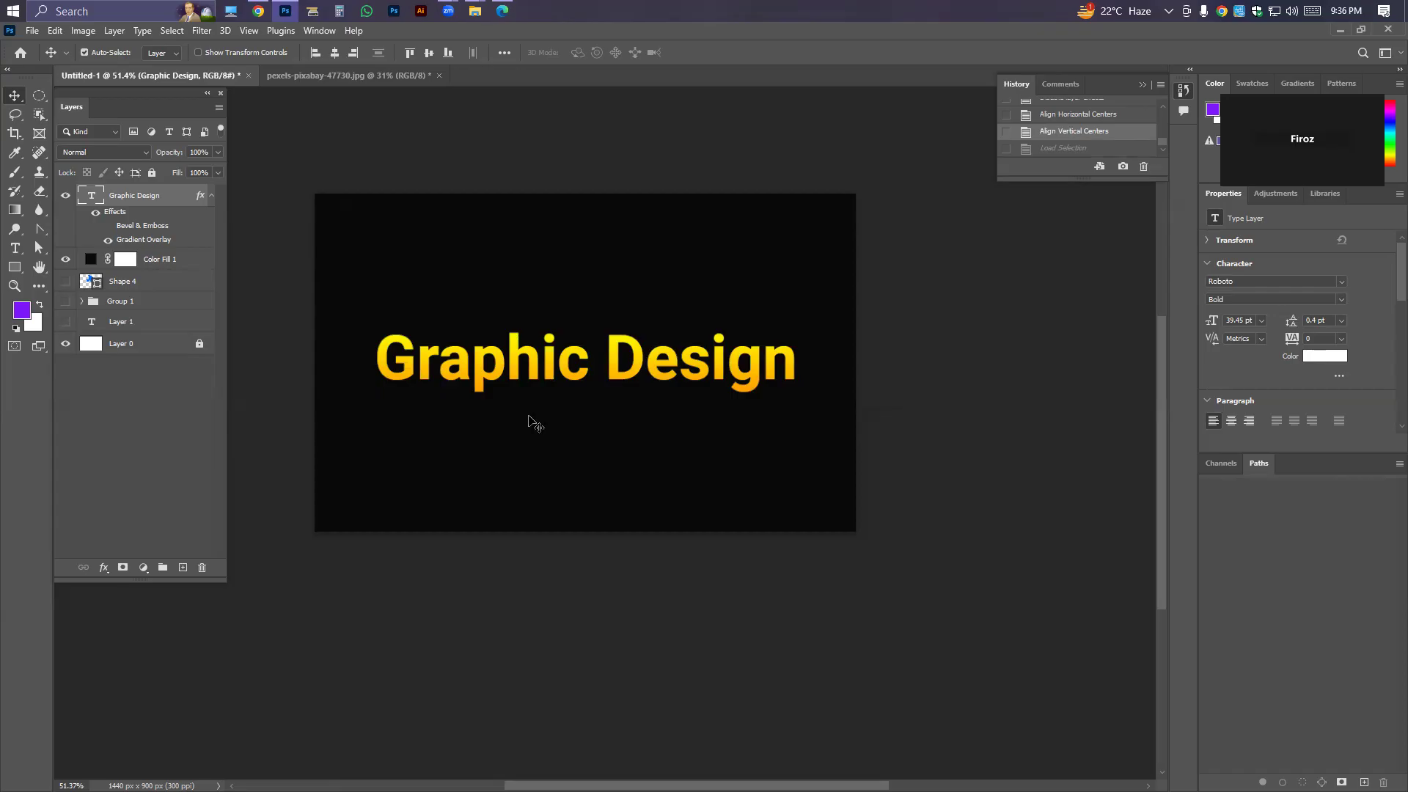
Select the Graphic Design layer's pixels and add a new empty layer directly beneath the text layer.
right_click(86, 197)
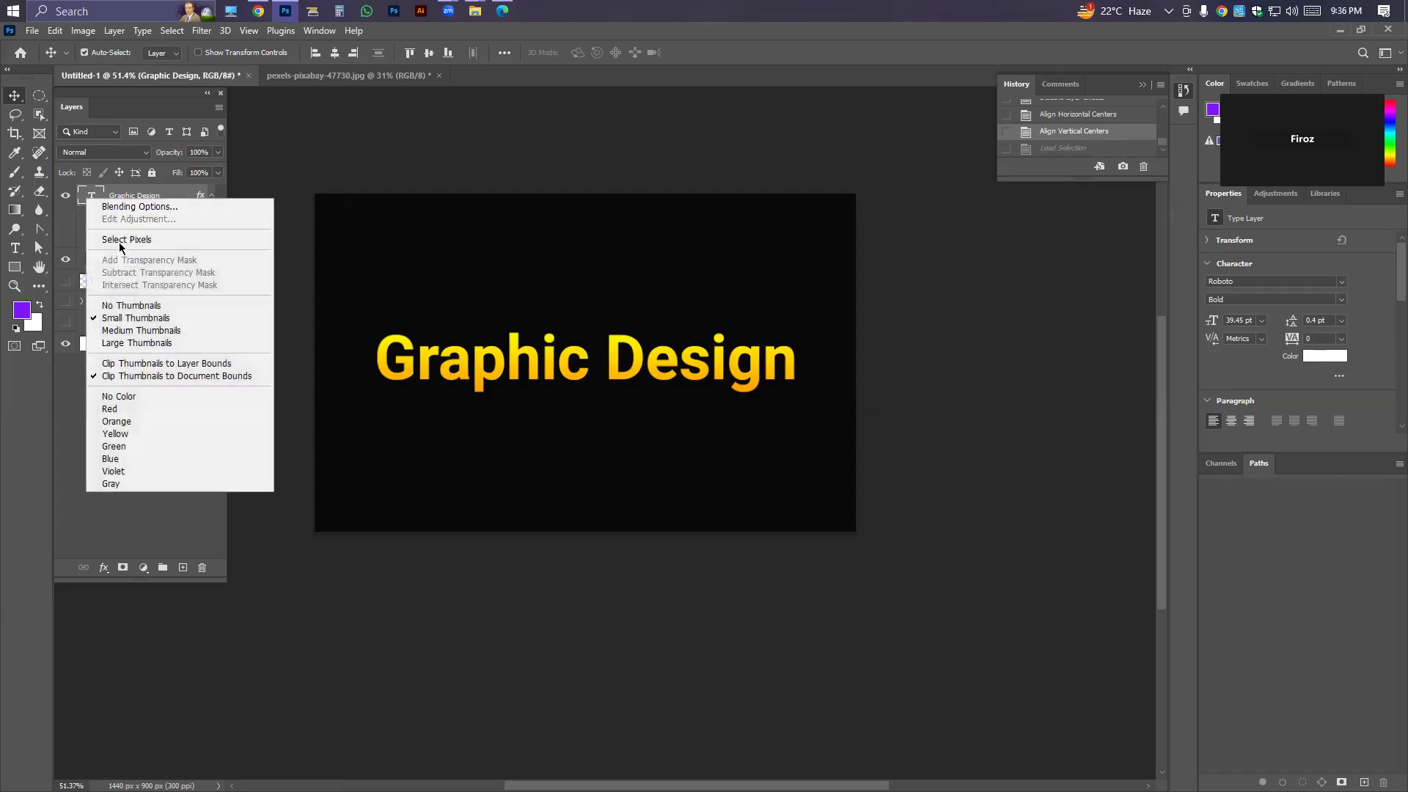
click(121, 241)
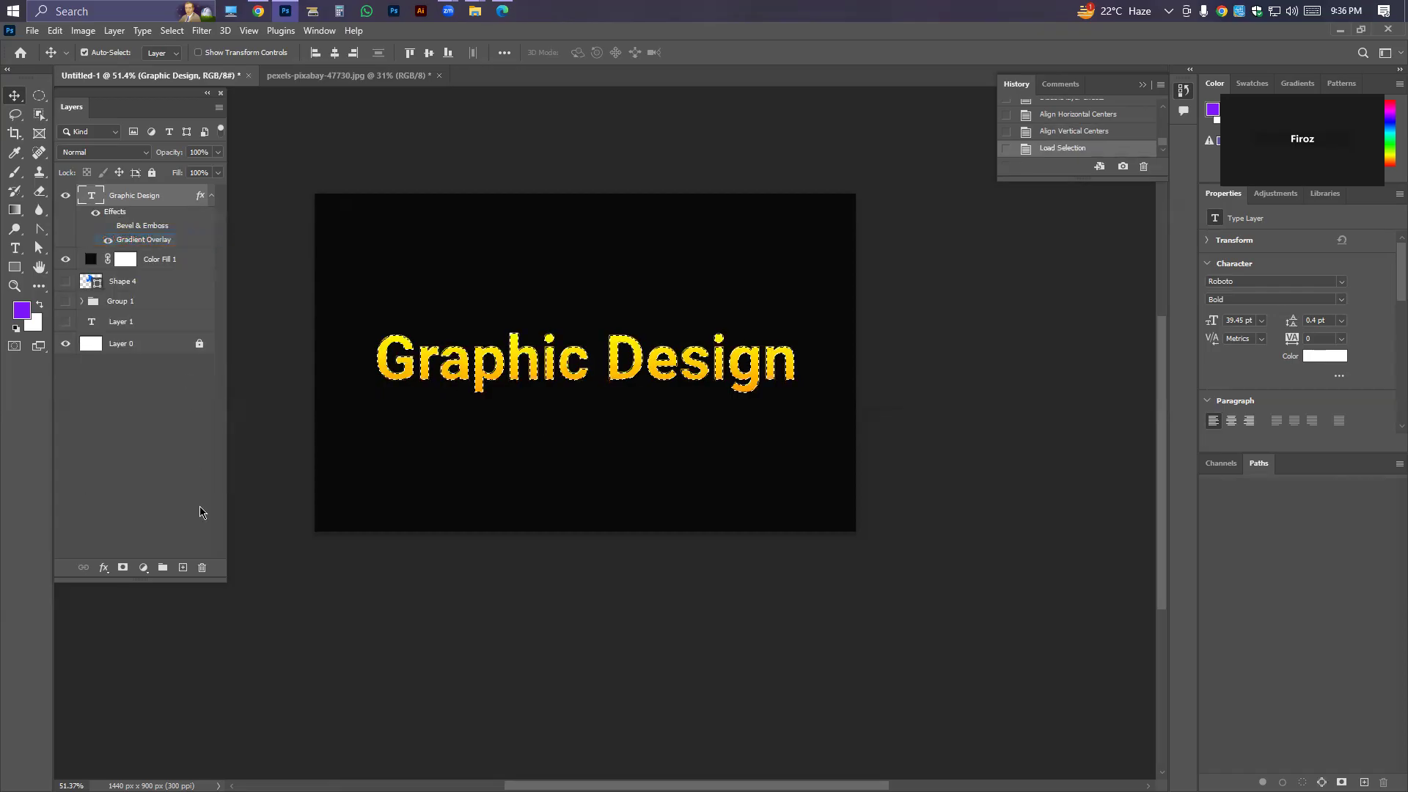
ctrl+click(182, 568)
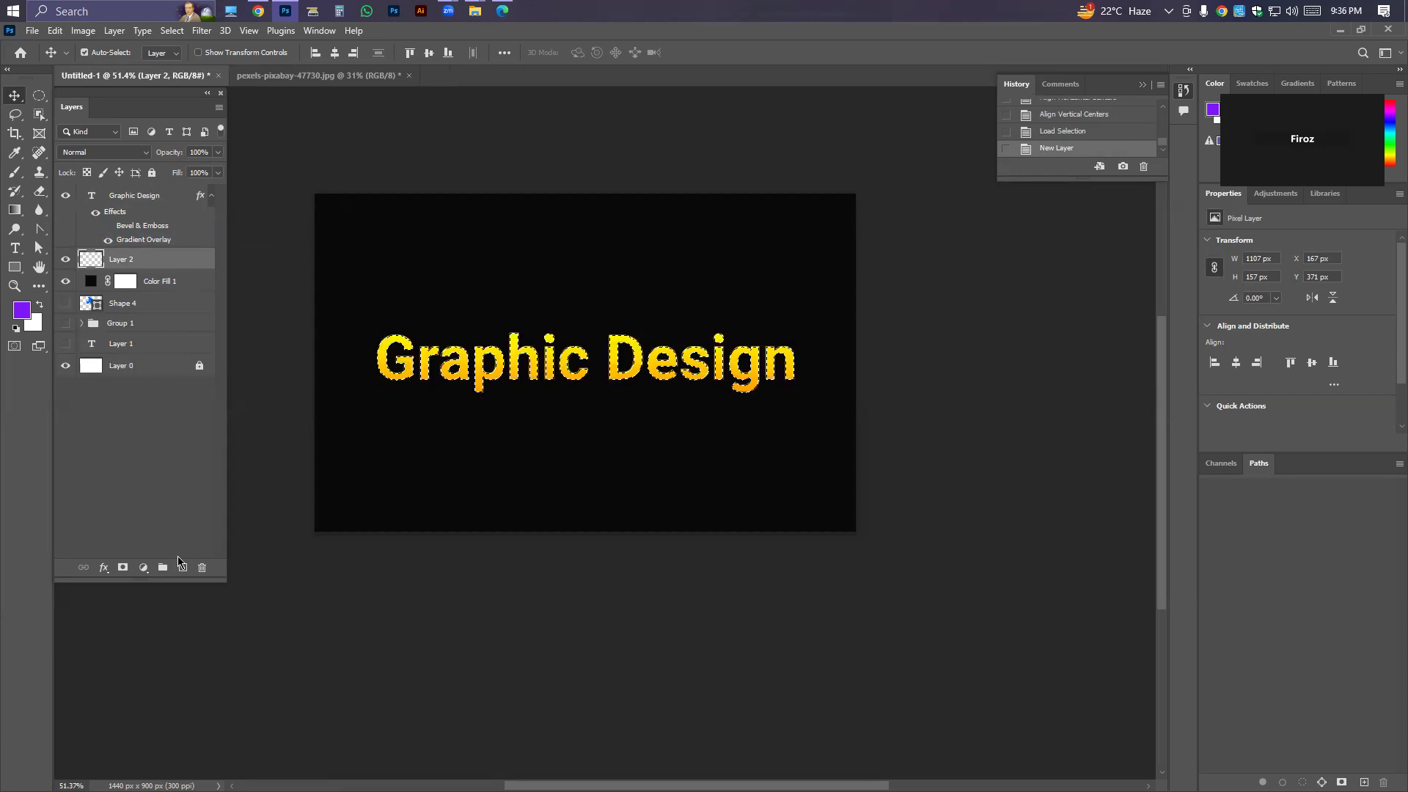
key(ctrl+z)
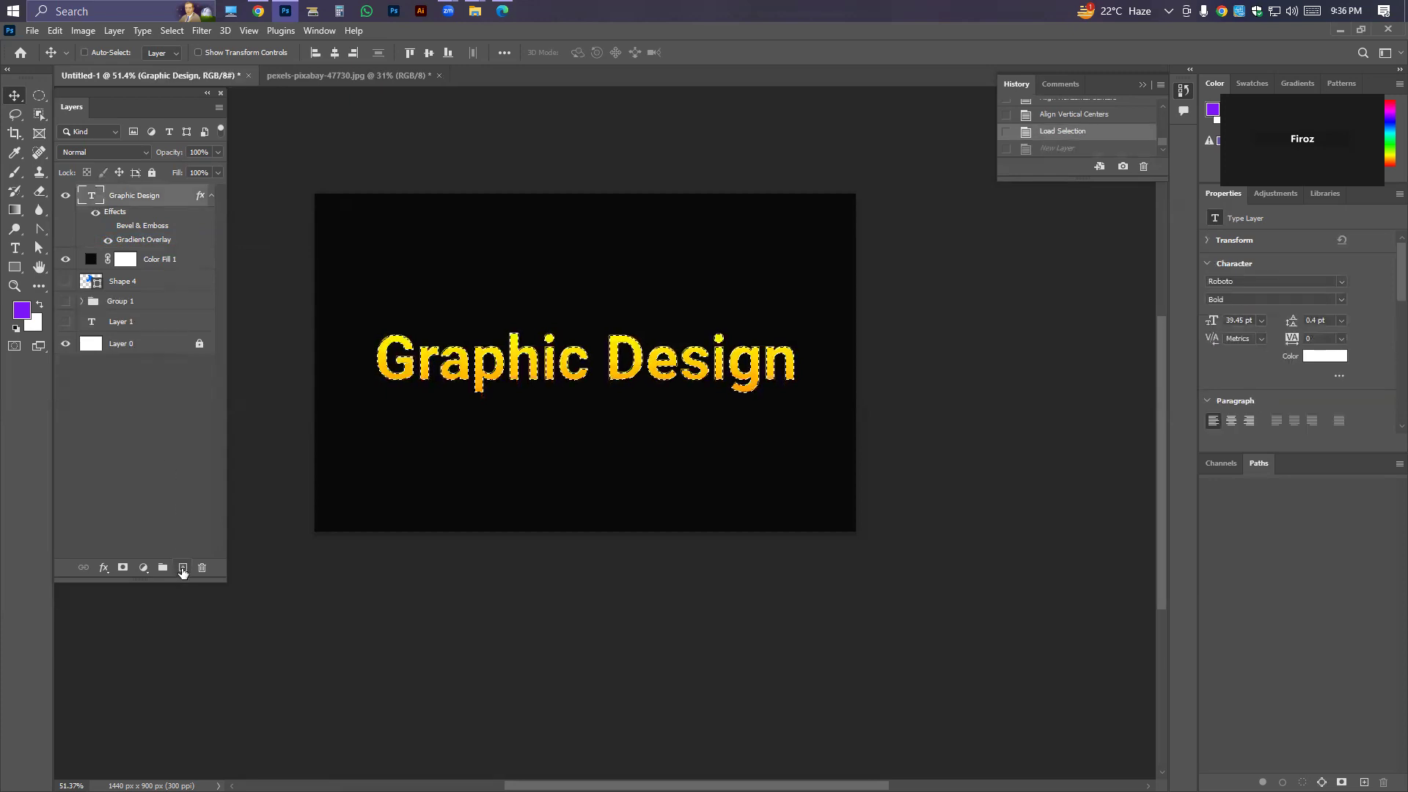
ctrl+click(182, 568)
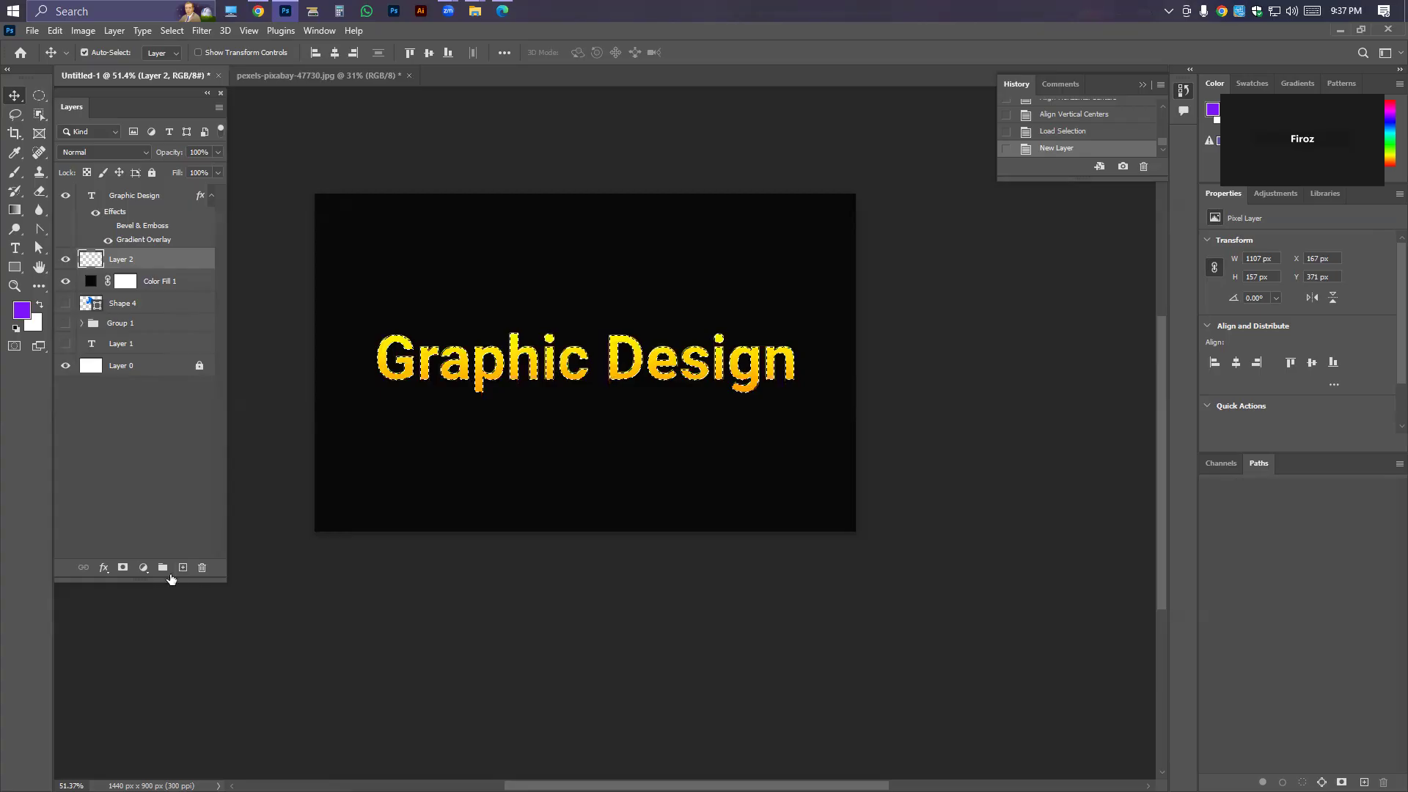
Fill the text-shaped selection with a Solid Color fill layer in bright green, 4eff00.
click(143, 568)
click(157, 304)
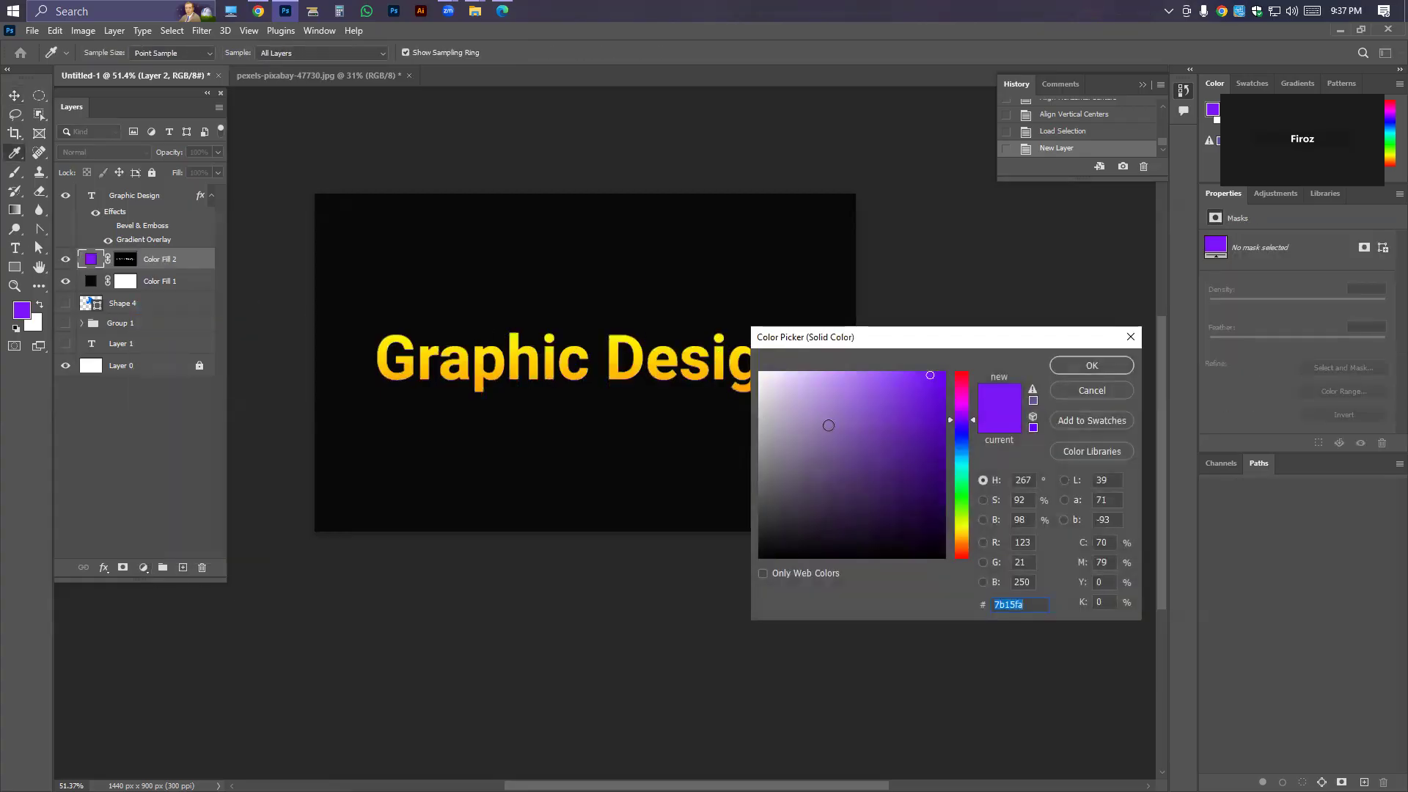
drag(963, 414, 962, 505)
key(Return)
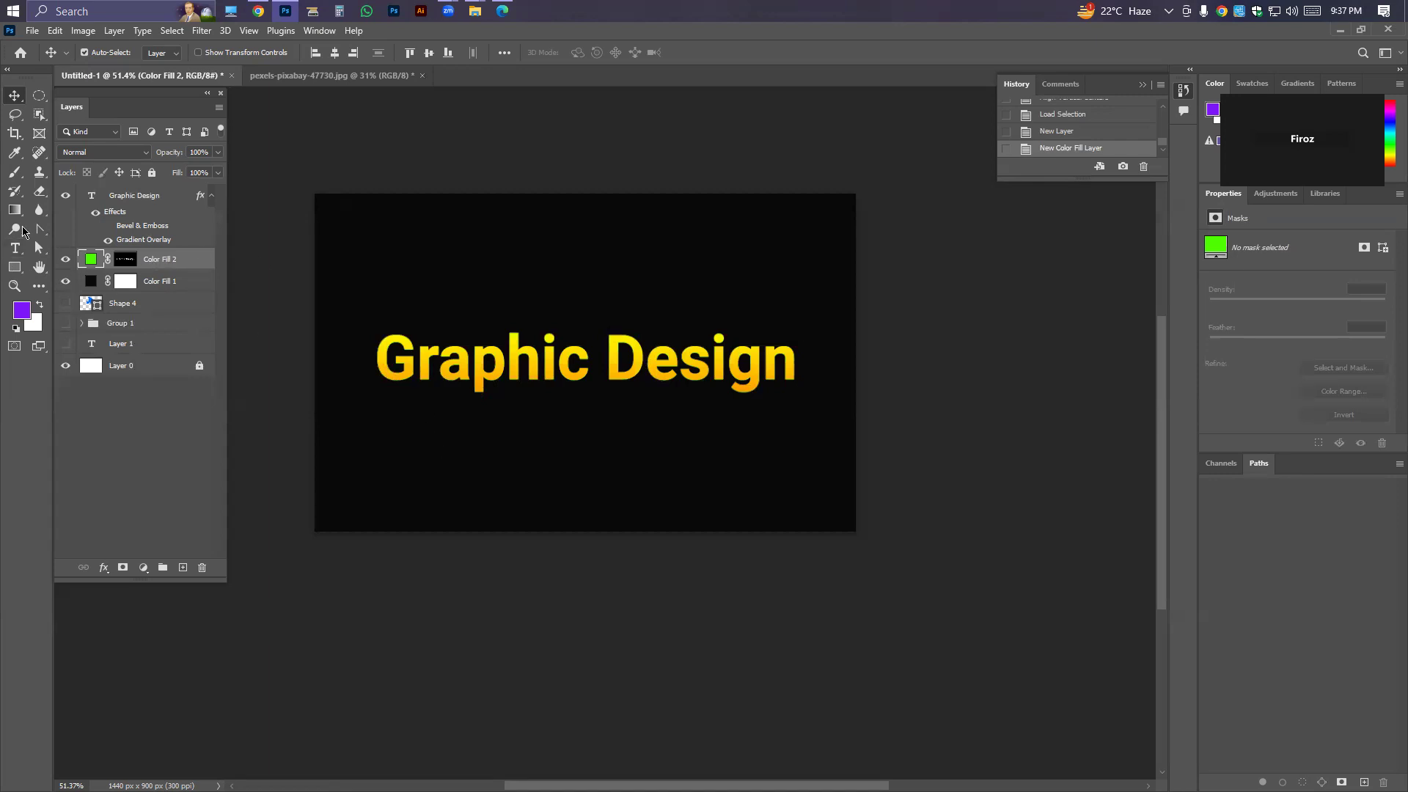
Nudge the green fill layer until it sits slightly below the gradient text, forming a thin green edge under the letters.
key(Down)
key(Up)
key(Up)
key(Up)
key(Up)
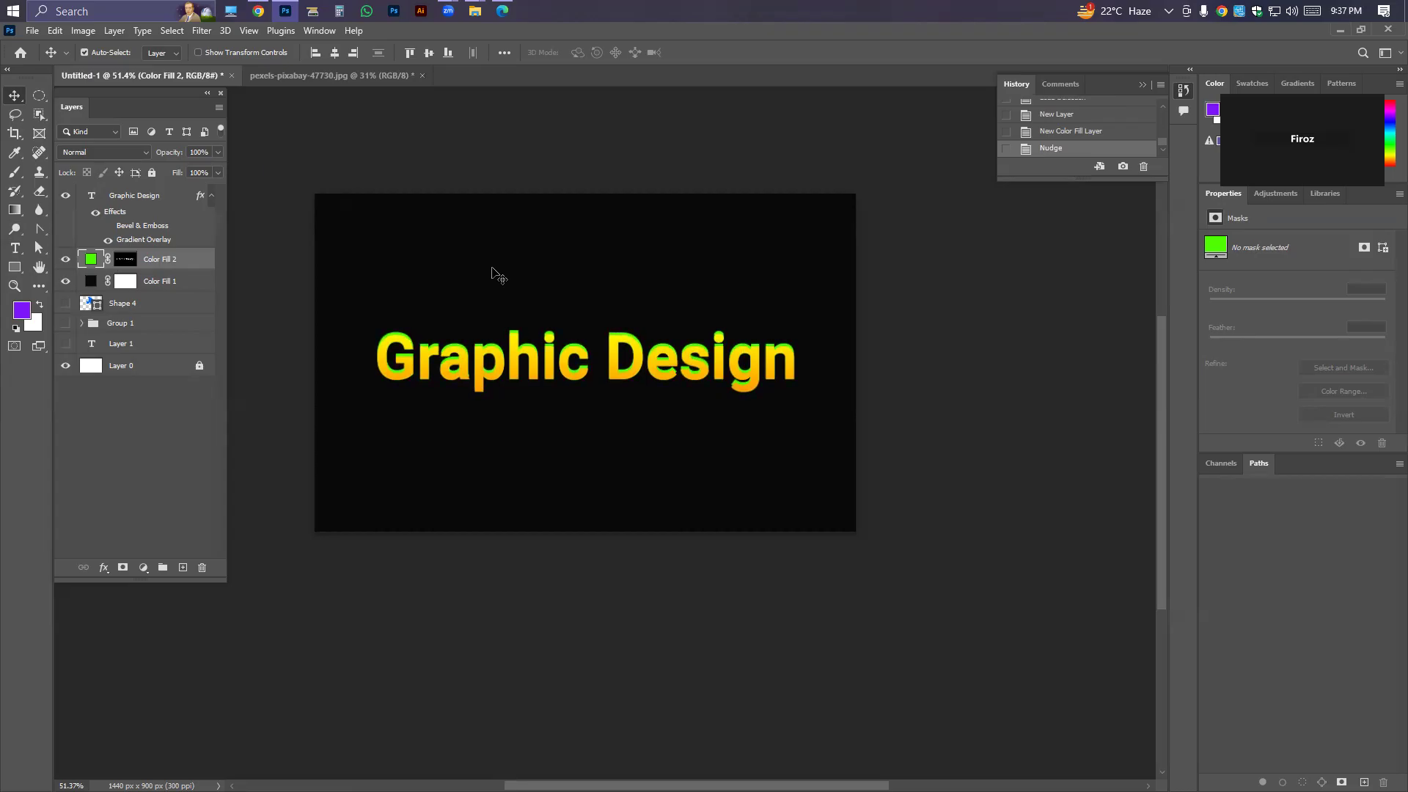
key(Right)
key(Right)
key(Right)
key(Right)
key(Down)
key(Down)
key(Down)
key(Down)
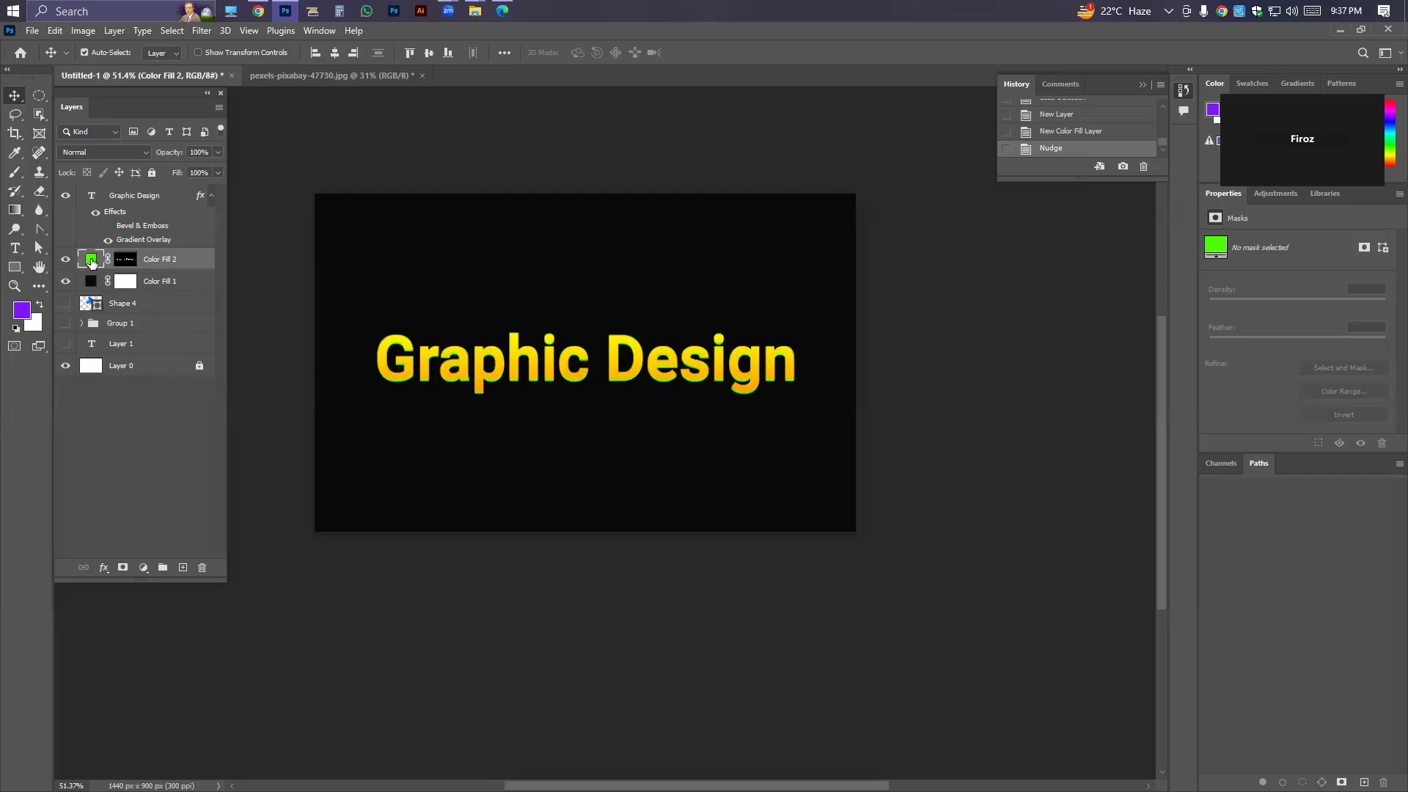
Toggle the green fill layer's visibility off and on twice to compare the text with and without its edge.
click(65, 260)
click(65, 261)
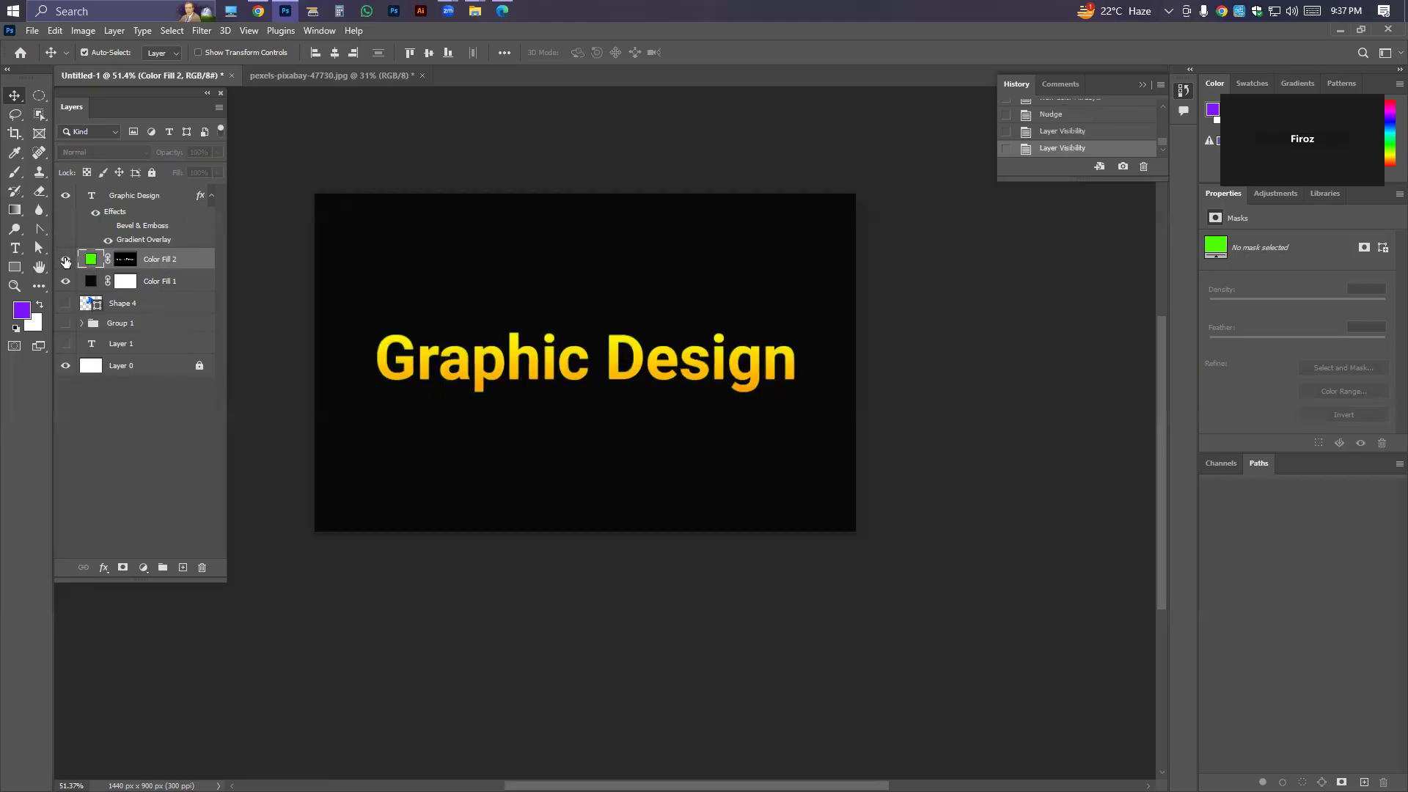
click(66, 260)
click(65, 261)
Preview yellow, white, black and green shades as the colour of the text-shaped fill layer, and discard the changes.
double_click(90, 258)
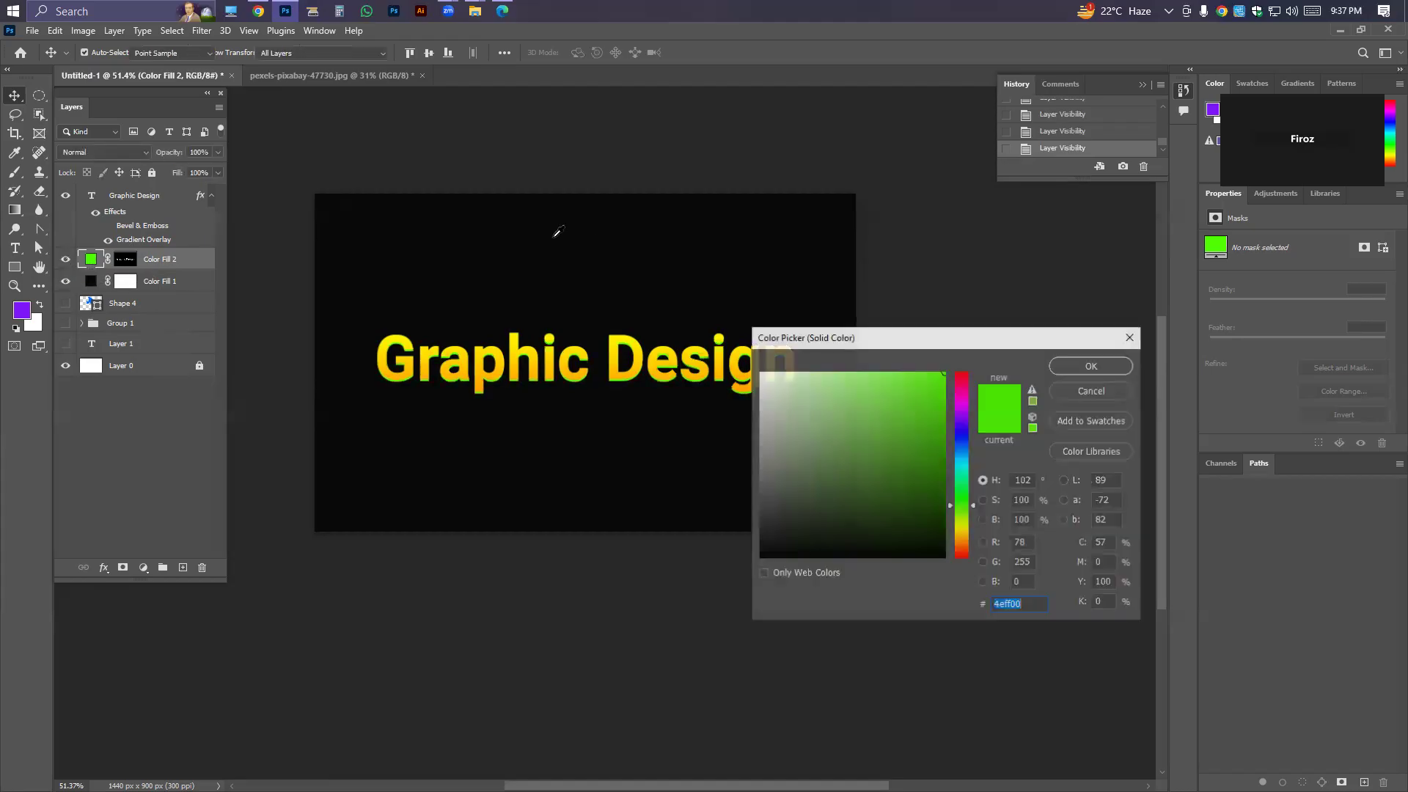
click(961, 525)
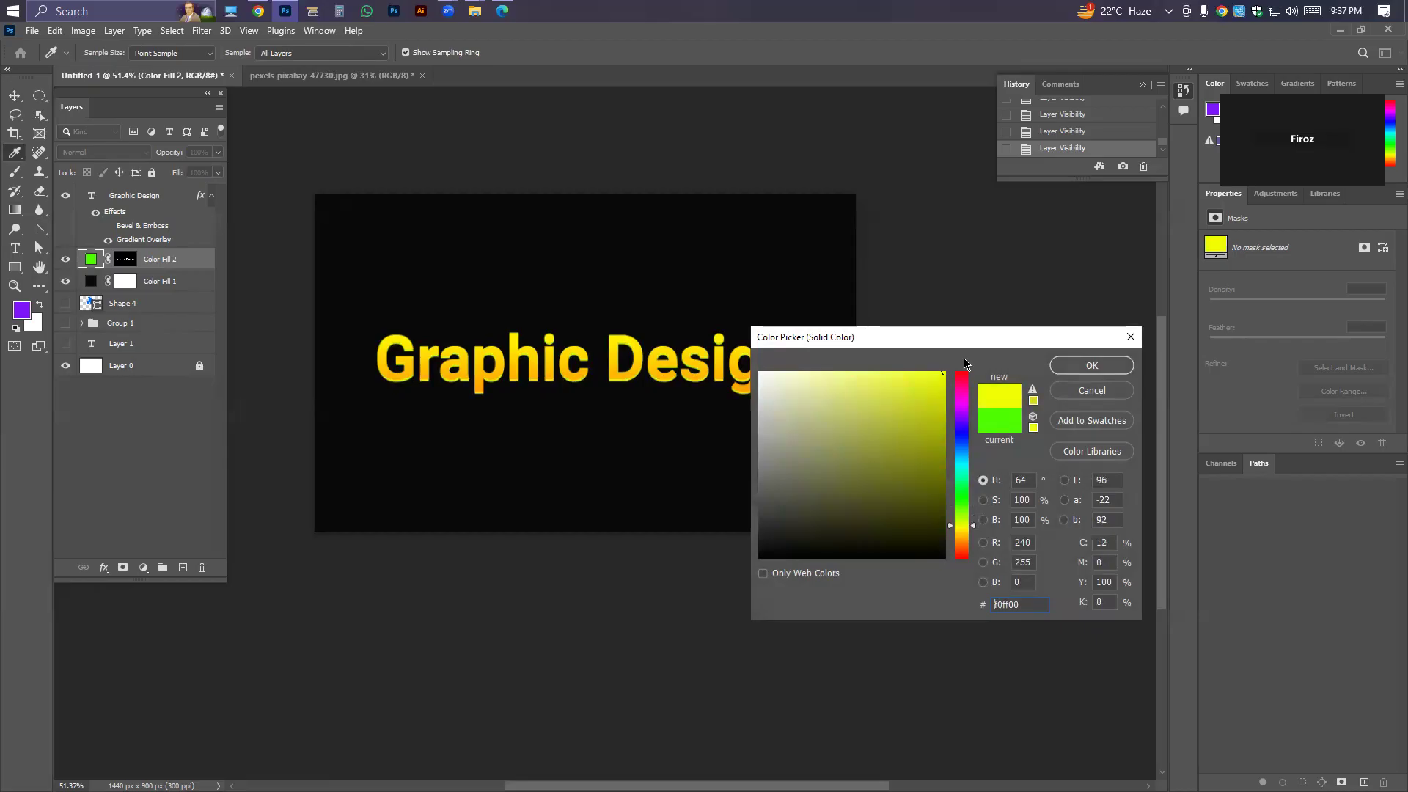
click(962, 481)
drag(886, 442, 466, 230)
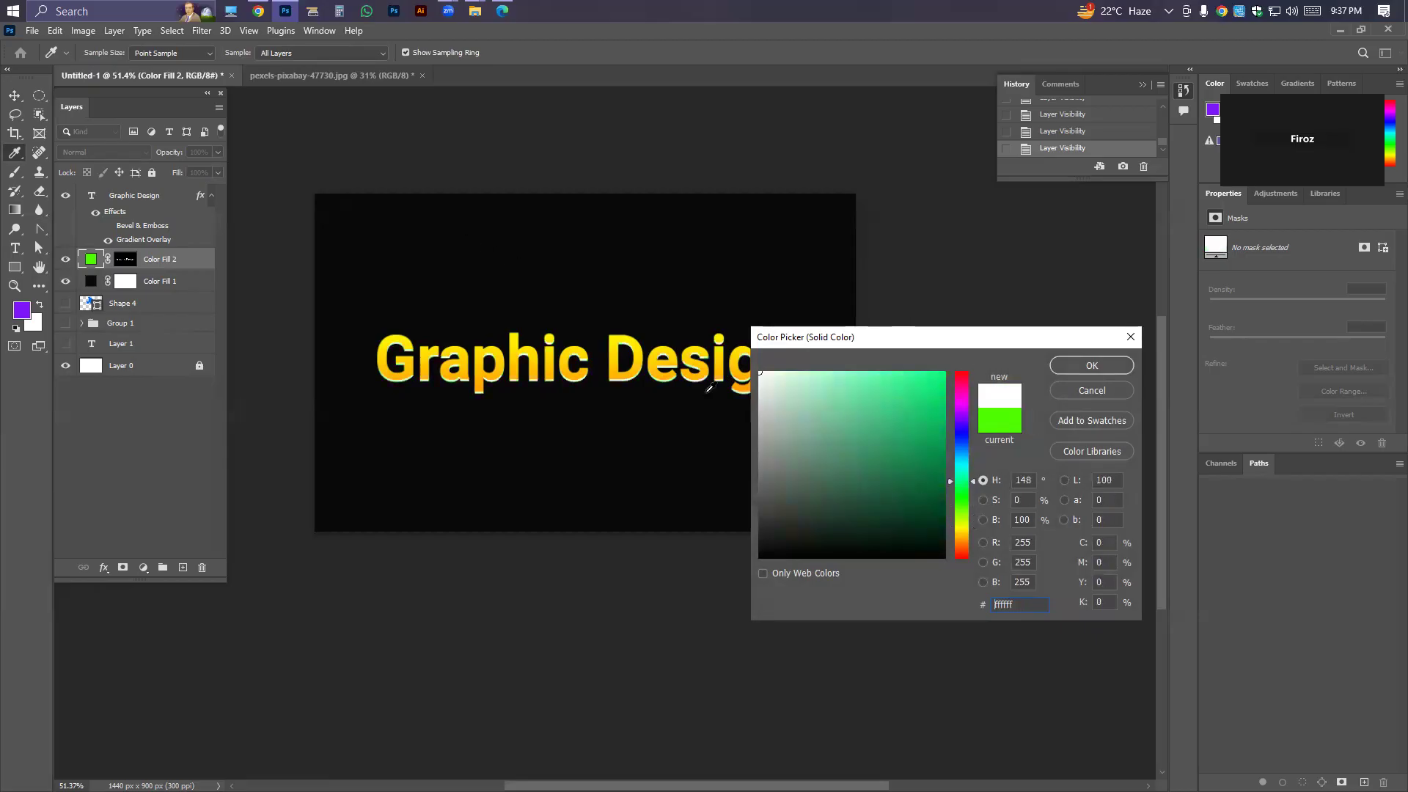
click(770, 557)
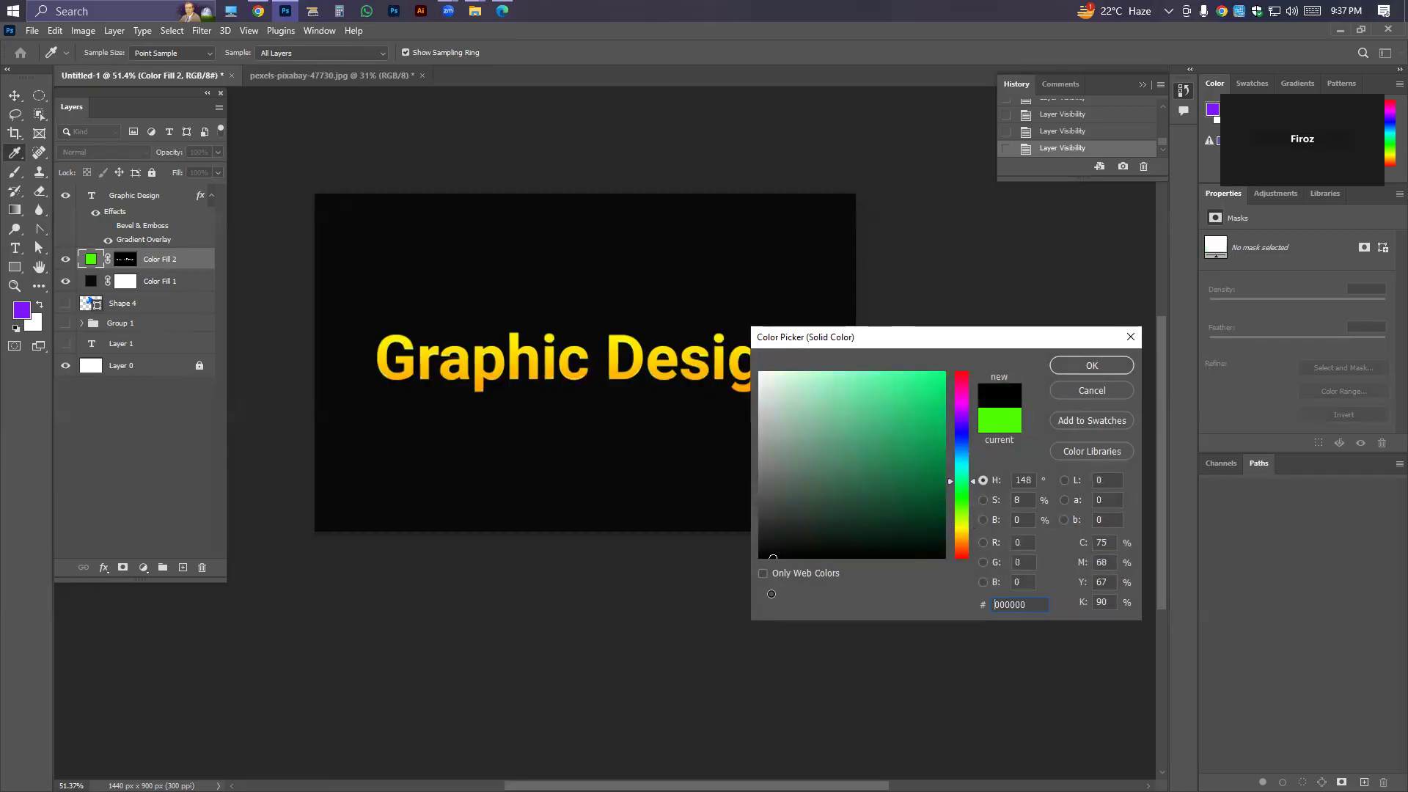
drag(935, 438, 960, 495)
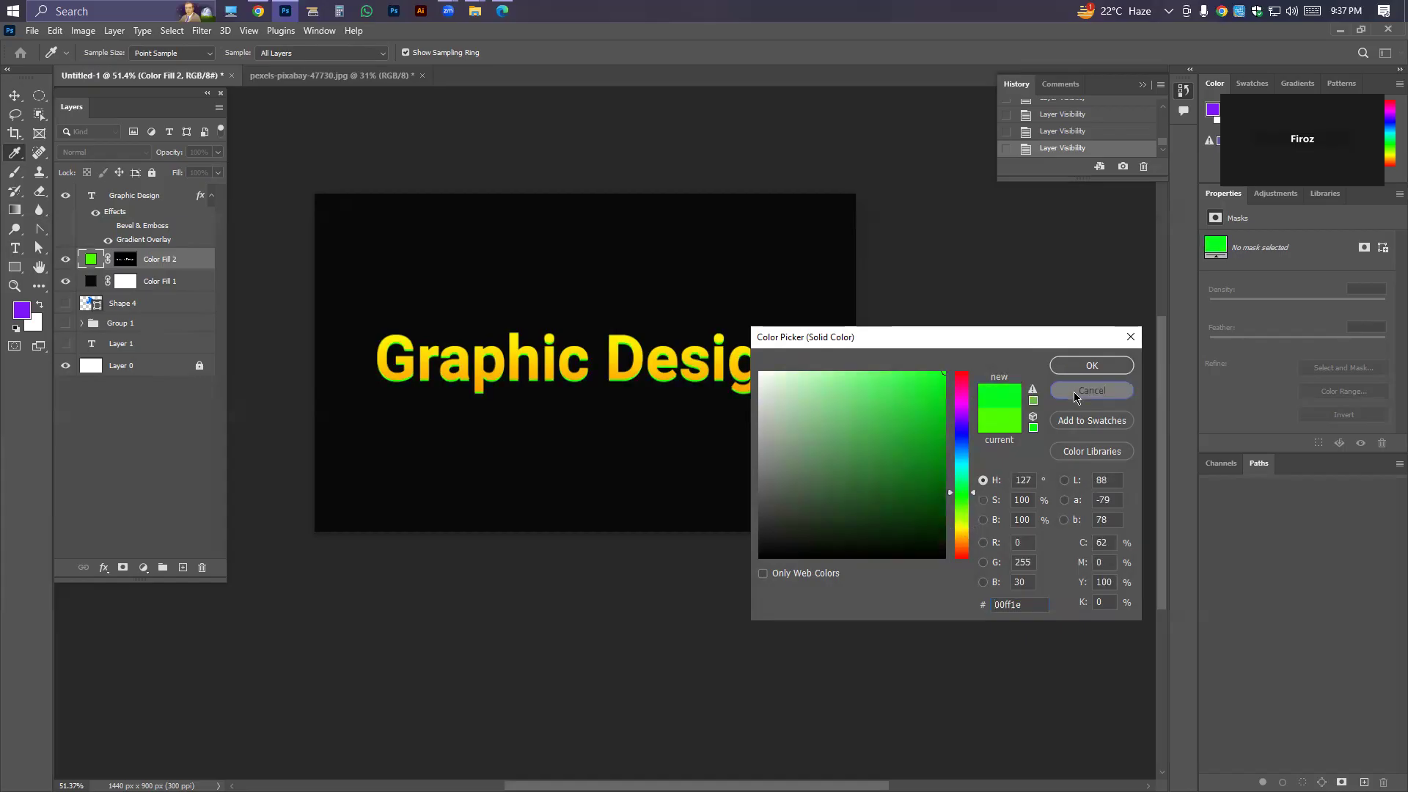
click(1074, 391)
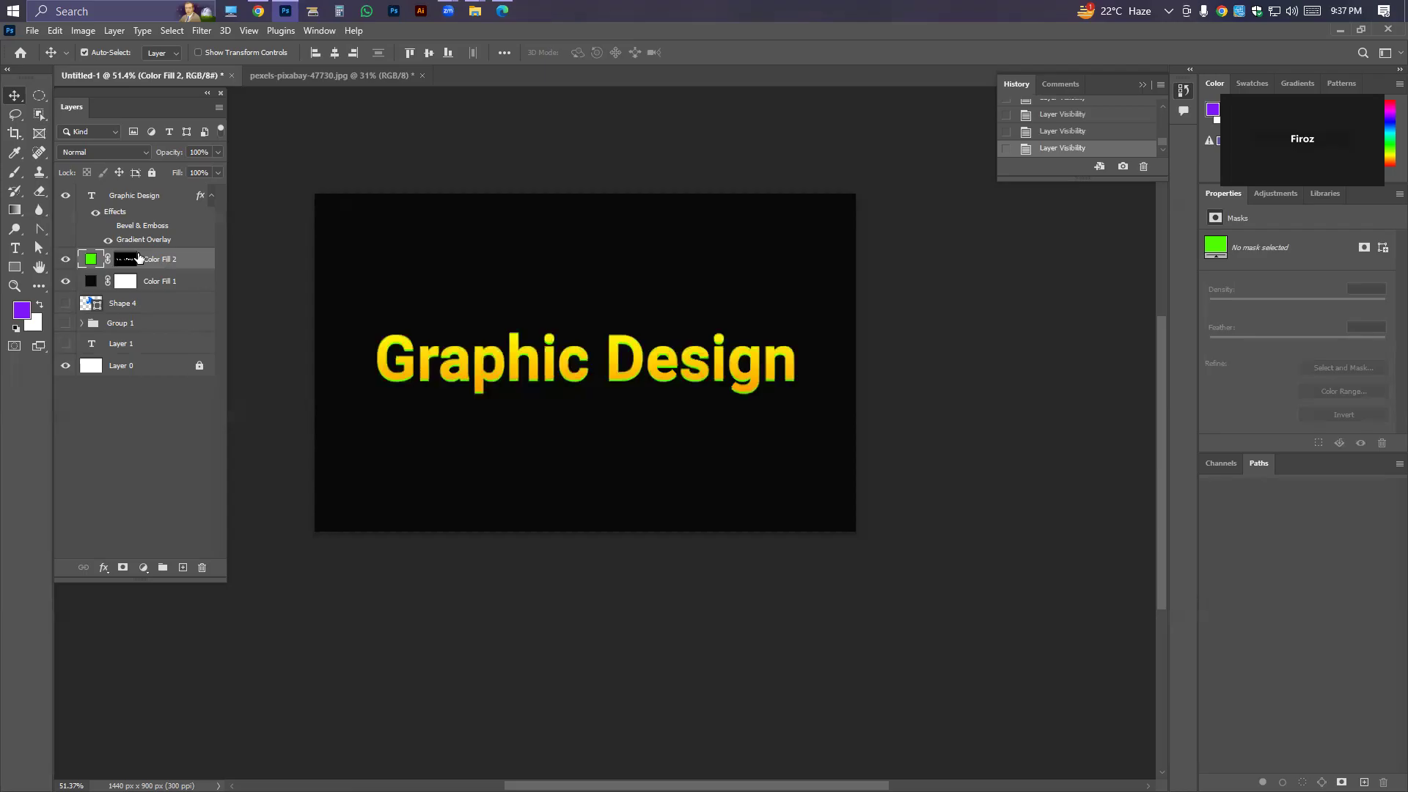
Hide the green fill layer and add a new empty layer directly beneath the Graphic Design text layer.
key(ctrl+z)
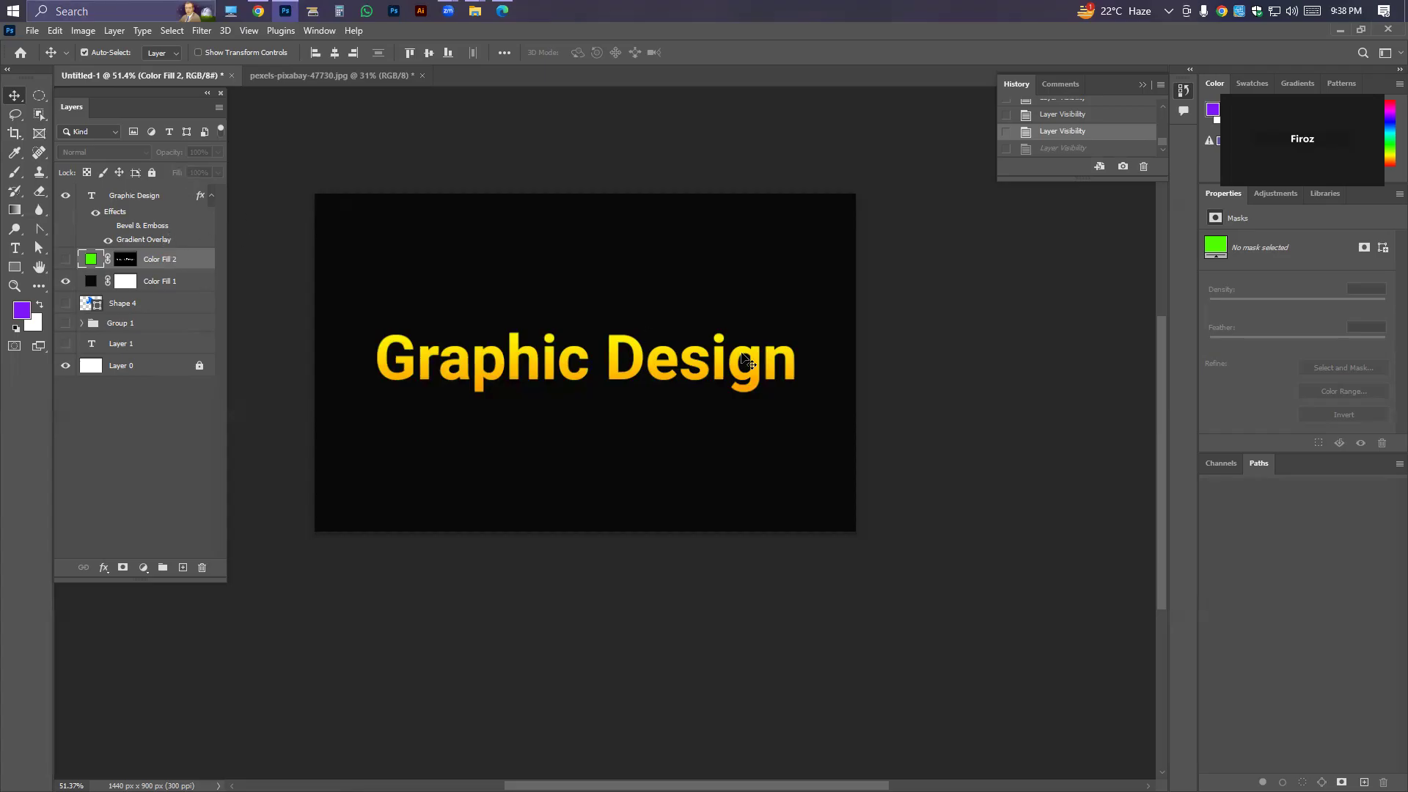
click(516, 367)
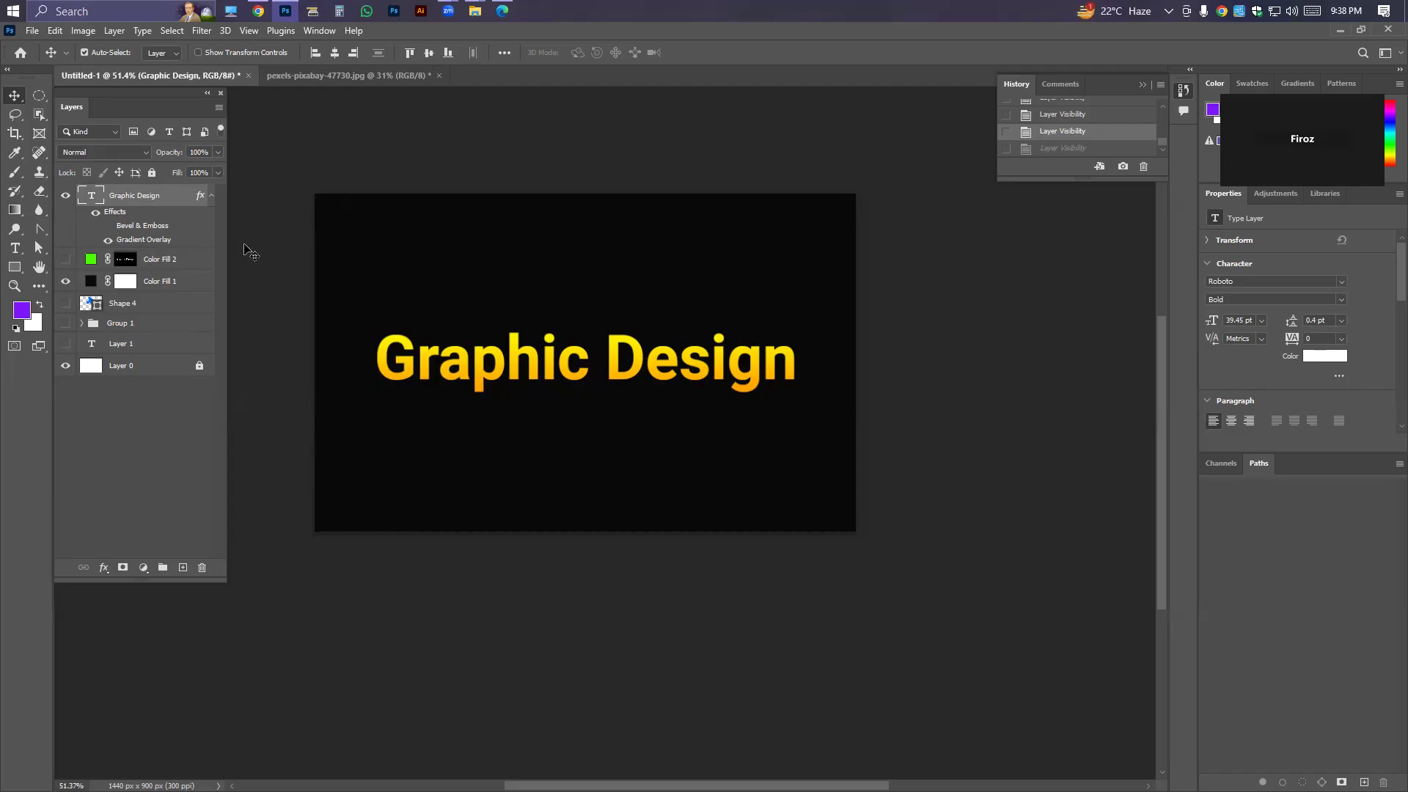
click(184, 567)
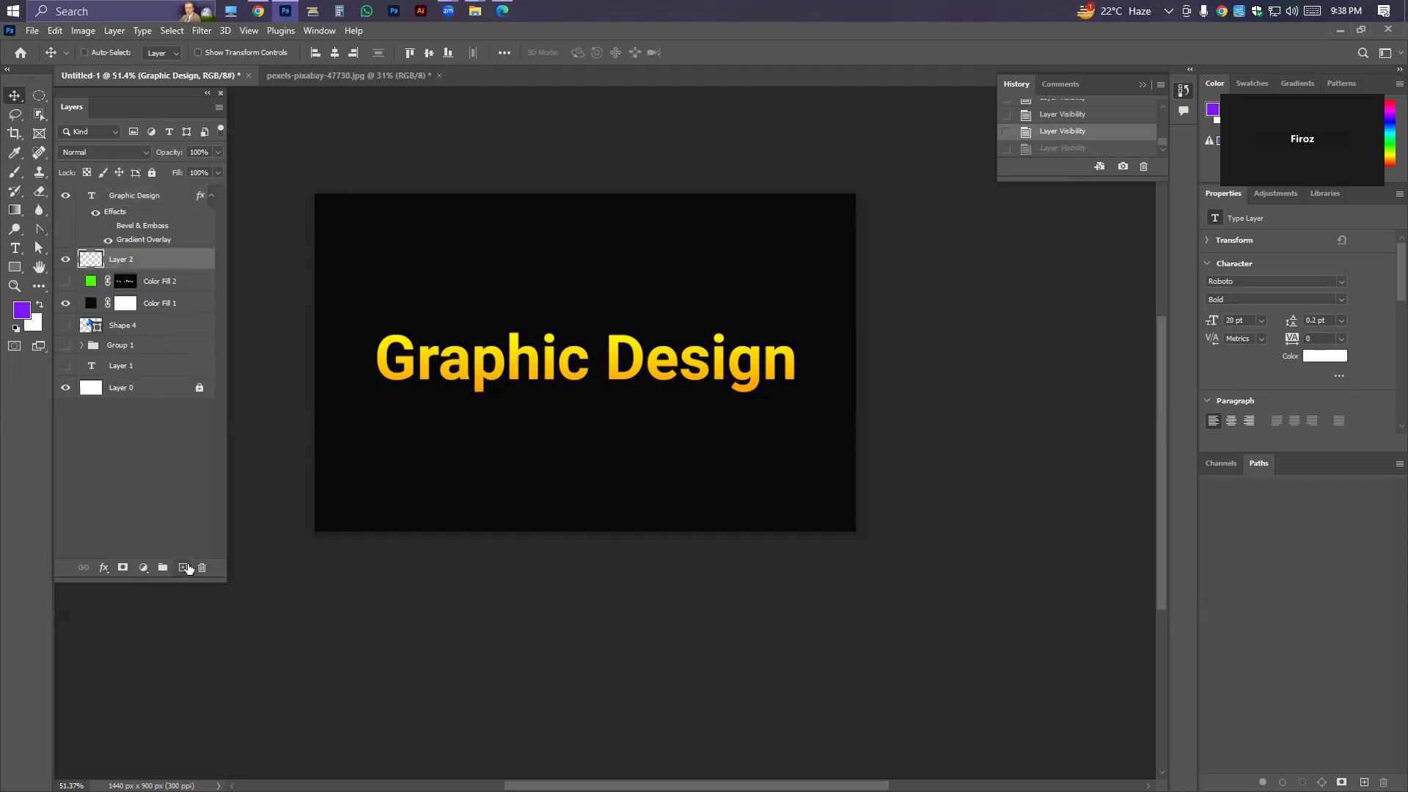
Paint a soft purple glow behind the whole Graphic Design text on the new layer with an enlarged soft brush.
click(14, 173)
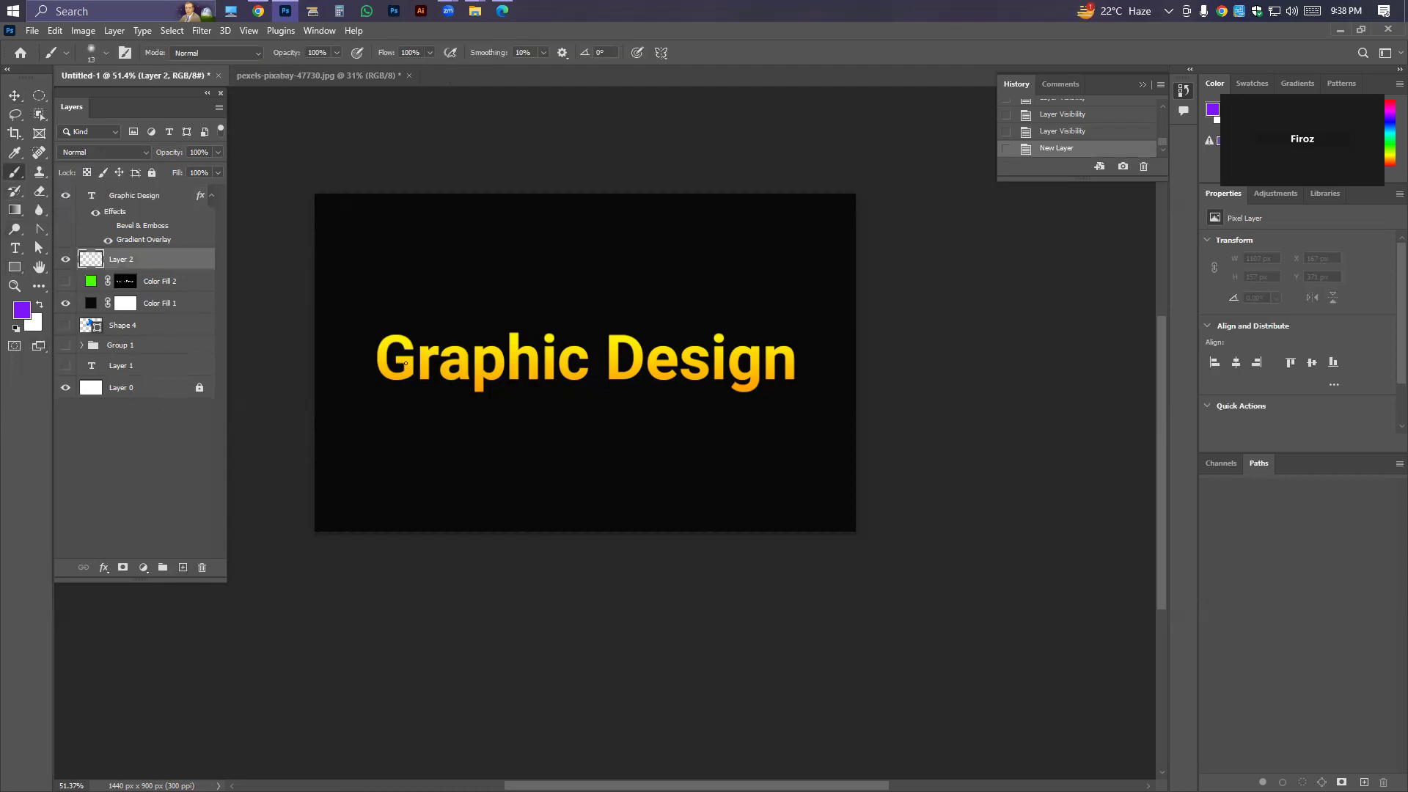
mouse_move(415, 353)
mouse_down()
mouse_move(404, 357)
mouse_move(788, 358)
mouse_up()
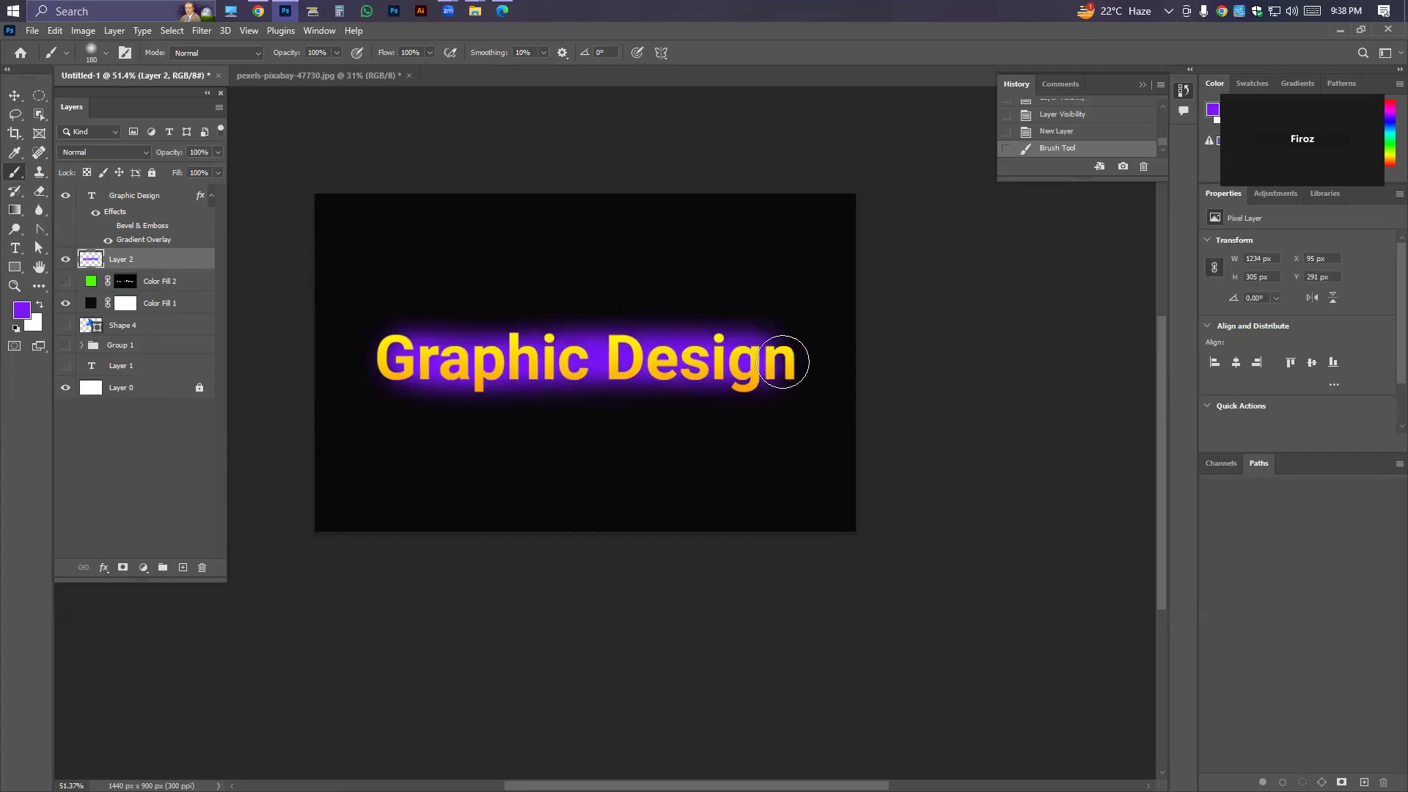
mouse_move(637, 365)
mouse_down()
mouse_move(449, 345)
mouse_move(376, 355)
mouse_up()
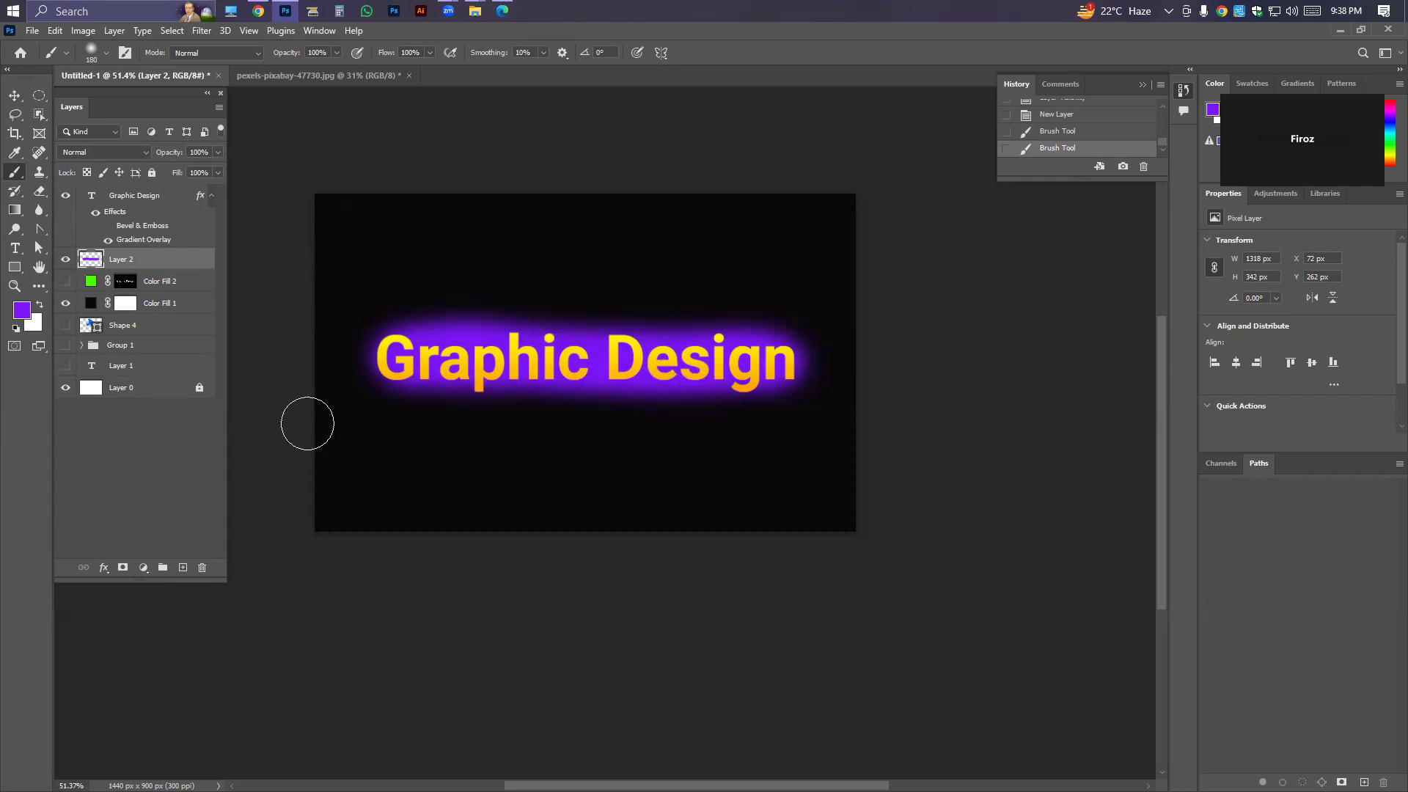
Undo both purple brush strokes painted behind the Graphic Design text.
key(ctrl+z)
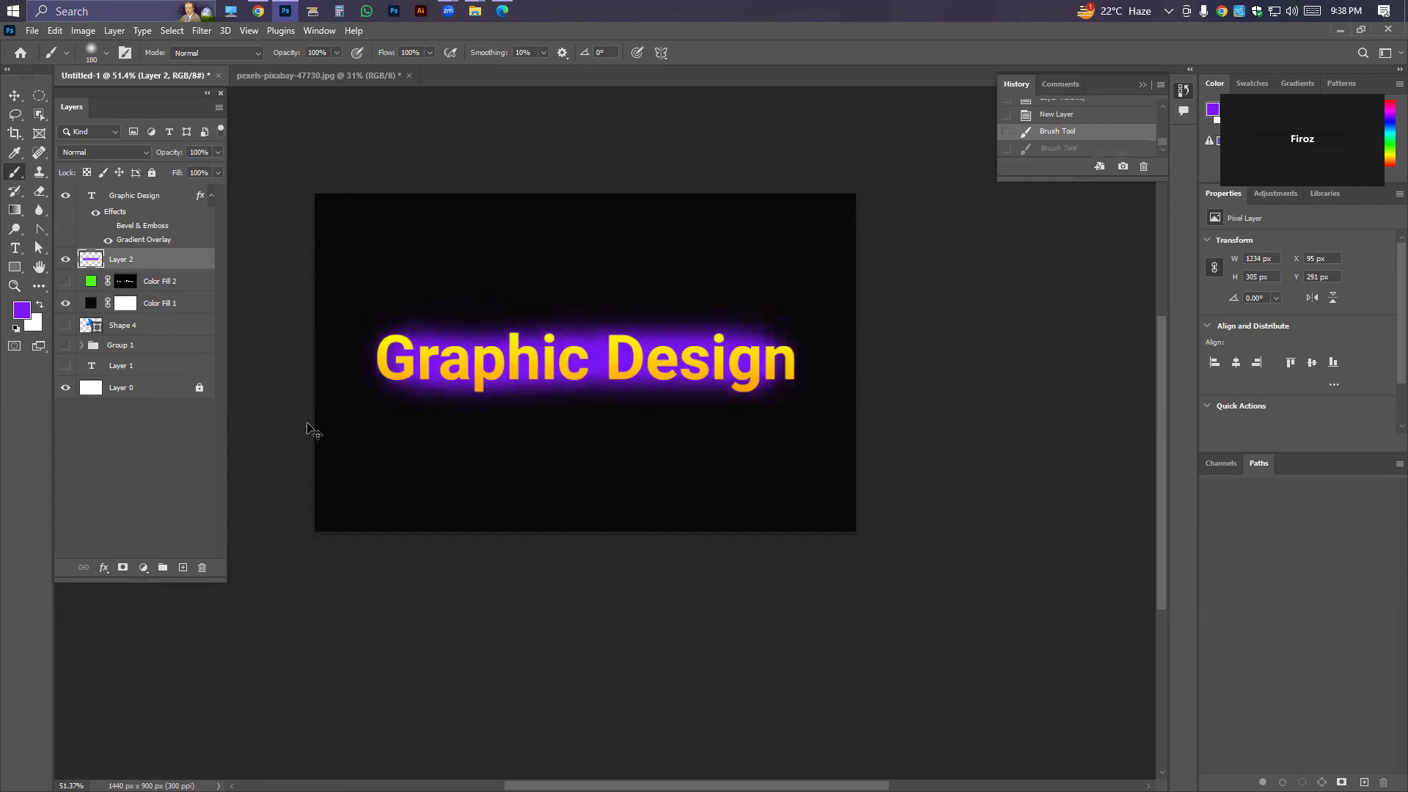
key(ctrl+z)
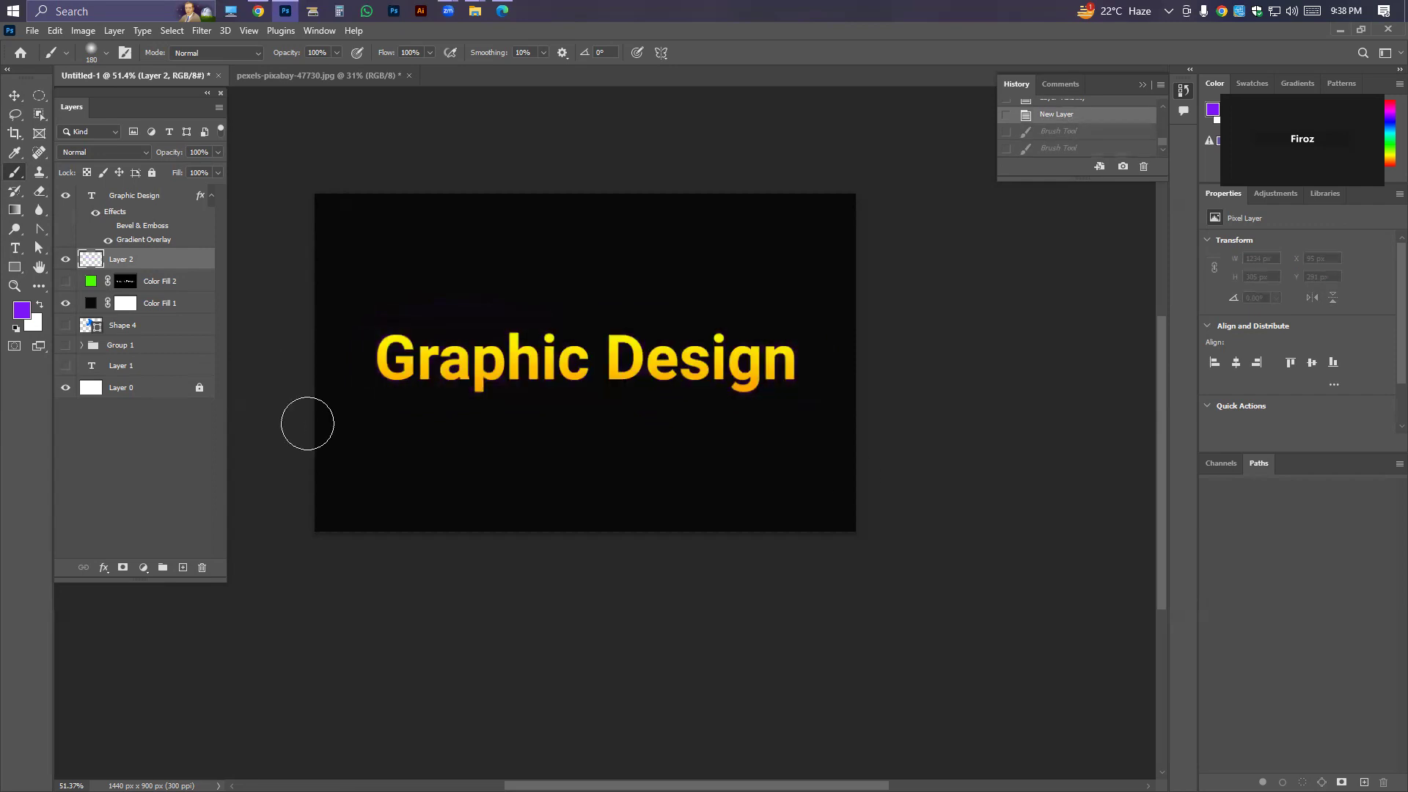
Load the Graphic Design text's outline as a selection, show the green fill layer, and clear the selection.
right_click(90, 195)
click(124, 234)
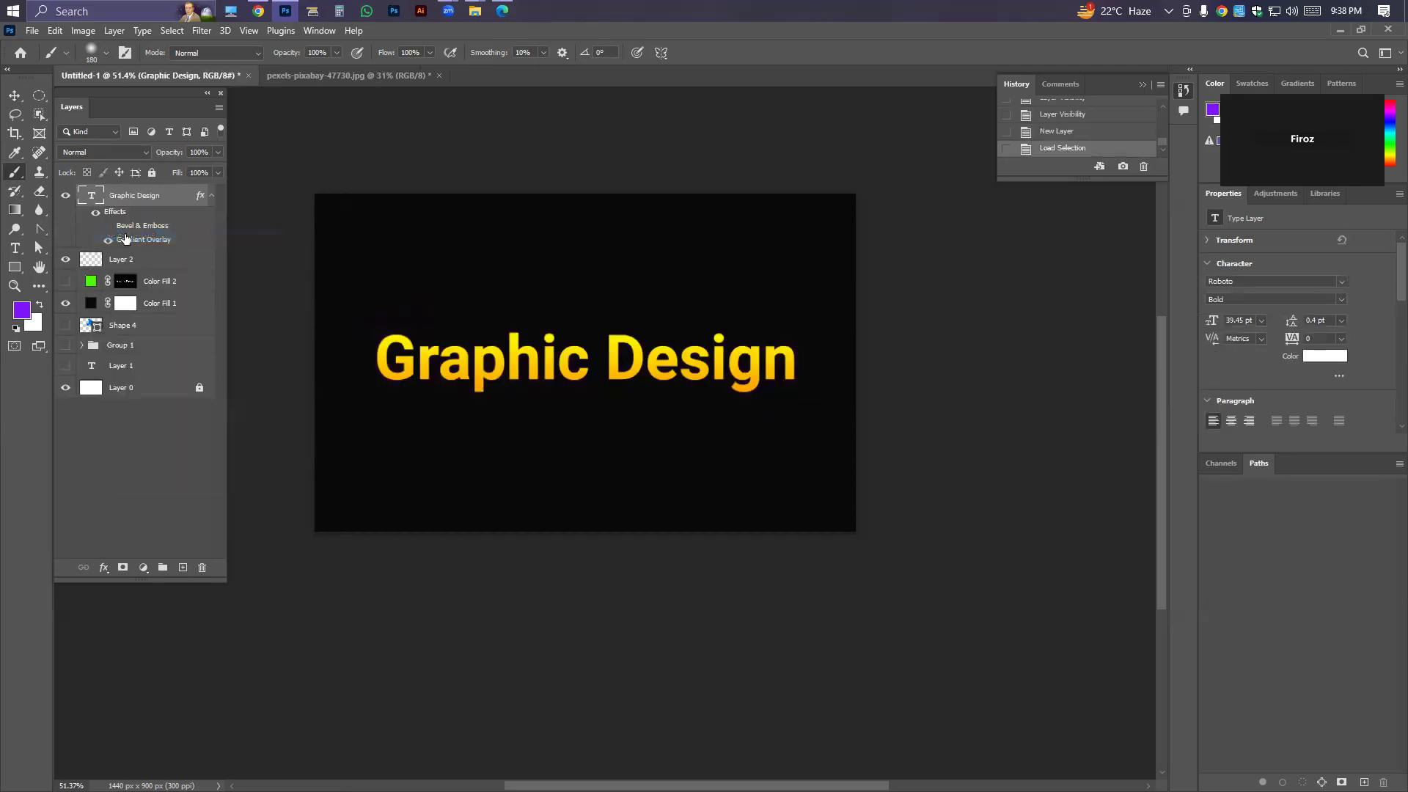
click(65, 281)
key(ctrl+d)
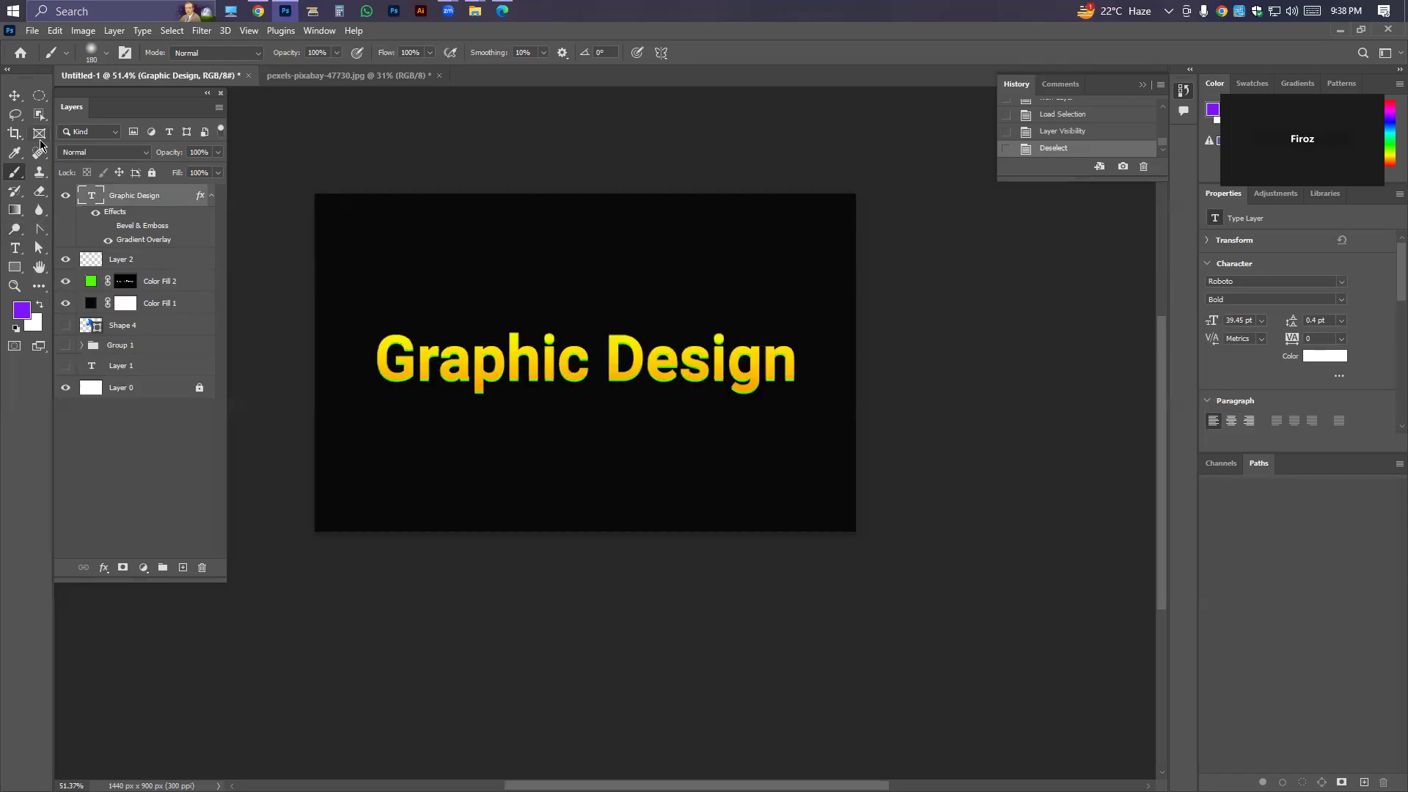
key(ctrl+z)
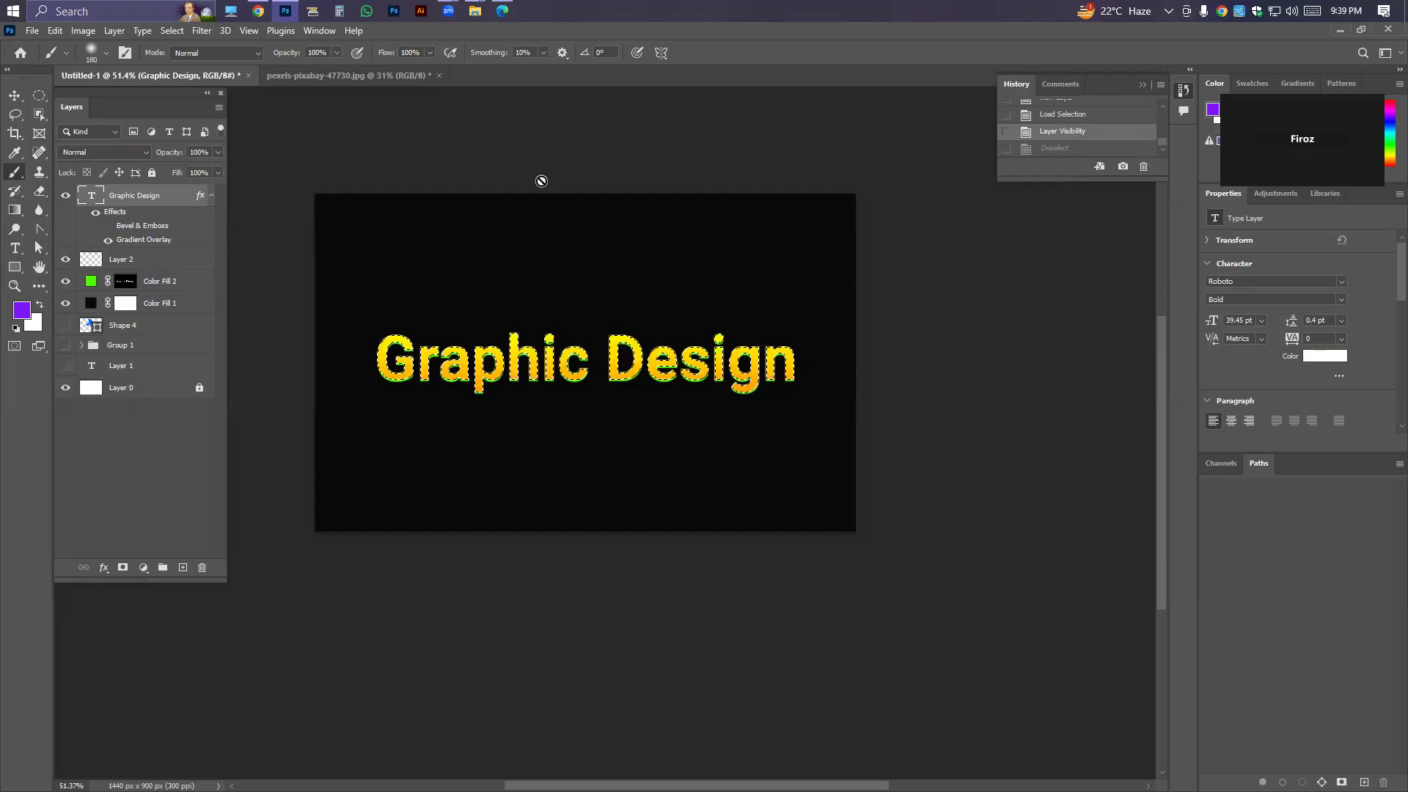
key(ctrl+shift+z)
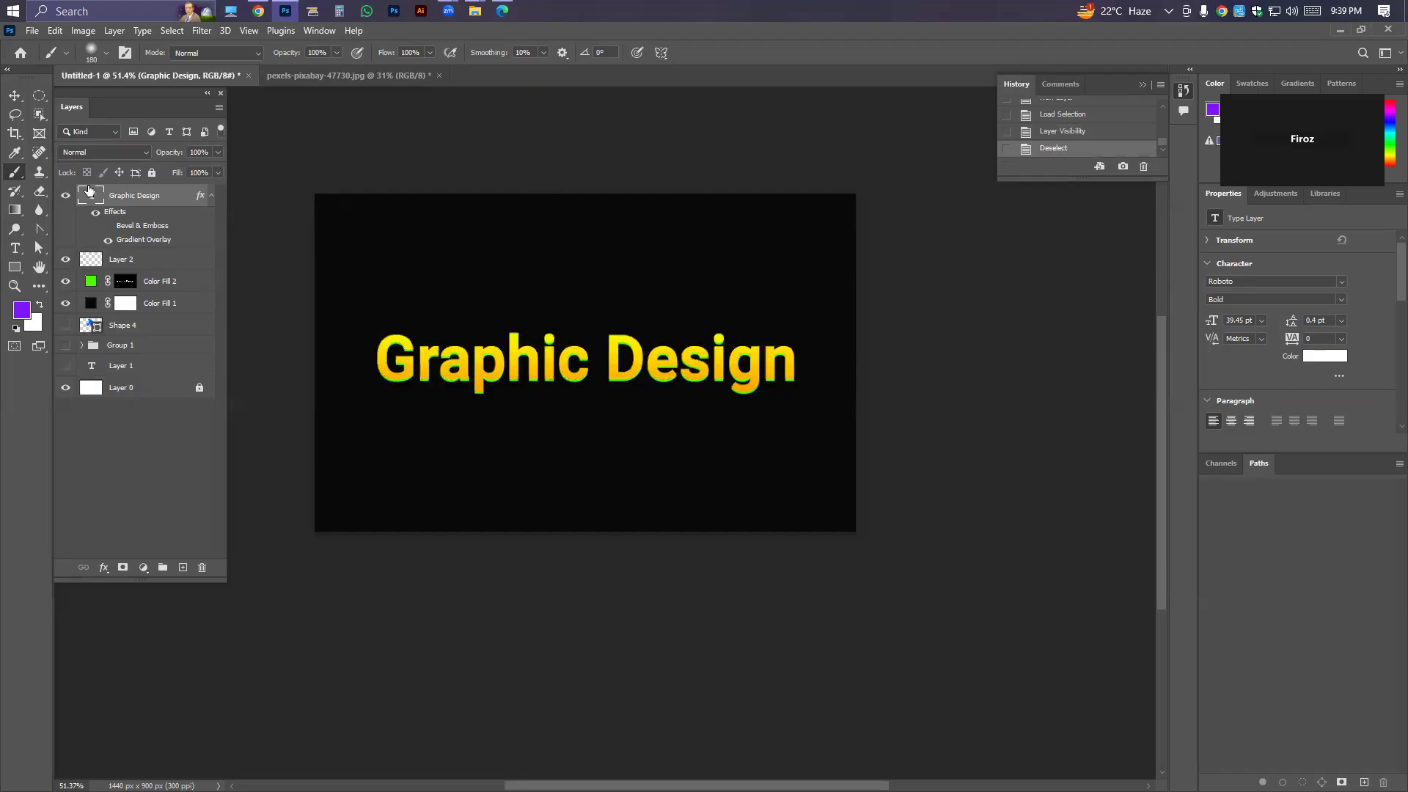
Delete the green fill layer, and toggle the Graphic Design text layer's visibility off and on.
click(177, 284)
key(Delete)
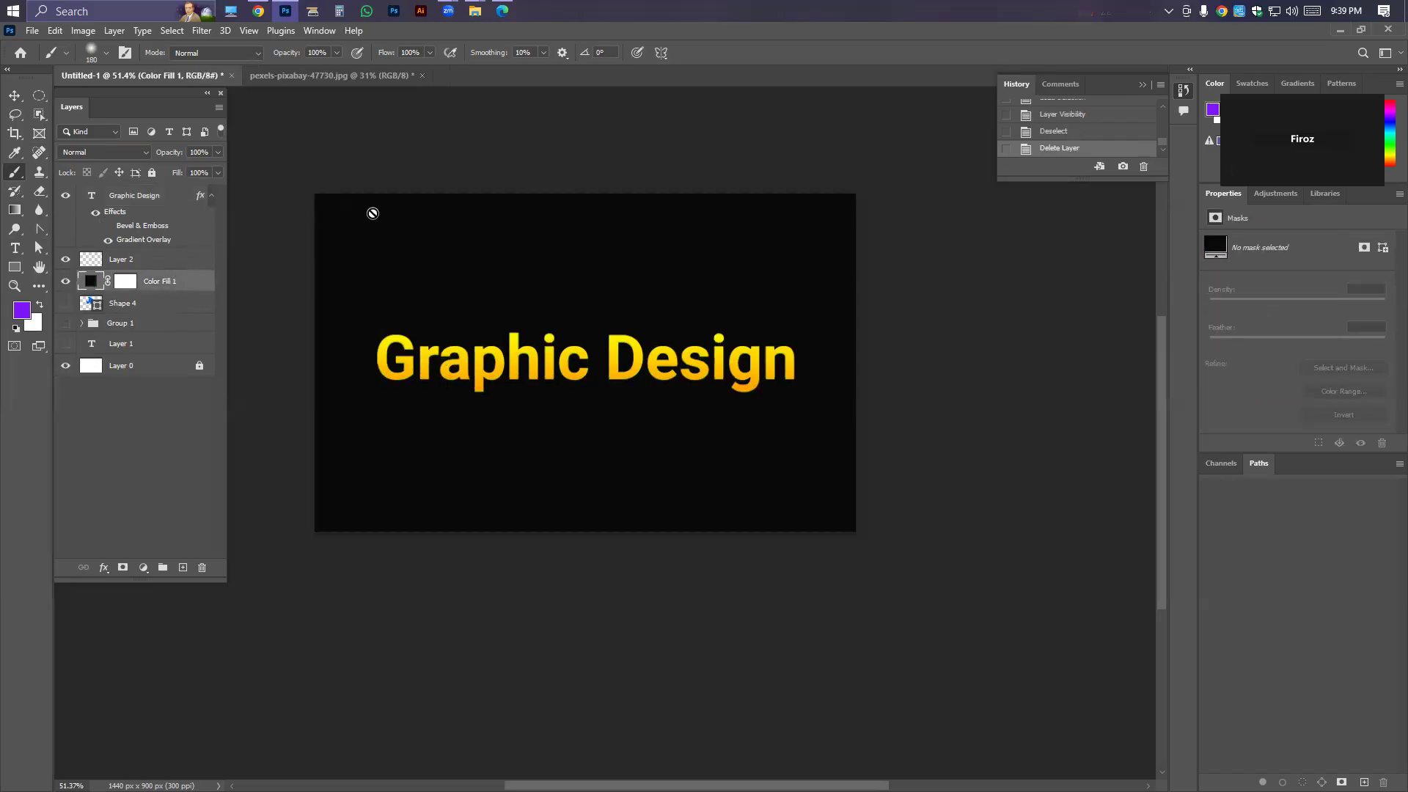
click(66, 196)
click(66, 196)
Load a selection directly from the Graphic Design layer's thumbnail, and deselect it.
mouse_move(76, 196)
mouse_down()
mouse_move(110, 199)
mouse_move(92, 201)
mouse_up()
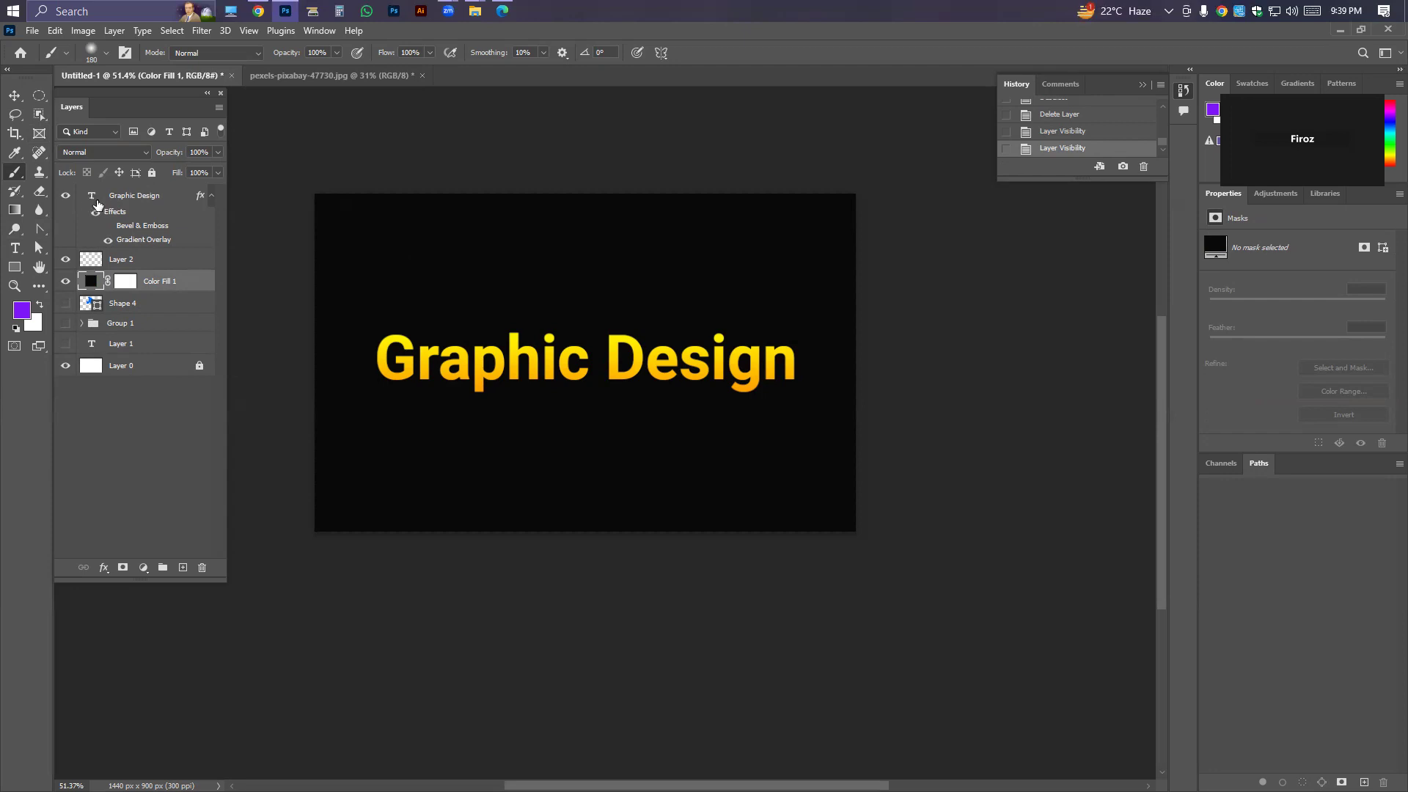
drag(97, 202, 93, 200)
ctrl+click(92, 203)
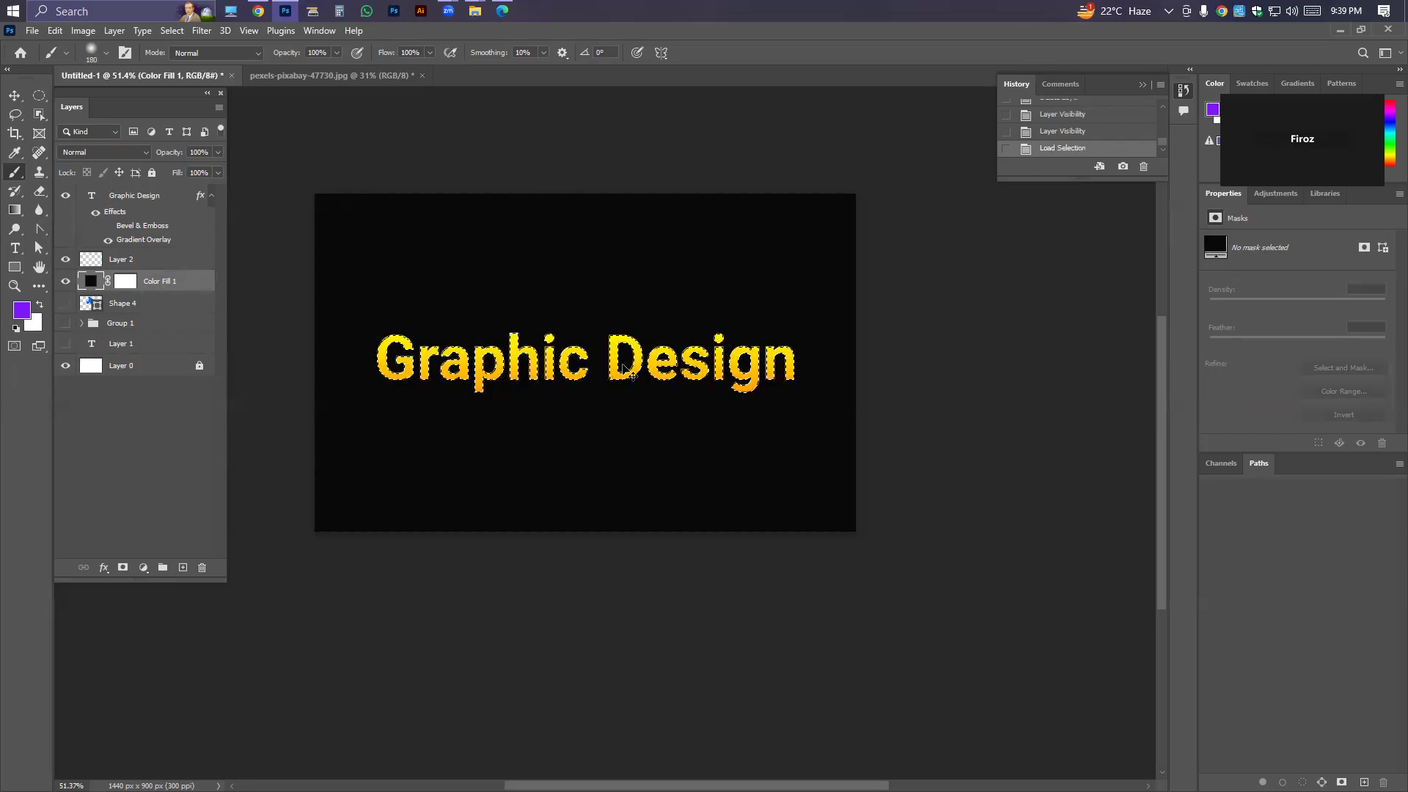
key(ctrl+d)
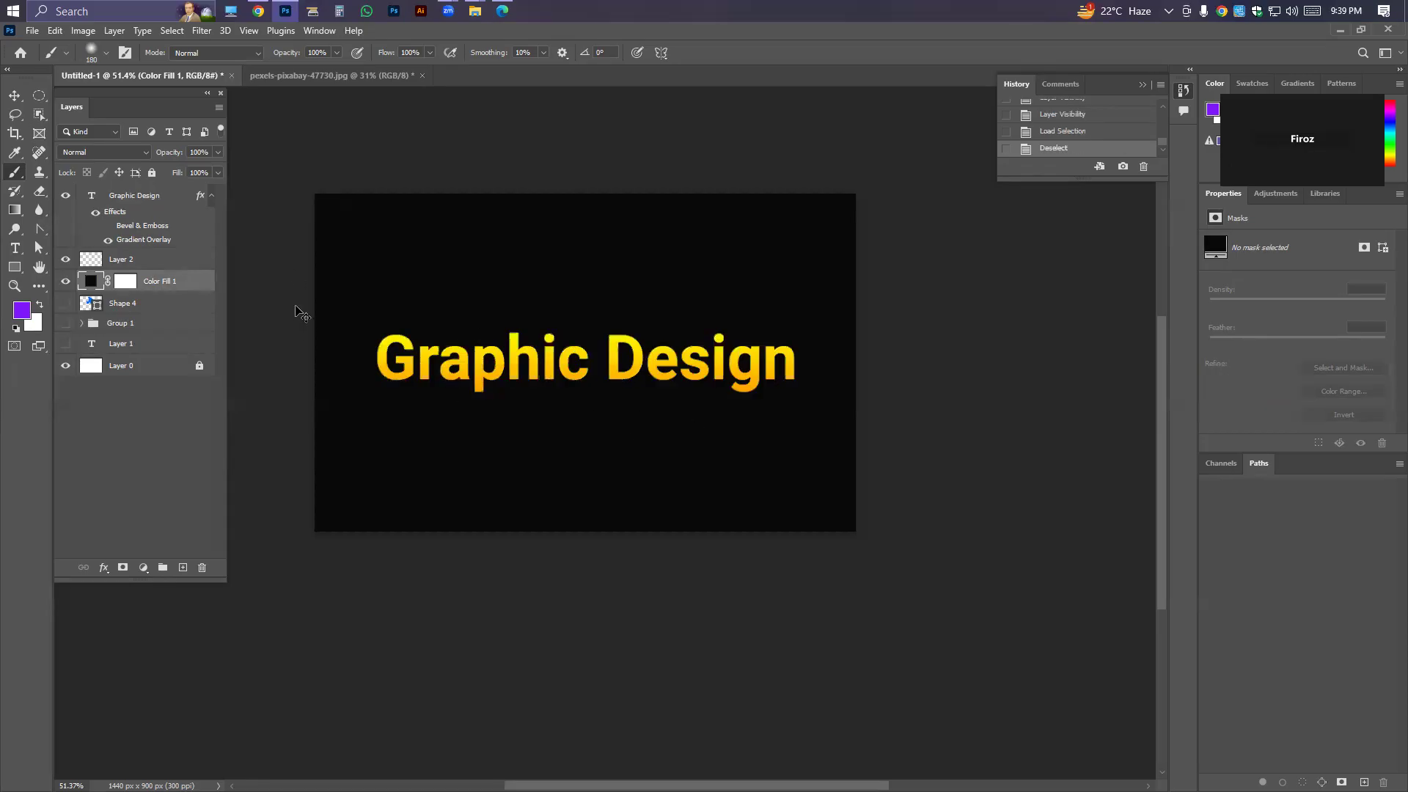
Demonstrate selecting the text's outline with Select Pixels and with the layer thumbnail shortcut, deselecting after each.
right_click(92, 197)
click(122, 236)
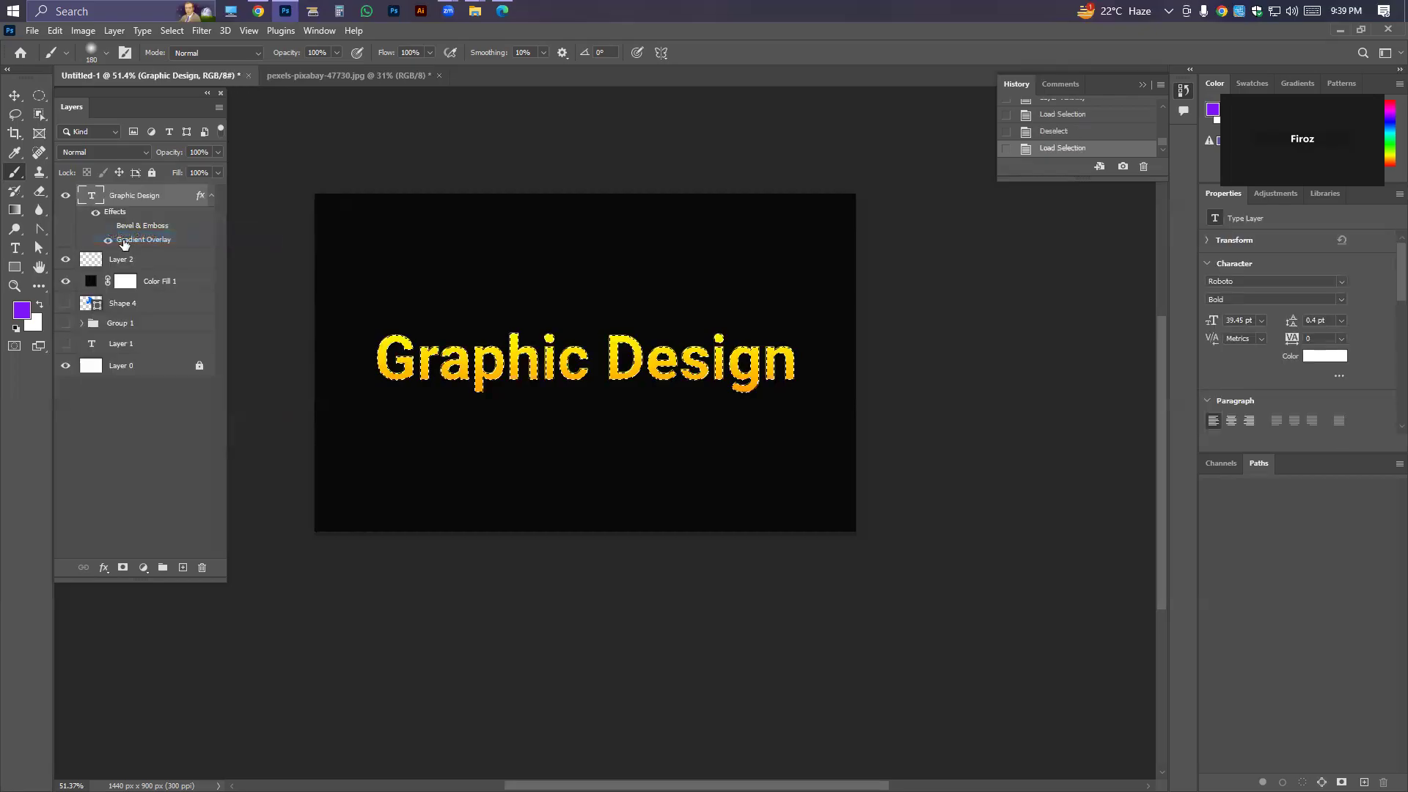
key(ctrl+d)
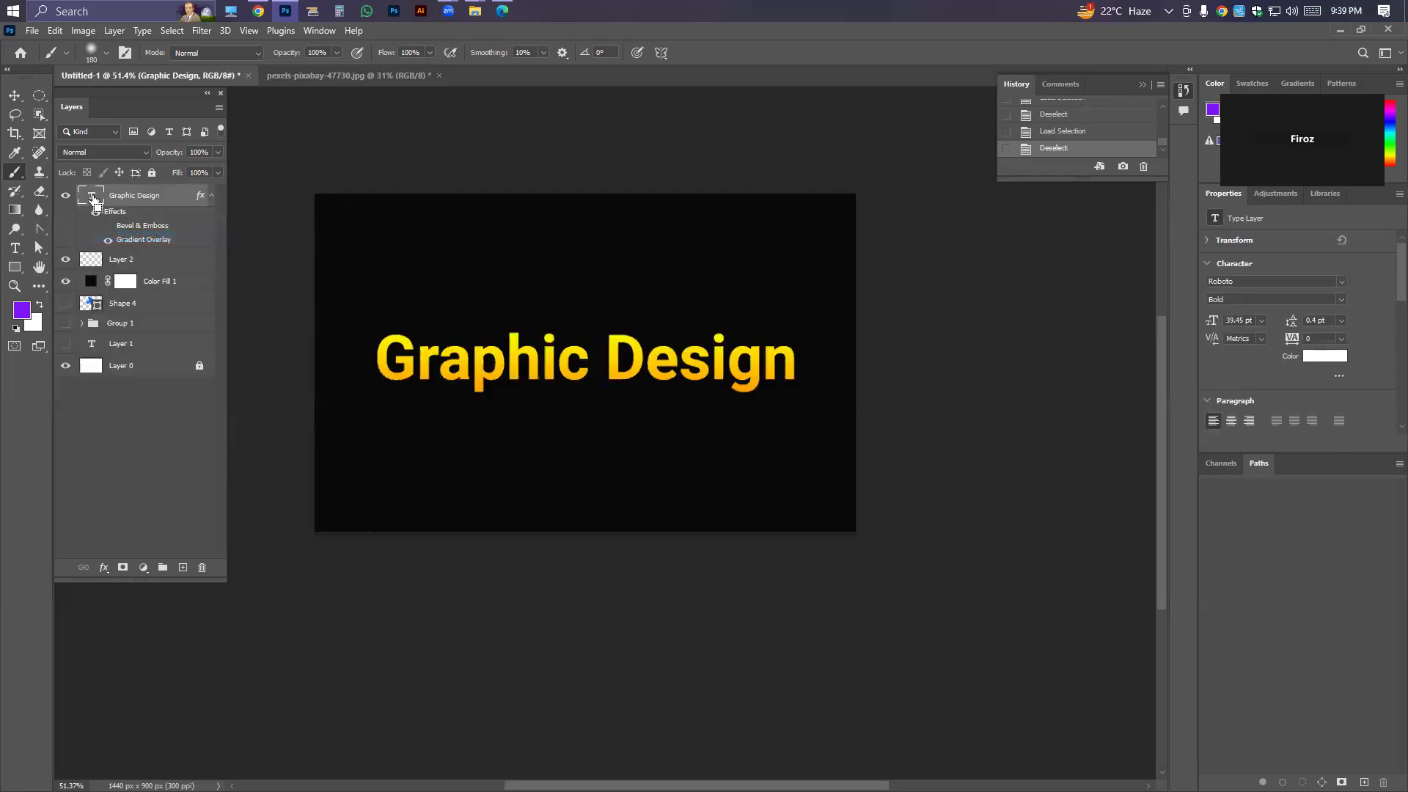
ctrl+click(93, 199)
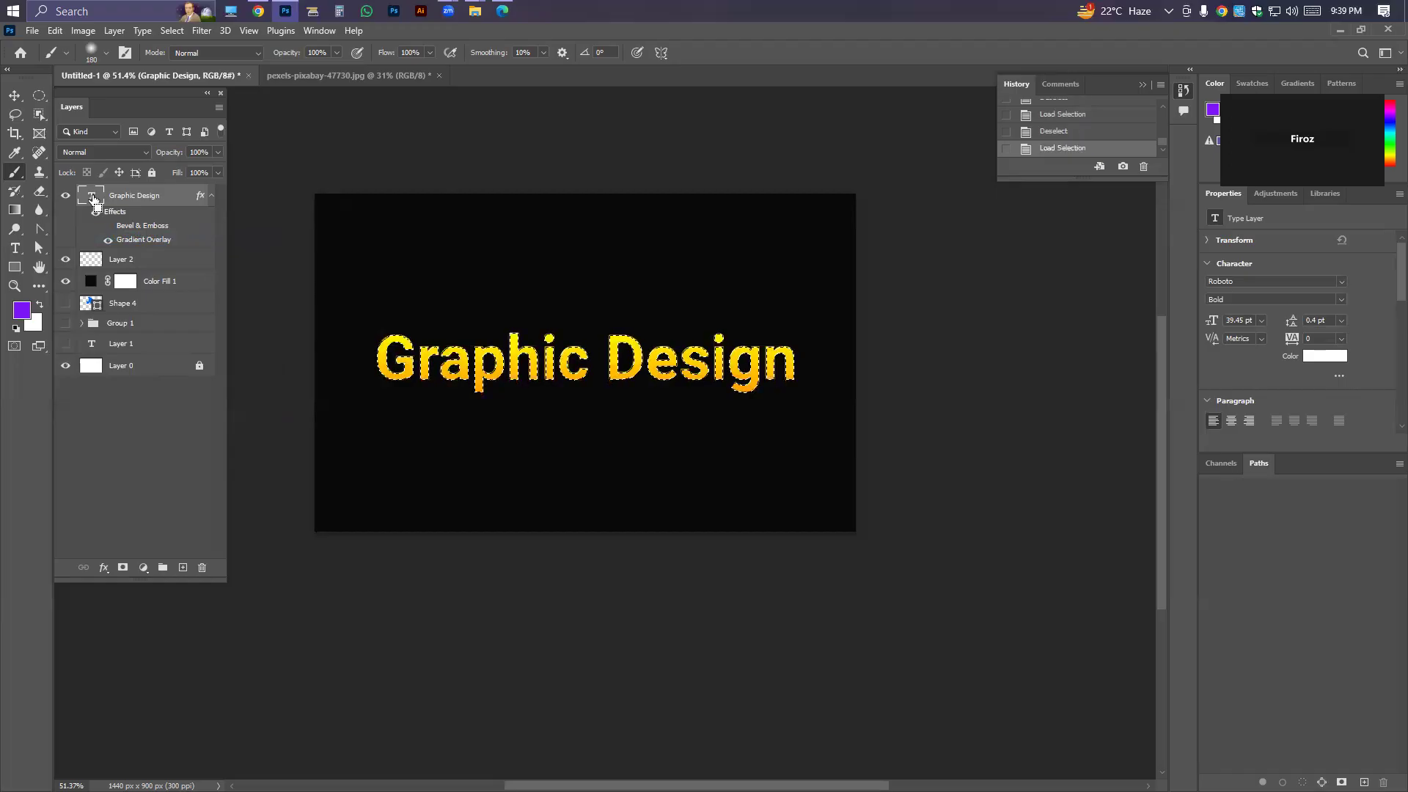
key(ctrl+d)
key(ctrl+f)
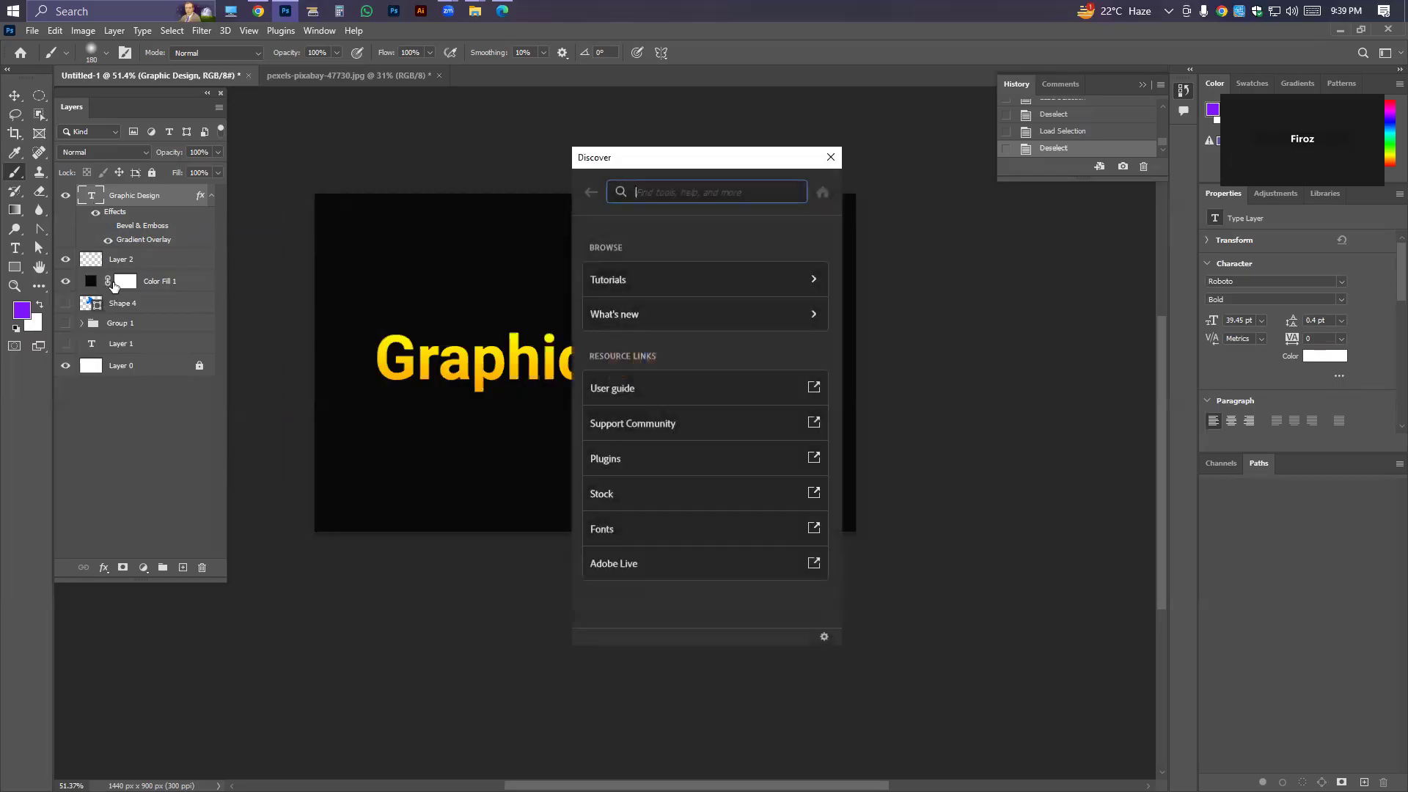
click(830, 165)
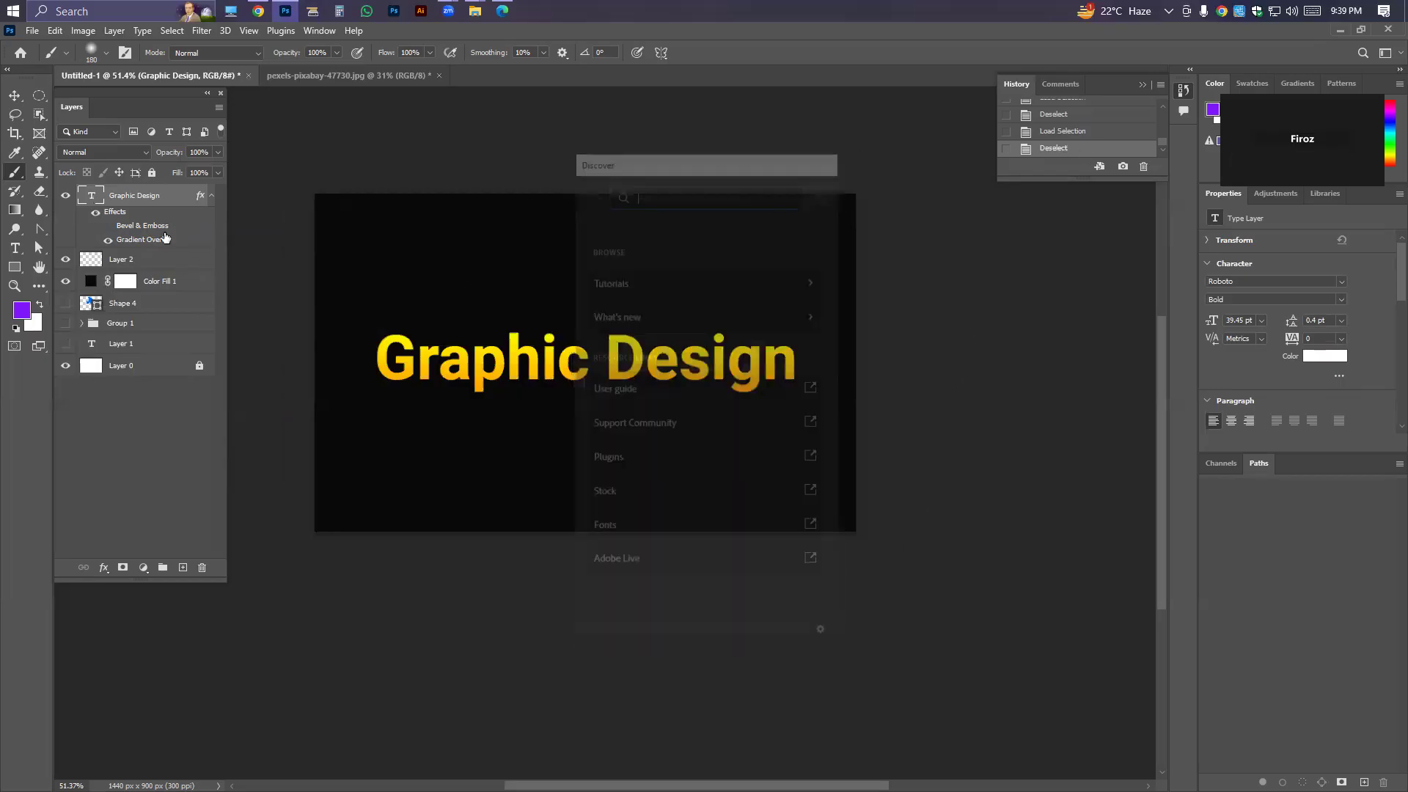
Add an empty layer beneath the text and try a purple solid colour fill without a selection.
click(183, 566)
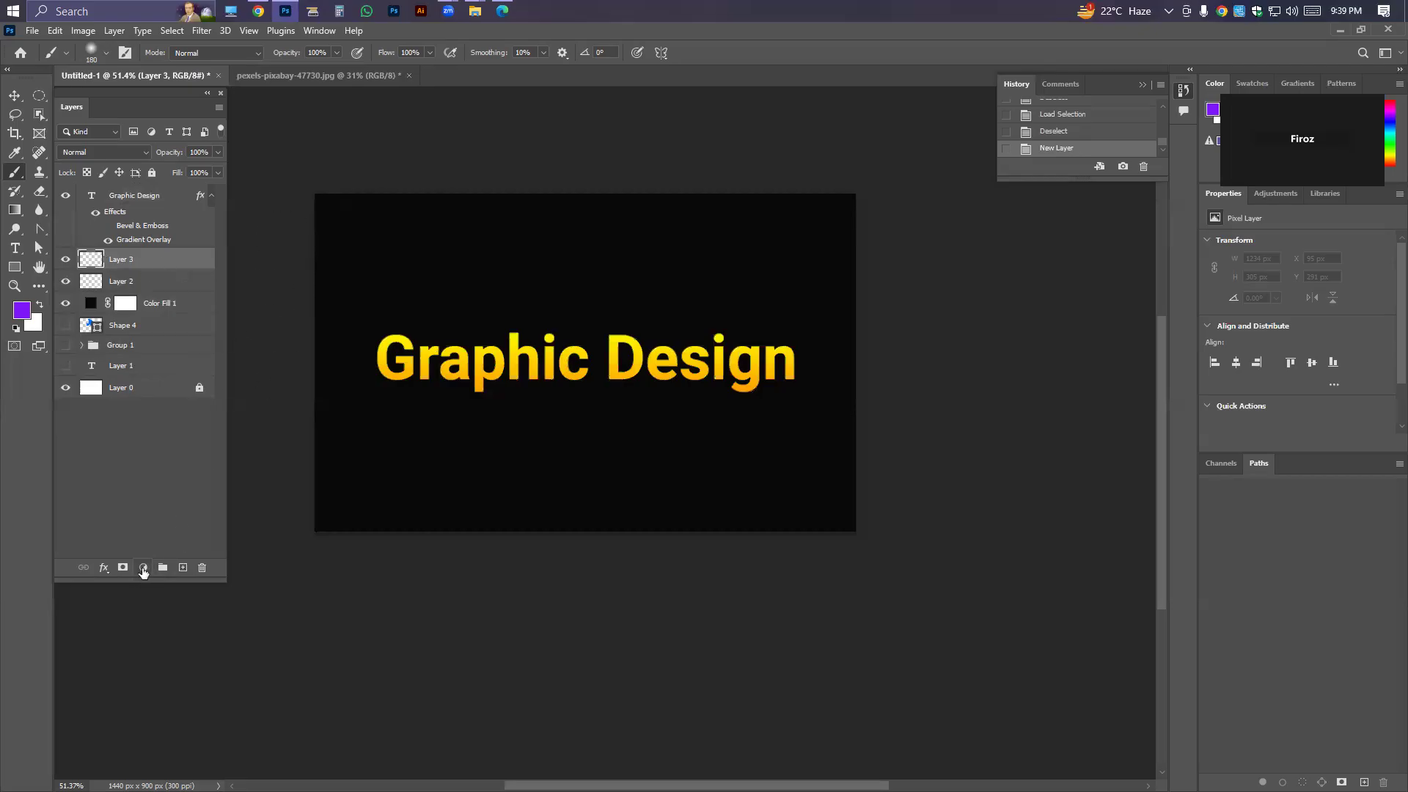
click(143, 571)
click(168, 308)
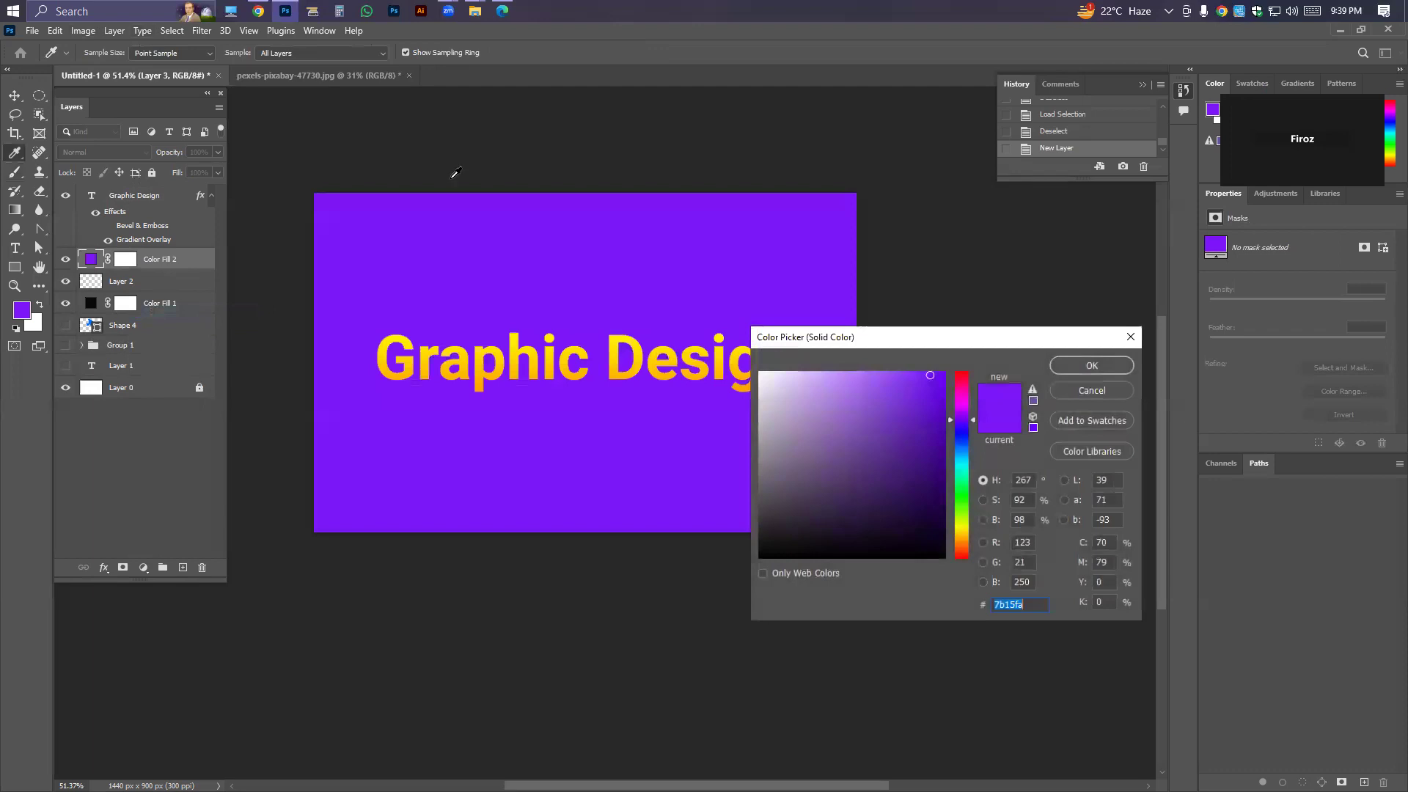
click(1079, 389)
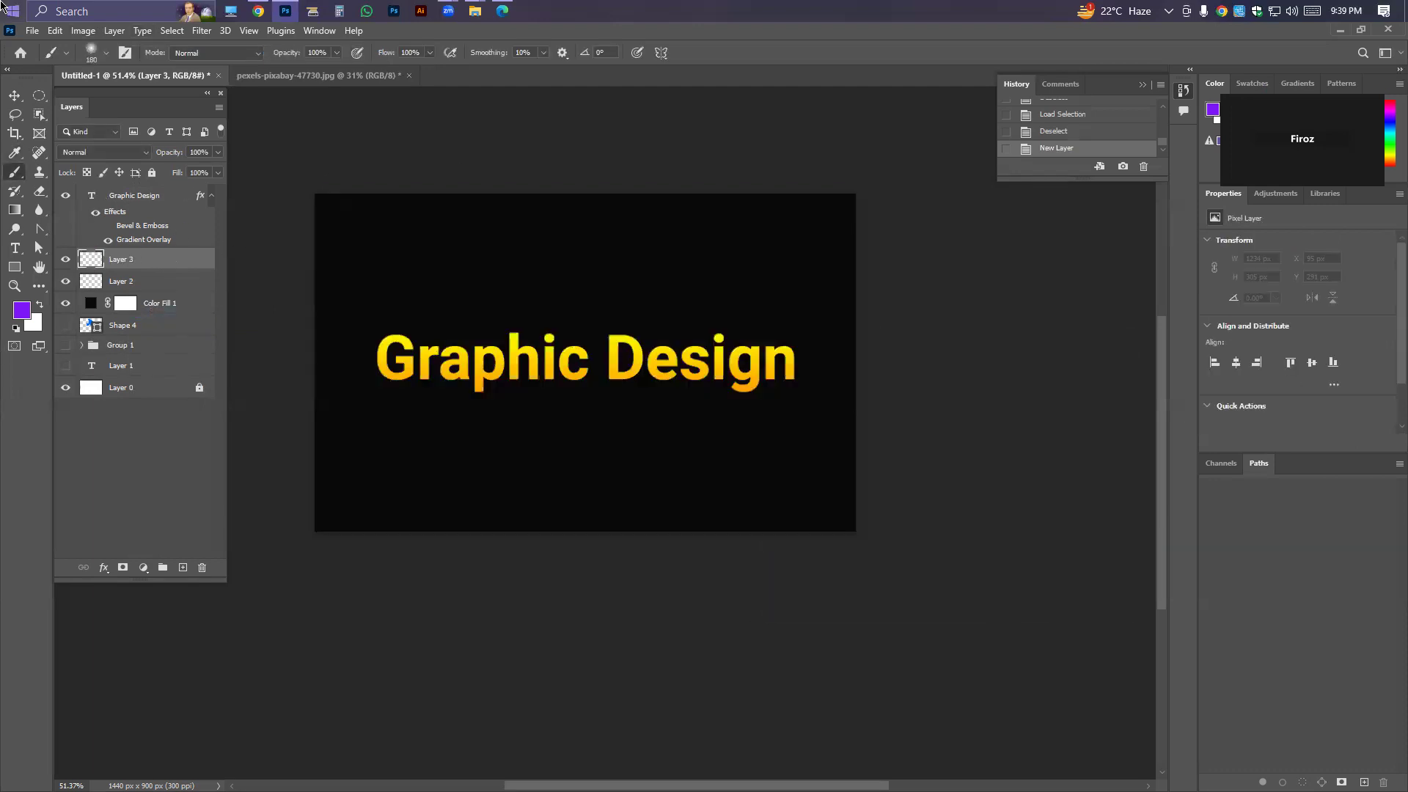
Load the Graphic Design text's outline as a selection.
right_click(93, 198)
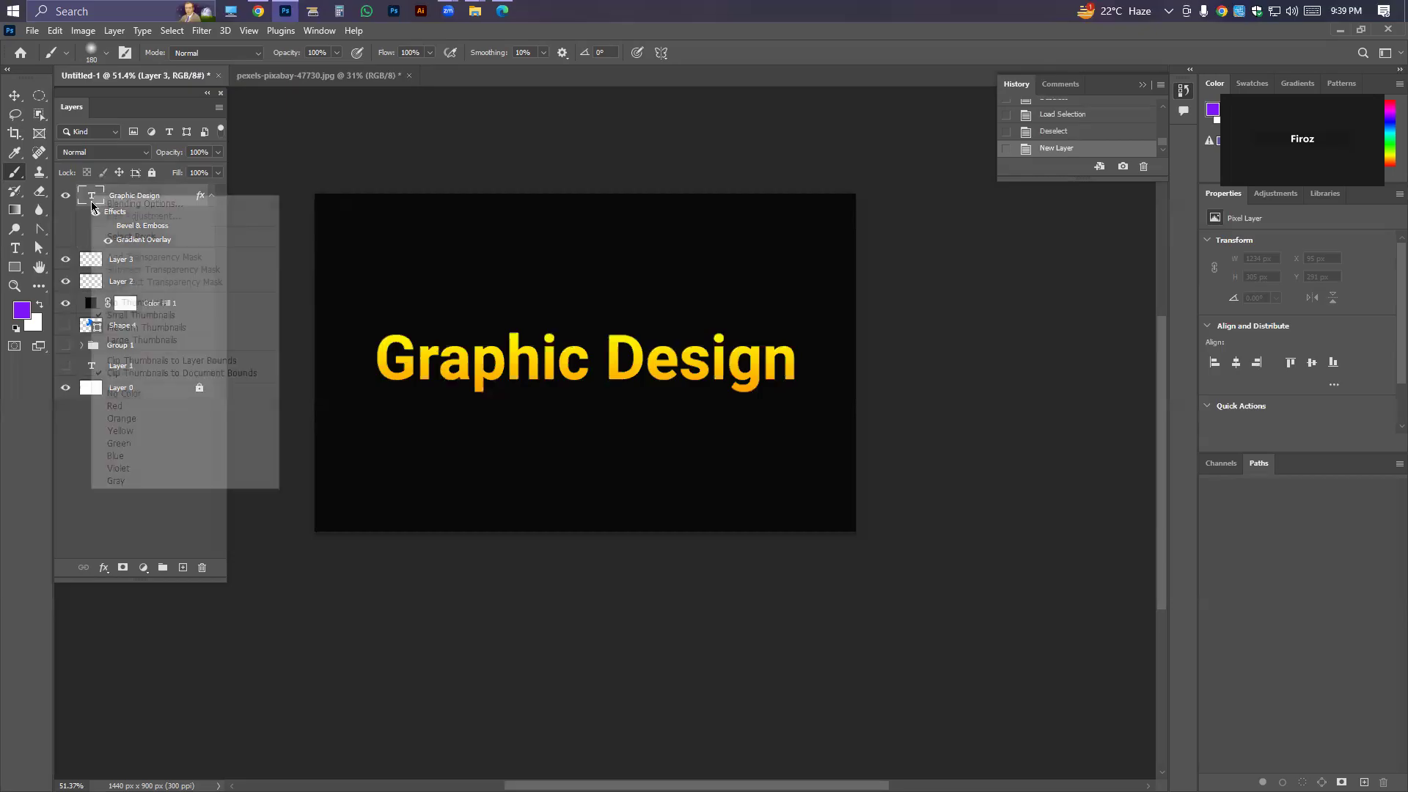
click(117, 233)
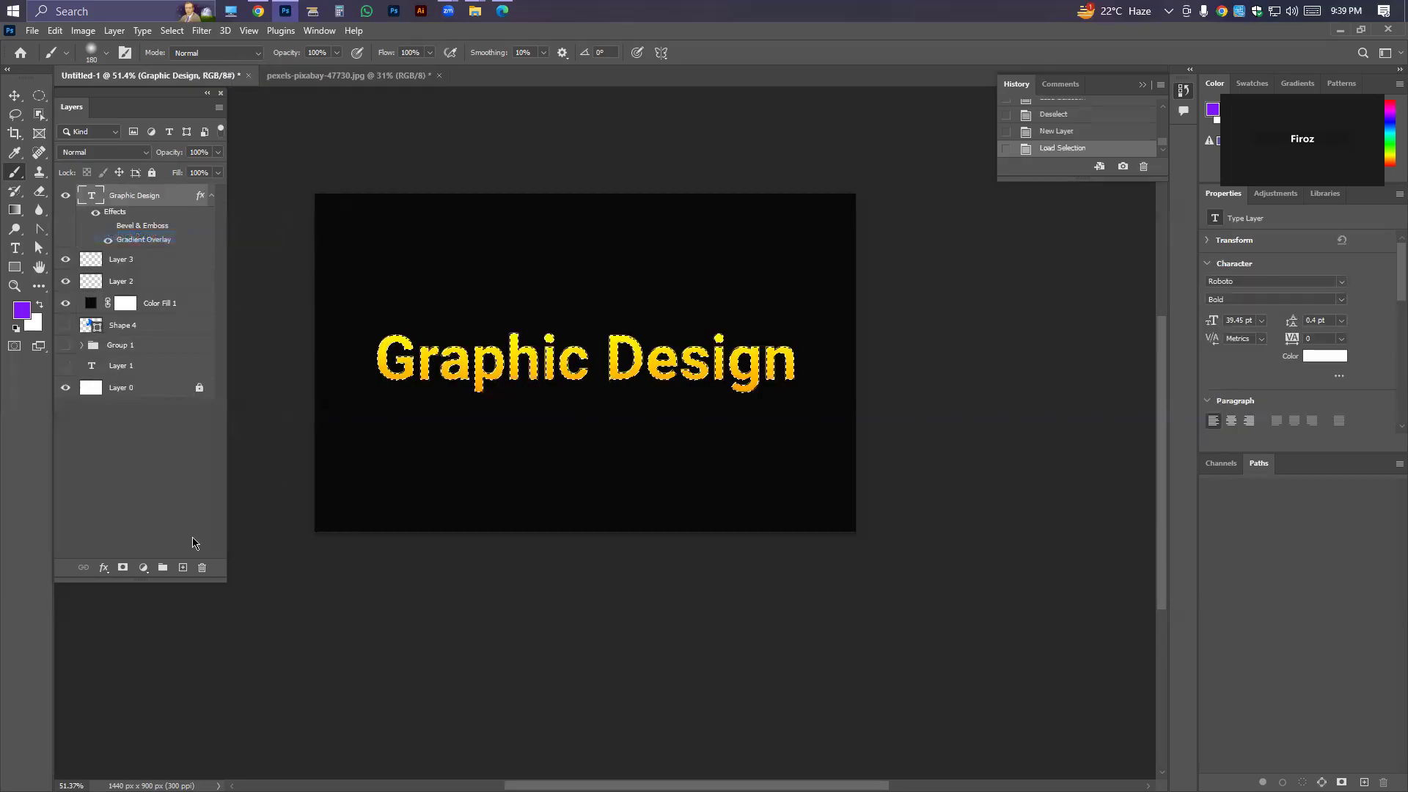
Add another empty layer beneath the text, and delete both Layer 4 and Layer 3.
click(182, 567)
click(125, 284)
key(Delete)
key(Delete)
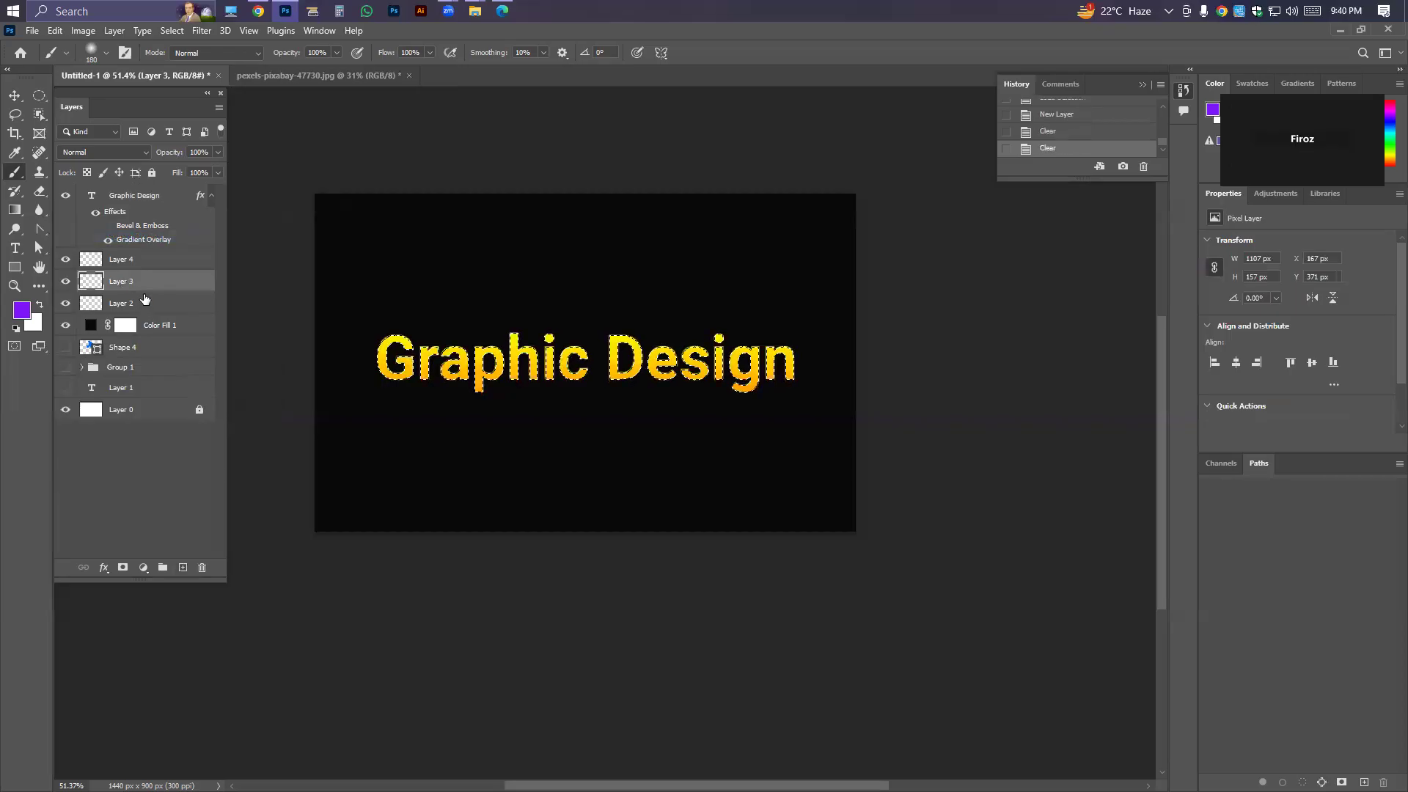
click(144, 265)
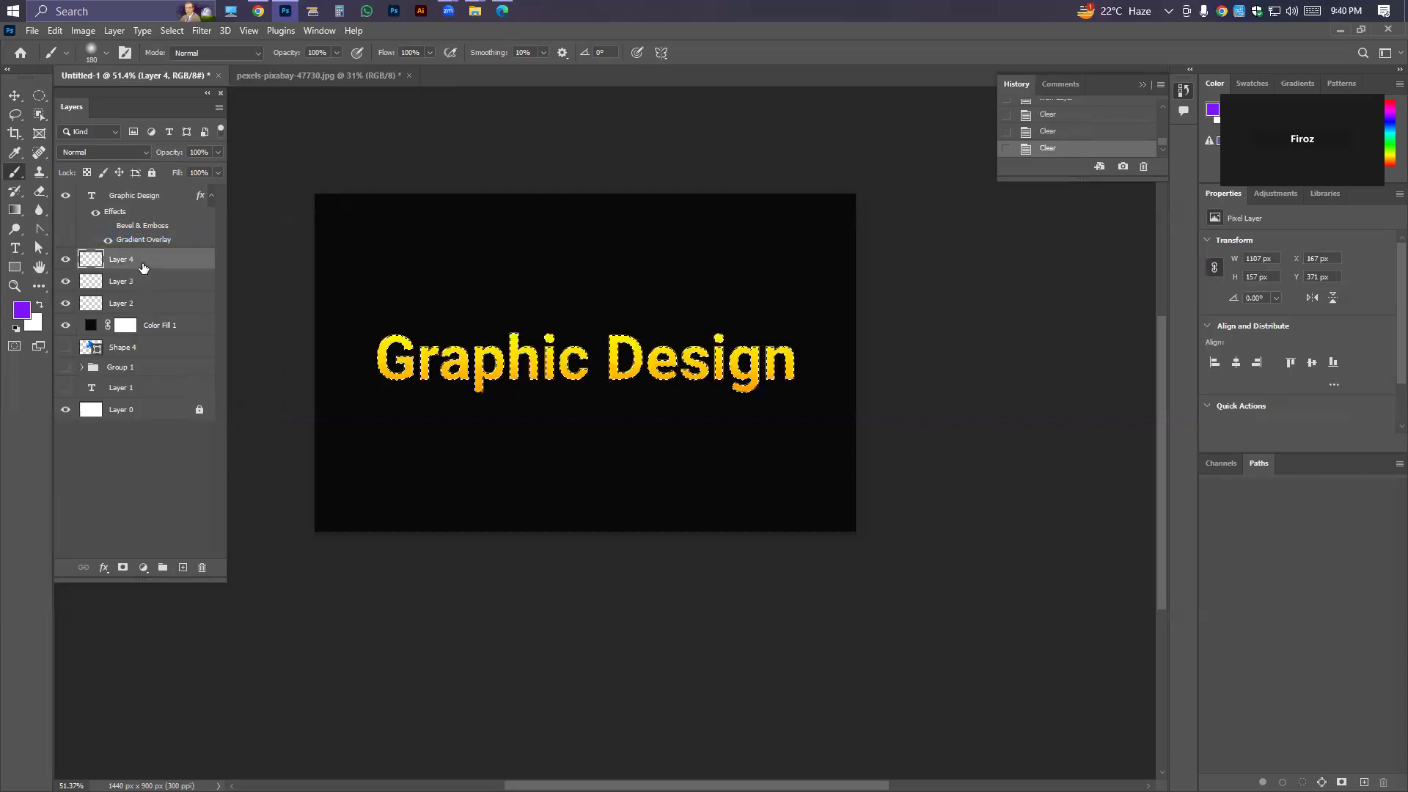
click(65, 259)
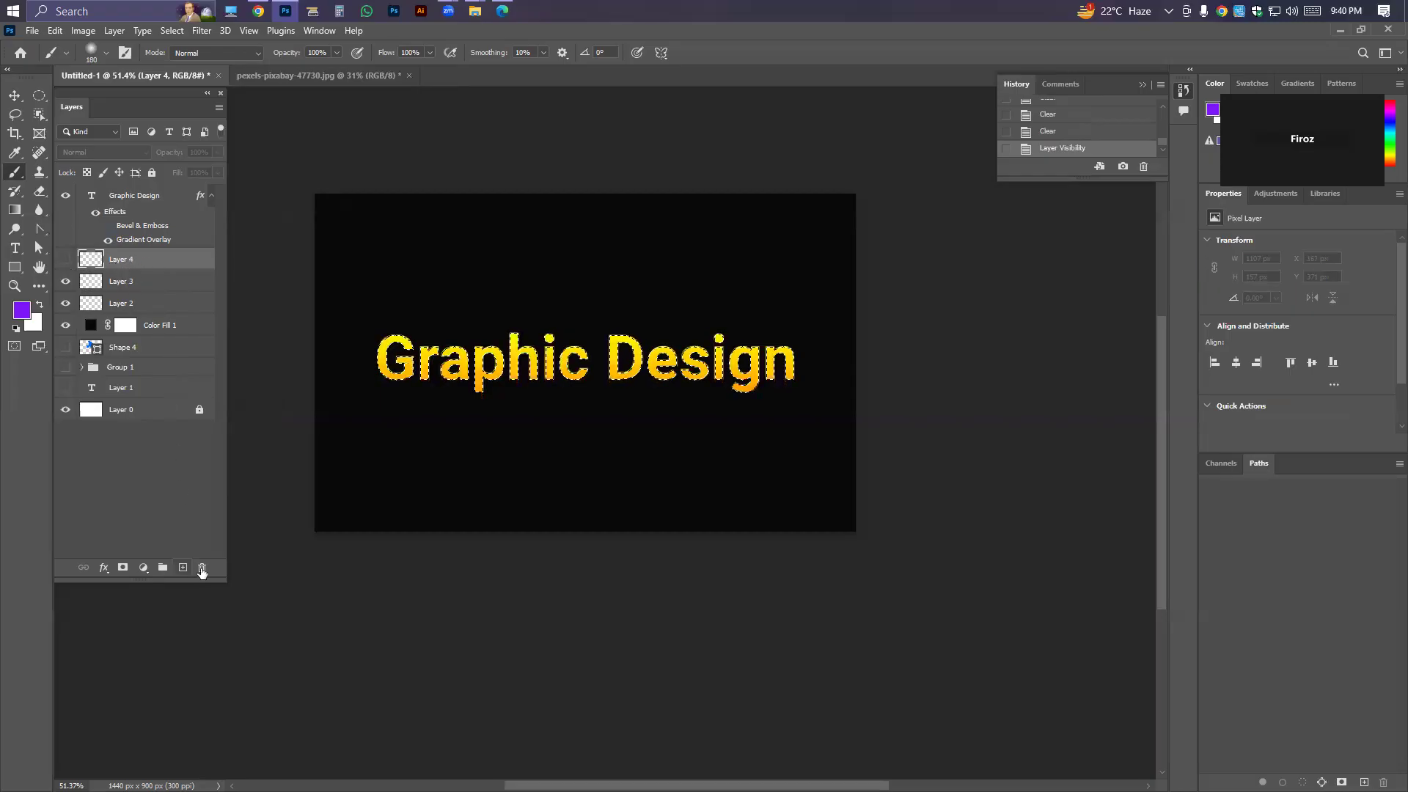
click(203, 567)
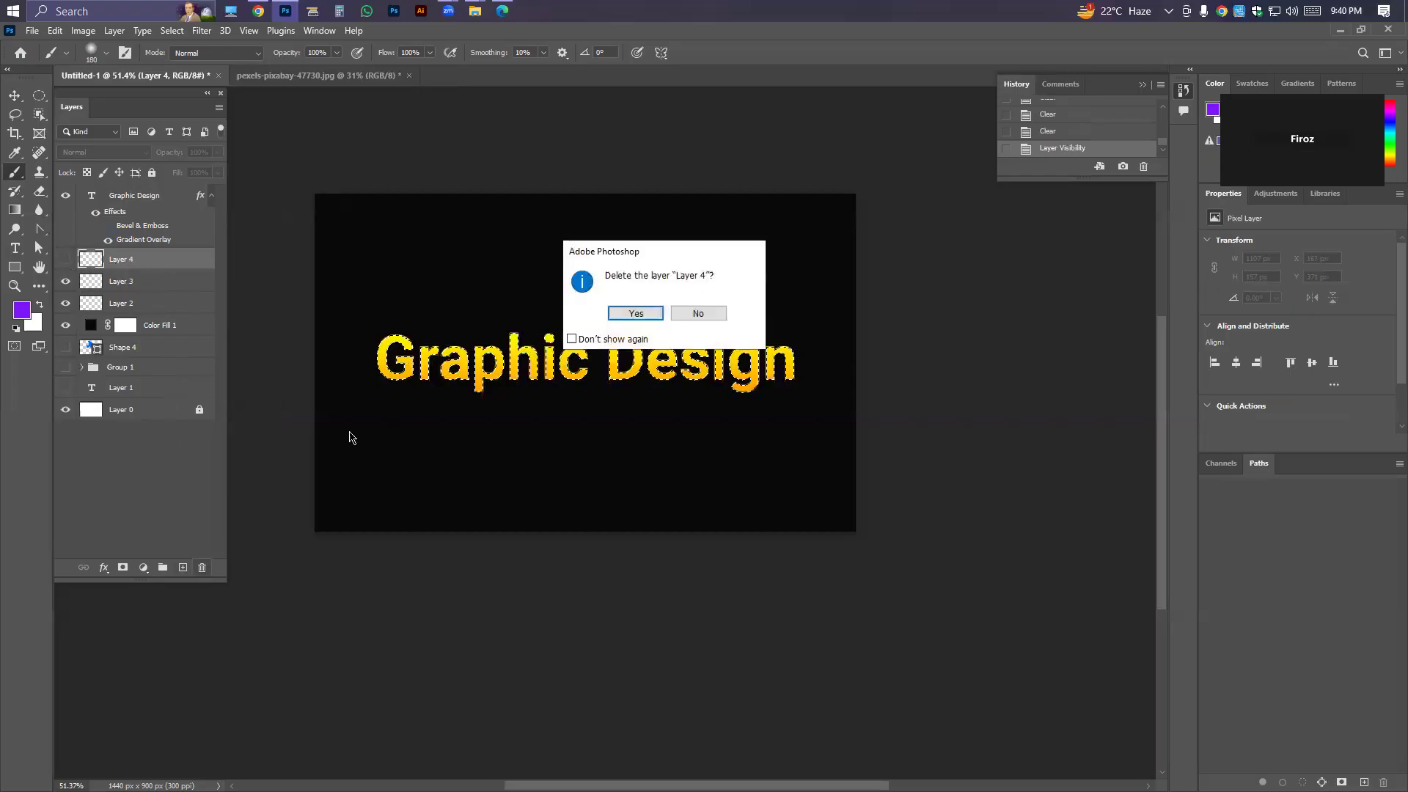
click(635, 314)
click(202, 567)
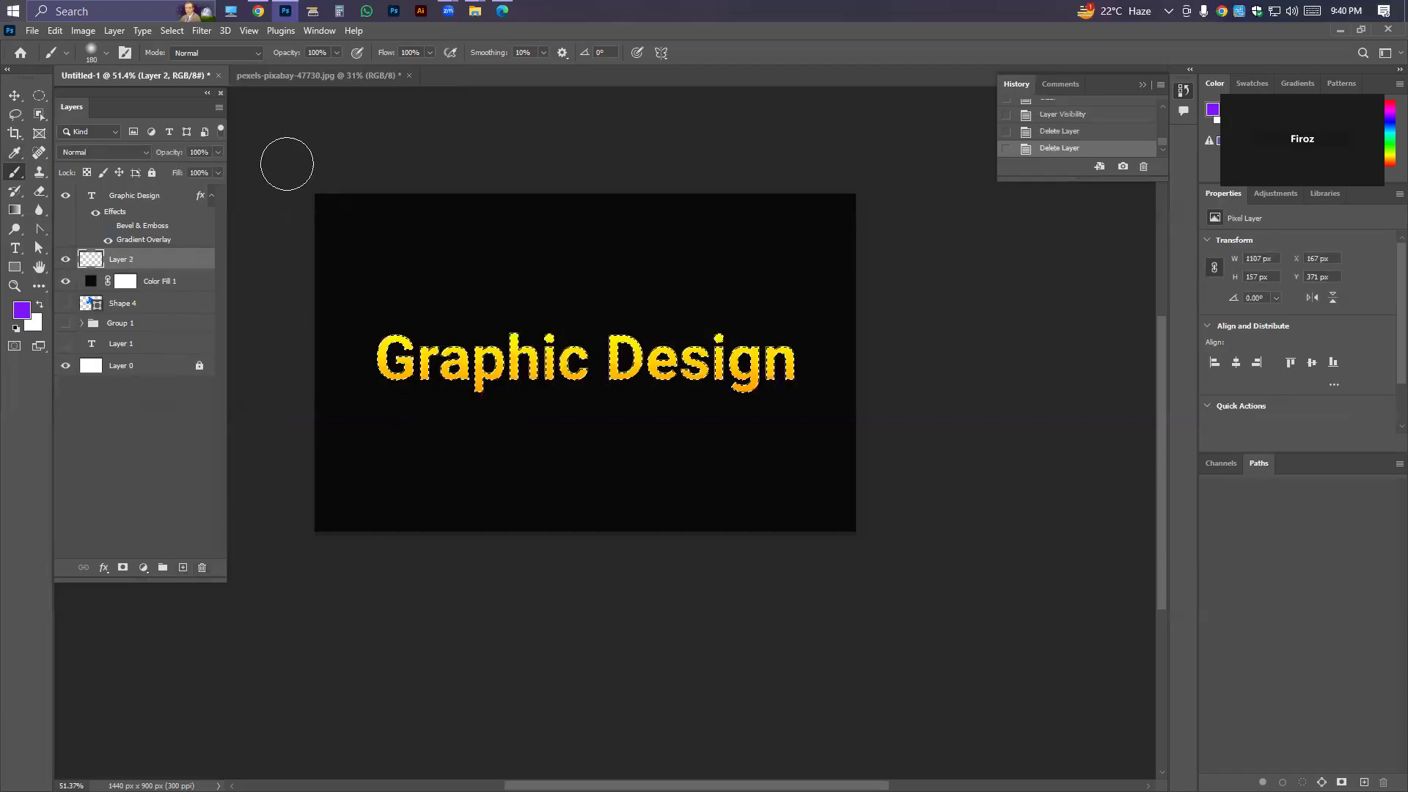
key(Delete)
Create a new empty layer and place it directly beneath the Graphic Design text layer.
click(153, 197)
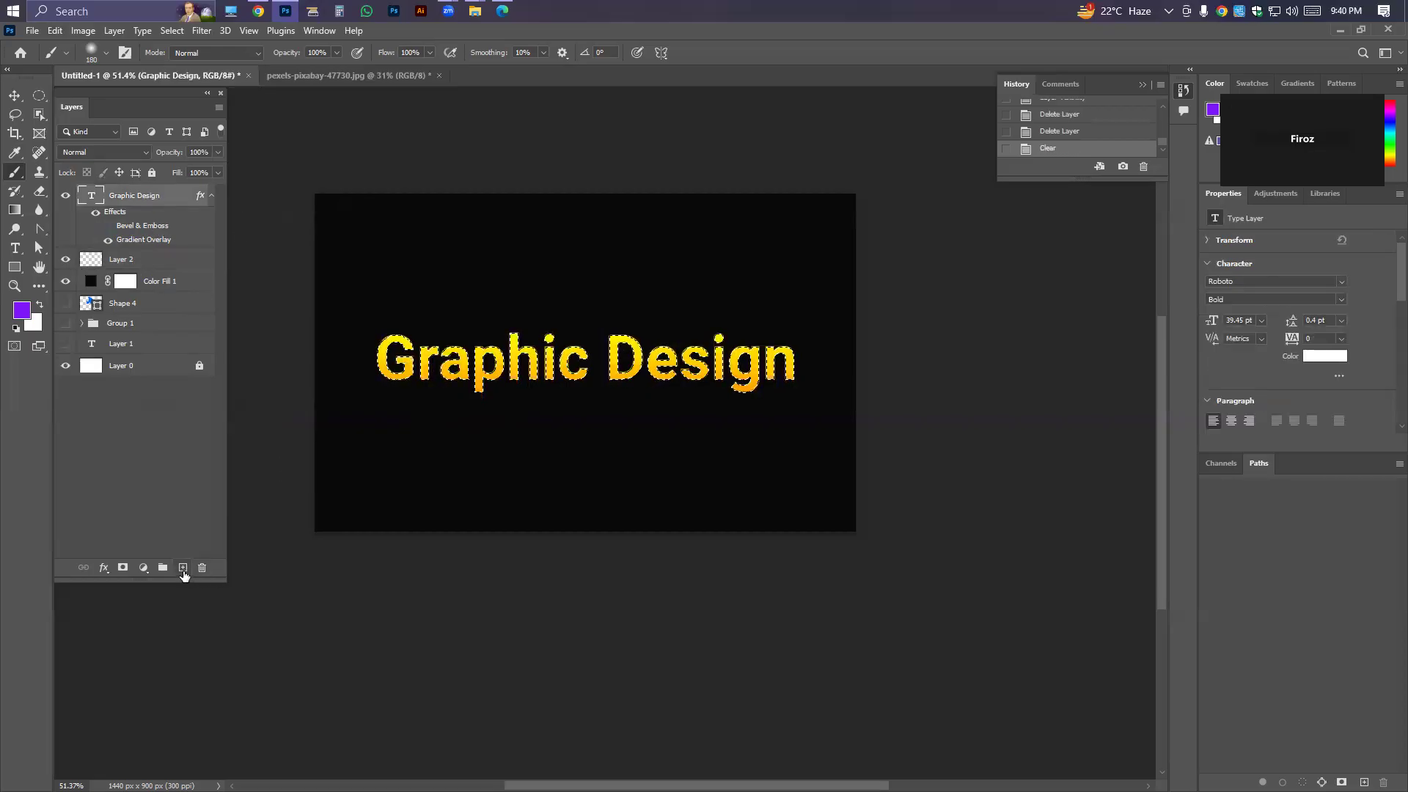
click(183, 568)
key(ctrl+z)
click(140, 196)
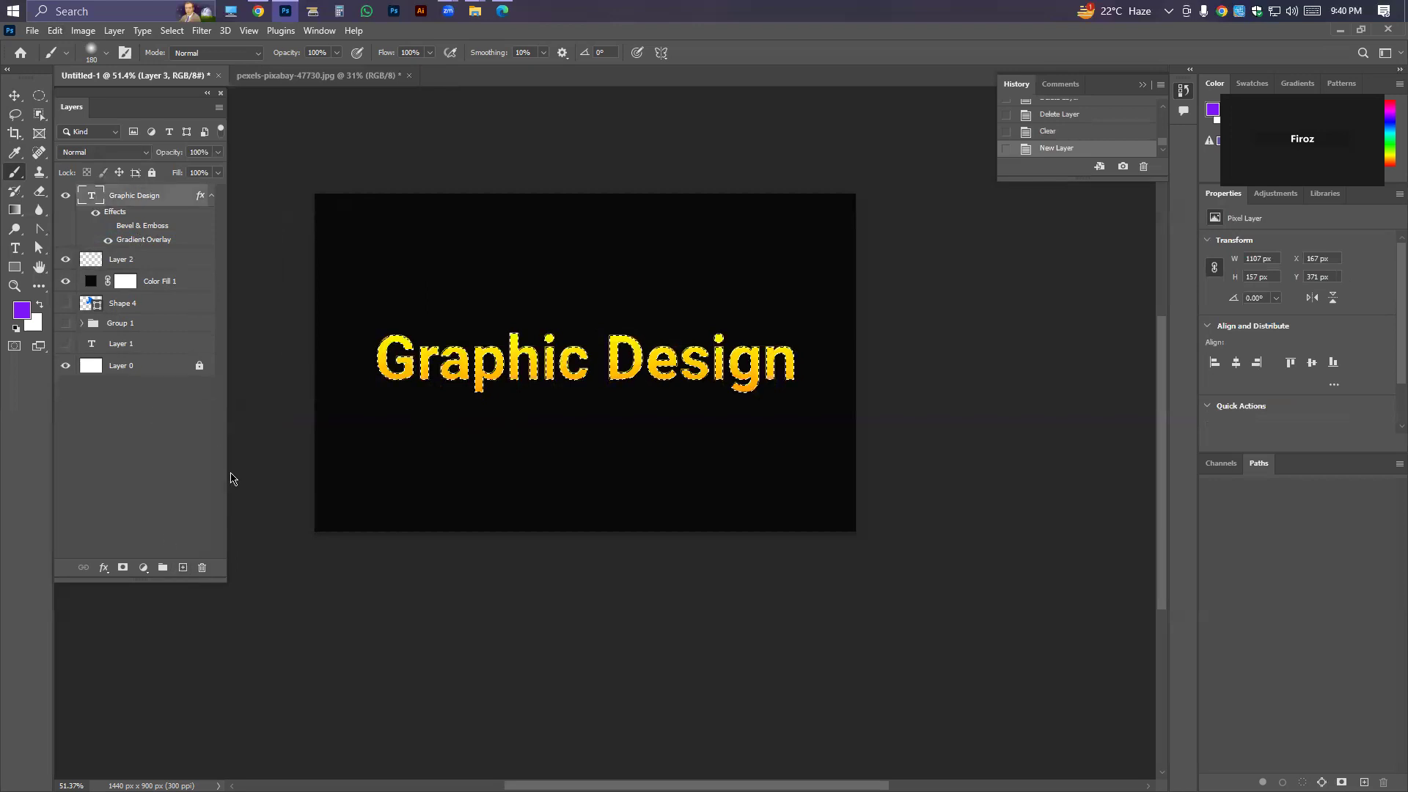
click(183, 568)
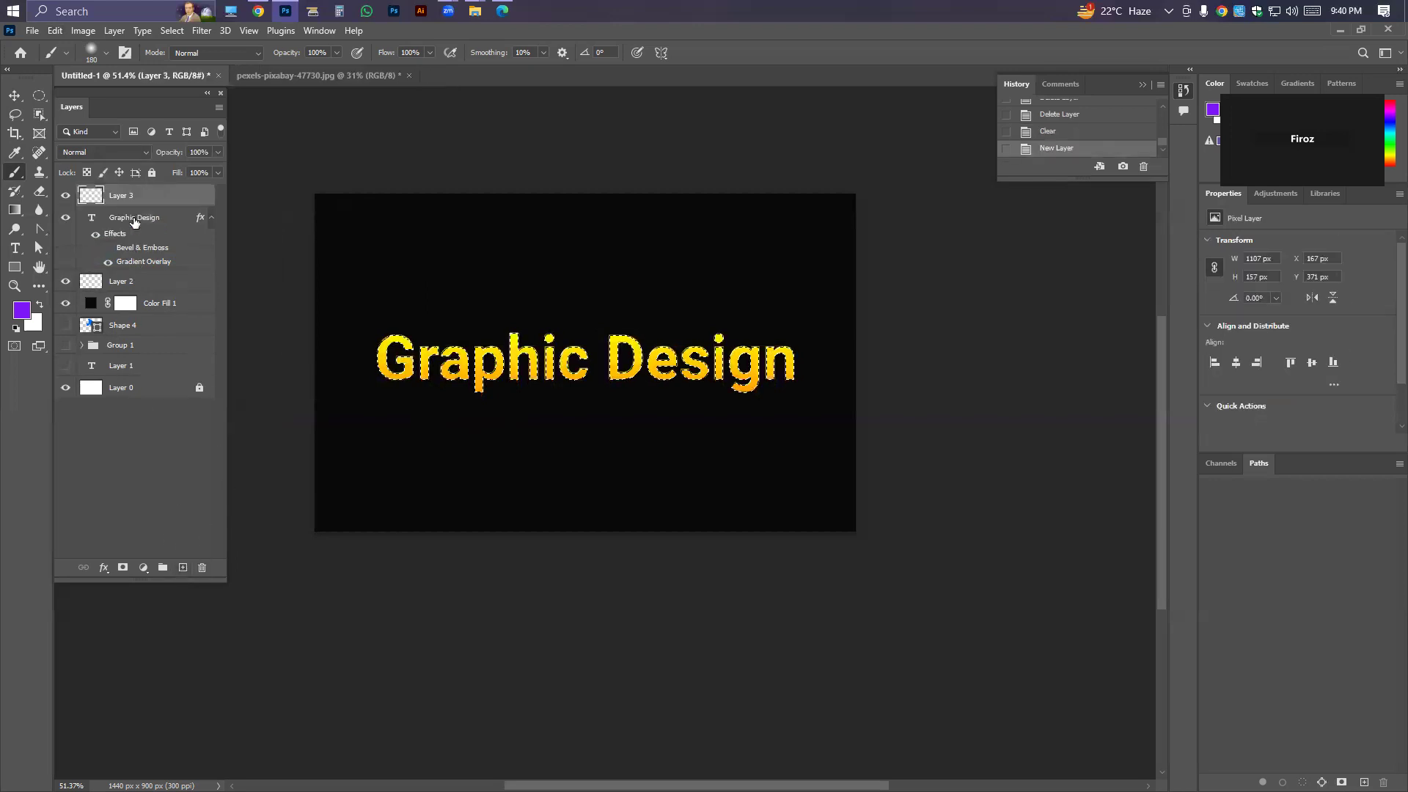
drag(132, 201, 156, 275)
Delete the empty Layer 2.
click(123, 286)
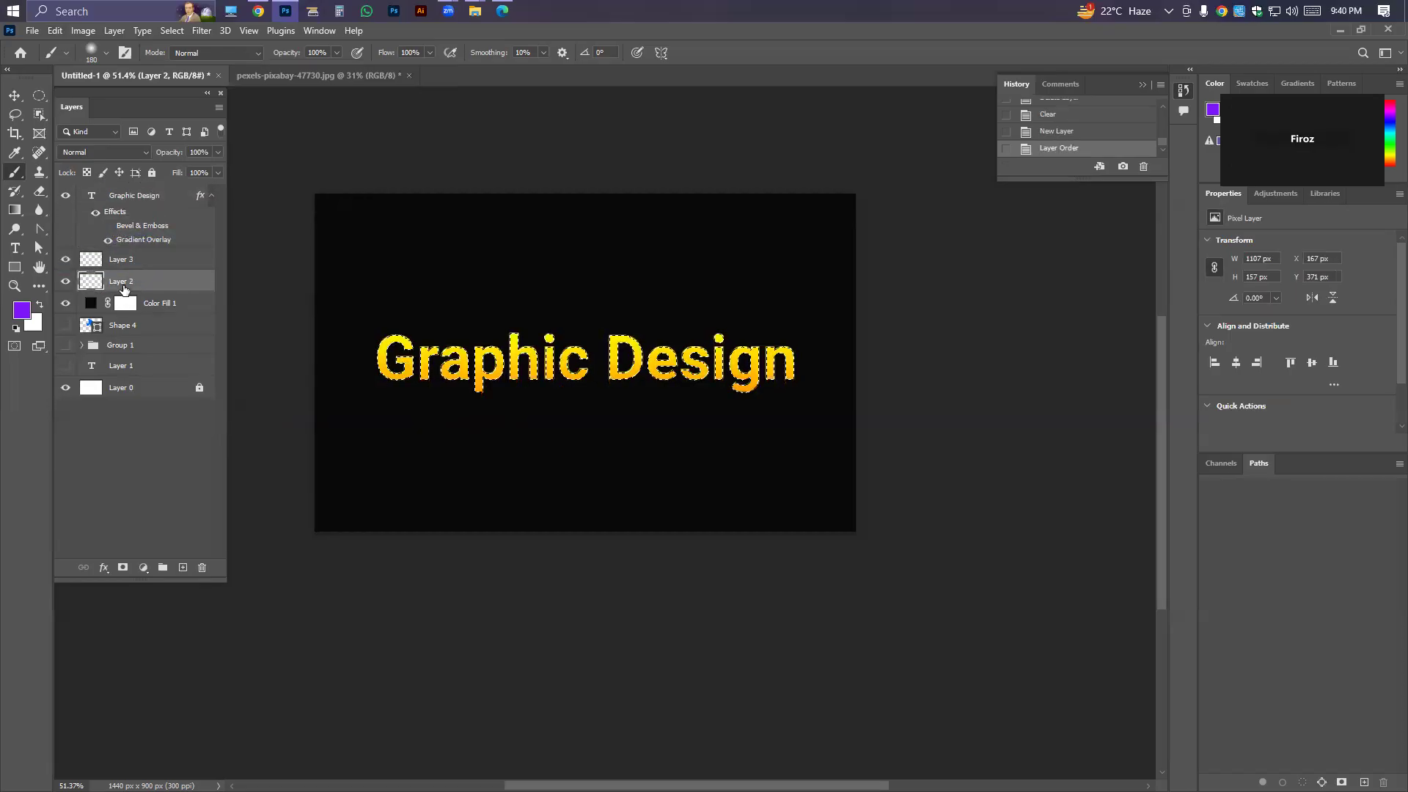
key(Delete)
click(202, 568)
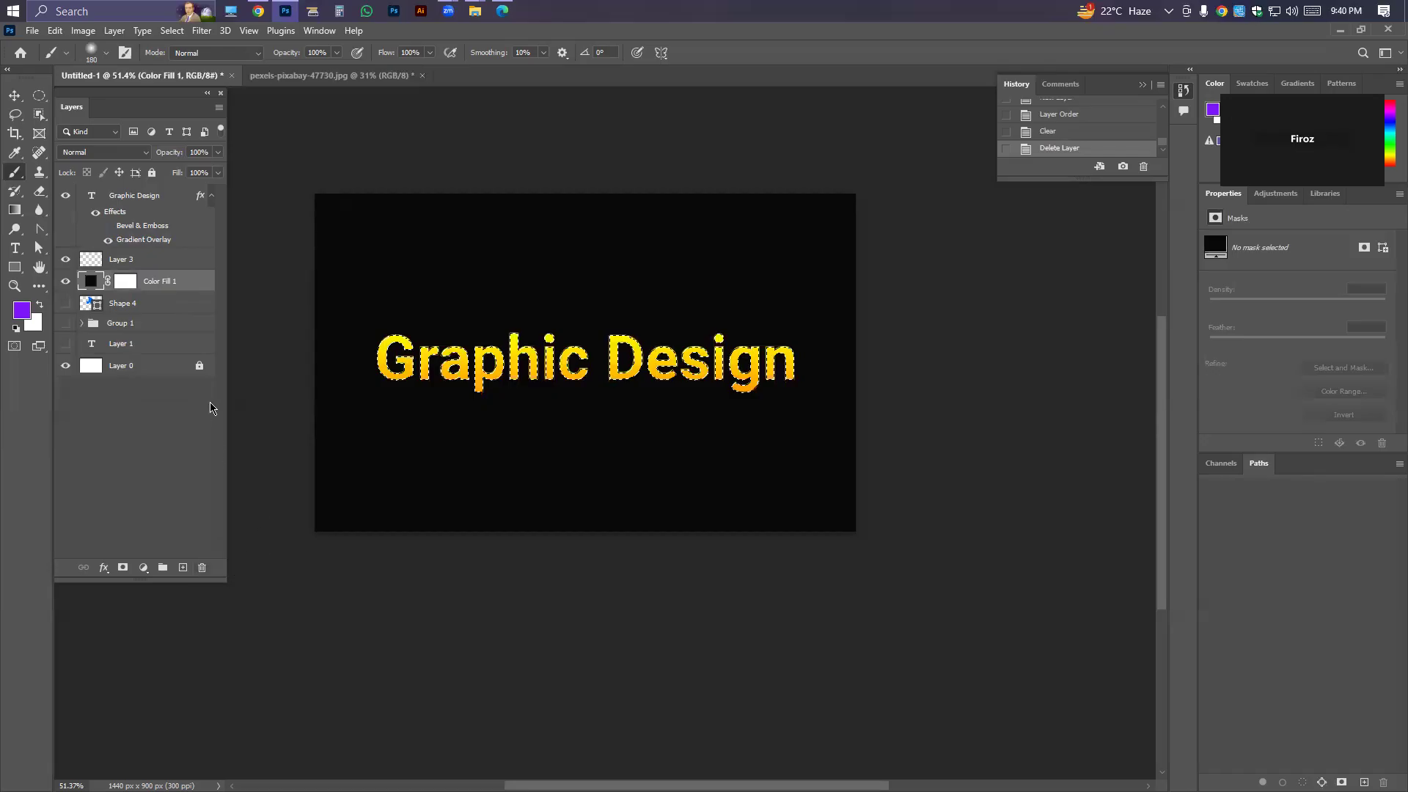
Turn the text selection on Layer 3 into a lime green solid colour fill, and hide that fill layer.
click(145, 265)
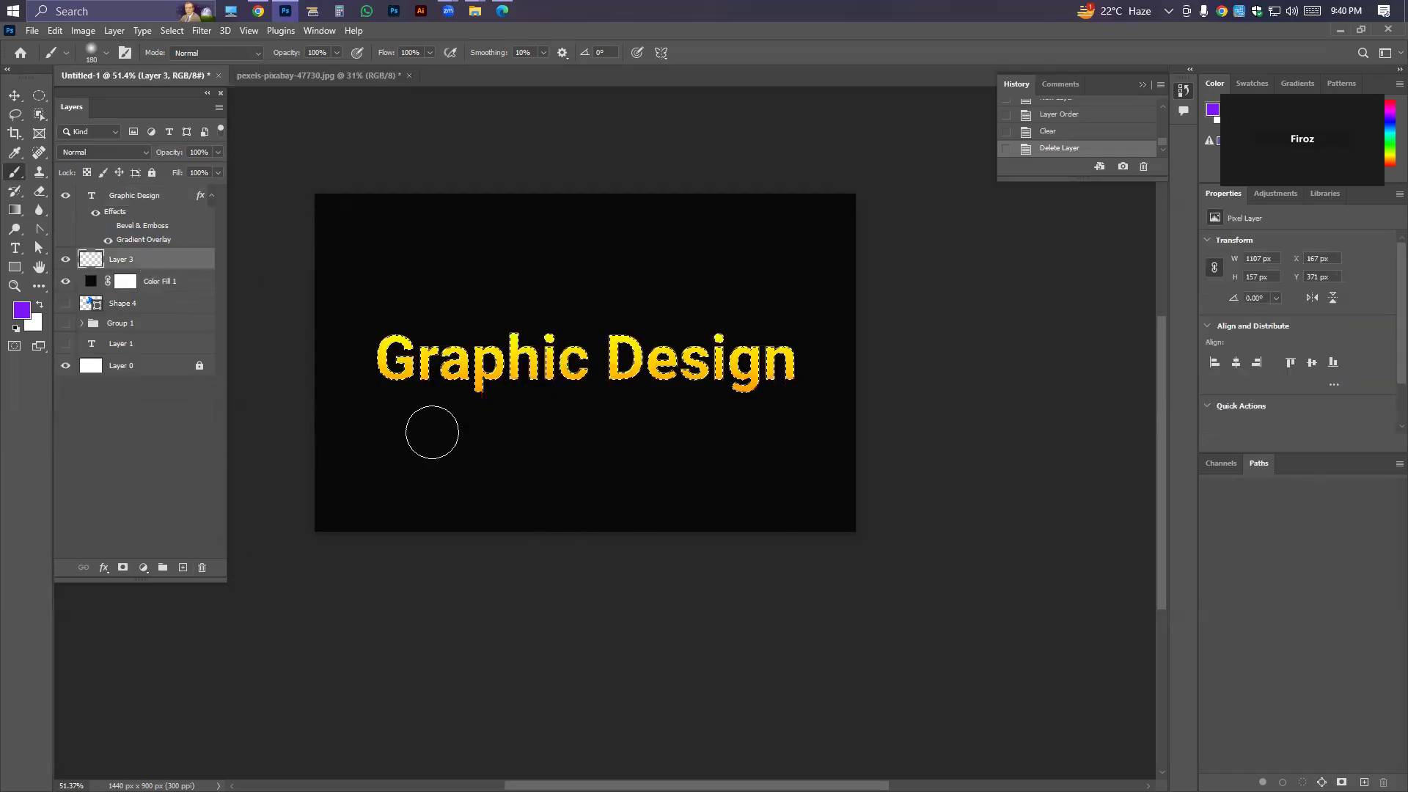
click(143, 567)
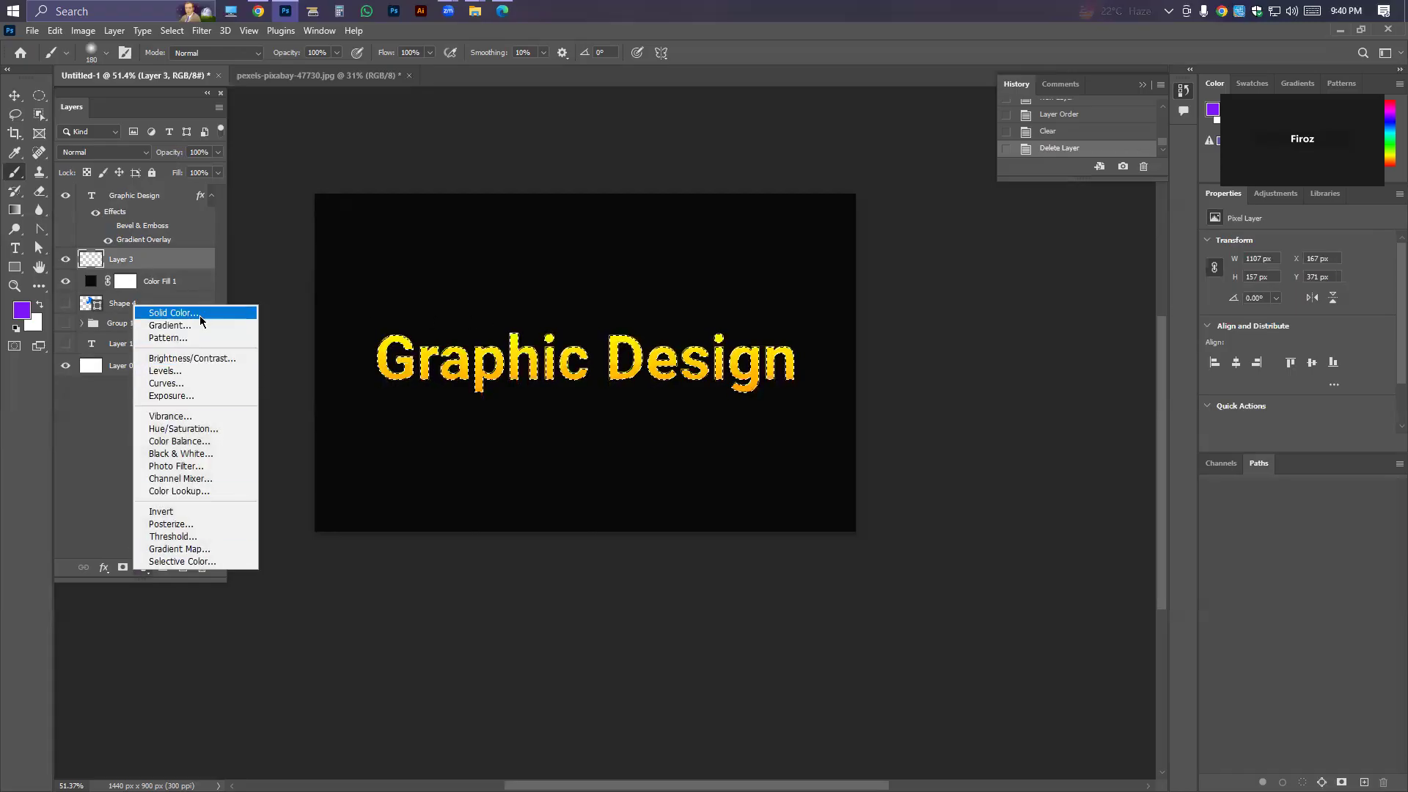
click(173, 312)
click(722, 583)
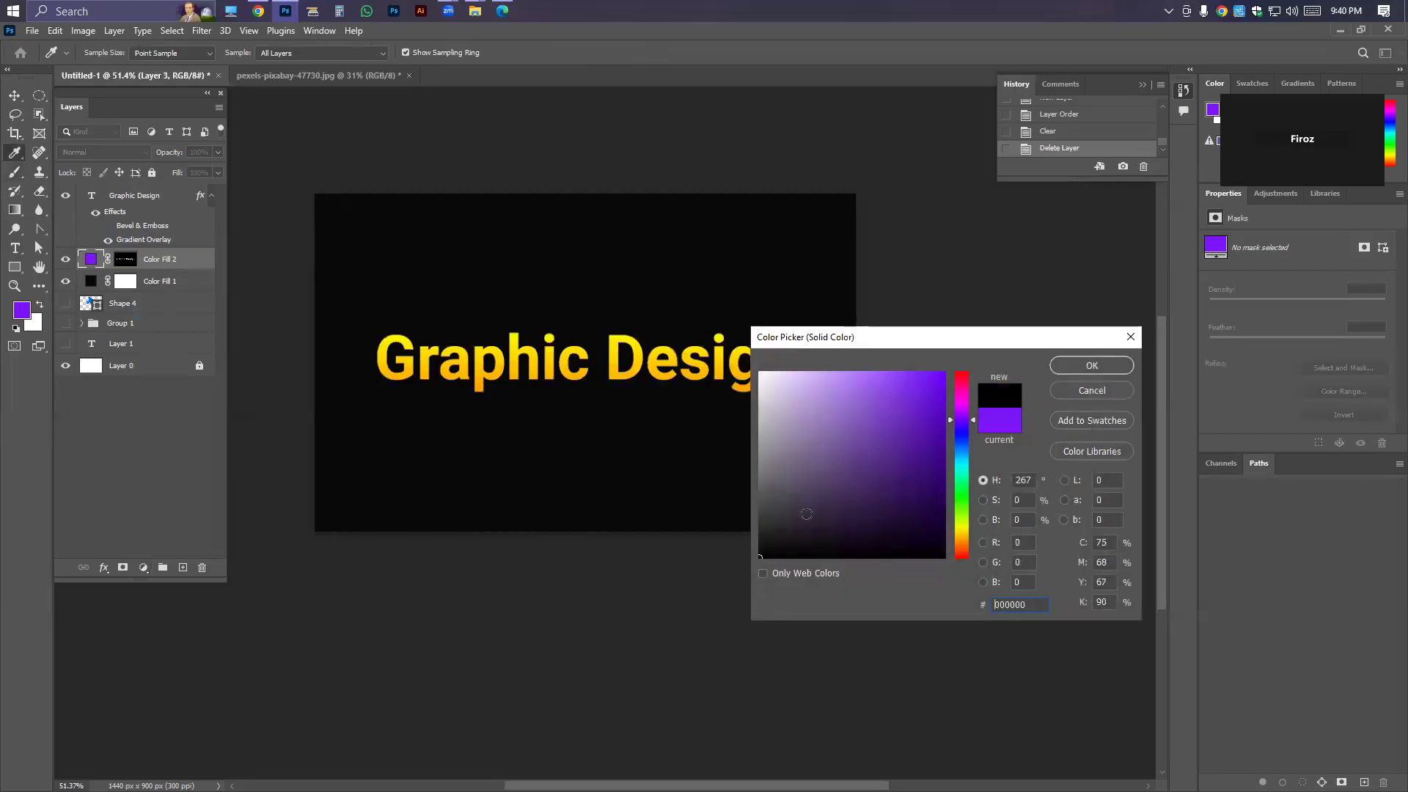
drag(964, 543, 963, 517)
click(926, 427)
key(Return)
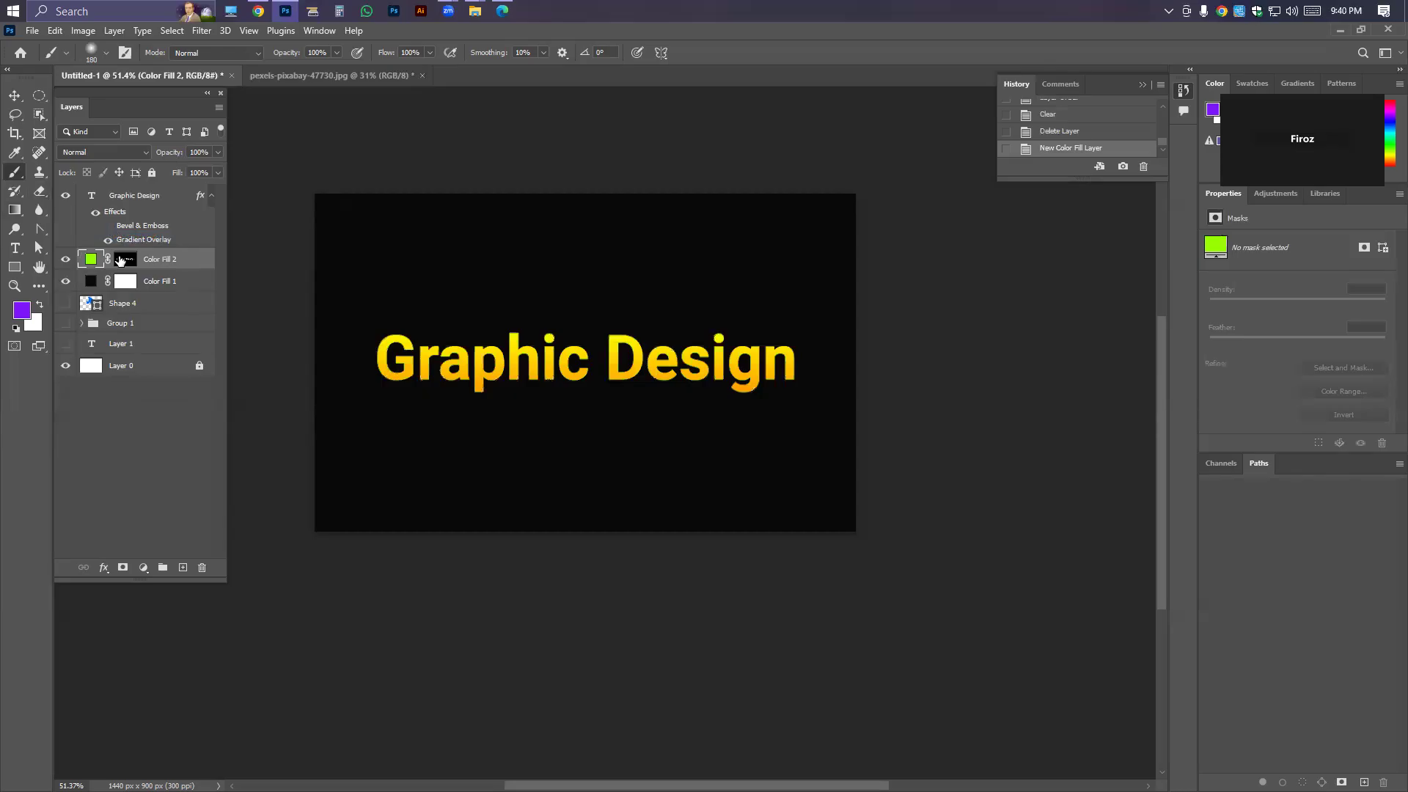
click(66, 260)
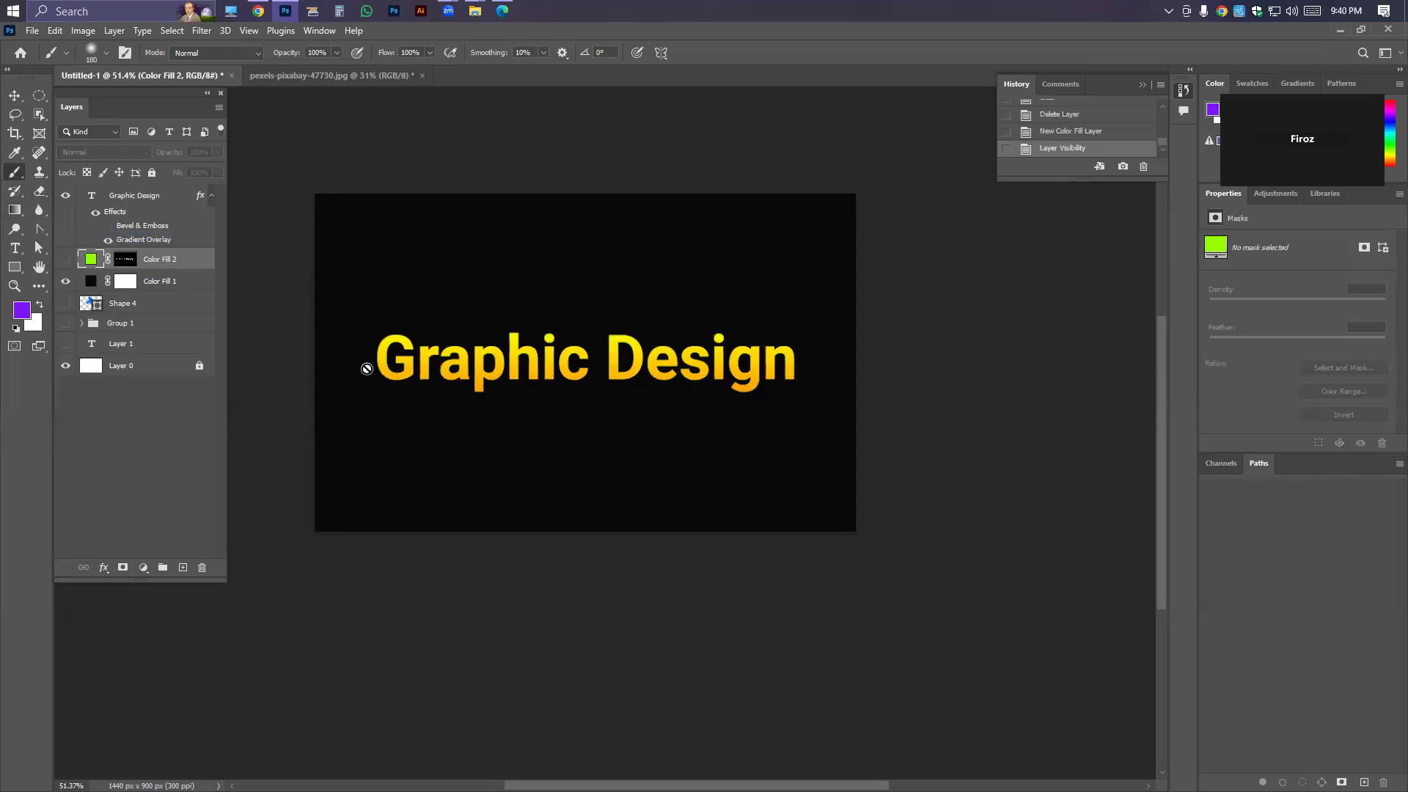
Show the lime green Color Fill 2 layer and load the Graphic Design text's outline as a selection.
click(65, 260)
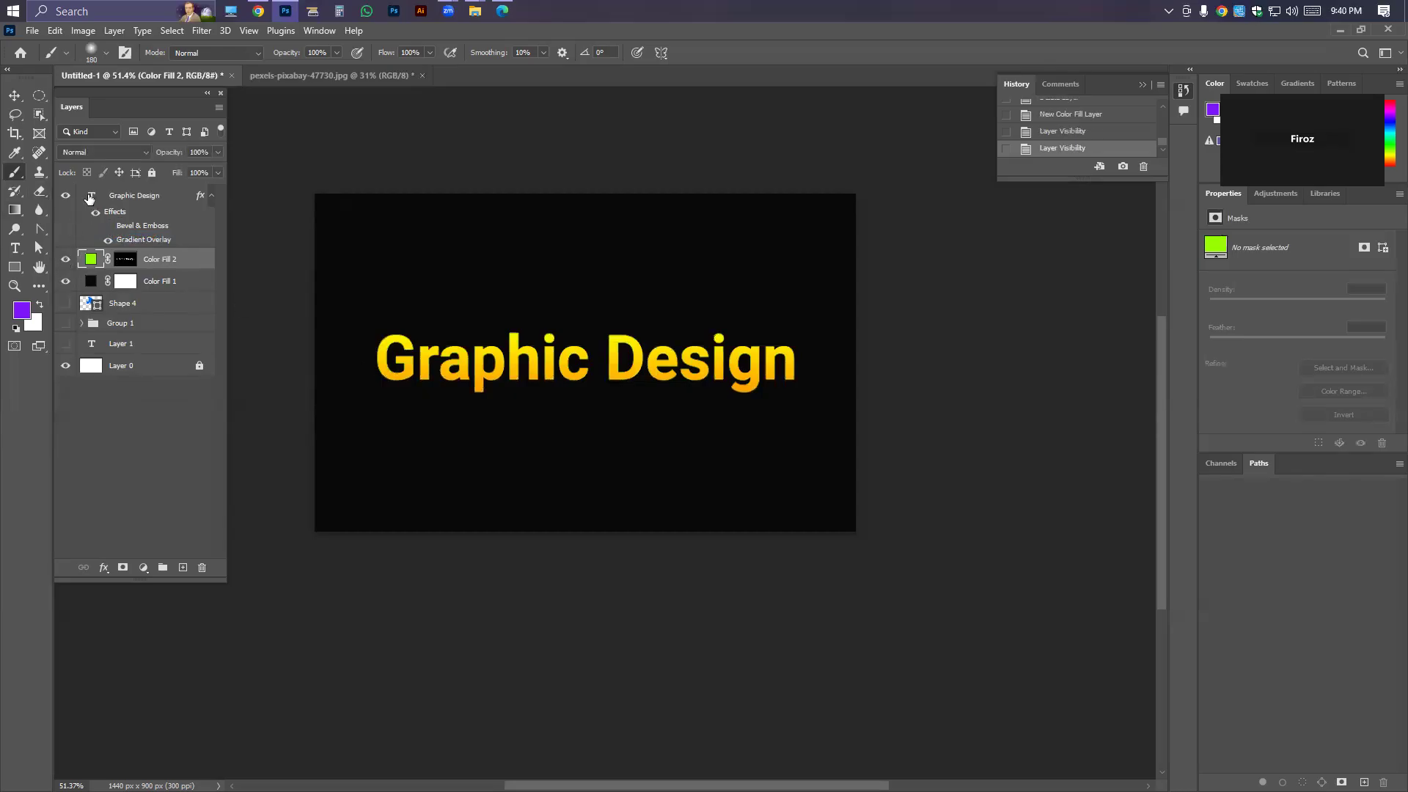
right_click(91, 196)
click(118, 237)
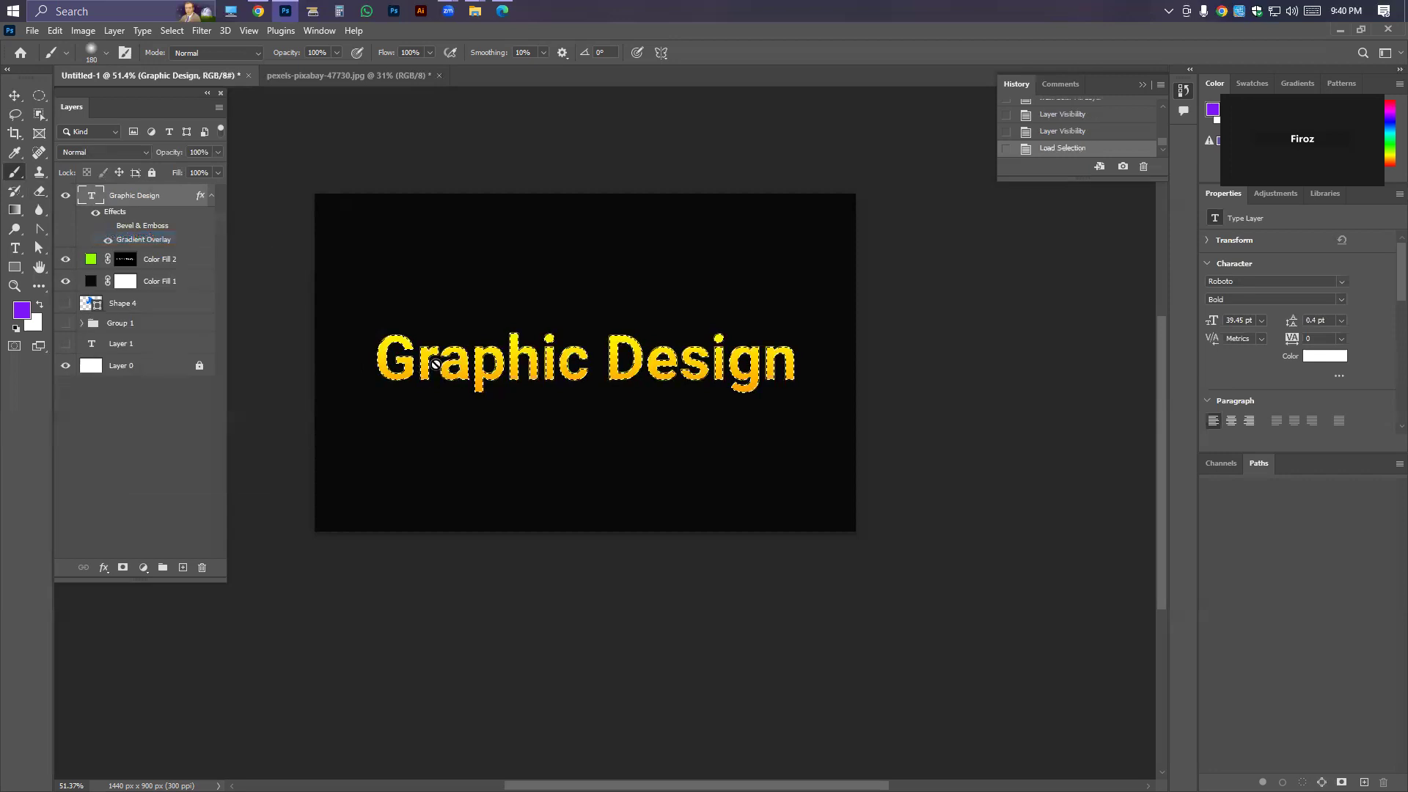
scroll(435, 364, up, 4)
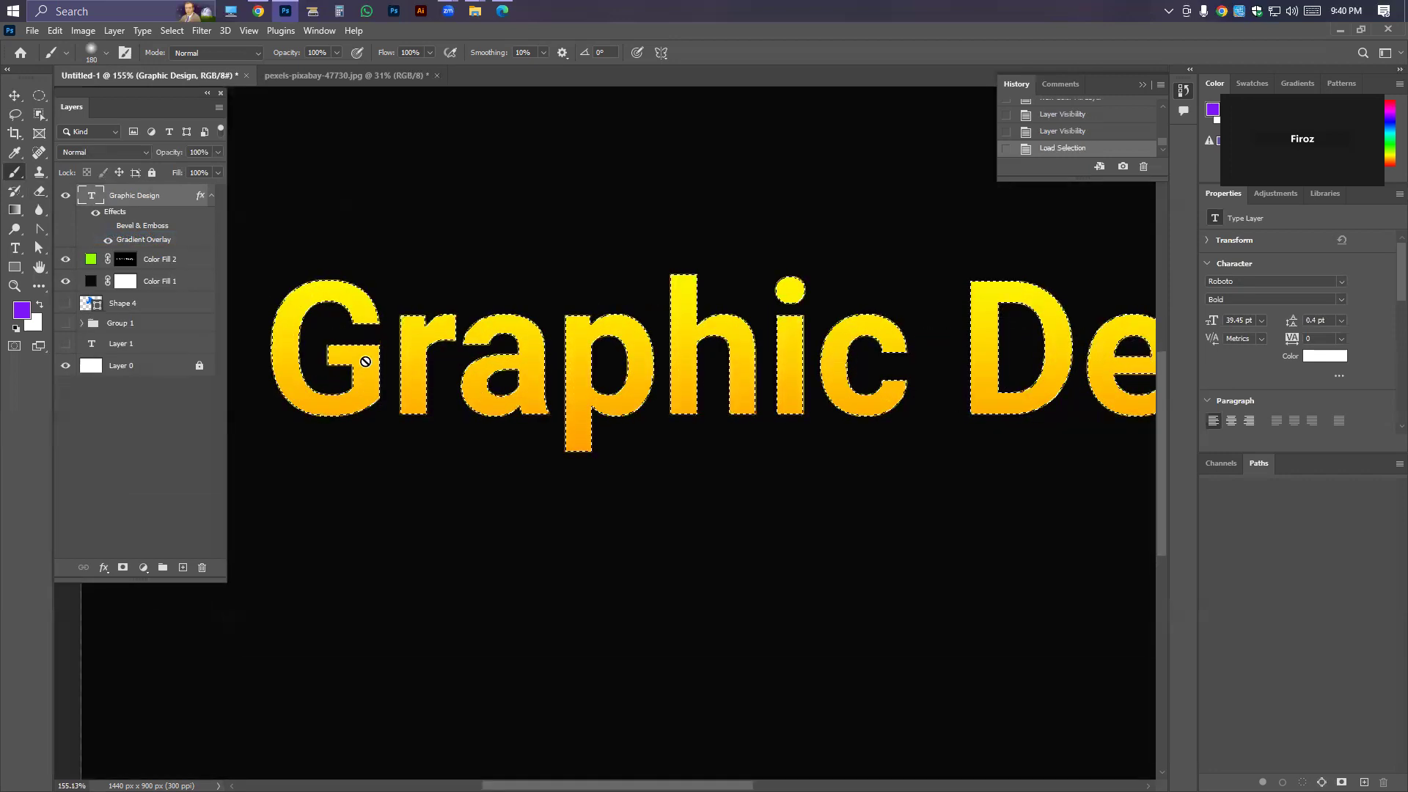
scroll(621, 377, down, 3)
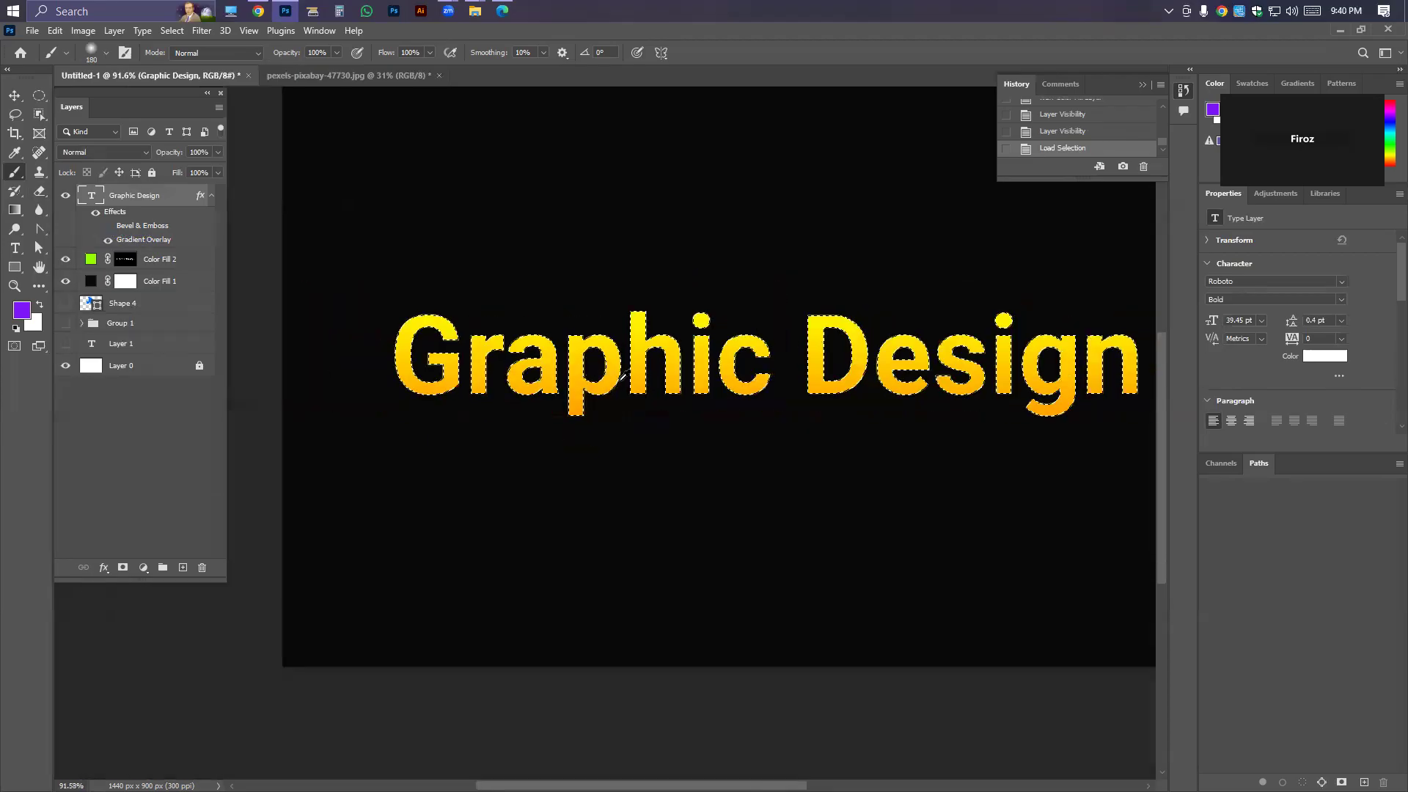
drag(904, 372, 868, 379)
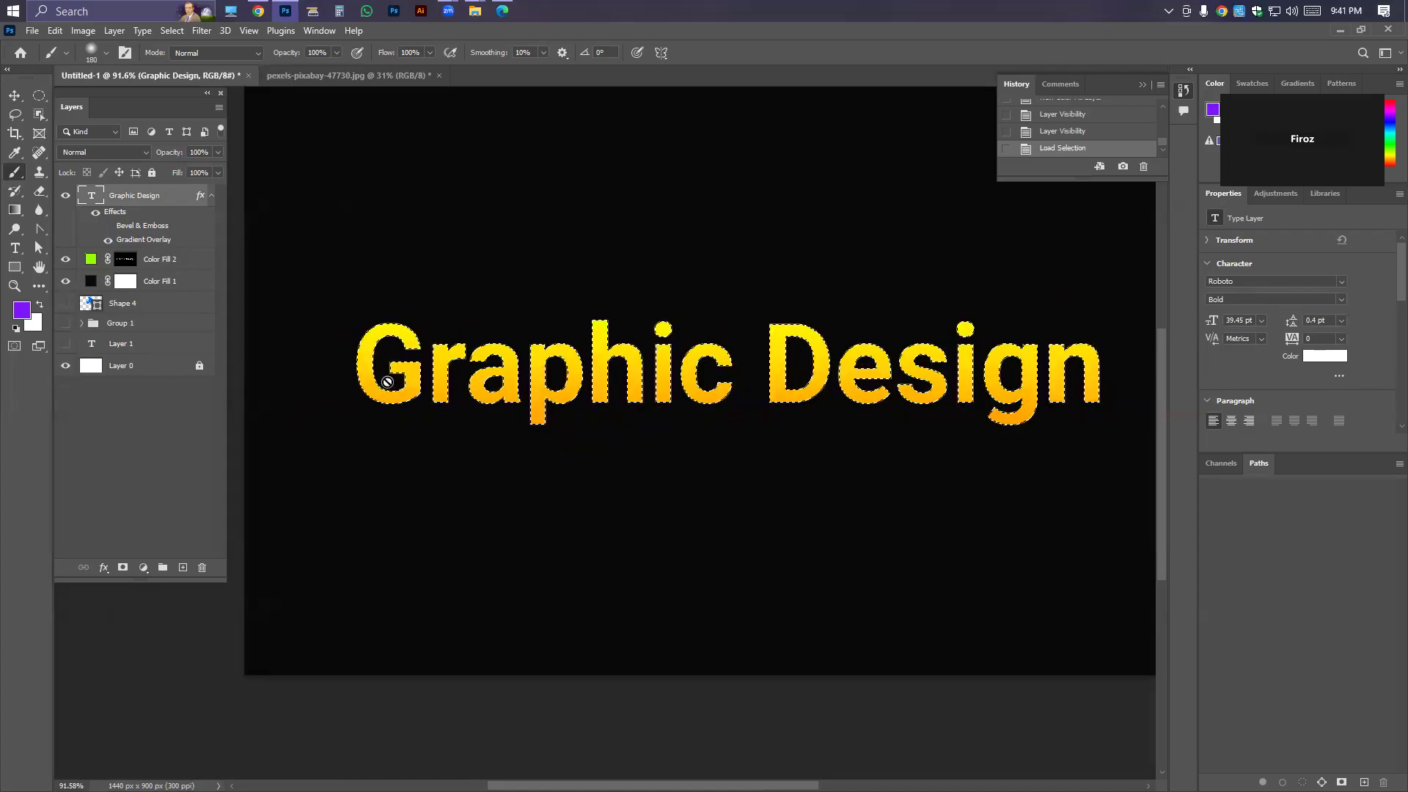
Toggle the Color Fill 2 layer's visibility off and on, and deselect the text outline.
click(65, 260)
click(65, 260)
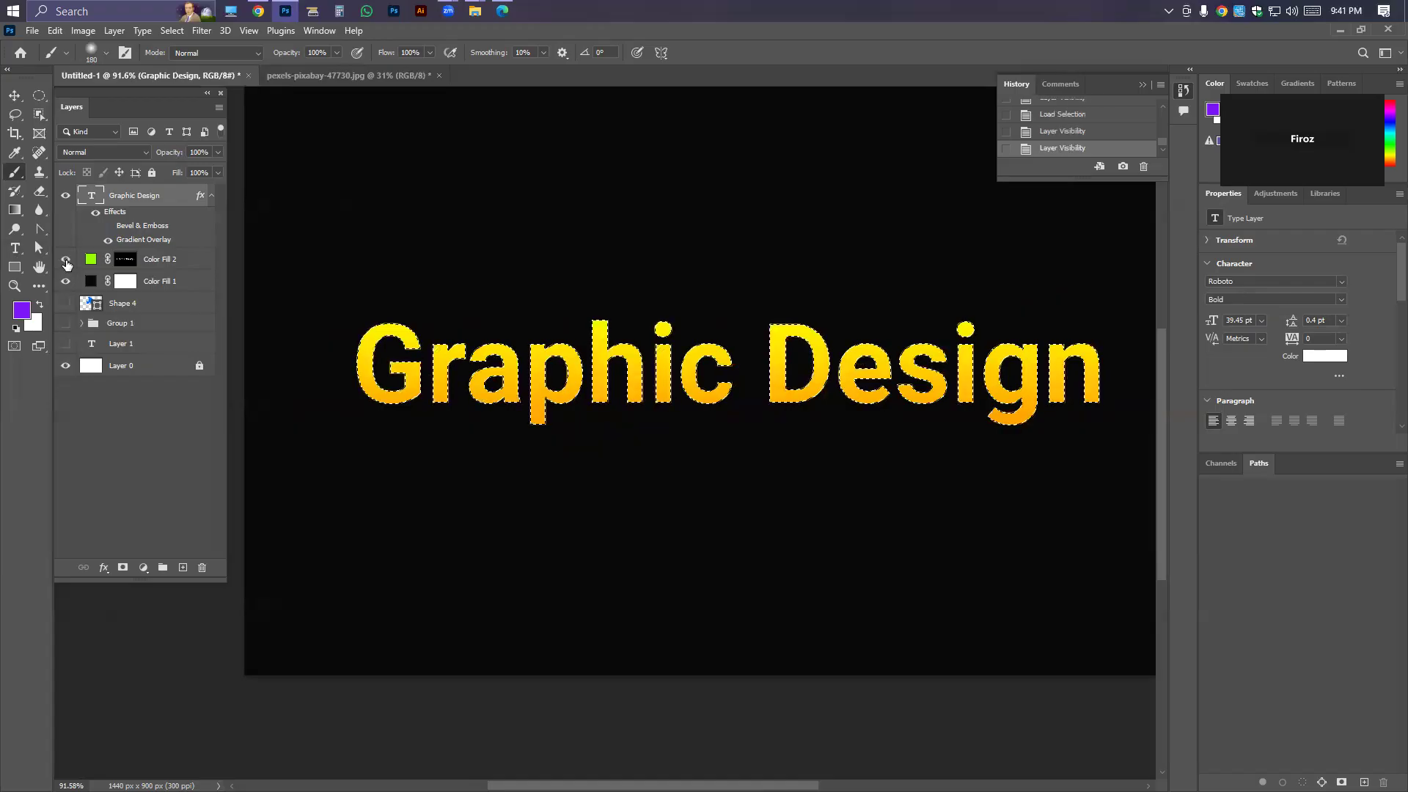
key(ctrl+d)
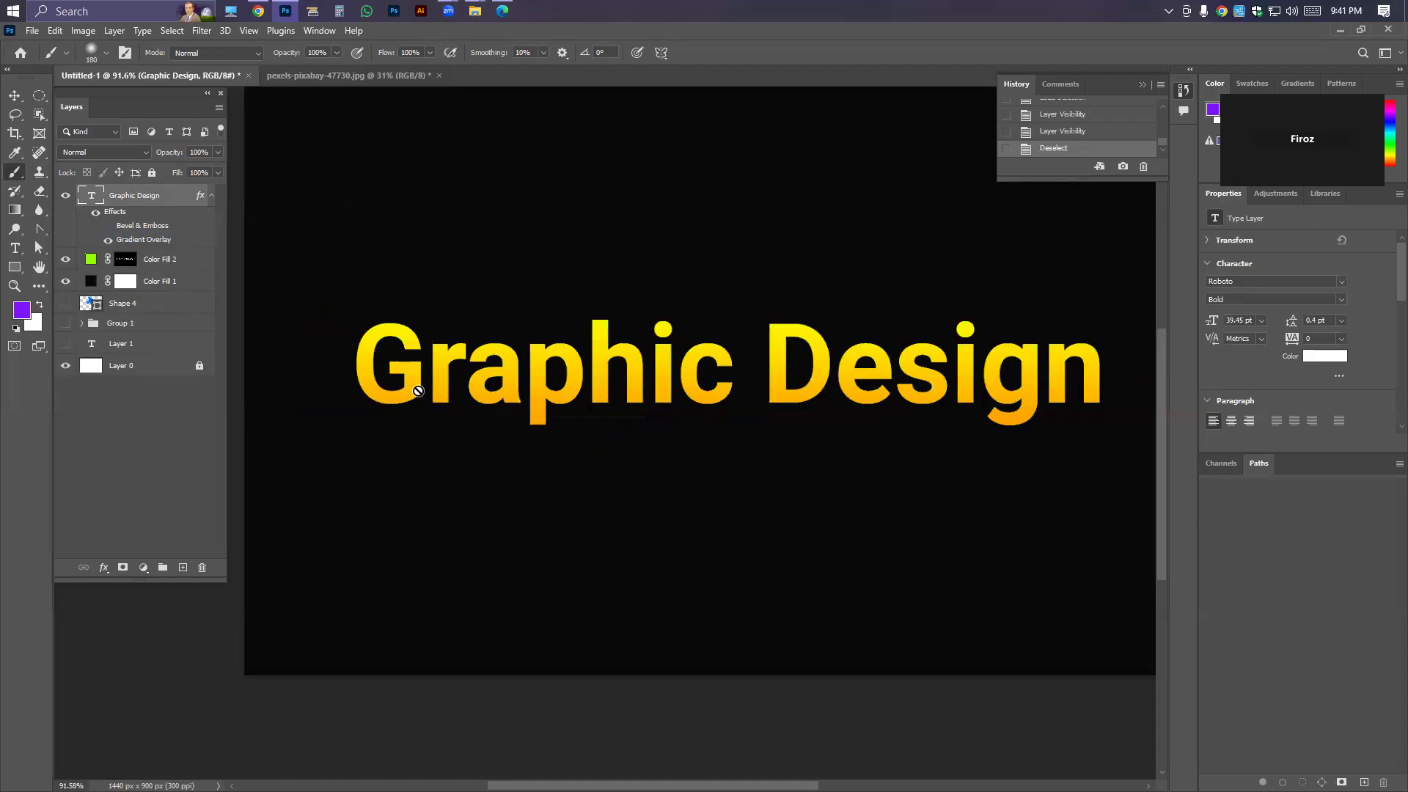
scroll(418, 391, down, 1)
scroll(418, 390, up, 1)
scroll(418, 390, down, 1)
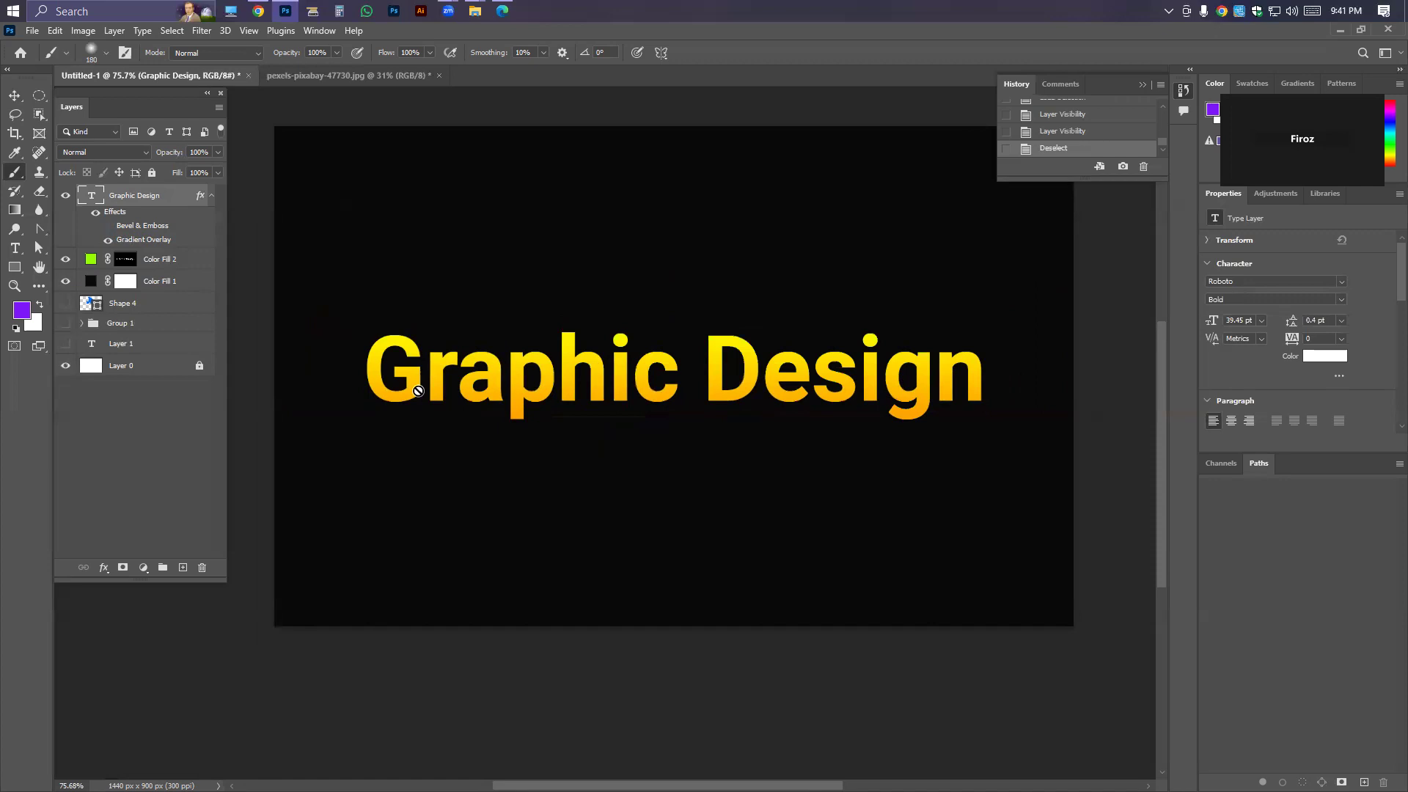
Try nudging the Color Fill 2 layer slightly downward with the Move tool, and undo the nudge.
click(173, 257)
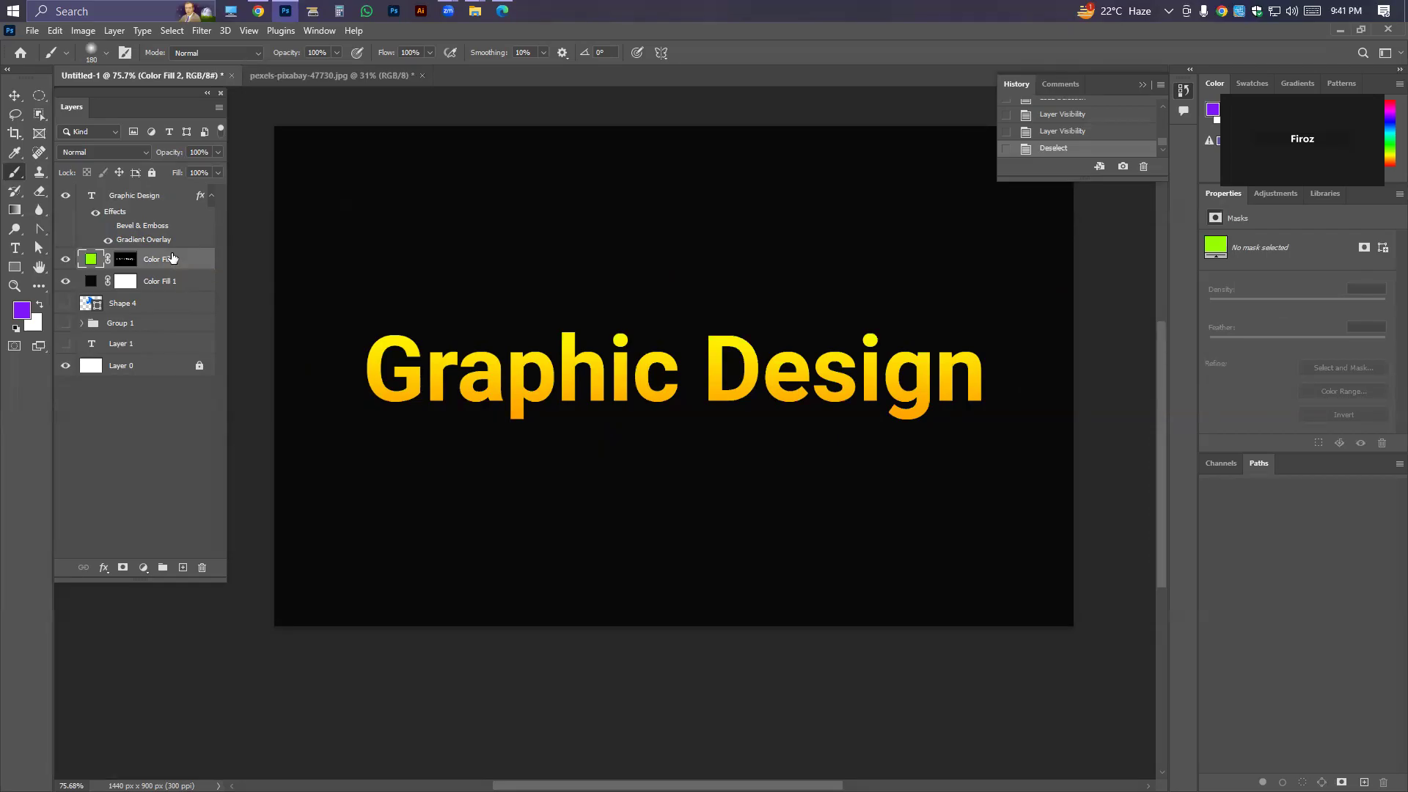
click(15, 96)
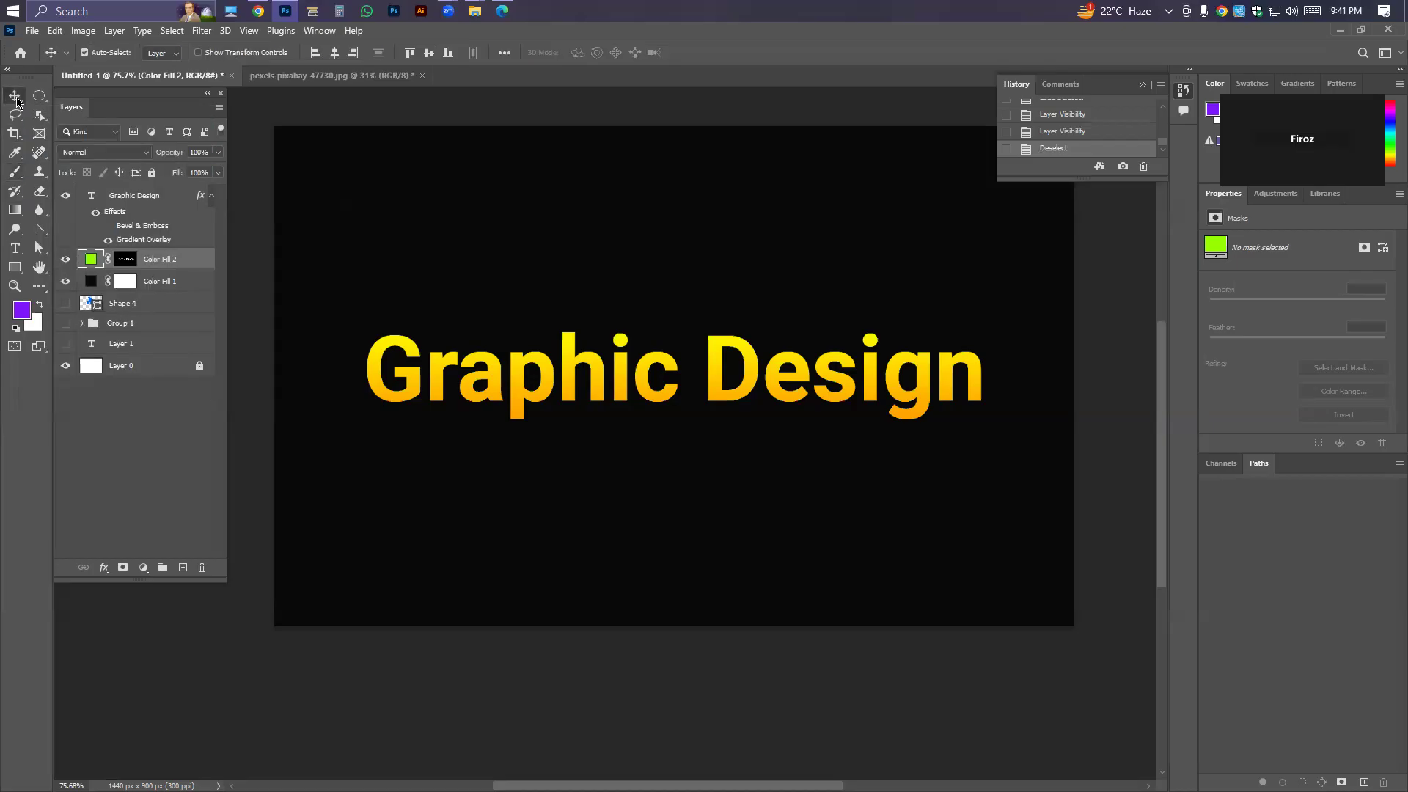
key(Down)
key(Down)
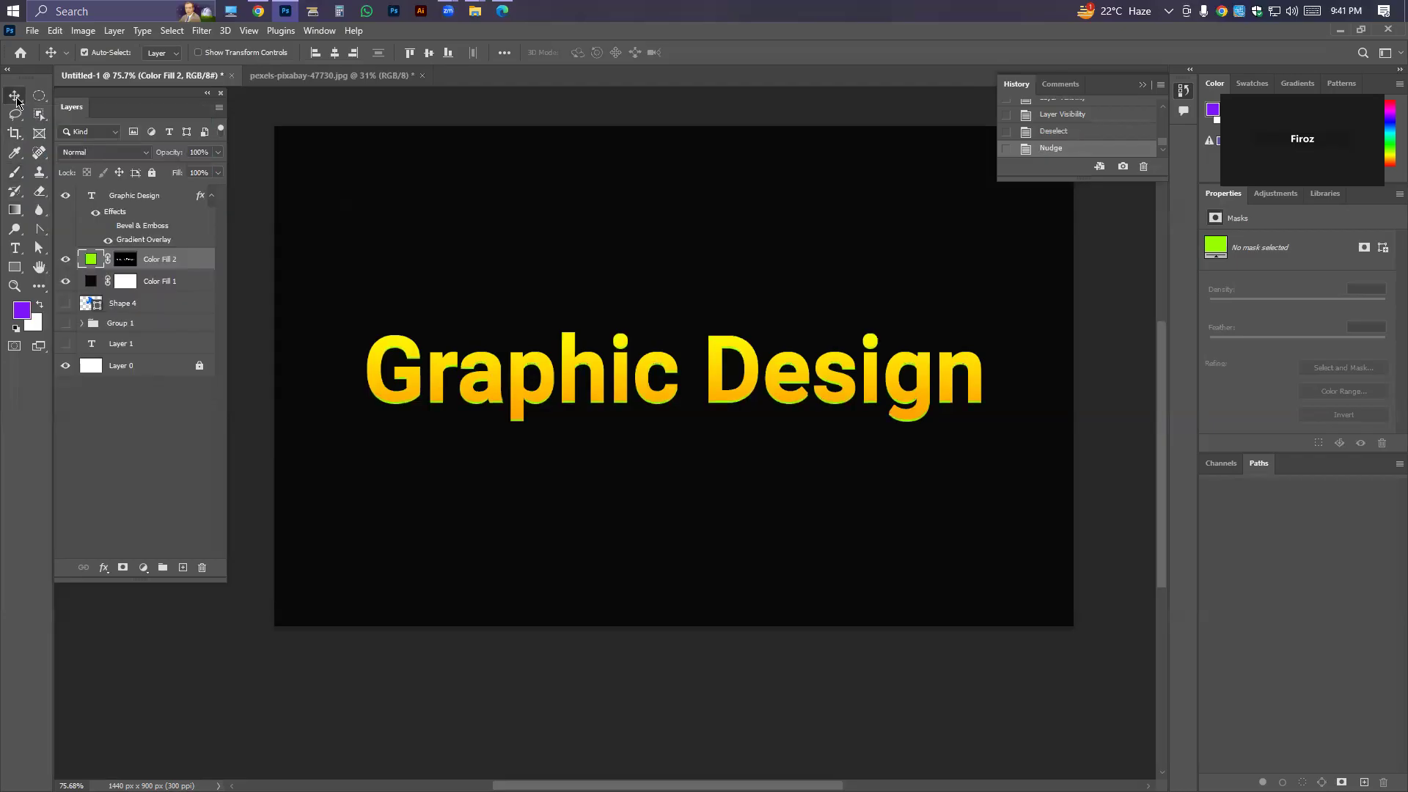
key(Down)
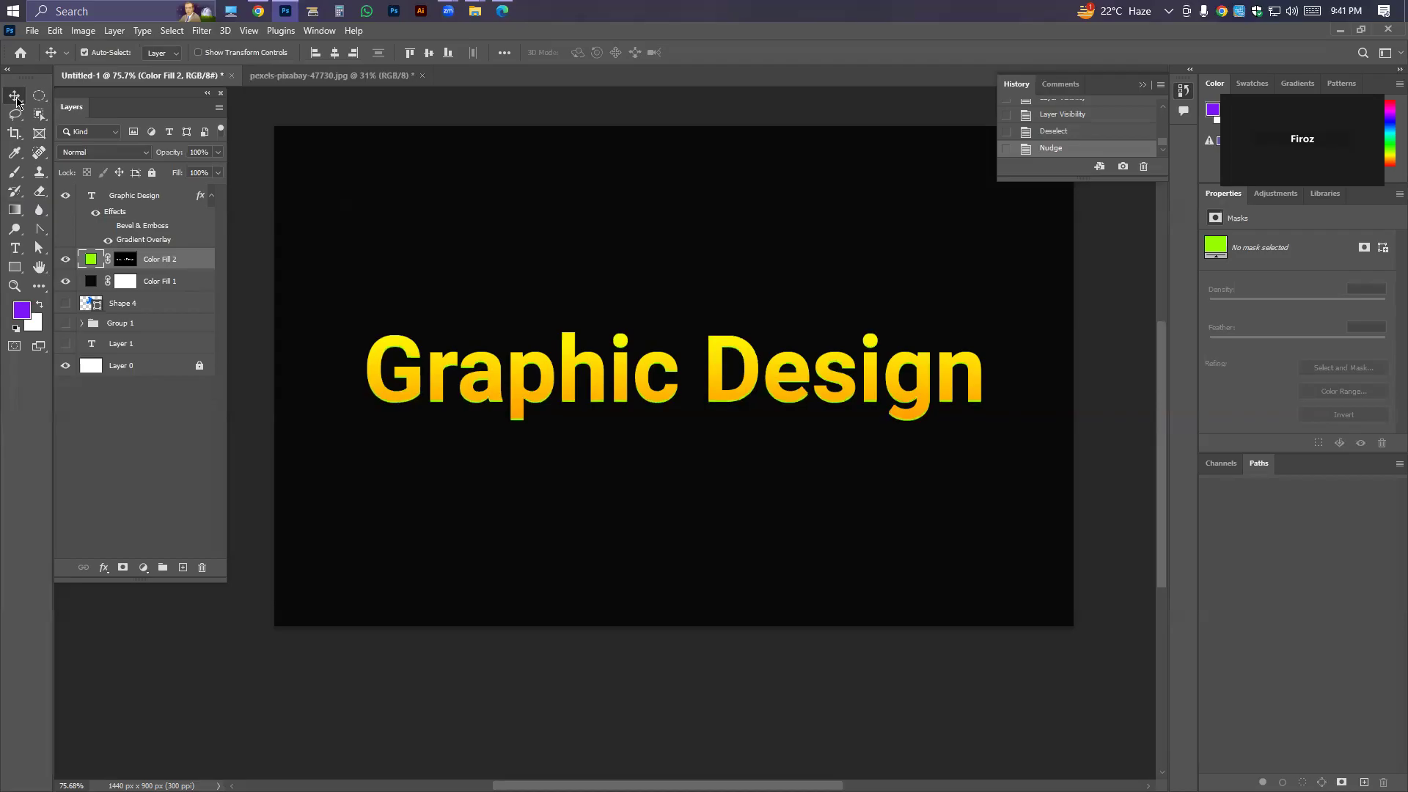
key(Down)
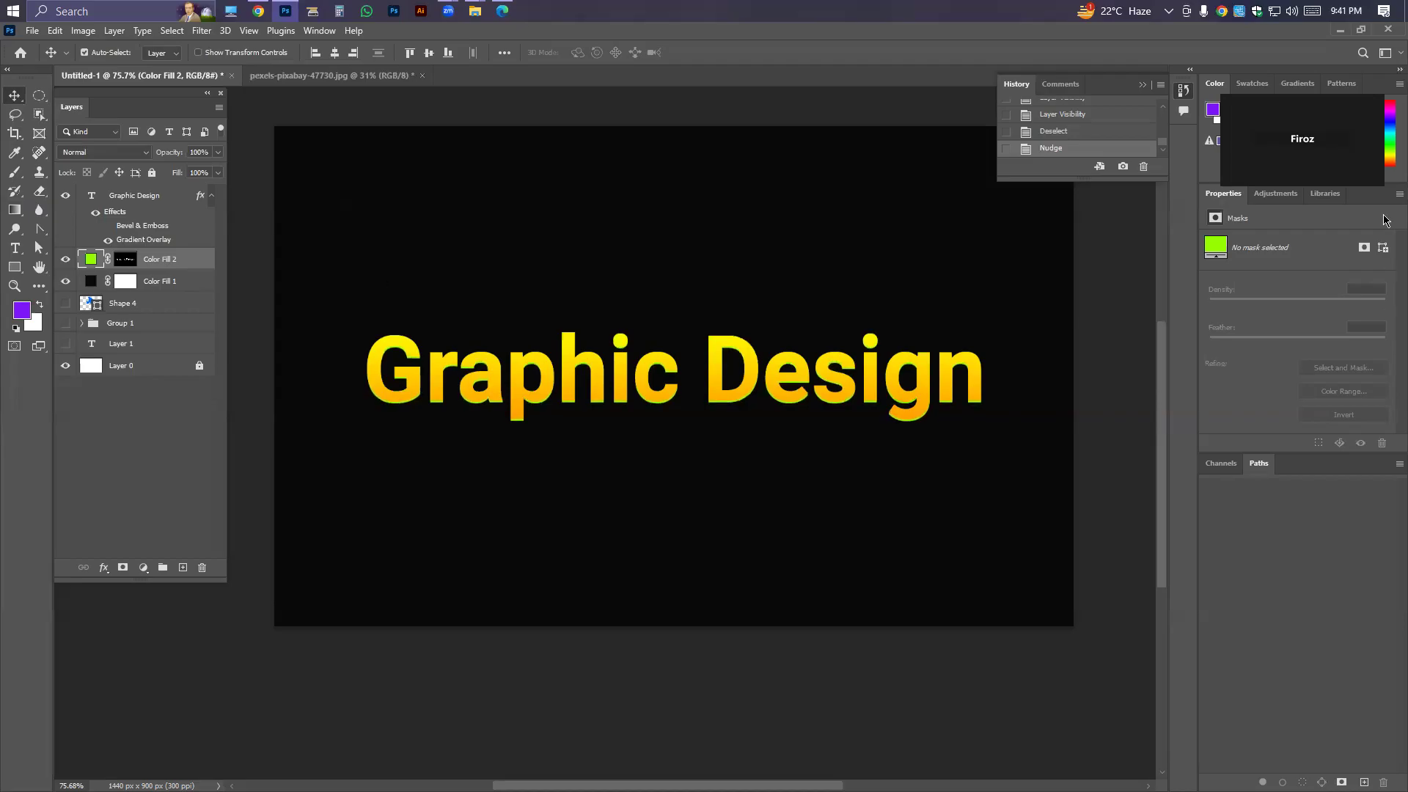
key(ctrl+z)
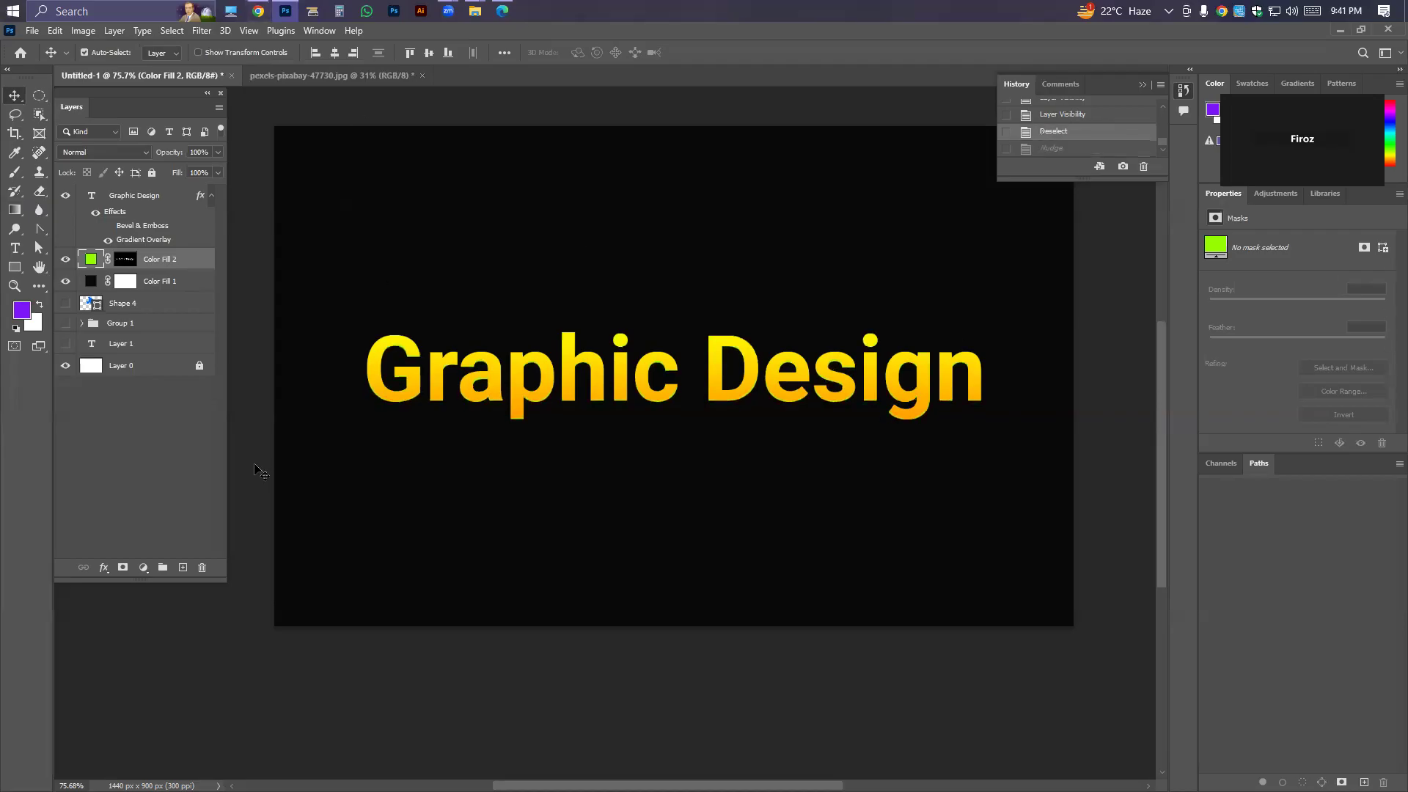
Place the 3d-render-grunge-room-interior-with-foggy-atmosphere image as an embedded object above the Color Fill 2 layer.
key(ctrl)
key(ctrl+shift+p)
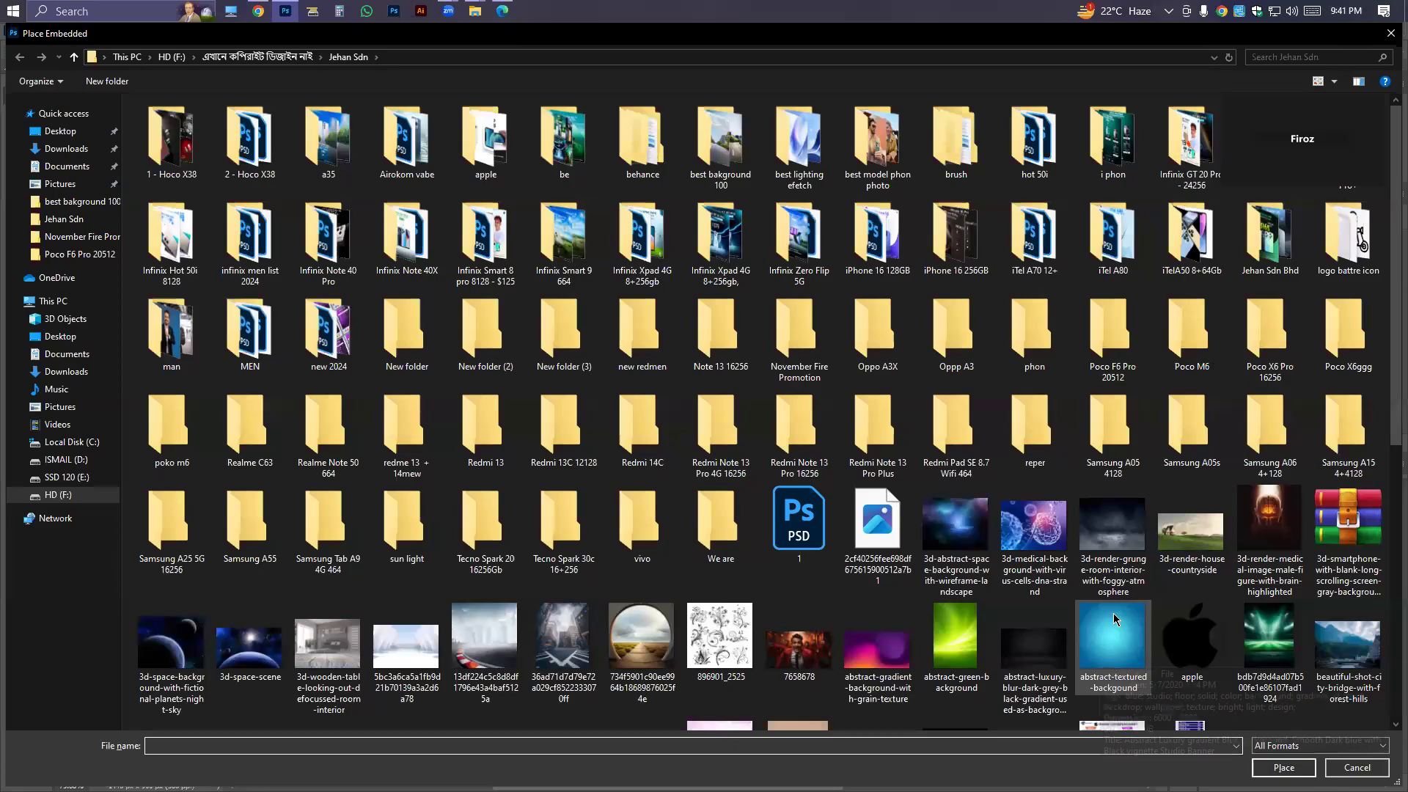
scroll(1045, 667, down, 5)
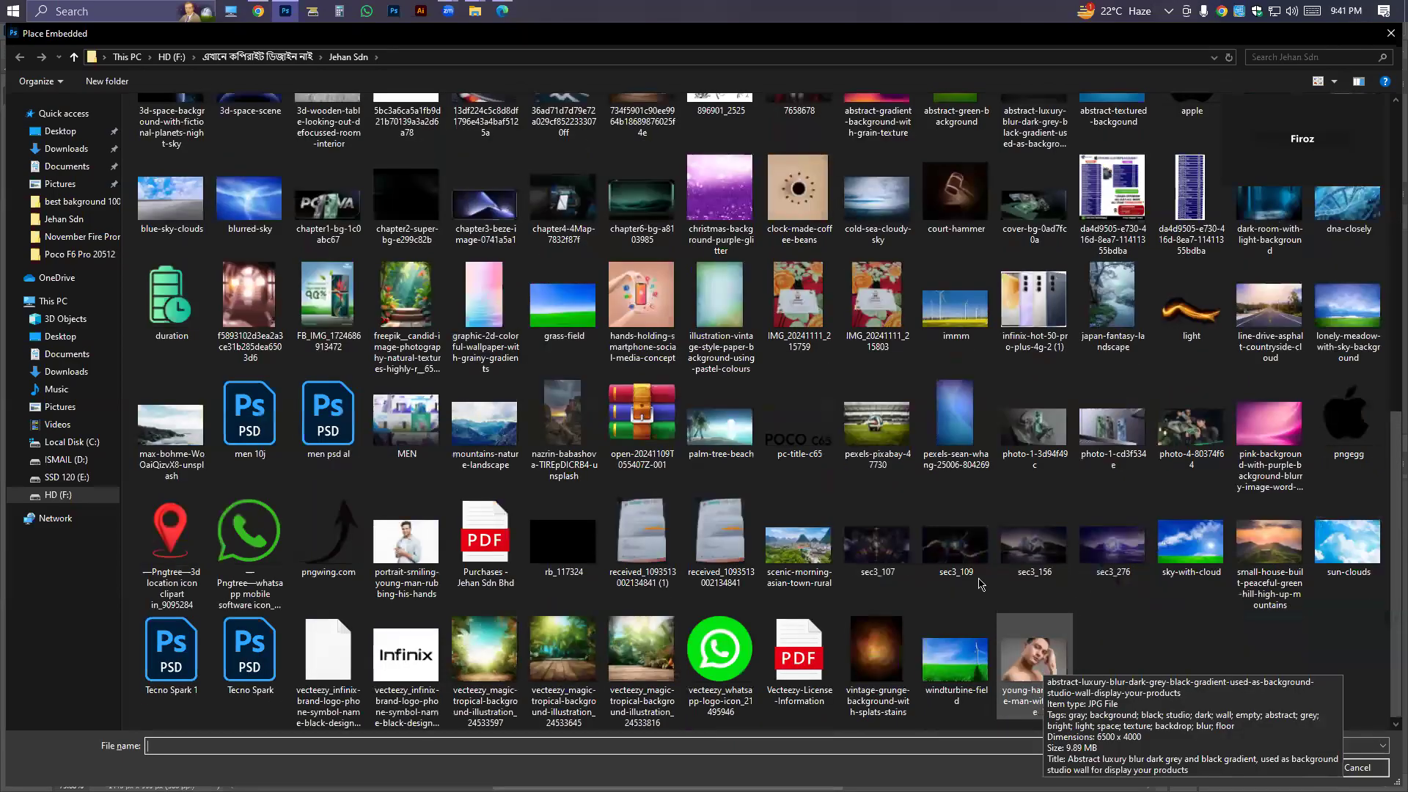
scroll(991, 235, up, 2)
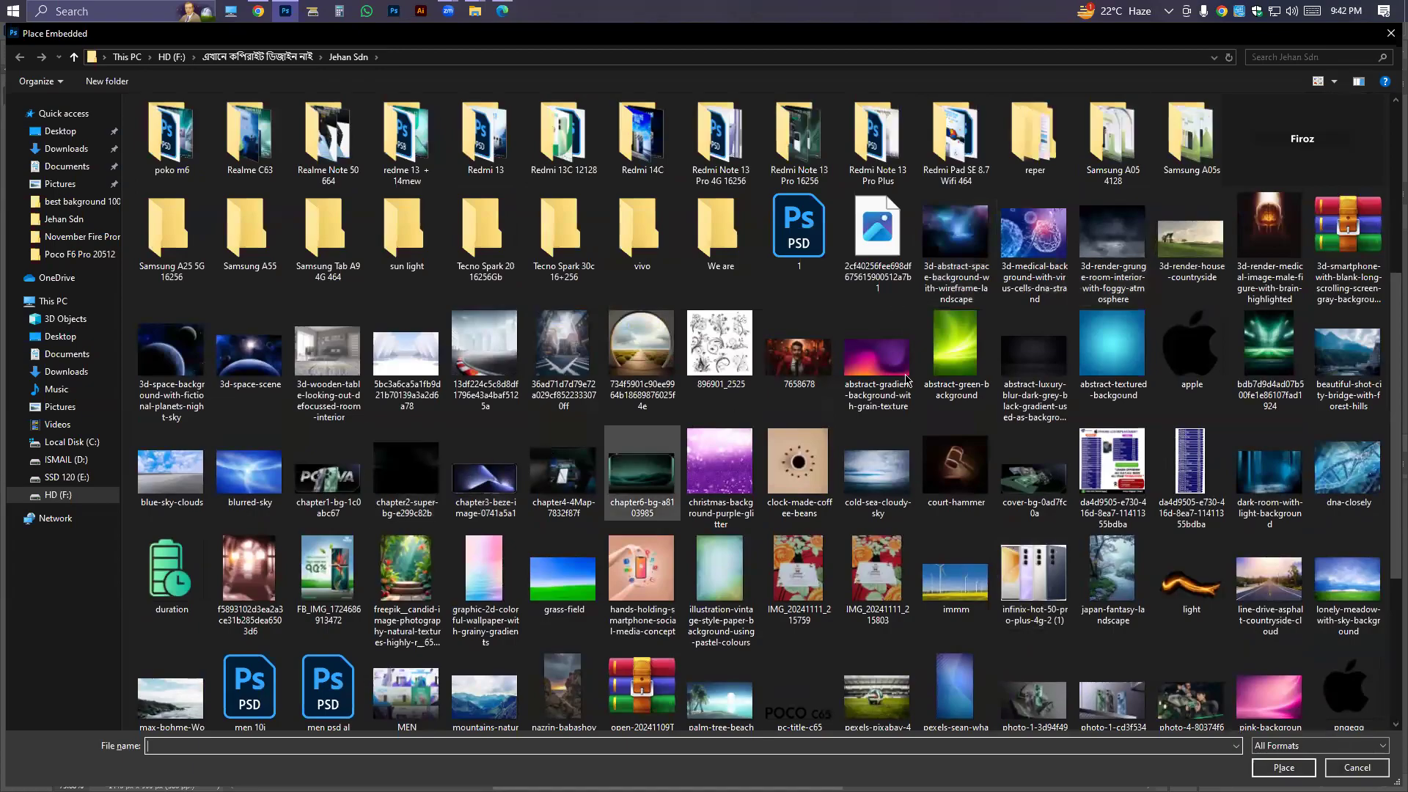
click(1126, 255)
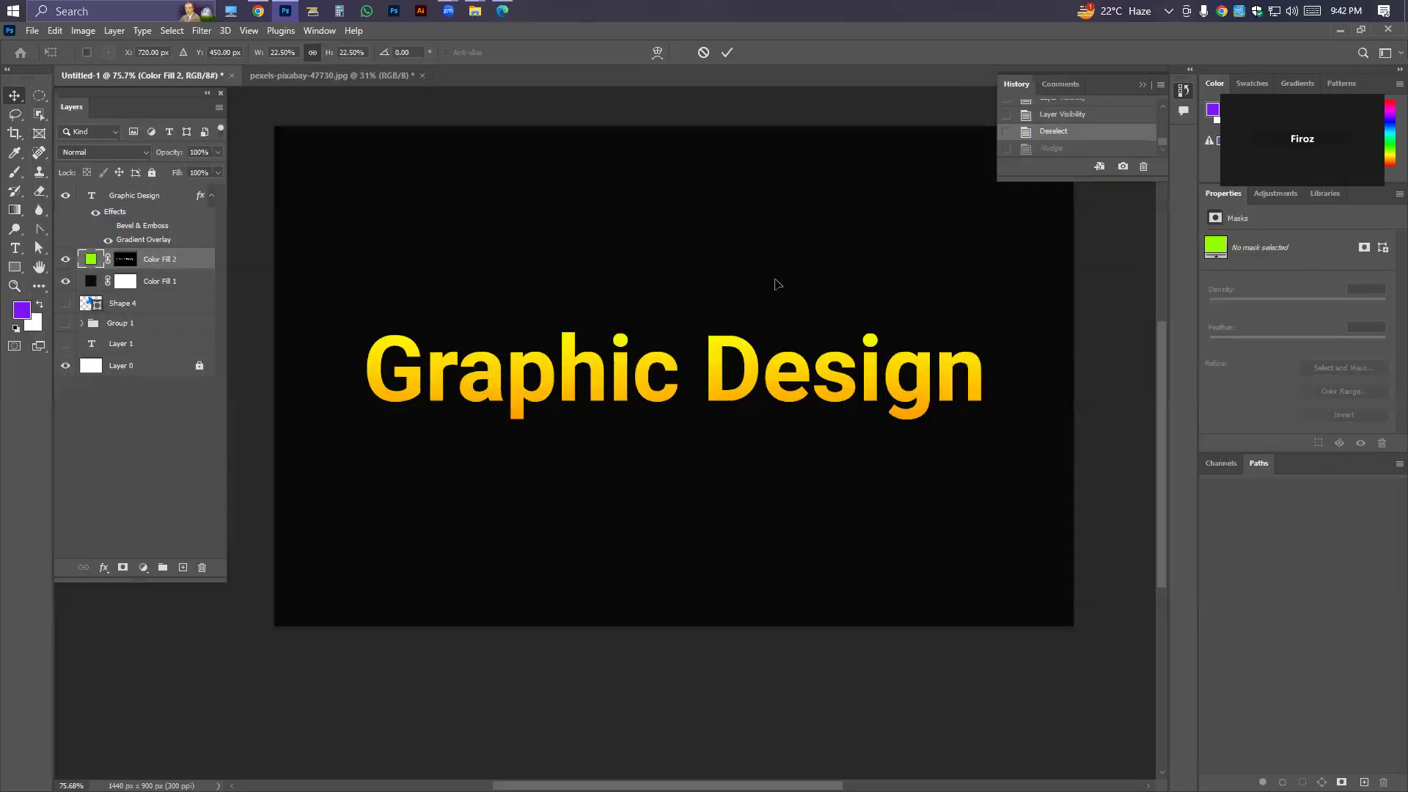
Scale the placed foggy room image proportionally to the full canvas width, about 28.8%, and commit the placement.
drag(1023, 379, 1109, 377)
drag(328, 377, 277, 377)
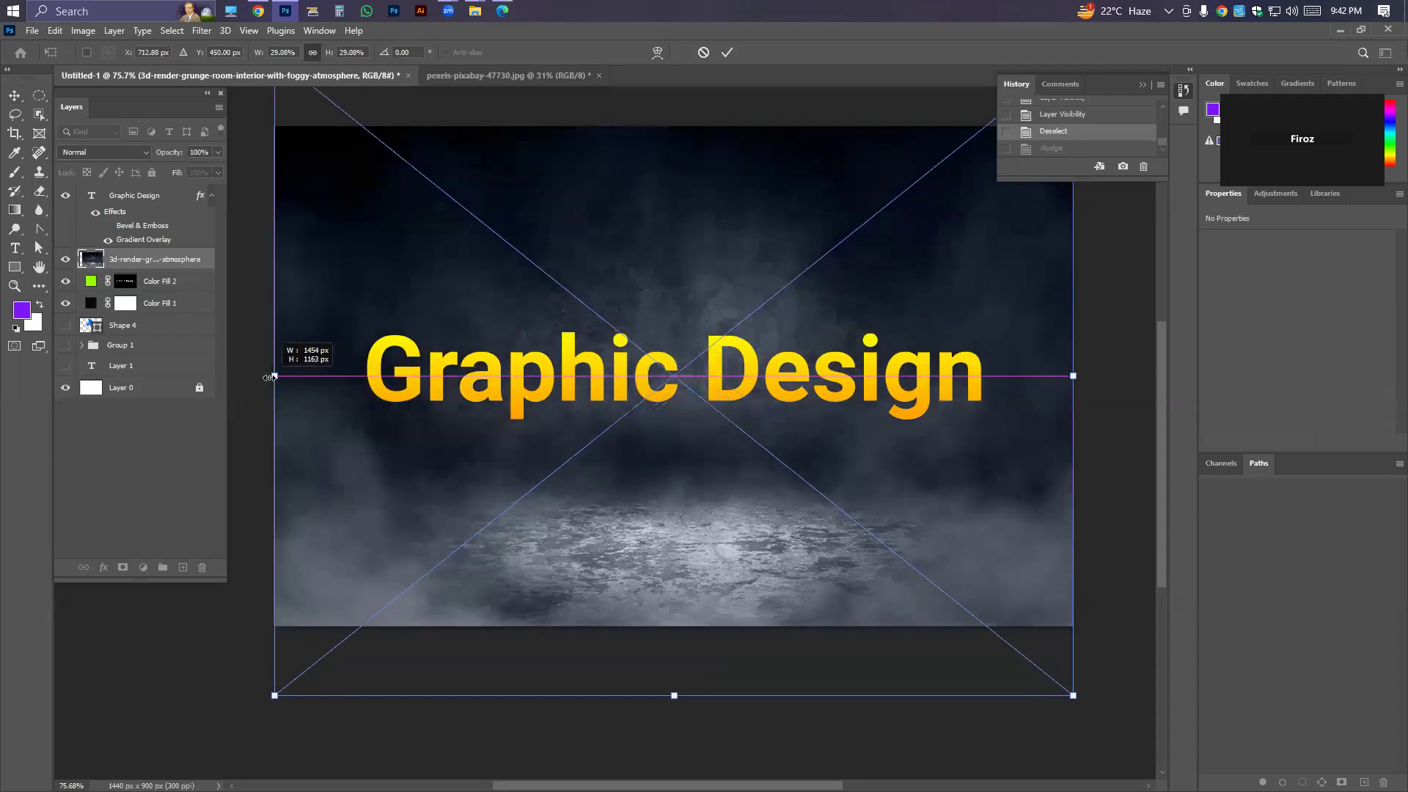
scroll(301, 381, down, 3)
scroll(323, 389, up, 1)
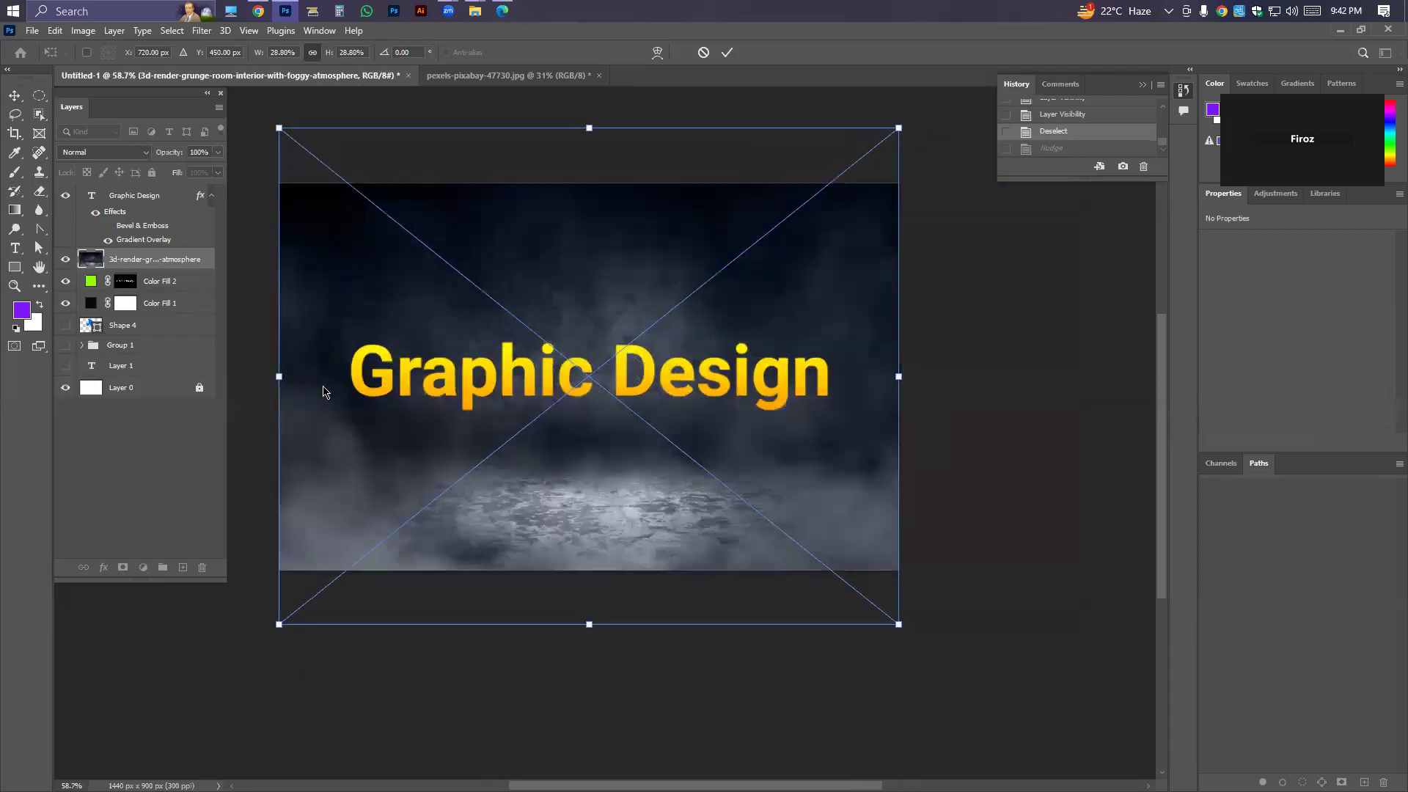
key(alt+space)
click(727, 53)
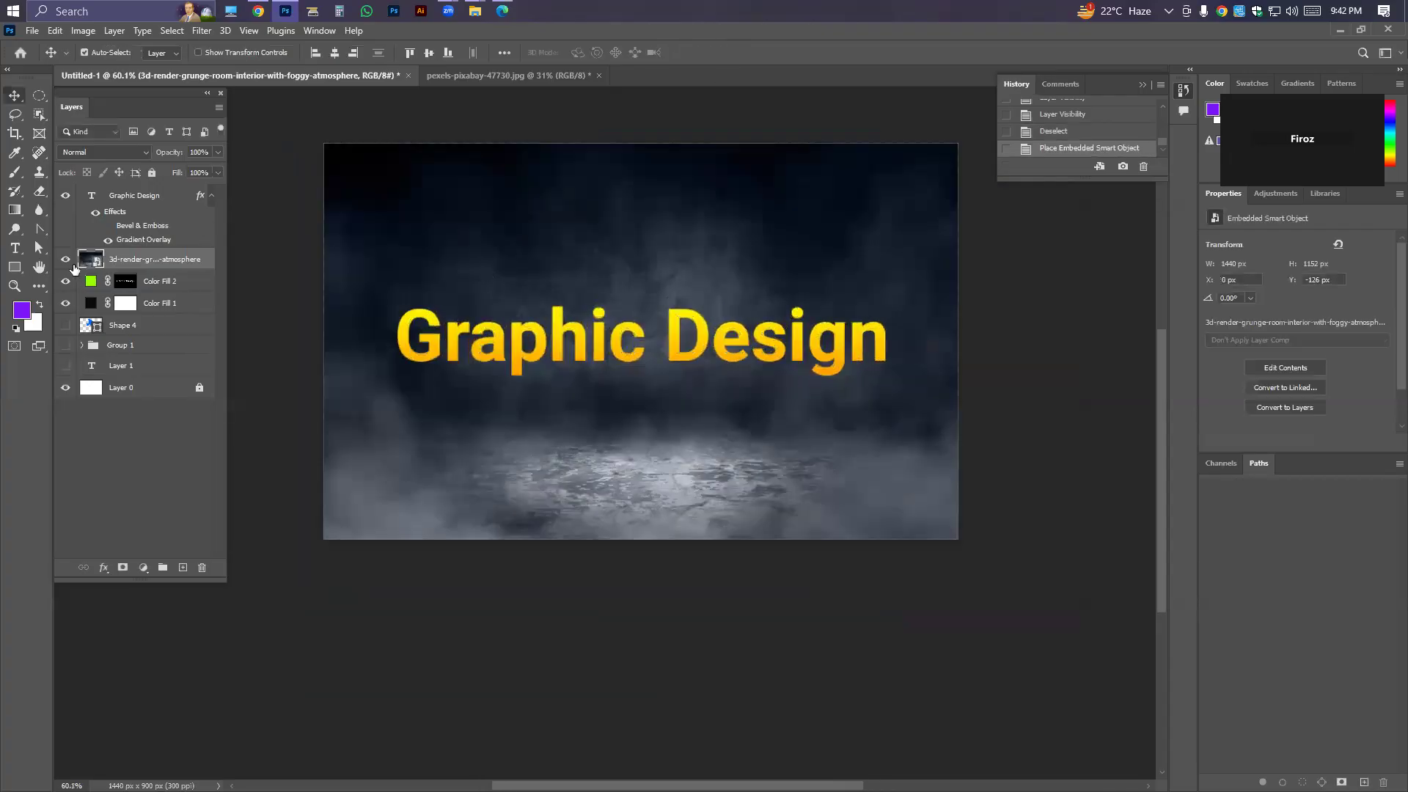
Lower the foggy room layer's opacity to 15% and preview its blend modes, keeping Normal.
click(217, 153)
drag(217, 165, 158, 172)
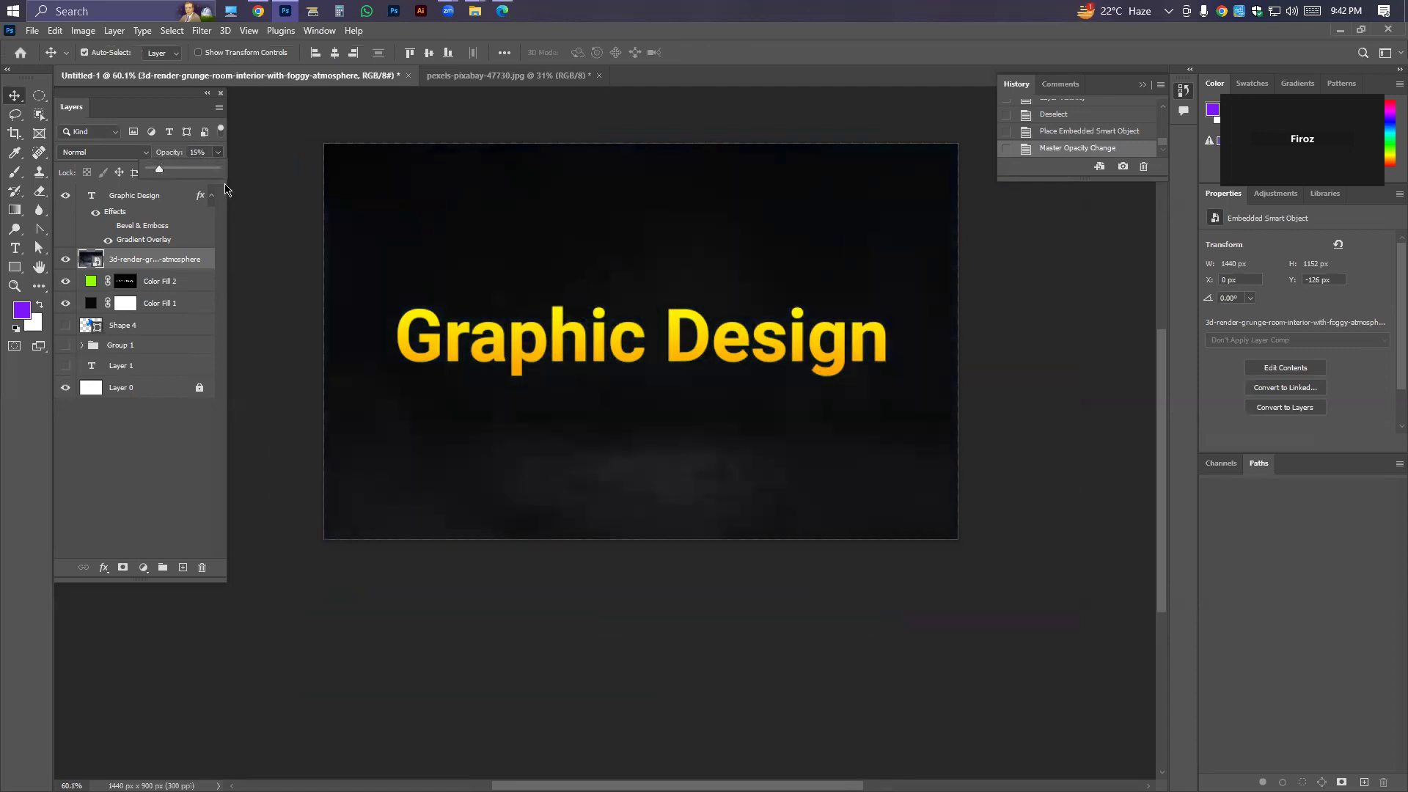
click(80, 153)
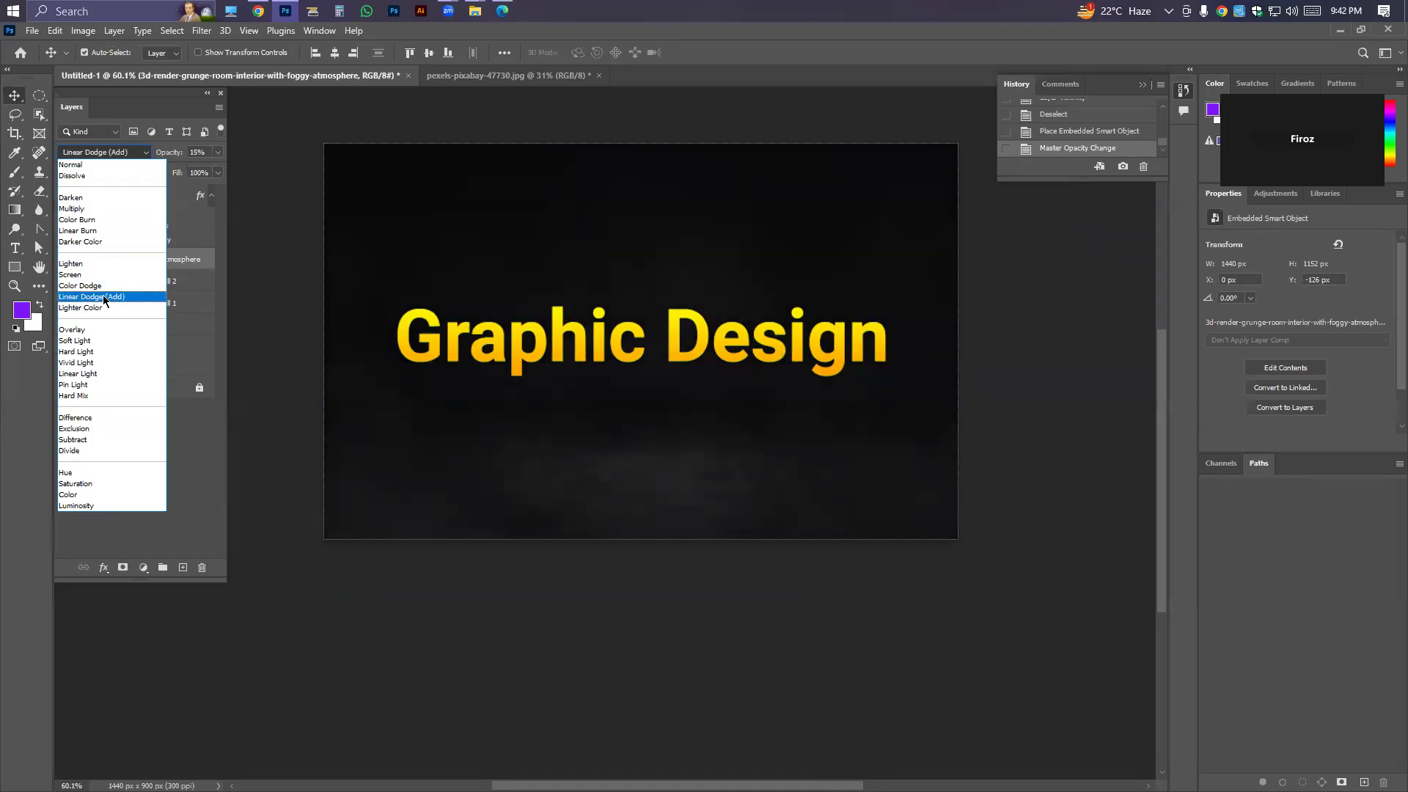
click(102, 165)
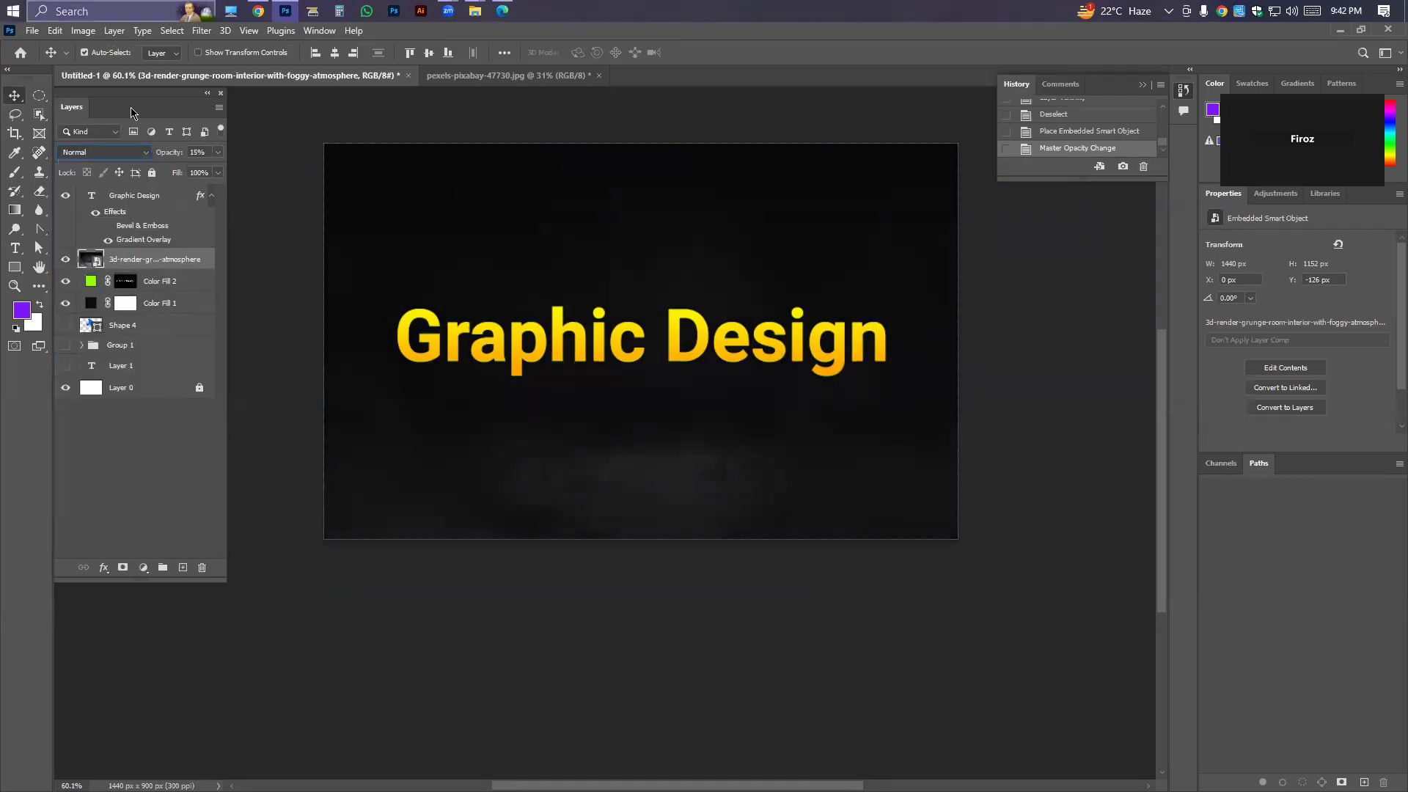
Set the foggy room layer's opacity to 10%.
click(206, 153)
text(10)
key(Return)
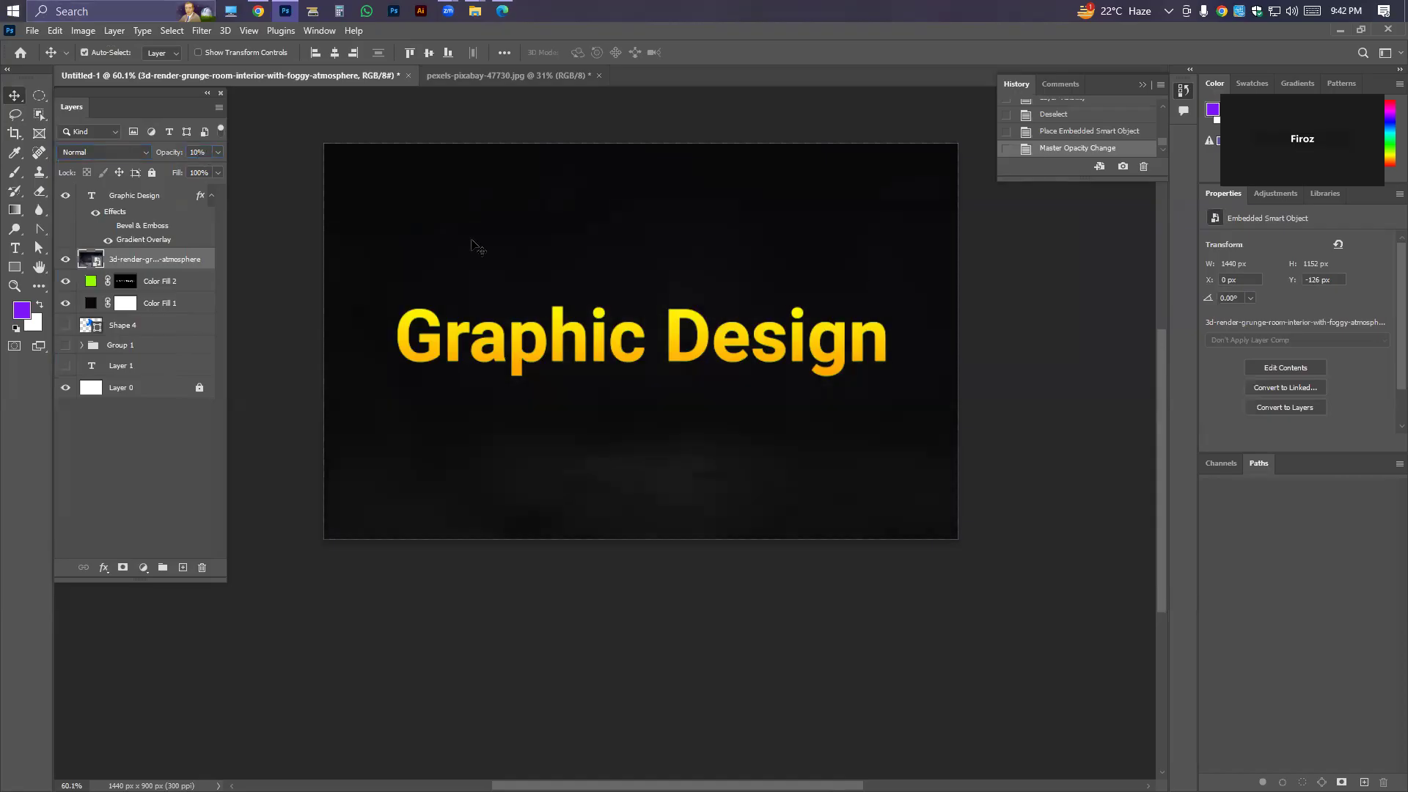
drag(534, 288, 507, 306)
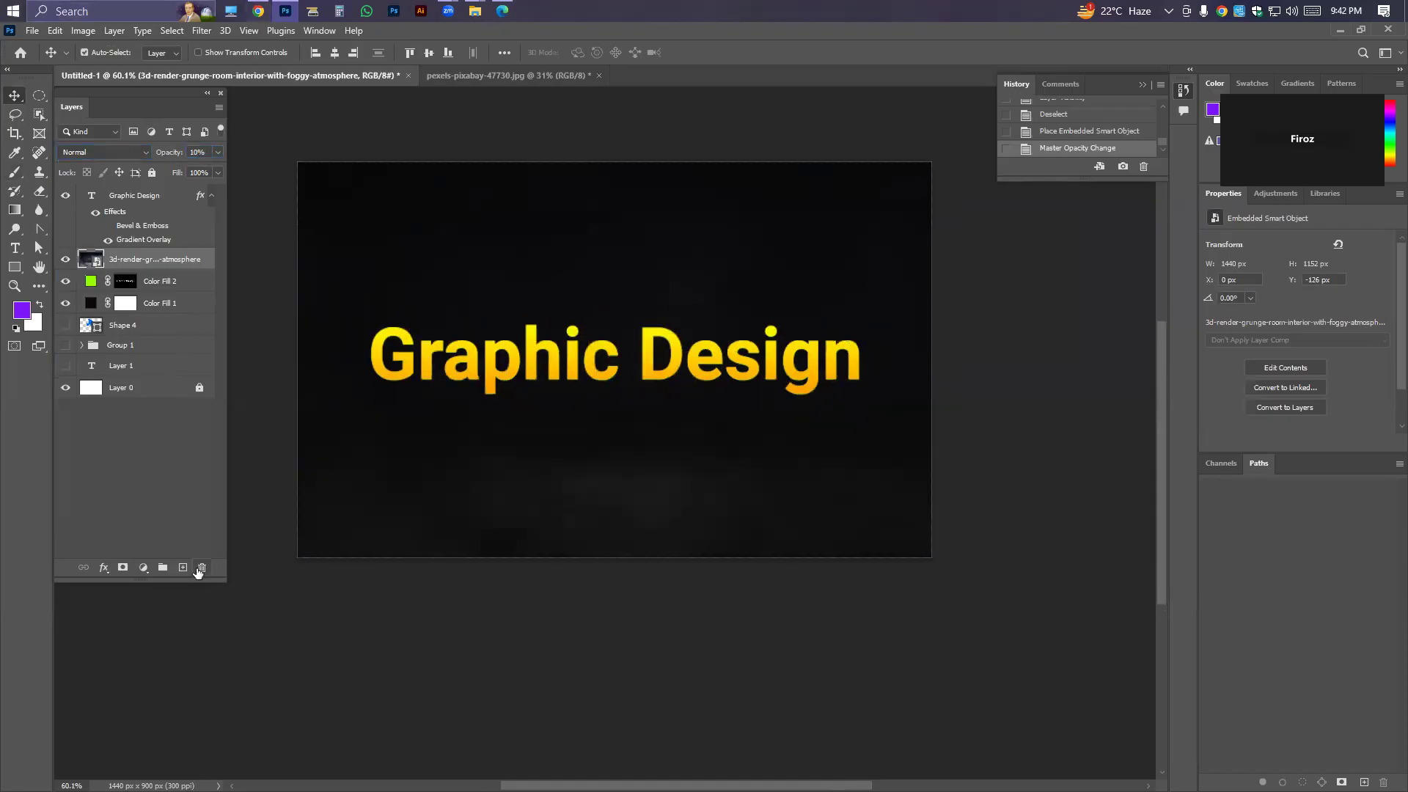
Add a new layer above the foggy room image and make it a solid colour fill, sampling the text's yellow and darkening it to deep olive.
click(182, 569)
click(143, 567)
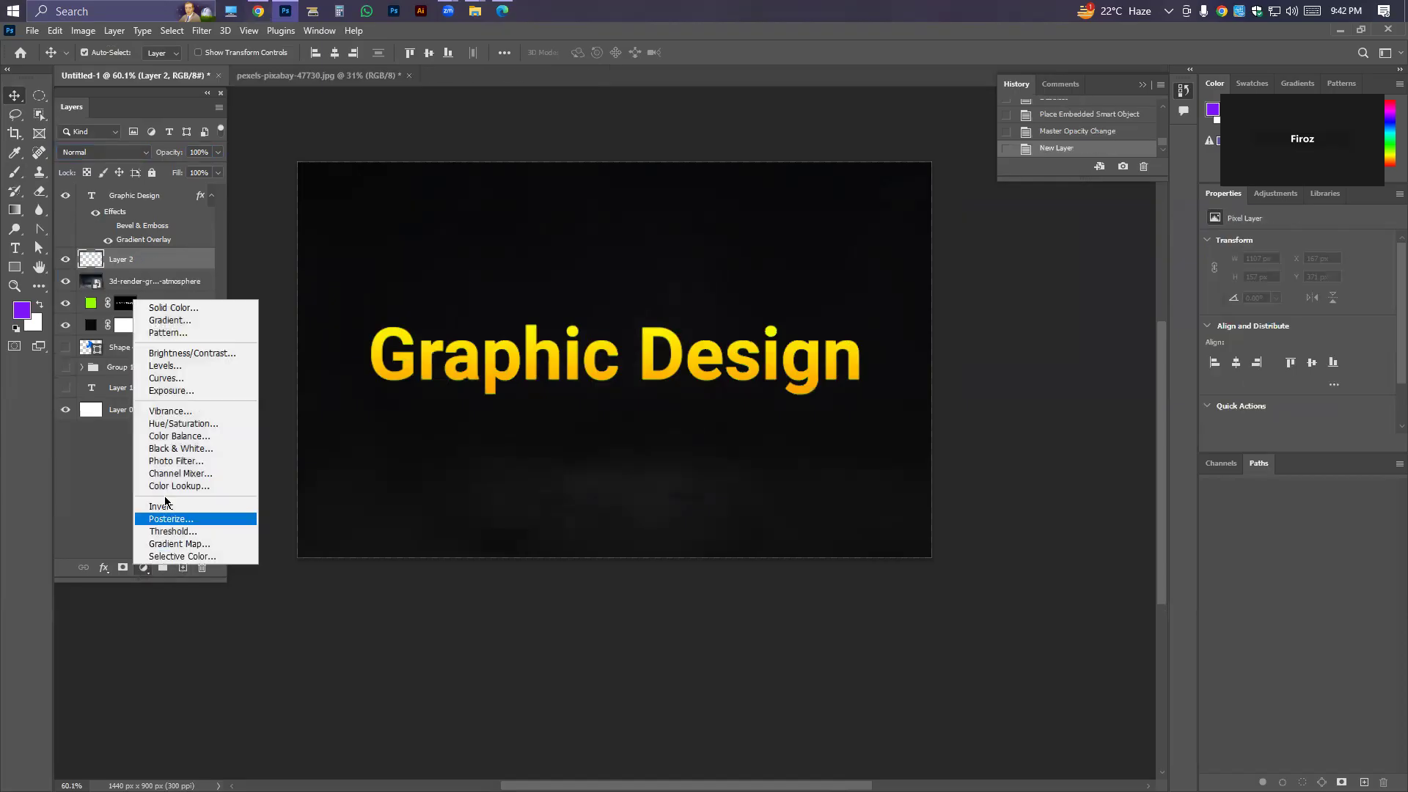
click(173, 308)
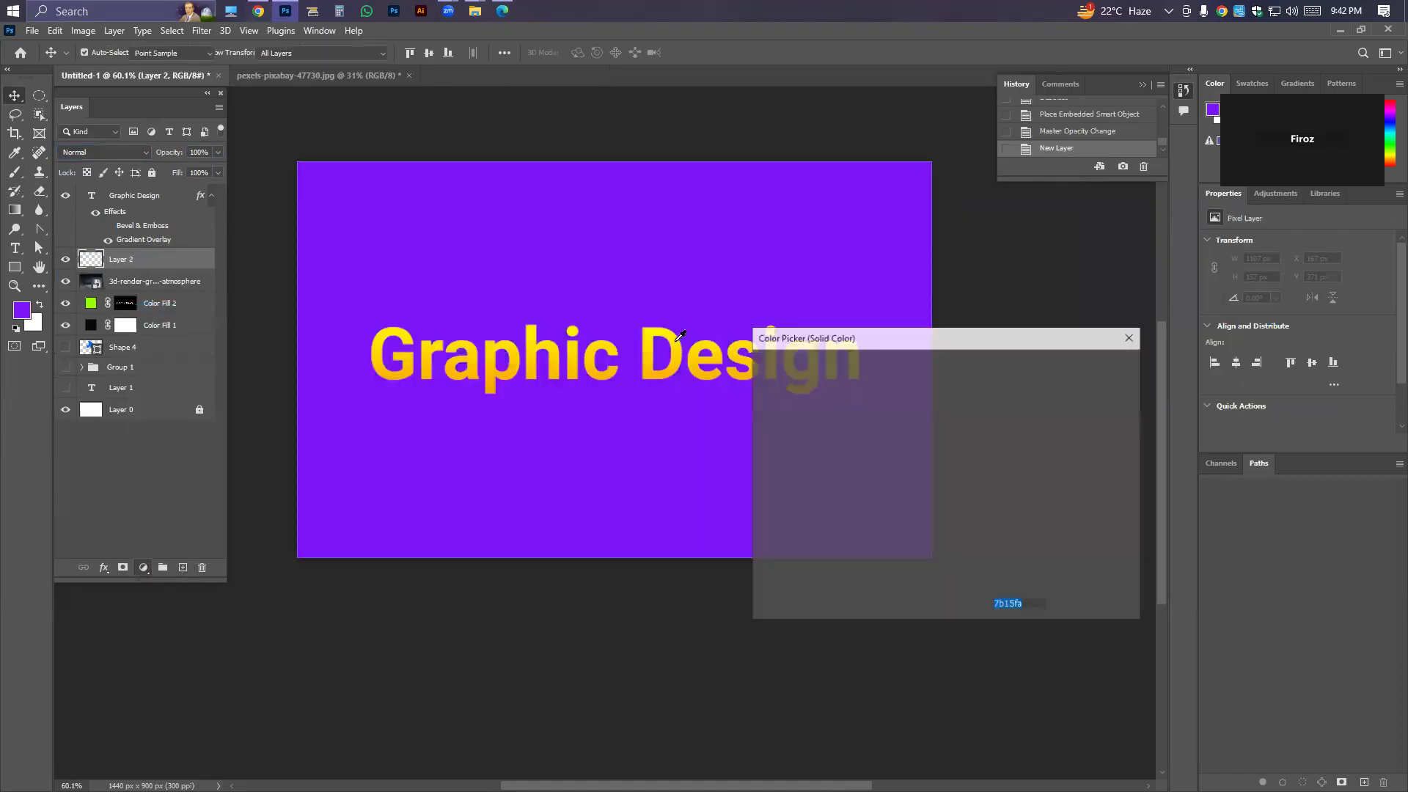
click(512, 344)
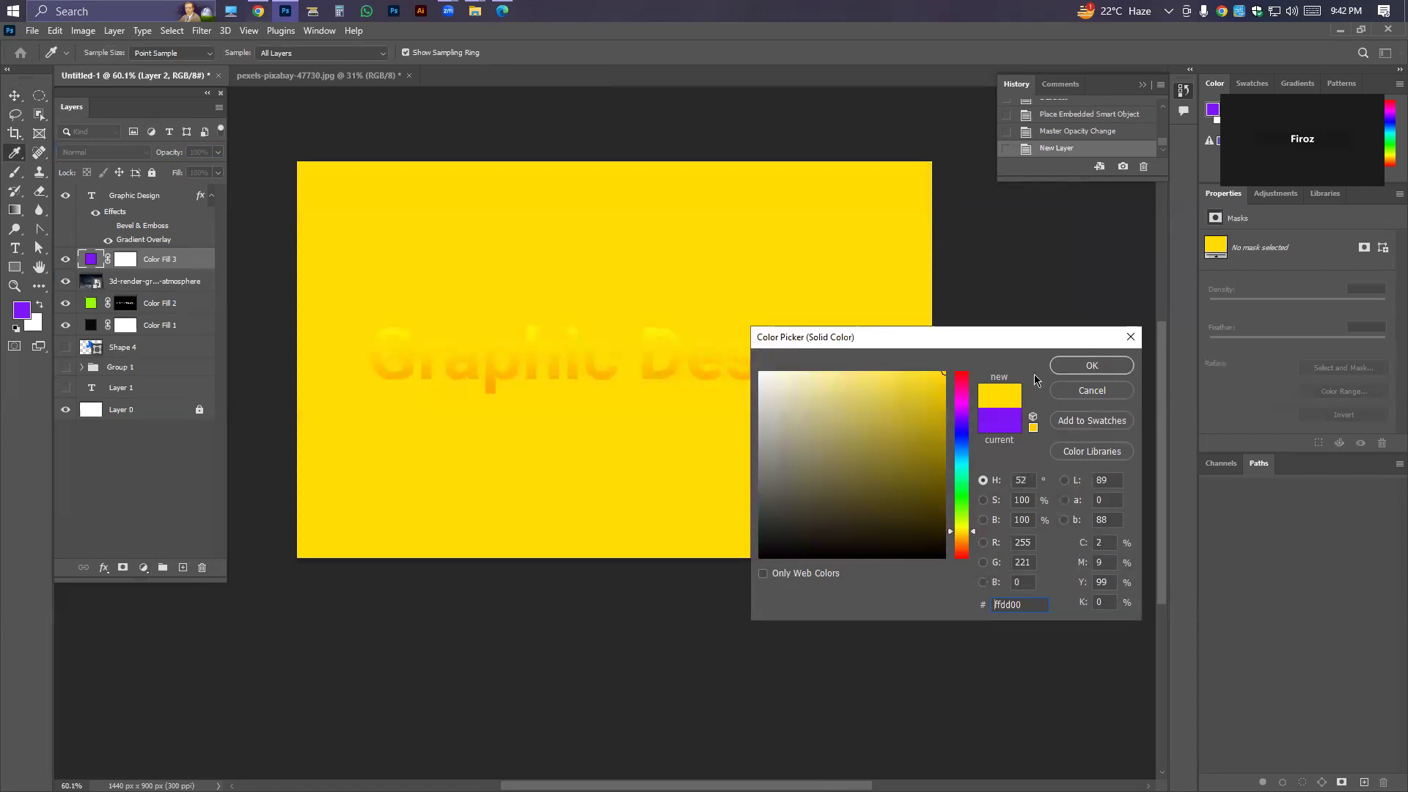
drag(914, 488, 949, 508)
click(1092, 365)
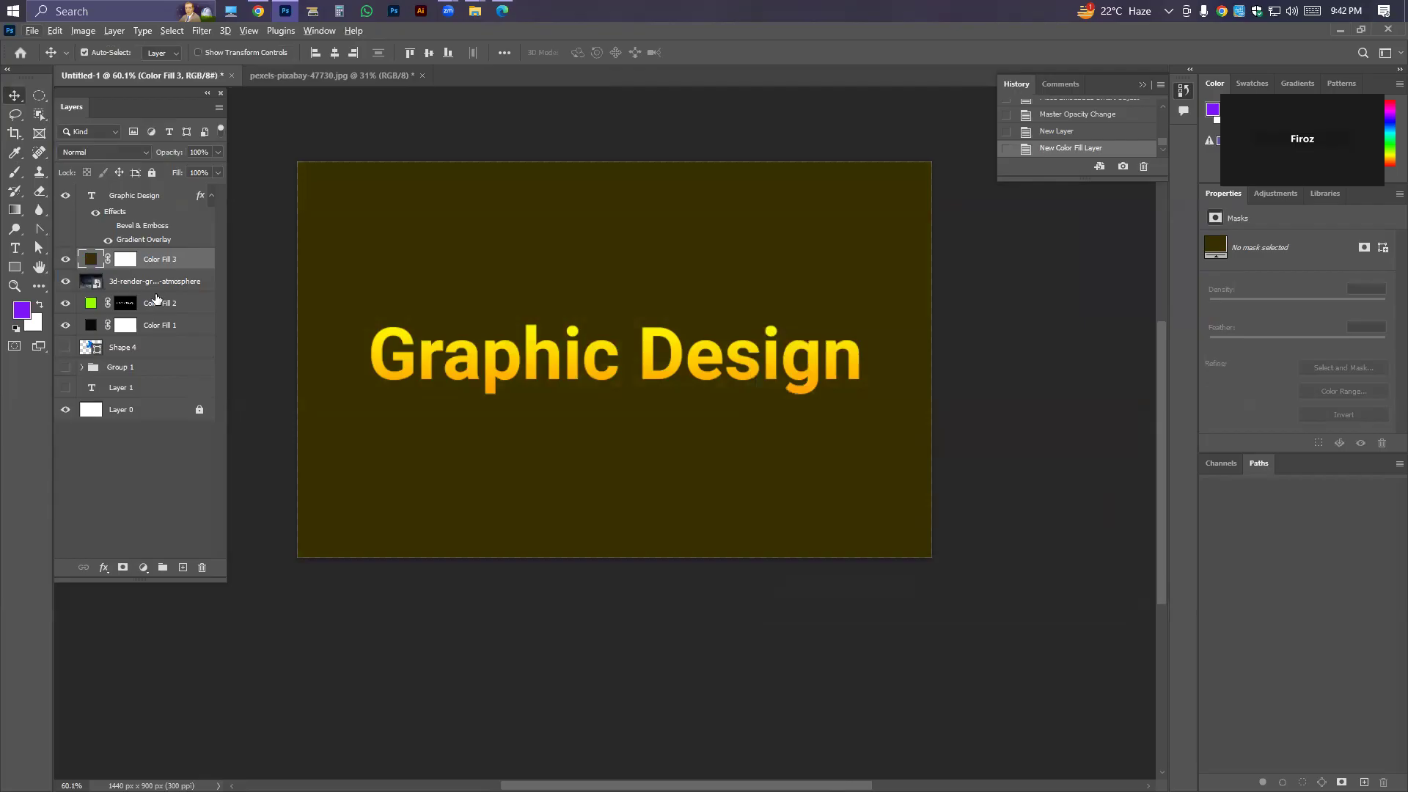
Try clipping the dark olive Color Fill 3 layer to the foggy room image, and undo the clipping mask.
right_click(168, 265)
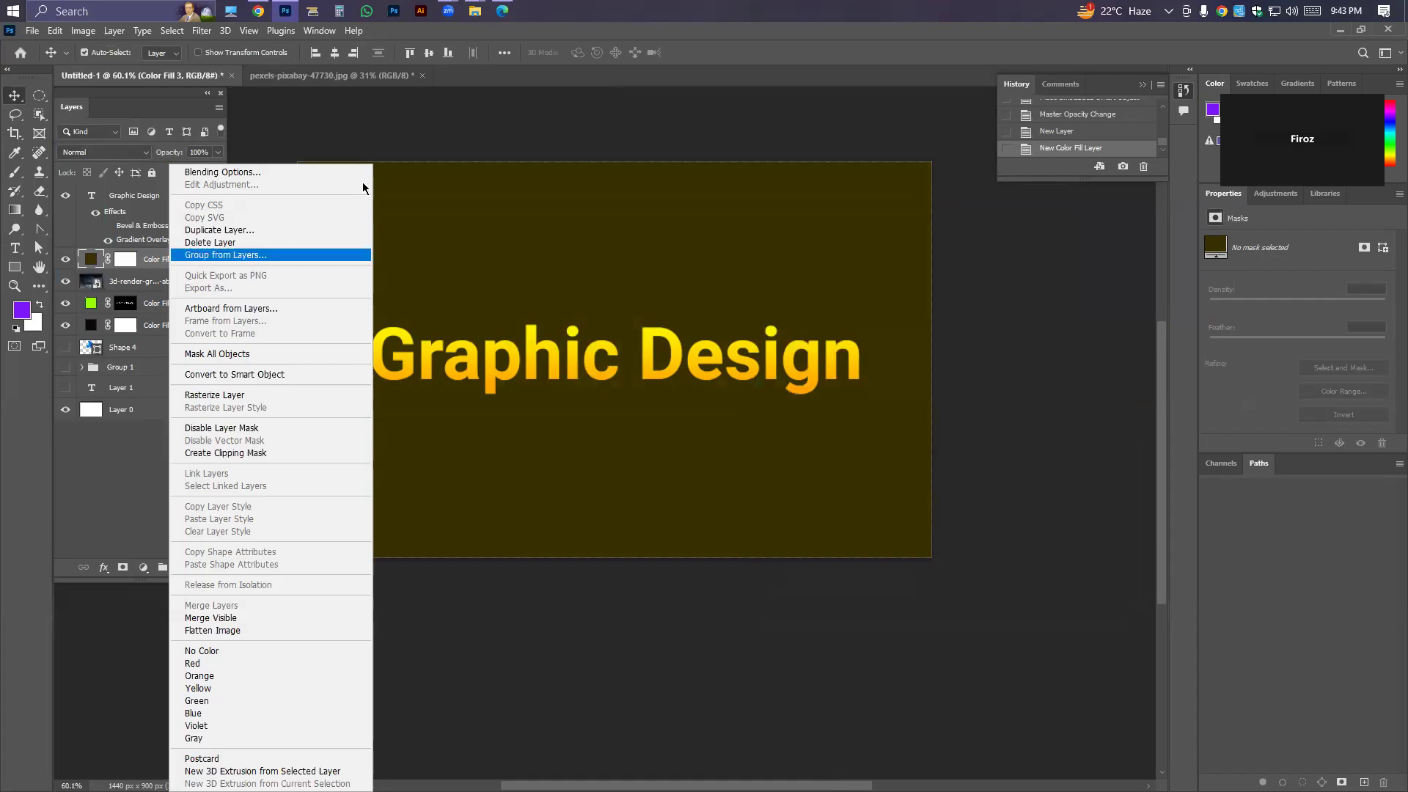
click(124, 286)
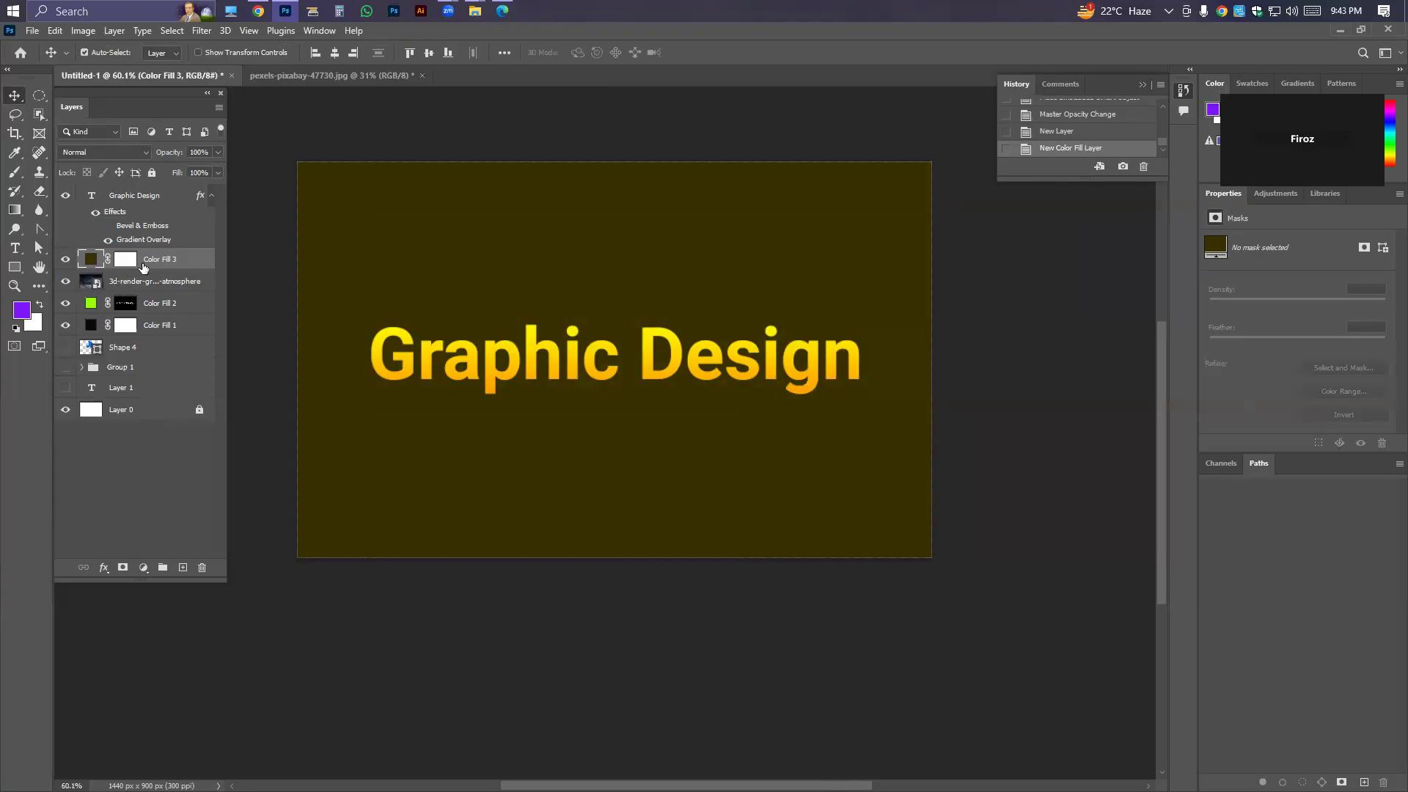
right_click(161, 266)
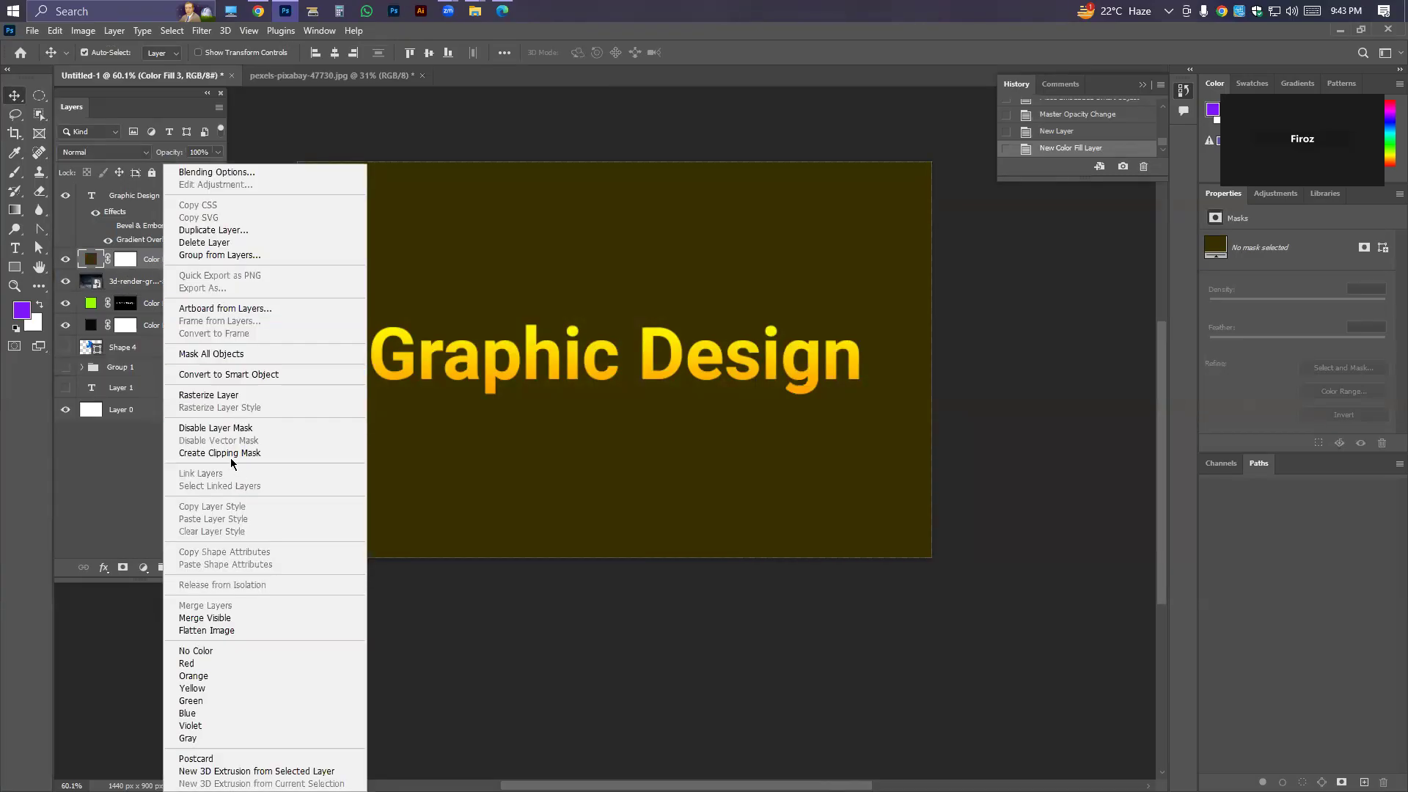
click(230, 453)
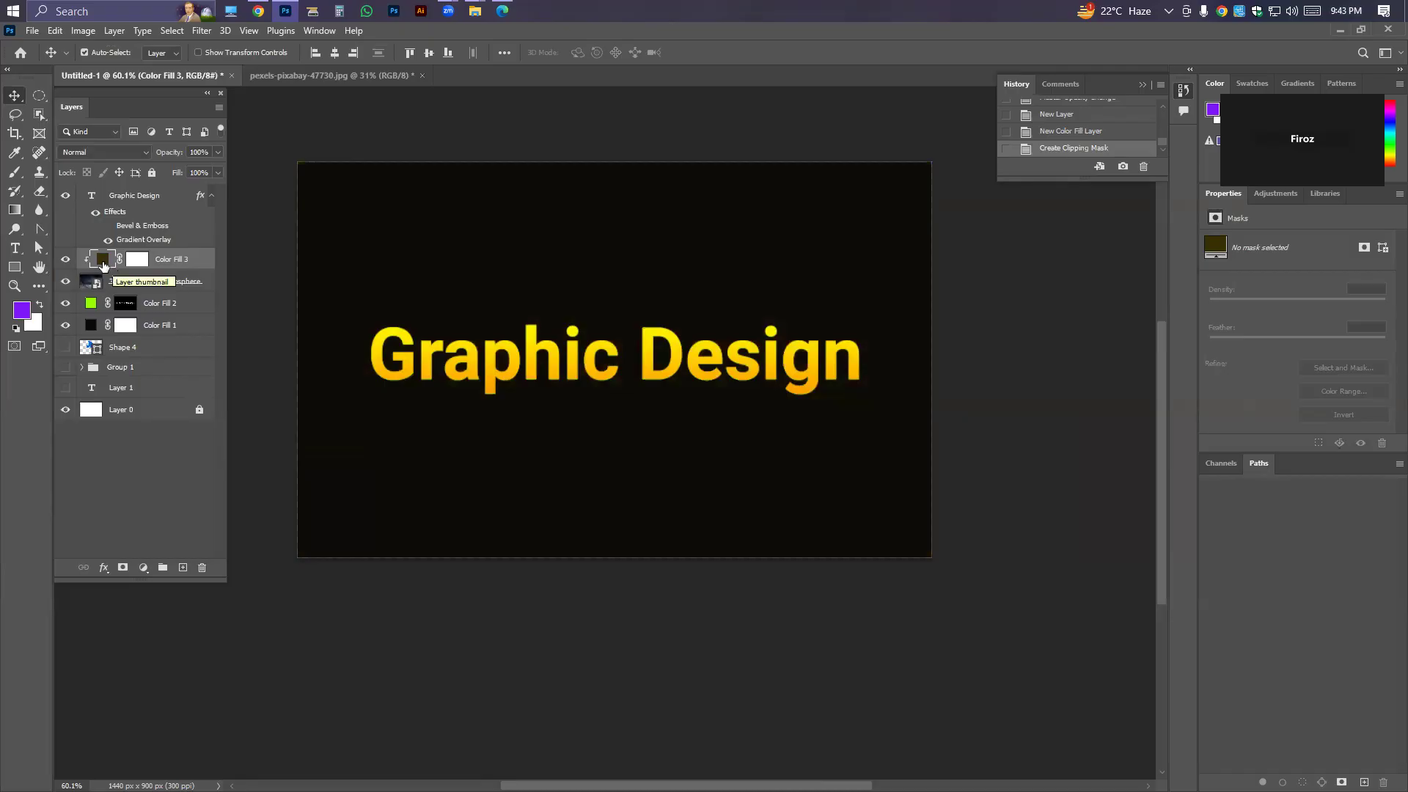
key(ctrl+z)
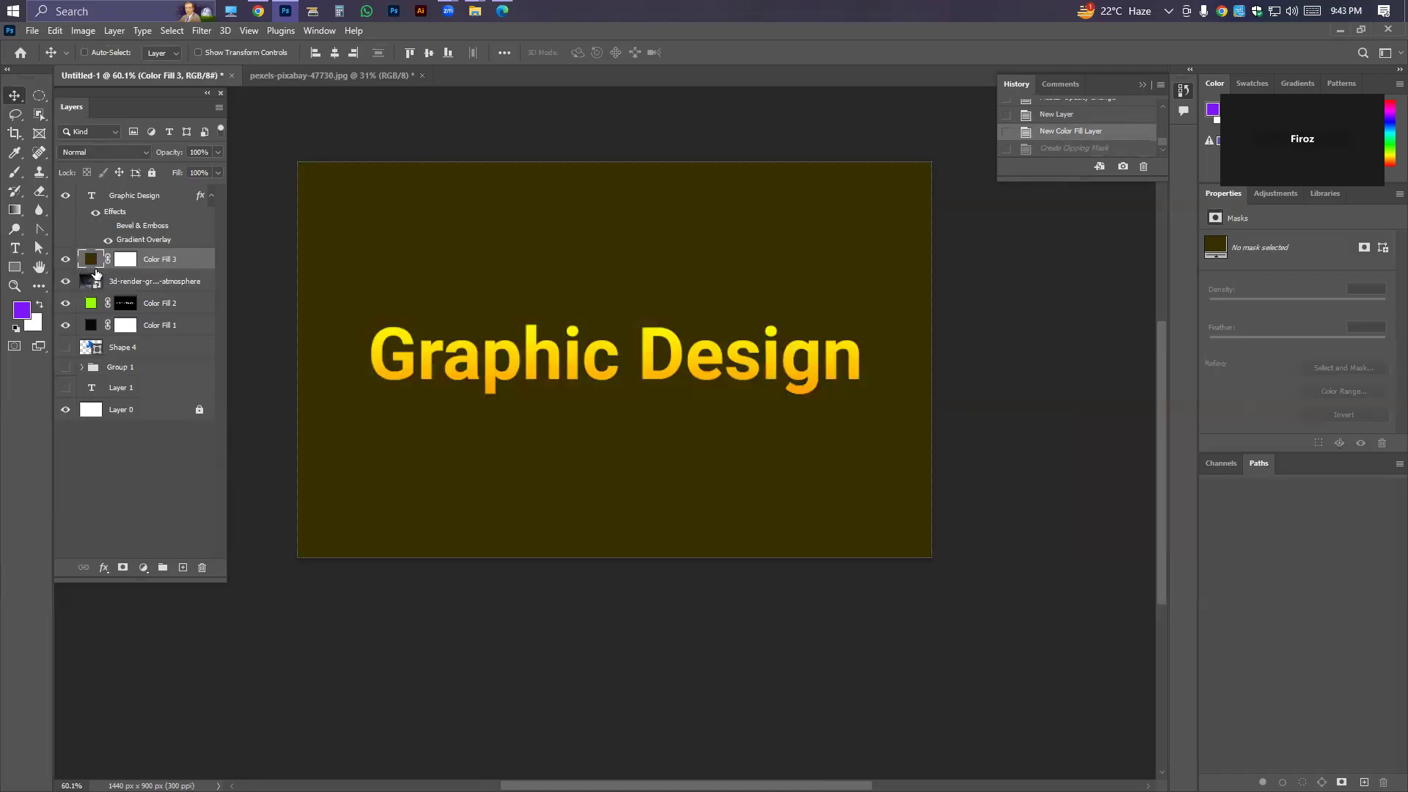
Redo Color Fill 3's clipping mask, toggle the foggy room image's visibility to compare, and undo these changes.
key(ctrl+shift+z)
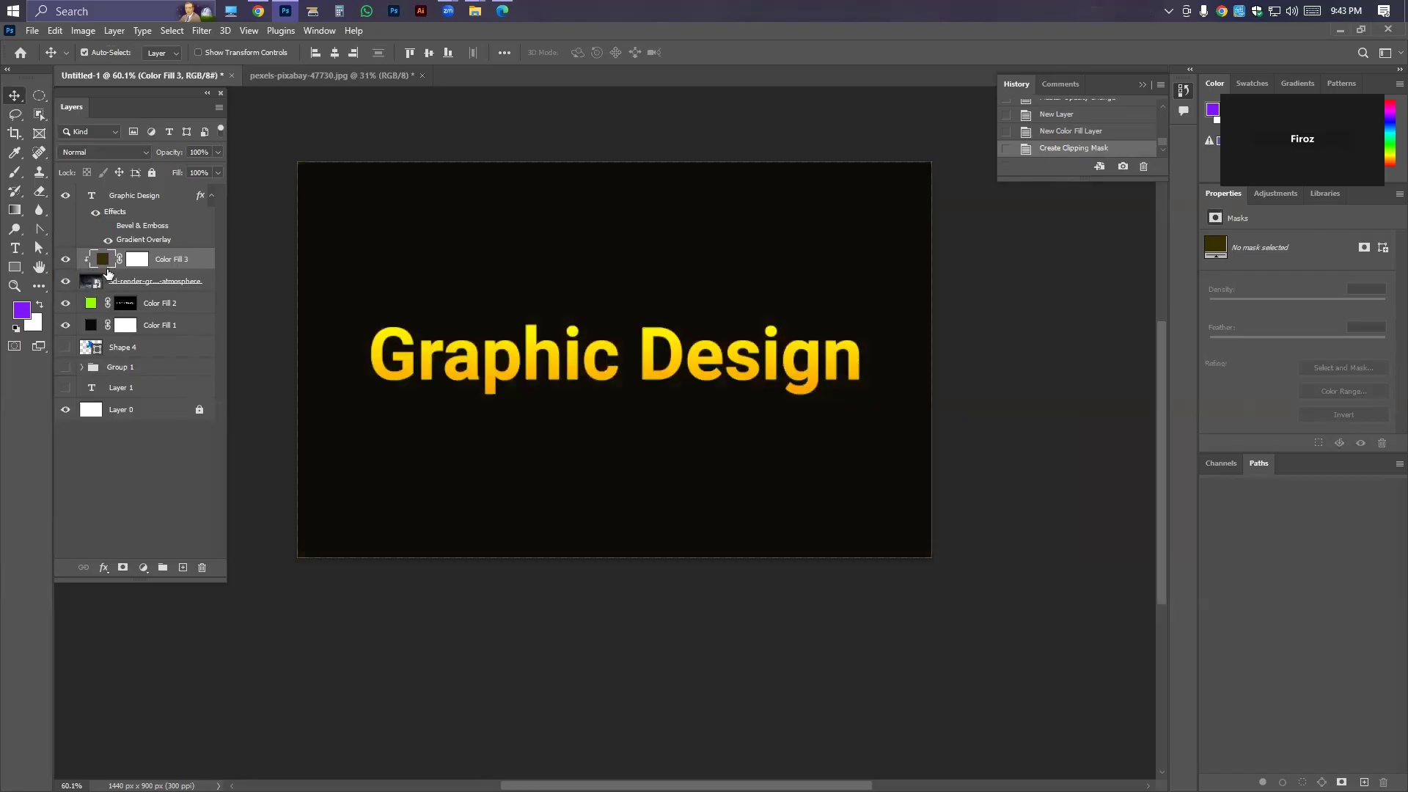
click(64, 281)
click(65, 282)
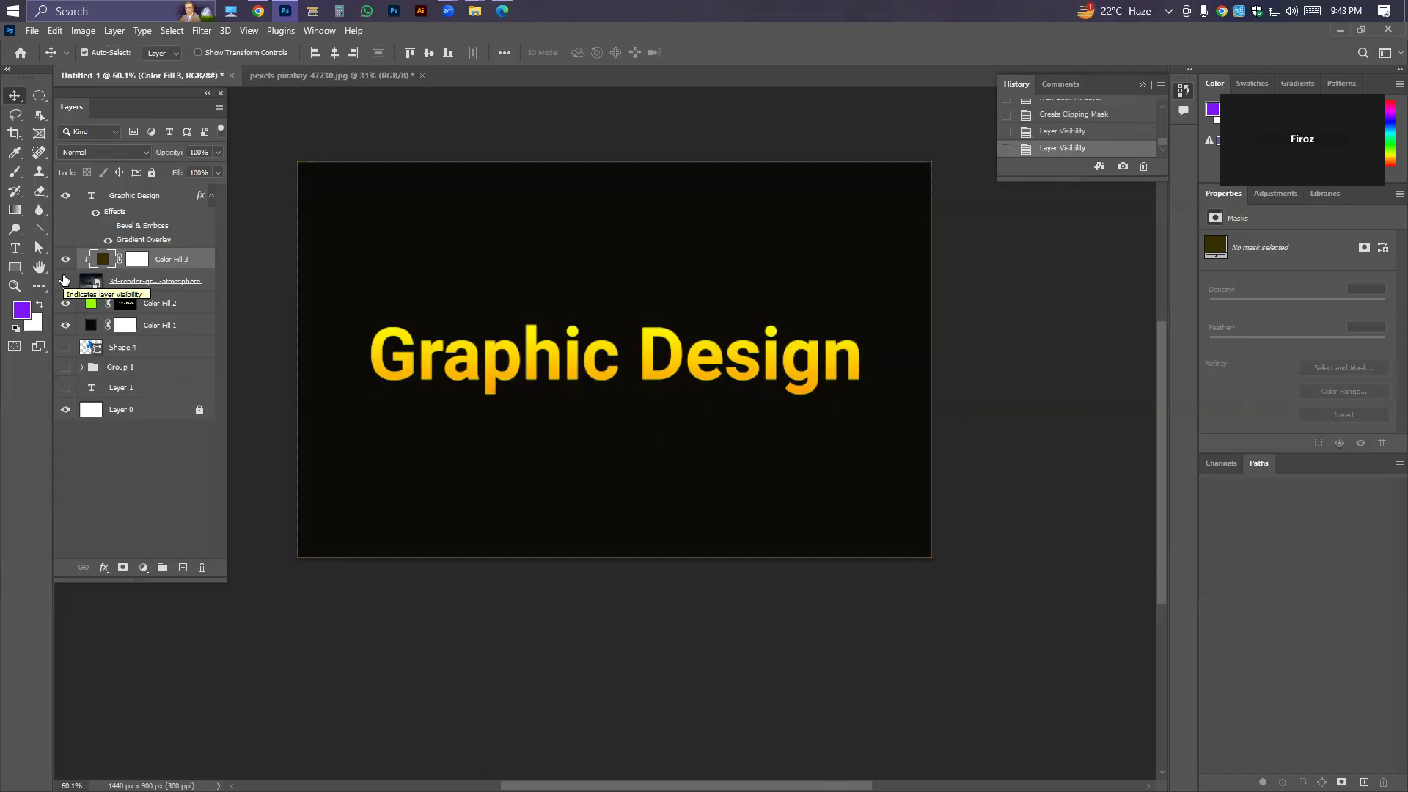
key(ctrl+z)
key(ctrl+z)
key(ctrl+z)
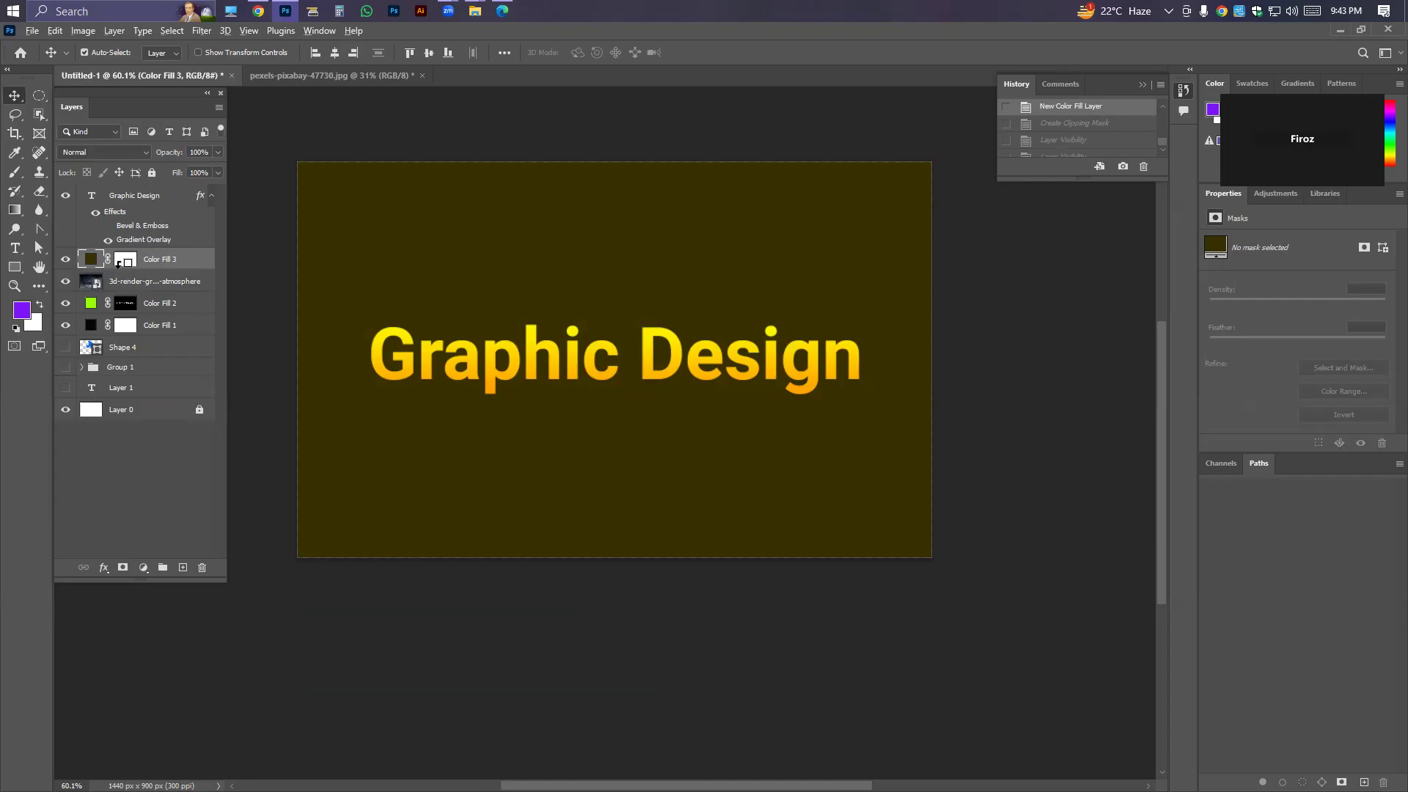
Clip Color Fill 3 to the foggy room image, set its blend mode to Linear Dodge (Add), and compare it hidden and shown.
alt+click(118, 272)
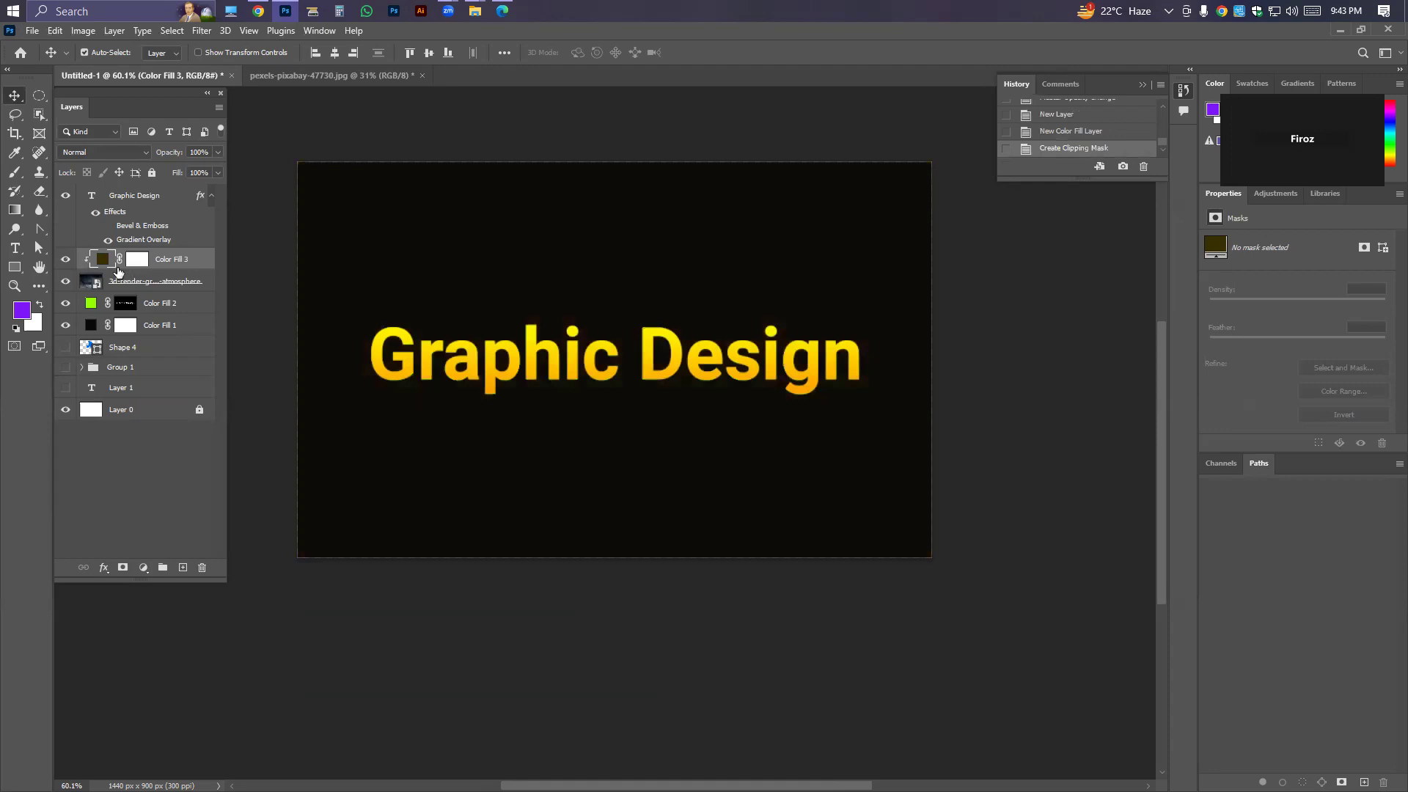
click(105, 152)
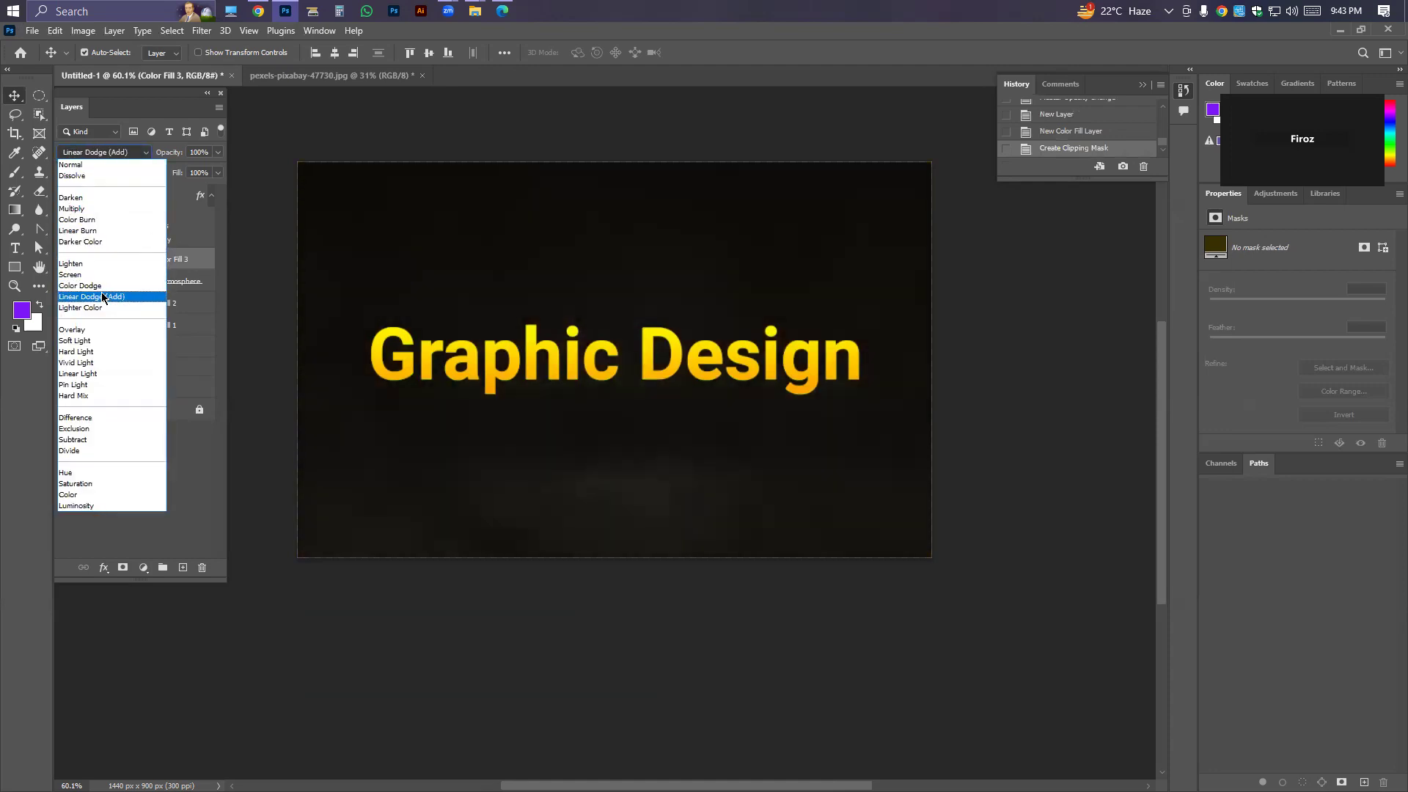
click(104, 296)
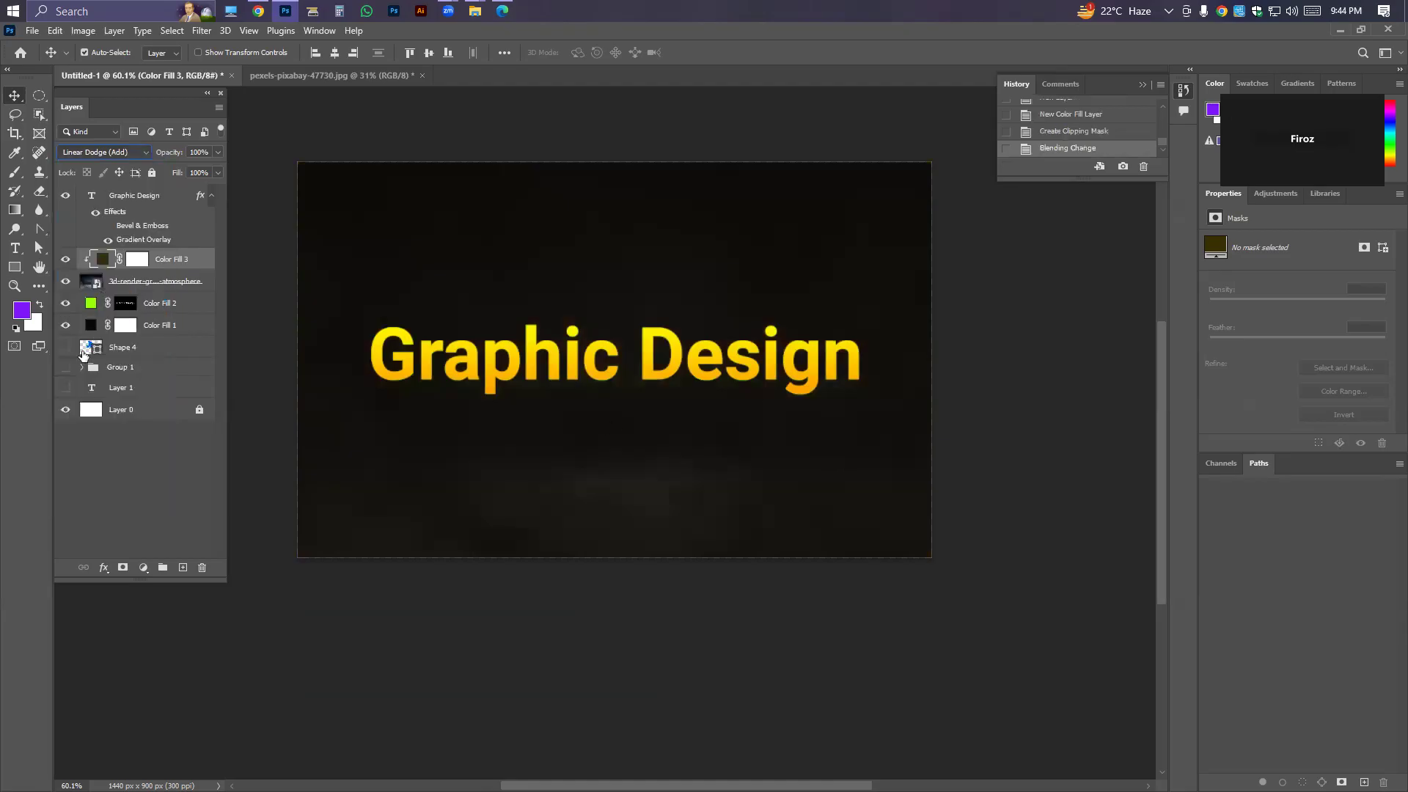
click(66, 259)
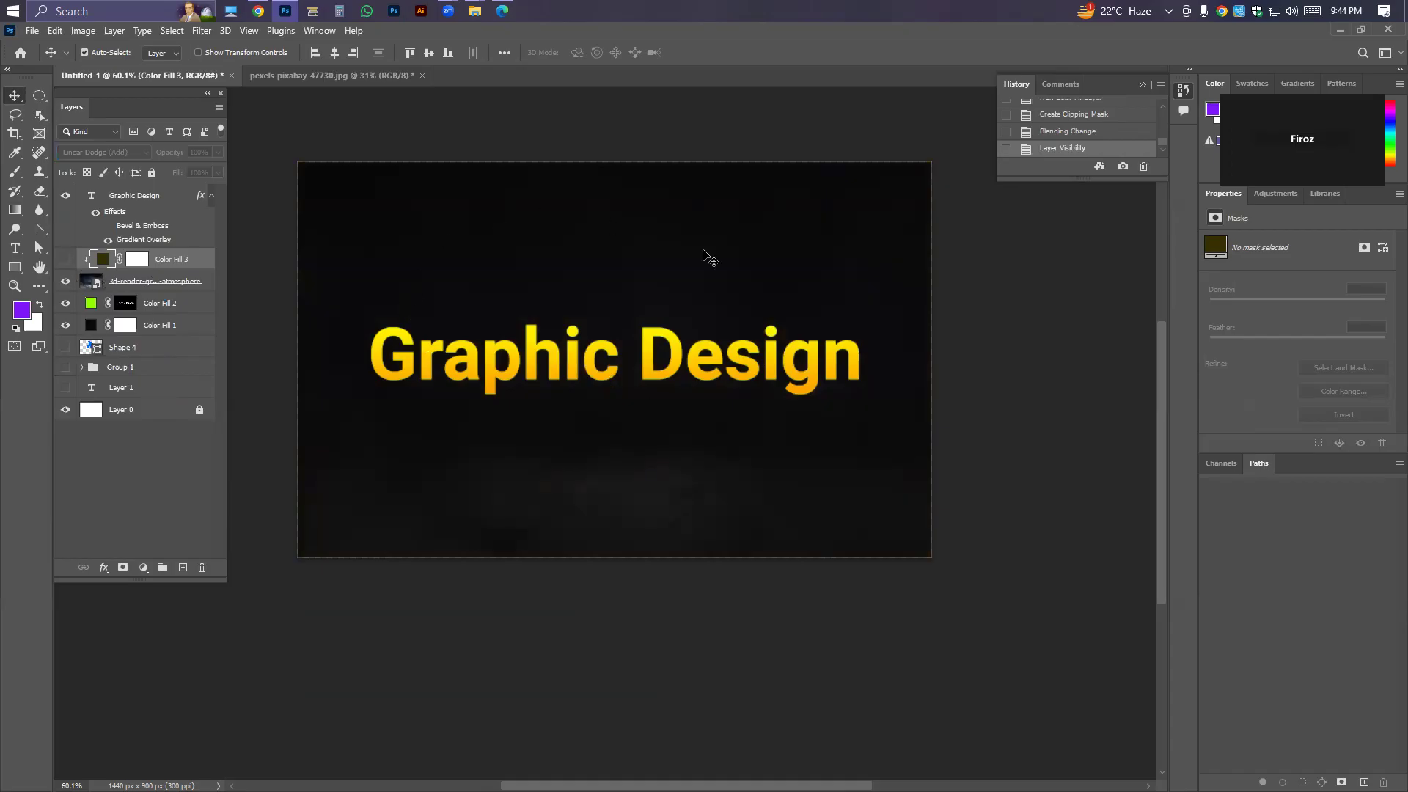
click(65, 259)
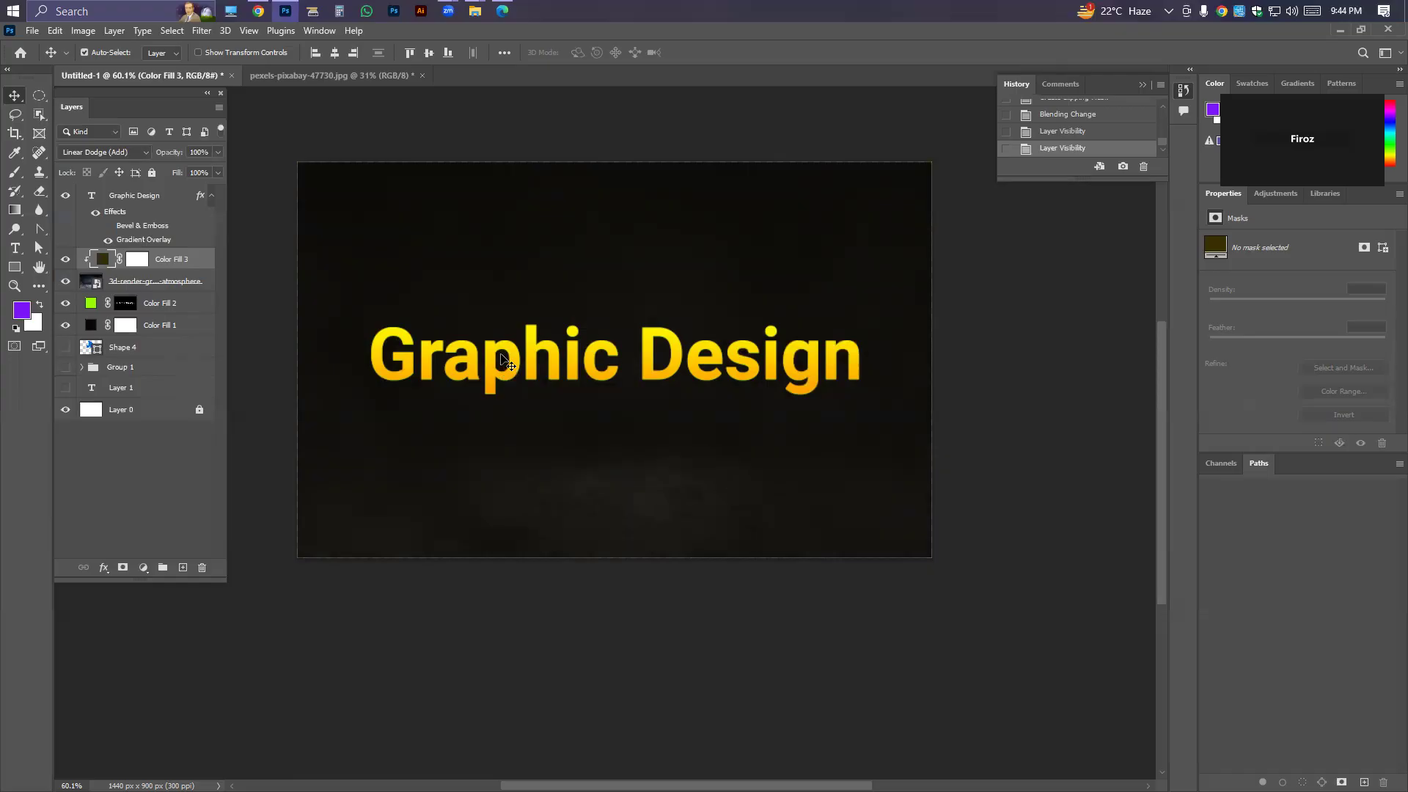
Brighten Color Fill 3 to golden yellow #c0aa1d and preview other blend modes, keeping Linear Dodge (Add).
double_click(109, 263)
drag(880, 432, 917, 416)
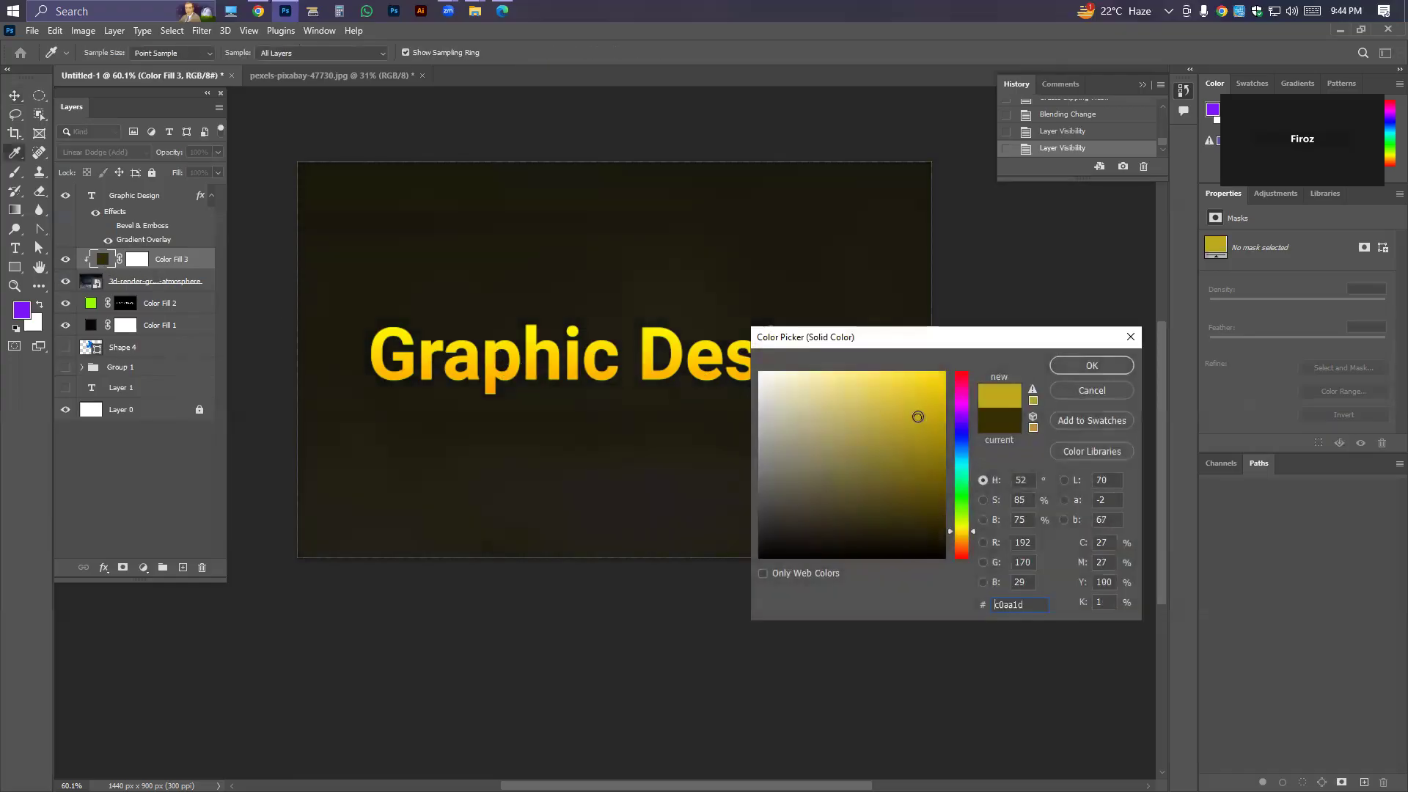
click(1091, 365)
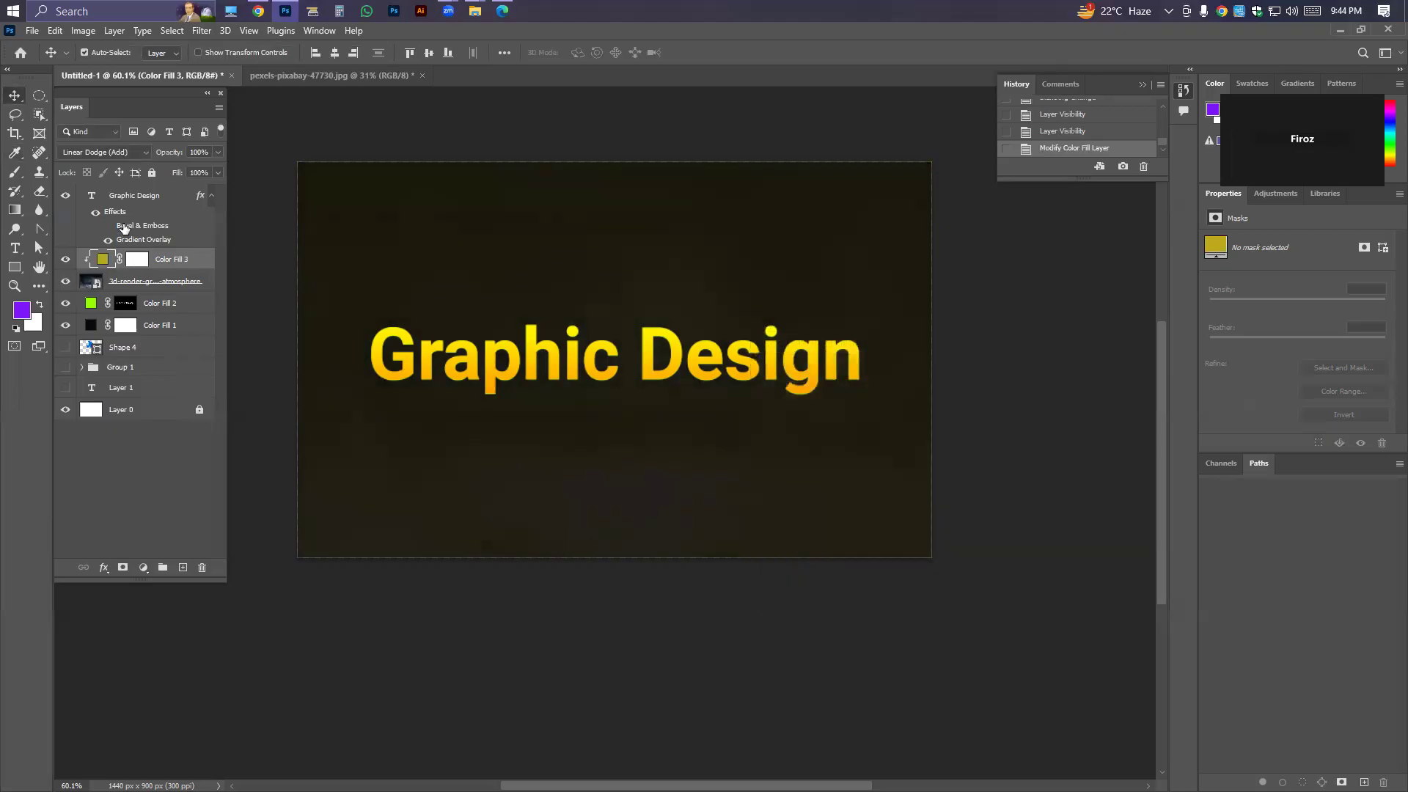
click(129, 152)
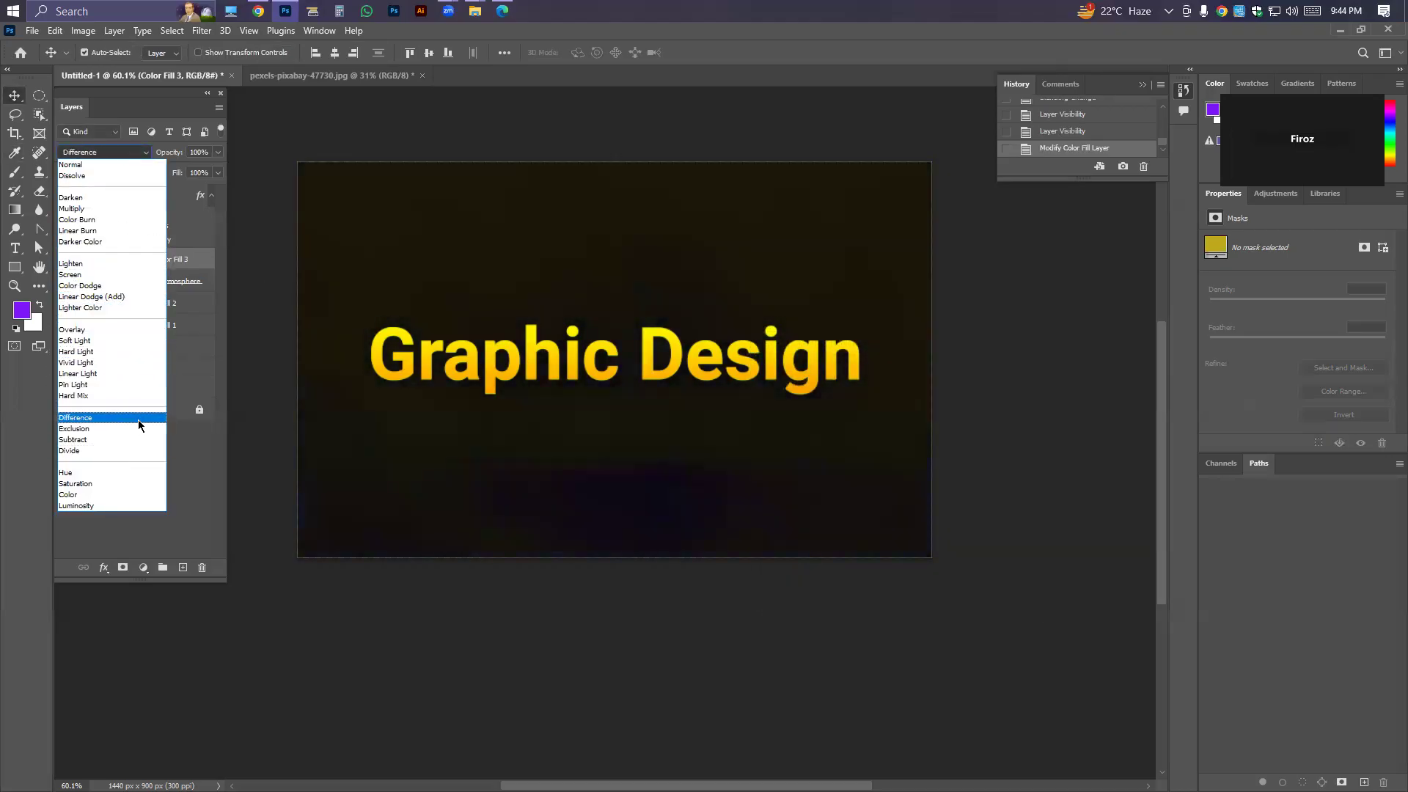
click(91, 296)
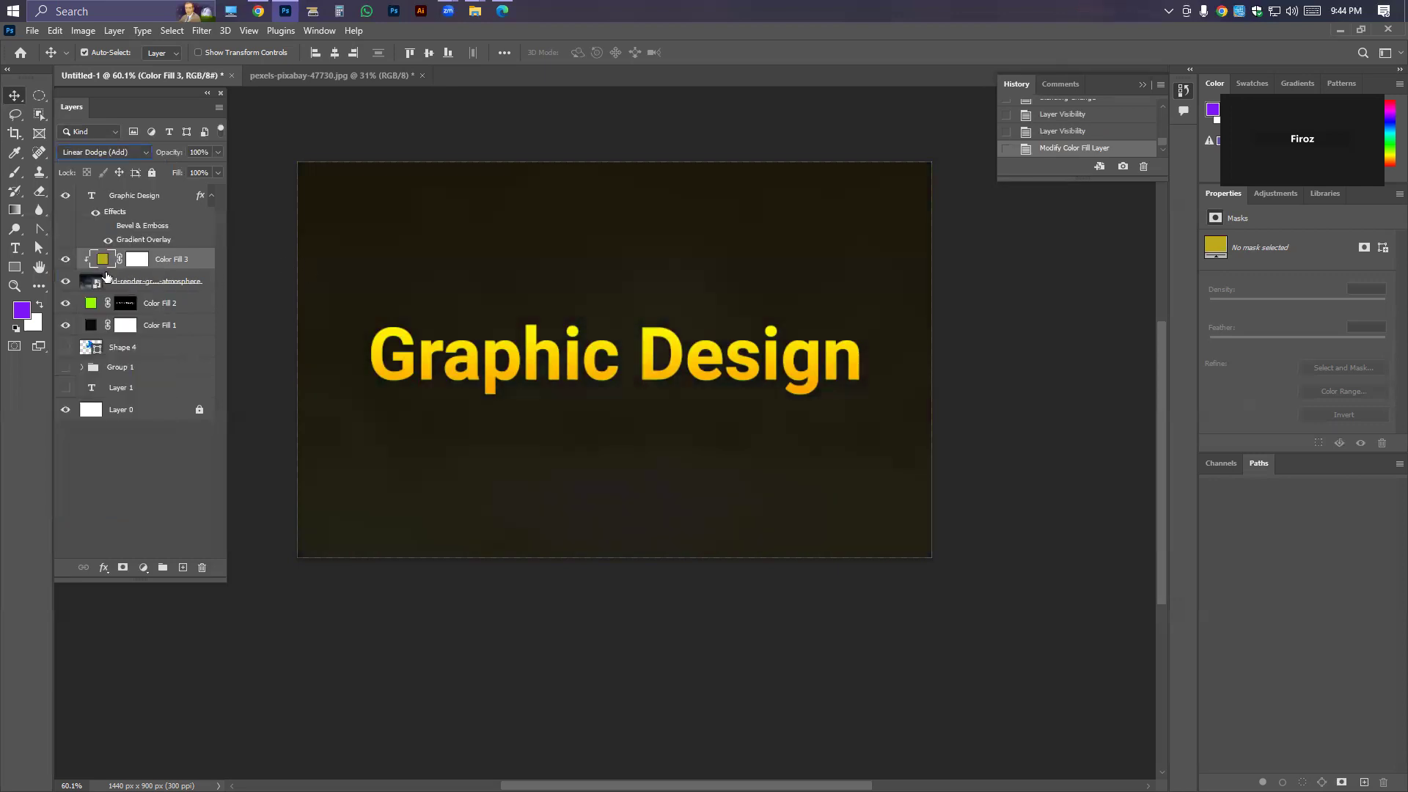
Hide the golden Color Fill 3 layer and delete it.
click(66, 261)
key(Delete)
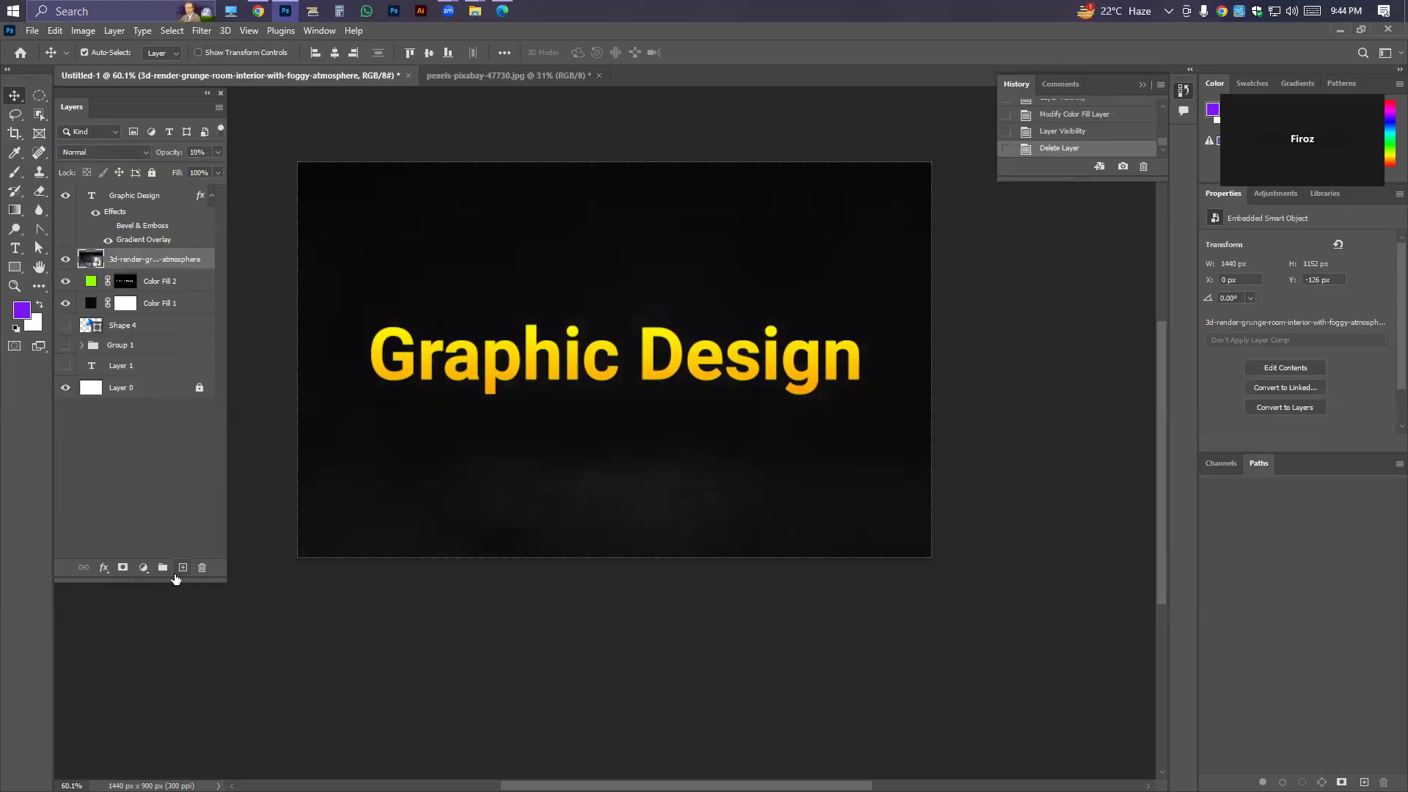
click(145, 568)
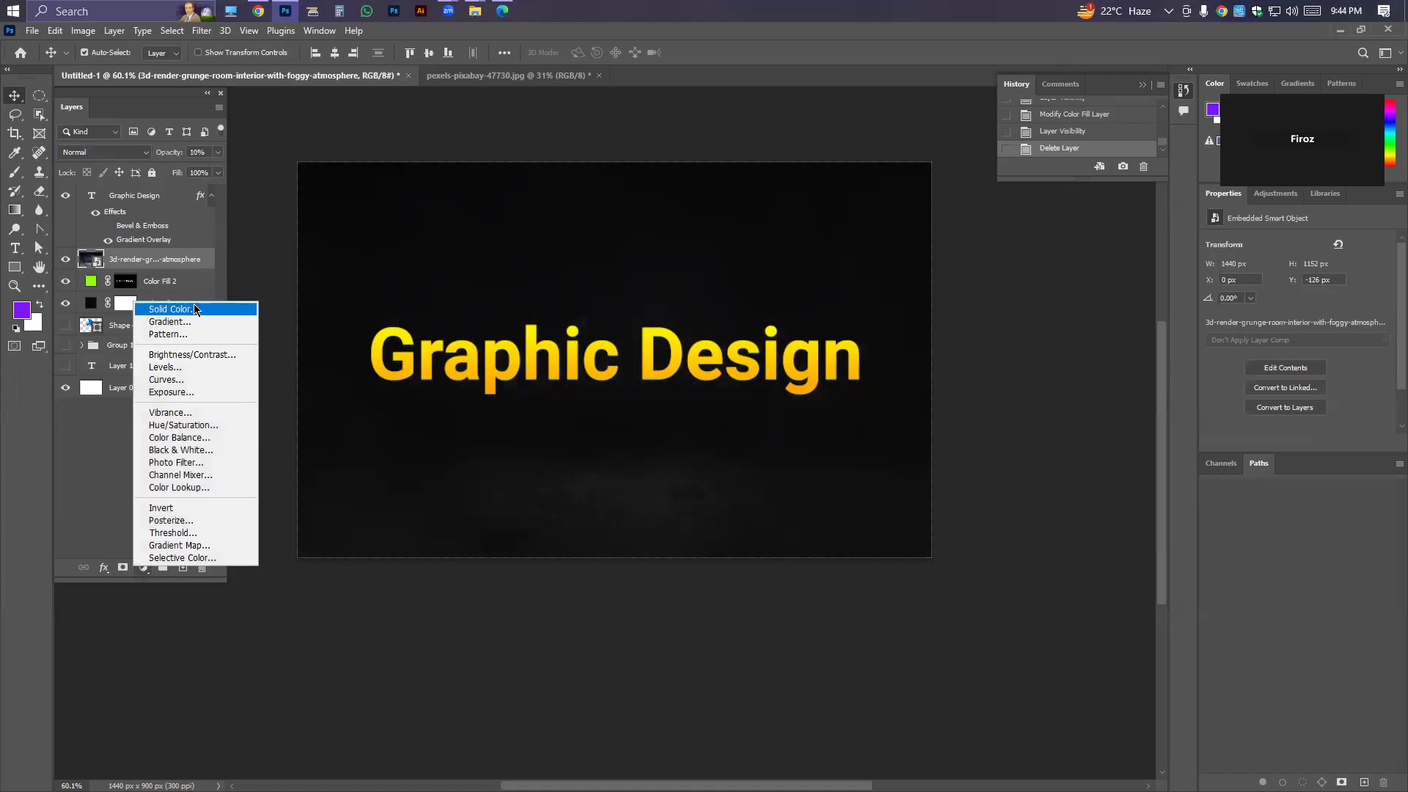
click(180, 310)
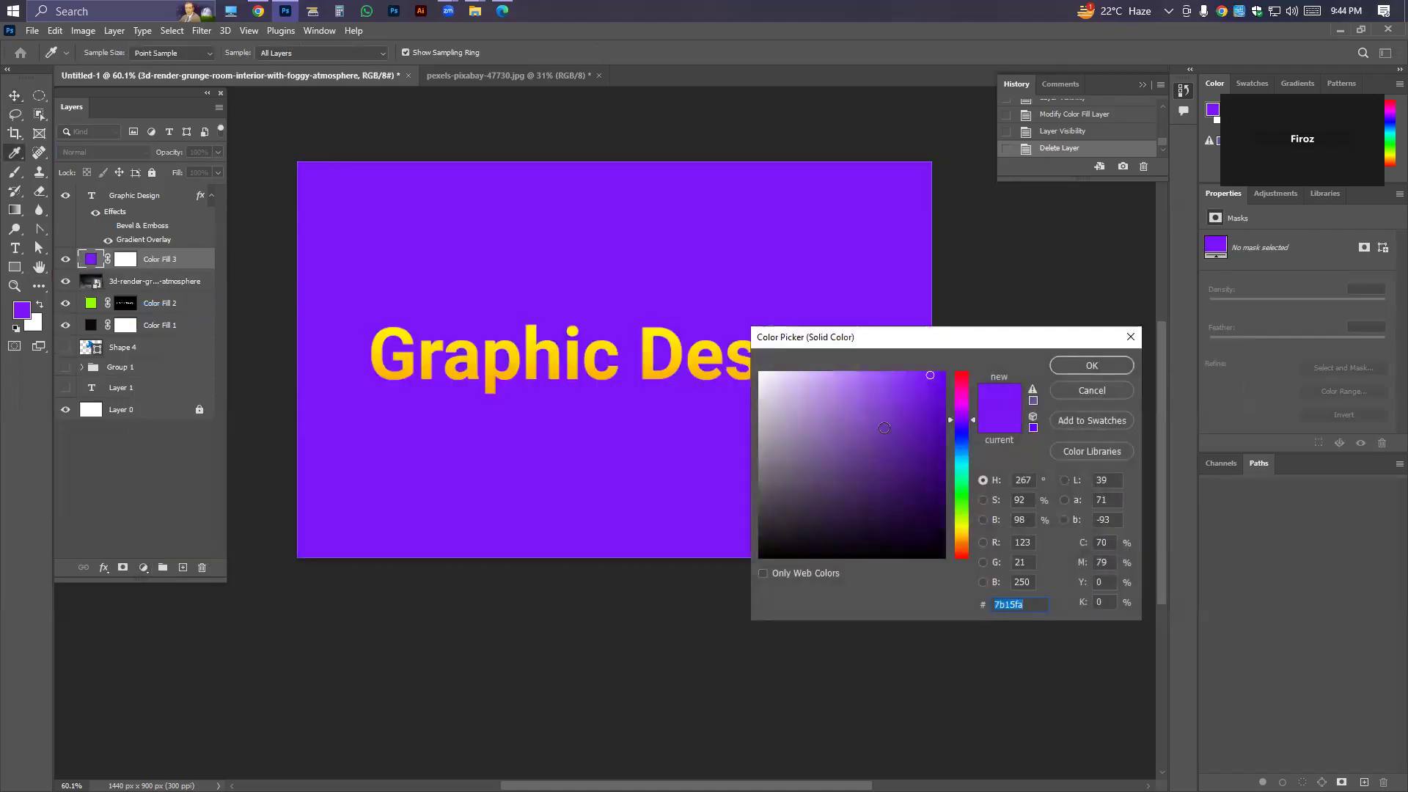
click(1072, 391)
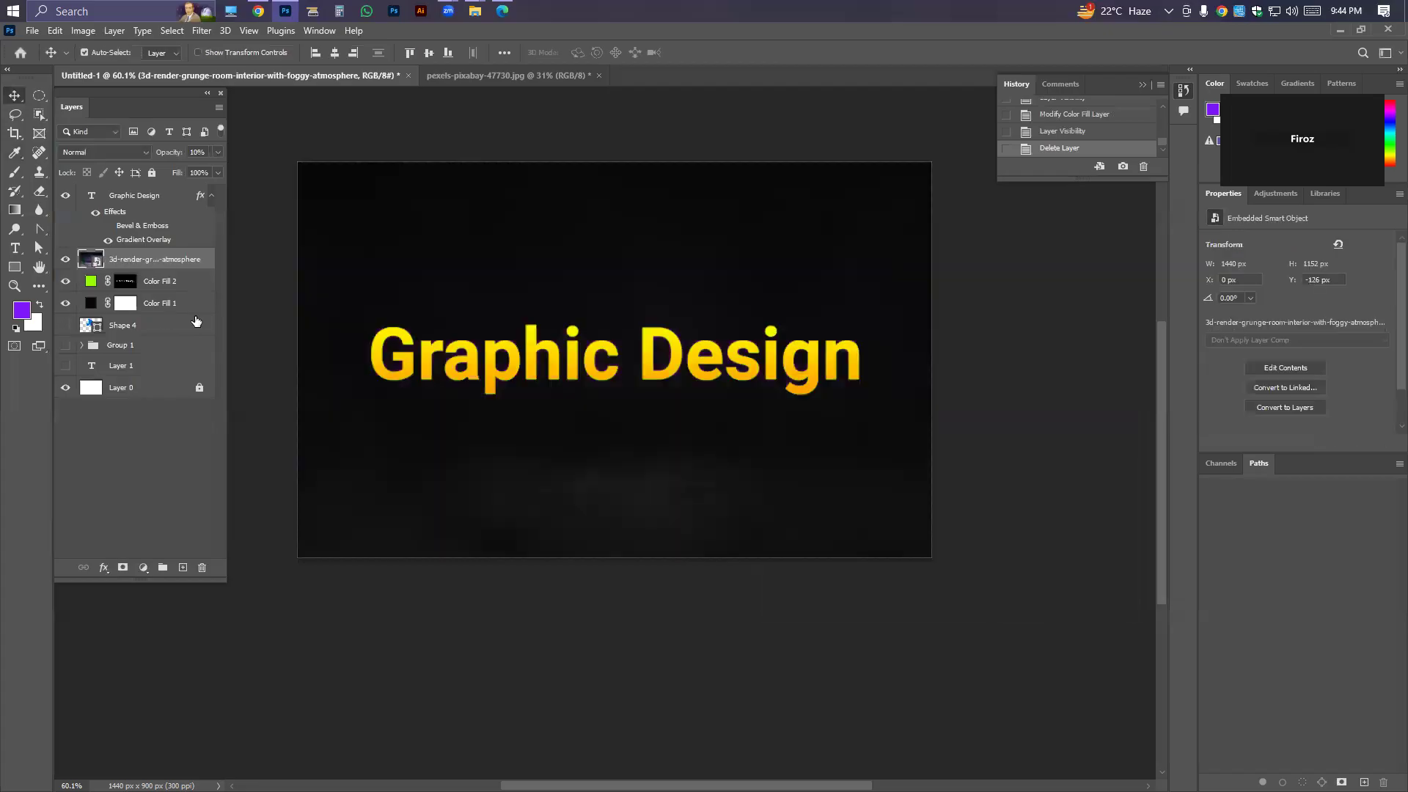
Add a solid colour fill layer above the foggy room image, sampling the text's orange and darkening it to near-black.
click(145, 567)
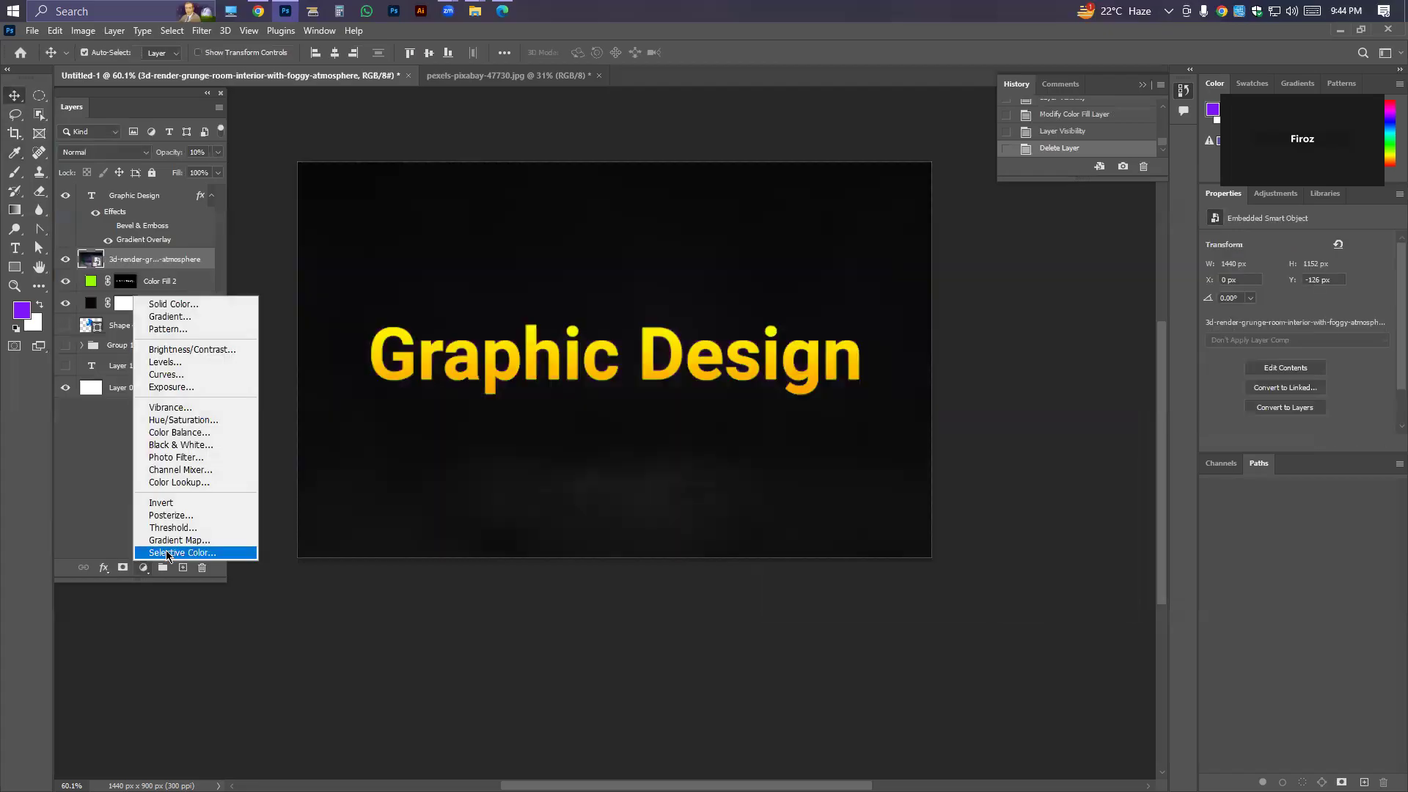
click(183, 302)
click(963, 533)
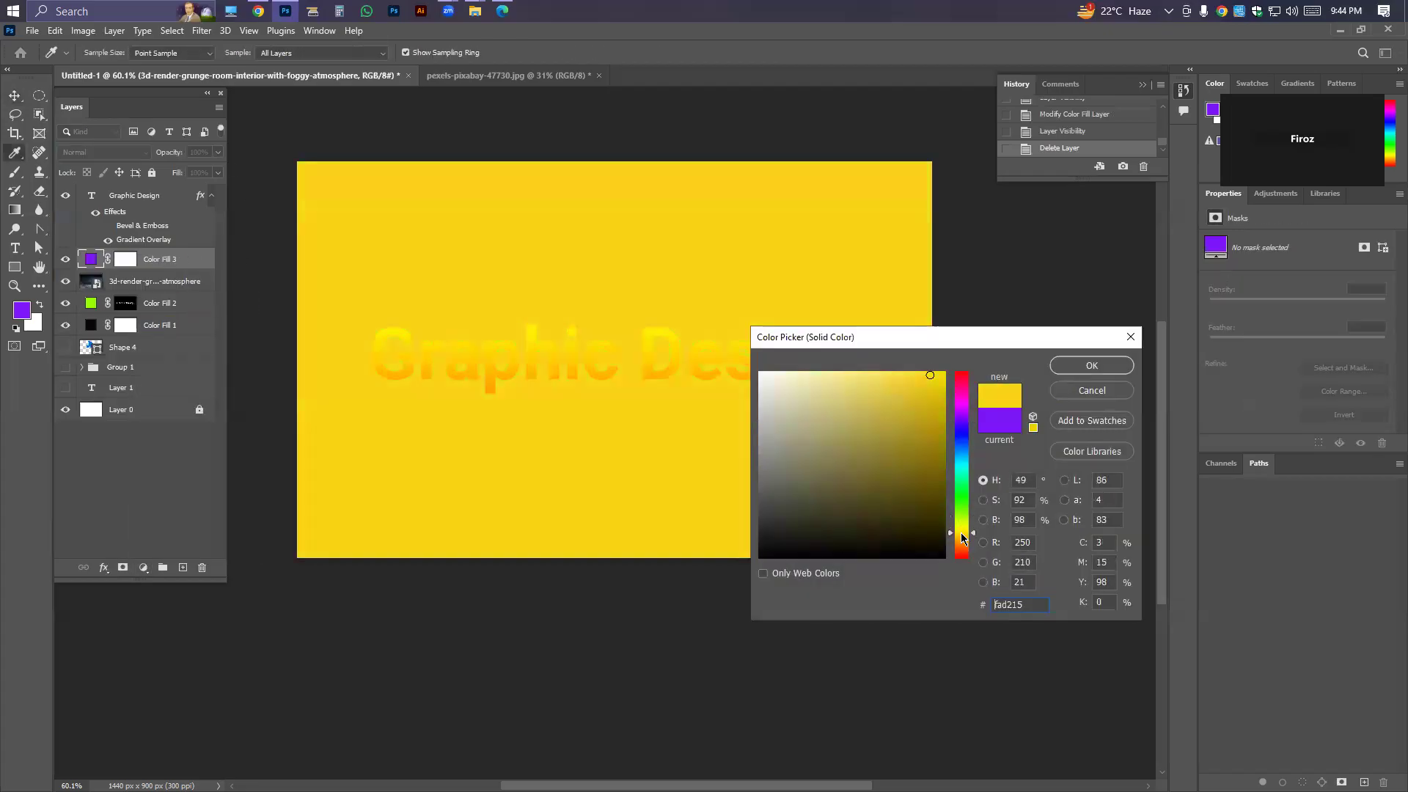
click(497, 377)
drag(941, 501, 945, 546)
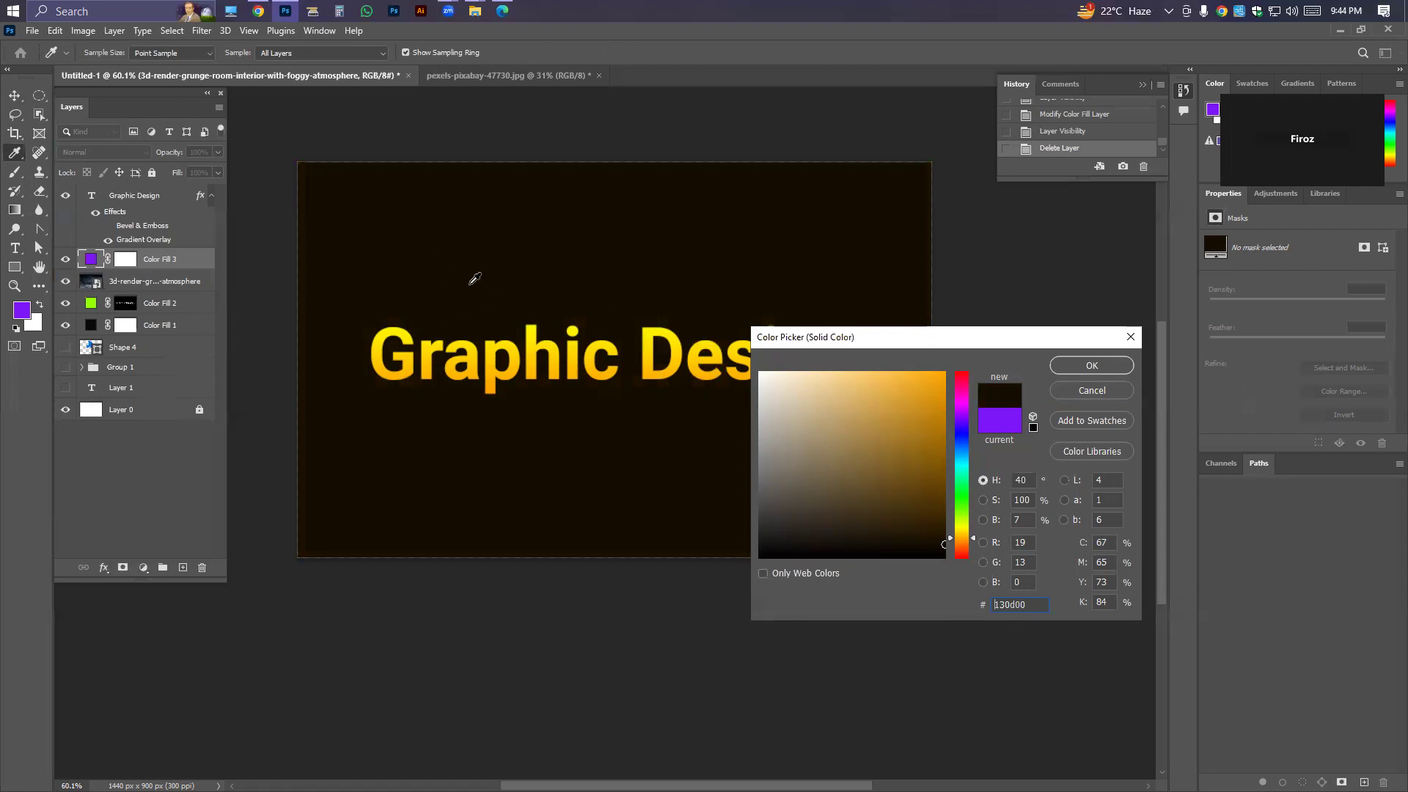
click(913, 536)
click(917, 546)
click(1072, 366)
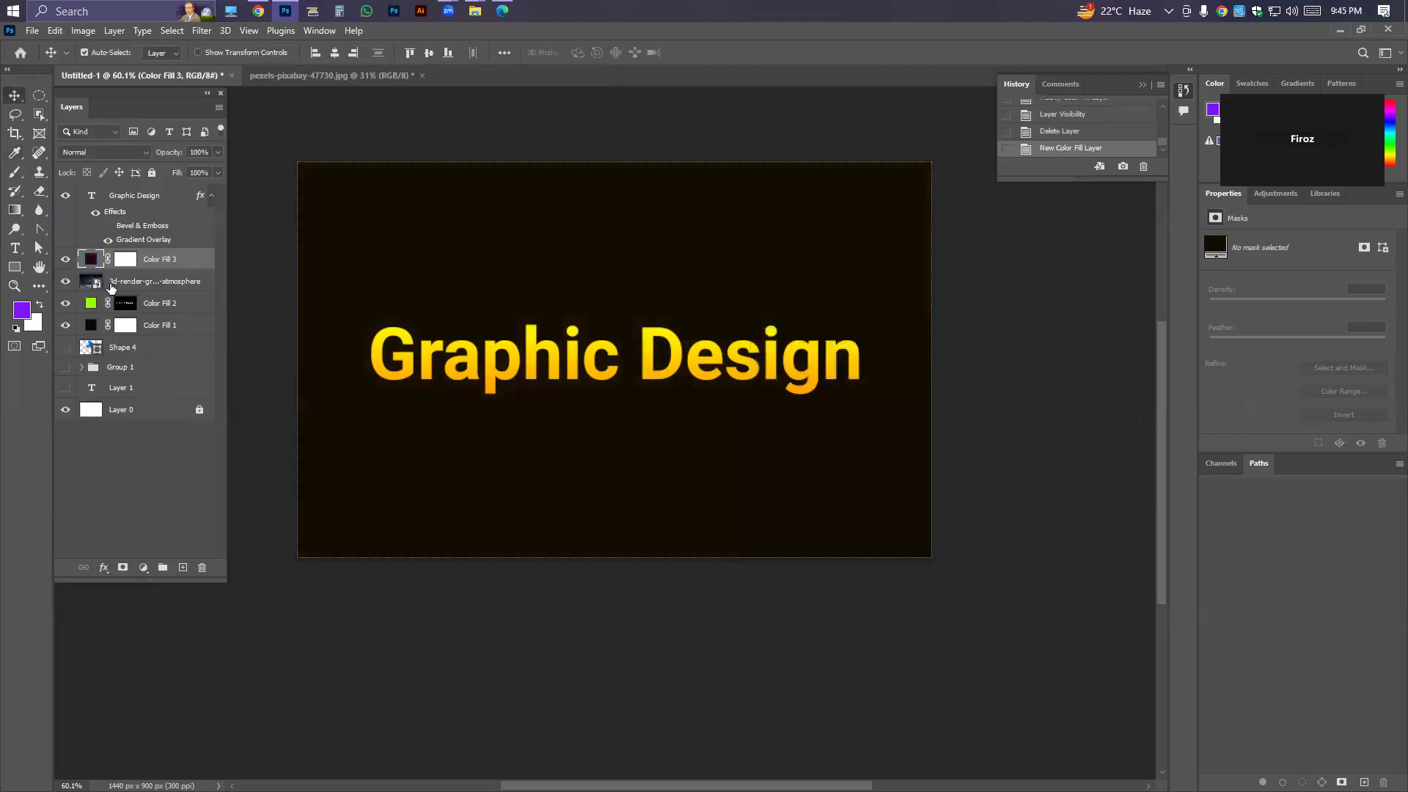
Clip the near-black fill to the foggy room image, preview its blend modes, and set the mode to Color.
alt+click(109, 266)
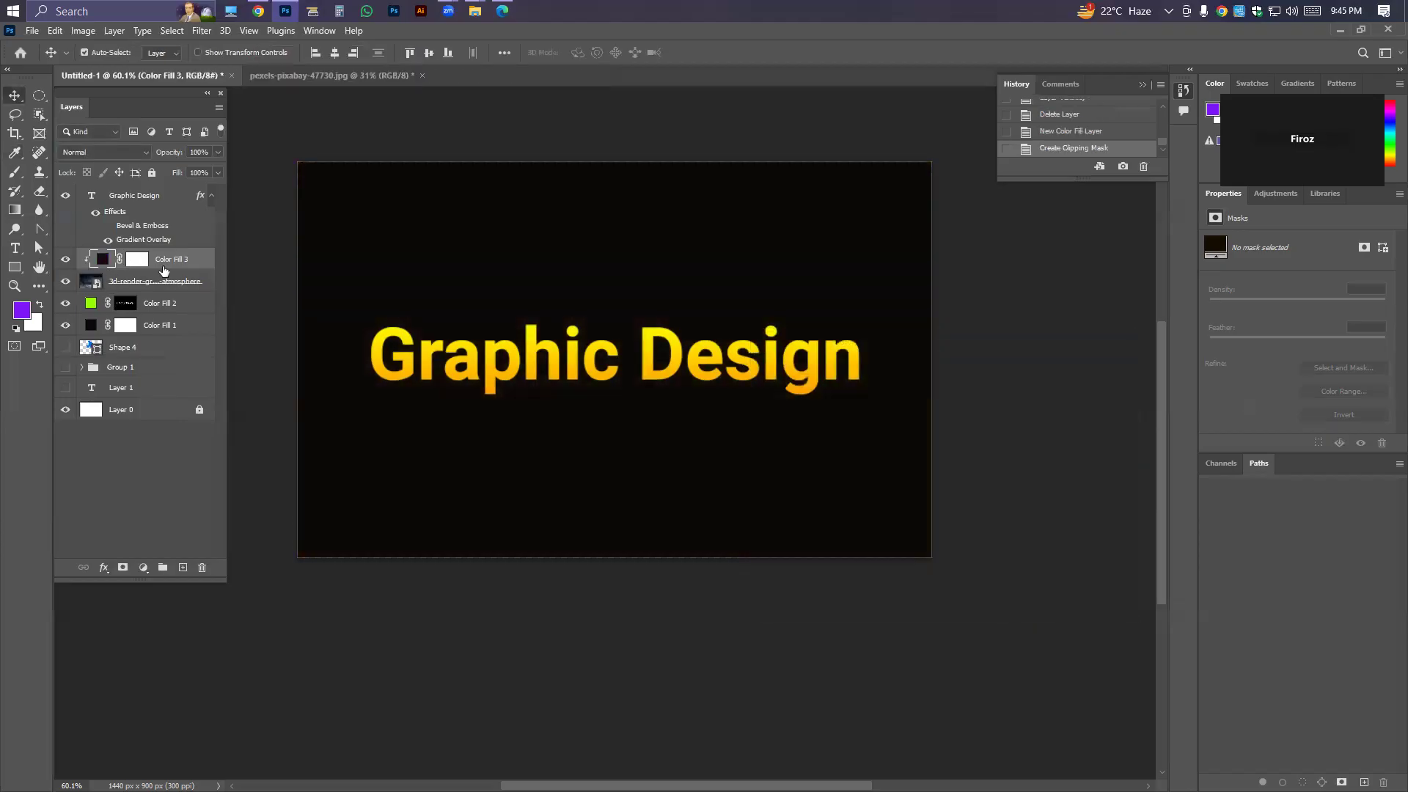
click(105, 152)
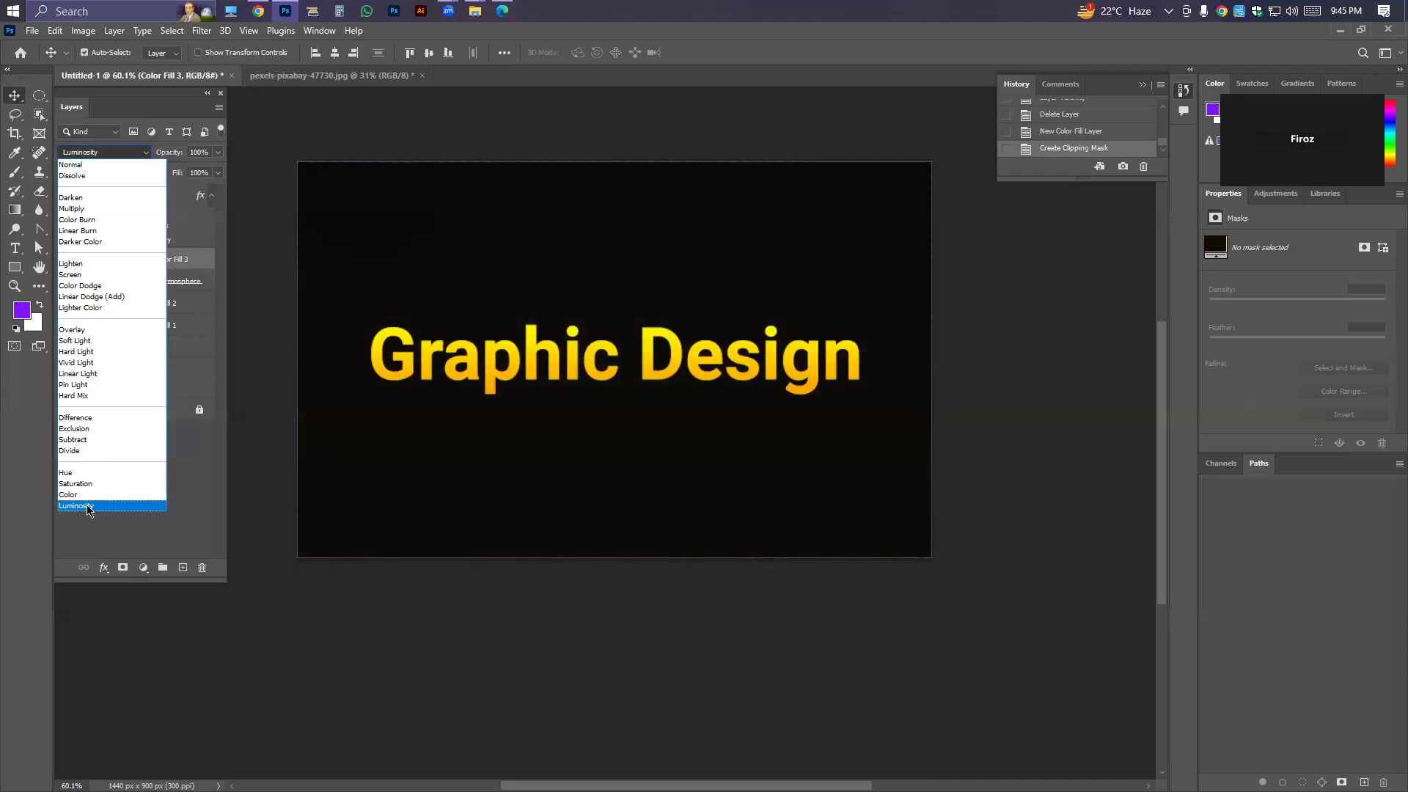
click(88, 494)
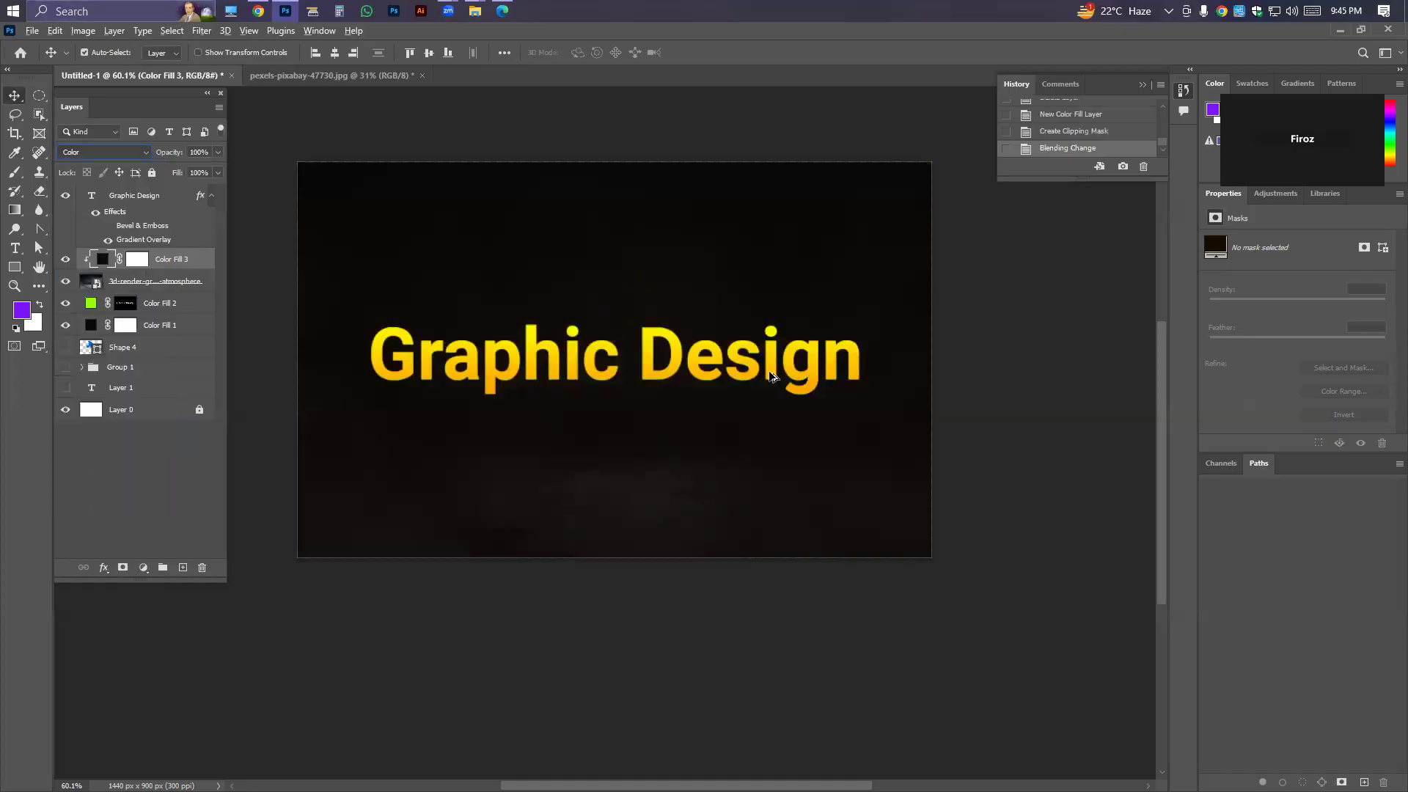
click(419, 210)
scroll(297, 297, down, 1)
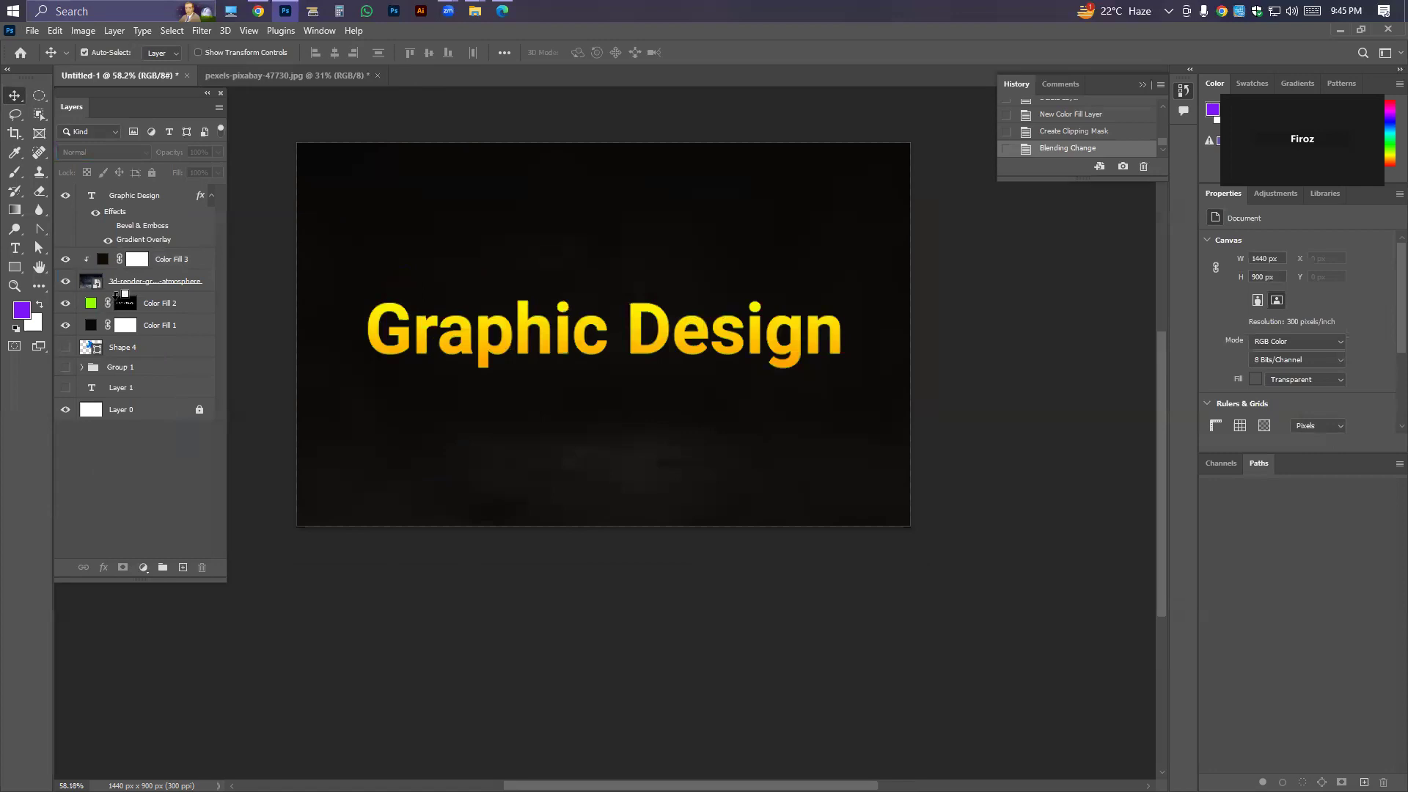
Delete the clipped Color Fill 3 layer and the foggy room image layer.
click(179, 253)
key(Delete)
key(Delete)
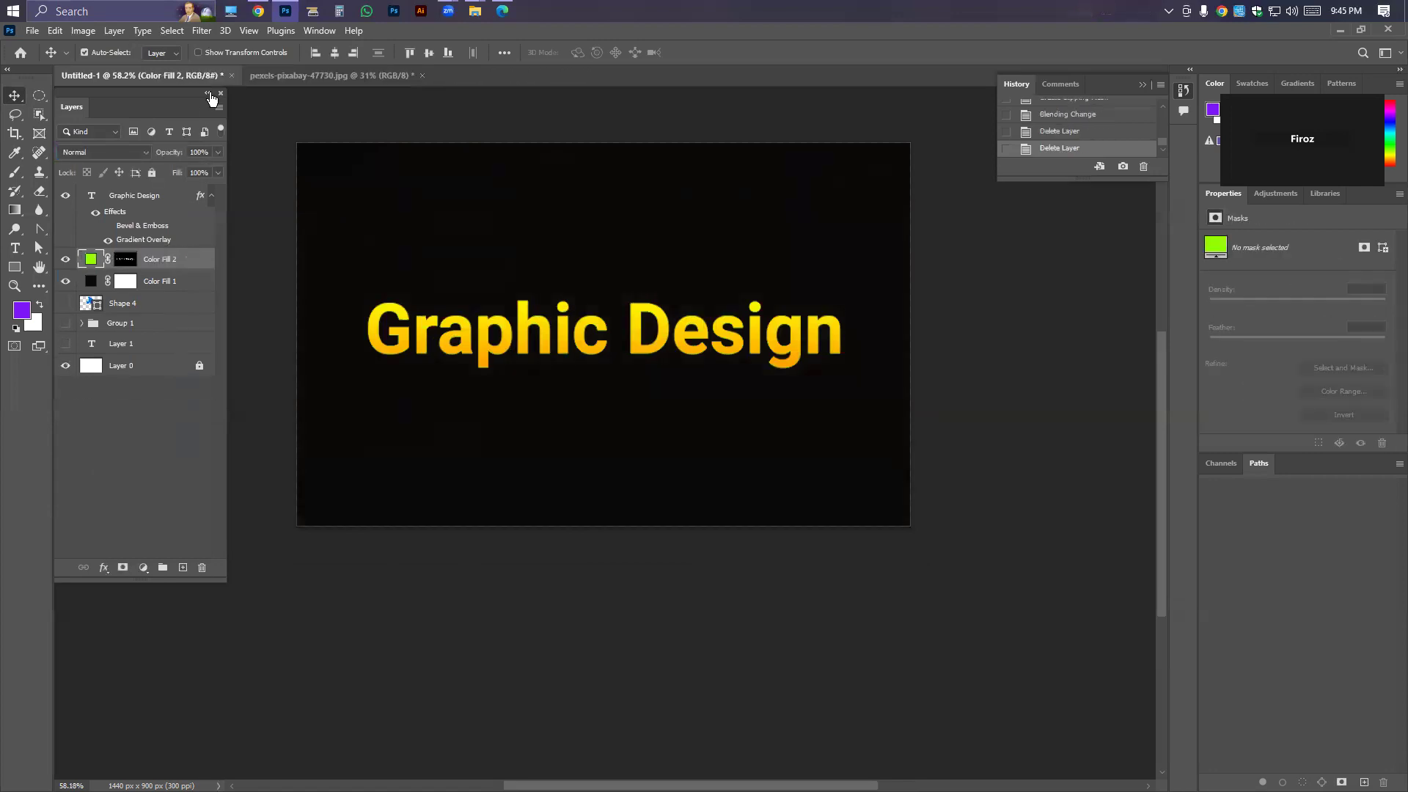
Toggle Color Fill 2 and Color Fill 1 to compare the background, and delete the Color Fill 2 layer.
click(66, 258)
click(65, 259)
click(65, 259)
click(65, 281)
click(65, 280)
scroll(637, 380, down, 5)
scroll(636, 380, up, 5)
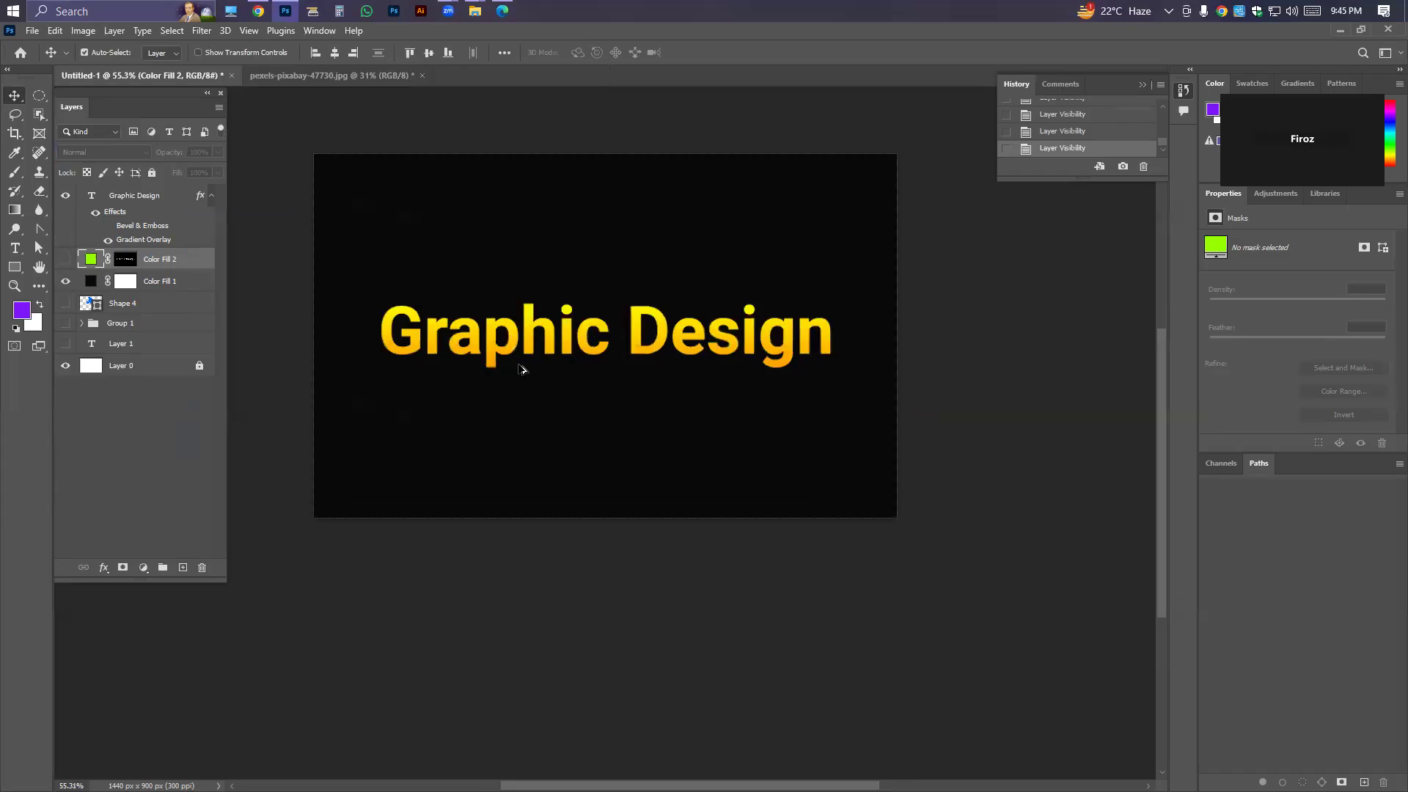
click(153, 198)
click(151, 263)
key(Delete)
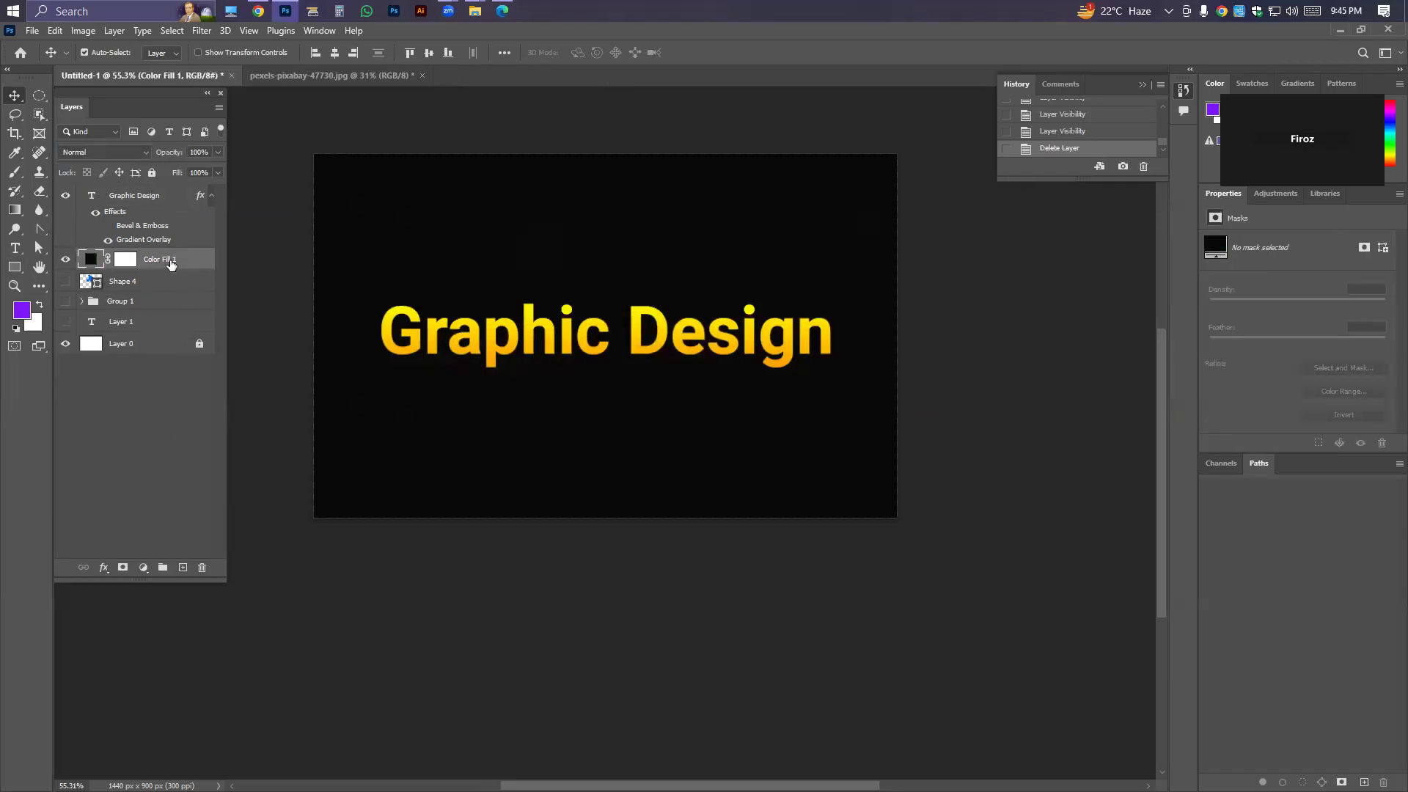
Add a new empty layer above Color Fill 1 and set its blend mode to Linear Dodge (Add).
click(184, 569)
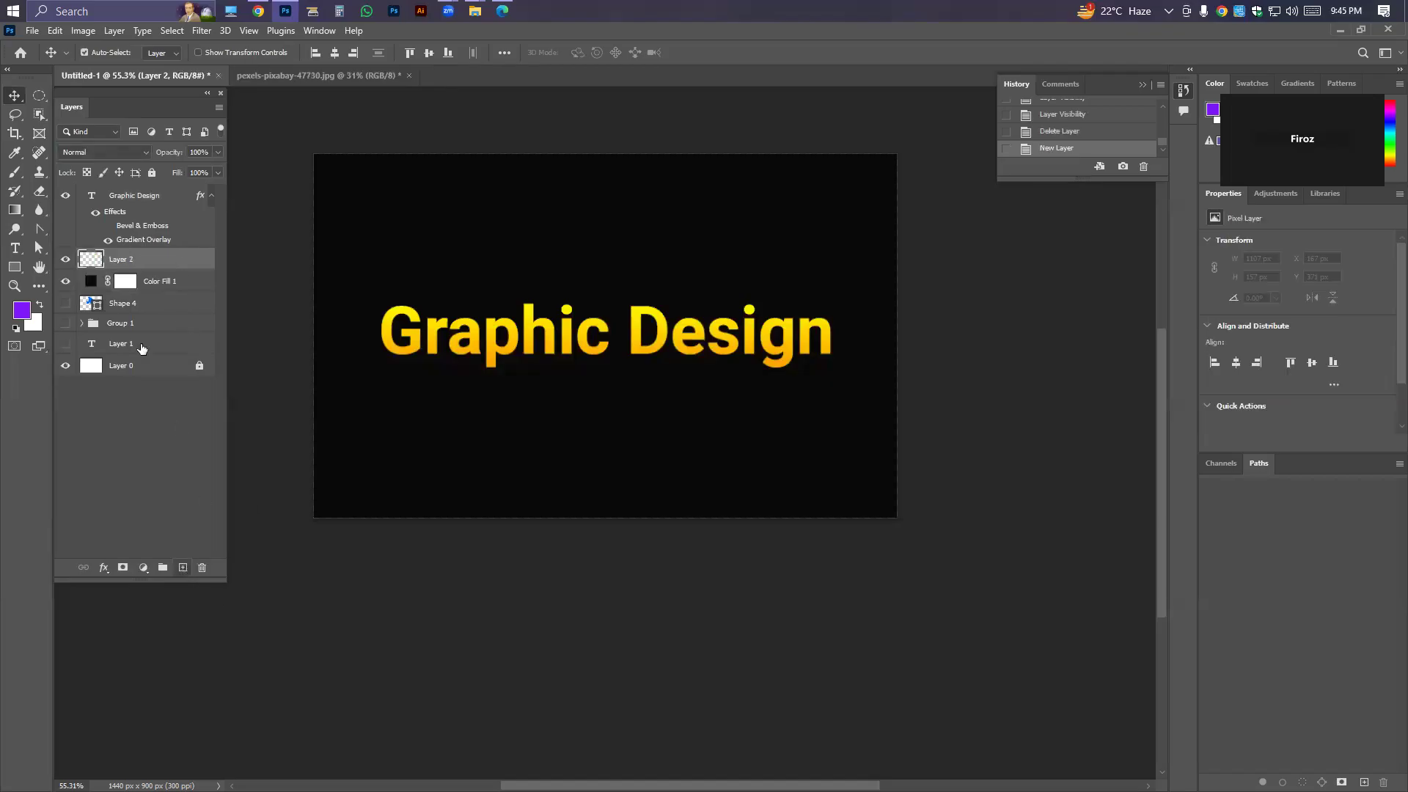
click(113, 154)
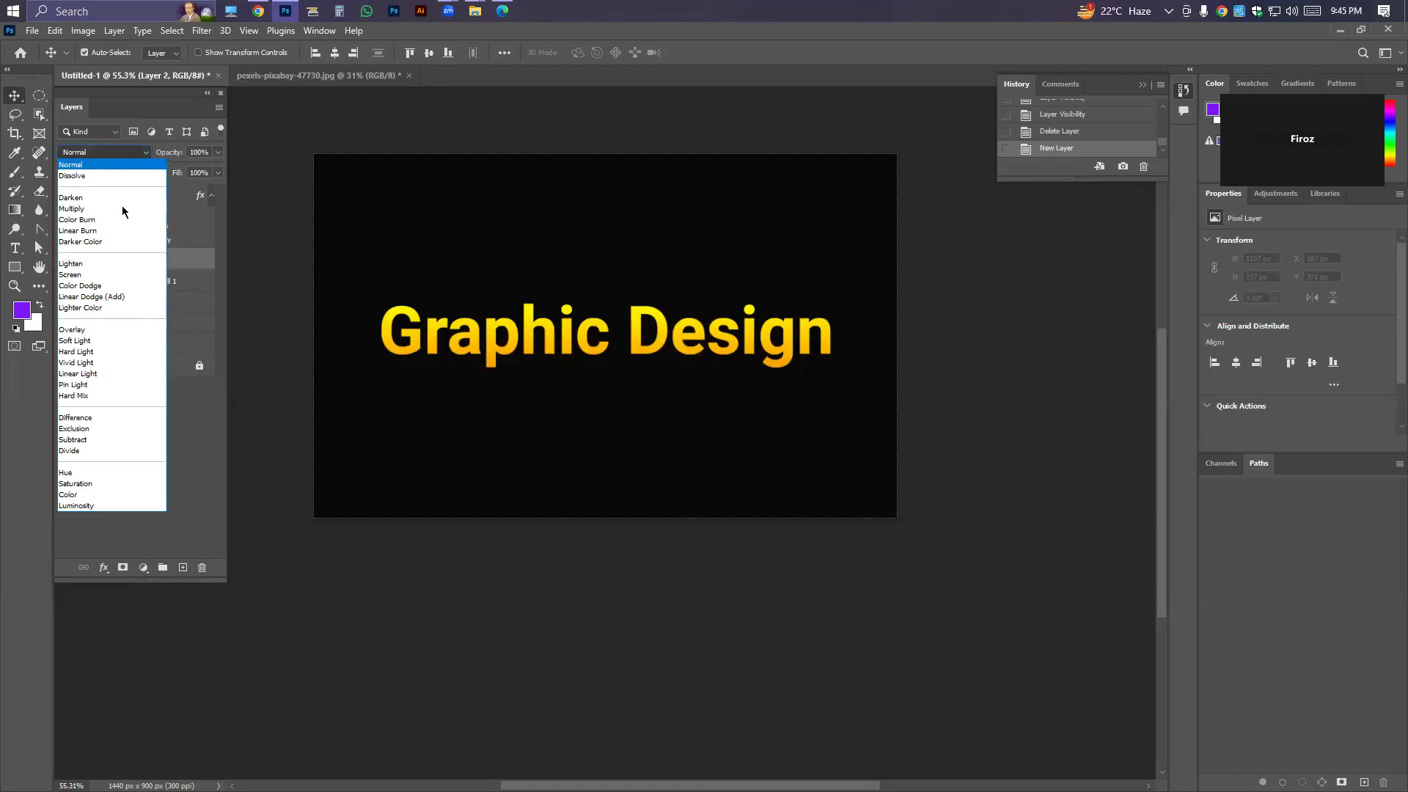
click(107, 297)
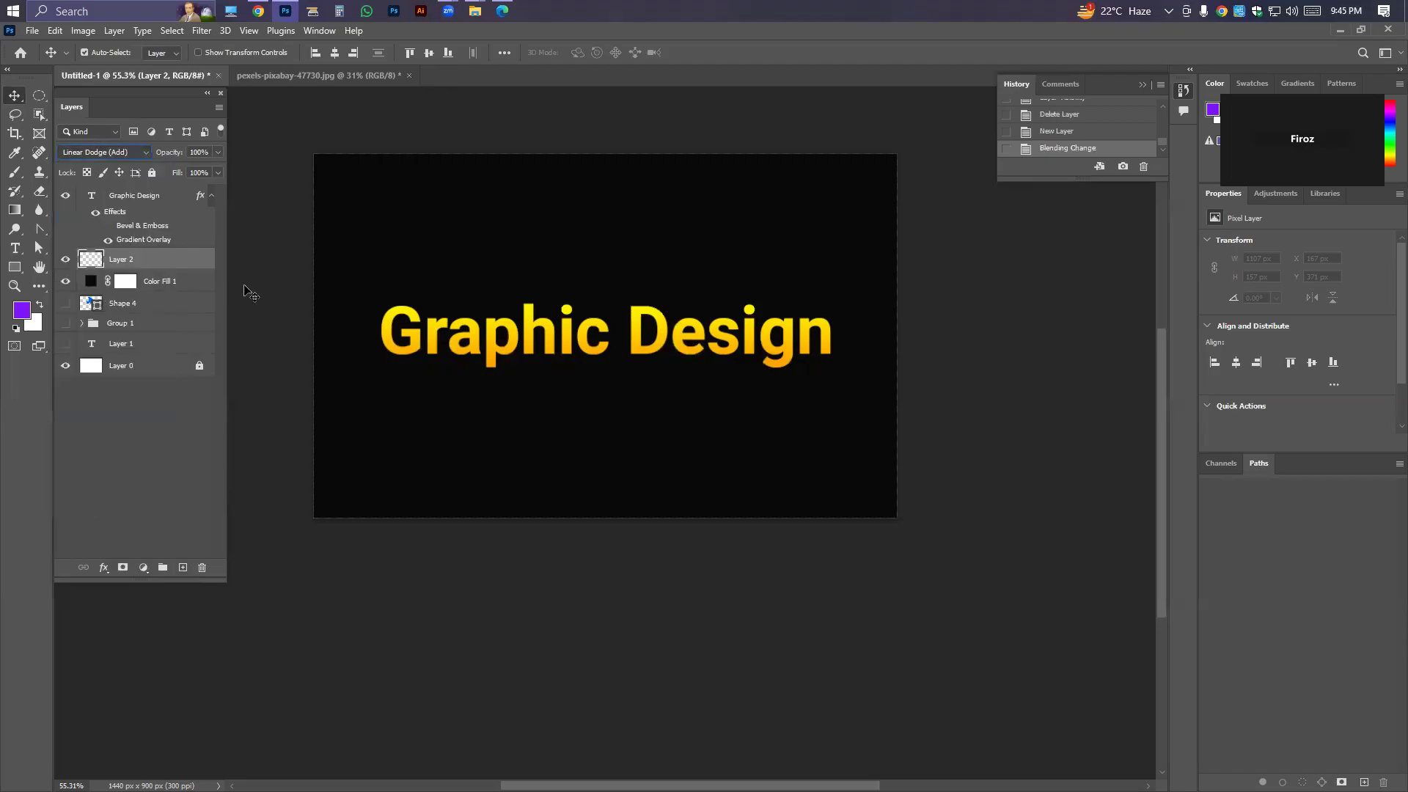
Switch to the Brush tool and sample golden yellow from the letter G as the foreground colour.
click(15, 173)
click(72, 173)
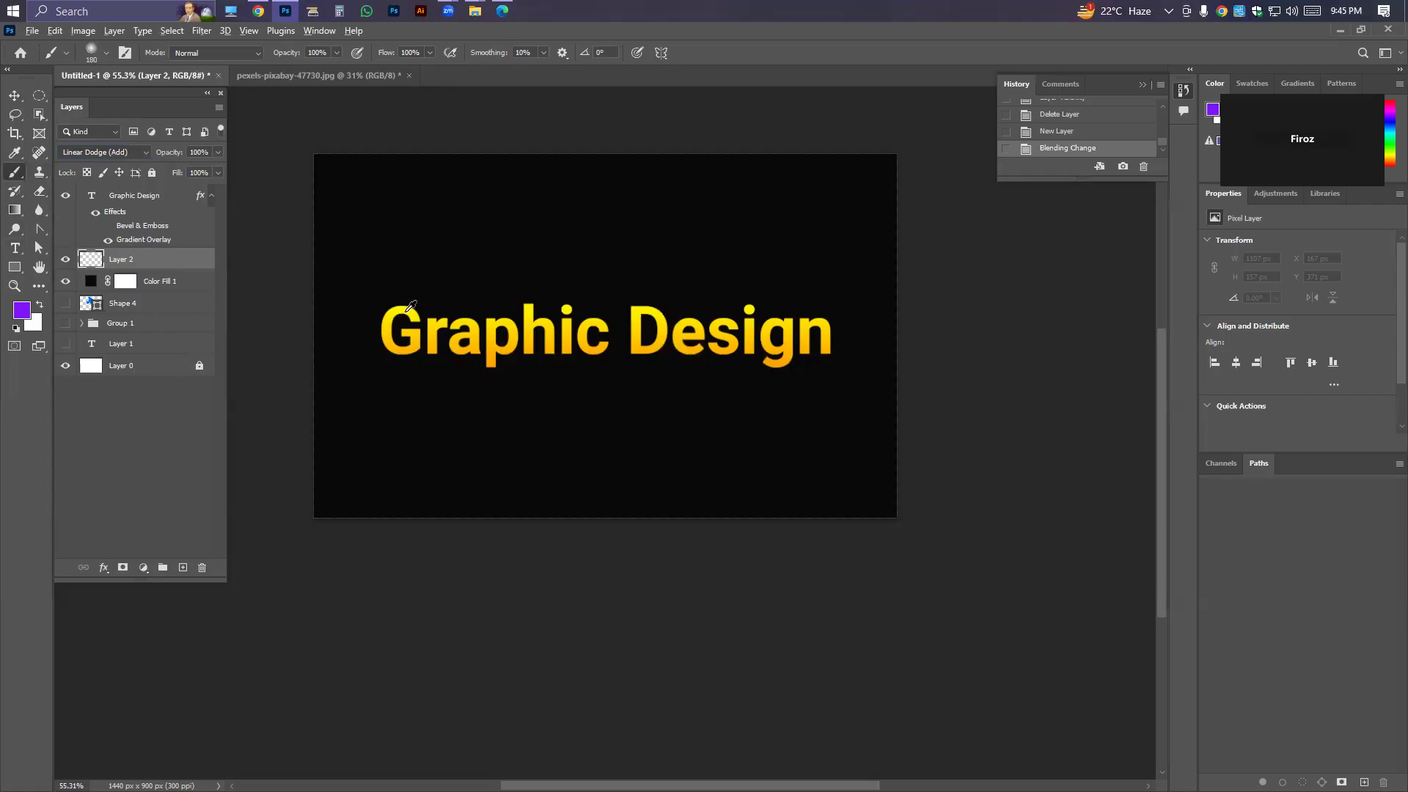
alt+click(389, 328)
Enlarge the soft brush to about 1207 px, try painting a yellow glow in the canvas's upper-left corner, and undo it.
mouse_move(385, 293)
mouse_down()
mouse_move(593, 301)
mouse_move(503, 209)
mouse_up()
scroll(497, 230, down, 5)
scroll(490, 233, up, 3)
click(374, 190)
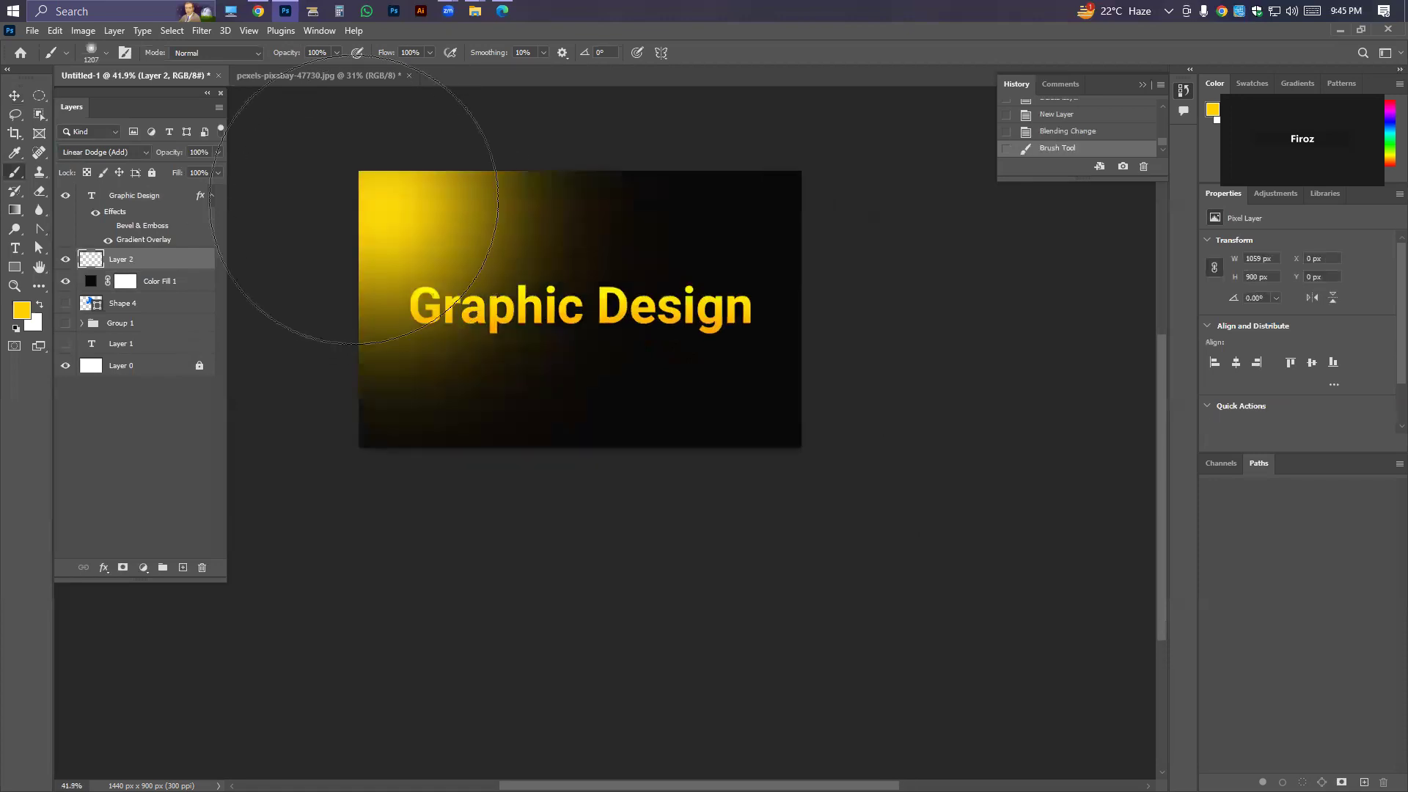
key(ctrl+z)
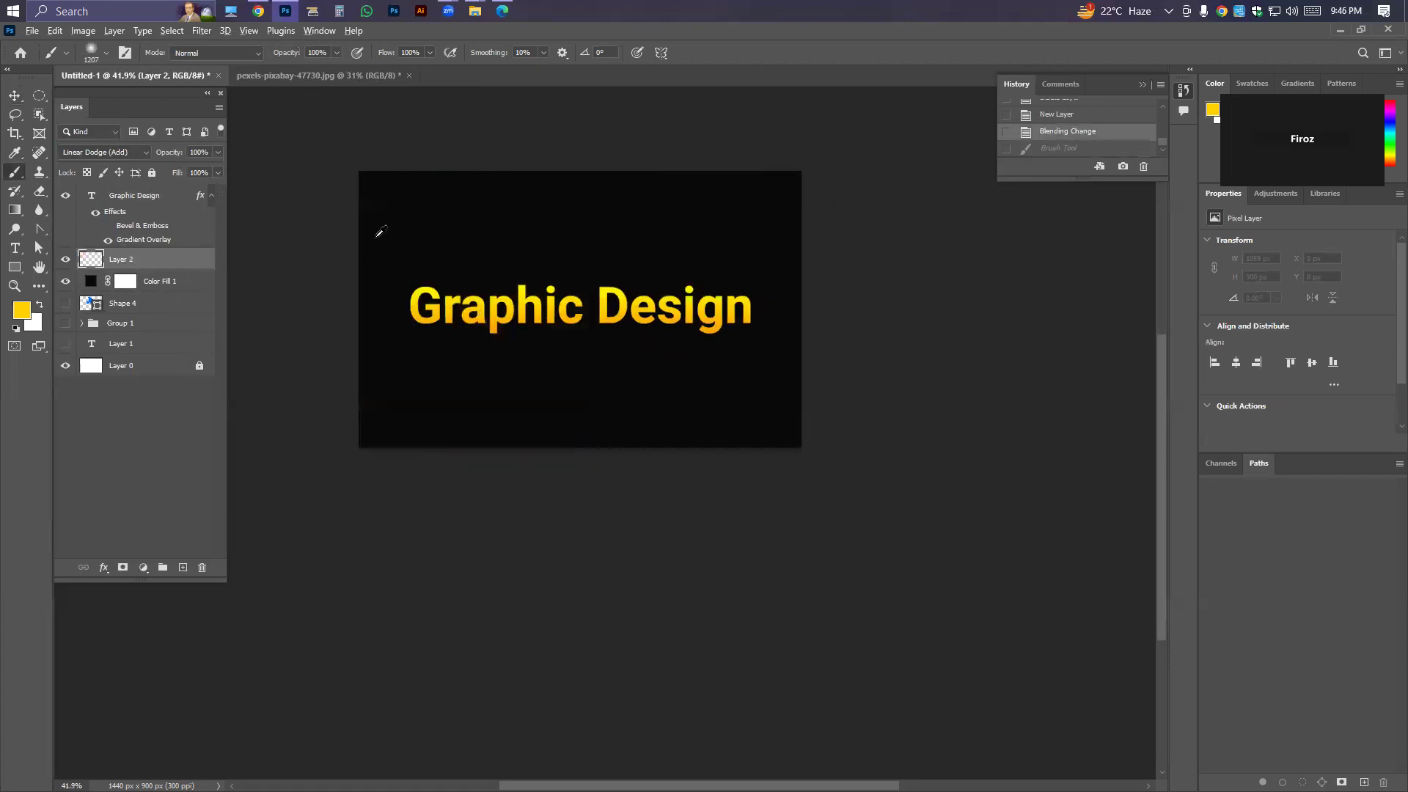
Enlarge the soft brush to about 1332 px and paint one yellow glow in the canvas's upper-left area on Layer 2.
mouse_move(409, 234)
mouse_down()
mouse_move(537, 241)
mouse_move(449, 227)
mouse_up()
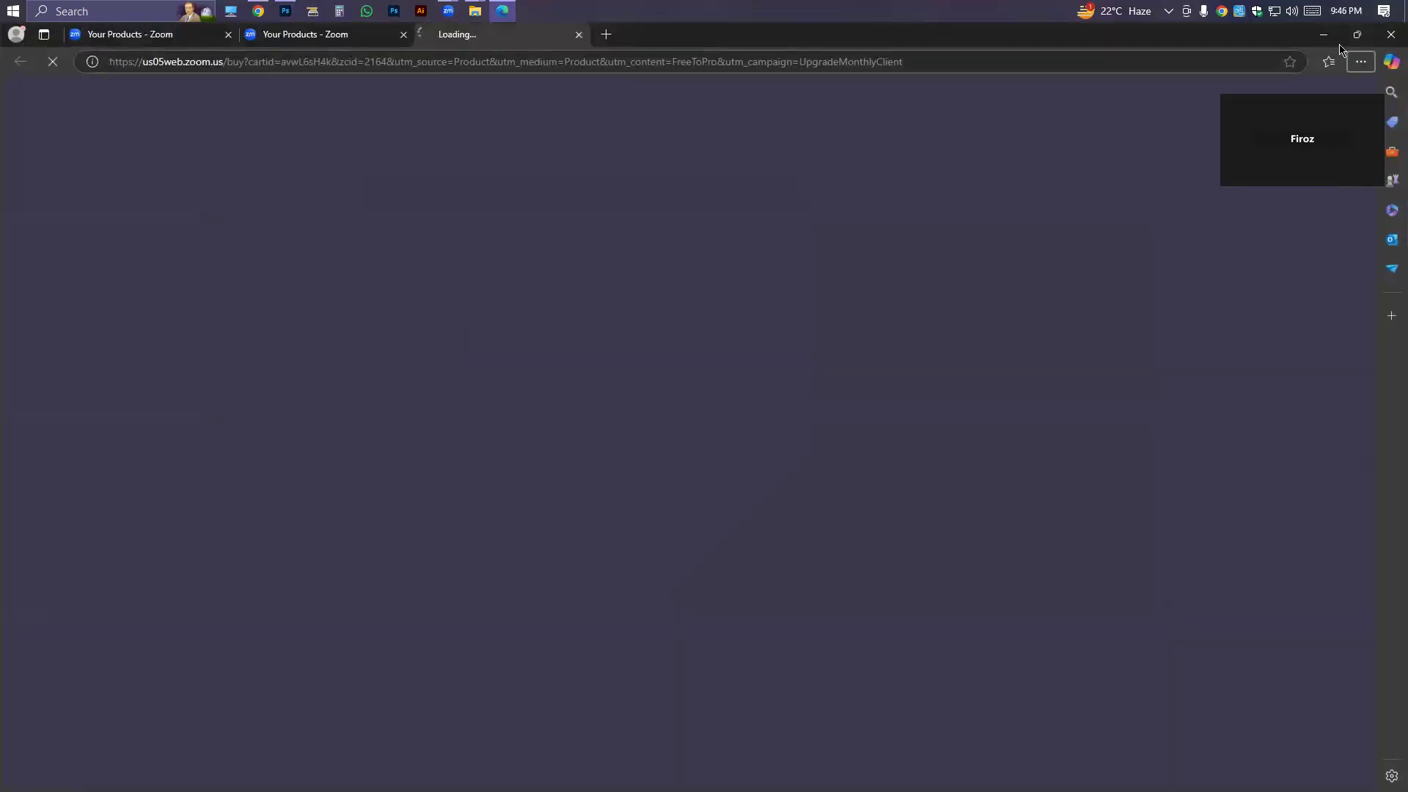
key(alt+Tab)
mouse_move(400, 179)
mouse_down()
mouse_move(183, 176)
mouse_move(454, 213)
mouse_move(551, 257)
mouse_up()
drag(523, 265, 517, 355)
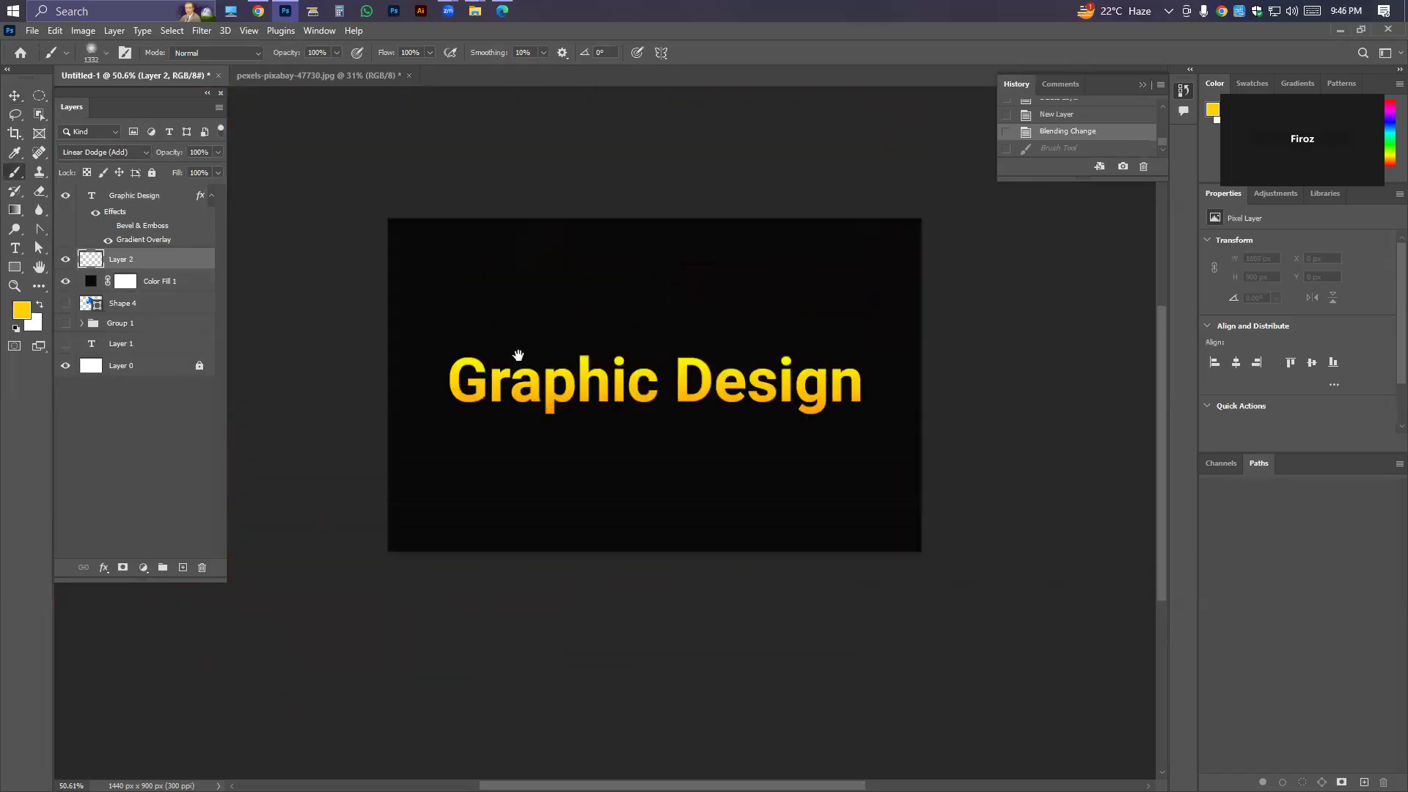
click(409, 279)
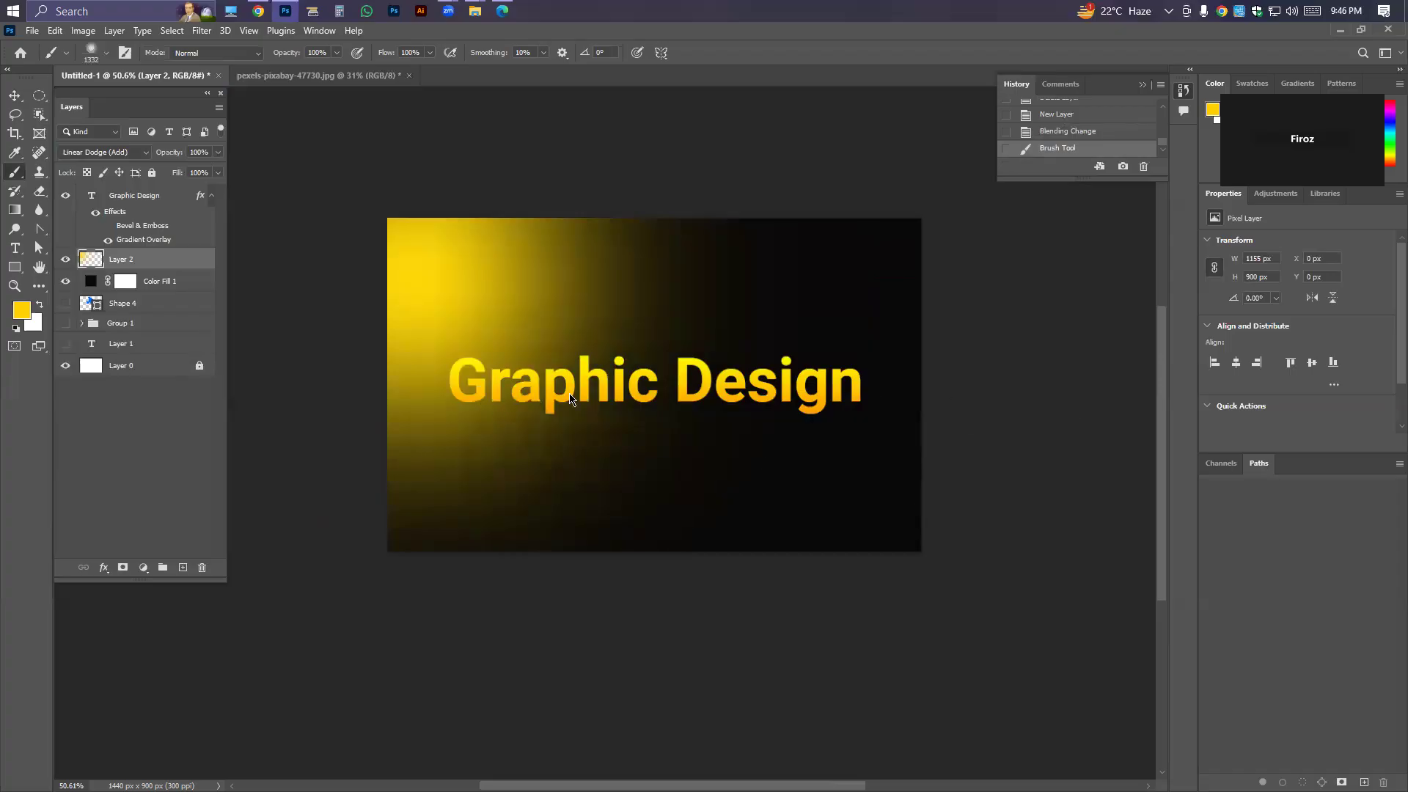
Set the glow layer's opacity to 49% and stretch it horizontally to 124.68% width so it spans the whole canvas.
click(217, 151)
drag(220, 168, 182, 172)
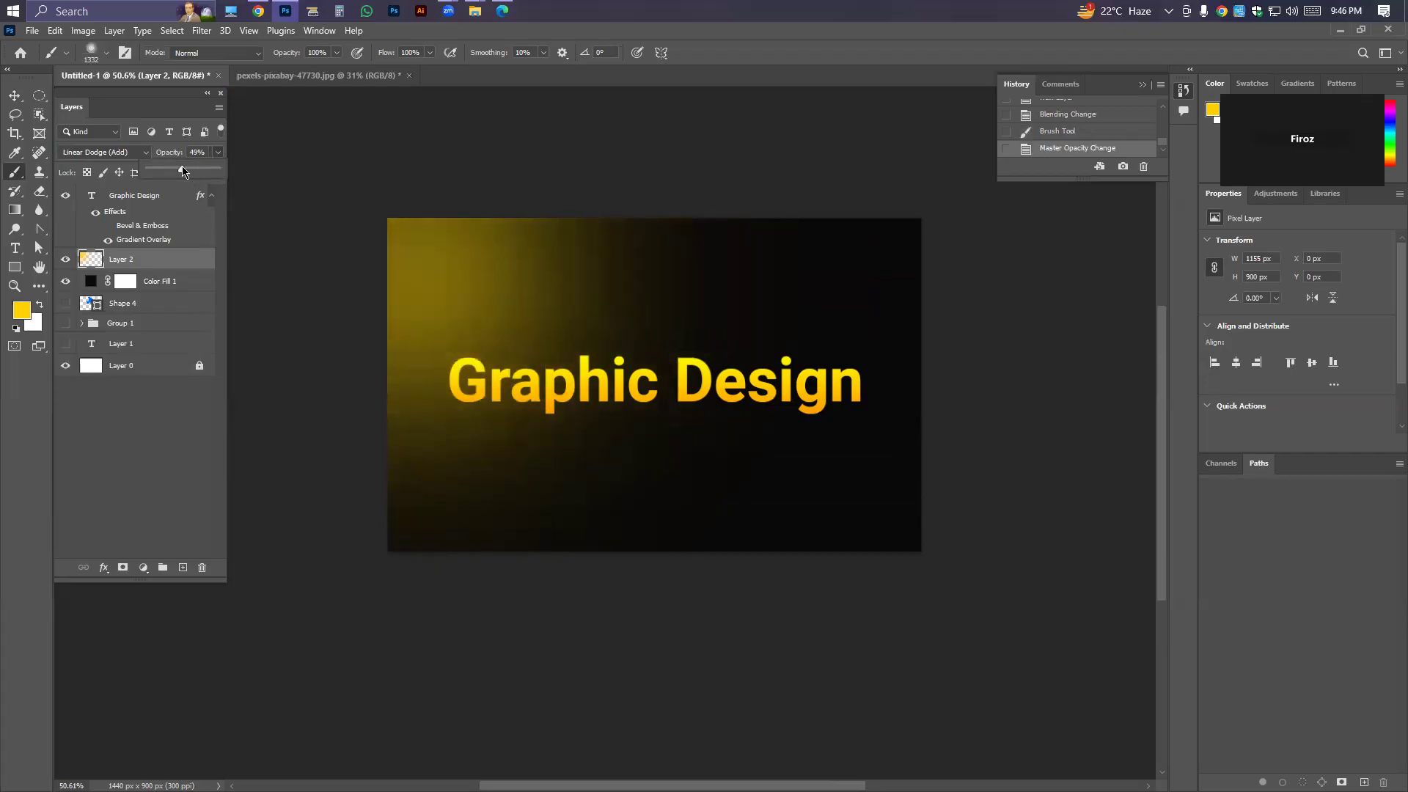
click(14, 96)
key(ctrl+t)
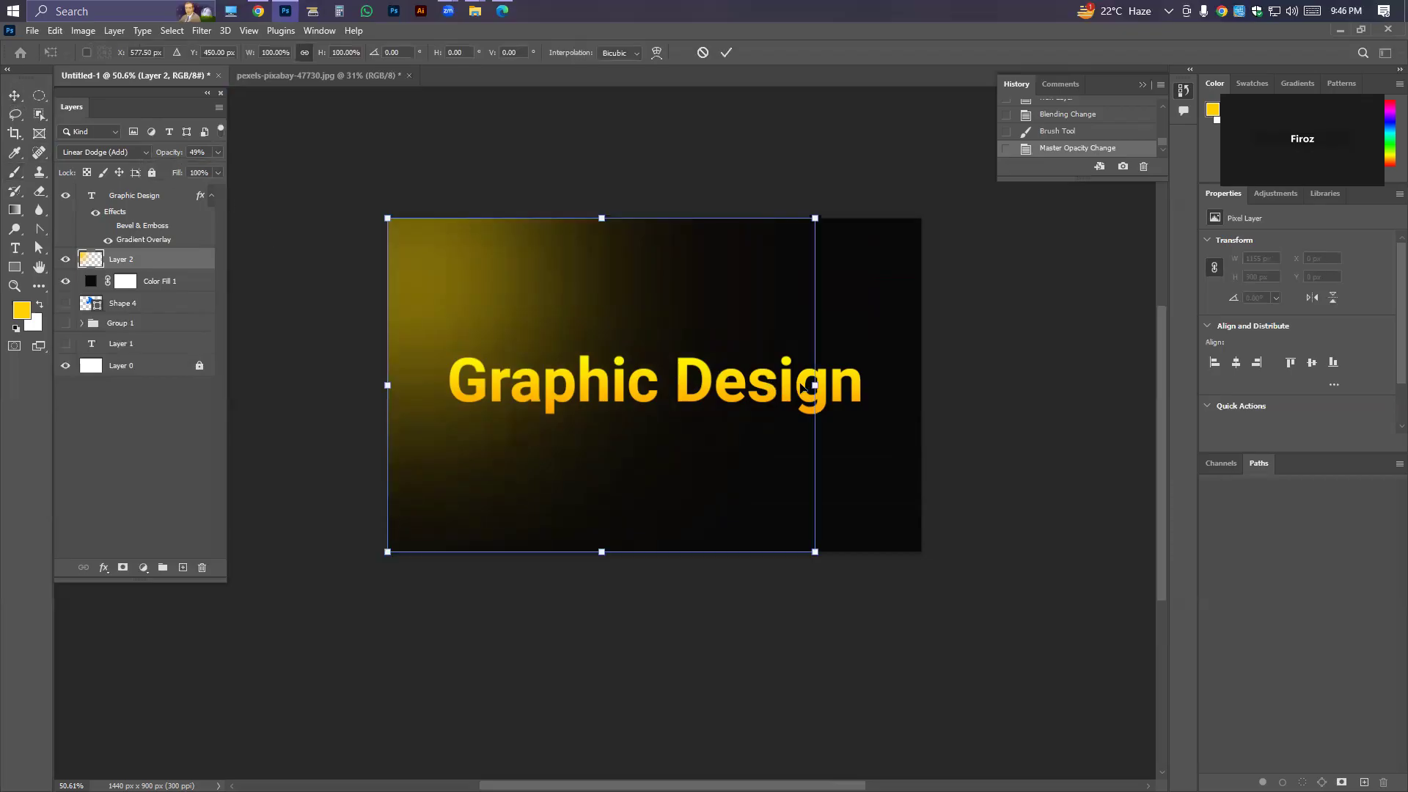
drag(815, 385, 912, 386)
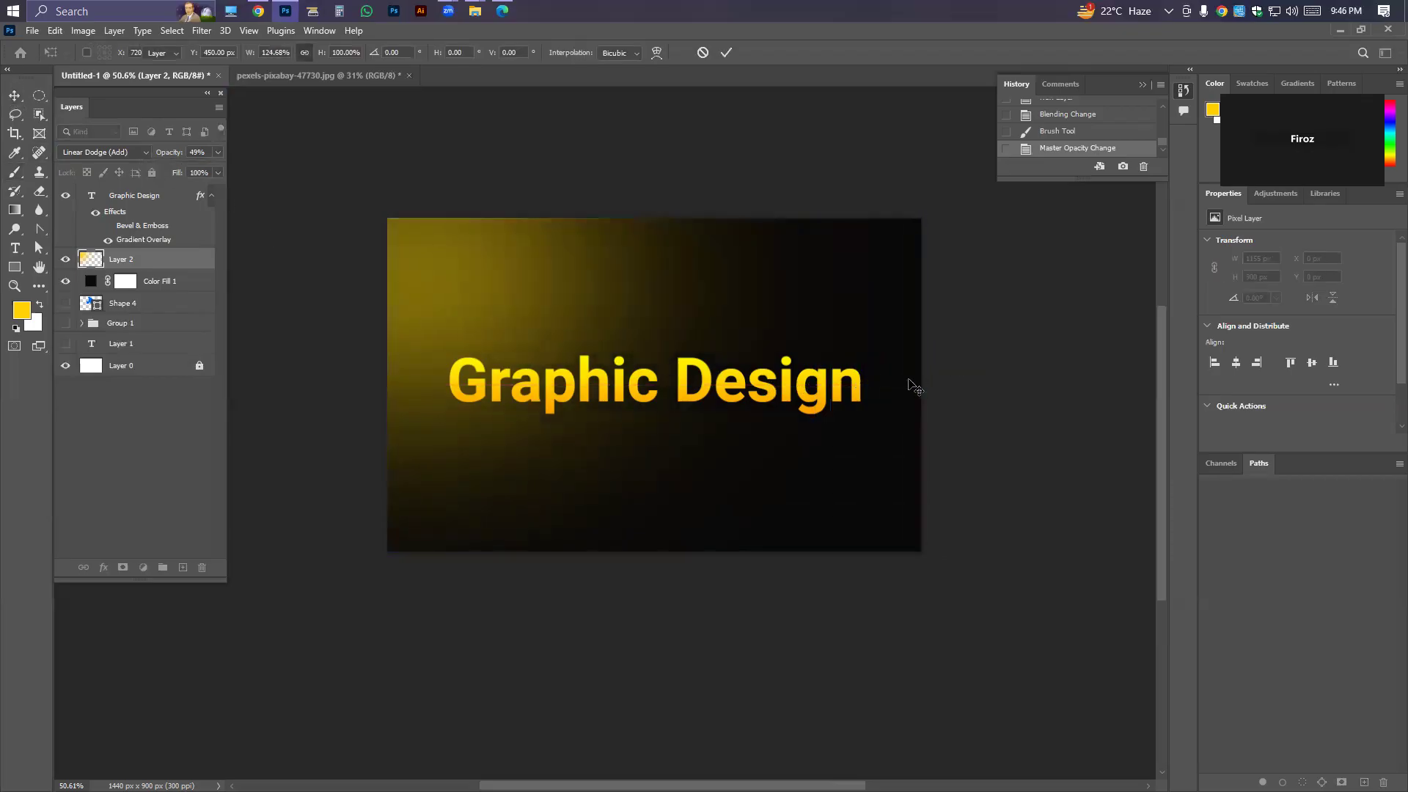
key(Return)
scroll(717, 332, up, 3)
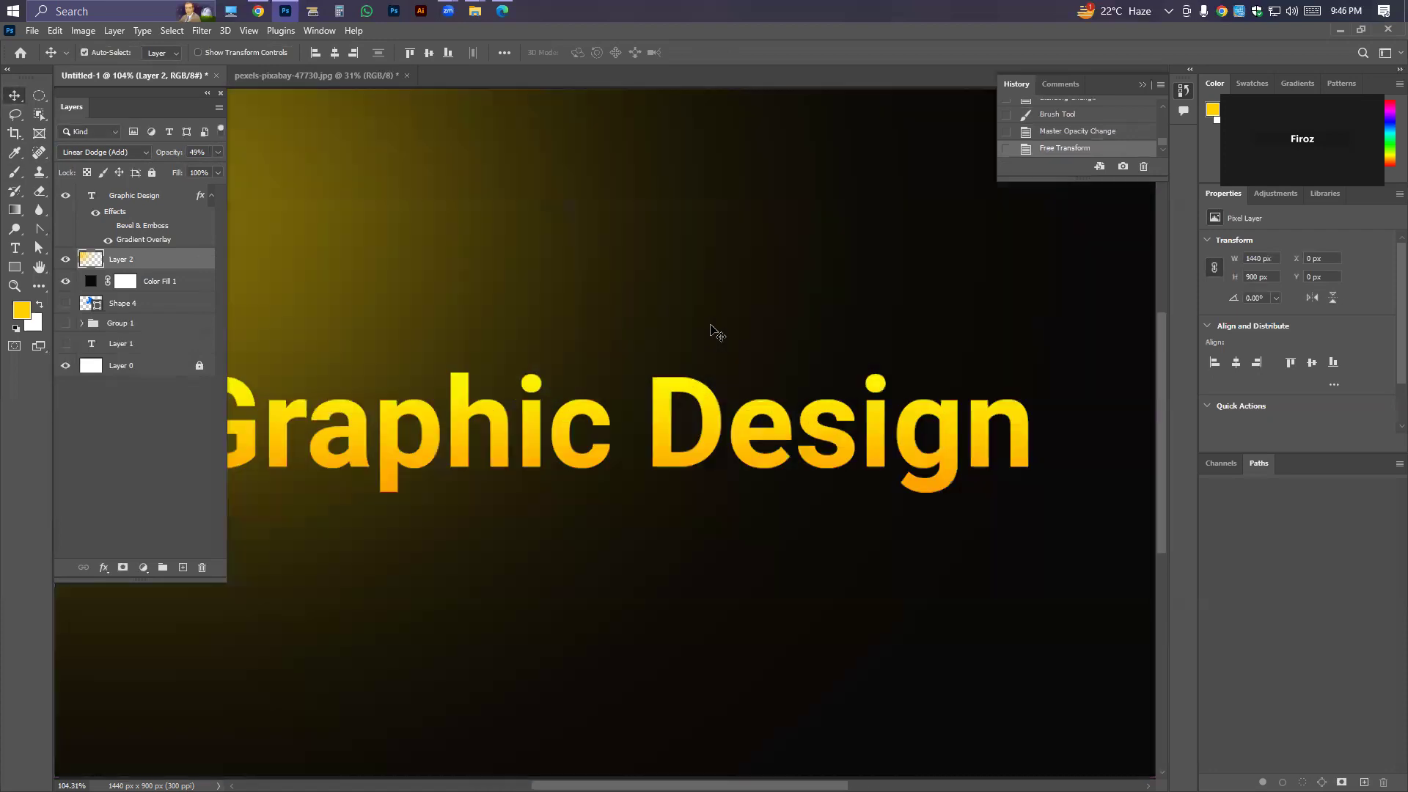
scroll(706, 366, down, 3)
scroll(706, 367, up, 1)
scroll(705, 367, down, 2)
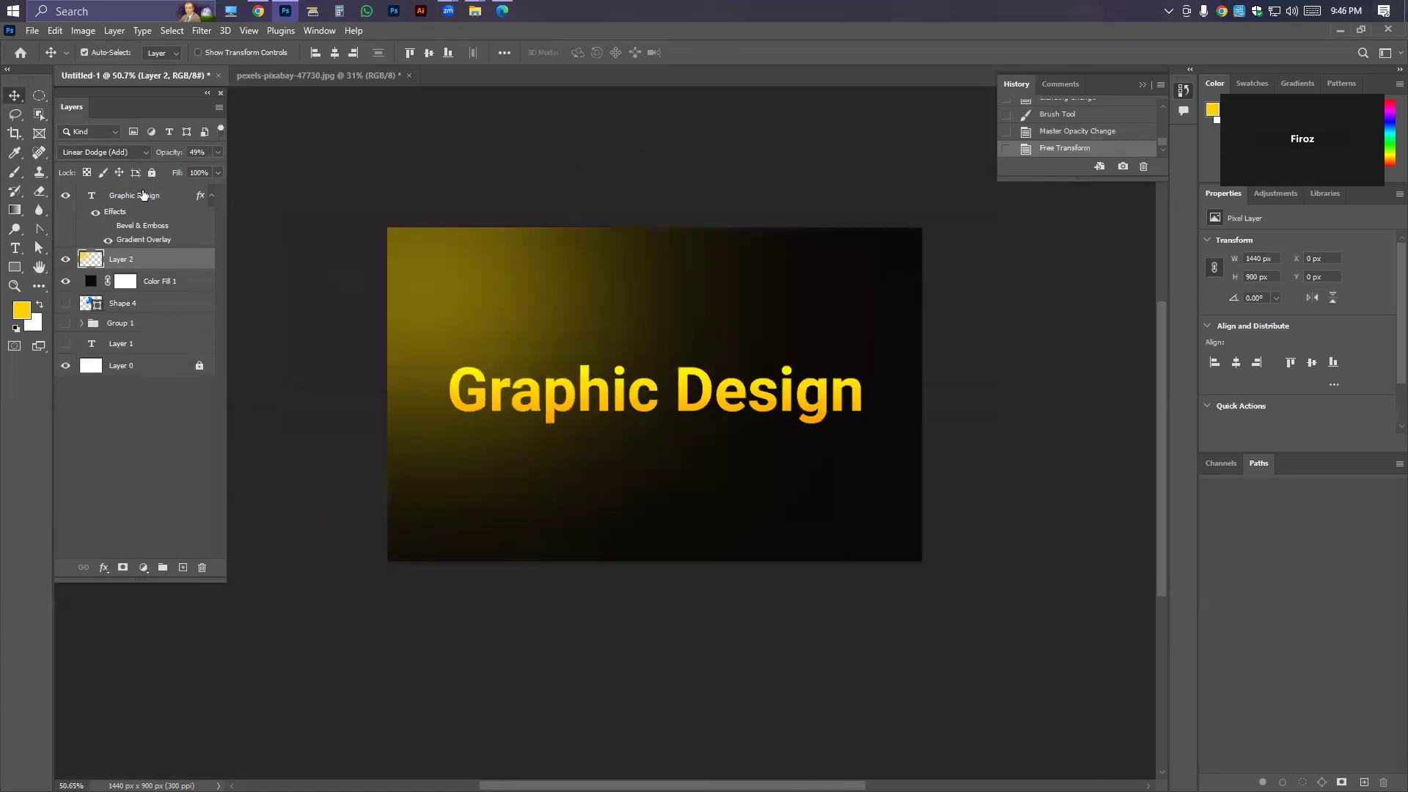
click(318, 163)
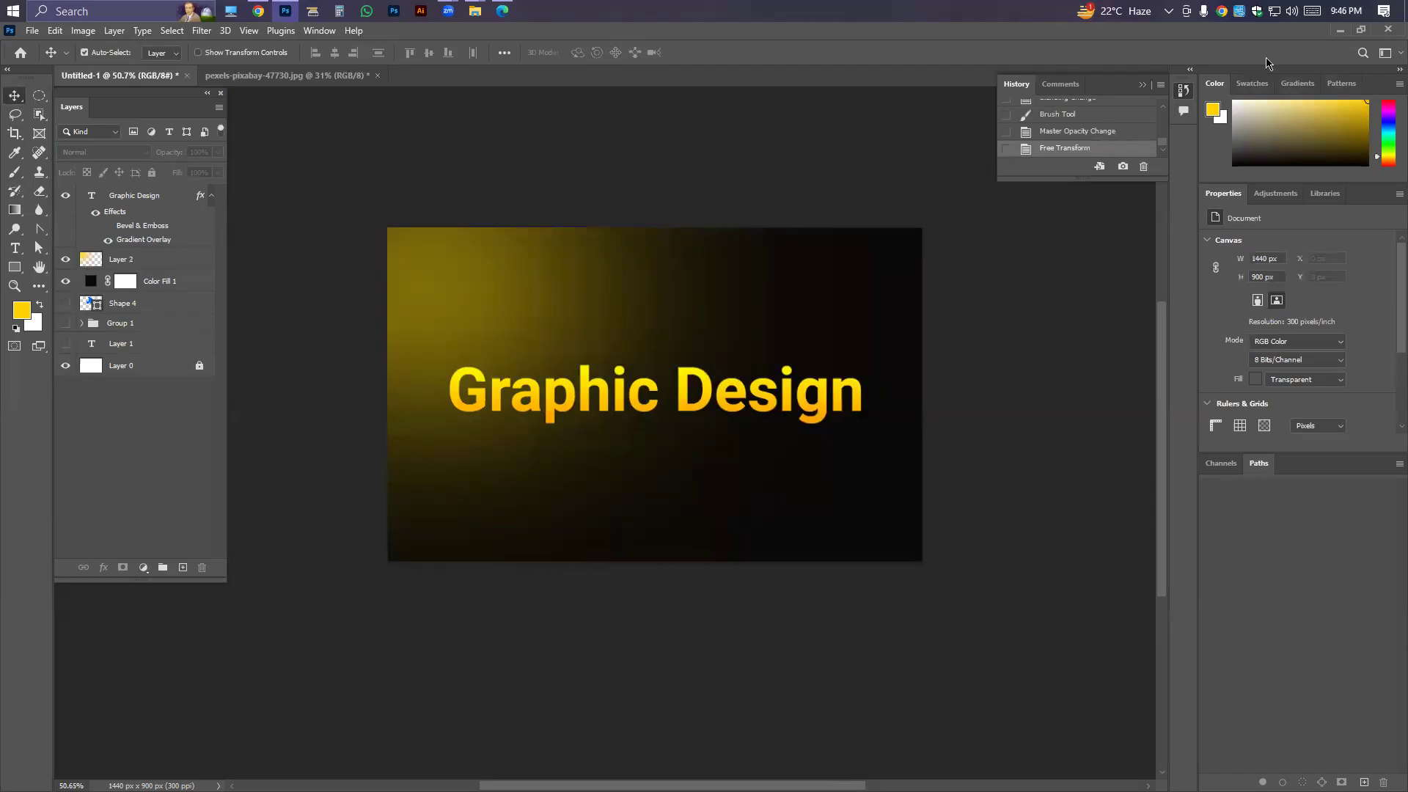
click(1338, 31)
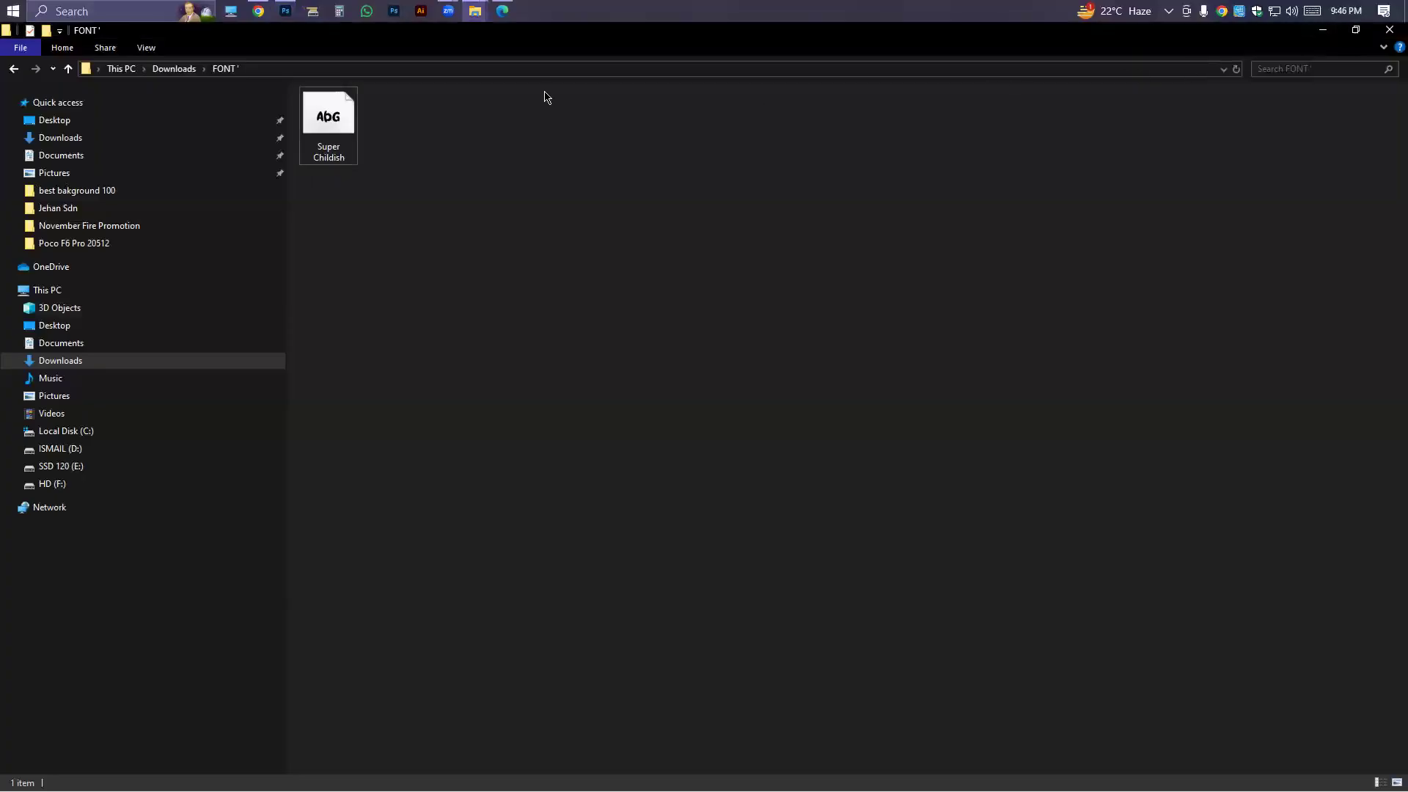
click(259, 10)
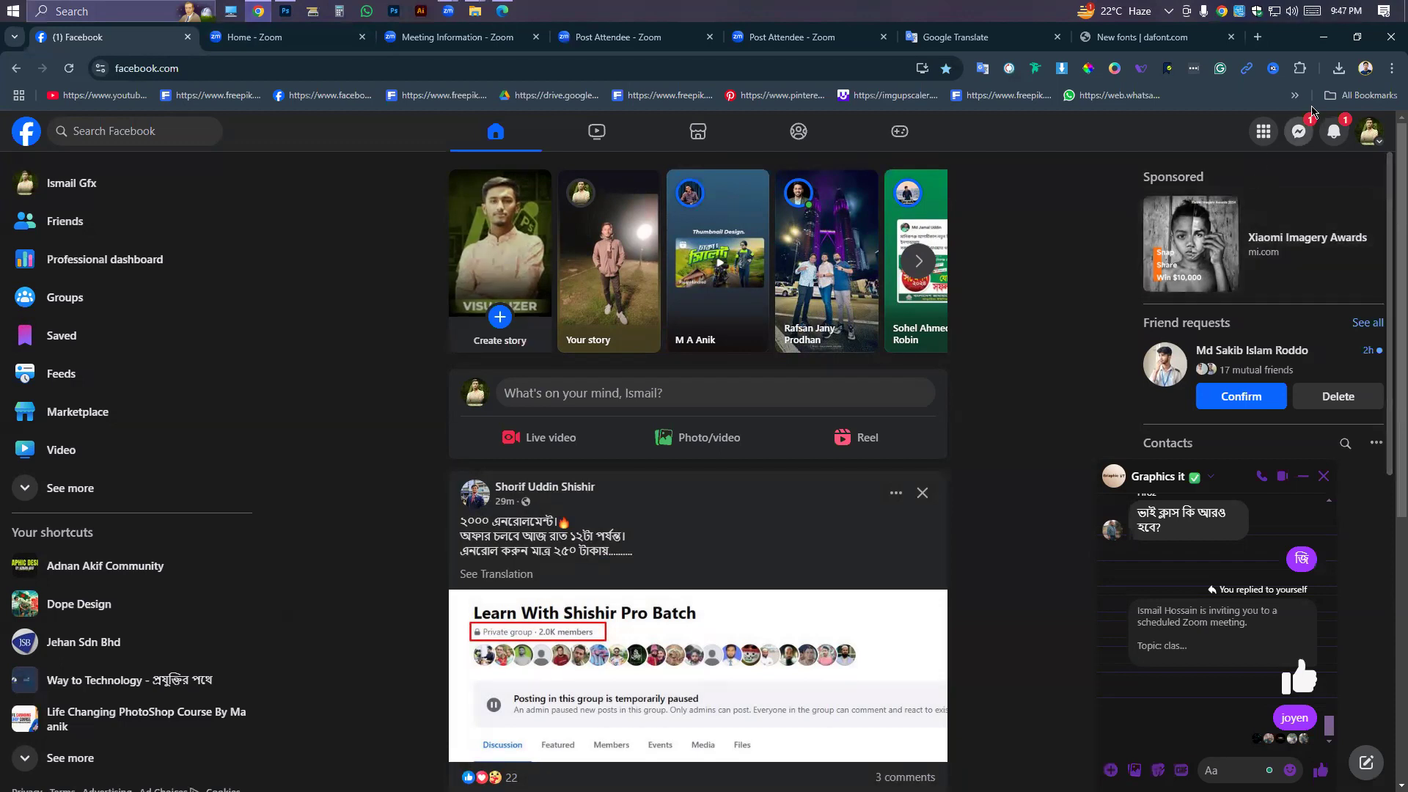
click(1323, 36)
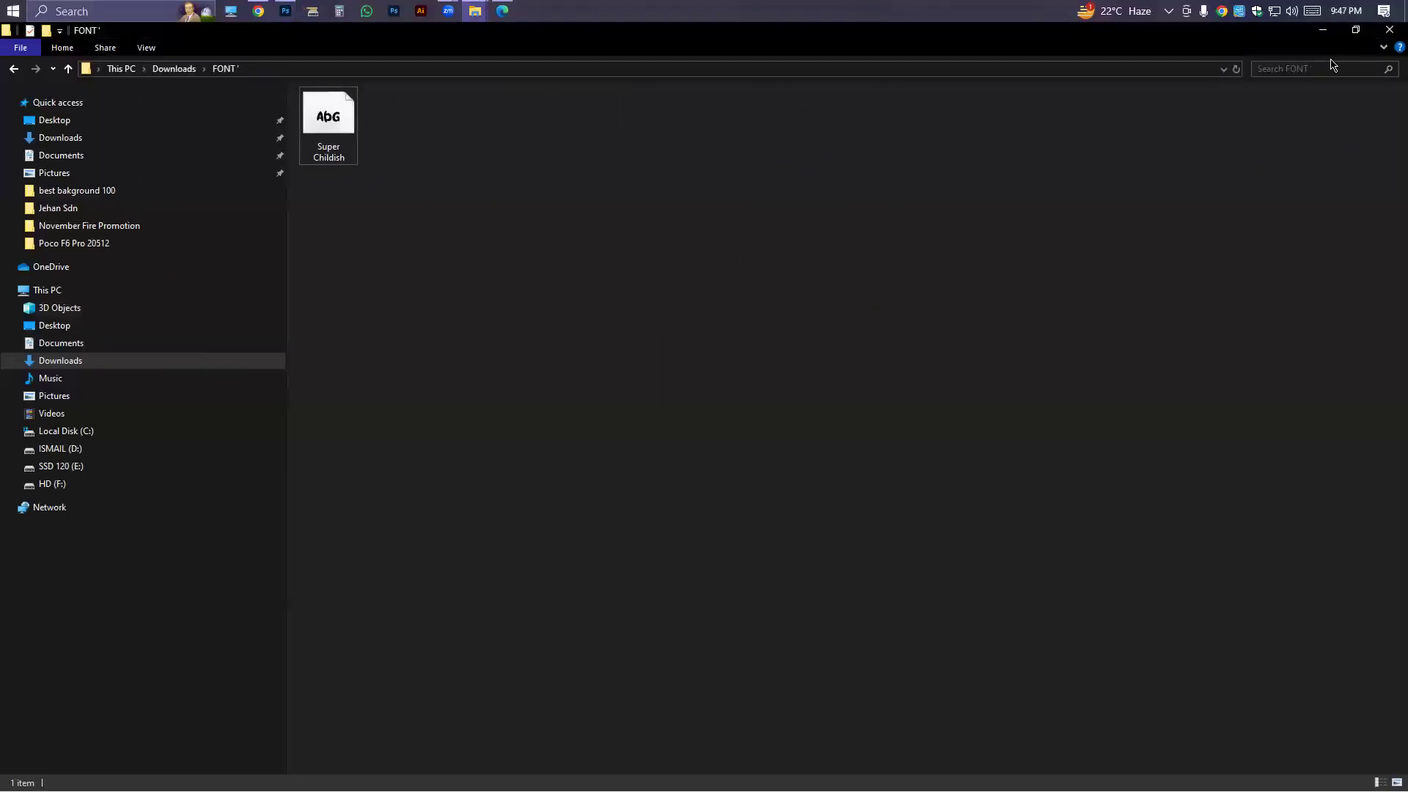
click(1323, 30)
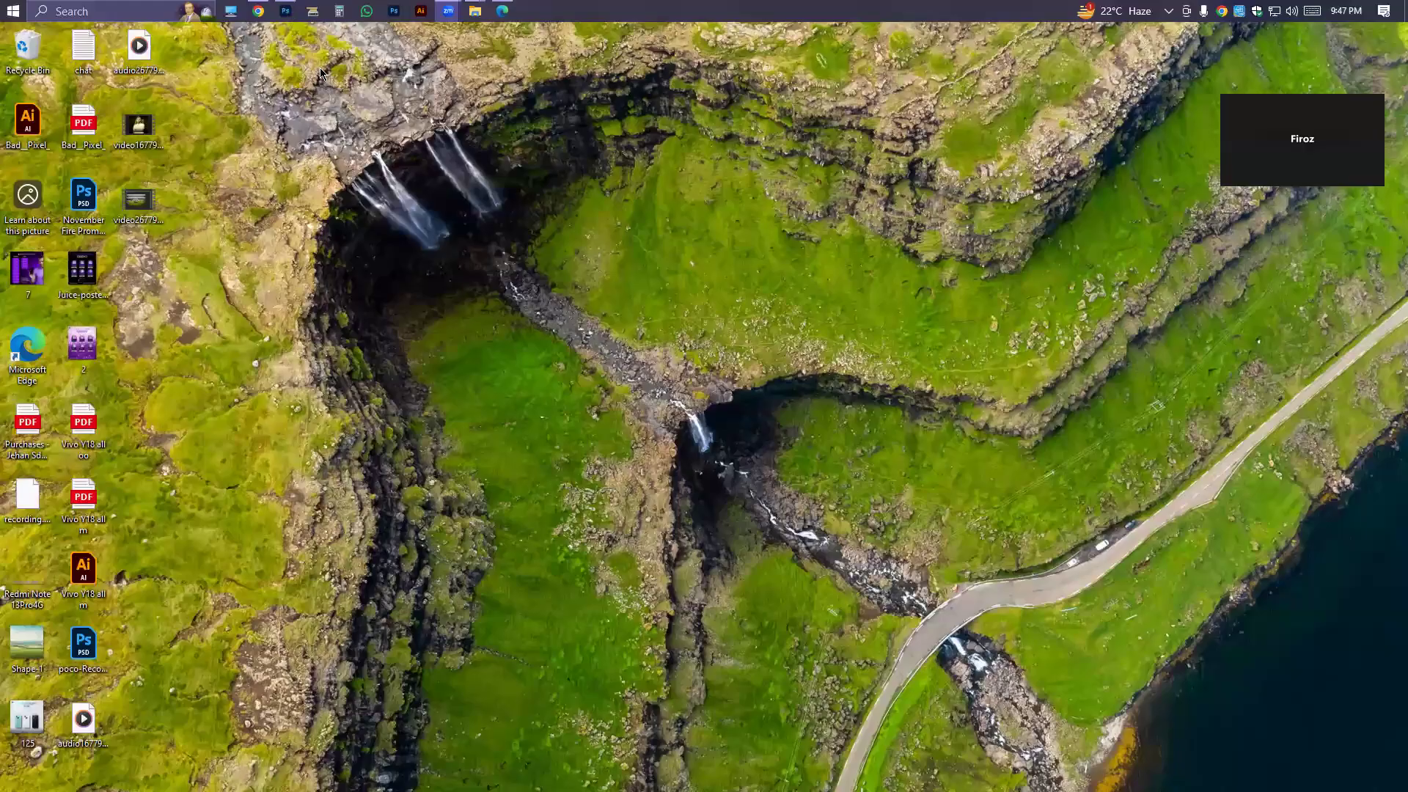
key(alt+Tab)
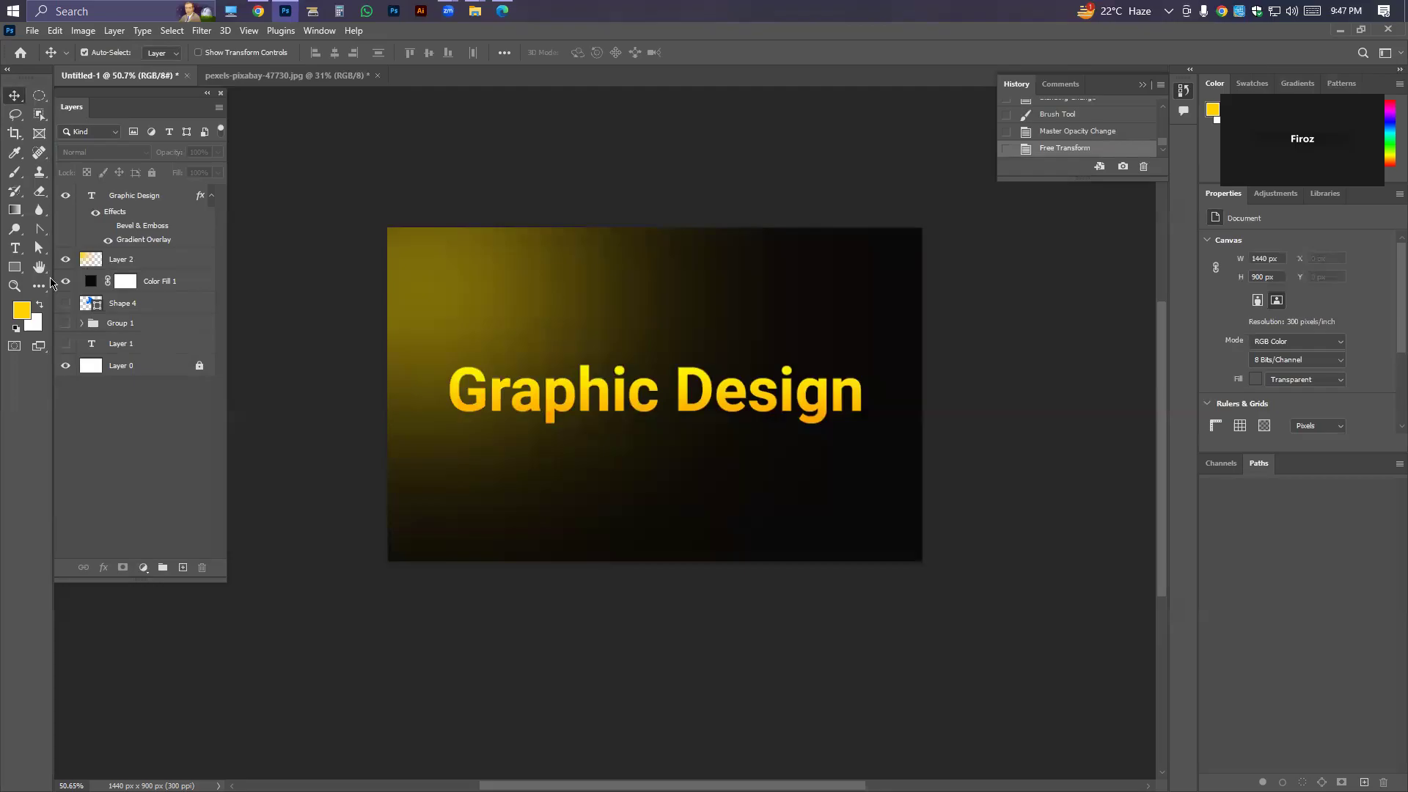